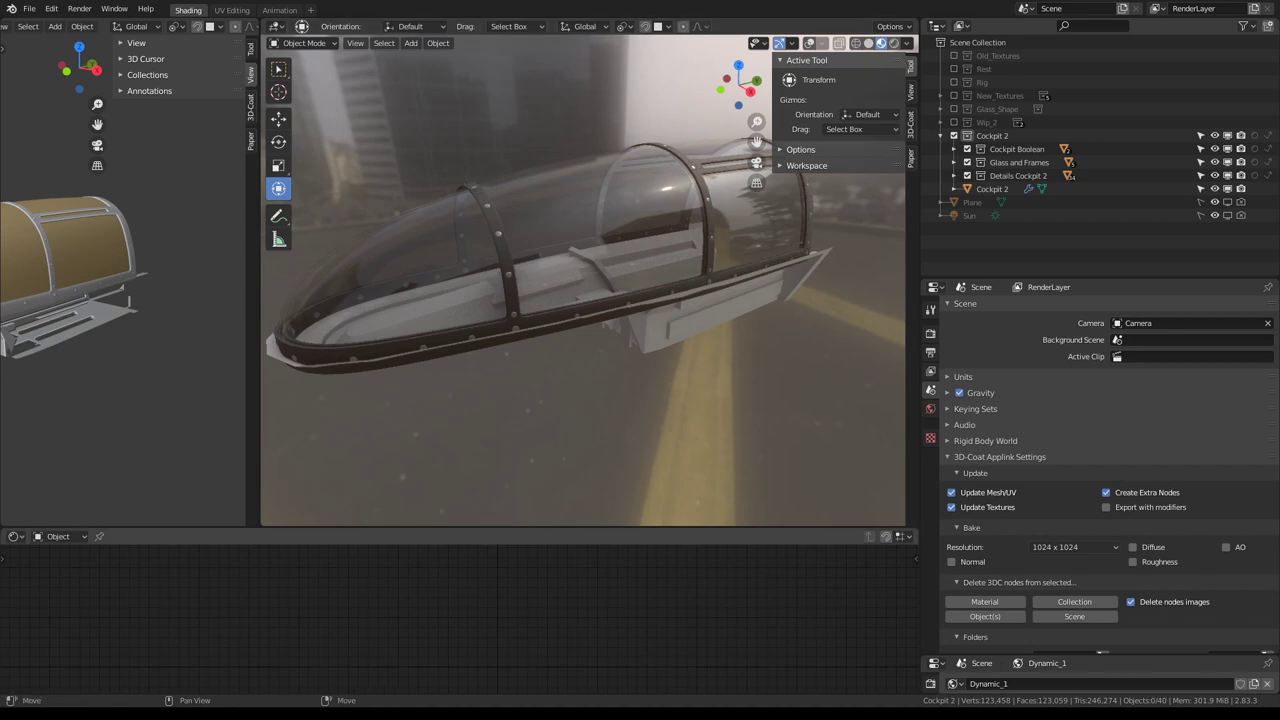
# Turn on viewport overlays and select the dashboard console block Cube.031 beside the buttons
pyautogui.scroll(5, 693, 214)
pyautogui.moveTo(693, 214)
pyautogui.mouseDown(button='middle')
pyautogui.moveTo(476, 198)
pyautogui.moveTo(532, 204)
pyautogui.mouseUp(button='middle')
pyautogui.click(532, 204)
pyautogui.click(808, 44)
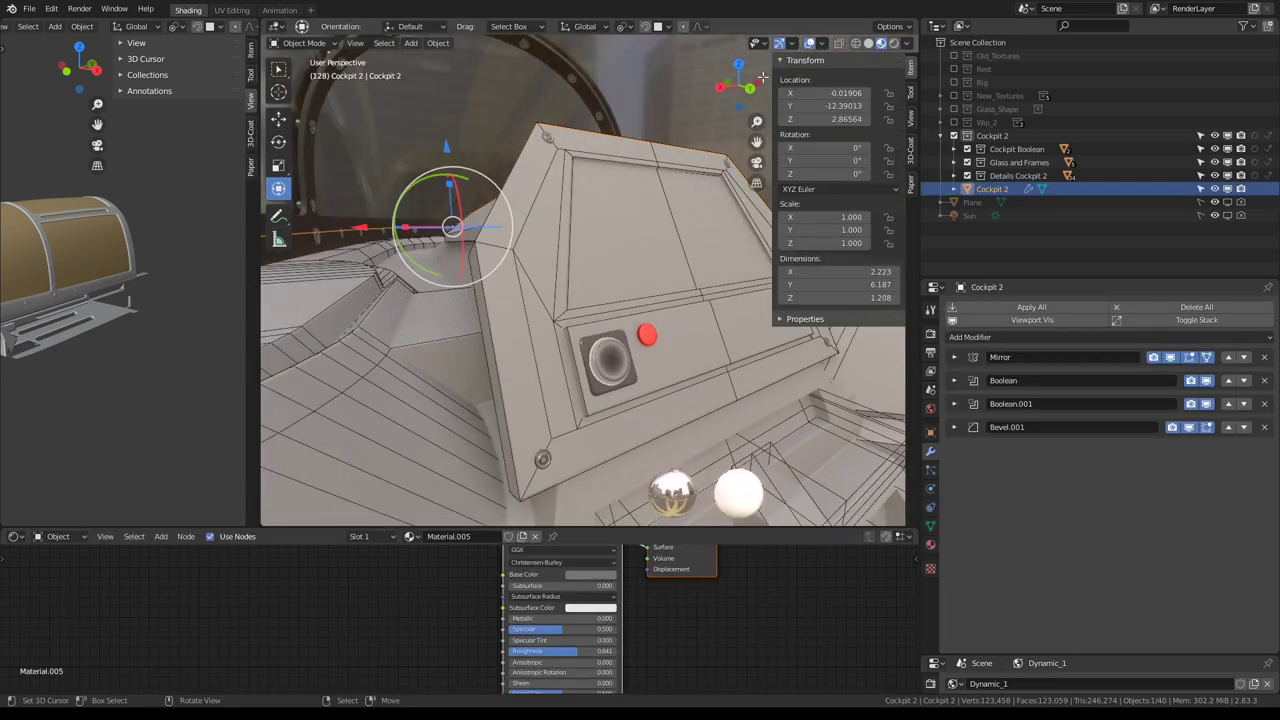
pyautogui.moveTo(490, 251); pyautogui.dragTo(529, 260, button='middle')
pyautogui.click(529, 260)
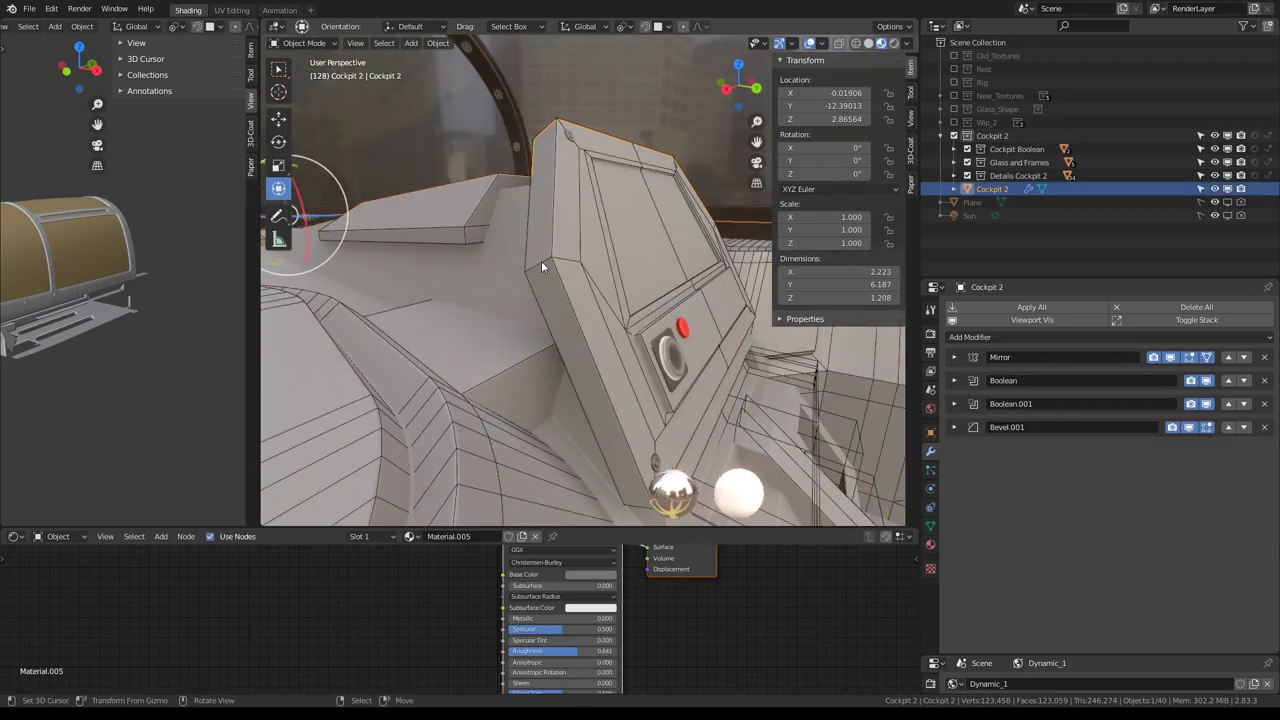
pyautogui.click(541, 260)
# In Edit Mode, select the console's edges and edge loop to prepare for bevelling
pyautogui.press('Tab')
pyautogui.moveTo(536, 246); pyautogui.dragTo(500, 250, button='middle')
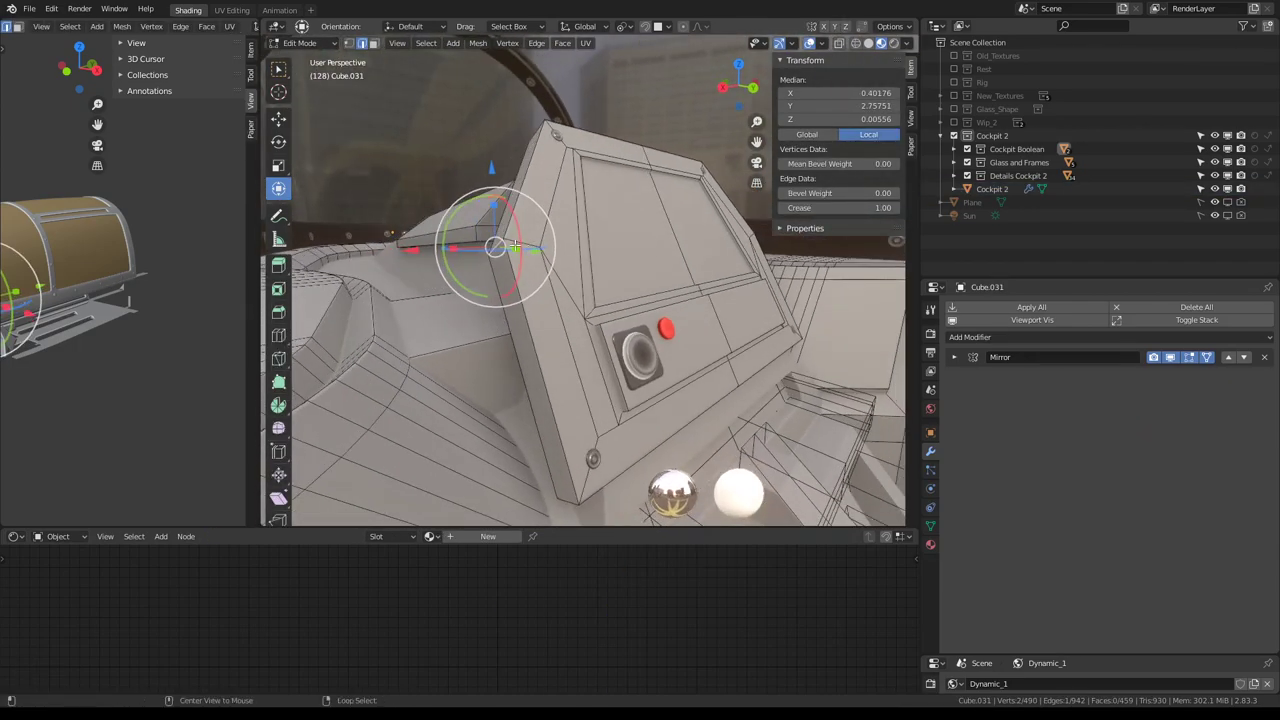
pyautogui.hotkey('ctrl', 'l')
pyautogui.scroll(3, 740, 290)
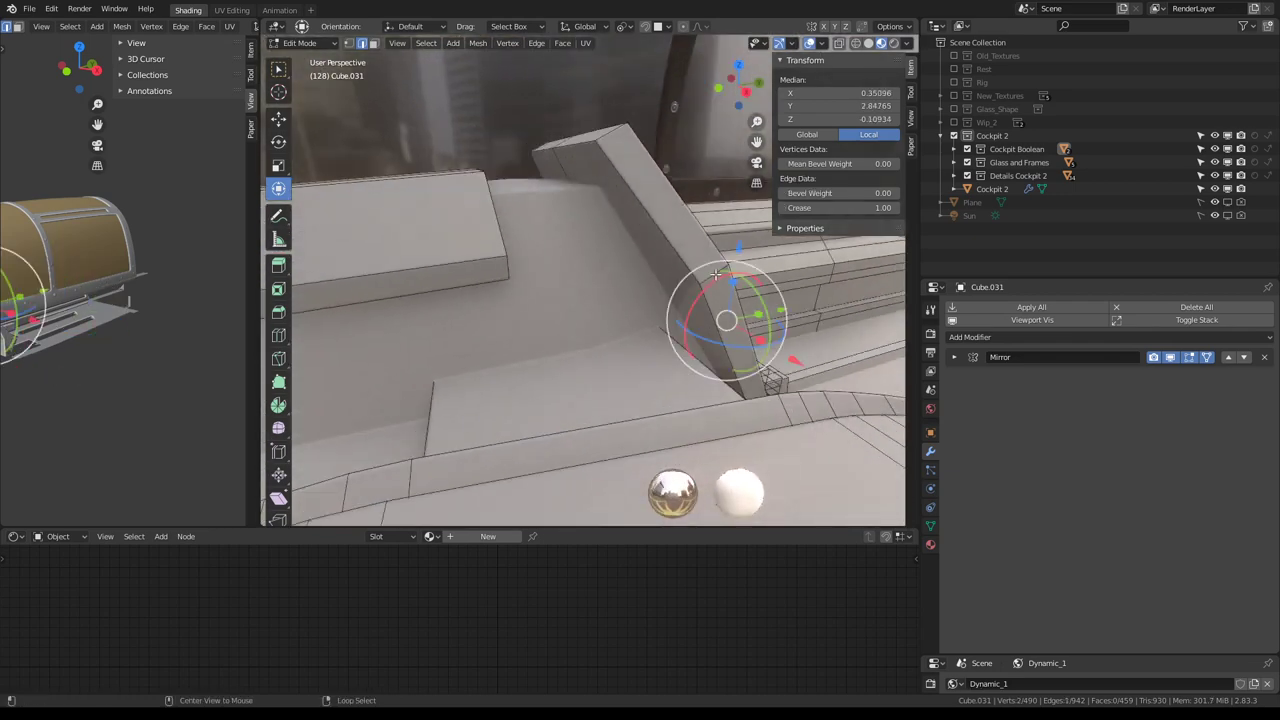
pyautogui.keyDown('alt'); pyautogui.click(735, 231); pyautogui.keyUp('alt')
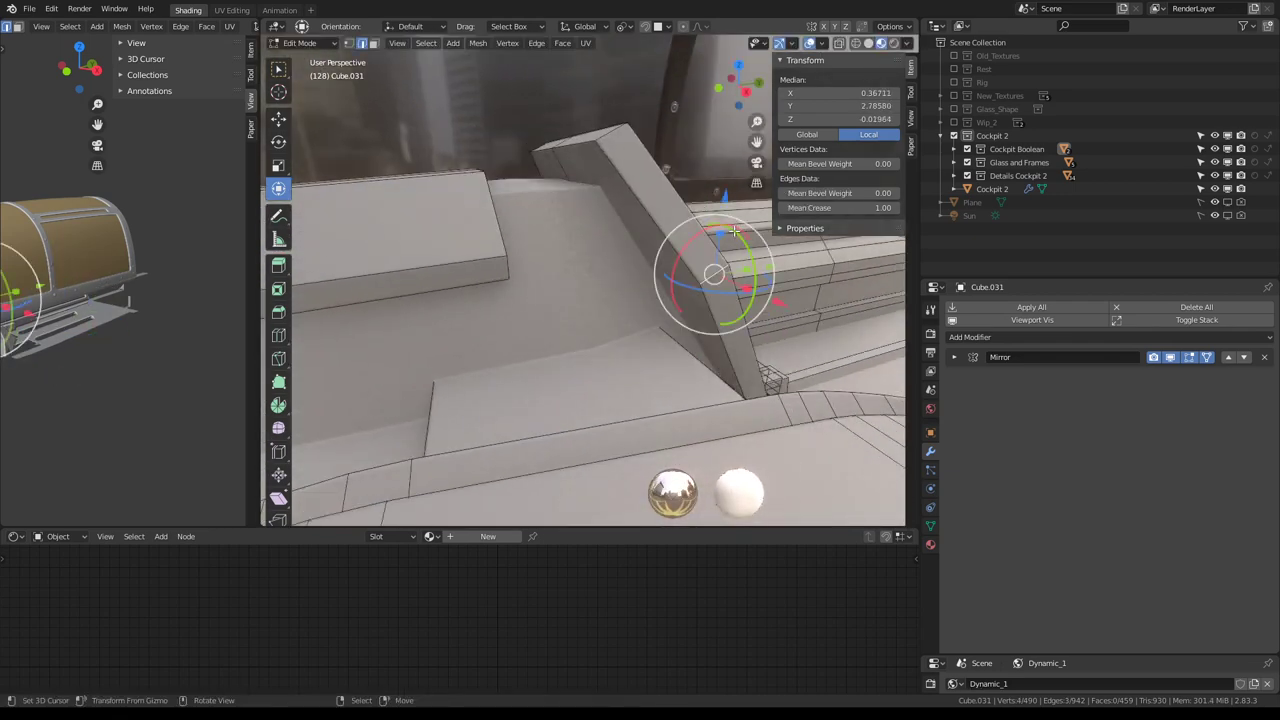
pyautogui.moveTo(735, 231); pyautogui.dragTo(520, 276, button='middle')
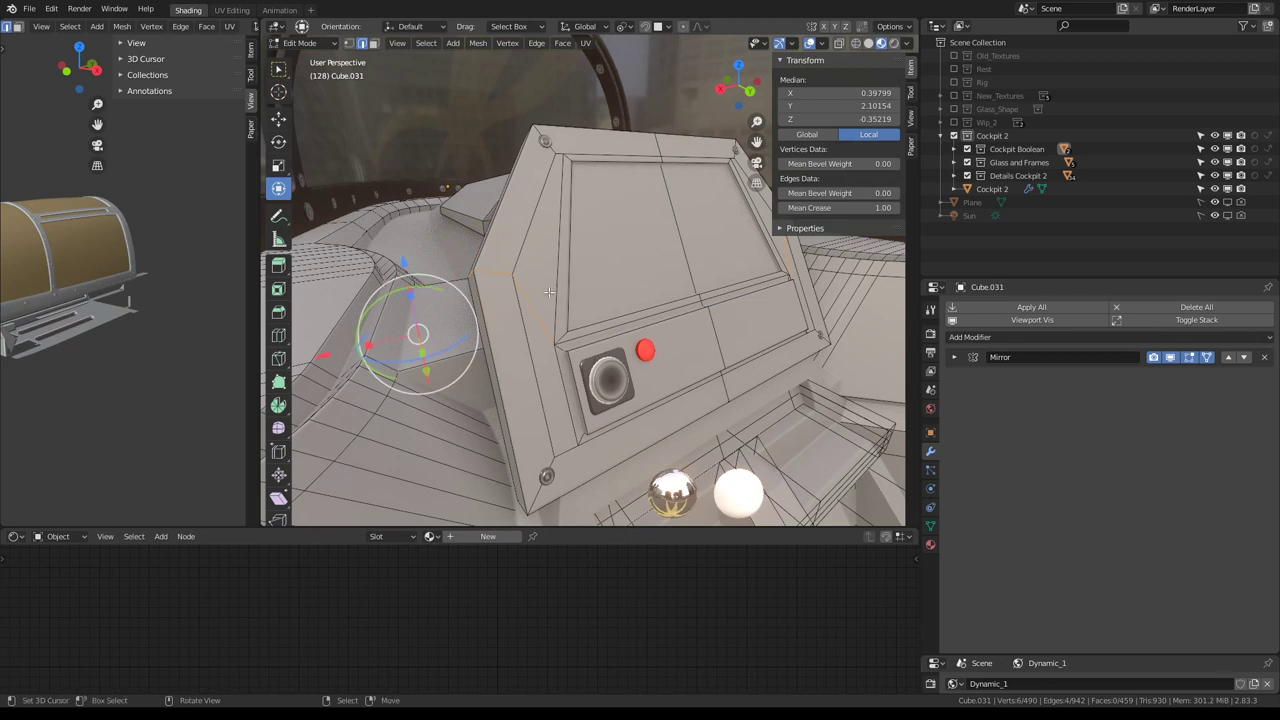
pyautogui.click(501, 268)
pyautogui.moveTo(501, 268)
pyautogui.mouseDown(button='middle')
pyautogui.moveTo(549, 294)
pyautogui.moveTo(505, 300)
pyautogui.mouseUp(button='middle')
pyautogui.click(499, 300)
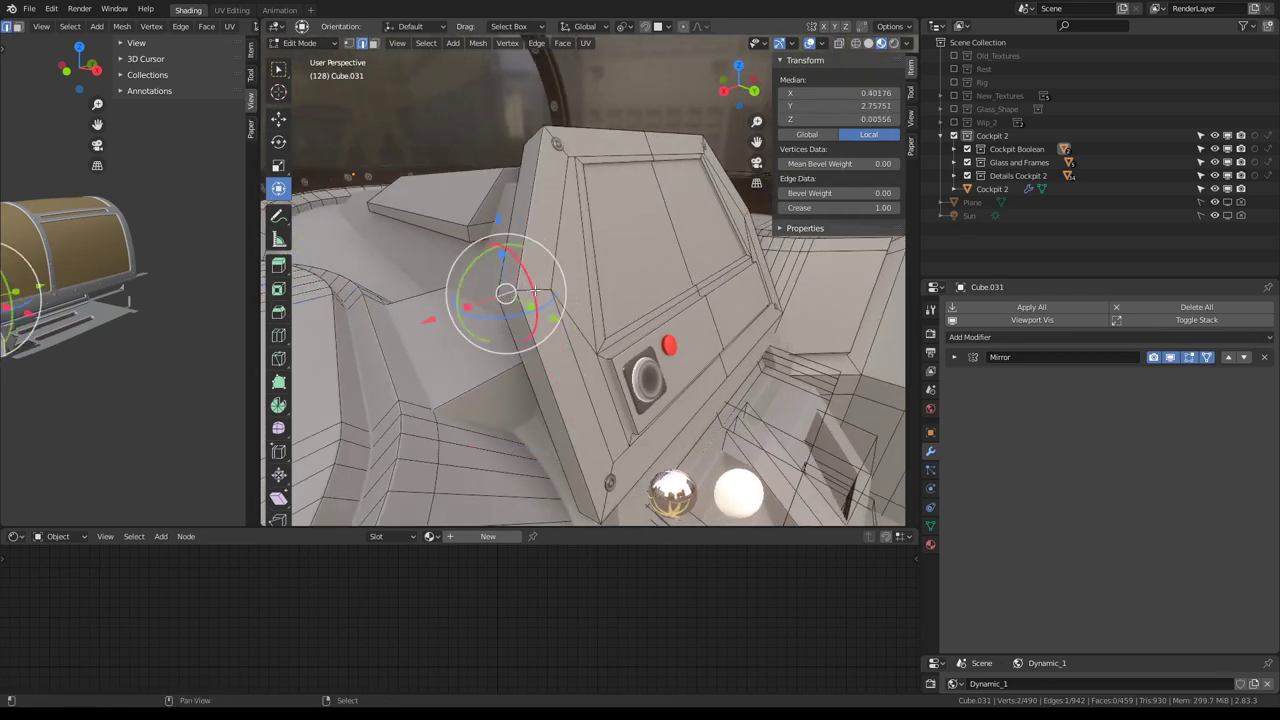
pyautogui.keyDown('alt'); pyautogui.click(535, 291); pyautogui.keyUp('alt')
# Bevel the selected console edges and move the bevelled geometry slightly
pyautogui.hotkey('ctrl', 'e')
pyautogui.click(640, 283)
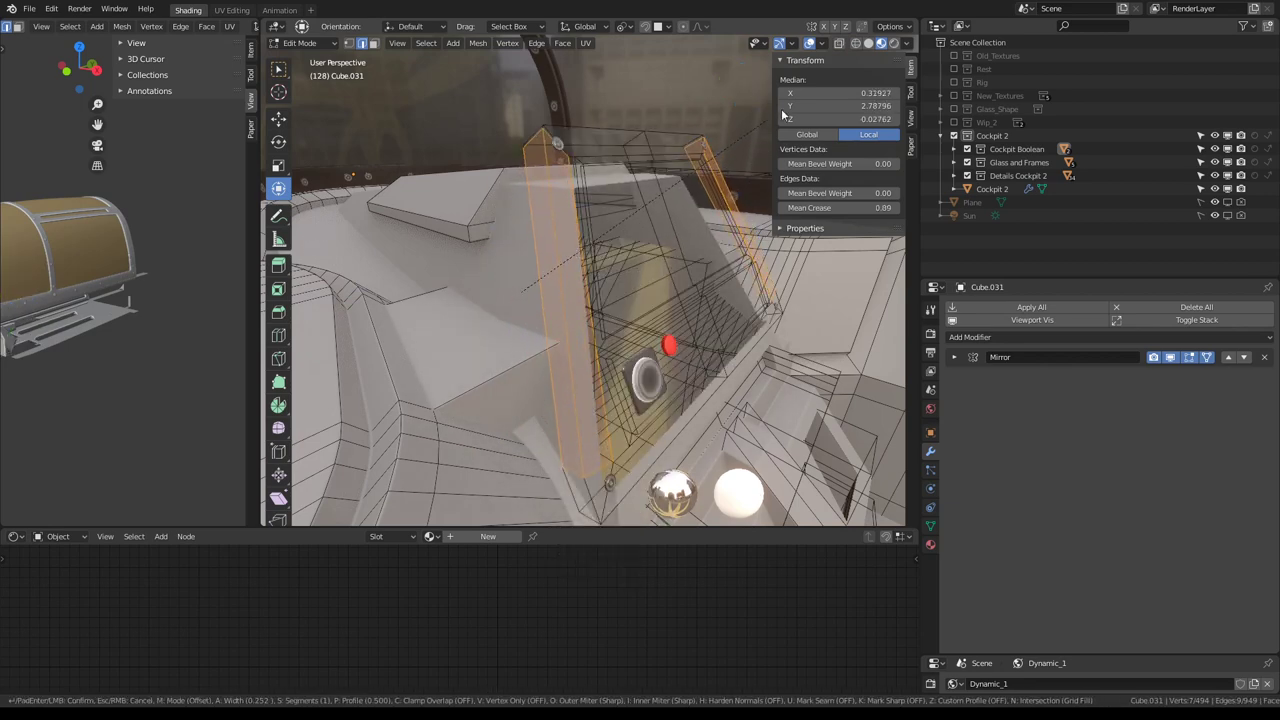
pyautogui.click(713, 170)
pyautogui.moveTo(713, 170)
pyautogui.mouseDown(button='middle')
pyautogui.moveTo(661, 193)
pyautogui.moveTo(727, 207)
pyautogui.moveTo(614, 228)
pyautogui.moveTo(500, 278)
pyautogui.moveTo(538, 270)
pyautogui.mouseUp(button='middle')
pyautogui.press('g')
pyautogui.click(727, 207)
# Try a second bevel on a console edge, then return to Object Mode
pyautogui.press('Tab')
pyautogui.press('Tab')
pyautogui.hotkey('alt', 'z')
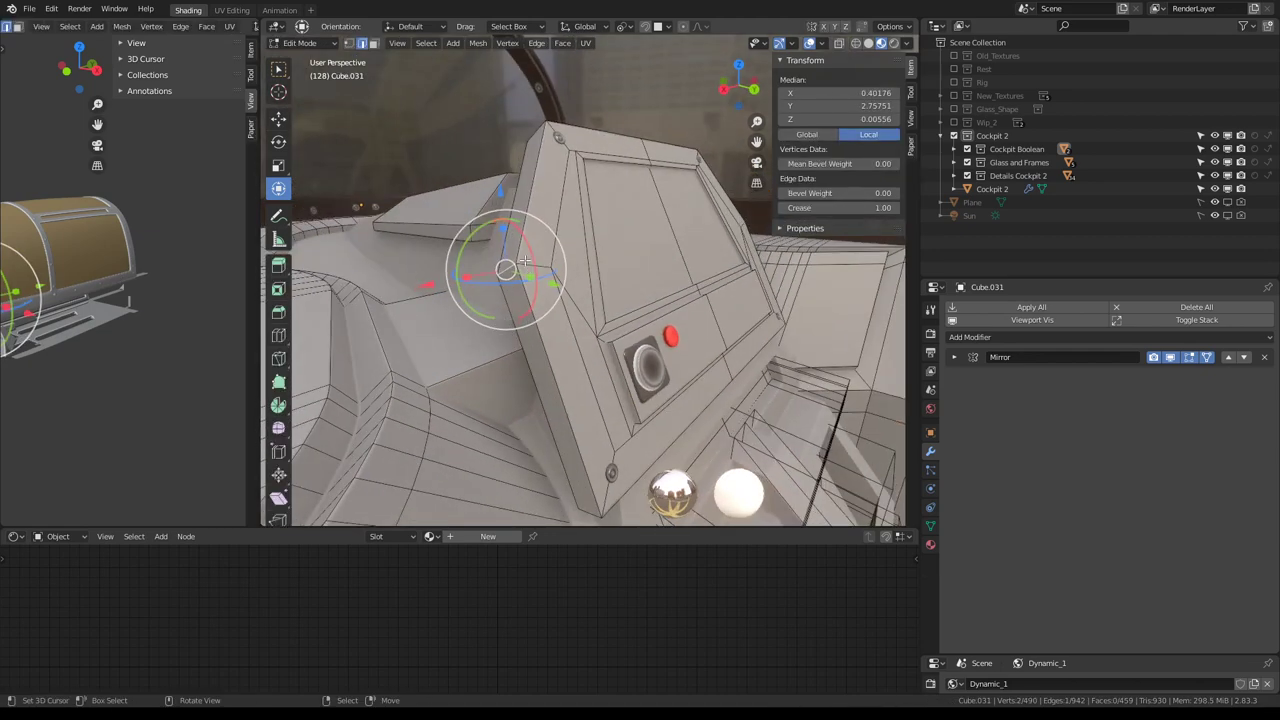
pyautogui.hotkey('ctrl', 'e')
pyautogui.click(700, 244)
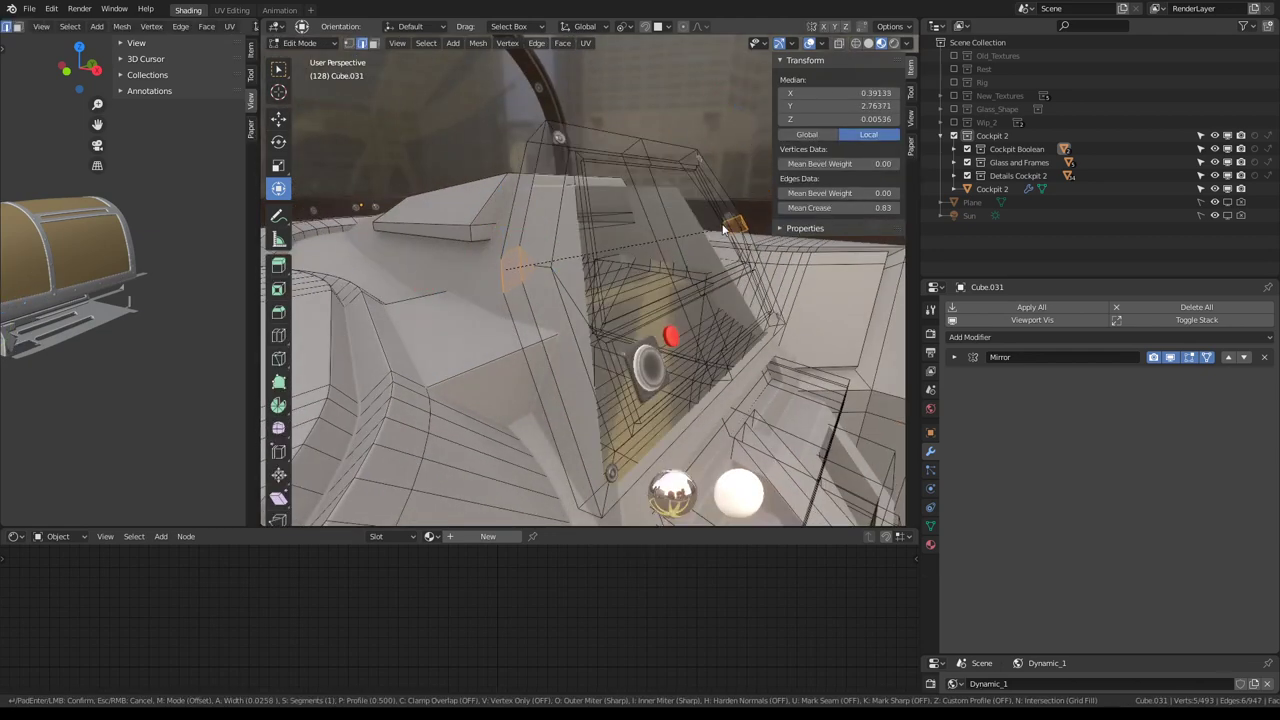
pyautogui.click(660, 220)
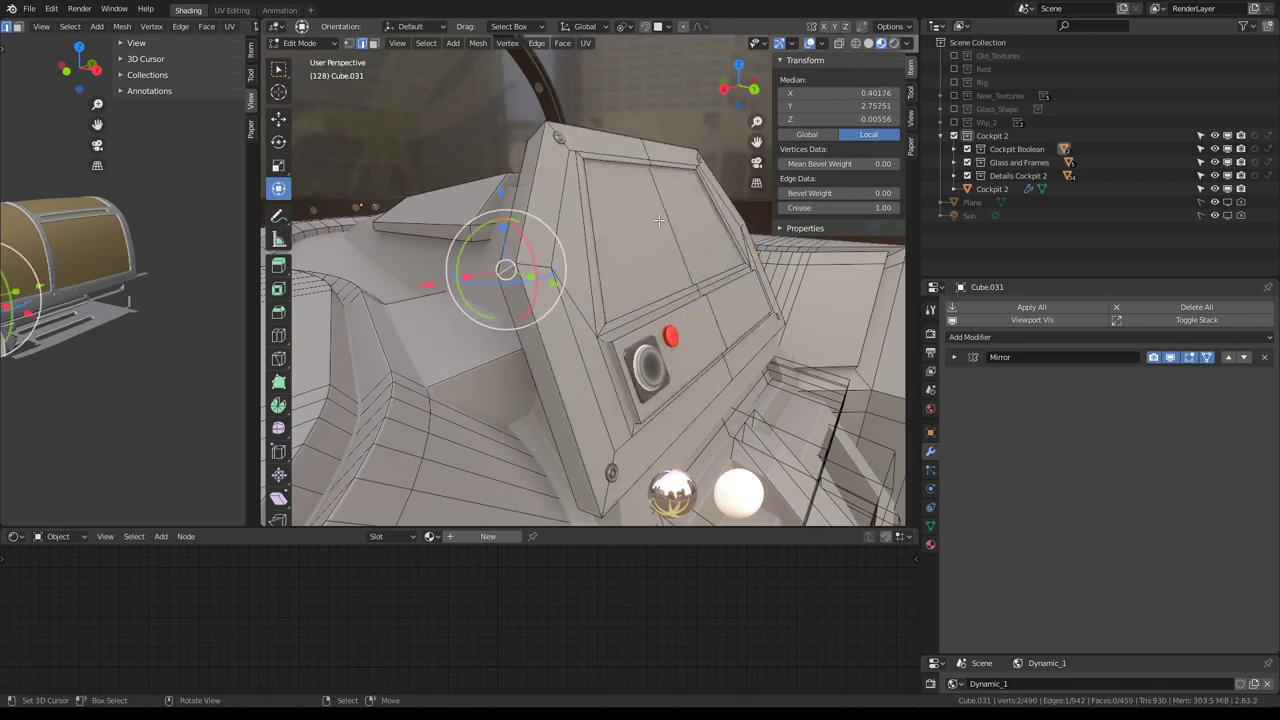
pyautogui.moveTo(660, 220); pyautogui.dragTo(648, 217, button='middle')
pyautogui.press('Tab')
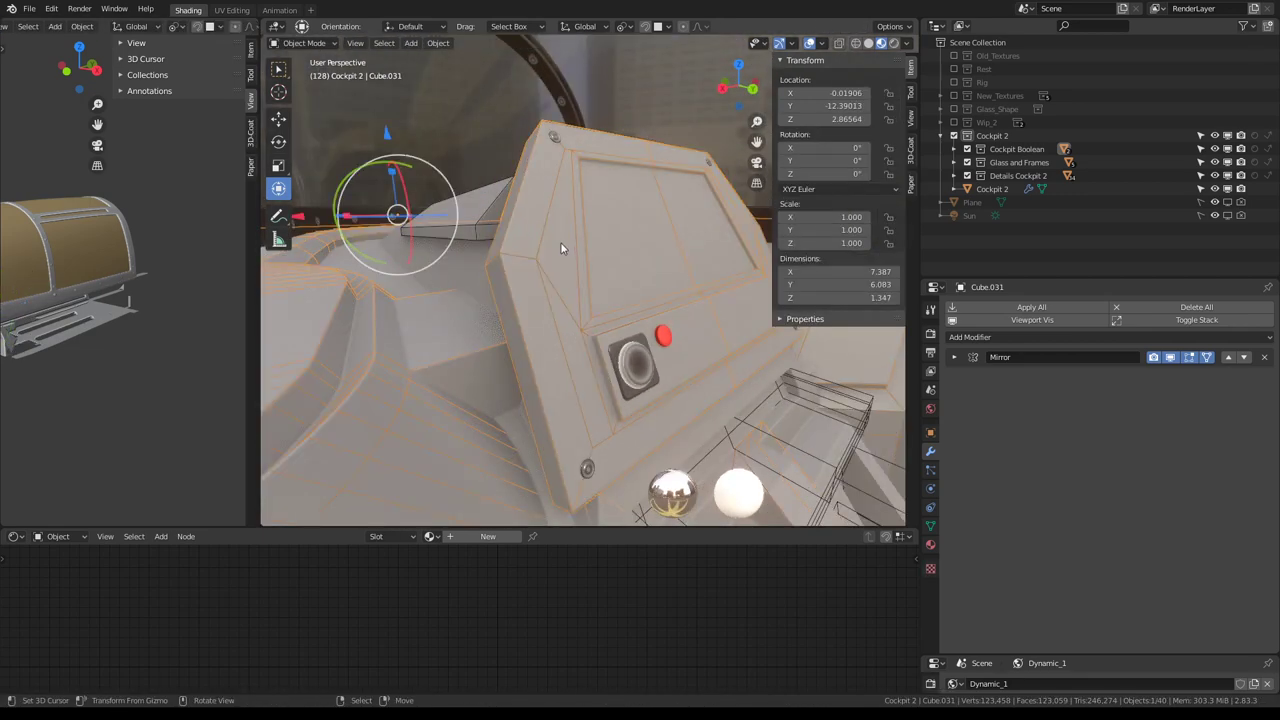
# Zoom in on Cube.031, switch to wireframe shading with Shift+Z and enter its Edit Mode
pyautogui.moveTo(563, 236)
pyautogui.mouseDown(button='middle')
pyautogui.moveTo(527, 246)
pyautogui.moveTo(637, 249)
pyautogui.moveTo(523, 268)
pyautogui.moveTo(559, 263)
pyautogui.mouseUp(button='middle')
pyautogui.scroll(4, 527, 246)
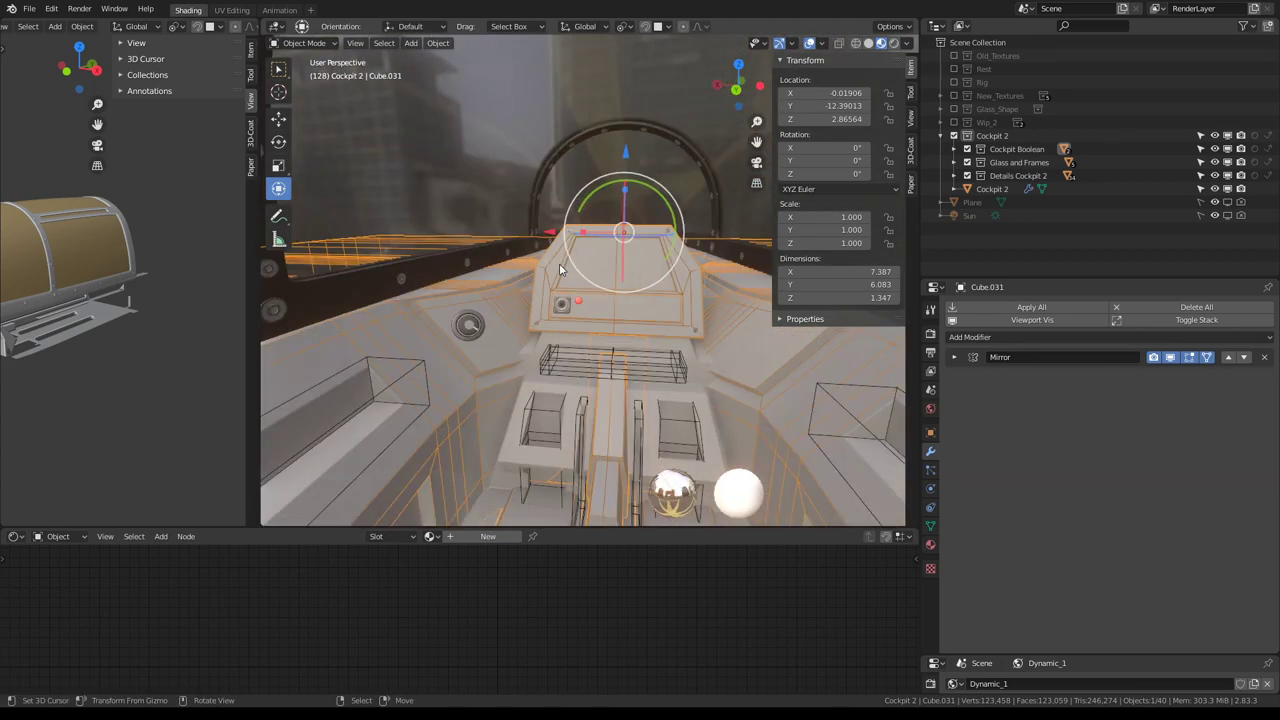
pyautogui.moveTo(496, 347)
pyautogui.mouseDown(button='middle')
pyautogui.moveTo(656, 315)
pyautogui.moveTo(617, 283)
pyautogui.moveTo(718, 281)
pyautogui.mouseUp(button='middle')
pyautogui.scroll(2, 520, 334)
pyautogui.scroll(2, 539, 330)
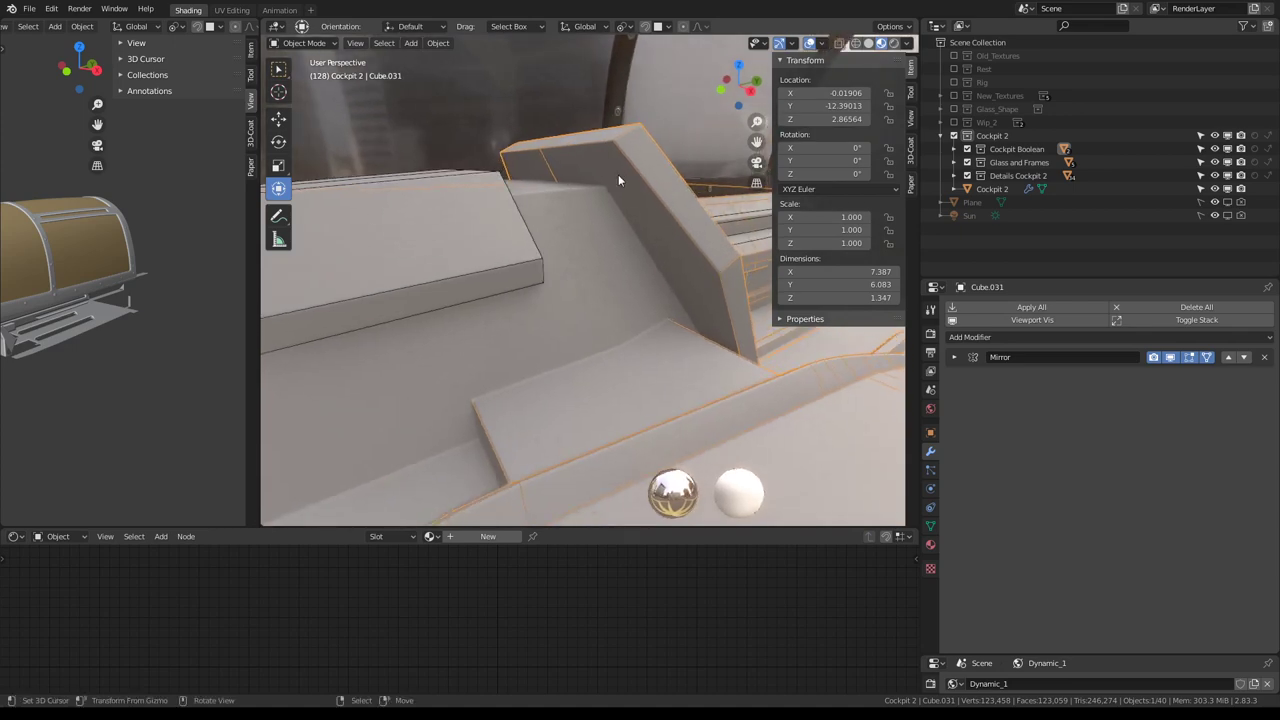
pyautogui.hotkey('shift', 'z')
pyautogui.press('Tab')
pyautogui.moveTo(618, 174)
pyautogui.mouseDown(button='middle')
pyautogui.moveTo(595, 192)
pyautogui.moveTo(659, 193)
pyautogui.moveTo(644, 229)
pyautogui.mouseUp(button='middle')
pyautogui.moveTo(712, 257)
pyautogui.mouseDown(button='middle')
pyautogui.moveTo(674, 257)
pyautogui.moveTo(705, 232)
pyautogui.moveTo(520, 232)
pyautogui.mouseUp(button='middle')
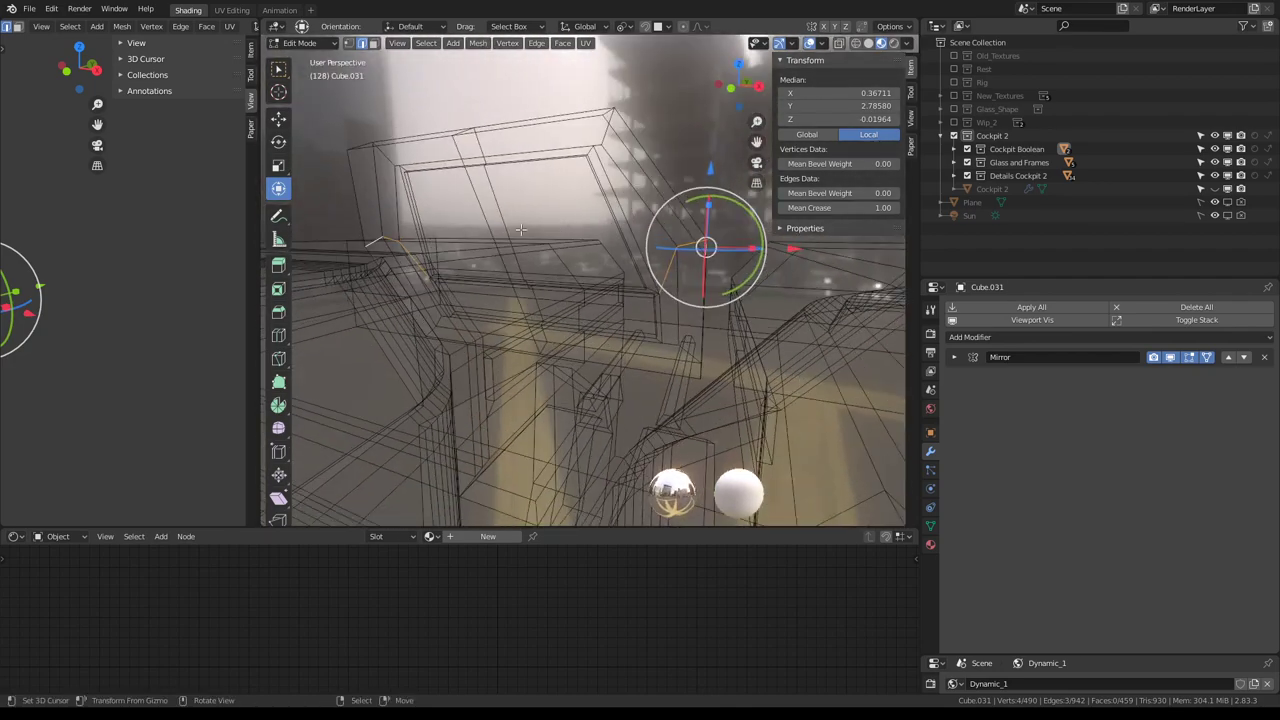
# Exit local view back to the full scene and enter Edit Mode on the cockpit body
pyautogui.click(489, 237)
pyautogui.press('Tab')
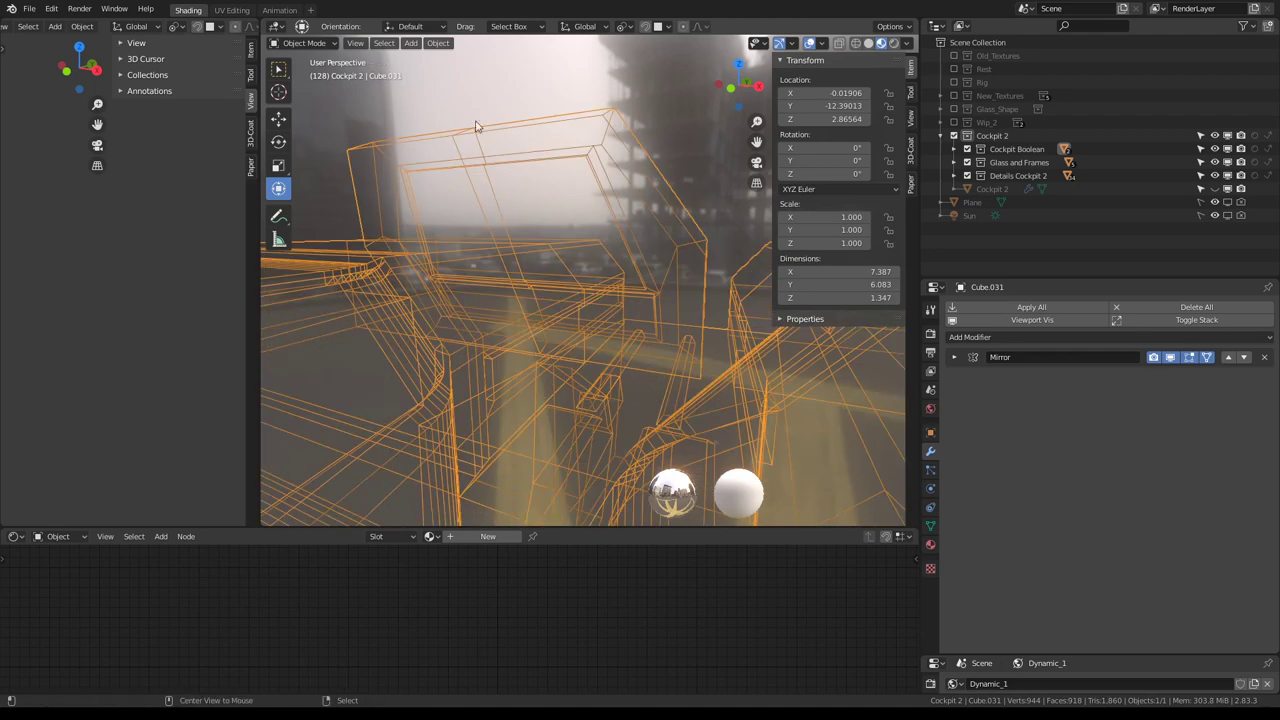
pyautogui.press('KP_Divide')
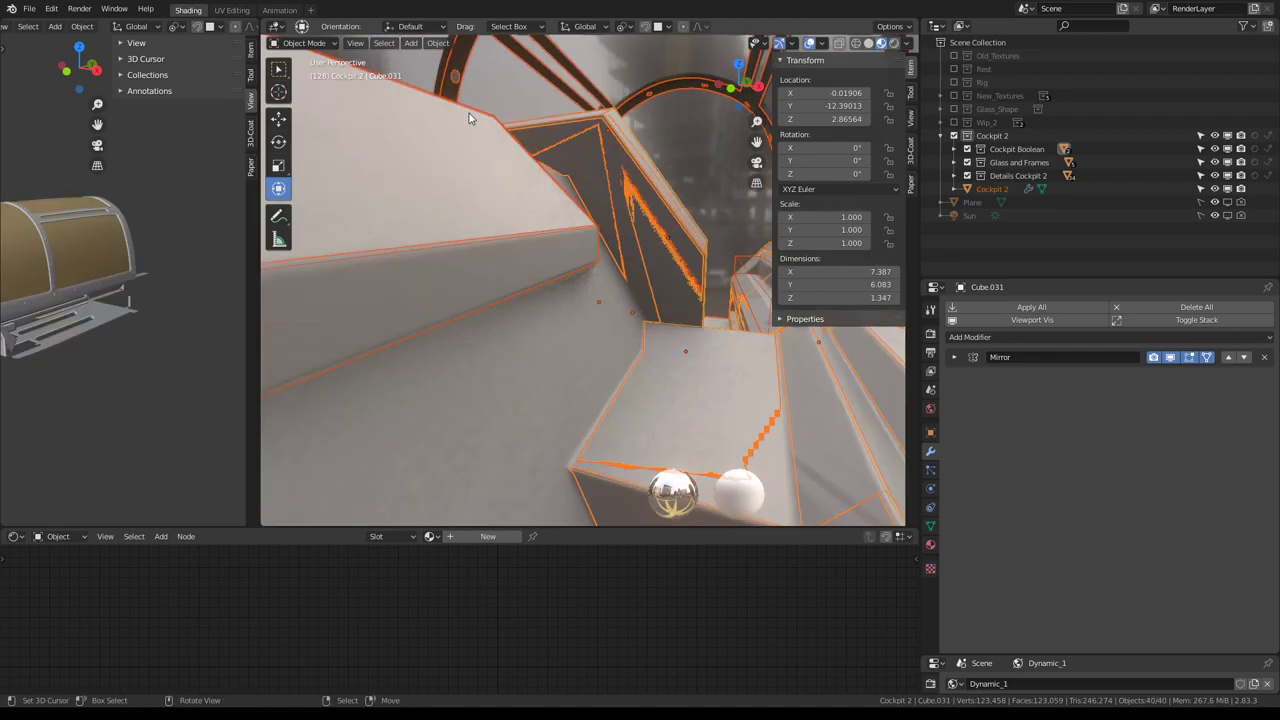
pyautogui.press('Tab')
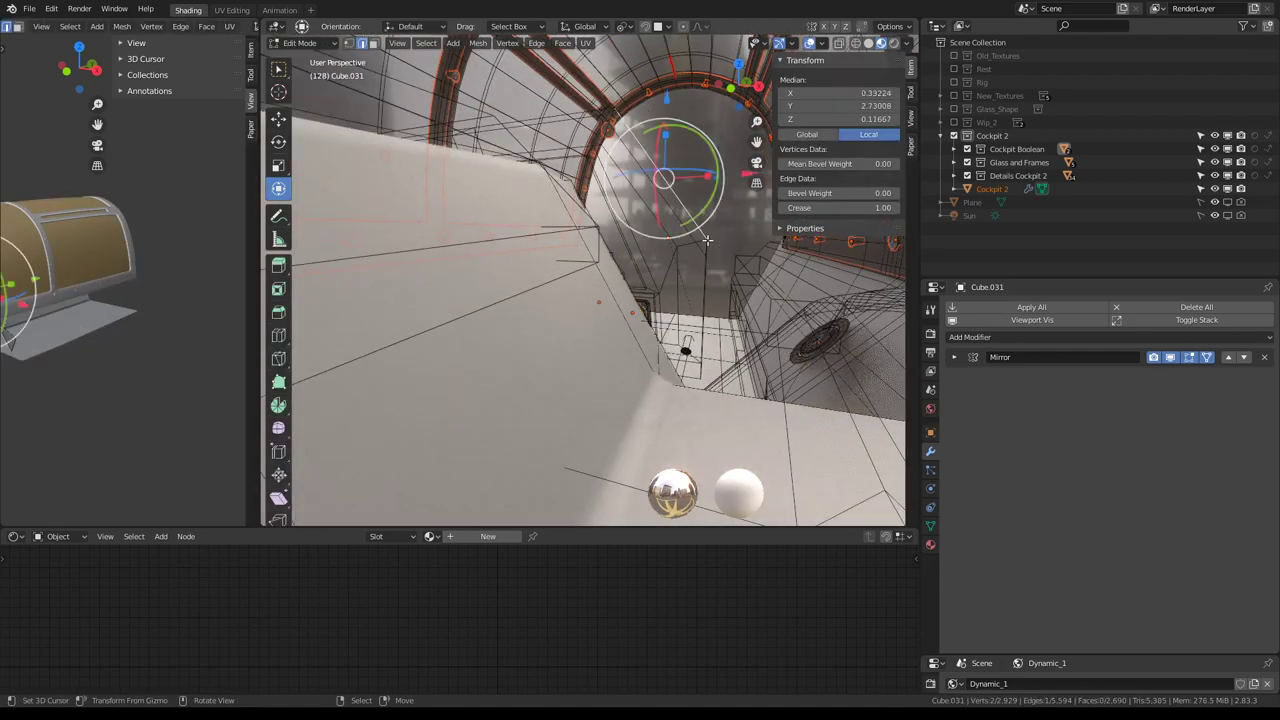
pyautogui.moveTo(704, 242)
pyautogui.mouseDown(button='middle')
pyautogui.moveTo(662, 283)
pyautogui.moveTo(517, 271)
pyautogui.moveTo(466, 251)
pyautogui.moveTo(686, 263)
pyautogui.moveTo(696, 281)
pyautogui.moveTo(540, 257)
pyautogui.moveTo(586, 237)
pyautogui.mouseUp(button='middle')
# Subdivide the edge beside the canopy frame and commit a knife cut there
pyautogui.click(570, 240)
pyautogui.rightClick(700, 243)
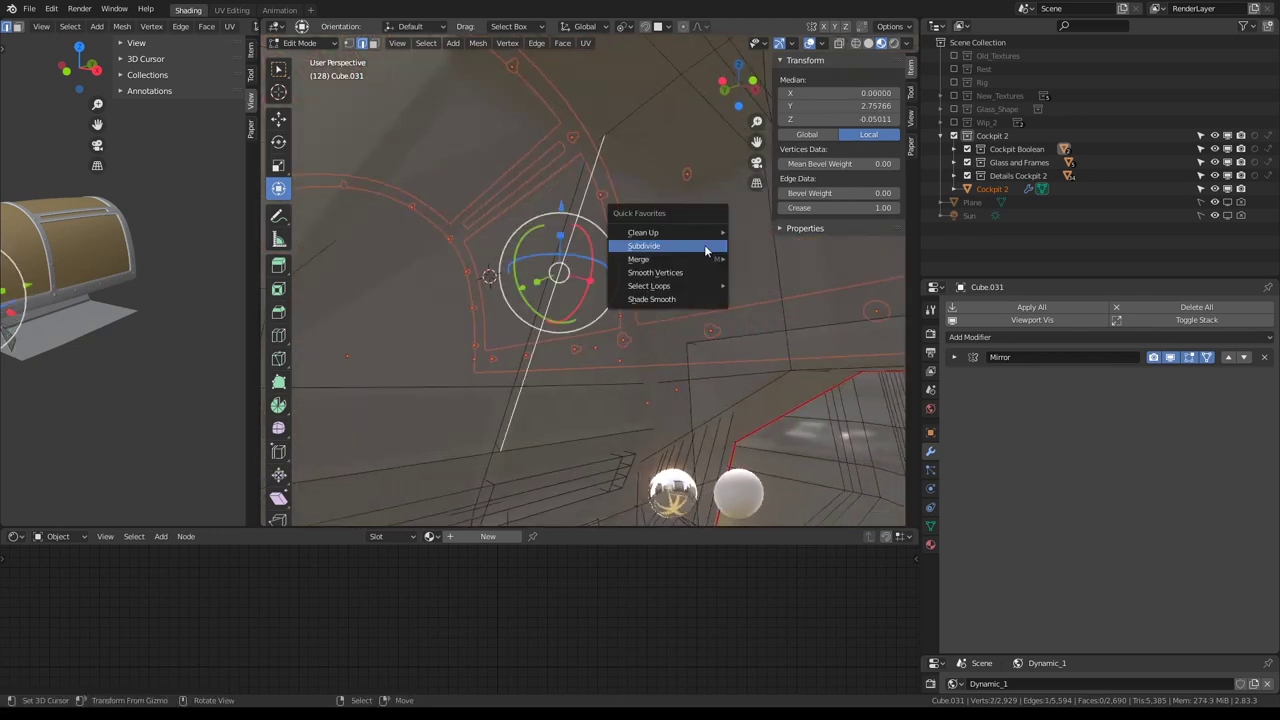
pyautogui.click(704, 245)
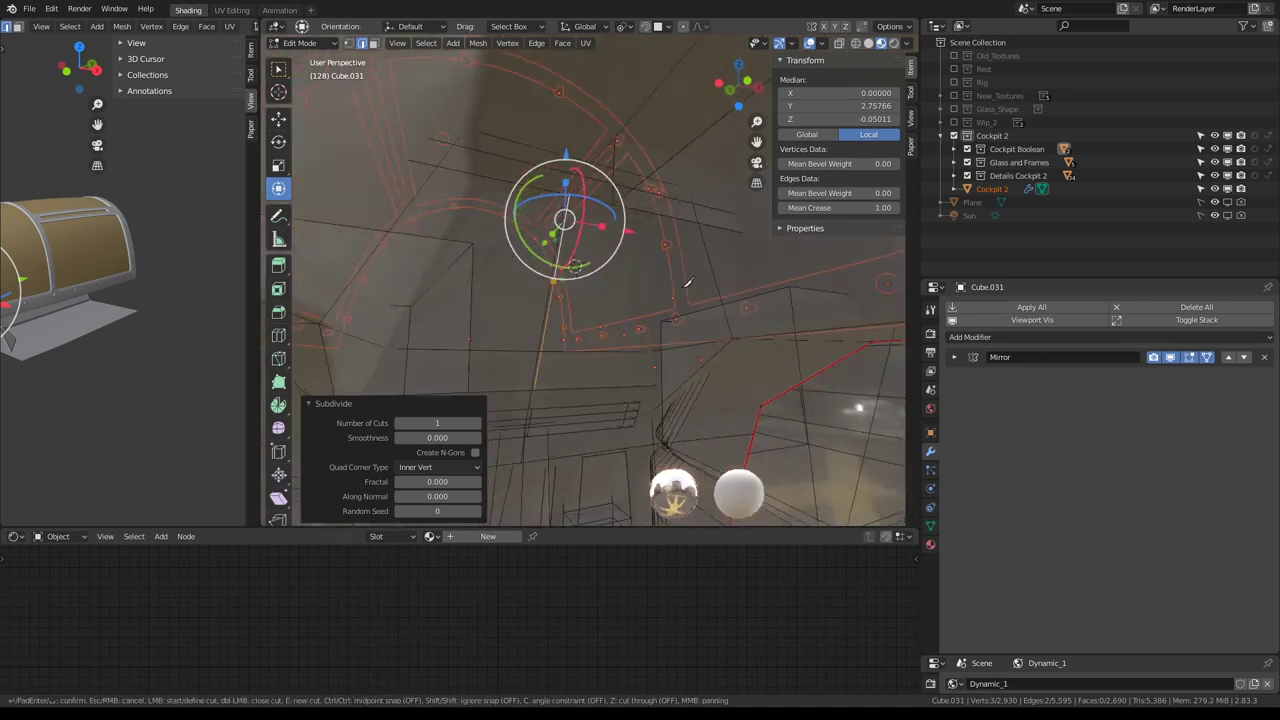
pyautogui.moveTo(566, 270)
pyautogui.mouseDown(button='middle')
pyautogui.moveTo(635, 280)
pyautogui.moveTo(668, 304)
pyautogui.mouseUp(button='middle')
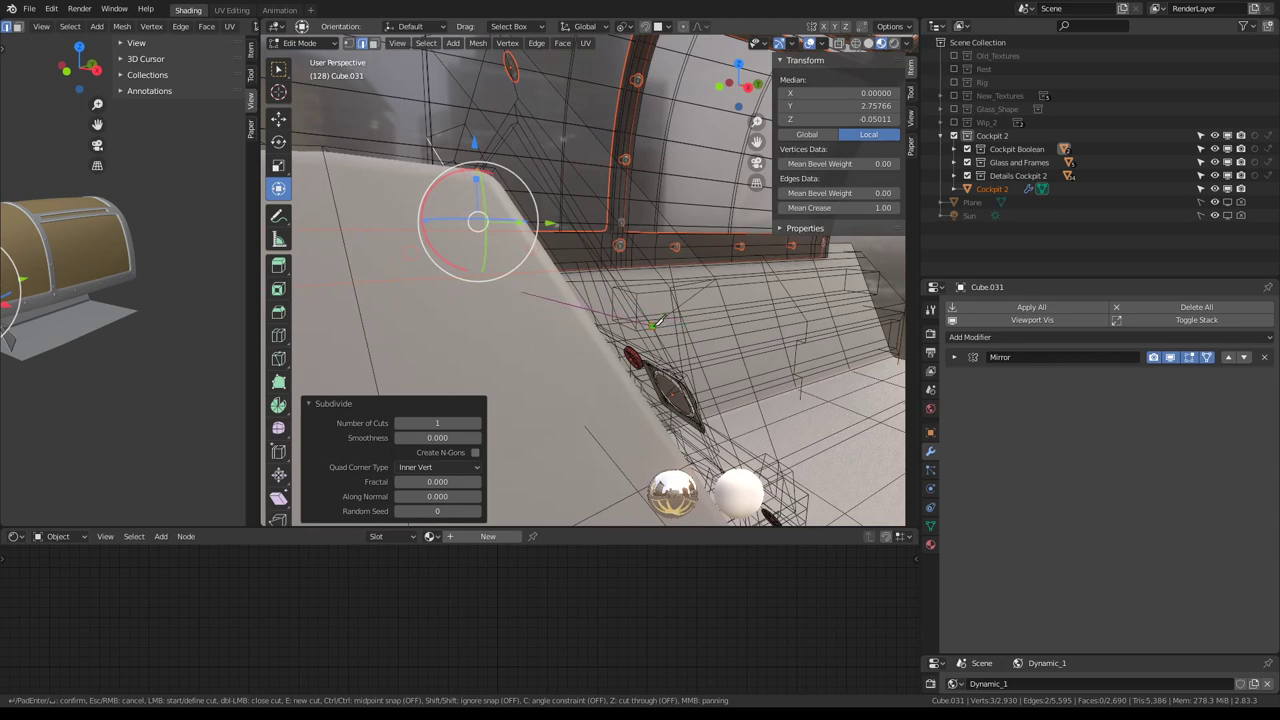
pyautogui.press('Return')
# Extend the edge selection on the dashboard panel, then return to Object Mode on the cockpit body
pyautogui.moveTo(652, 325)
pyautogui.mouseDown(button='middle')
pyautogui.moveTo(465, 293)
pyautogui.moveTo(544, 287)
pyautogui.moveTo(586, 234)
pyautogui.moveTo(722, 331)
pyautogui.moveTo(536, 264)
pyautogui.mouseUp(button='middle')
pyautogui.keyDown('alt'); pyautogui.keyDown('shift'); pyautogui.click(454, 298); pyautogui.keyUp('shift'); pyautogui.keyUp('alt')
pyautogui.press('Tab')
pyautogui.click(534, 269)
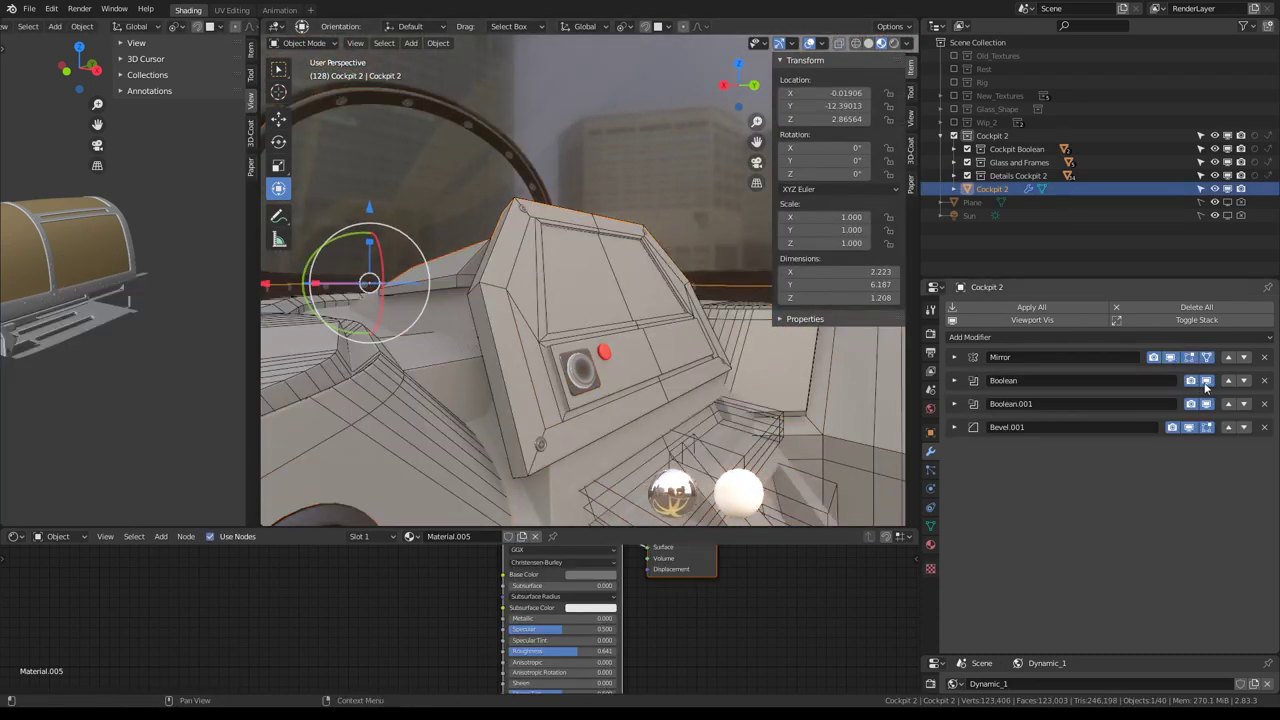
# Select the console block Cube.031 and briefly toggle into and out of Edit Mode
pyautogui.click(545, 279)
pyautogui.moveTo(600, 300)
pyautogui.mouseDown(button='middle')
pyautogui.moveTo(545, 279)
pyautogui.moveTo(644, 293)
pyautogui.moveTo(500, 300)
pyautogui.mouseUp(button='middle')
pyautogui.click(544, 281)
pyautogui.click(536, 297)
pyautogui.scroll(3, 536, 297)
pyautogui.press('Tab')
pyautogui.scroll(-3, 644, 293)
pyautogui.press('Tab')
# In Cube.031's Edit Mode, shift-select its top edges and start Bevel Edges at width 0.0203
pyautogui.click(476, 305)
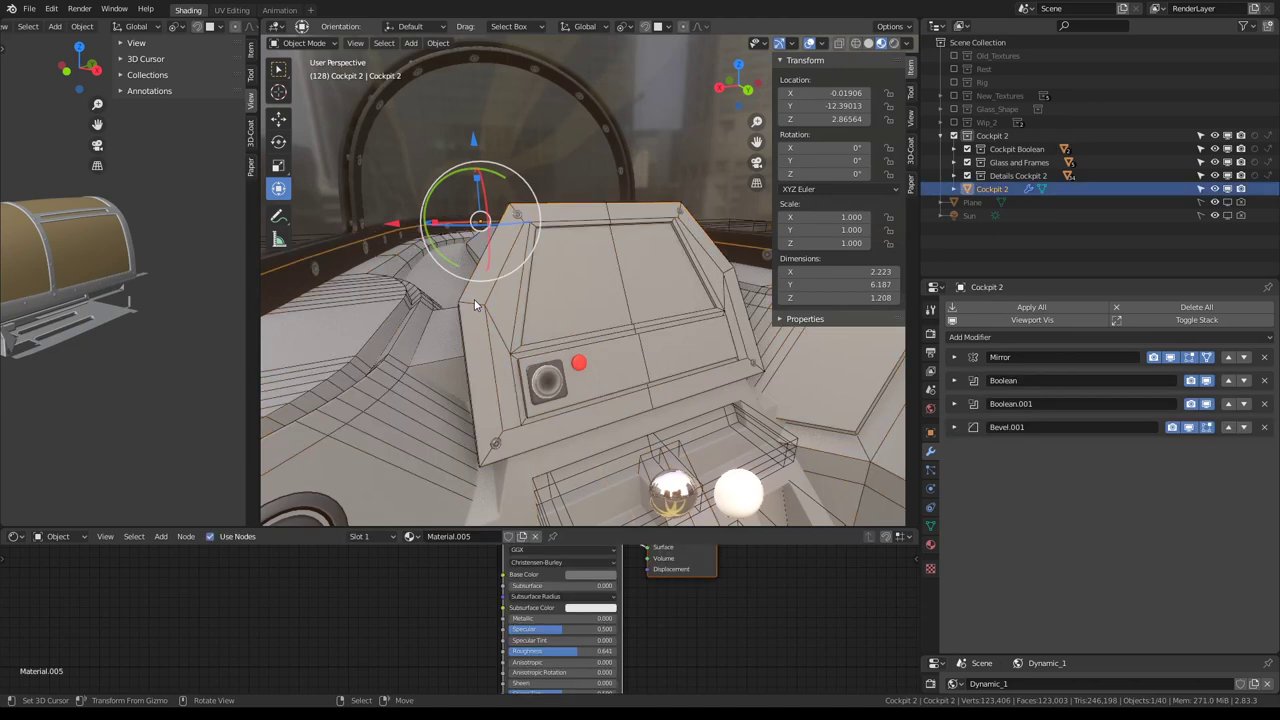
pyautogui.moveTo(415, 325)
pyautogui.mouseDown(button='middle')
pyautogui.moveTo(373, 263)
pyautogui.moveTo(595, 269)
pyautogui.moveTo(560, 300)
pyautogui.moveTo(525, 371)
pyautogui.moveTo(530, 352)
pyautogui.moveTo(657, 320)
pyautogui.moveTo(657, 309)
pyautogui.moveTo(657, 323)
pyautogui.moveTo(530, 330)
pyautogui.mouseUp(button='middle')
pyautogui.click(342, 272)
pyautogui.press('Tab')
pyautogui.keyDown('ctrl'); pyautogui.click(541, 315); pyautogui.keyUp('ctrl')
pyautogui.rightClick(530, 329)
pyautogui.click(608, 300)
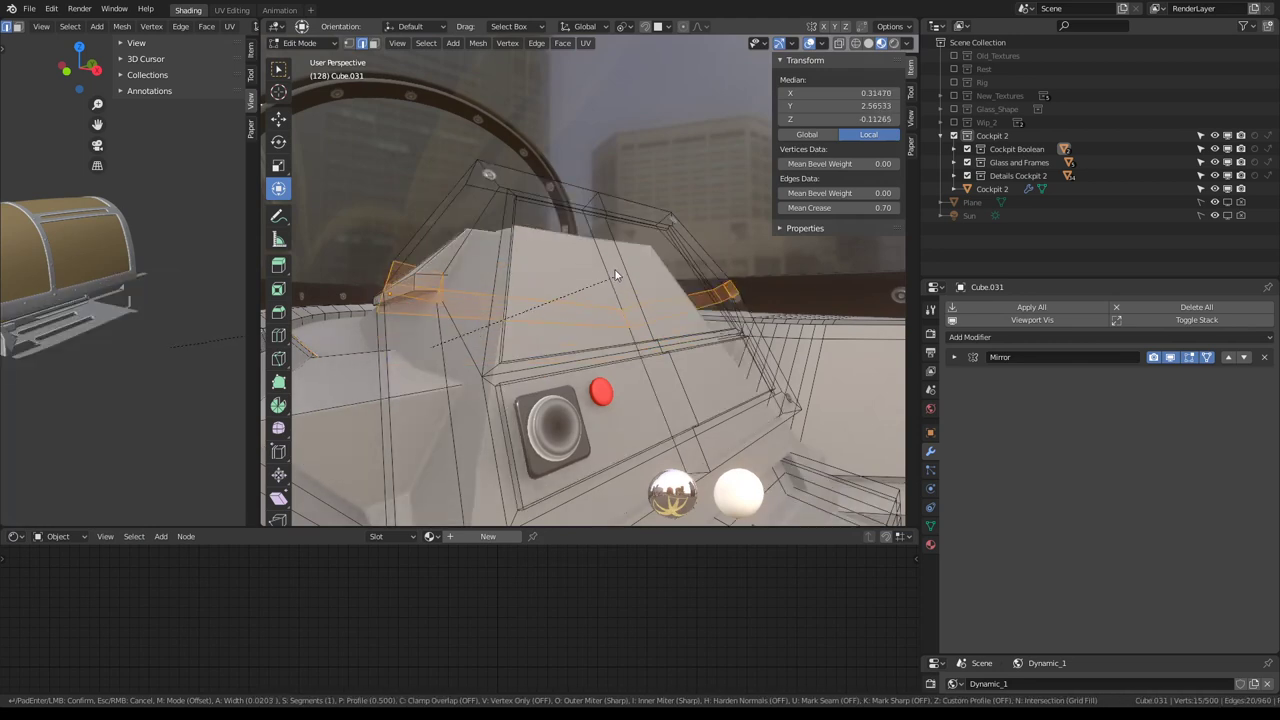
# Commit the bevel on the console's top edges and check the canopy and cockpit body in Object Mode
pyautogui.click(660, 203)
pyautogui.press('Tab')
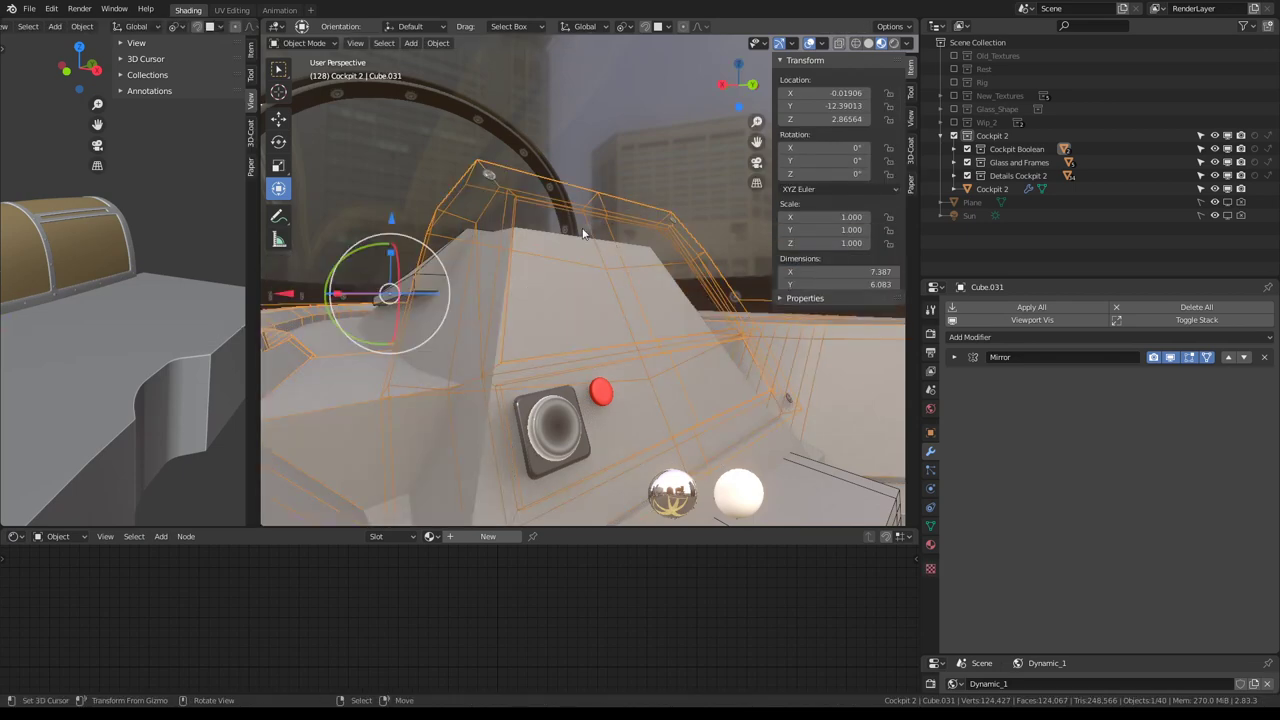
pyautogui.moveTo(583, 233); pyautogui.dragTo(569, 250, button='middle')
pyautogui.click(541, 259)
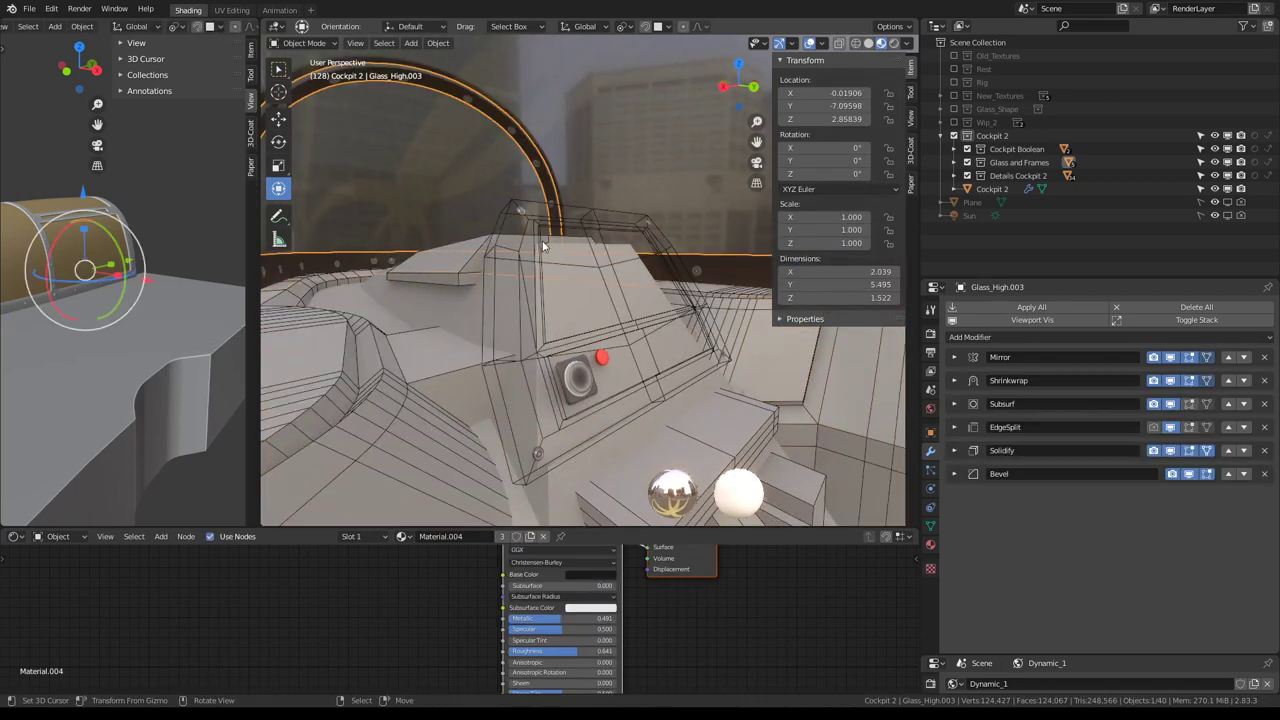
pyautogui.click(543, 245)
pyautogui.click(459, 322)
# Select Cube.031, grab its linked geometry with L in Edit Mode, then return to Object Mode
pyautogui.moveTo(459, 322)
pyautogui.mouseDown(button='middle')
pyautogui.moveTo(430, 303)
pyautogui.moveTo(446, 314)
pyautogui.moveTo(481, 280)
pyautogui.moveTo(543, 305)
pyautogui.moveTo(585, 282)
pyautogui.moveTo(369, 278)
pyautogui.moveTo(570, 279)
pyautogui.moveTo(651, 262)
pyautogui.mouseUp(button='middle')
pyautogui.click(678, 262)
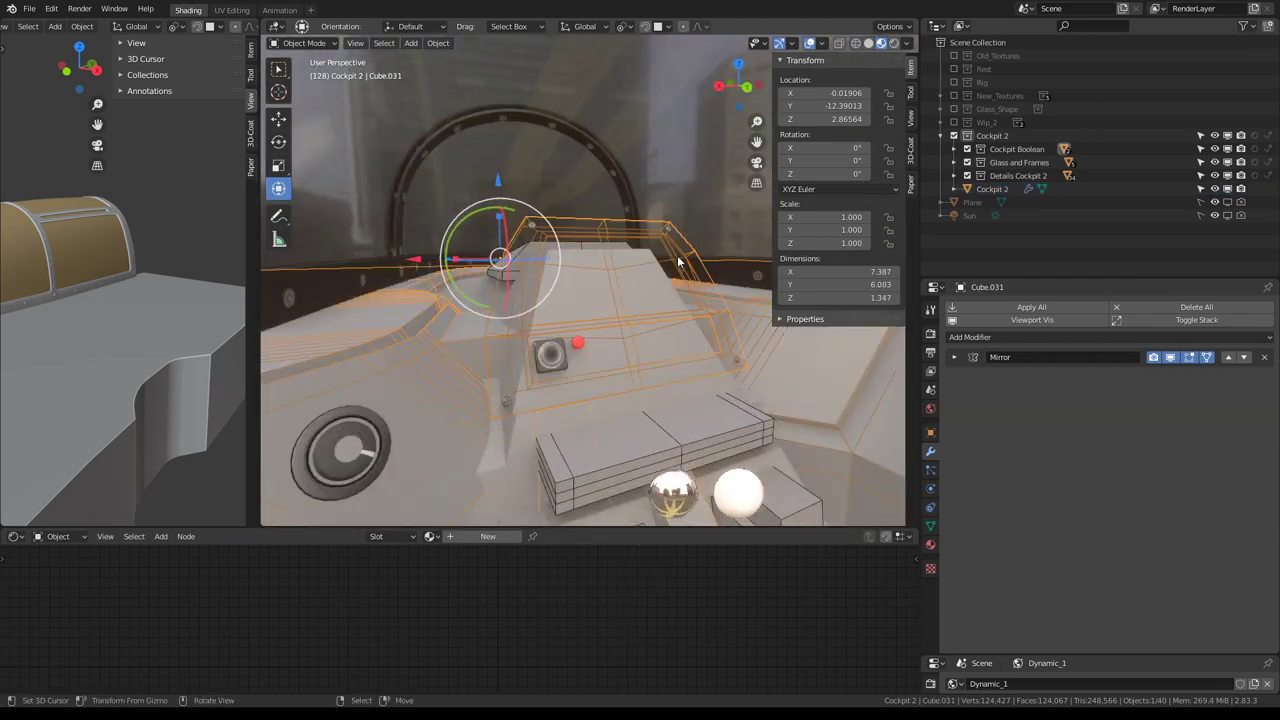
pyautogui.press('Tab')
pyautogui.press('l')
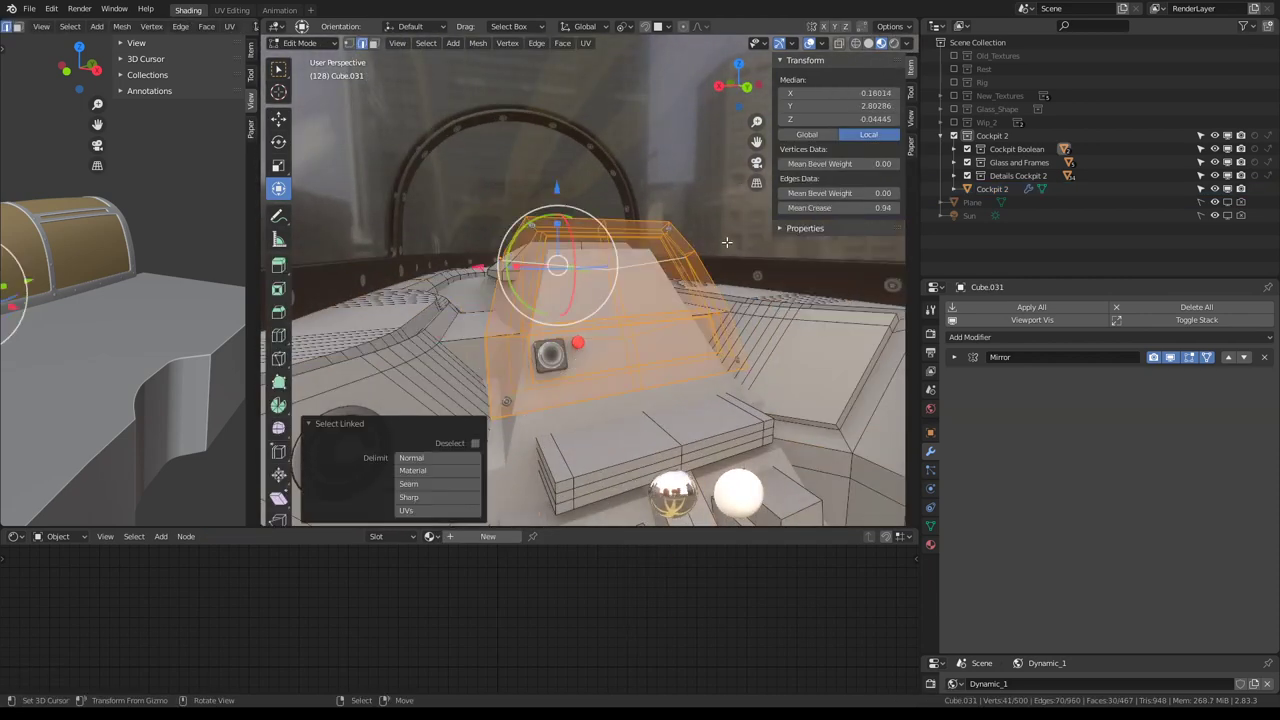
pyautogui.press('Tab')
pyautogui.moveTo(679, 257)
pyautogui.mouseDown(button='middle')
pyautogui.moveTo(595, 283)
pyautogui.moveTo(551, 266)
pyautogui.moveTo(566, 253)
pyautogui.mouseUp(button='middle')
pyautogui.scroll(3, 554, 267)
pyautogui.click(566, 260)
pyautogui.press('Tab')
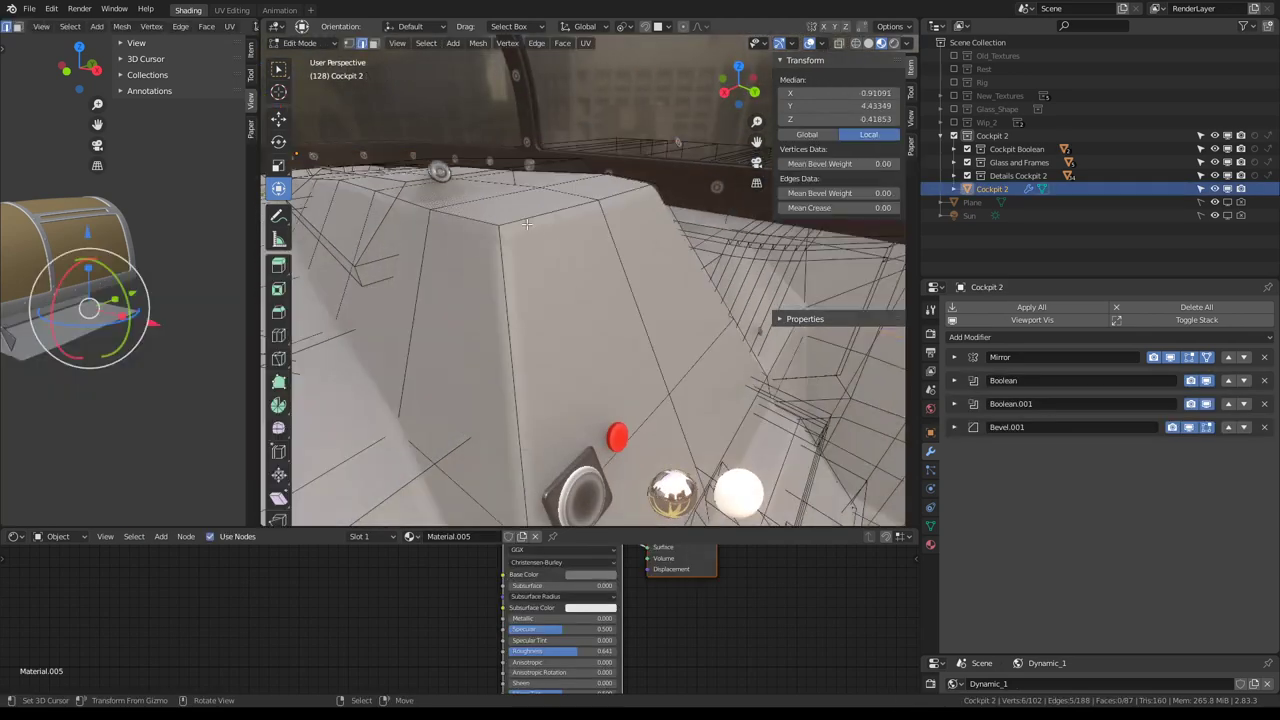
pyautogui.press('Tab')
pyautogui.moveTo(505, 220); pyautogui.dragTo(507, 228, button='middle')
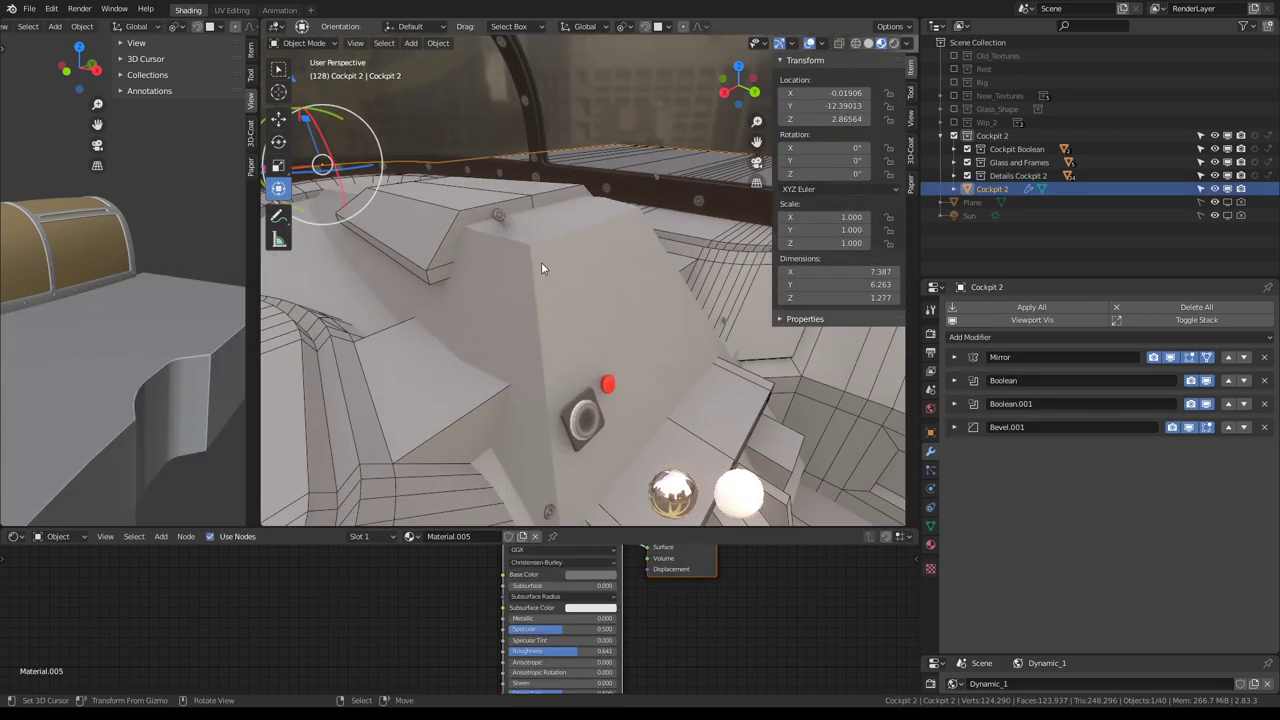
pyautogui.click(541, 262)
pyautogui.click(518, 276)
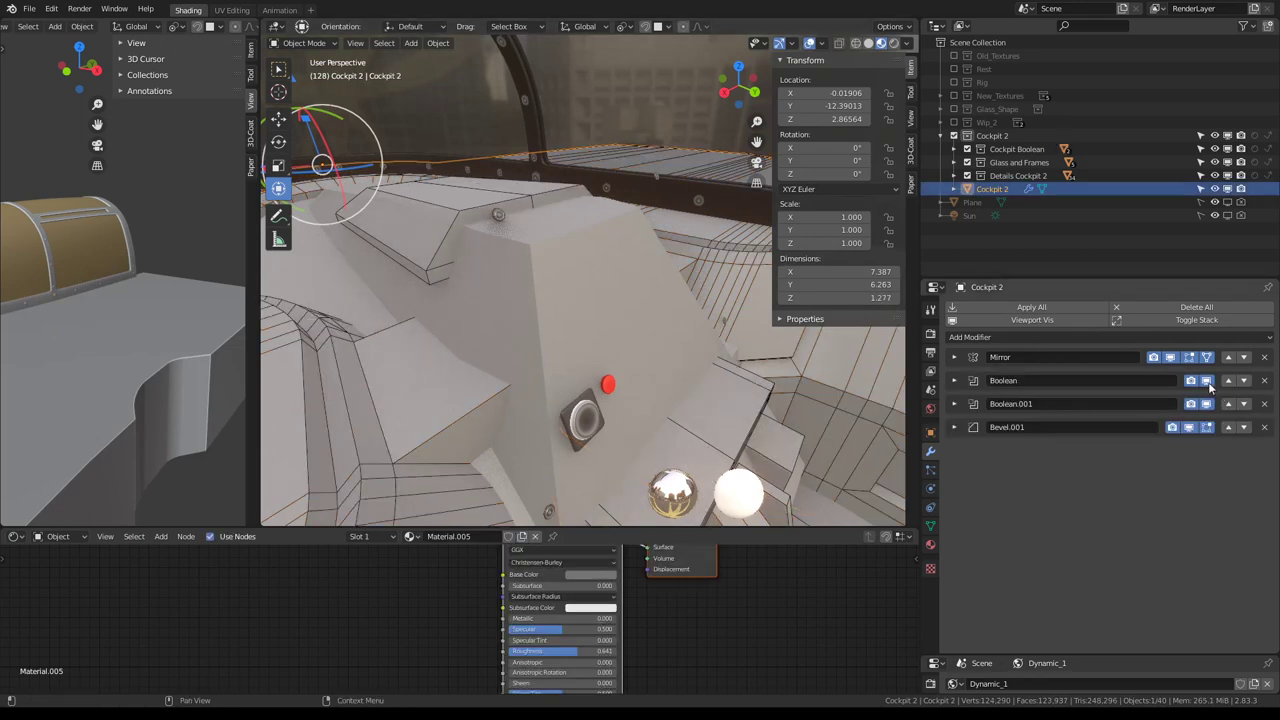
pyautogui.moveTo(534, 253)
pyautogui.mouseDown(button='middle')
pyautogui.moveTo(609, 299)
pyautogui.moveTo(598, 258)
pyautogui.mouseUp(button='middle')
pyautogui.hotkey('alt', 'a')
pyautogui.click(613, 280)
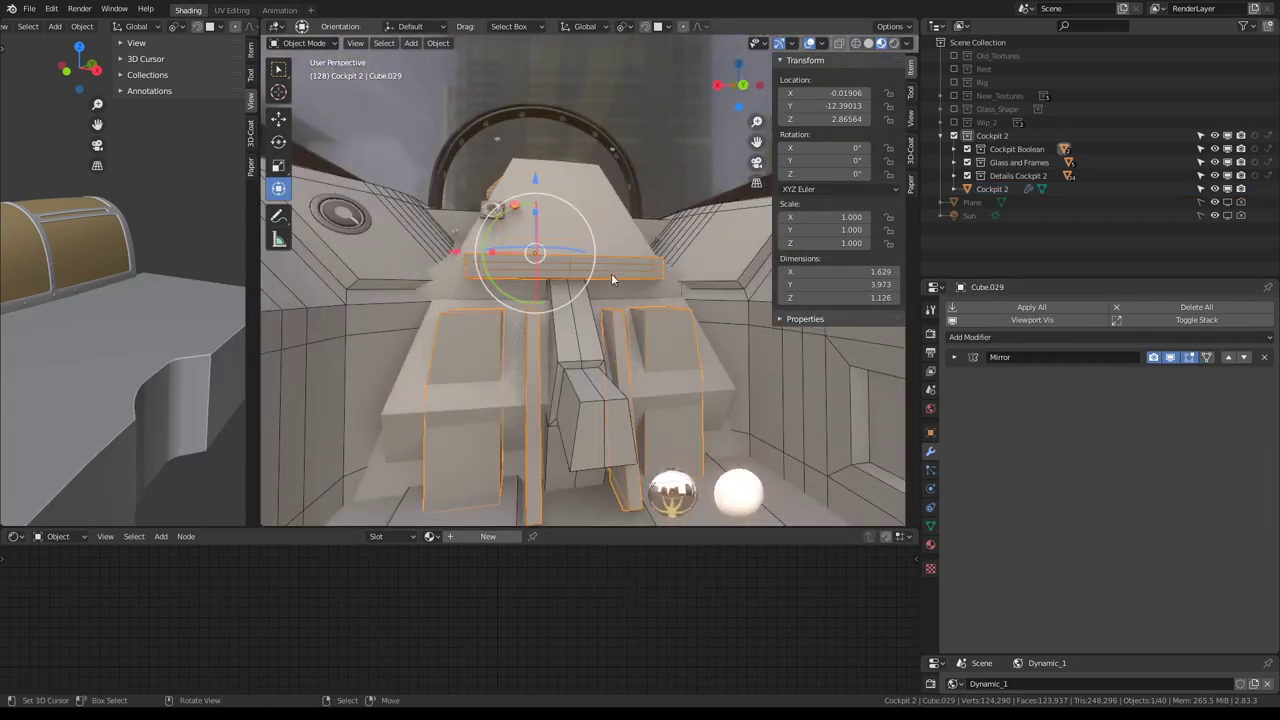
pyautogui.moveTo(613, 280)
pyautogui.mouseDown(button='middle')
pyautogui.moveTo(621, 241)
pyautogui.moveTo(512, 258)
pyautogui.moveTo(422, 247)
pyautogui.moveTo(545, 233)
pyautogui.moveTo(605, 318)
pyautogui.moveTo(625, 322)
pyautogui.moveTo(647, 286)
pyautogui.moveTo(598, 277)
pyautogui.moveTo(490, 320)
pyautogui.mouseUp(button='middle')
pyautogui.click(1173, 357)
pyautogui.click(545, 230)
pyautogui.click(1174, 361)
pyautogui.click(1174, 361)
pyautogui.press('Tab')
pyautogui.click(490, 320)
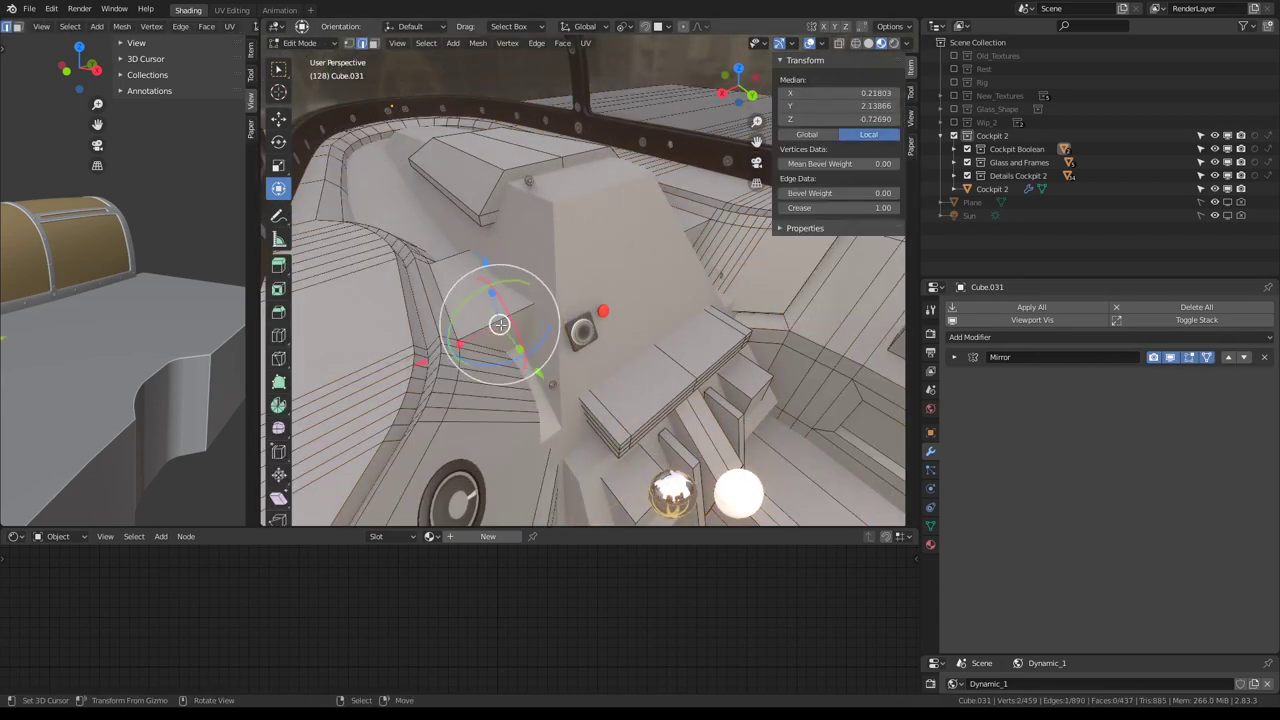
pyautogui.press('Tab')
pyautogui.click(501, 320)
pyautogui.moveTo(502, 319)
pyautogui.mouseDown(button='middle')
pyautogui.moveTo(518, 317)
pyautogui.moveTo(500, 320)
pyautogui.mouseUp(button='middle')
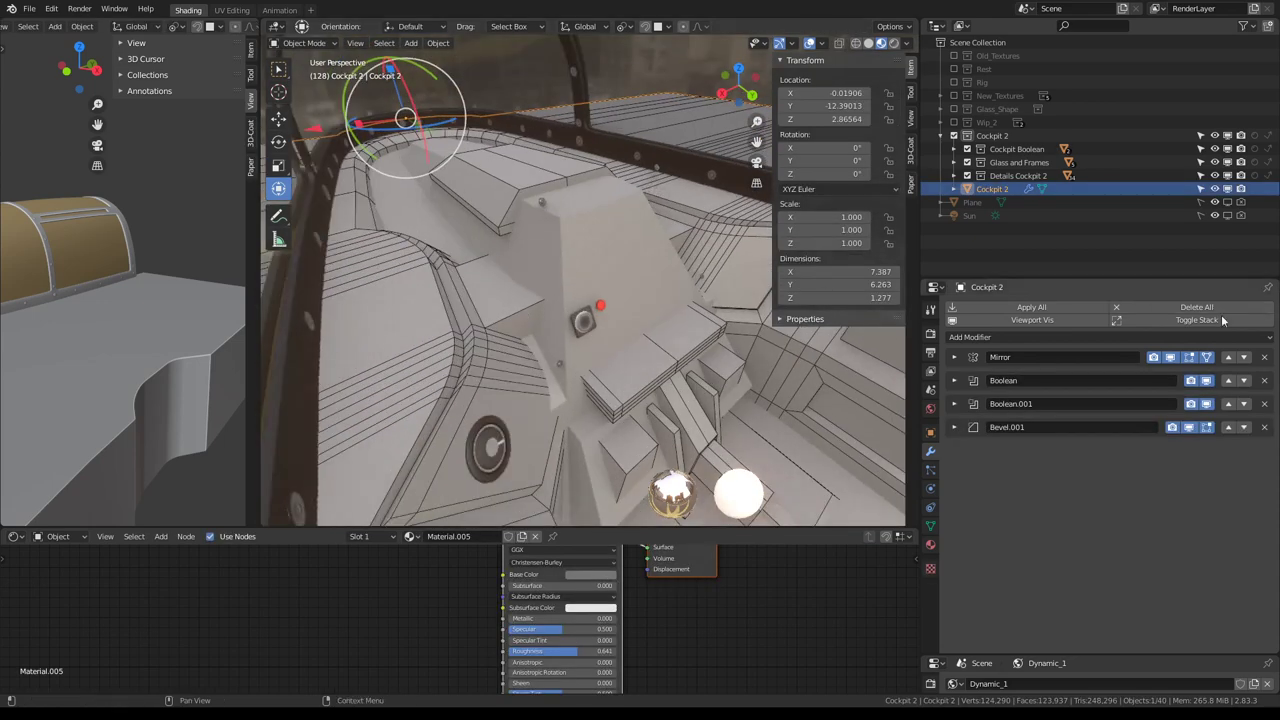
# Compare Cockpit 2 with Boolean.001 hidden and shown, then move Boolean.001 above Boolean
pyautogui.click(1207, 403)
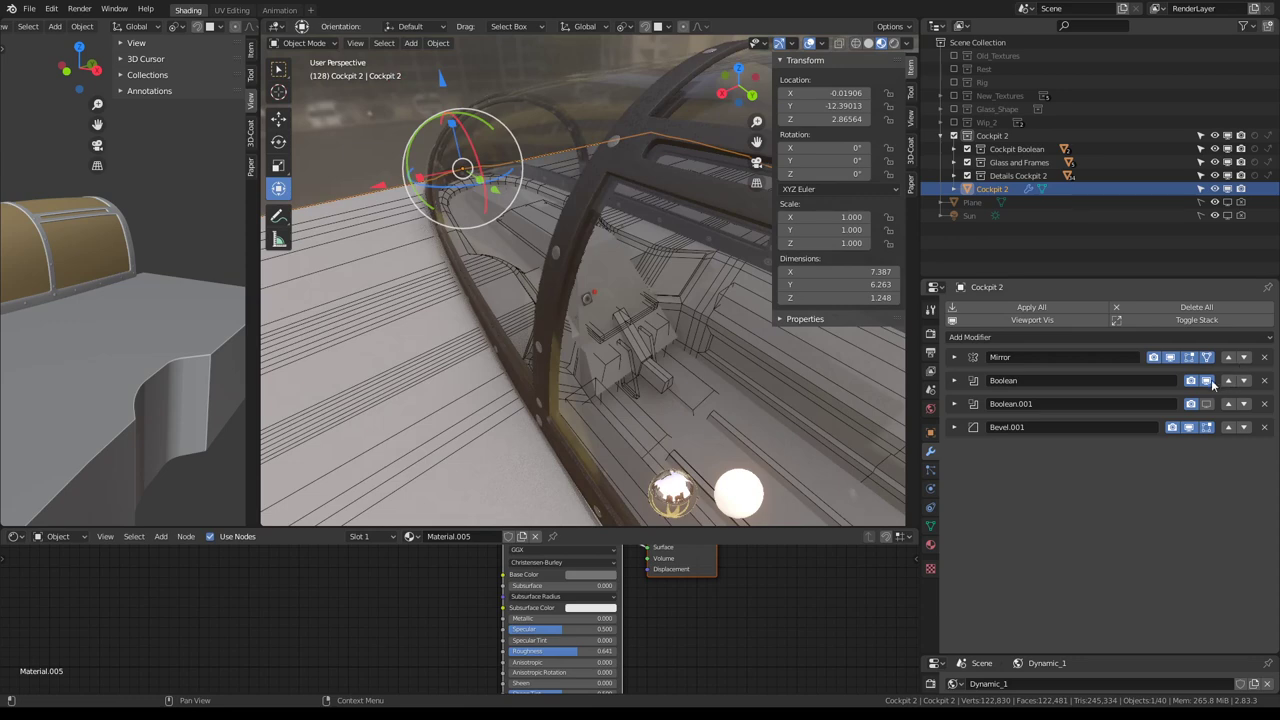
pyautogui.click(1207, 380)
pyautogui.click(1207, 380)
pyautogui.click(1207, 403)
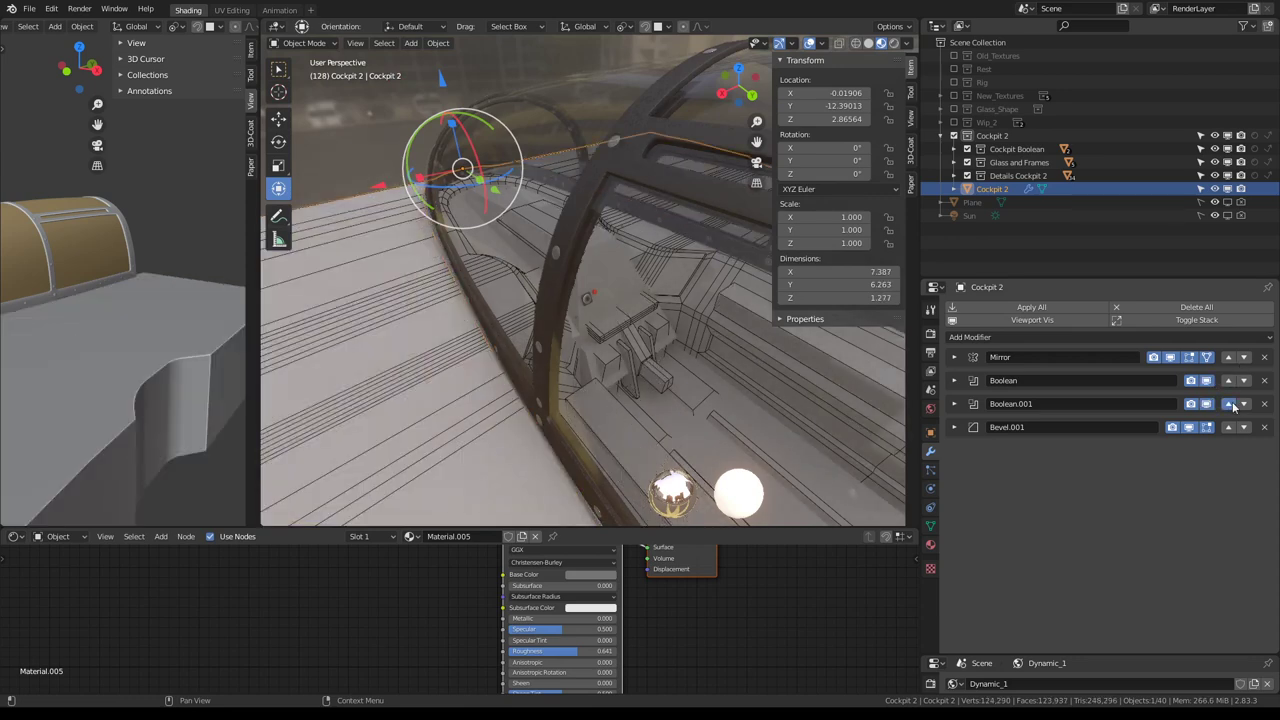
pyautogui.click(1233, 403)
pyautogui.click(1244, 380)
pyautogui.click(1228, 403)
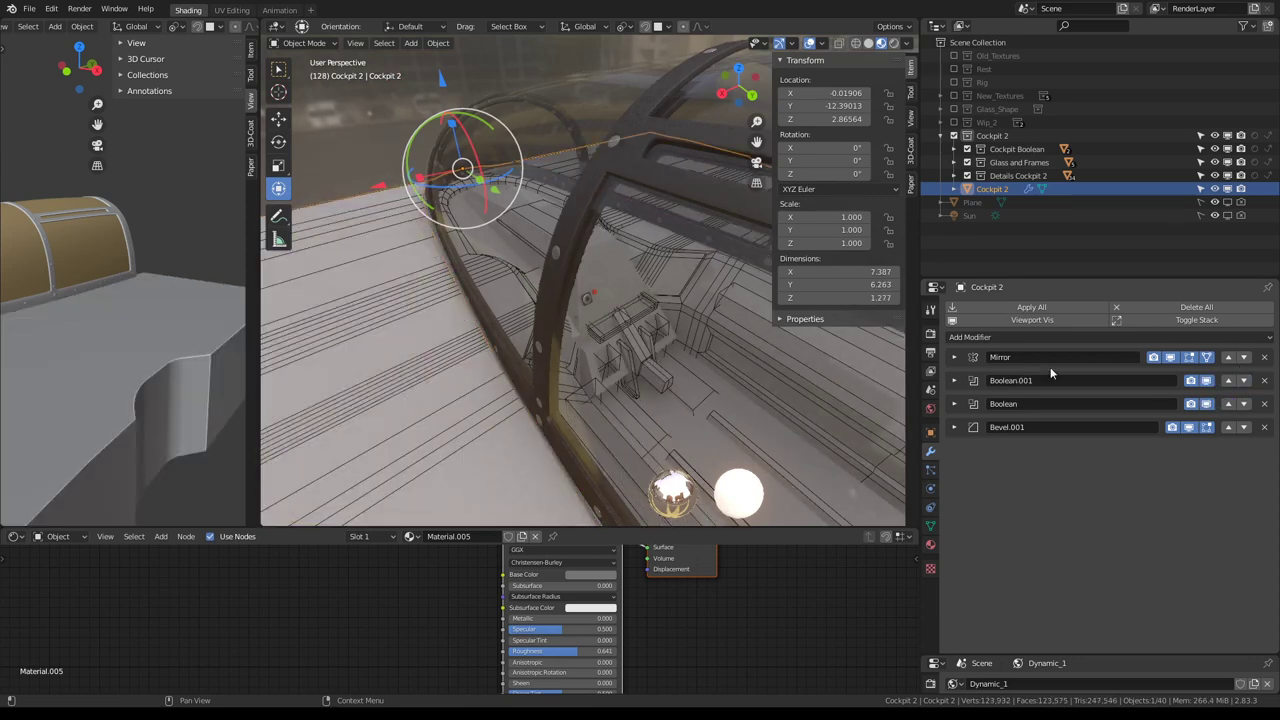
# Select the Cube.031 cutter and toggle its mode with Tab
pyautogui.moveTo(600, 300)
pyautogui.mouseDown(button='middle')
pyautogui.moveTo(708, 243)
pyautogui.moveTo(597, 270)
pyautogui.moveTo(625, 333)
pyautogui.moveTo(665, 285)
pyautogui.moveTo(656, 266)
pyautogui.mouseUp(button='middle')
pyautogui.click(665, 285)
pyautogui.press('Tab')
pyautogui.press('Tab')
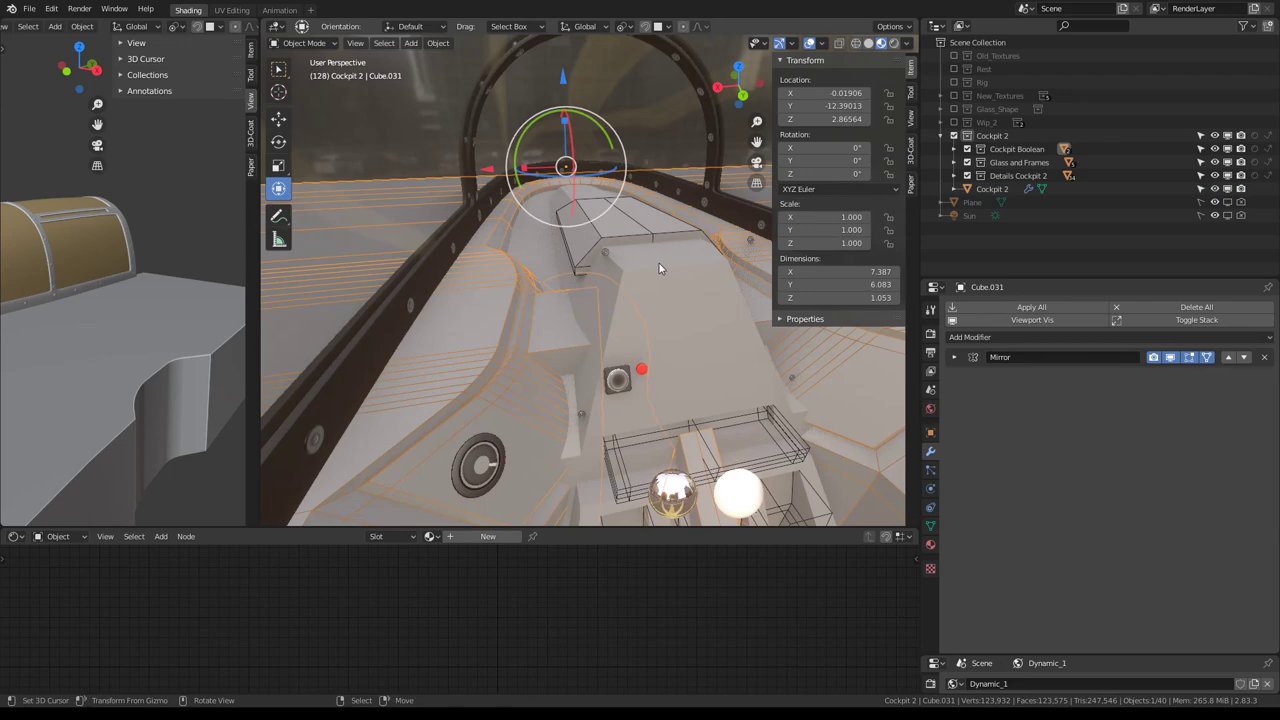
pyautogui.moveTo(659, 263)
pyautogui.mouseDown(button='middle')
pyautogui.moveTo(636, 270)
pyautogui.moveTo(758, 280)
pyautogui.moveTo(676, 259)
pyautogui.moveTo(839, 68)
pyautogui.mouseUp(button='middle')
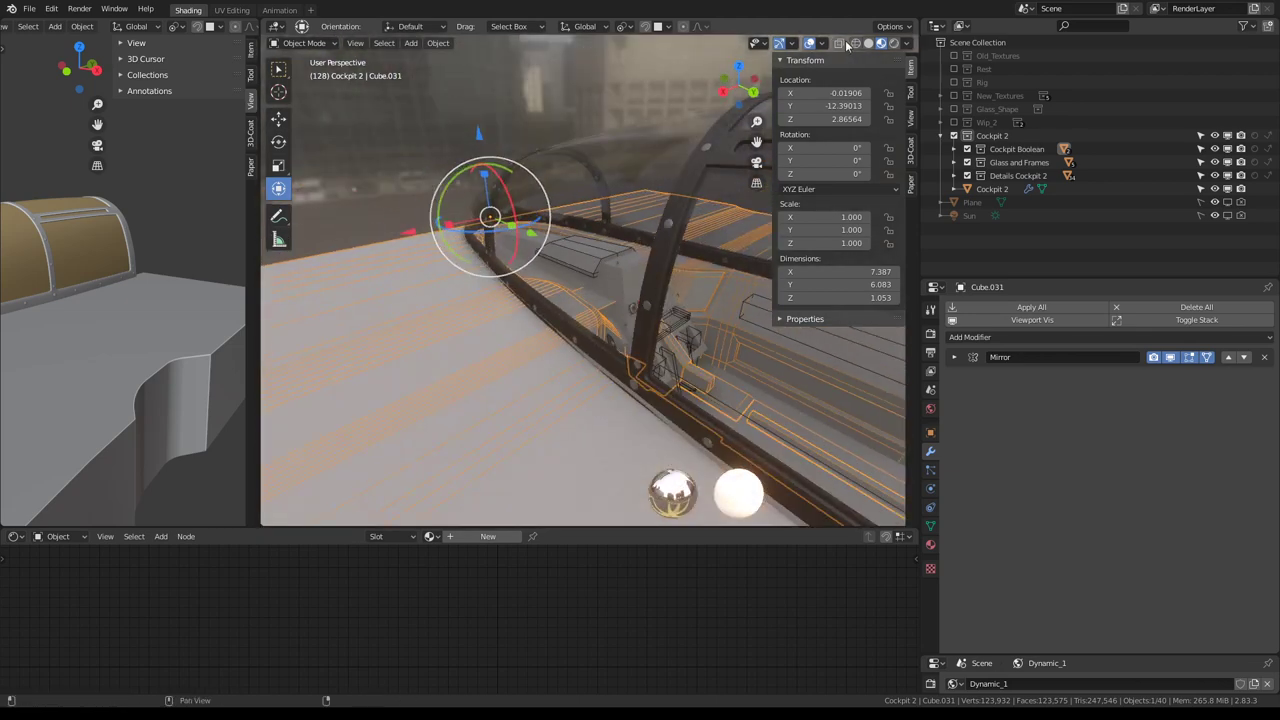
pyautogui.moveTo(686, 204)
pyautogui.keyDown('shift'); pyautogui.mouseDown(button='middle')
pyautogui.moveTo(623, 181)
pyautogui.moveTo(670, 147)
pyautogui.mouseUp(button='middle'); pyautogui.keyUp('shift')
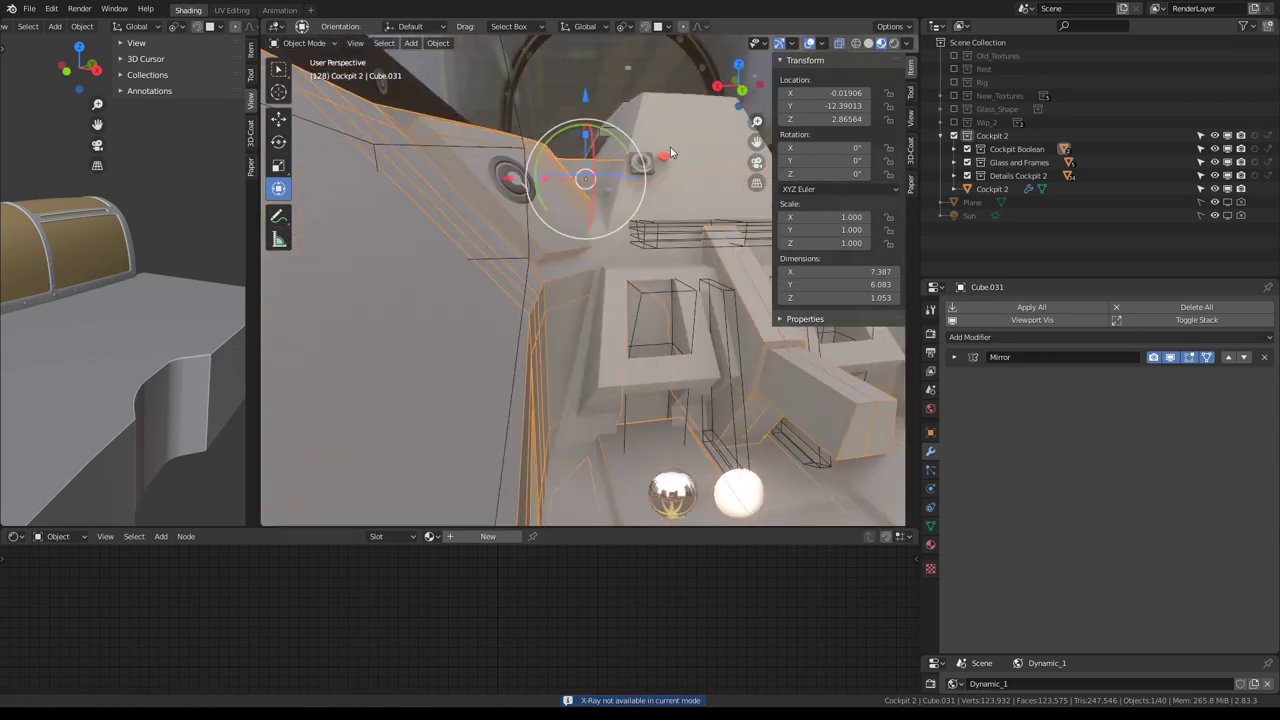
pyautogui.scroll(3, 670, 147)
pyautogui.click(856, 44)
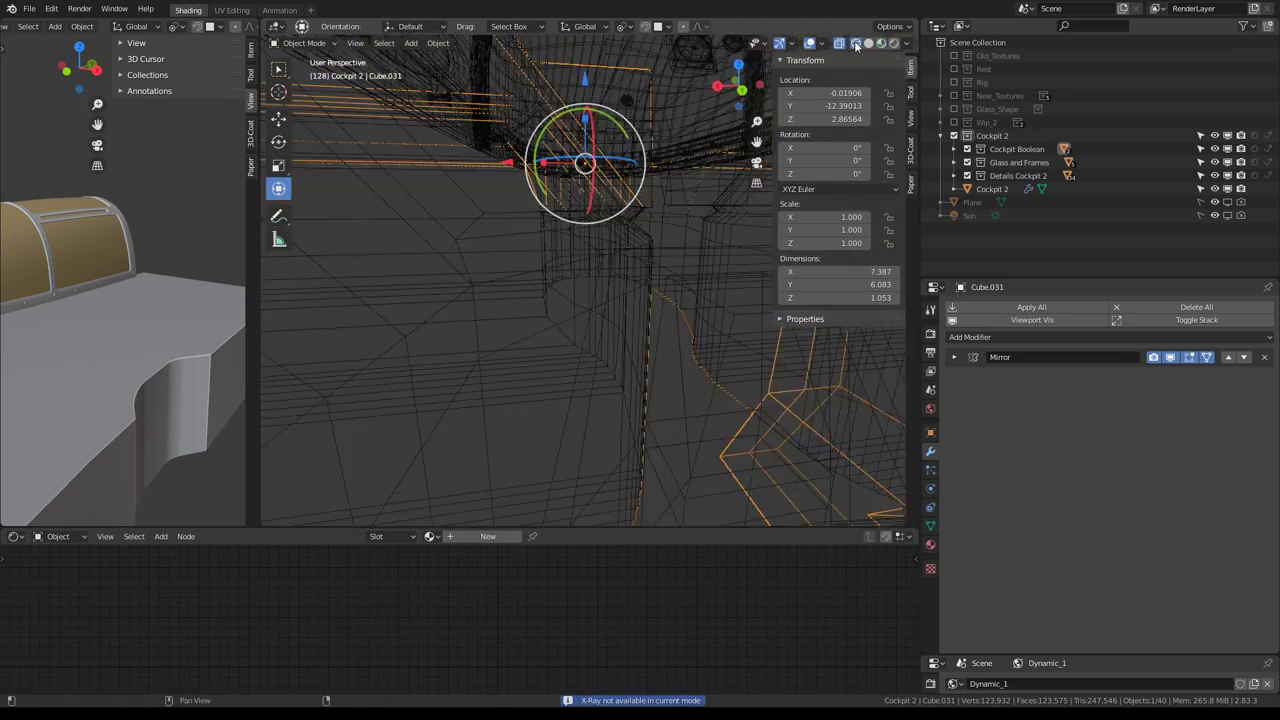
pyautogui.click(821, 44)
pyautogui.hotkey('alt', 'z')
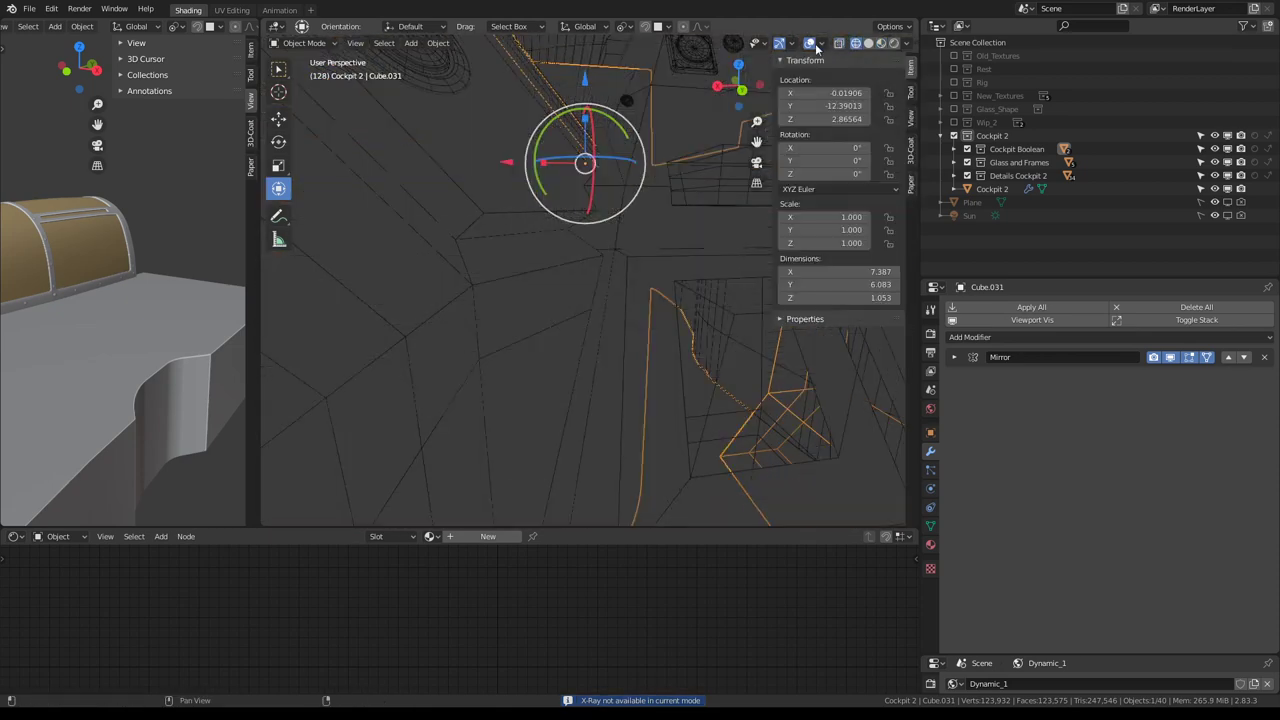
pyautogui.click(868, 44)
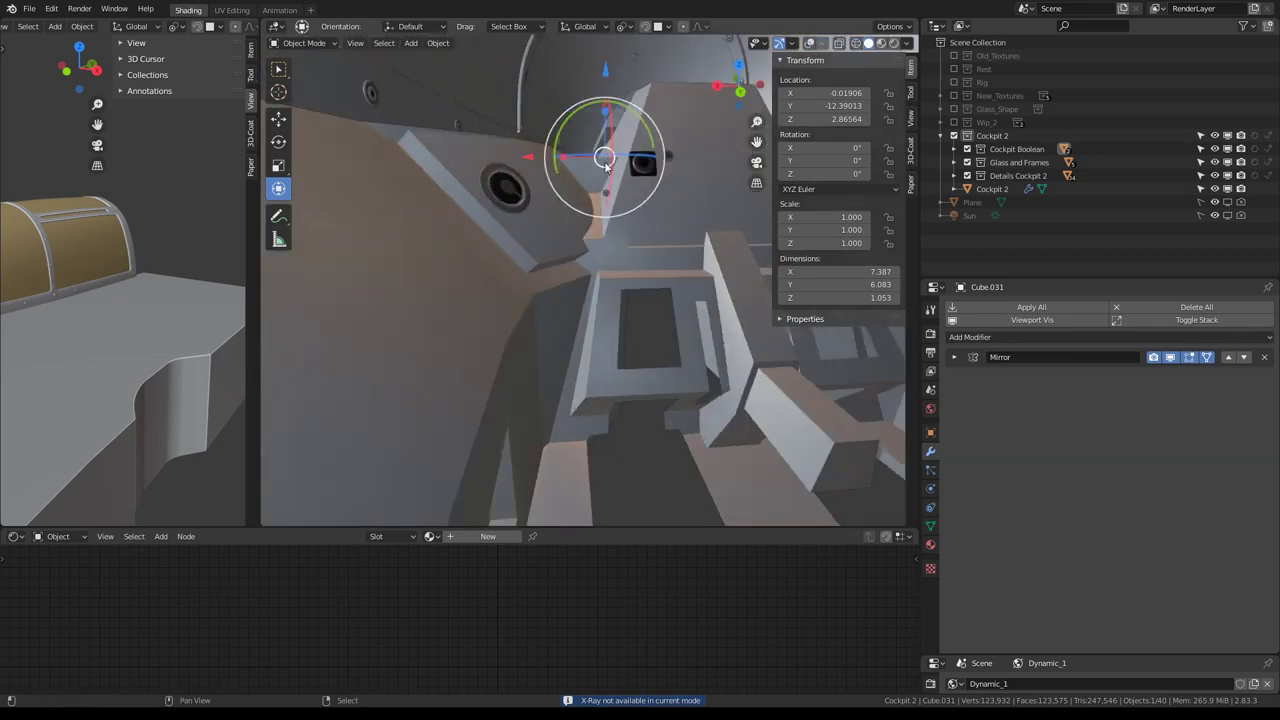
pyautogui.click(881, 44)
pyautogui.moveTo(600, 190)
pyautogui.mouseDown(button='middle')
pyautogui.moveTo(531, 212)
pyautogui.moveTo(631, 165)
pyautogui.mouseUp(button='middle')
pyautogui.scroll(3, 633, 175)
pyautogui.scroll(3, 638, 197)
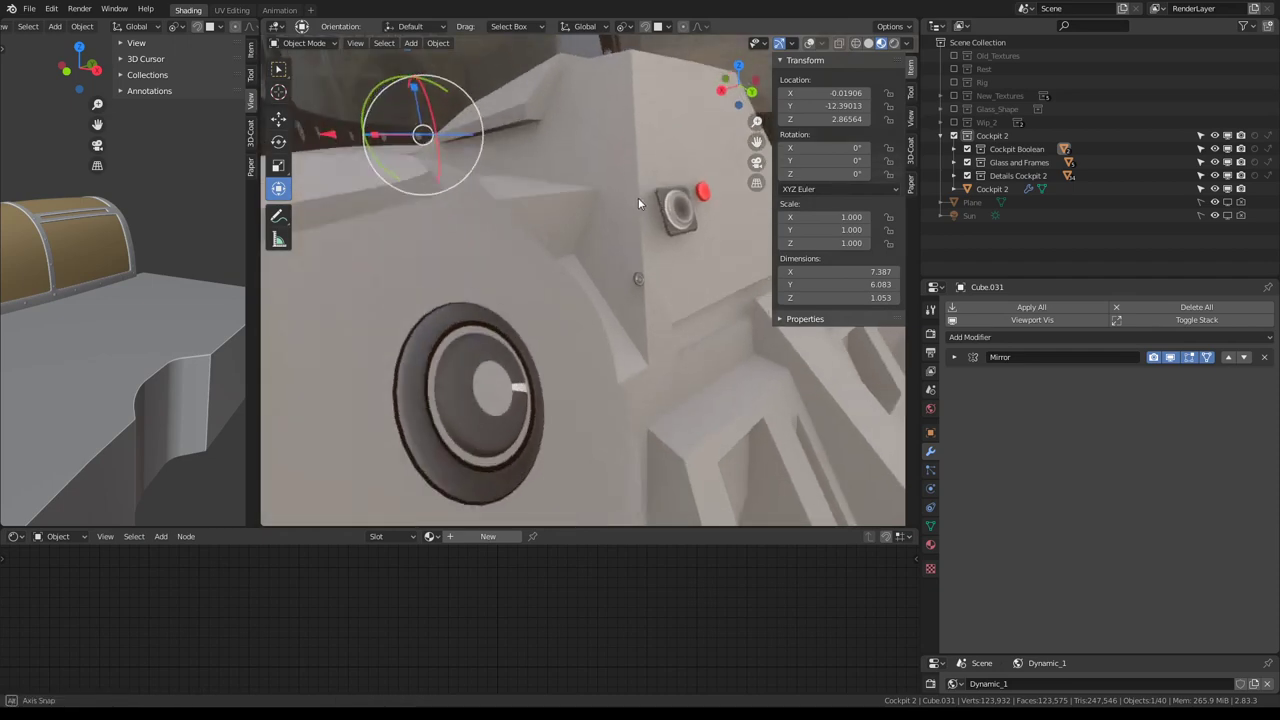
pyautogui.scroll(1, 640, 200)
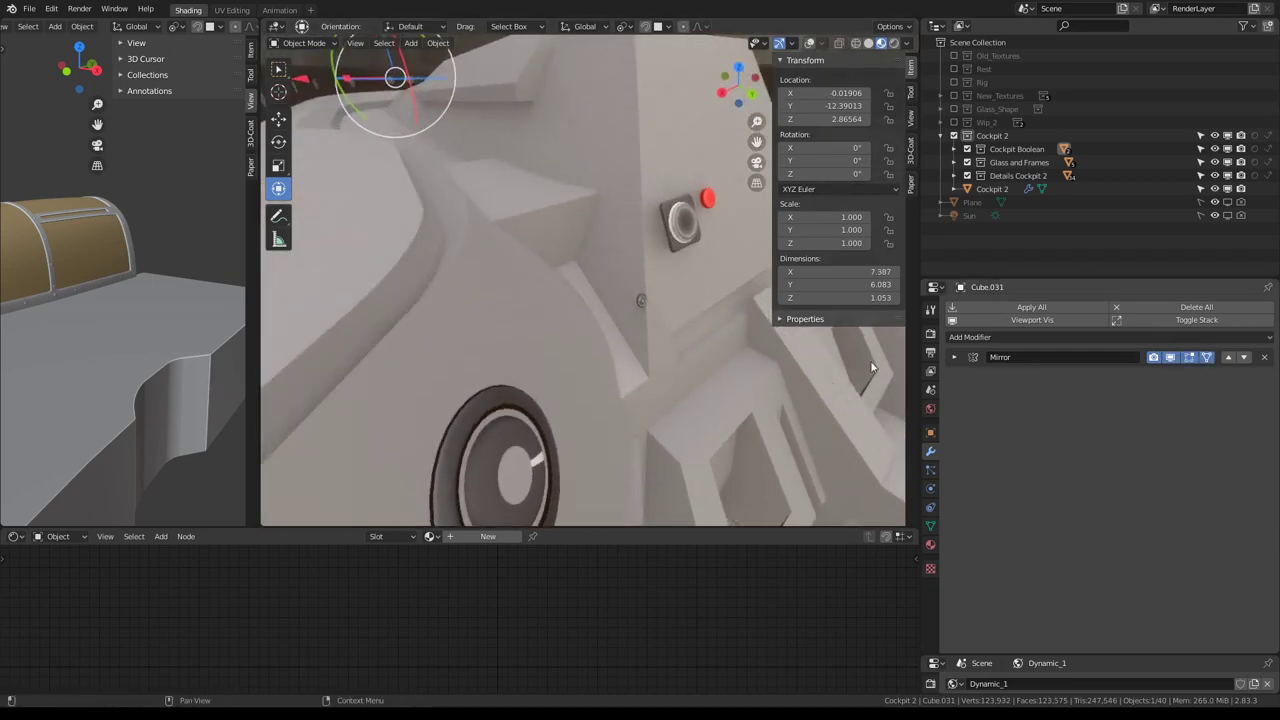
pyautogui.moveTo(871, 368)
pyautogui.mouseDown(button='middle')
pyautogui.moveTo(586, 300)
pyautogui.moveTo(586, 282)
pyautogui.moveTo(649, 302)
pyautogui.moveTo(644, 228)
pyautogui.moveTo(675, 180)
pyautogui.moveTo(629, 160)
pyautogui.moveTo(649, 291)
pyautogui.moveTo(661, 276)
pyautogui.moveTo(572, 288)
pyautogui.moveTo(580, 308)
pyautogui.moveTo(610, 295)
pyautogui.moveTo(587, 302)
pyautogui.moveTo(627, 316)
pyautogui.mouseUp(button='middle')
# Select Cockpit 2 and apply its Mirror modifier with Ctrl+A
pyautogui.scroll(2, 661, 276)
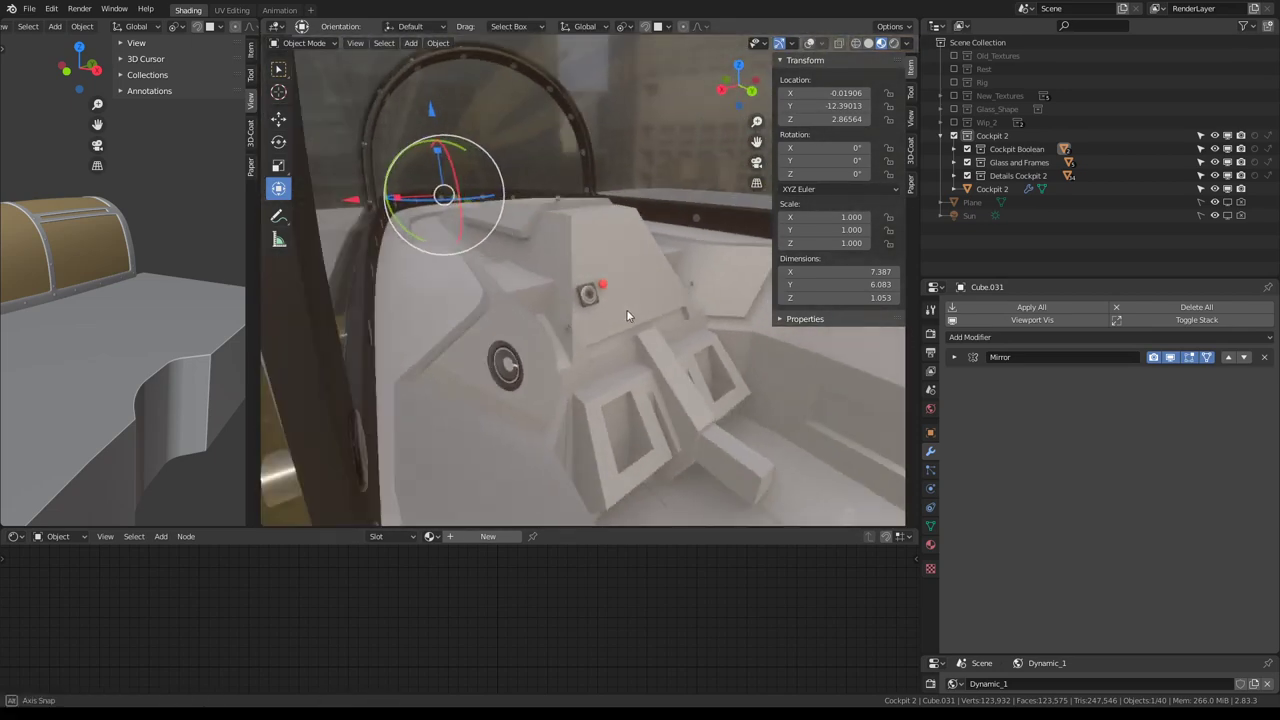
pyautogui.scroll(-5, 627, 316)
pyautogui.scroll(-3, 600, 318)
pyautogui.click(540, 322)
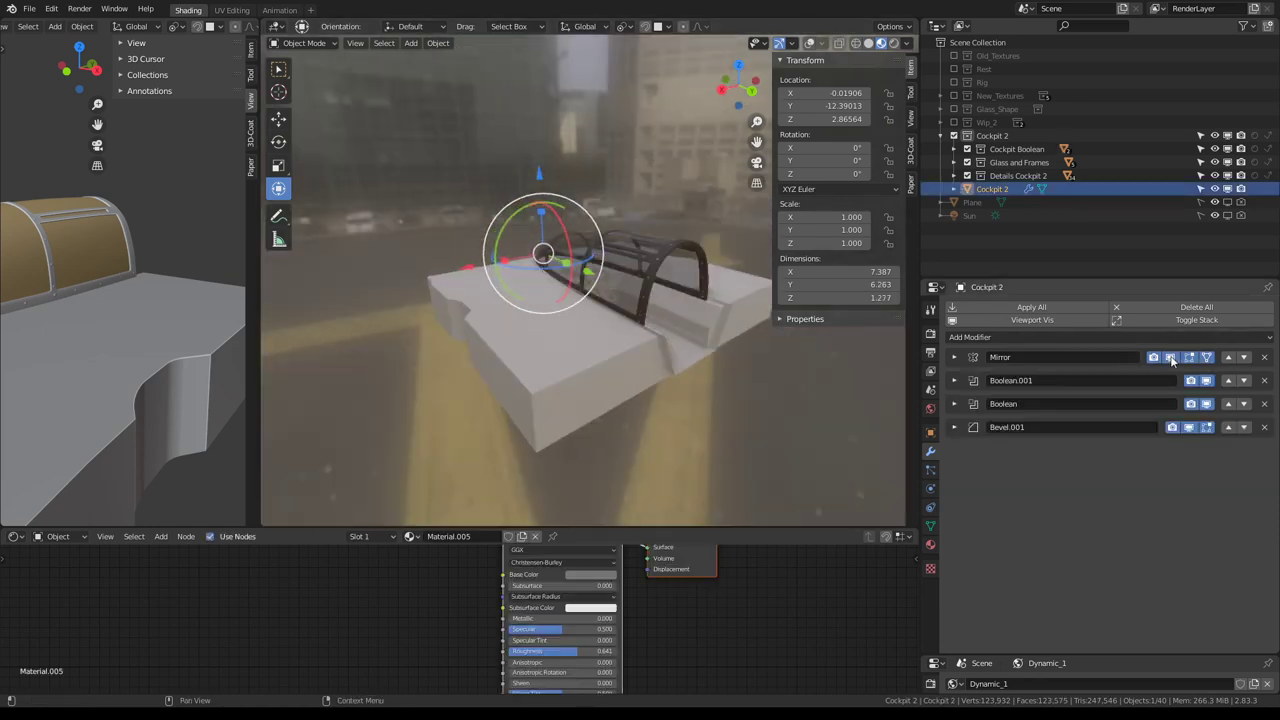
pyautogui.moveTo(600, 260); pyautogui.dragTo(660, 228, button='middle')
pyautogui.scroll(5, 660, 228)
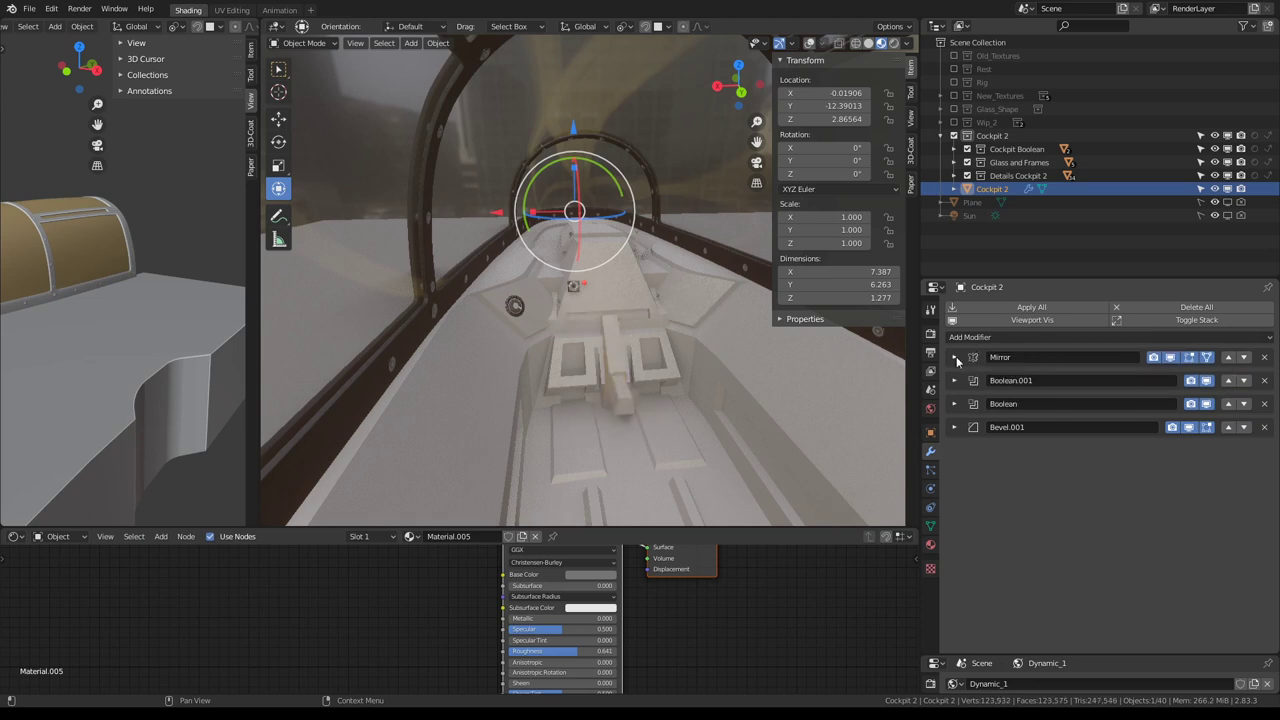
pyautogui.click(954, 357)
pyautogui.hotkey('ctrl', 'a')
# Compare the cut-outs, then apply Boolean.001 and Boolean from the modifier panel
pyautogui.scroll(3, 659, 330)
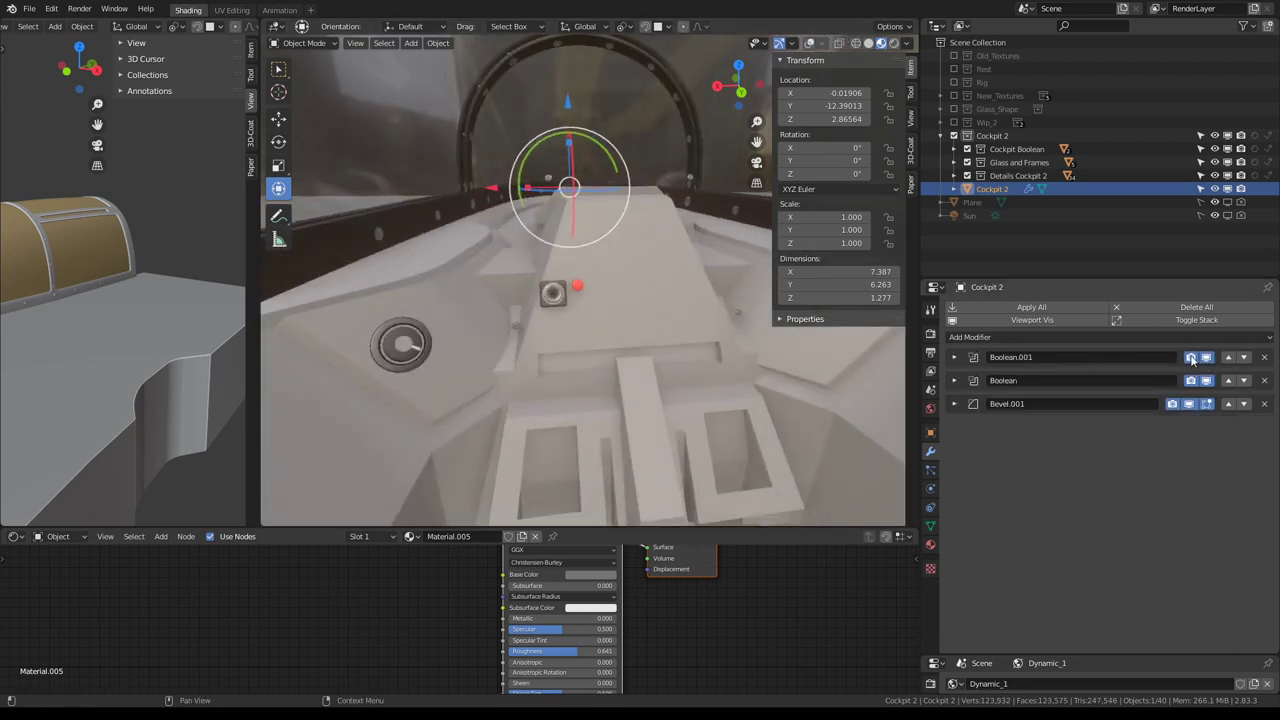
pyautogui.moveTo(666, 337)
pyautogui.mouseDown(button='middle')
pyautogui.moveTo(663, 293)
pyautogui.moveTo(670, 326)
pyautogui.mouseUp(button='middle')
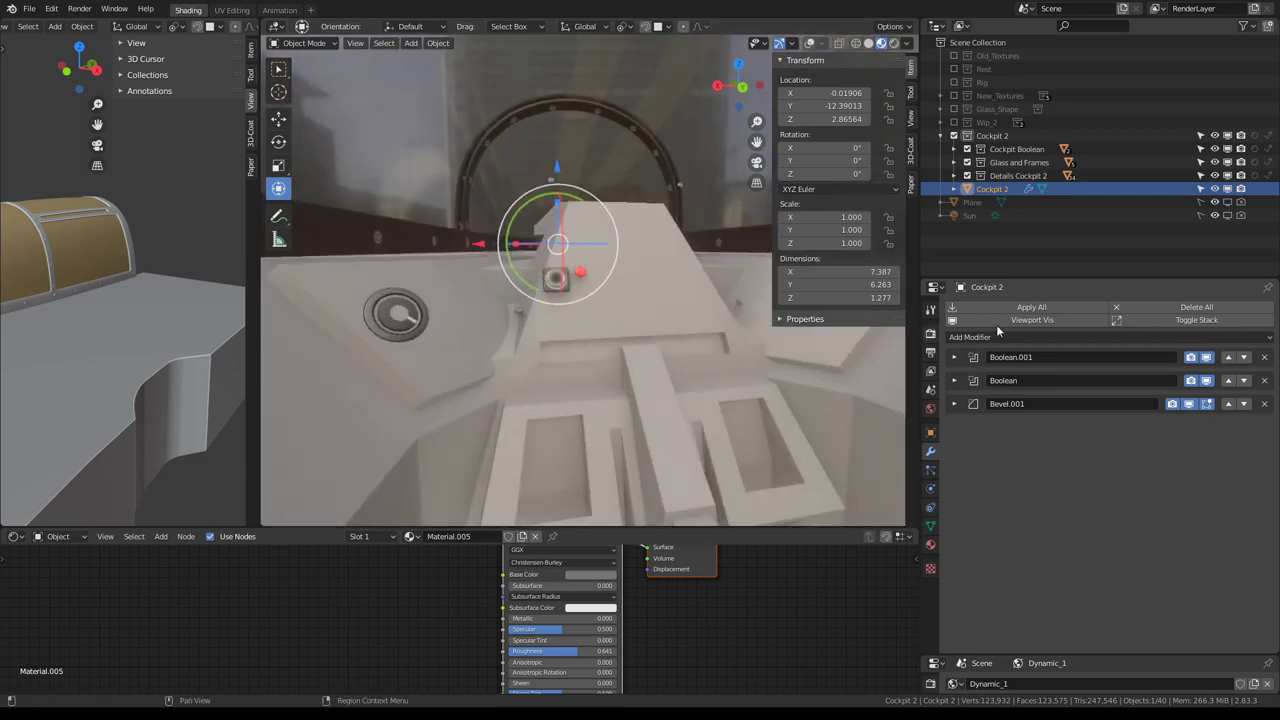
pyautogui.doubleClick(1206, 362)
pyautogui.click(953, 357)
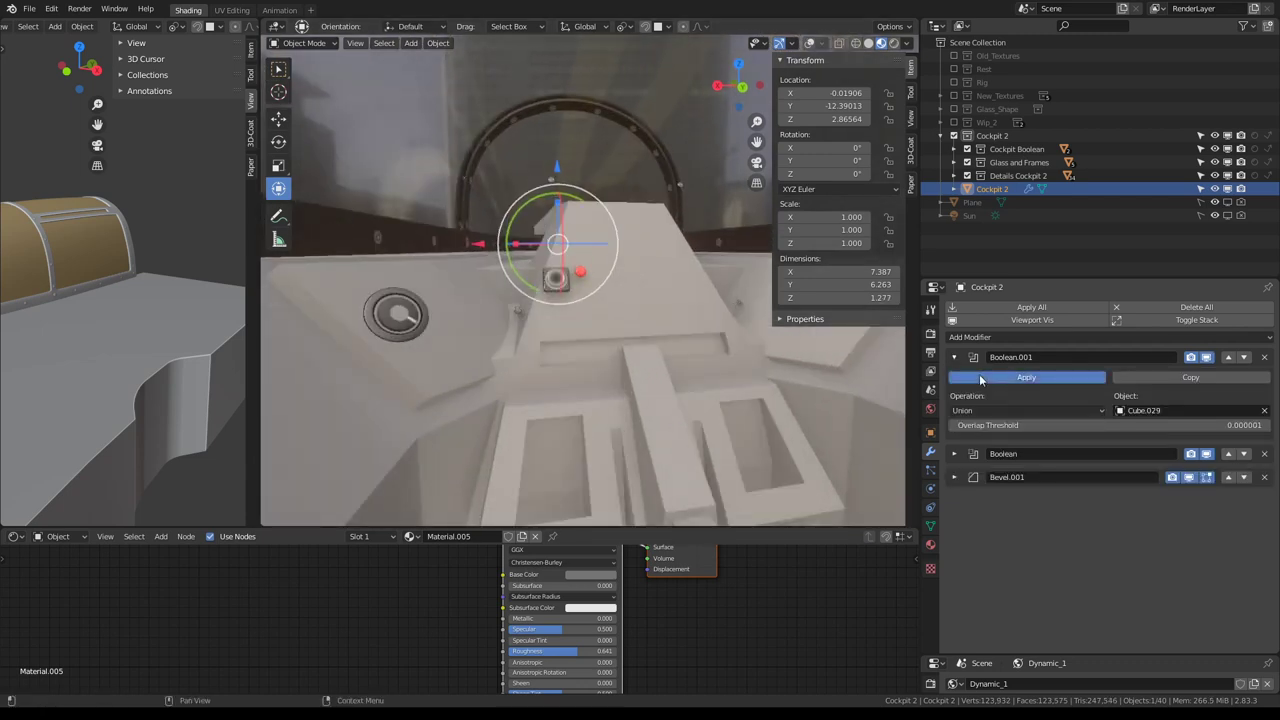
pyautogui.click(980, 378)
pyautogui.click(977, 379)
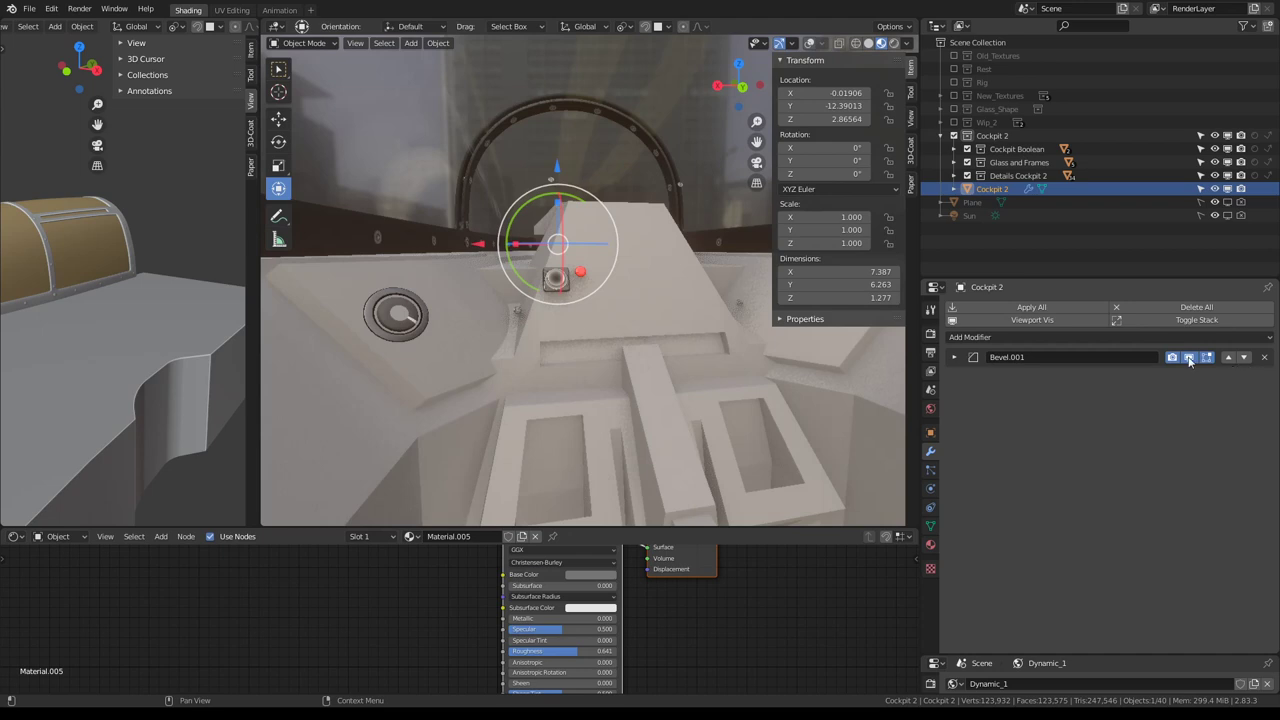
pyautogui.scroll(-5, 598, 375)
pyautogui.scroll(-5, 598, 375)
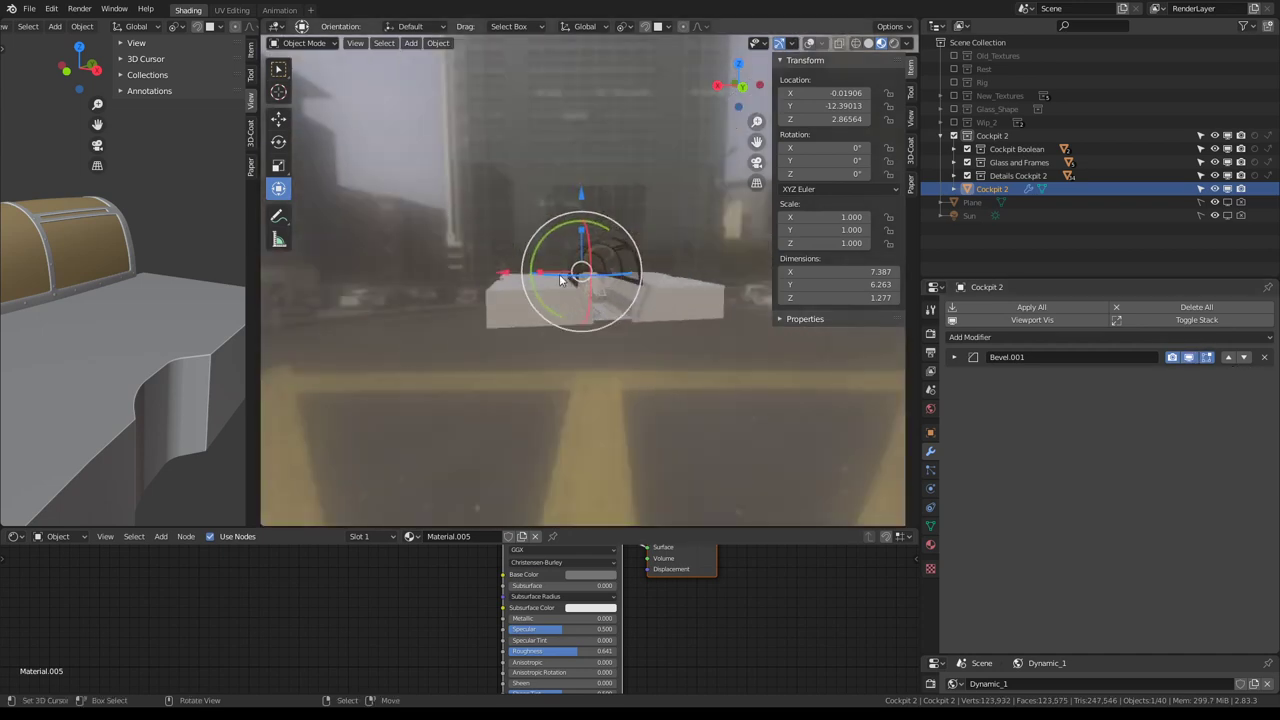
pyautogui.moveTo(598, 300); pyautogui.dragTo(598, 375, button='middle')
# Show overlays and wireframe on Cockpit 2, then delete selected geometry along the body's side
pyautogui.press('Tab')
pyautogui.press('Tab')
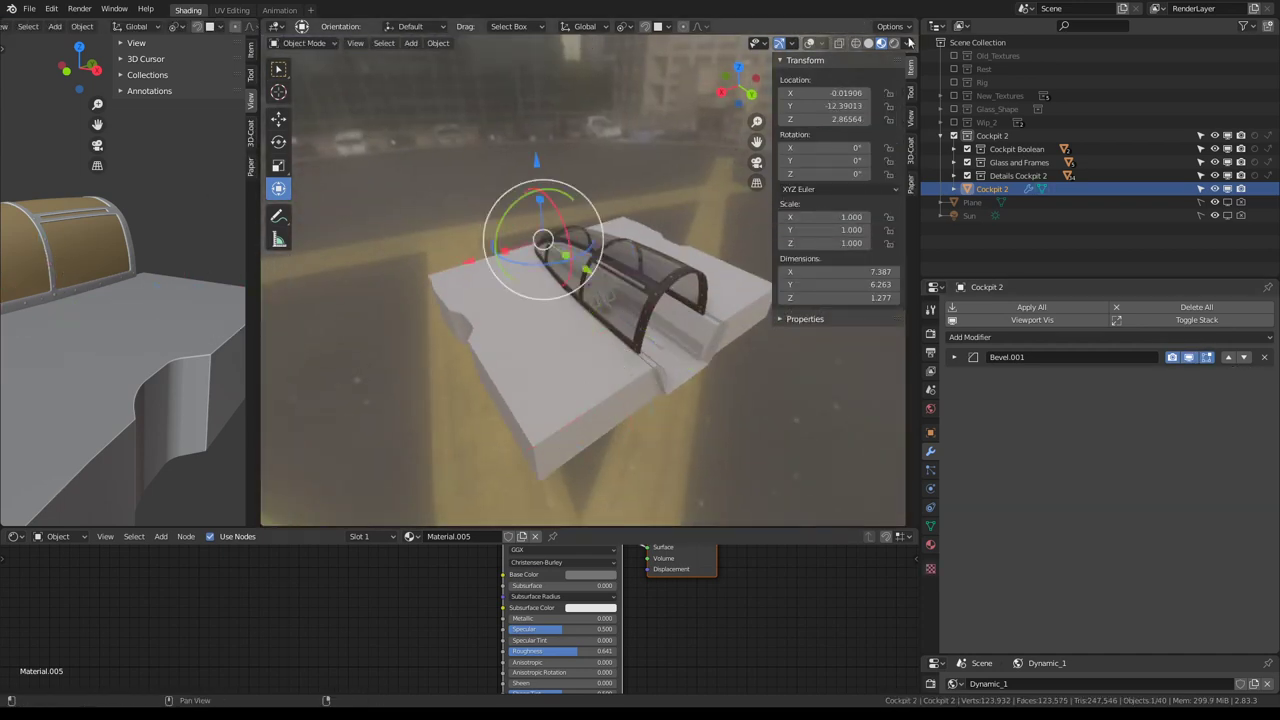
pyautogui.click(812, 43)
pyautogui.press('Tab')
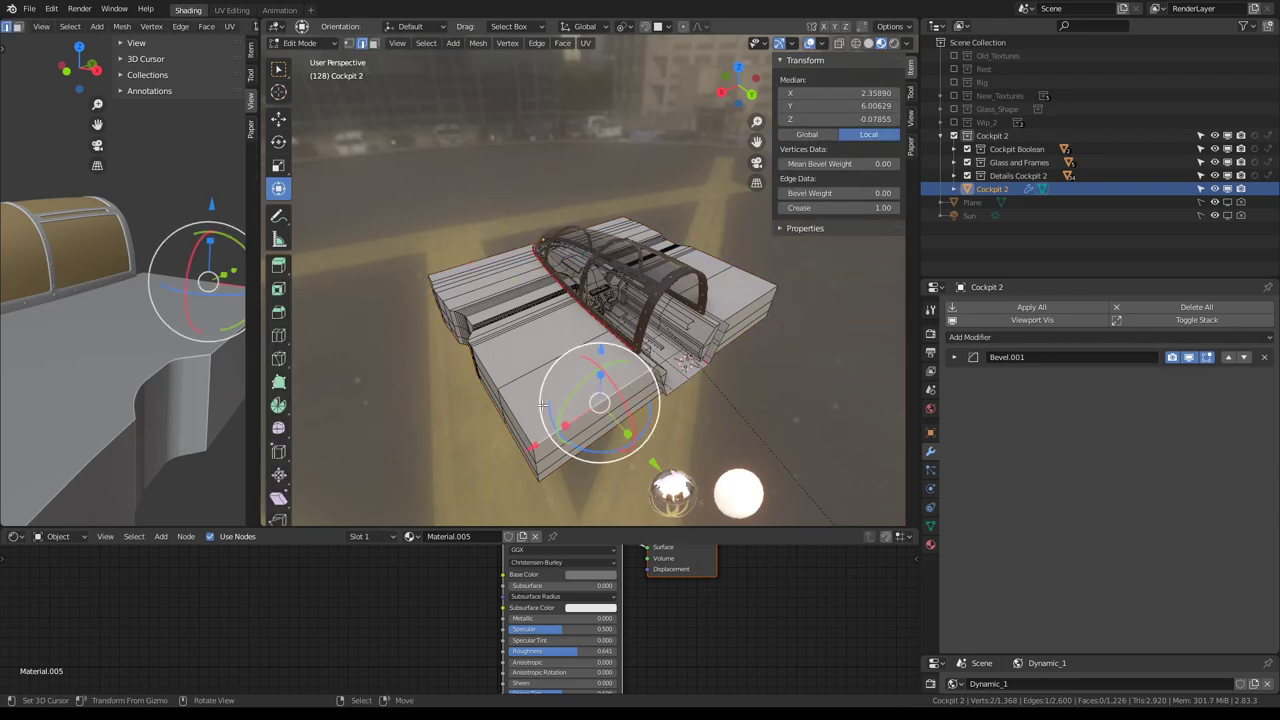
pyautogui.moveTo(542, 404)
pyautogui.mouseDown(button='middle')
pyautogui.moveTo(529, 300)
pyautogui.moveTo(421, 253)
pyautogui.moveTo(661, 137)
pyautogui.mouseUp(button='middle')
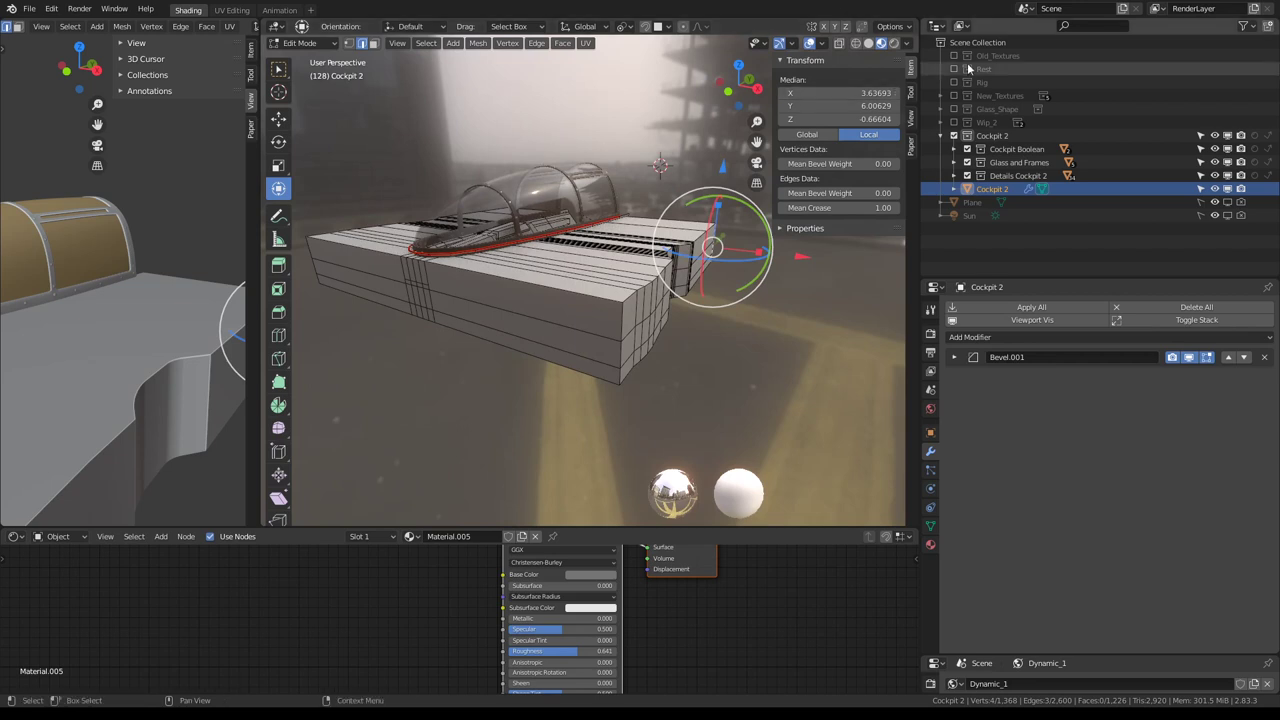
pyautogui.click(858, 44)
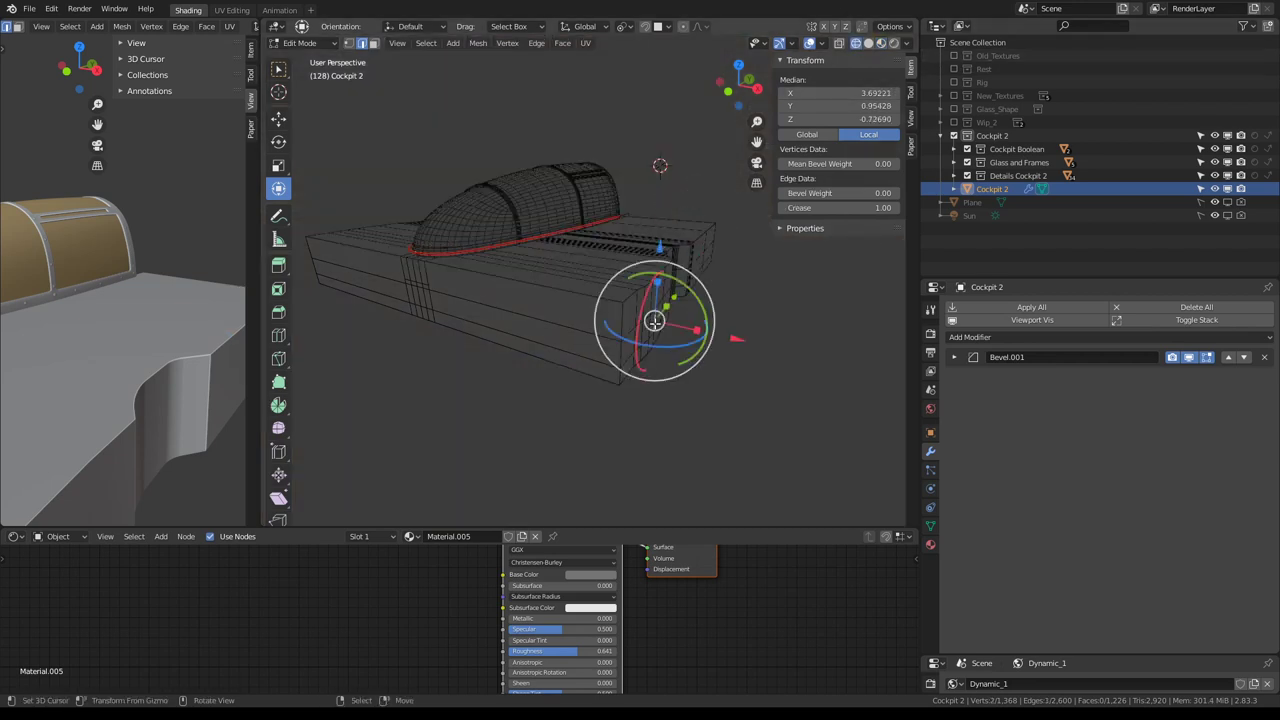
pyautogui.moveTo(646, 298); pyautogui.dragTo(700, 322, button='middle')
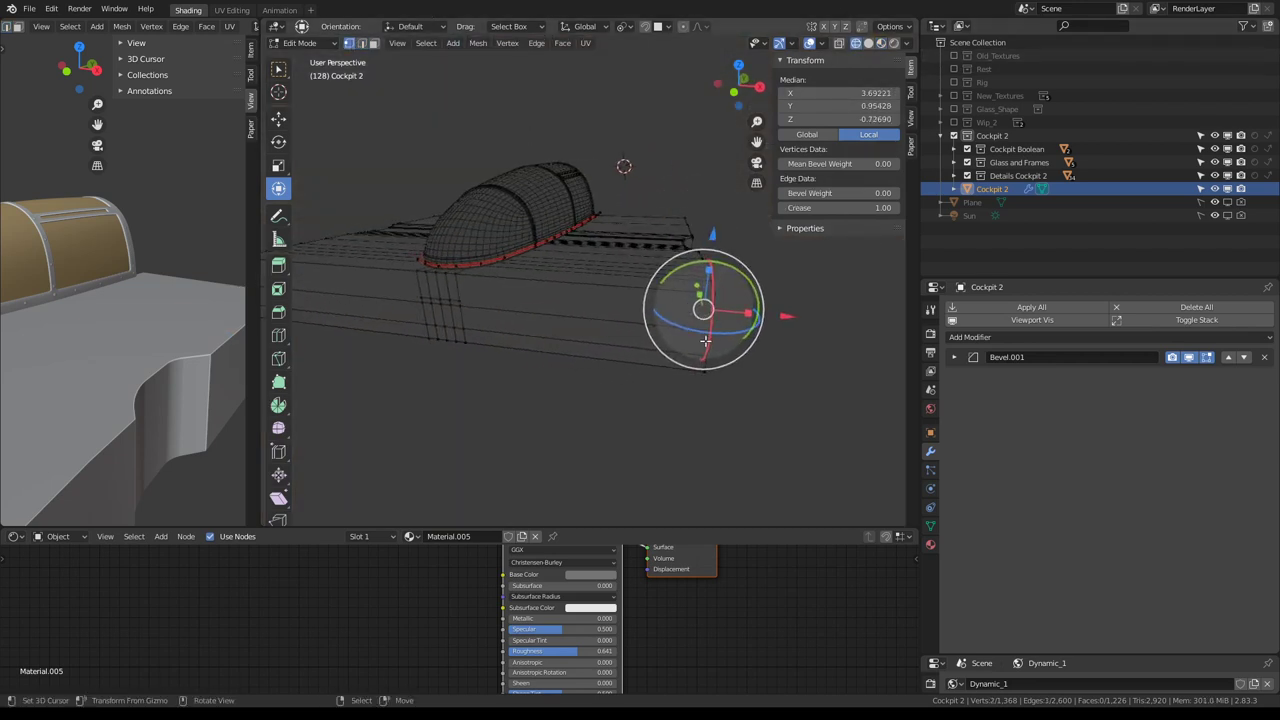
pyautogui.click(709, 330)
pyautogui.keyDown('alt'); pyautogui.click(735, 300); pyautogui.keyUp('alt')
pyautogui.press('x')
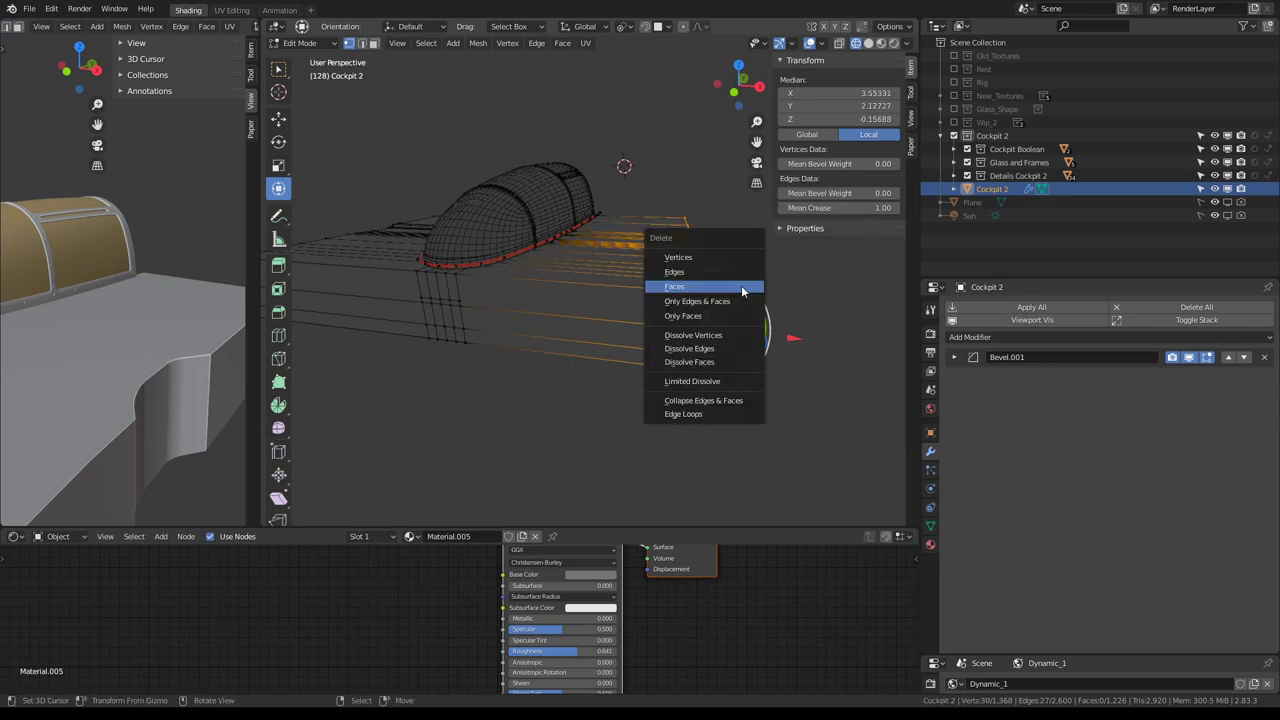
pyautogui.click(730, 258)
# Box-select edges along the body side and switch to see-through wireframe to reach hidden vertices
pyautogui.moveTo(730, 260); pyautogui.dragTo(665, 264, button='middle')
pyautogui.moveTo(425, 287); pyautogui.dragTo(450, 297, button='middle')
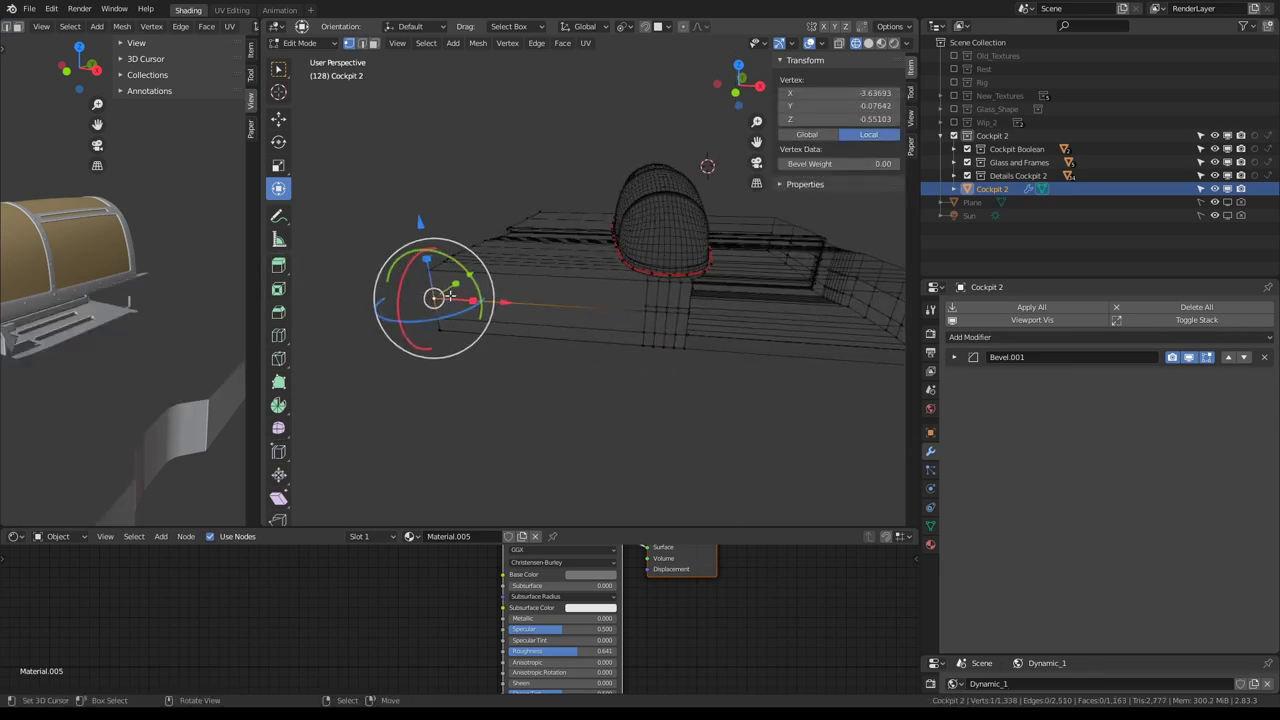
pyautogui.moveTo(538, 384); pyautogui.dragTo(418, 134)
pyautogui.moveTo(428, 137)
pyautogui.mouseDown(button='middle')
pyautogui.moveTo(502, 106)
pyautogui.moveTo(860, 62)
pyautogui.mouseUp(button='middle')
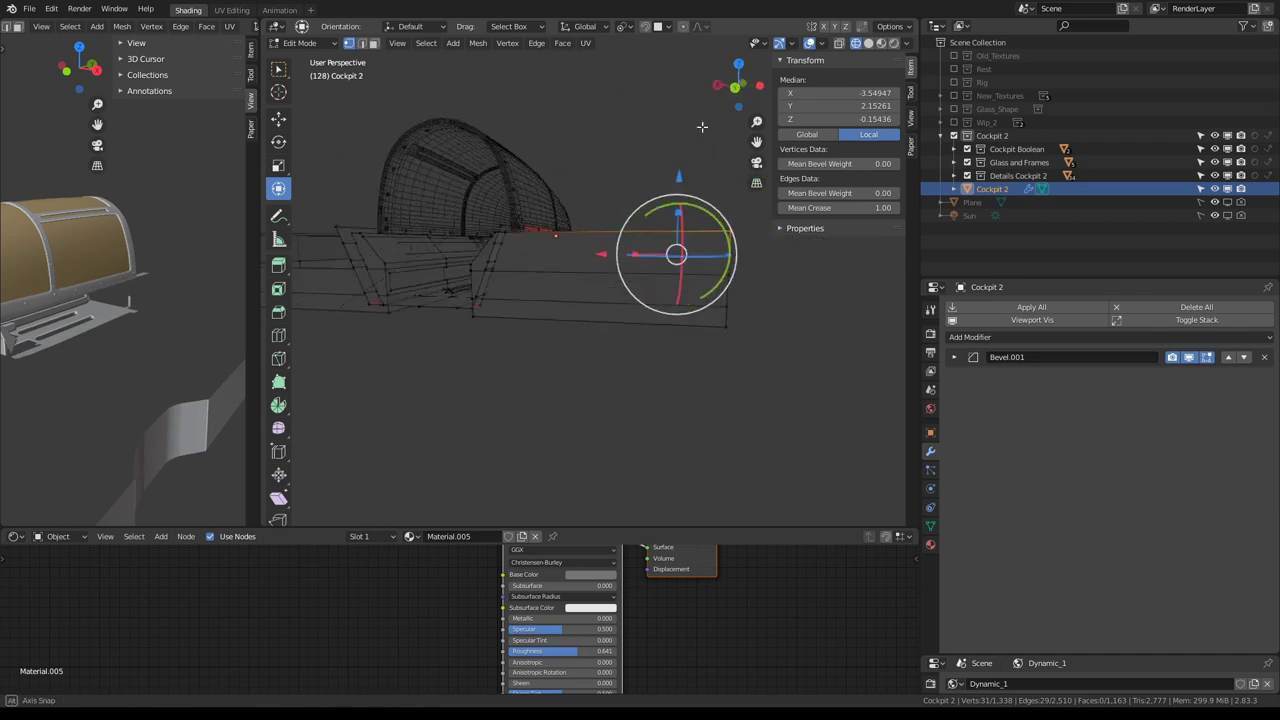
pyautogui.click(868, 44)
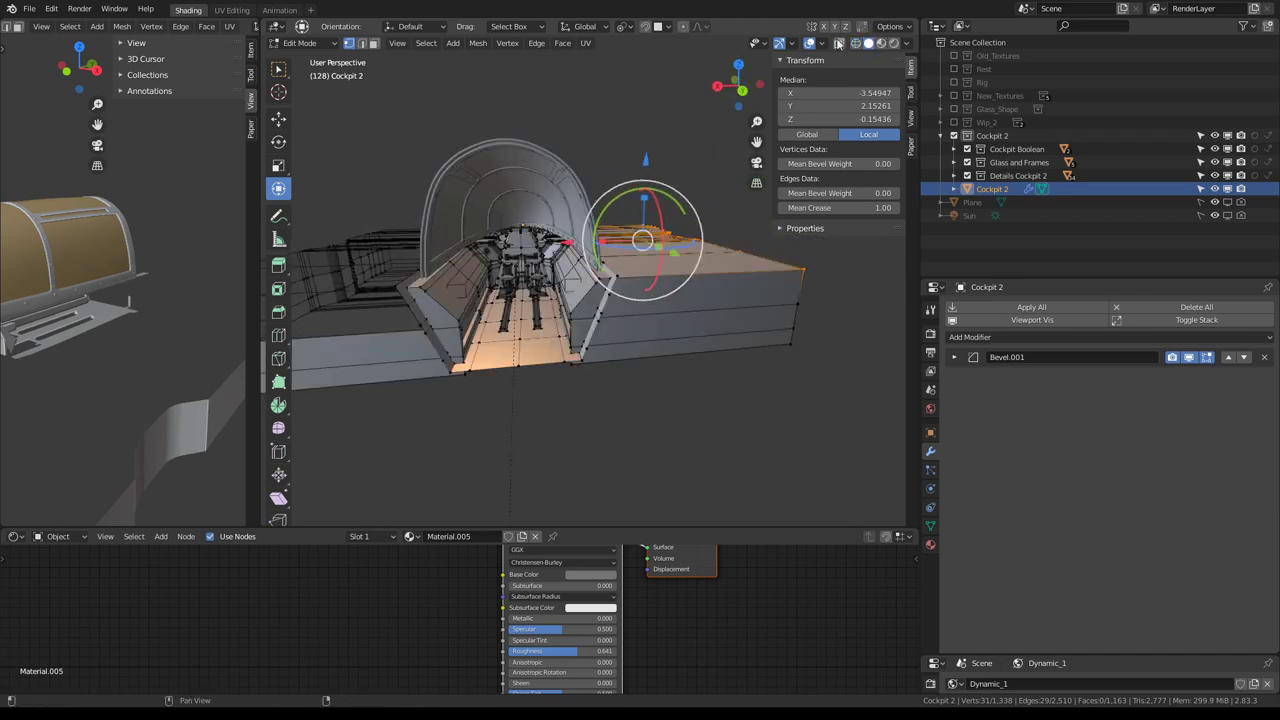
pyautogui.click(858, 44)
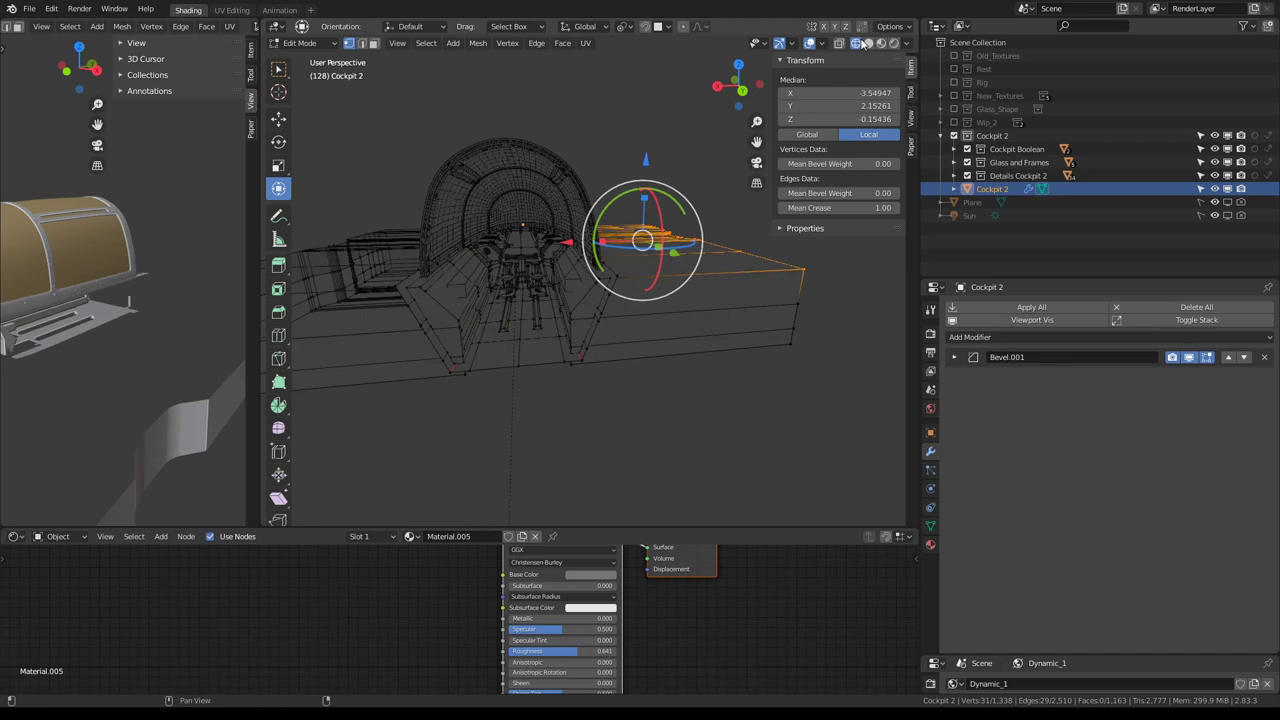
pyautogui.click(839, 44)
# Box-select the loose vertices at the cockpit's ends, delete them, and return to Object Mode
pyautogui.moveTo(640, 300); pyautogui.dragTo(720, 320, button='middle')
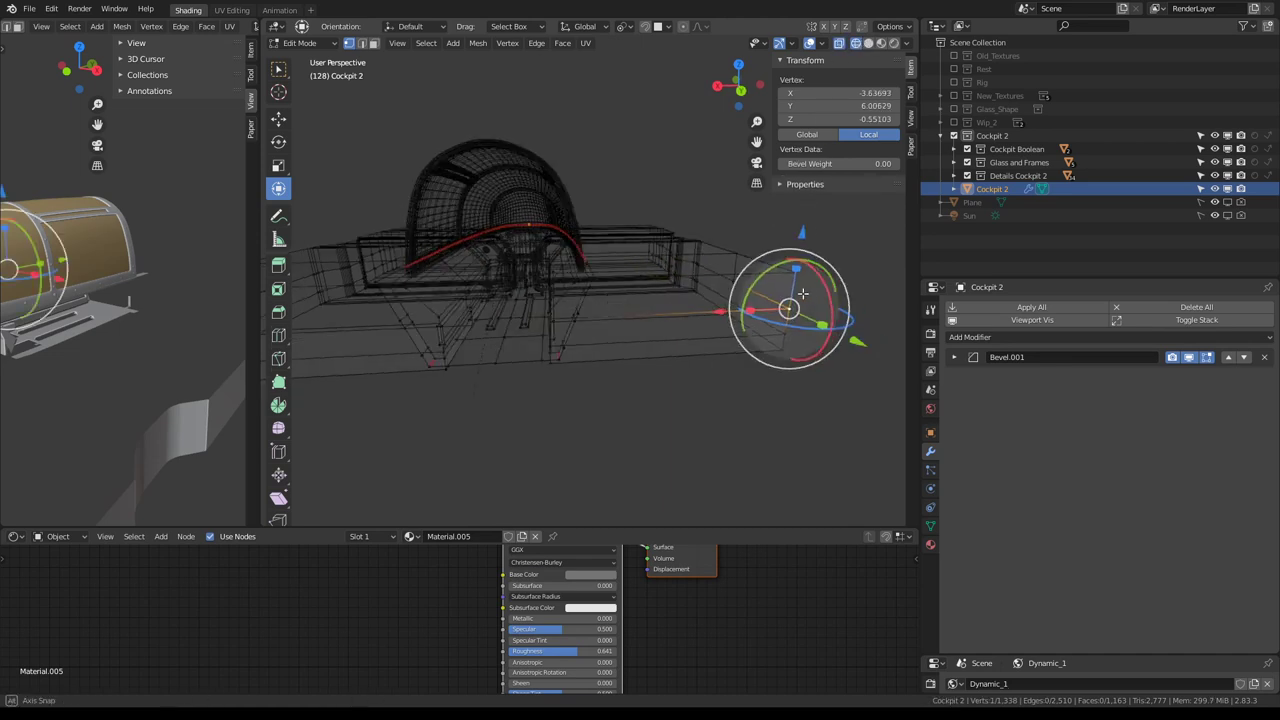
pyautogui.click(747, 322)
pyautogui.moveTo(790, 407); pyautogui.dragTo(638, 140)
pyautogui.click(638, 139)
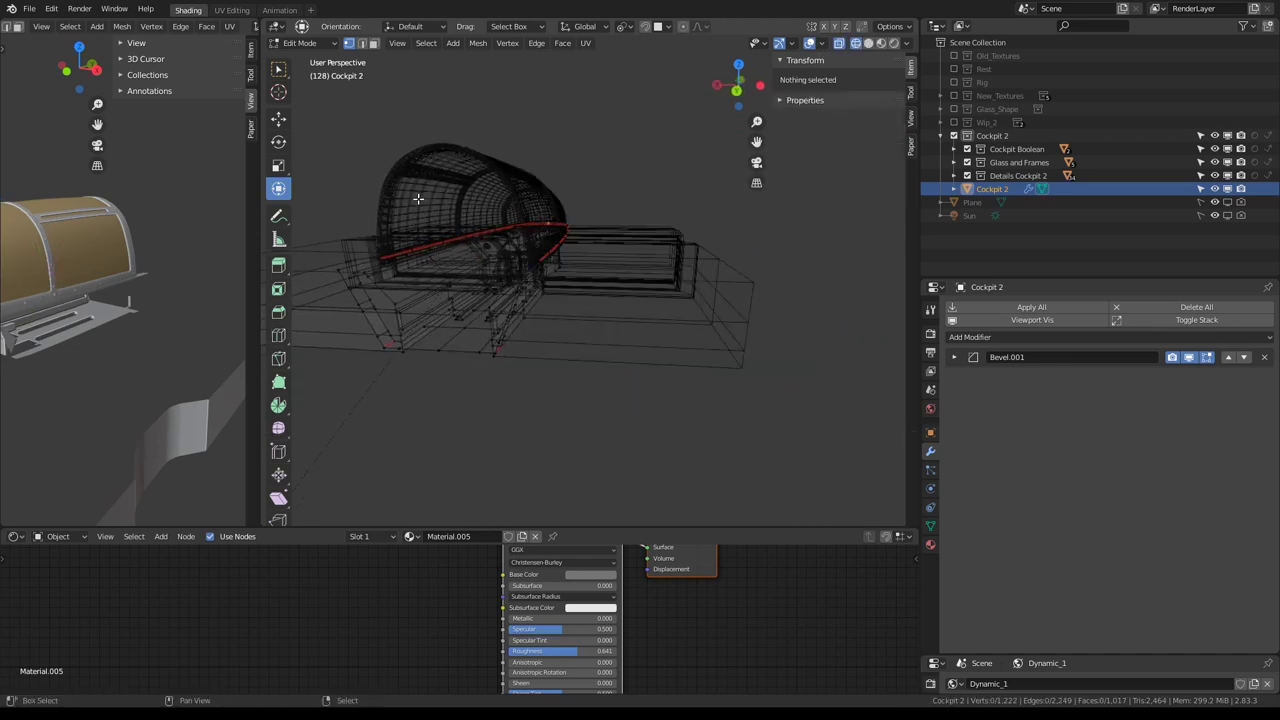
pyautogui.moveTo(638, 139); pyautogui.dragTo(413, 355, button='middle')
pyautogui.click(413, 355)
pyautogui.moveTo(532, 400); pyautogui.dragTo(394, 137)
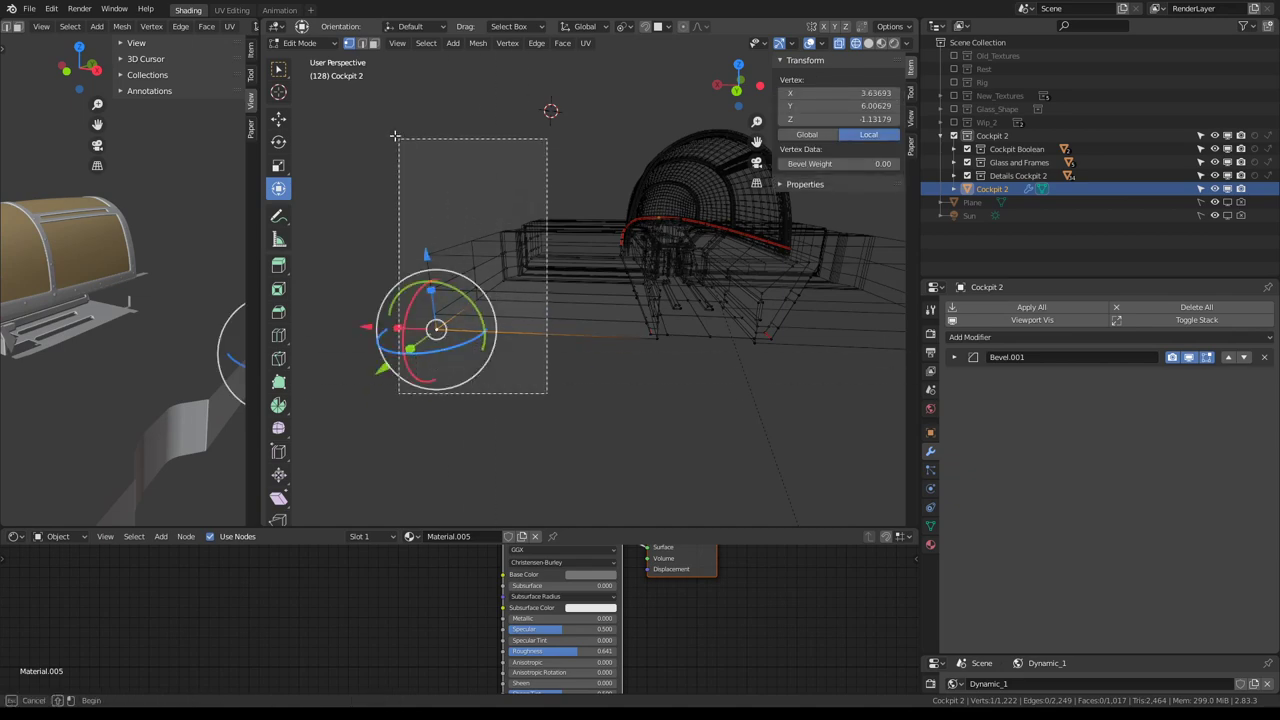
pyautogui.press('x')
pyautogui.click(510, 242)
pyautogui.moveTo(510, 242)
pyautogui.mouseDown(button='middle')
pyautogui.moveTo(646, 320)
pyautogui.moveTo(569, 252)
pyautogui.moveTo(722, 222)
pyautogui.mouseUp(button='middle')
pyautogui.press('Tab')
pyautogui.click(646, 320)
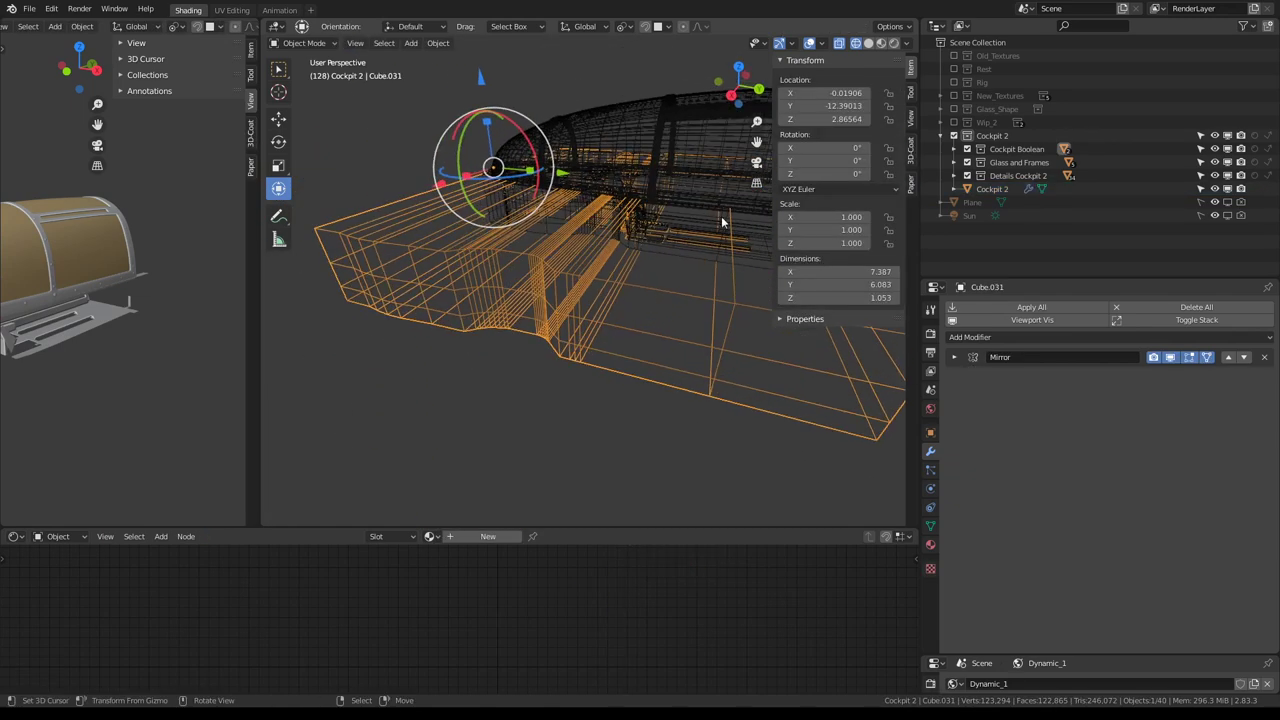
# Hide the Cockpit Boolean collection and view the cockpit with Solid shading instead of wireframe
pyautogui.click(967, 149)
pyautogui.moveTo(497, 200)
pyautogui.mouseDown(button='middle')
pyautogui.moveTo(535, 218)
pyautogui.moveTo(628, 158)
pyautogui.mouseUp(button='middle')
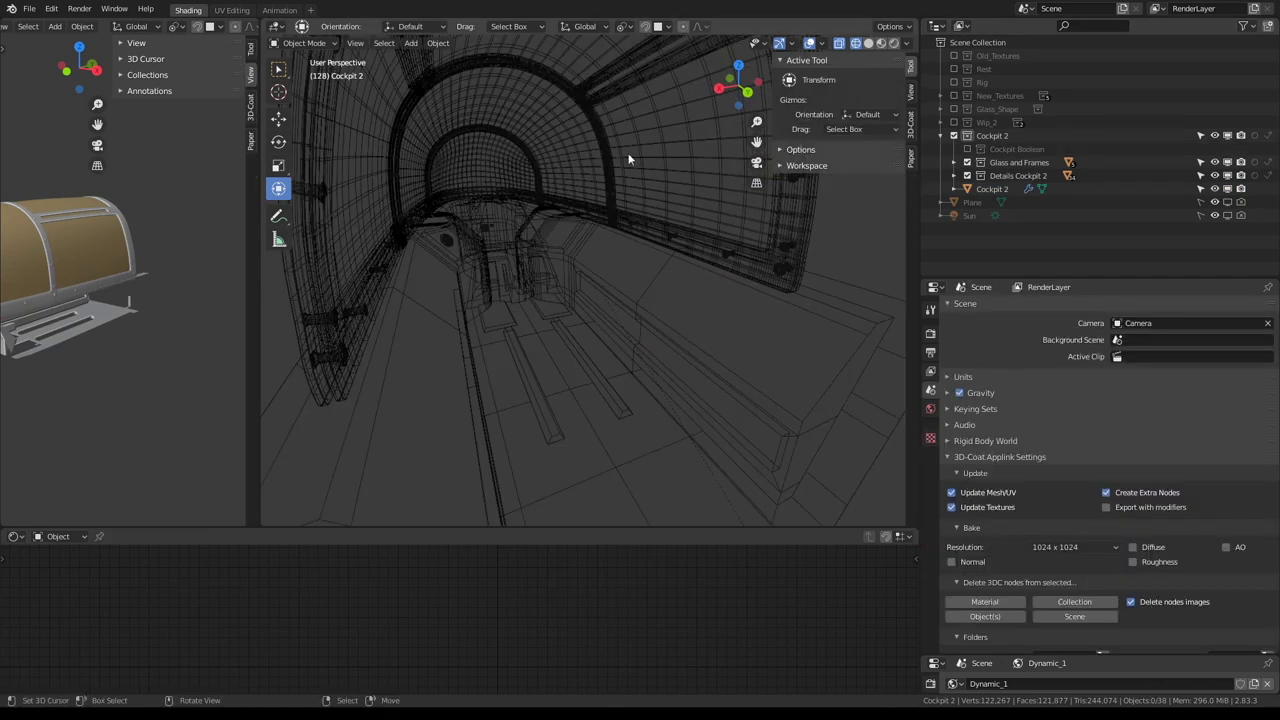
pyautogui.click(873, 44)
pyautogui.scroll(-5, 632, 131)
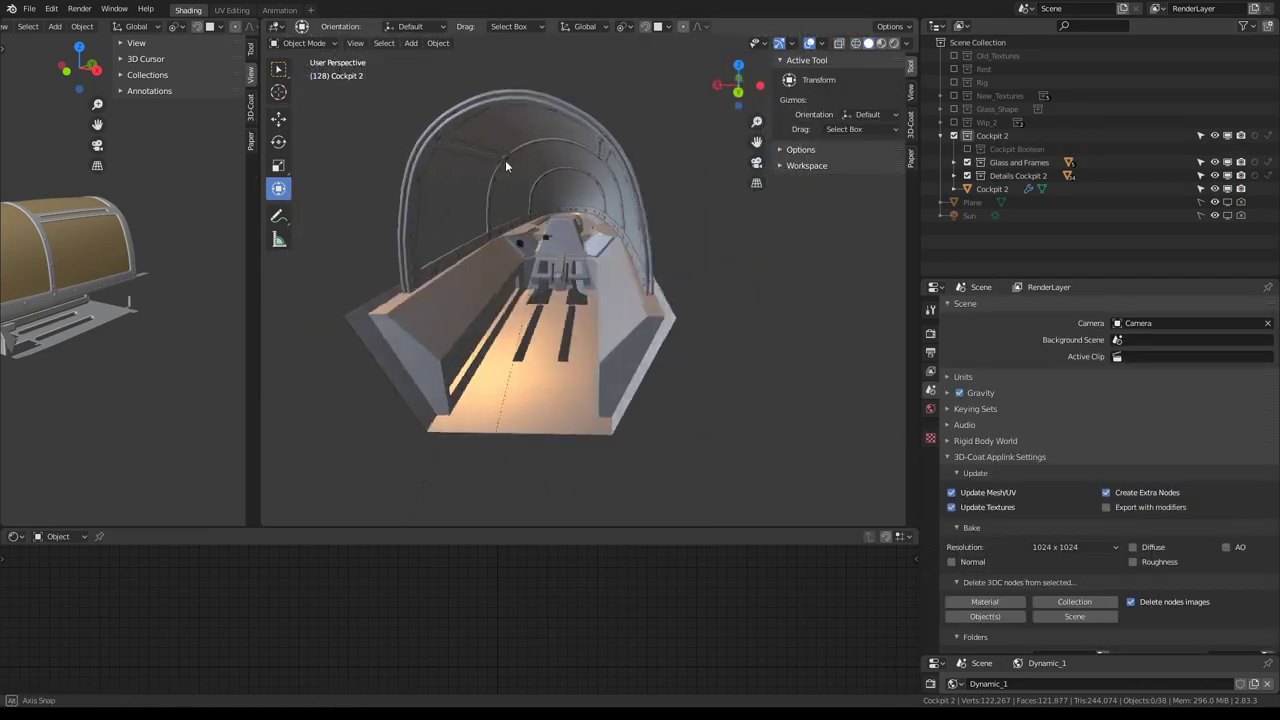
pyautogui.moveTo(505, 160)
pyautogui.mouseDown(button='middle')
pyautogui.moveTo(459, 171)
pyautogui.moveTo(598, 170)
pyautogui.moveTo(563, 248)
pyautogui.moveTo(706, 264)
pyautogui.moveTo(523, 242)
pyautogui.moveTo(644, 219)
pyautogui.moveTo(573, 284)
pyautogui.moveTo(518, 364)
pyautogui.mouseUp(button='middle')
pyautogui.scroll(5, 459, 171)
pyautogui.scroll(-5, 563, 248)
# Select all of Cockpit 2 in Edit Mode and recalculate its normals to point inside
pyautogui.click(518, 364)
pyautogui.press('Tab')
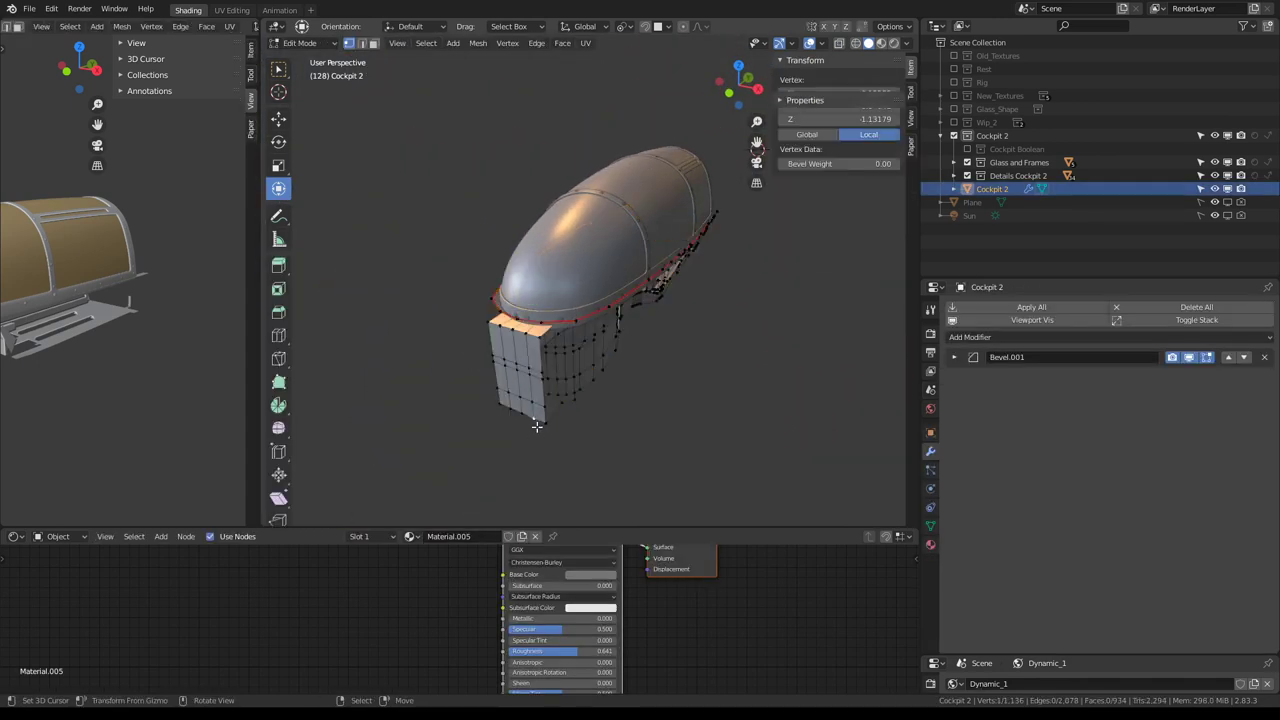
pyautogui.scroll(5, 537, 426)
pyautogui.moveTo(537, 426)
pyautogui.mouseDown(button='middle')
pyautogui.moveTo(394, 331)
pyautogui.moveTo(333, 344)
pyautogui.moveTo(540, 283)
pyautogui.moveTo(617, 278)
pyautogui.mouseUp(button='middle')
pyautogui.scroll(3, 540, 283)
pyautogui.scroll(-3, 540, 283)
pyautogui.press('a')
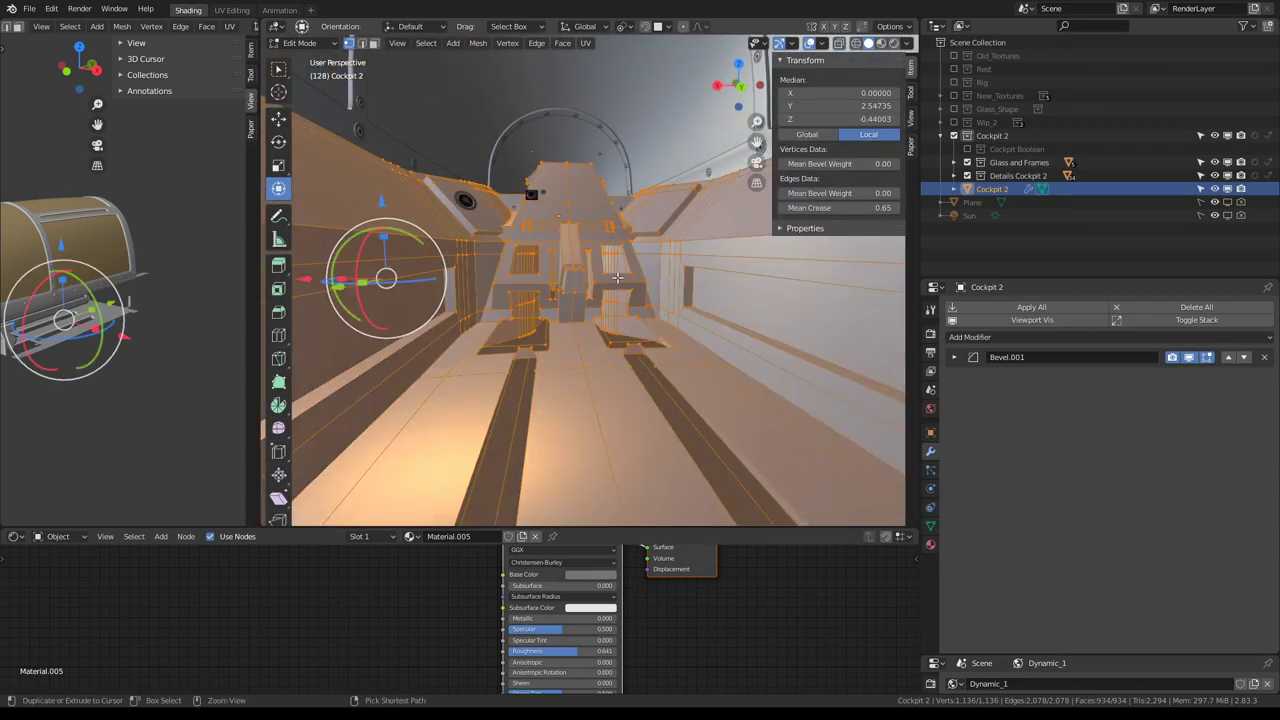
pyautogui.hotkey('alt', 'z')
pyautogui.hotkey('shift', 'n')
pyautogui.hotkey('alt', 'z')
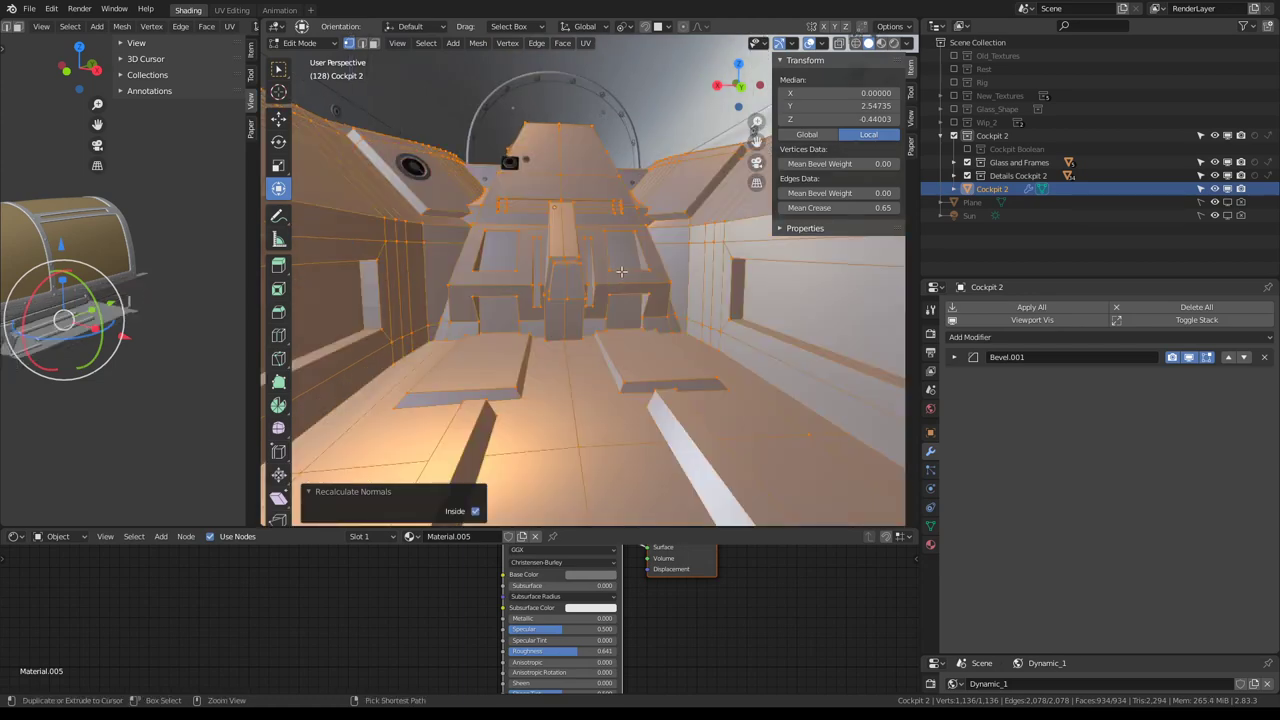
pyautogui.press('Tab')
# Box-select the vertical strip of vertices at the cockpit front and delete it
pyautogui.scroll(-5, 639, 256)
pyautogui.moveTo(639, 256)
pyautogui.mouseDown(button='middle')
pyautogui.moveTo(742, 292)
pyautogui.moveTo(545, 293)
pyautogui.moveTo(434, 388)
pyautogui.mouseUp(button='middle')
pyautogui.press('Tab')
pyautogui.scroll(3, 545, 293)
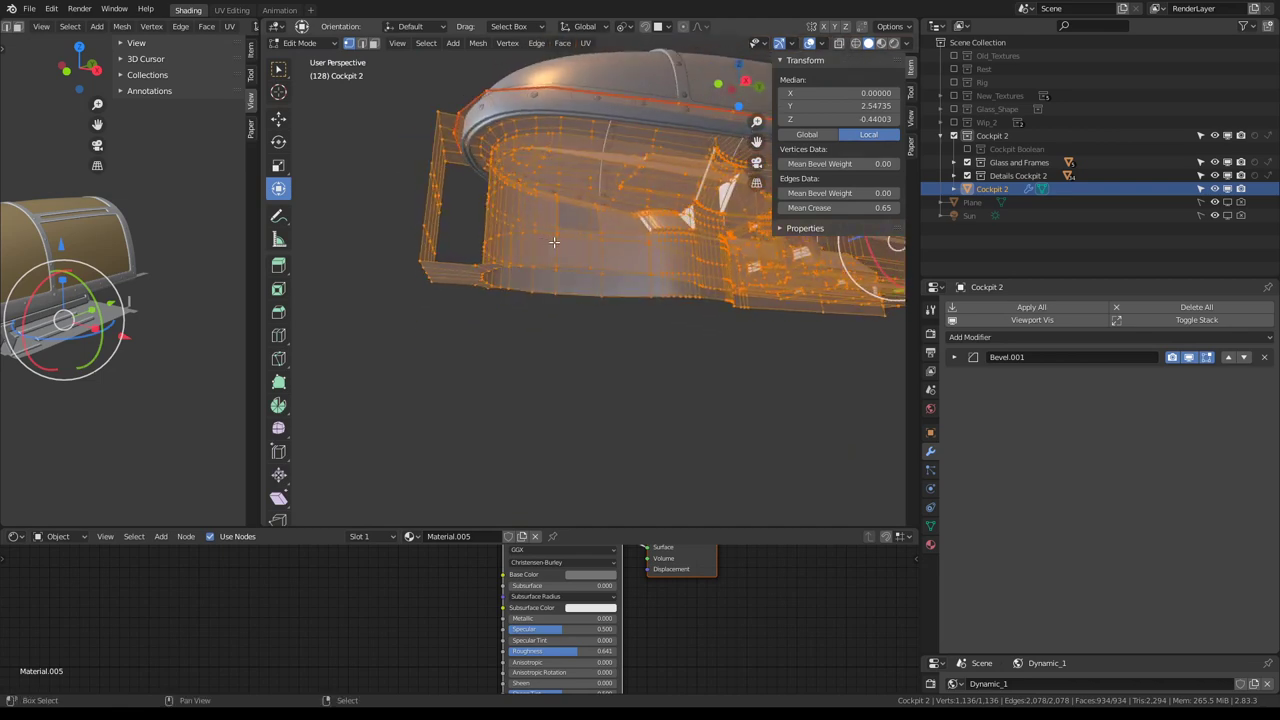
pyautogui.keyDown('alt'); pyautogui.click(426, 370); pyautogui.keyUp('alt')
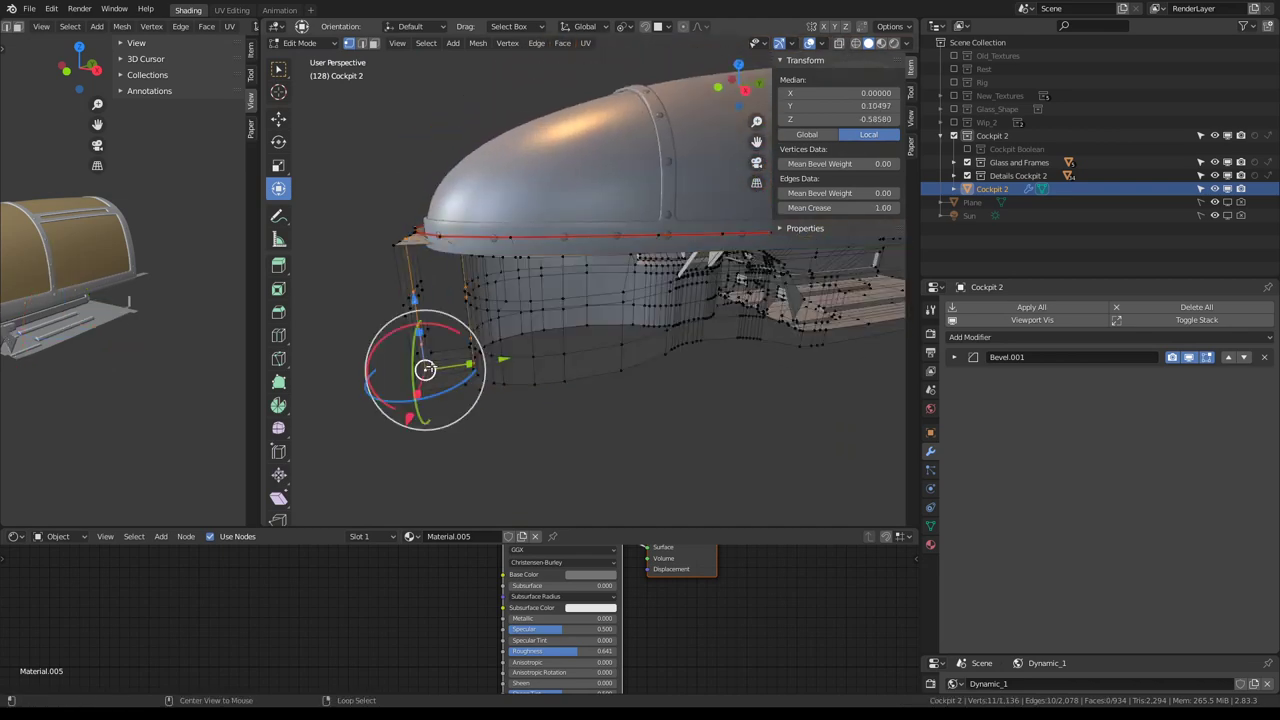
pyautogui.moveTo(427, 372); pyautogui.dragTo(427, 376, button='middle')
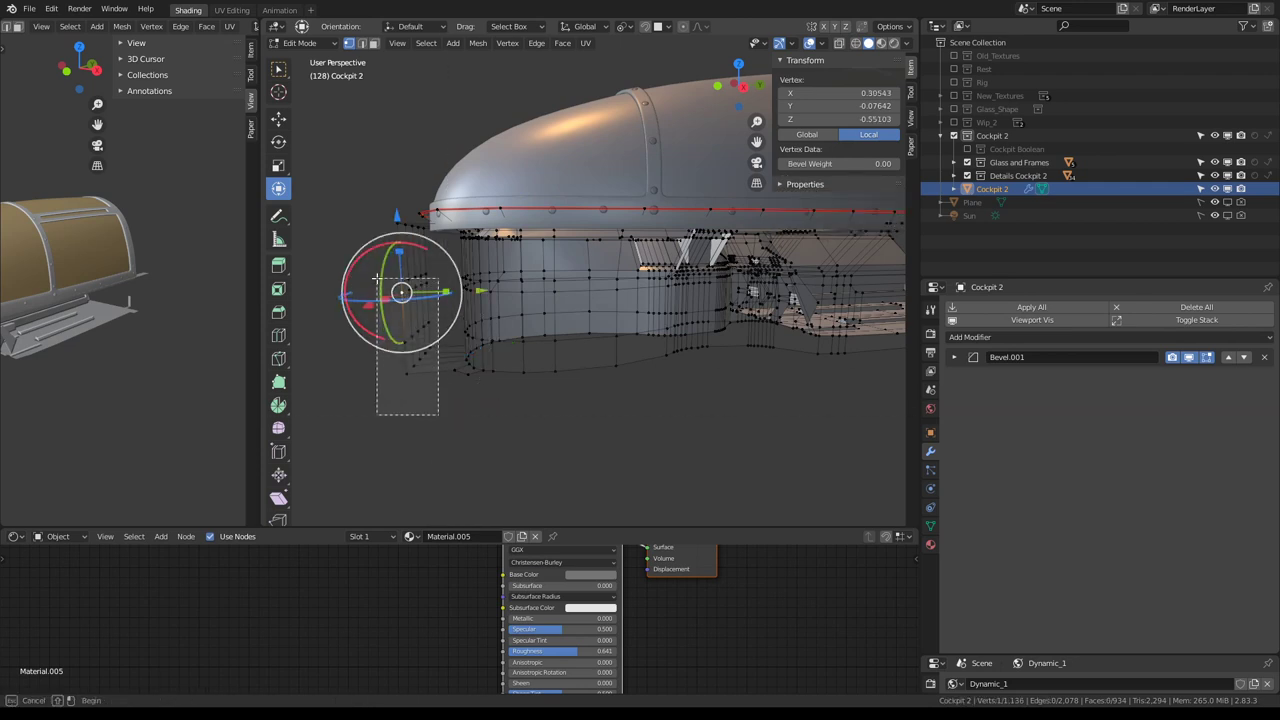
pyautogui.moveTo(377, 280); pyautogui.dragTo(378, 281)
pyautogui.moveTo(378, 281); pyautogui.dragTo(536, 320, button='middle')
pyautogui.press('x')
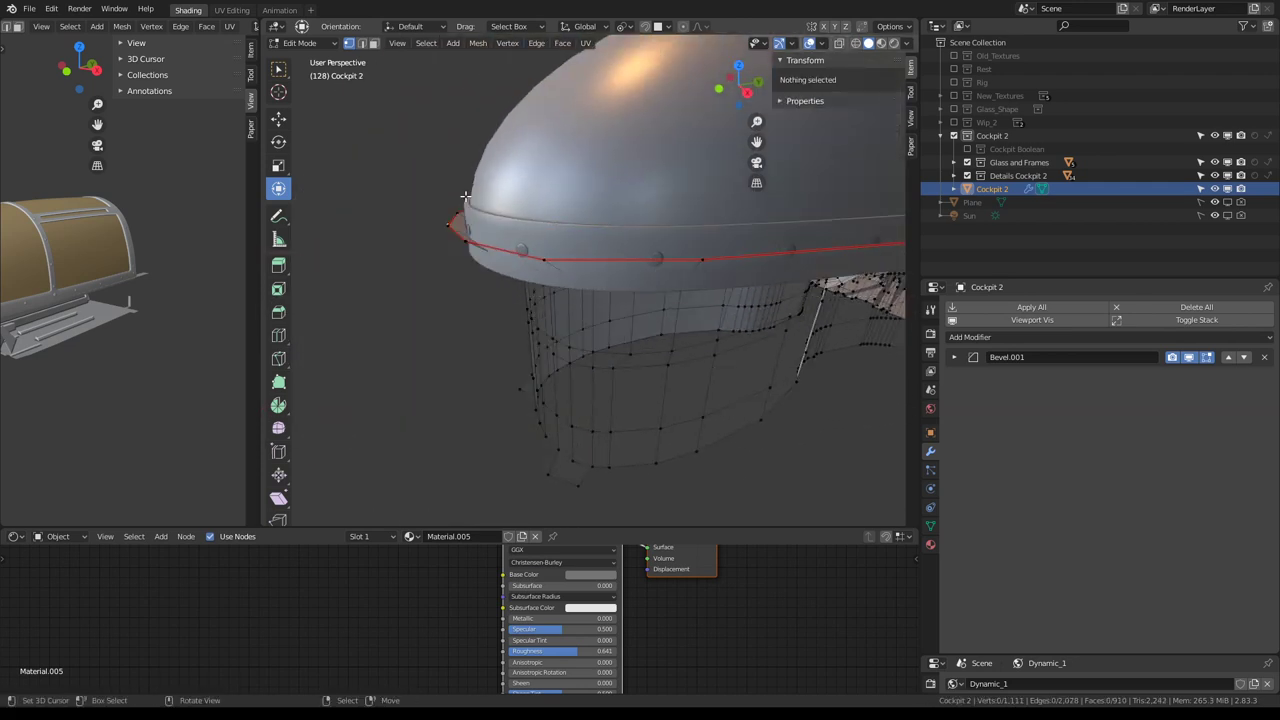
pyautogui.moveTo(465, 197)
pyautogui.mouseDown(button='middle')
pyautogui.moveTo(751, 443)
pyautogui.moveTo(606, 420)
pyautogui.moveTo(490, 365)
pyautogui.moveTo(505, 345)
pyautogui.moveTo(536, 343)
pyautogui.moveTo(527, 444)
pyautogui.moveTo(523, 309)
pyautogui.moveTo(565, 329)
pyautogui.mouseUp(button='middle')
pyautogui.click(705, 442)
# Delete the four leftover front vertices and move one vertex into place with G
pyautogui.press('x')
pyautogui.click(700, 449)
pyautogui.click(523, 371)
pyautogui.press('g')
pyautogui.click(522, 327)
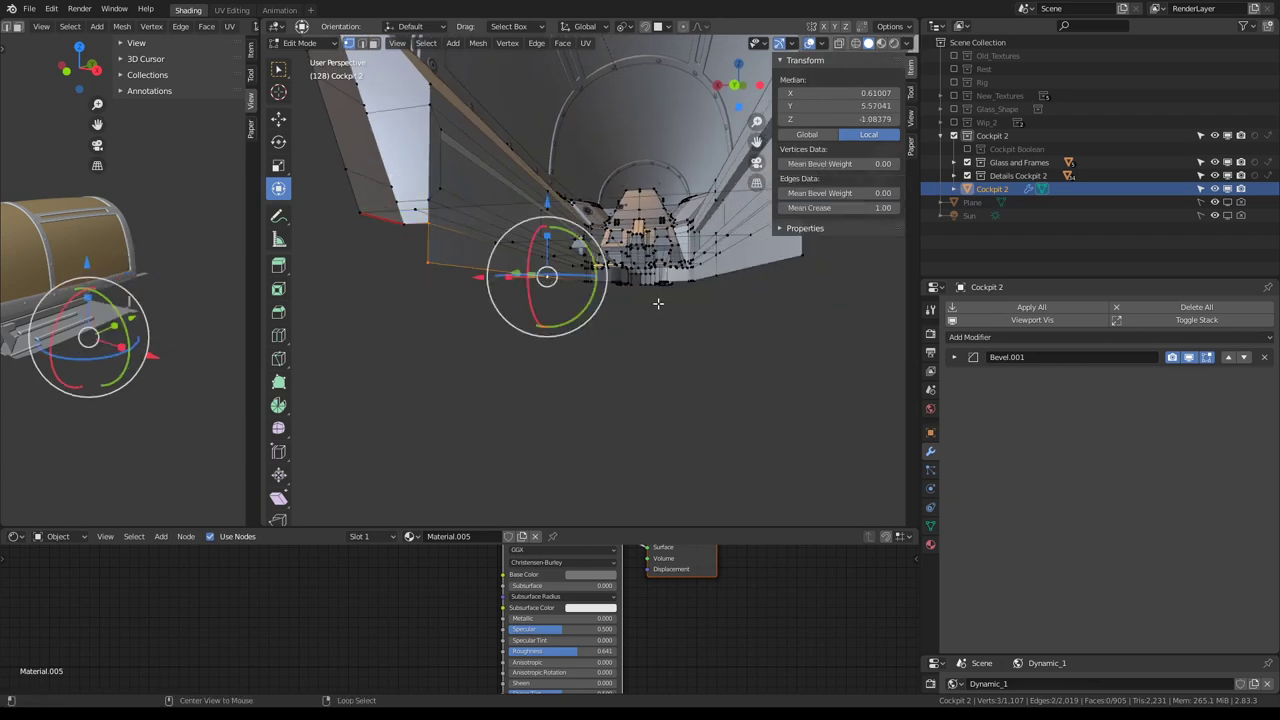
# Delete the underside vertices and isolate Cockpit 2 in local view
pyautogui.moveTo(608, 283)
pyautogui.mouseDown(button='middle')
pyautogui.moveTo(763, 320)
pyautogui.moveTo(720, 283)
pyautogui.moveTo(743, 280)
pyautogui.moveTo(618, 262)
pyautogui.moveTo(683, 289)
pyautogui.moveTo(651, 297)
pyautogui.moveTo(631, 186)
pyautogui.moveTo(709, 229)
pyautogui.moveTo(569, 161)
pyautogui.mouseUp(button='middle')
pyautogui.click(711, 267)
pyautogui.press('KP_Divide')
pyautogui.scroll(4, 652, 310)
pyautogui.scroll(4, 709, 229)
# Turn on X-ray and select the lower edge loop along the cockpit side
pyautogui.scroll(-5, 709, 229)
pyautogui.hotkey('alt', 'z')
pyautogui.moveTo(614, 326); pyautogui.dragTo(482, 329, button='middle')
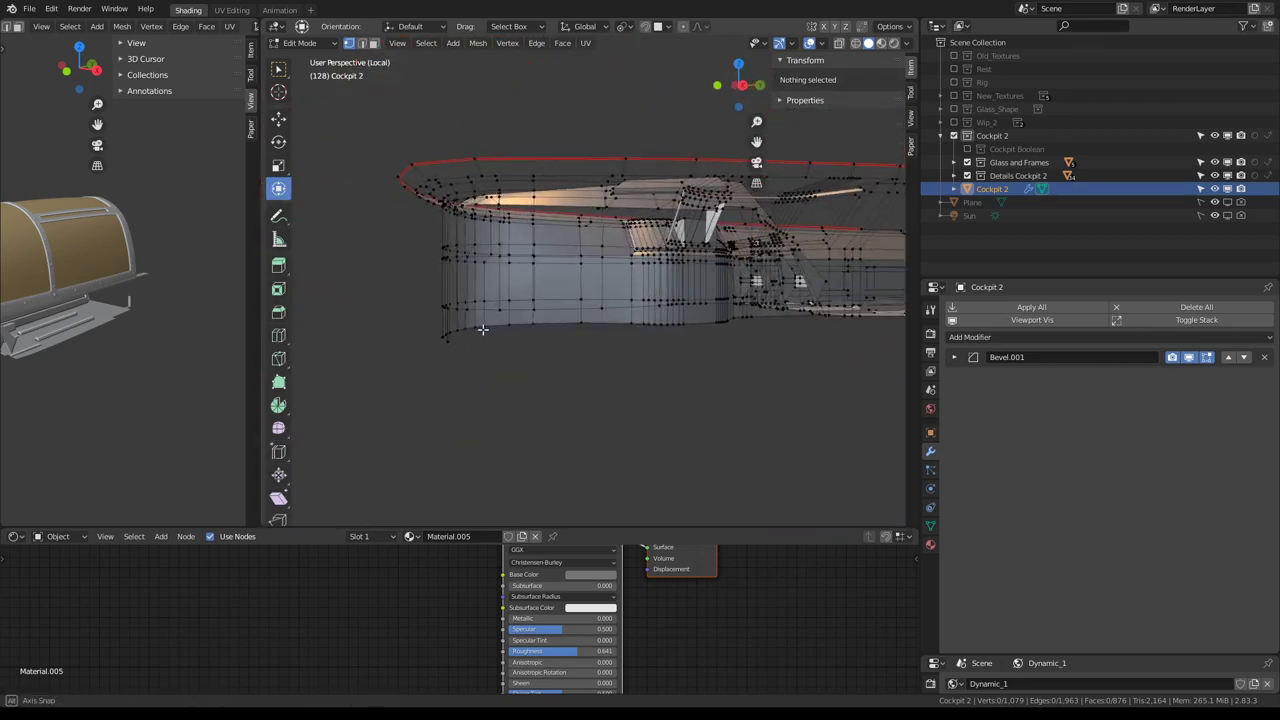
pyautogui.scroll(4, 614, 326)
pyautogui.moveTo(614, 326); pyautogui.dragTo(631, 367, button='middle')
pyautogui.keyDown('alt'); pyautogui.click(617, 346); pyautogui.keyUp('alt')
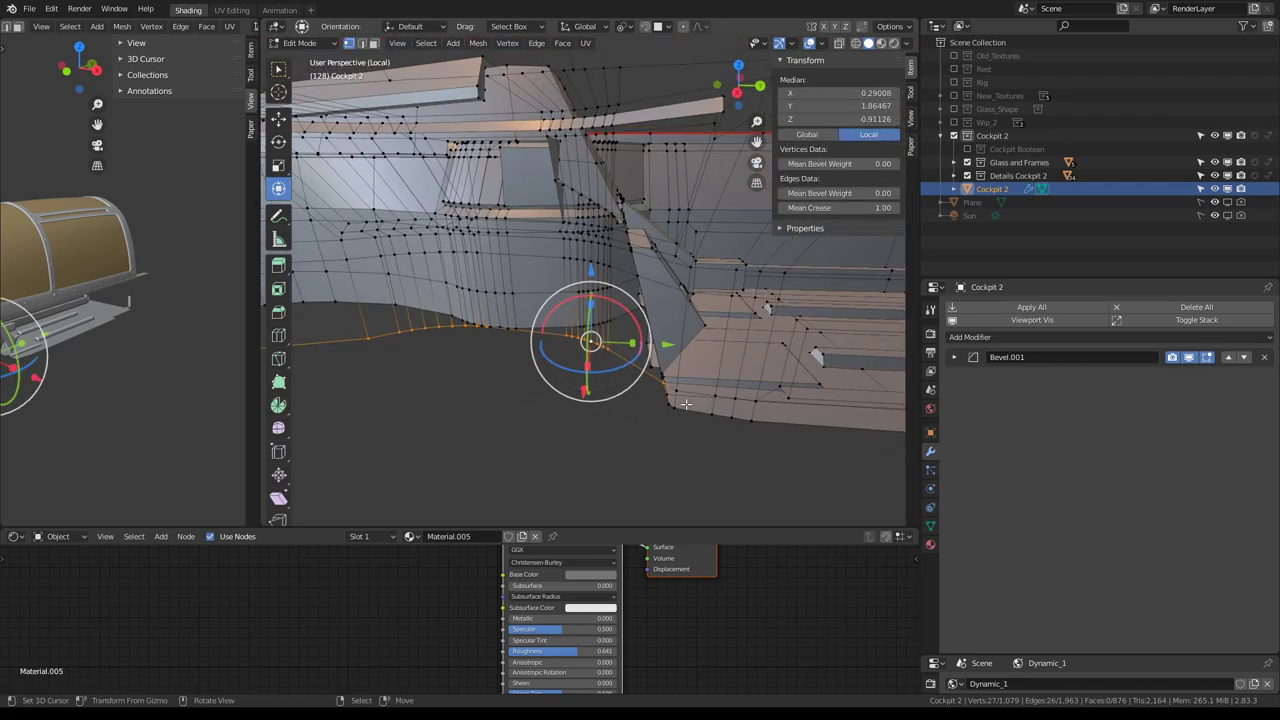
pyautogui.moveTo(678, 402)
pyautogui.mouseDown(button='middle')
pyautogui.moveTo(690, 354)
pyautogui.moveTo(658, 384)
pyautogui.moveTo(777, 357)
pyautogui.moveTo(666, 323)
pyautogui.moveTo(837, 313)
pyautogui.moveTo(671, 331)
pyautogui.mouseUp(button='middle')
pyautogui.moveTo(492, 270)
pyautogui.mouseDown(button='middle')
pyautogui.moveTo(465, 307)
pyautogui.moveTo(571, 275)
pyautogui.mouseUp(button='middle')
# Undo the 28-vertex deletion, exit local view, and return to Object Mode
pyautogui.press('Tab')
pyautogui.scroll(-5, 465, 299)
pyautogui.press('Tab')
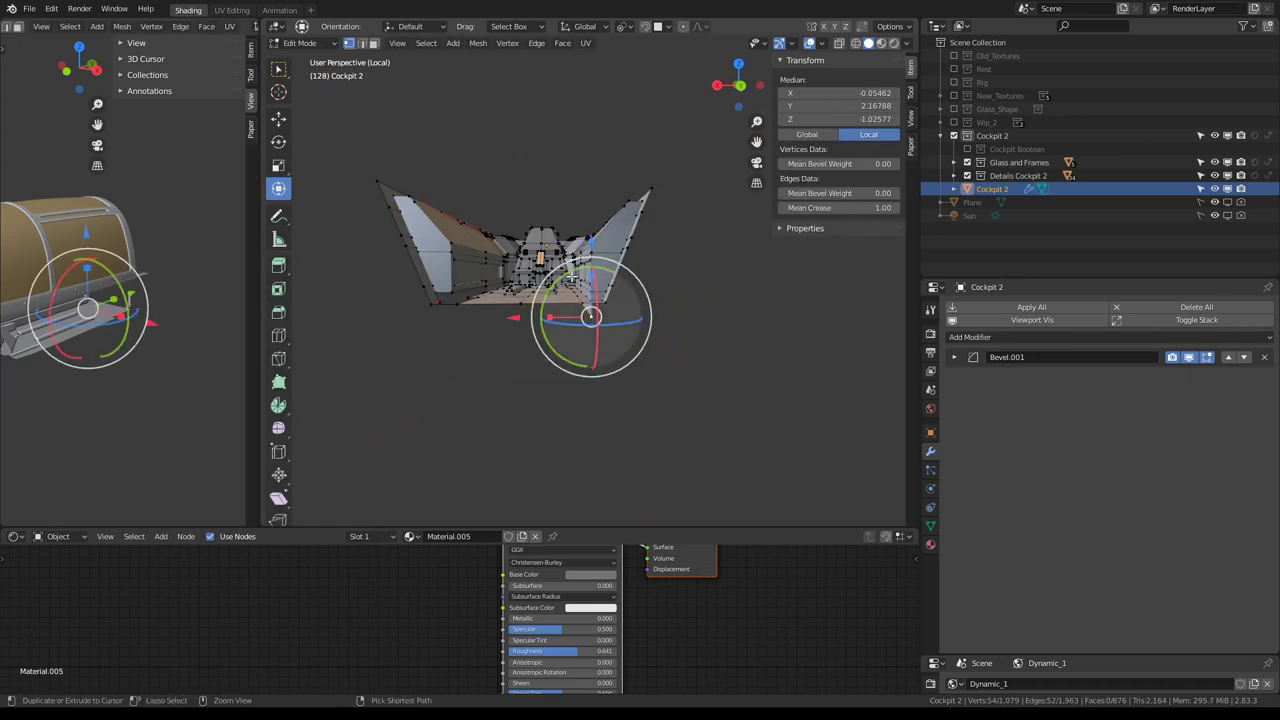
pyautogui.press('Tab')
pyautogui.press('KP_Divide')
pyautogui.press('Tab')
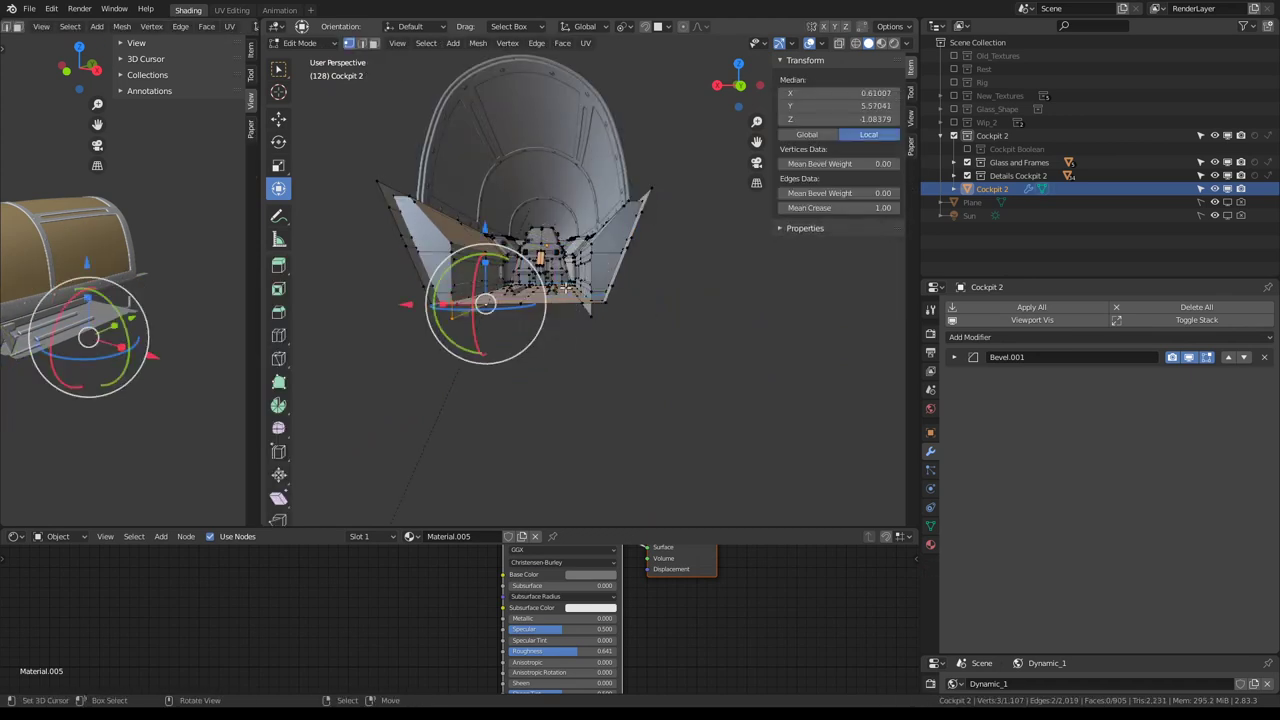
# Isolate Cockpit 2 in local view and enter Edit Mode on its 1,107-vertex mesh
pyautogui.press('Tab')
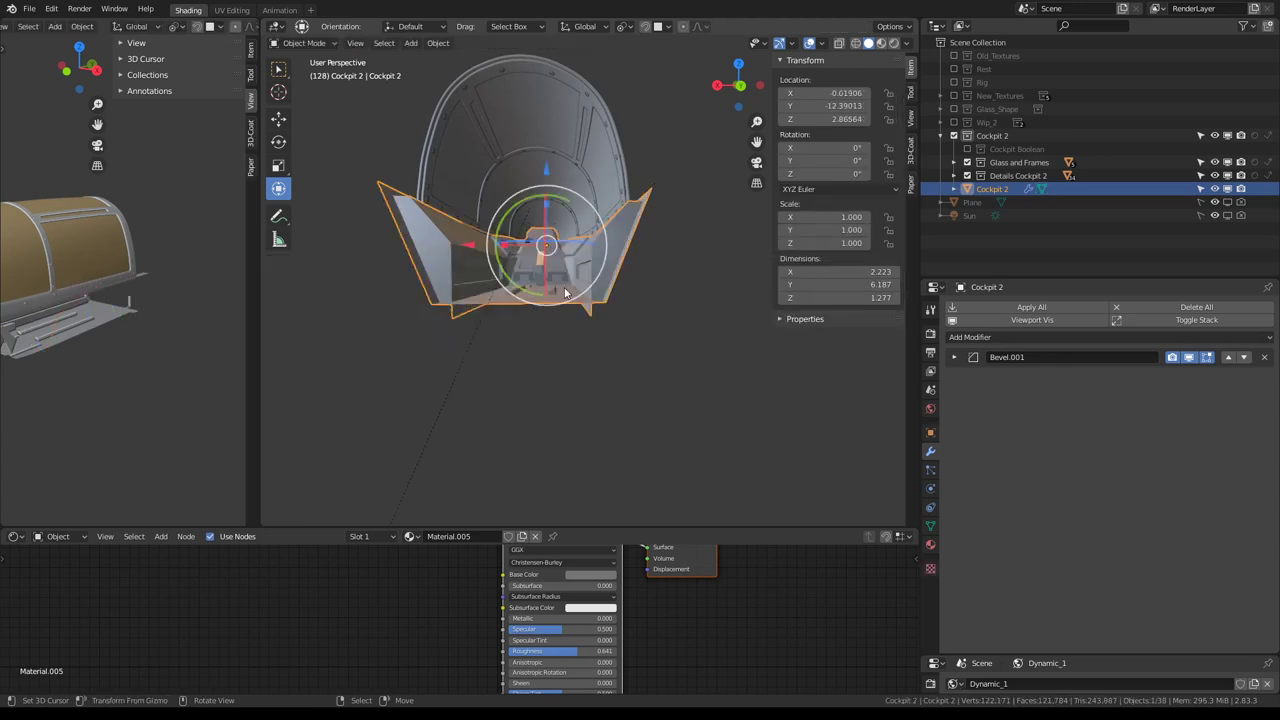
pyautogui.press('KP_Divide')
pyautogui.scroll(2, 465, 323)
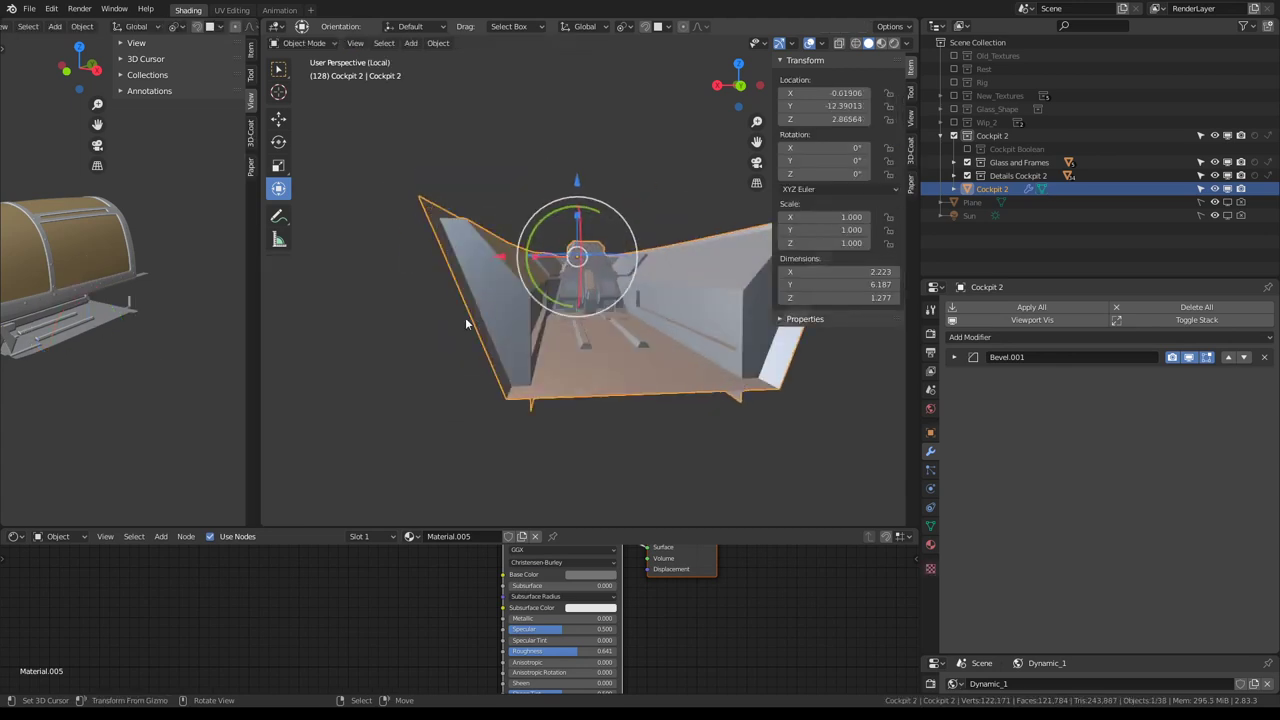
pyautogui.press('Tab')
pyautogui.moveTo(497, 348)
pyautogui.mouseDown(button='middle')
pyautogui.moveTo(617, 317)
pyautogui.moveTo(574, 314)
pyautogui.moveTo(626, 323)
pyautogui.moveTo(561, 329)
pyautogui.moveTo(747, 325)
pyautogui.mouseUp(button='middle')
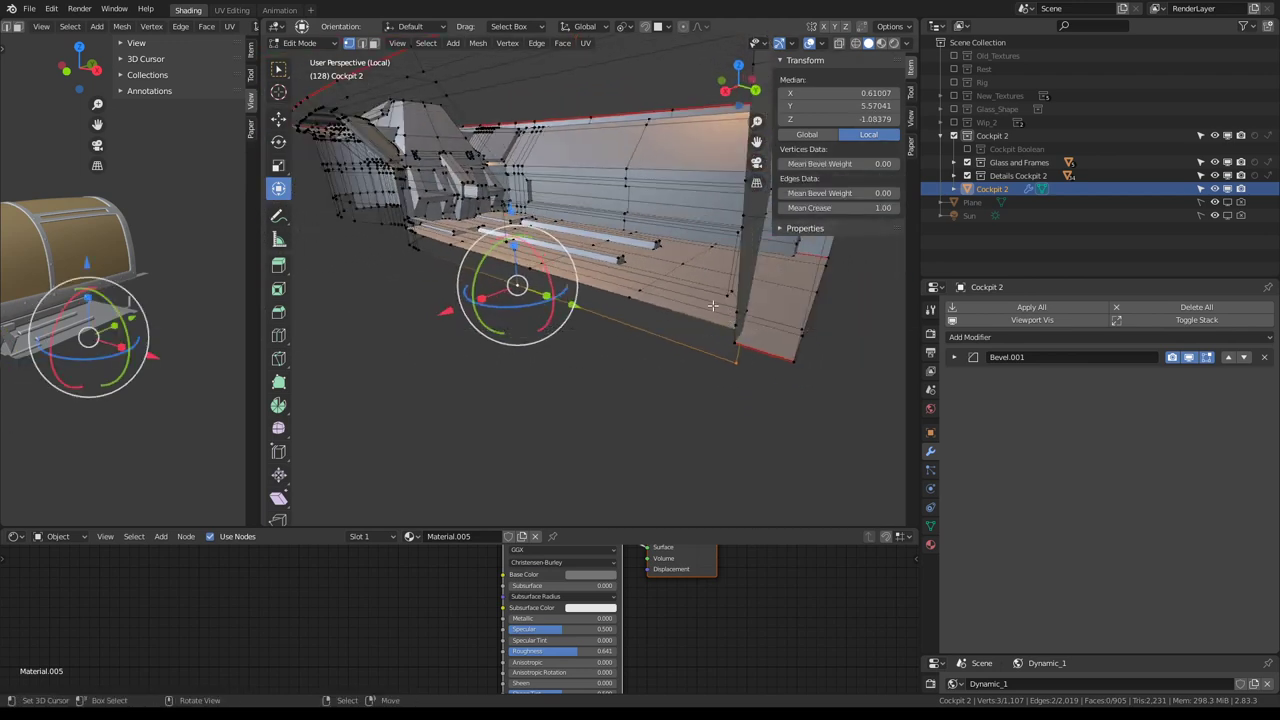
# Dissolve two stray vertices along the cockpit floor edge
pyautogui.click(750, 374)
pyautogui.rightClick(750, 374)
pyautogui.click(748, 374)
pyautogui.keyDown('alt'); pyautogui.click(411, 272); pyautogui.keyUp('alt')
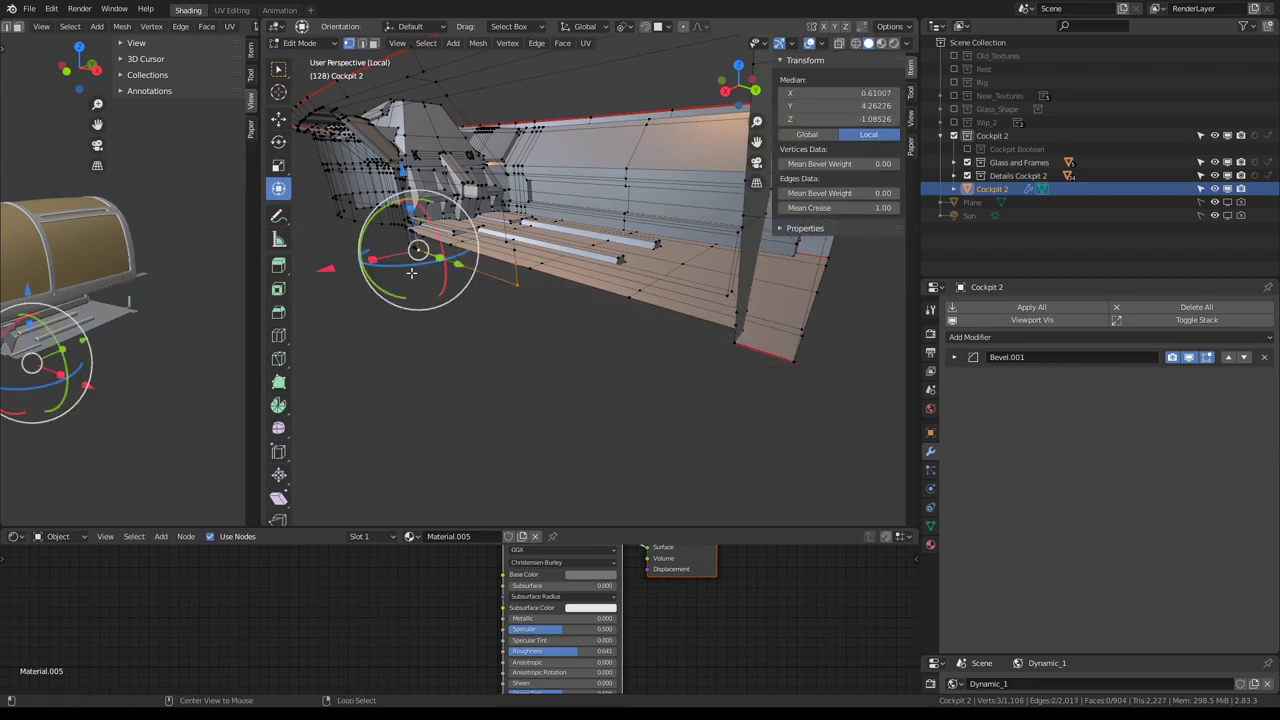
pyautogui.moveTo(411, 272)
pyautogui.mouseDown(button='middle')
pyautogui.moveTo(657, 337)
pyautogui.moveTo(550, 338)
pyautogui.moveTo(571, 337)
pyautogui.mouseUp(button='middle')
pyautogui.click(657, 337)
pyautogui.click(530, 320)
pyautogui.rightClick(470, 325)
pyautogui.click(467, 327)
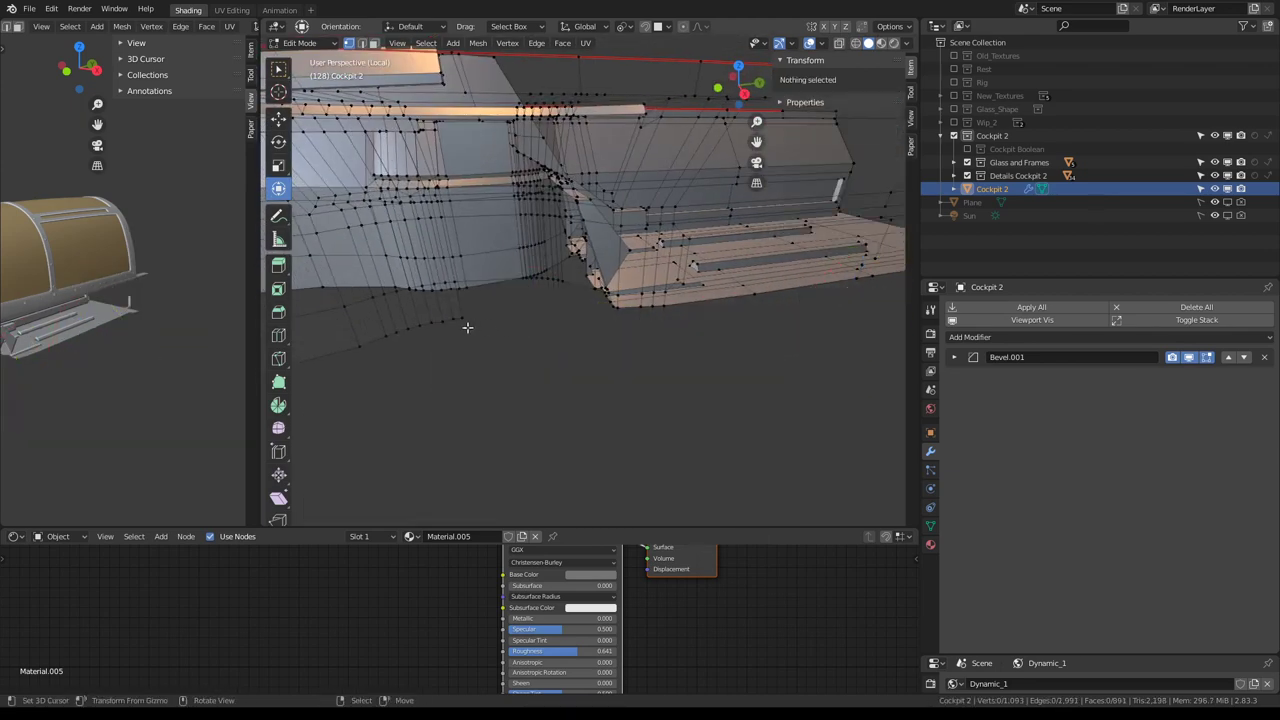
pyautogui.moveTo(467, 327); pyautogui.dragTo(765, 345, button='middle')
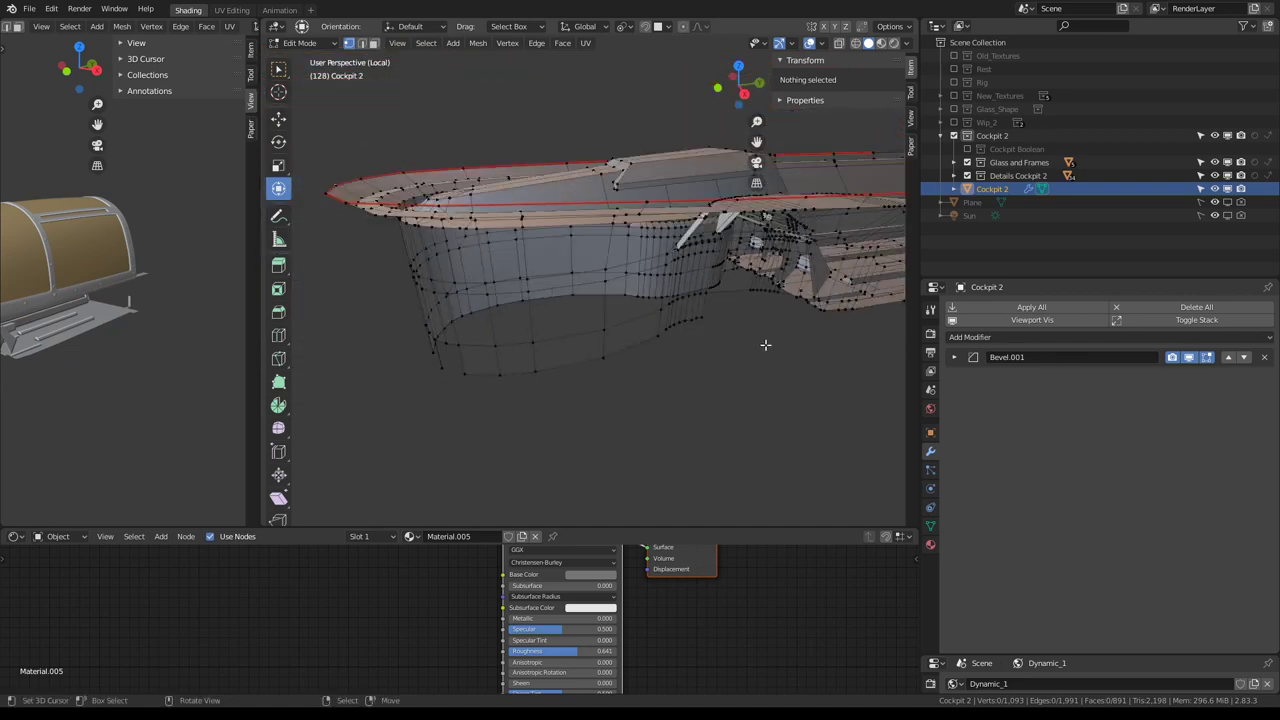
# Box-select the lower rings of vertices and delete them
pyautogui.keyDown('ctrl'); pyautogui.click(448, 378); pyautogui.keyUp('ctrl')
pyautogui.click(686, 314)
pyautogui.moveTo(686, 314); pyautogui.dragTo(659, 311, button='middle')
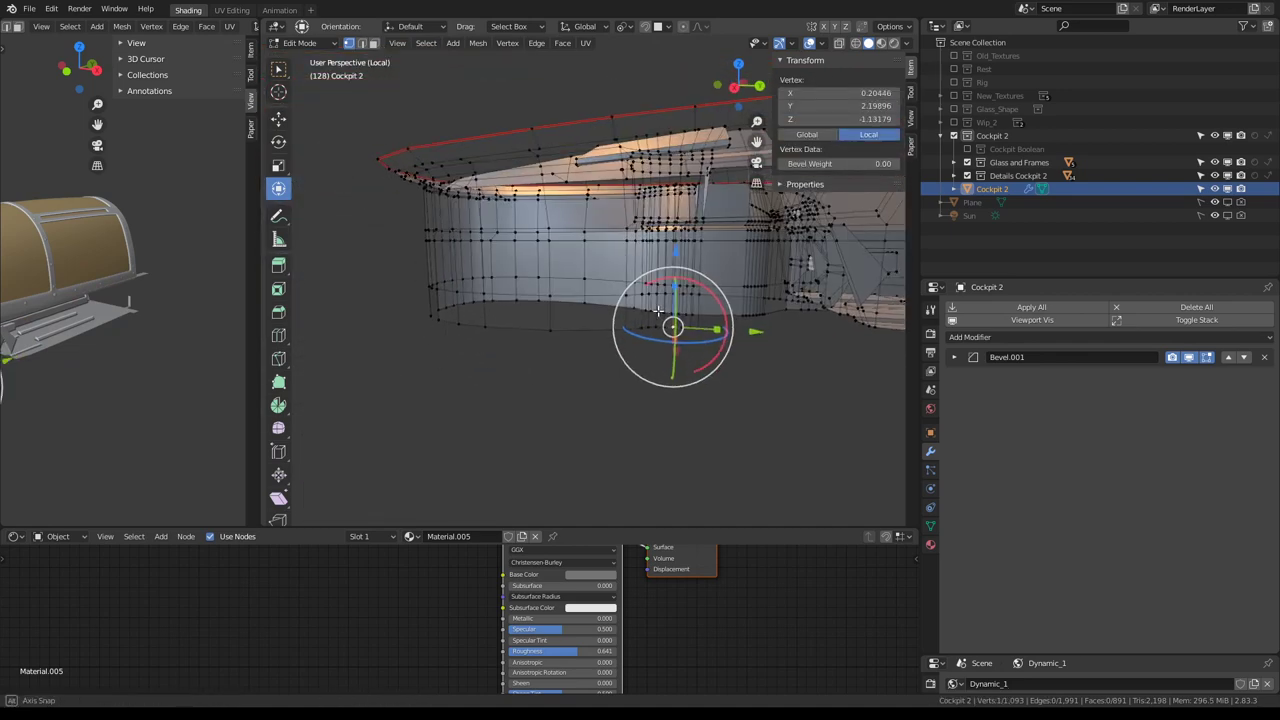
pyautogui.moveTo(354, 268); pyautogui.dragTo(352, 268)
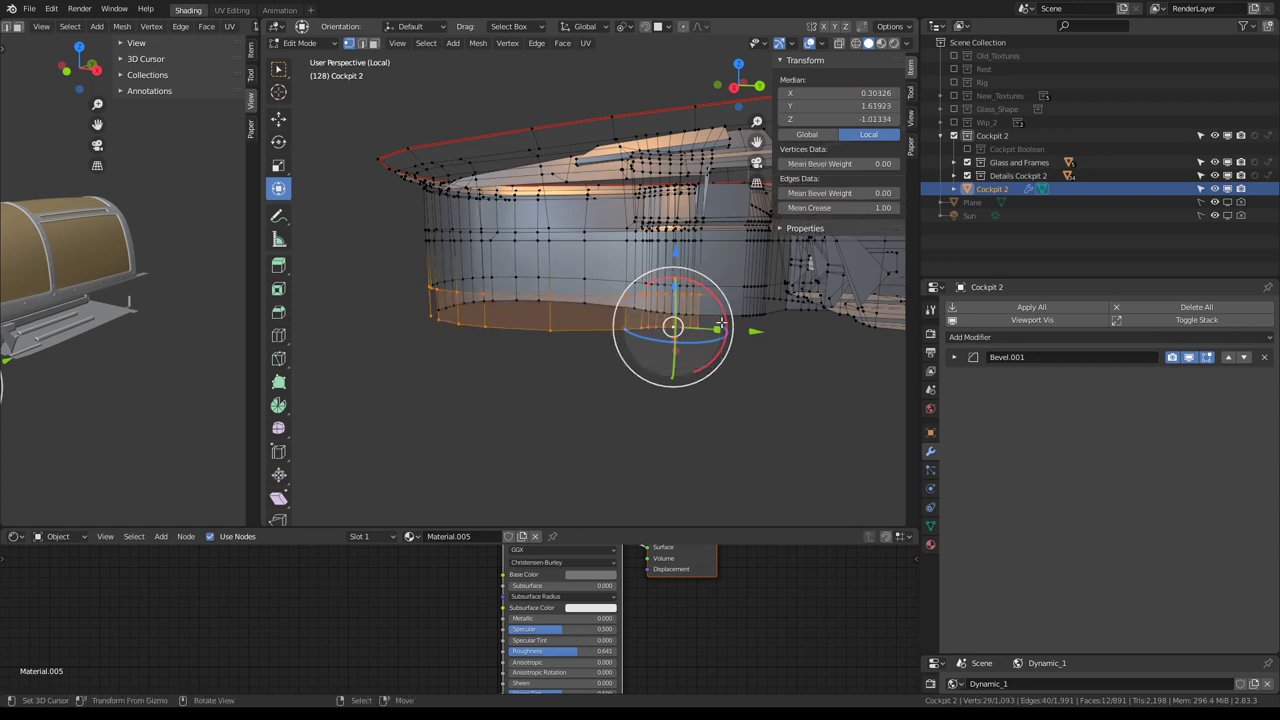
pyautogui.press('x')
pyautogui.click(690, 290)
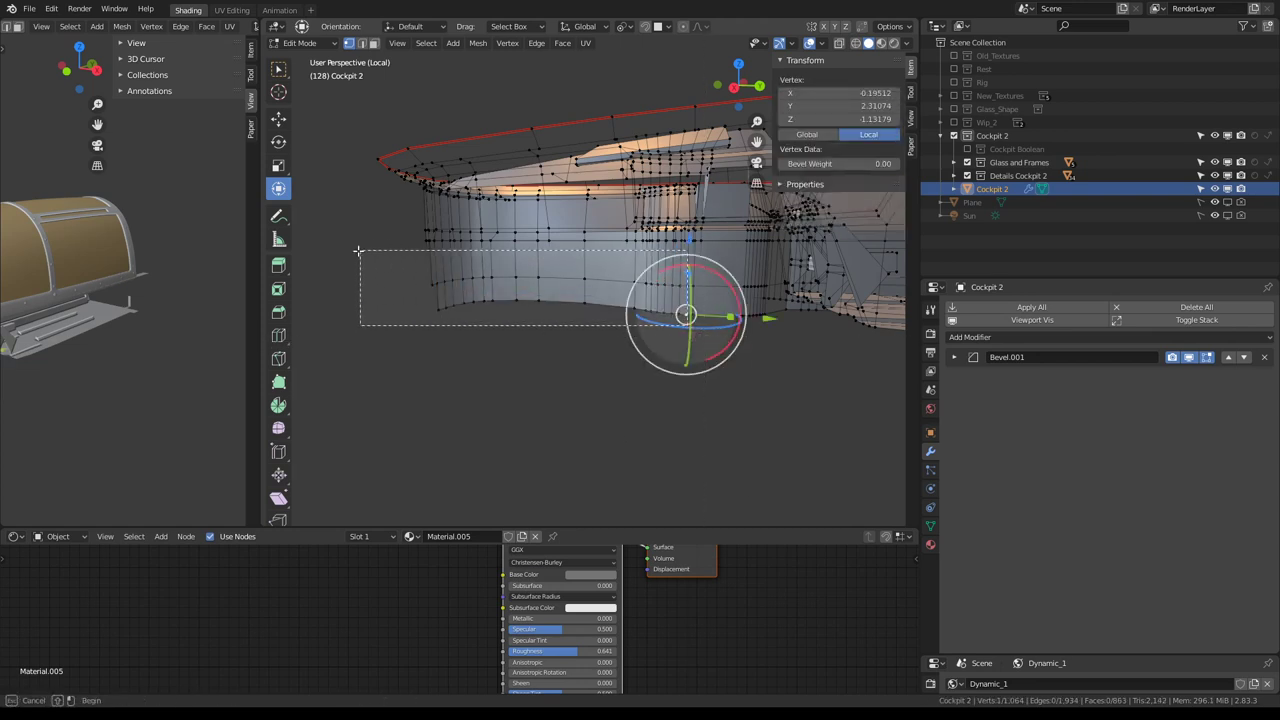
pyautogui.moveTo(346, 268); pyautogui.dragTo(626, 325)
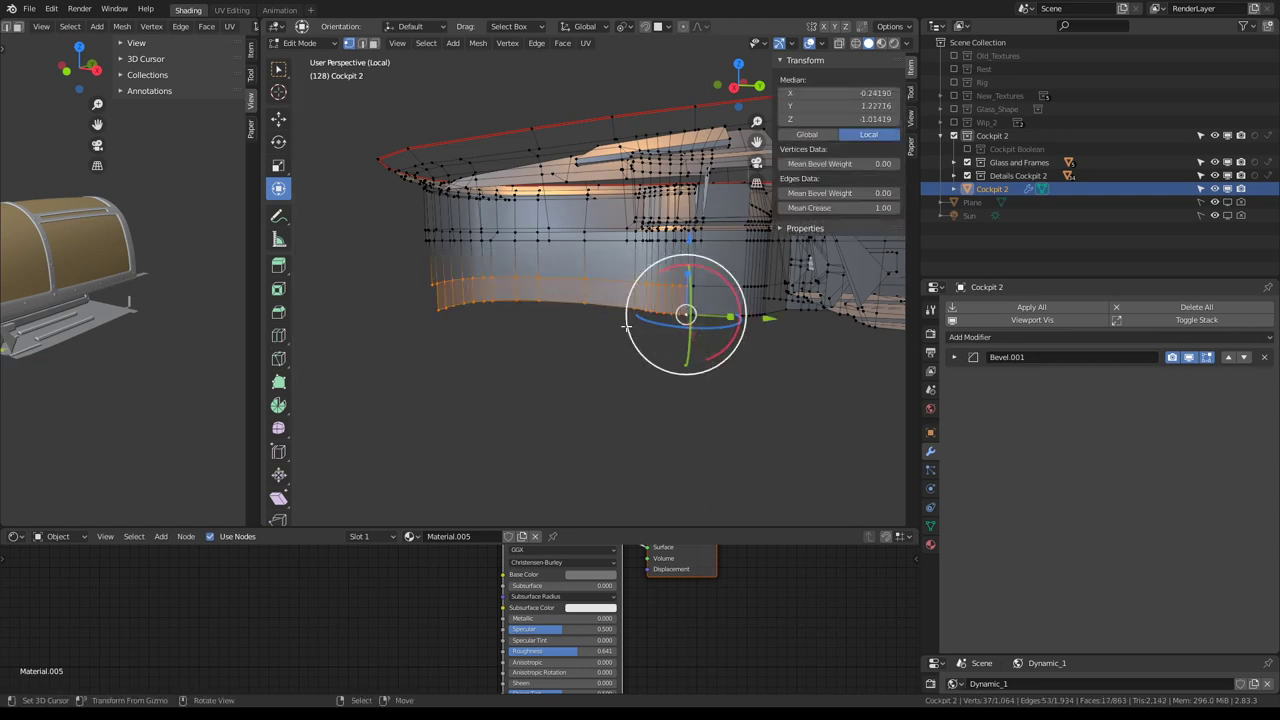
pyautogui.press('x')
pyautogui.click(728, 294)
# Delete a path of vertices along the cockpit side, leaving 1,015 vertices, and return to Object Mode
pyautogui.moveTo(728, 294); pyautogui.dragTo(700, 320, button='middle')
pyautogui.click(500, 296)
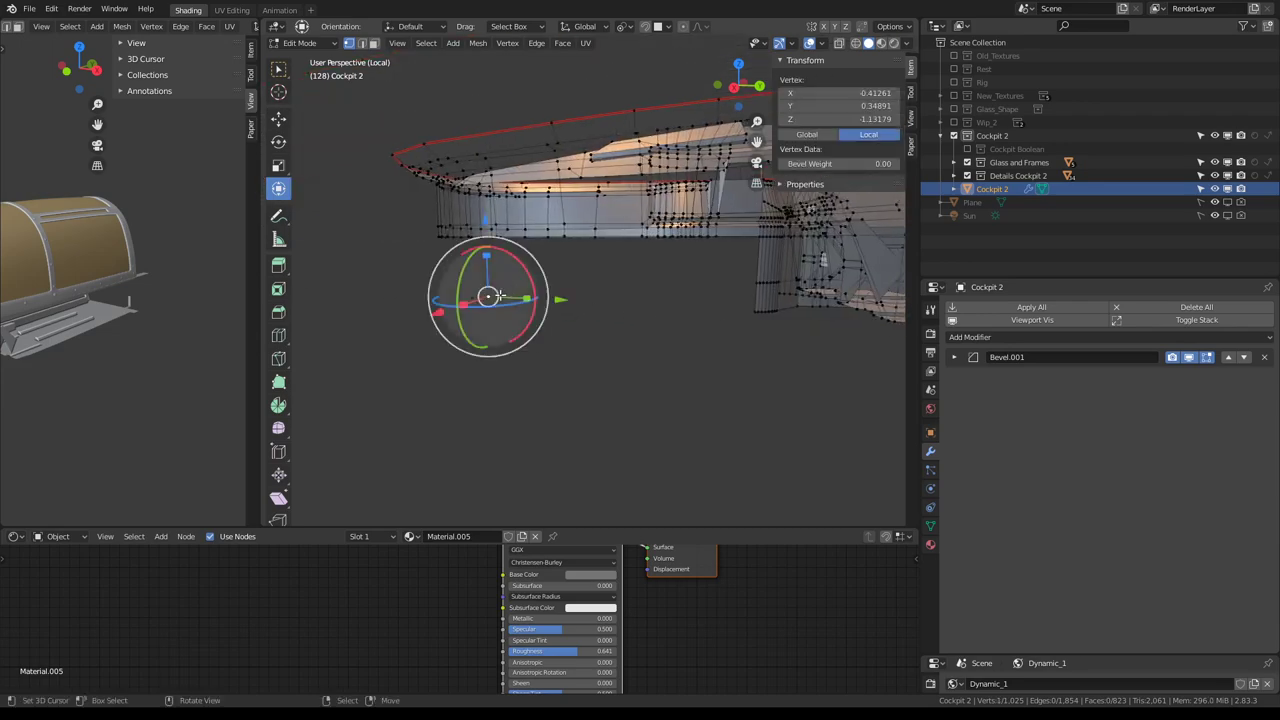
pyautogui.click(600, 300)
pyautogui.moveTo(600, 300)
pyautogui.mouseDown(button='middle')
pyautogui.moveTo(556, 310)
pyautogui.moveTo(650, 361)
pyautogui.moveTo(680, 334)
pyautogui.moveTo(640, 354)
pyautogui.moveTo(714, 374)
pyautogui.moveTo(663, 400)
pyautogui.moveTo(697, 404)
pyautogui.moveTo(634, 370)
pyautogui.mouseUp(button='middle')
pyautogui.scroll(3, 556, 310)
pyautogui.scroll(-4, 680, 334)
pyautogui.moveTo(613, 352); pyautogui.dragTo(613, 412, button='middle')
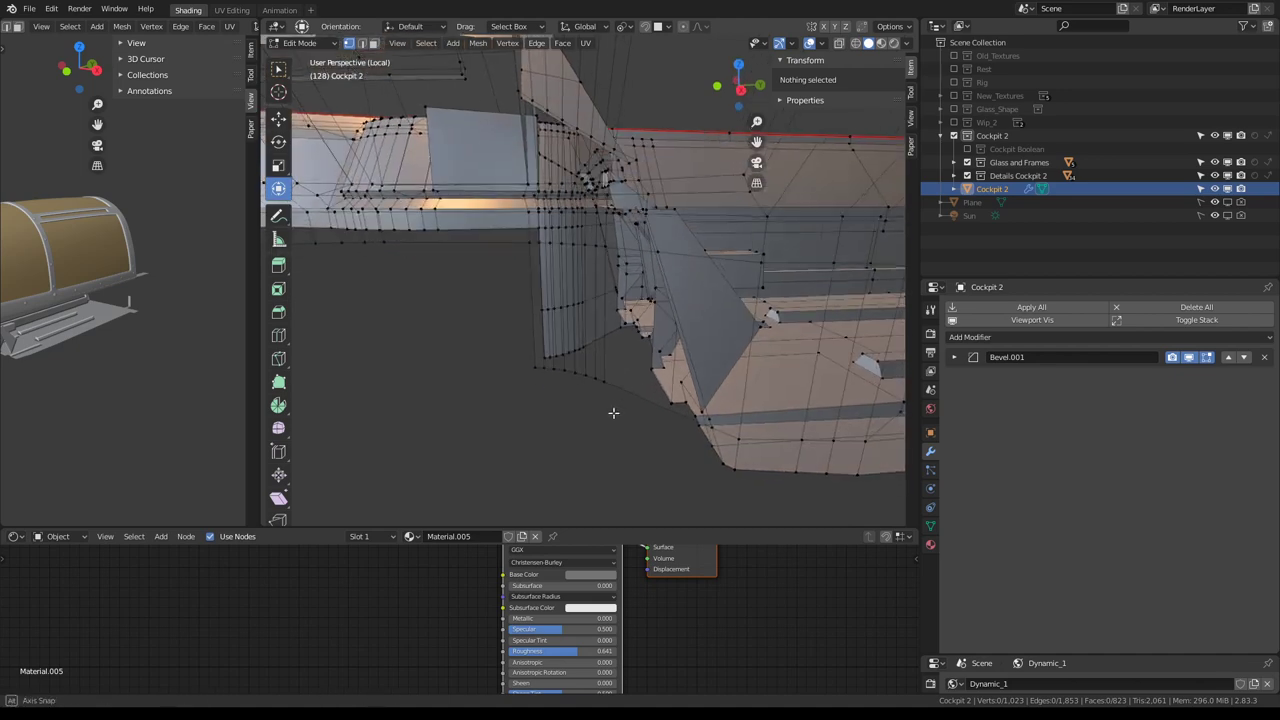
pyautogui.keyDown('ctrl'); pyautogui.click(514, 371); pyautogui.keyUp('ctrl')
pyautogui.click(514, 372)
pyautogui.moveTo(514, 376)
pyautogui.mouseDown(button='middle')
pyautogui.moveTo(586, 320)
pyautogui.moveTo(609, 349)
pyautogui.moveTo(428, 294)
pyautogui.moveTo(552, 270)
pyautogui.mouseUp(button='middle')
pyautogui.press('Tab')
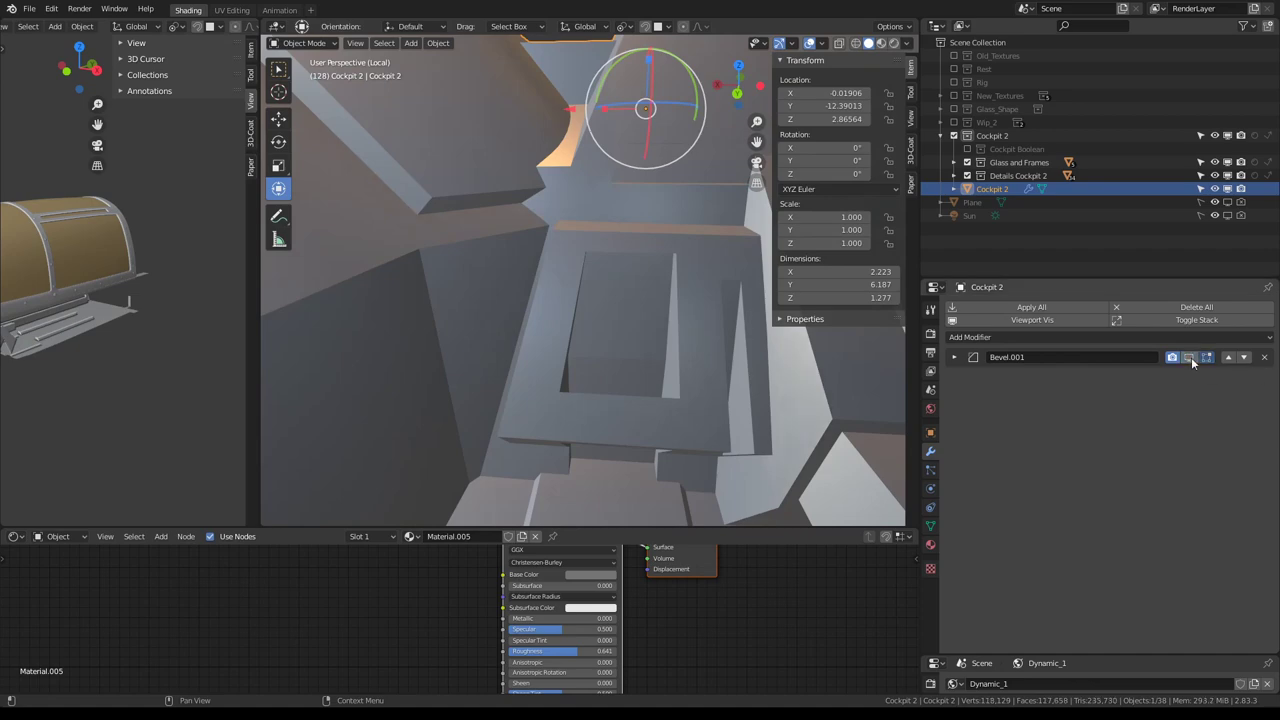
# Enter Edit Mode on Cockpit 2 and inspect the curved ledge from the numpad 3 side view
pyautogui.moveTo(754, 268)
pyautogui.mouseDown(button='middle')
pyautogui.moveTo(464, 258)
pyautogui.moveTo(622, 269)
pyautogui.moveTo(466, 271)
pyautogui.moveTo(503, 334)
pyautogui.moveTo(628, 317)
pyautogui.moveTo(571, 354)
pyautogui.moveTo(653, 377)
pyautogui.moveTo(564, 226)
pyautogui.moveTo(585, 240)
pyautogui.moveTo(606, 194)
pyautogui.moveTo(697, 221)
pyautogui.mouseUp(button='middle')
pyautogui.press('Tab')
pyautogui.press('KP_3')
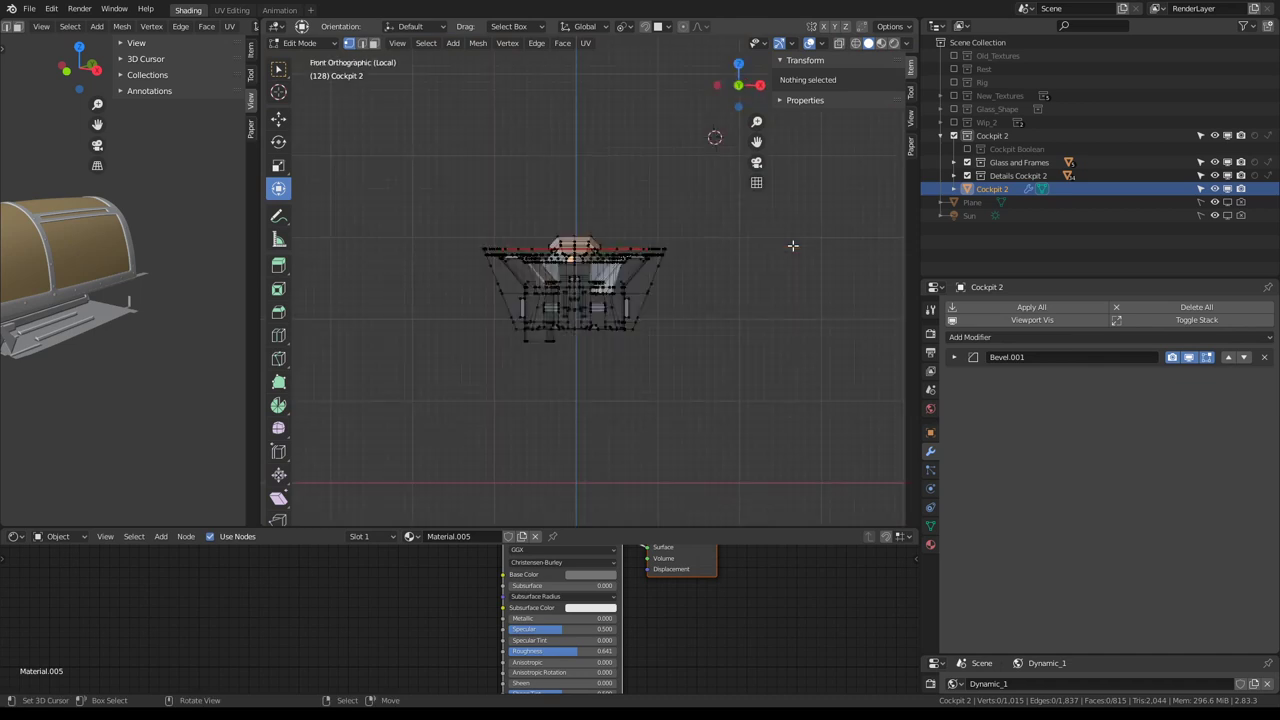
pyautogui.moveTo(792, 245); pyautogui.dragTo(680, 320, button='middle')
pyautogui.scroll(2, 620, 360)
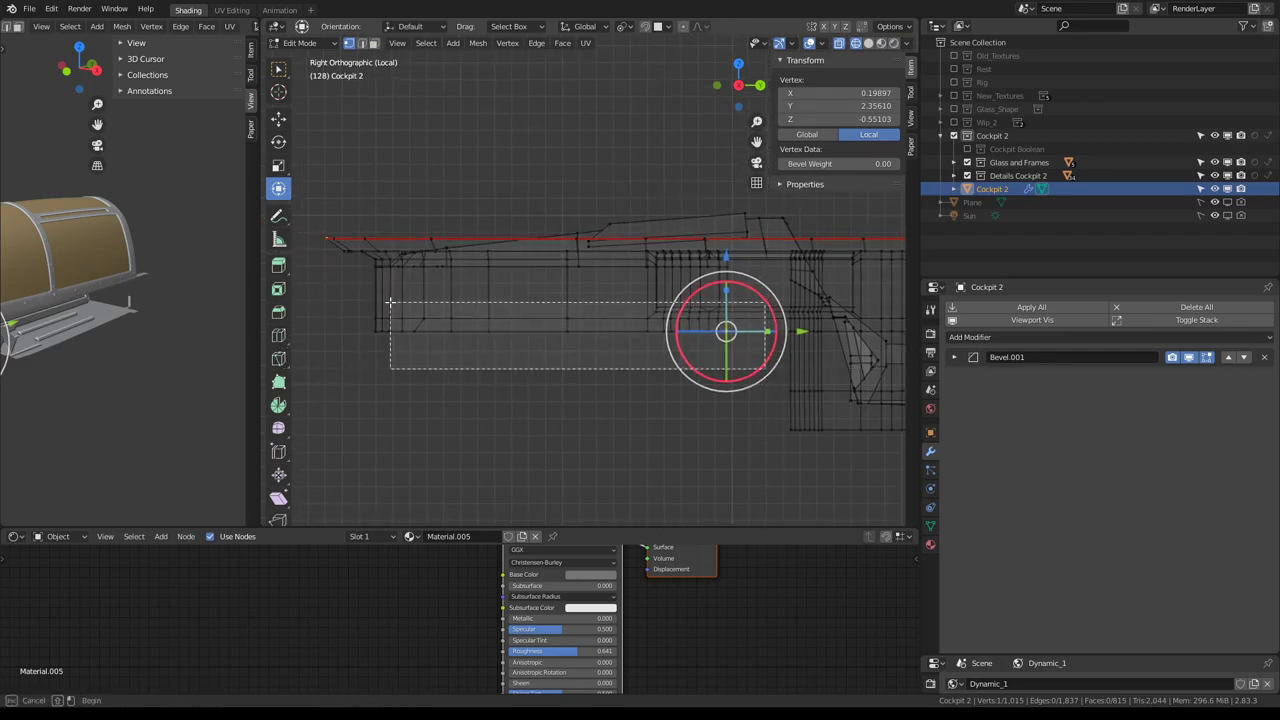
pyautogui.moveTo(543, 314)
pyautogui.mouseDown(button='middle')
pyautogui.moveTo(457, 320)
pyautogui.moveTo(391, 294)
pyautogui.moveTo(566, 220)
pyautogui.mouseUp(button='middle')
pyautogui.moveTo(642, 194)
pyautogui.mouseDown(button='middle')
pyautogui.moveTo(657, 207)
pyautogui.moveTo(633, 193)
pyautogui.mouseUp(button='middle')
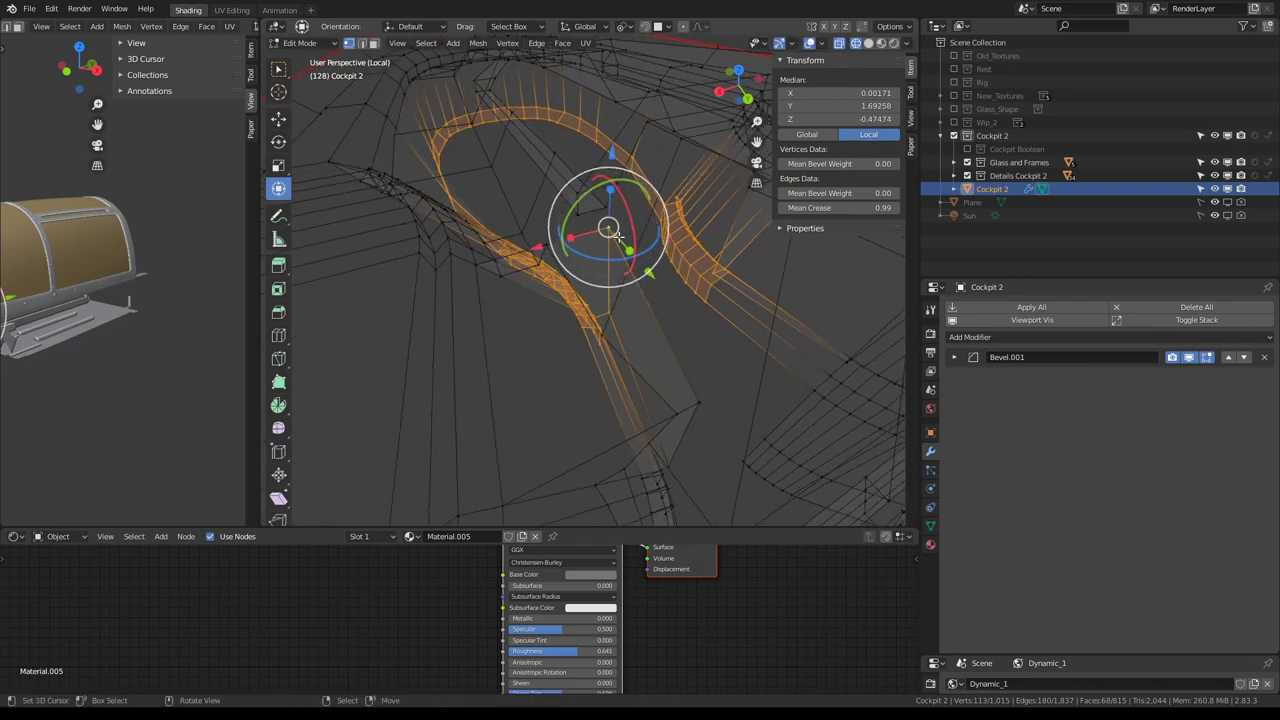
pyautogui.moveTo(617, 233); pyautogui.dragTo(628, 229, button='middle')
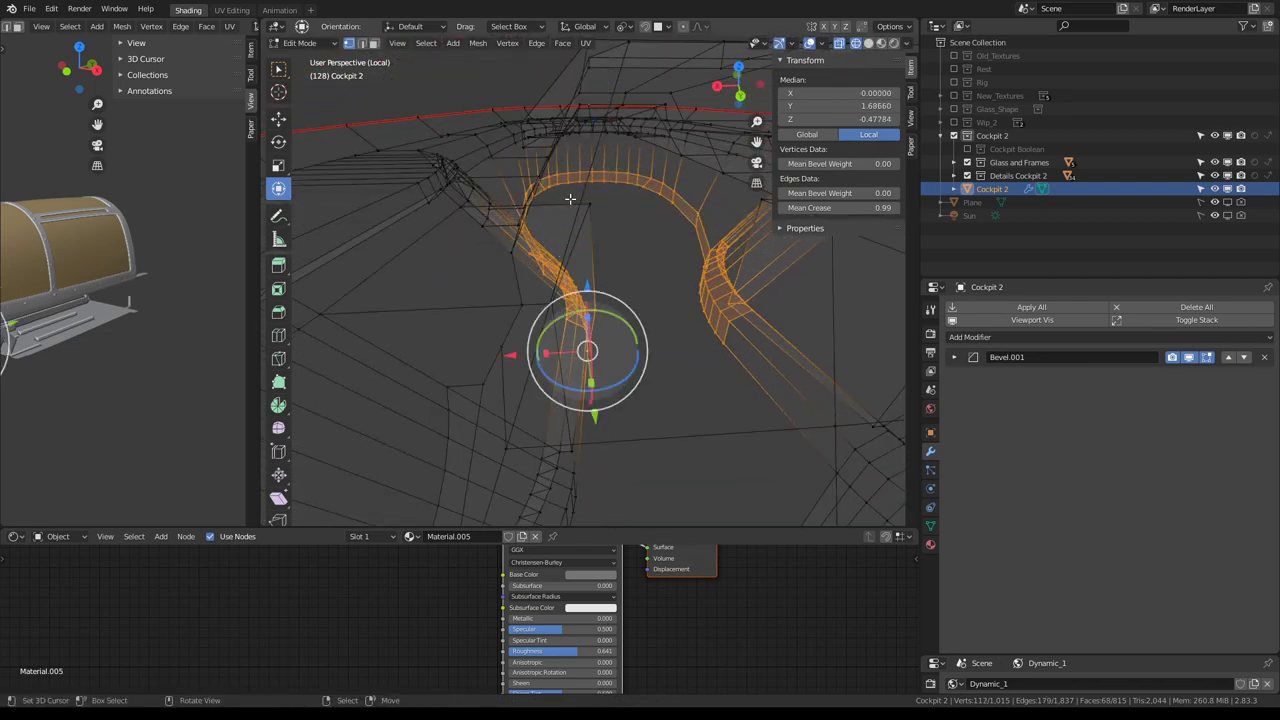
pyautogui.moveTo(570, 199); pyautogui.dragTo(694, 223, button='middle')
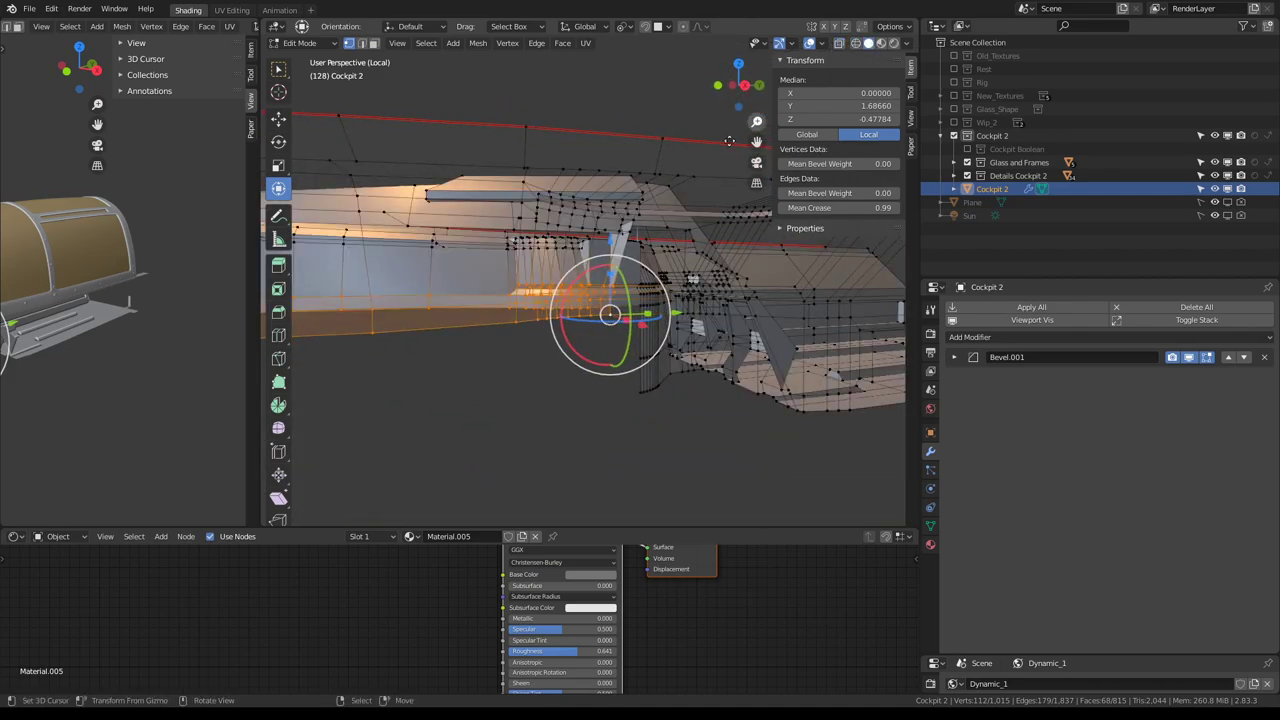
pyautogui.moveTo(729, 141)
pyautogui.mouseDown(button='middle')
pyautogui.moveTo(621, 239)
pyautogui.moveTo(614, 191)
pyautogui.moveTo(773, 167)
pyautogui.mouseUp(button='middle')
# Delete the stray vertices near the dashboard side, bringing the mesh to 900 vertices
pyautogui.press('x')
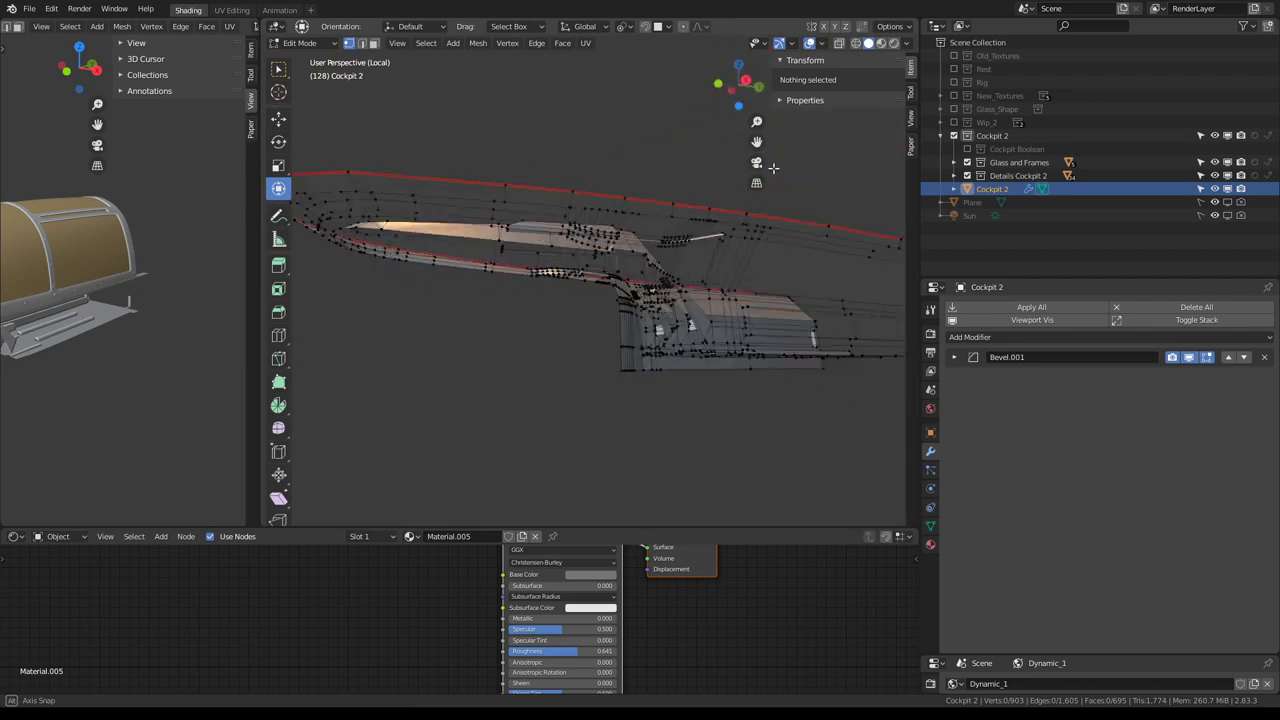
pyautogui.moveTo(636, 277); pyautogui.dragTo(730, 257, button='middle')
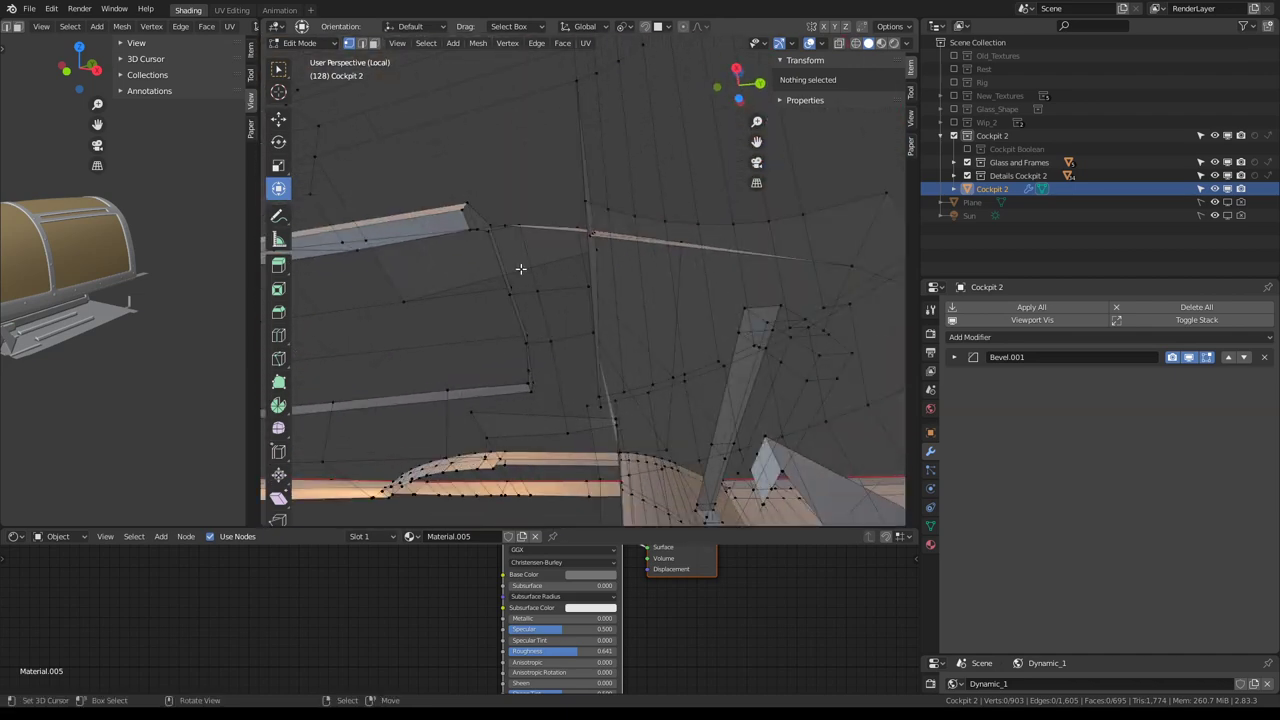
pyautogui.moveTo(520, 268)
pyautogui.mouseDown(button='middle')
pyautogui.moveTo(554, 294)
pyautogui.moveTo(640, 290)
pyautogui.moveTo(709, 314)
pyautogui.moveTo(595, 193)
pyautogui.mouseUp(button='middle')
pyautogui.press('Escape')
pyautogui.press('x')
pyautogui.click(709, 314)
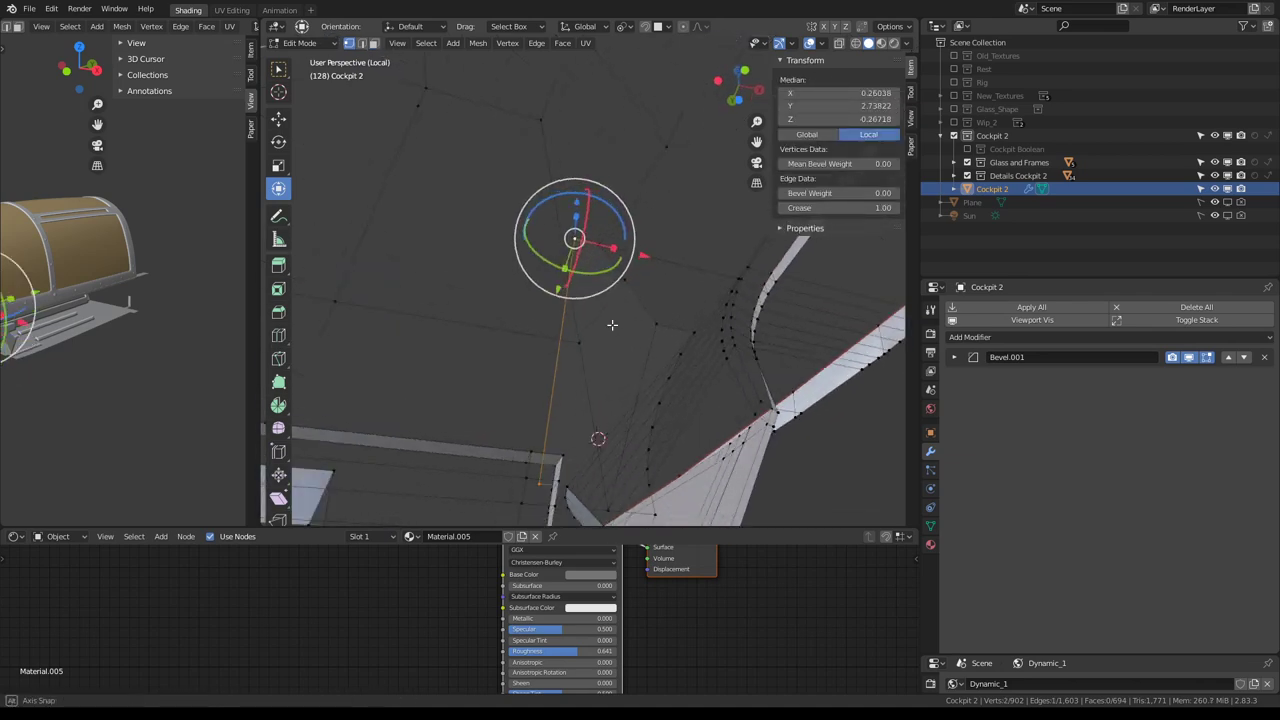
pyautogui.moveTo(553, 370)
pyautogui.mouseDown(button='middle')
pyautogui.moveTo(586, 257)
pyautogui.moveTo(771, 303)
pyautogui.moveTo(715, 317)
pyautogui.moveTo(649, 302)
pyautogui.mouseUp(button='middle')
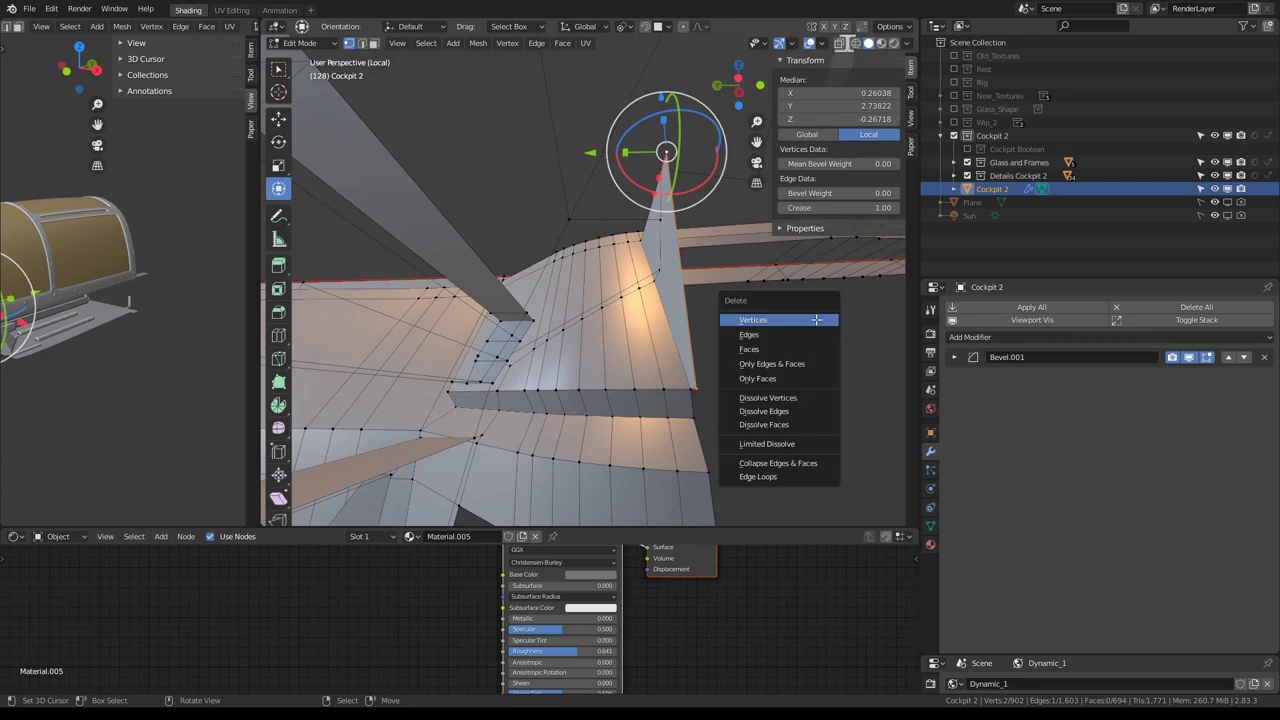
pyautogui.click(816, 319)
pyautogui.moveTo(816, 319)
pyautogui.mouseDown(button='middle')
pyautogui.moveTo(645, 258)
pyautogui.moveTo(622, 270)
pyautogui.mouseUp(button='middle')
# Mark the cockpit's centre edge loop as a seam
pyautogui.keyDown('alt'); pyautogui.click(622, 270); pyautogui.keyUp('alt')
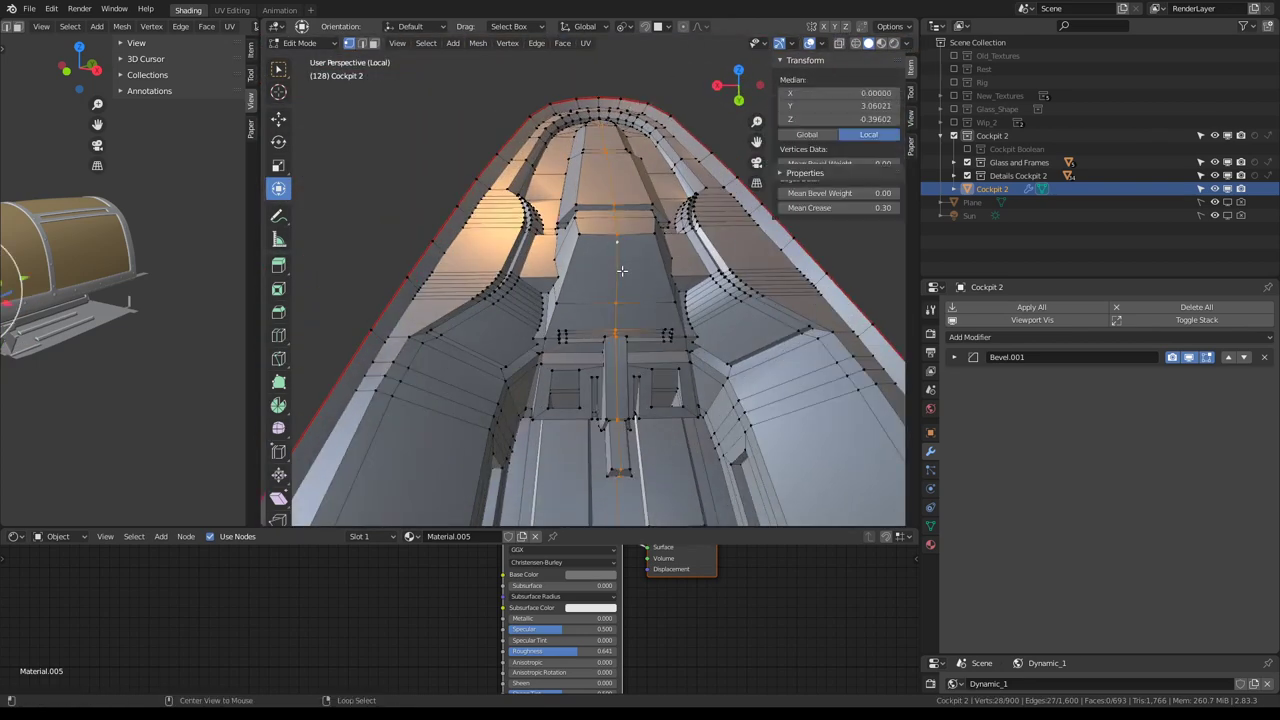
pyautogui.scroll(3, 622, 270)
pyautogui.scroll(-6, 622, 270)
pyautogui.moveTo(622, 270)
pyautogui.mouseDown(button='middle')
pyautogui.moveTo(481, 250)
pyautogui.moveTo(833, 267)
pyautogui.moveTo(775, 269)
pyautogui.moveTo(766, 306)
pyautogui.mouseUp(button='middle')
pyautogui.scroll(5, 481, 250)
pyautogui.scroll(-3, 765, 242)
pyautogui.hotkey('ctrl', 'e')
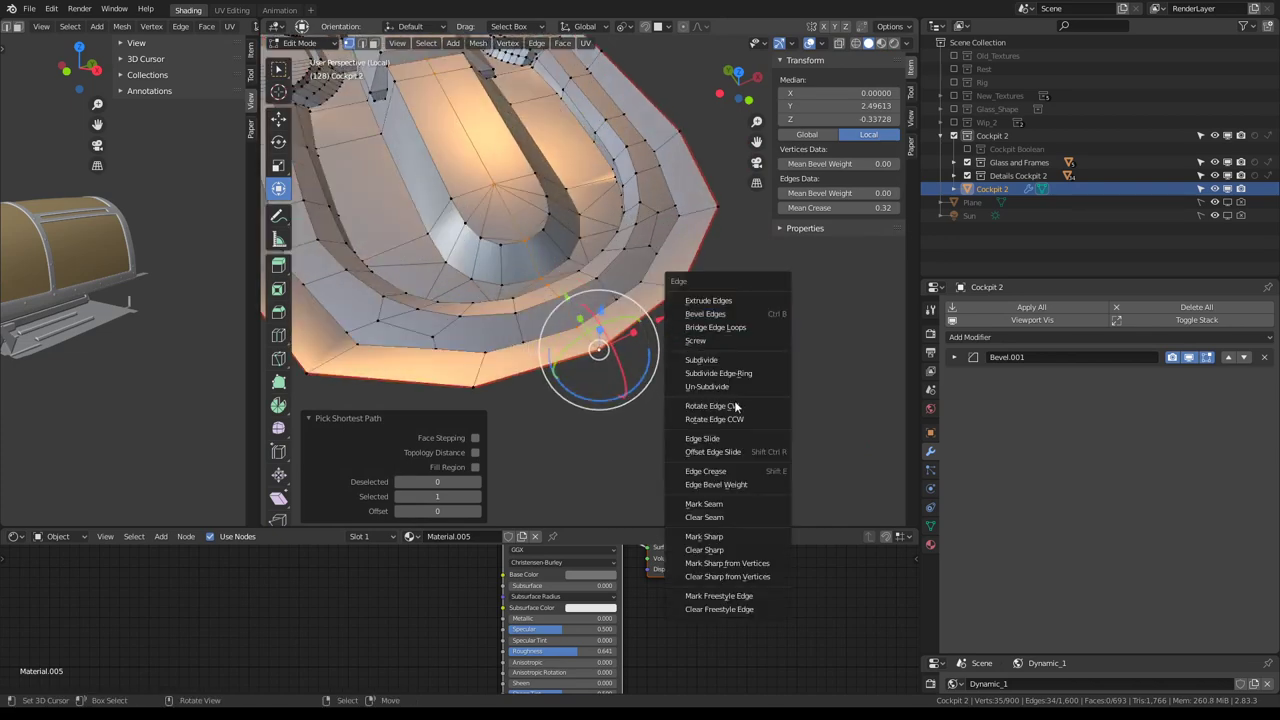
pyautogui.click(718, 505)
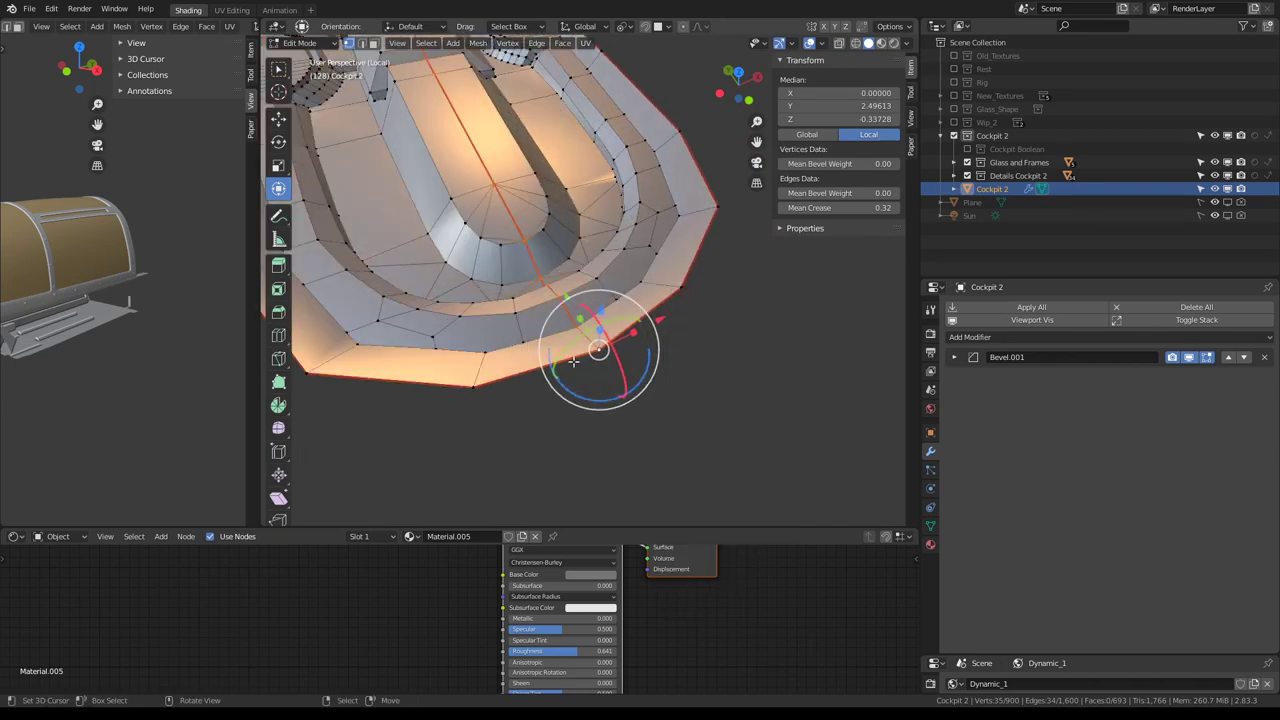
# Select the faces on one side of the seam, delete them, and return to Object Mode
pyautogui.moveTo(718, 505)
pyautogui.mouseDown(button='middle')
pyautogui.moveTo(665, 273)
pyautogui.moveTo(555, 173)
pyautogui.mouseUp(button='middle')
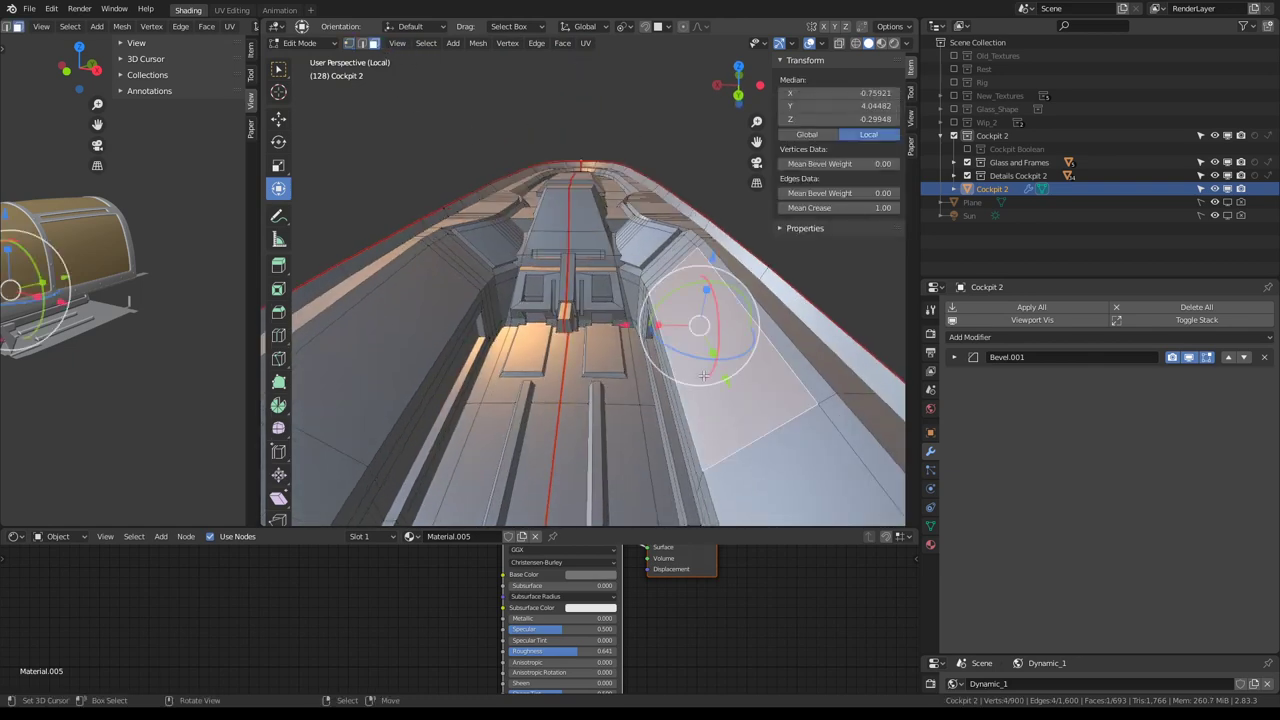
pyautogui.press('l')
pyautogui.moveTo(704, 376)
pyautogui.mouseDown(button='middle')
pyautogui.moveTo(653, 330)
pyautogui.moveTo(408, 214)
pyautogui.mouseUp(button='middle')
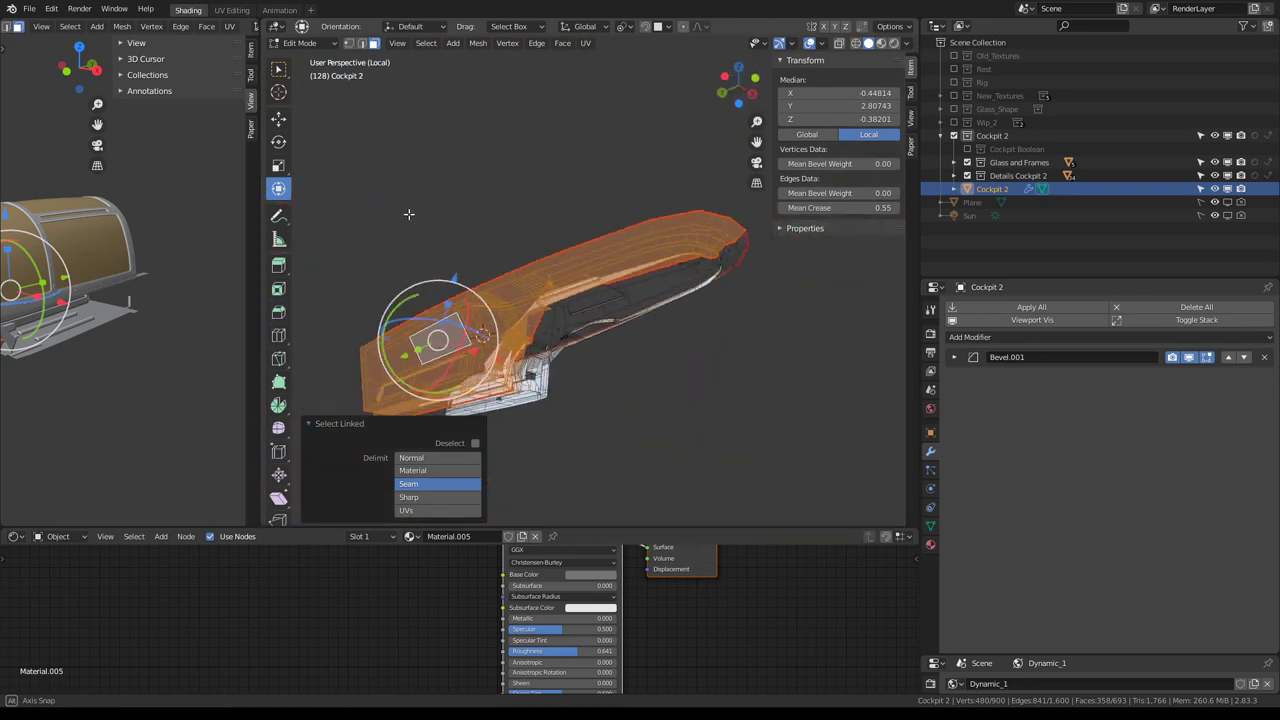
pyautogui.moveTo(408, 214)
pyautogui.mouseDown(button='middle')
pyautogui.moveTo(809, 311)
pyautogui.moveTo(687, 371)
pyautogui.moveTo(616, 254)
pyautogui.mouseUp(button='middle')
pyautogui.click(787, 340)
pyautogui.press('Tab')
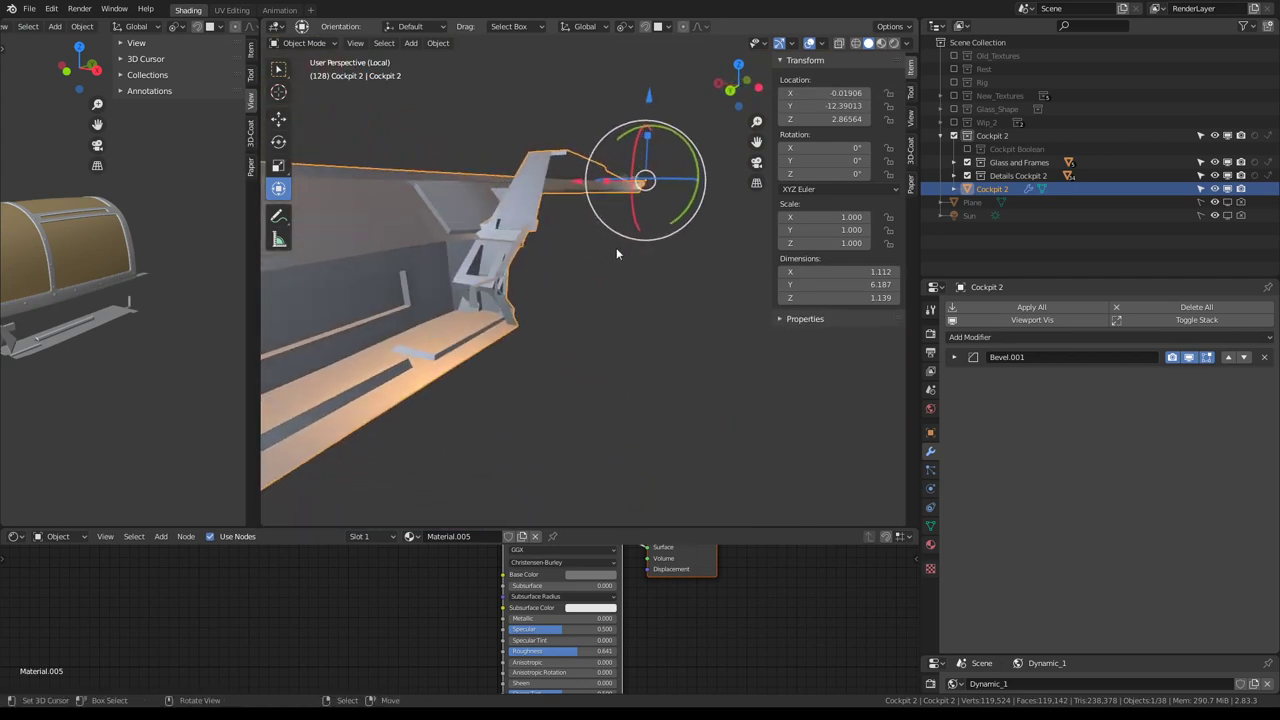
# Add an X Mirror modifier with clipping above Bevel.001 on Cockpit 2, then enter Edit Mode
pyautogui.click(1100, 337)
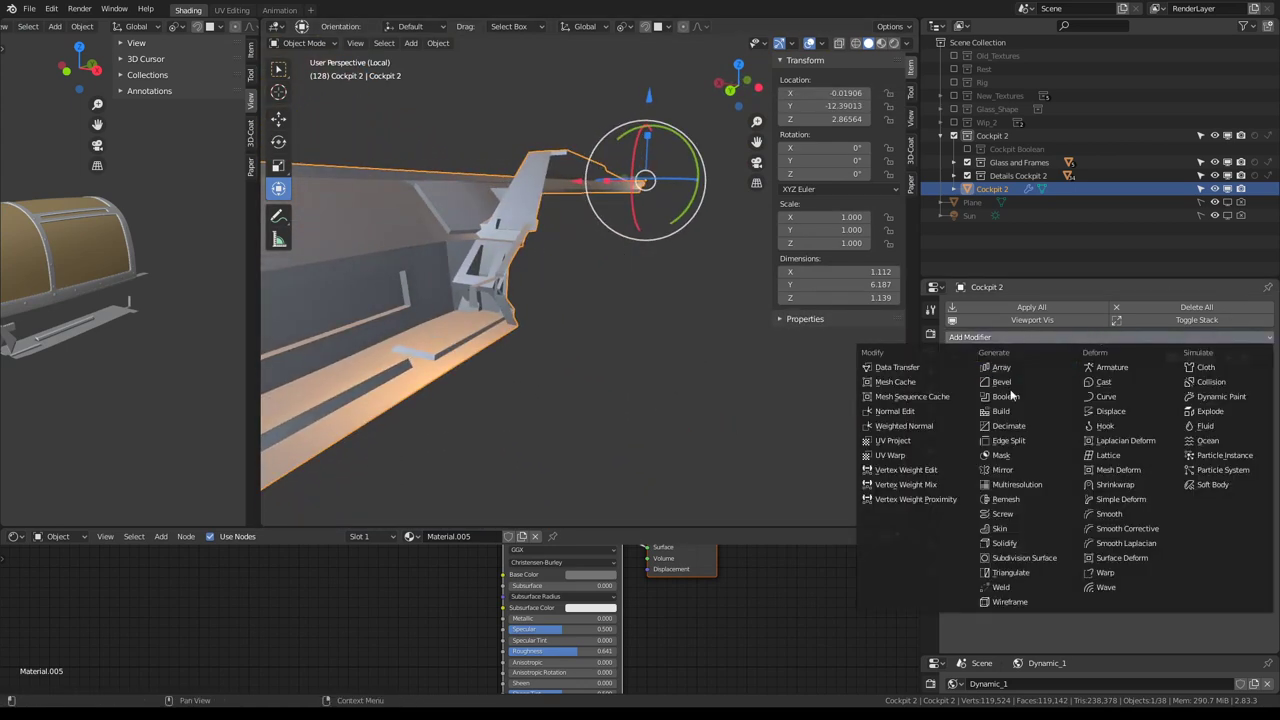
pyautogui.click(1021, 464)
pyautogui.click(1227, 382)
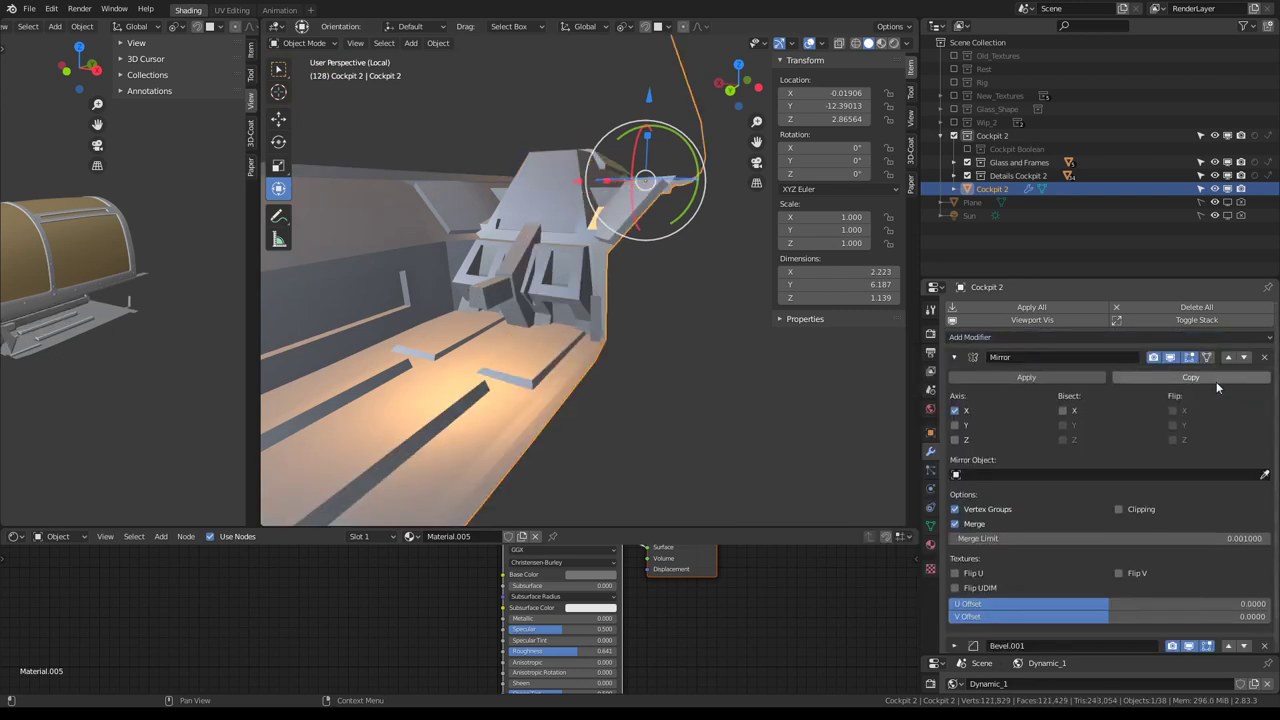
pyautogui.click(955, 358)
pyautogui.click(953, 358)
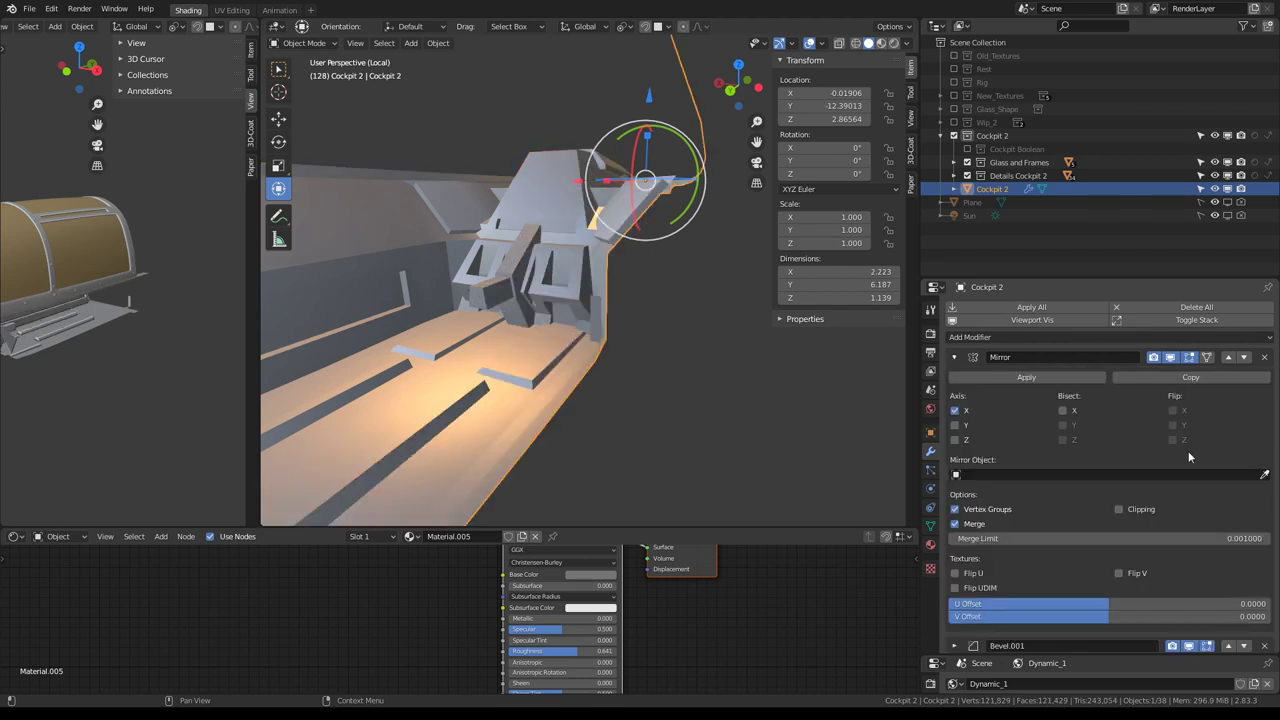
pyautogui.moveTo(577, 274)
pyautogui.mouseDown(button='middle')
pyautogui.moveTo(648, 308)
pyautogui.moveTo(614, 258)
pyautogui.moveTo(680, 258)
pyautogui.moveTo(794, 217)
pyautogui.moveTo(754, 289)
pyautogui.moveTo(651, 323)
pyautogui.moveTo(700, 270)
pyautogui.moveTo(700, 214)
pyautogui.moveTo(477, 449)
pyautogui.moveTo(666, 160)
pyautogui.moveTo(796, 260)
pyautogui.moveTo(680, 306)
pyautogui.moveTo(749, 329)
pyautogui.moveTo(766, 263)
pyautogui.moveTo(674, 280)
pyautogui.moveTo(613, 312)
pyautogui.mouseUp(button='middle')
pyautogui.press('Tab')
# Select a path of curved faces along the ledge and delete them
pyautogui.moveTo(717, 307); pyautogui.dragTo(545, 295, button='middle')
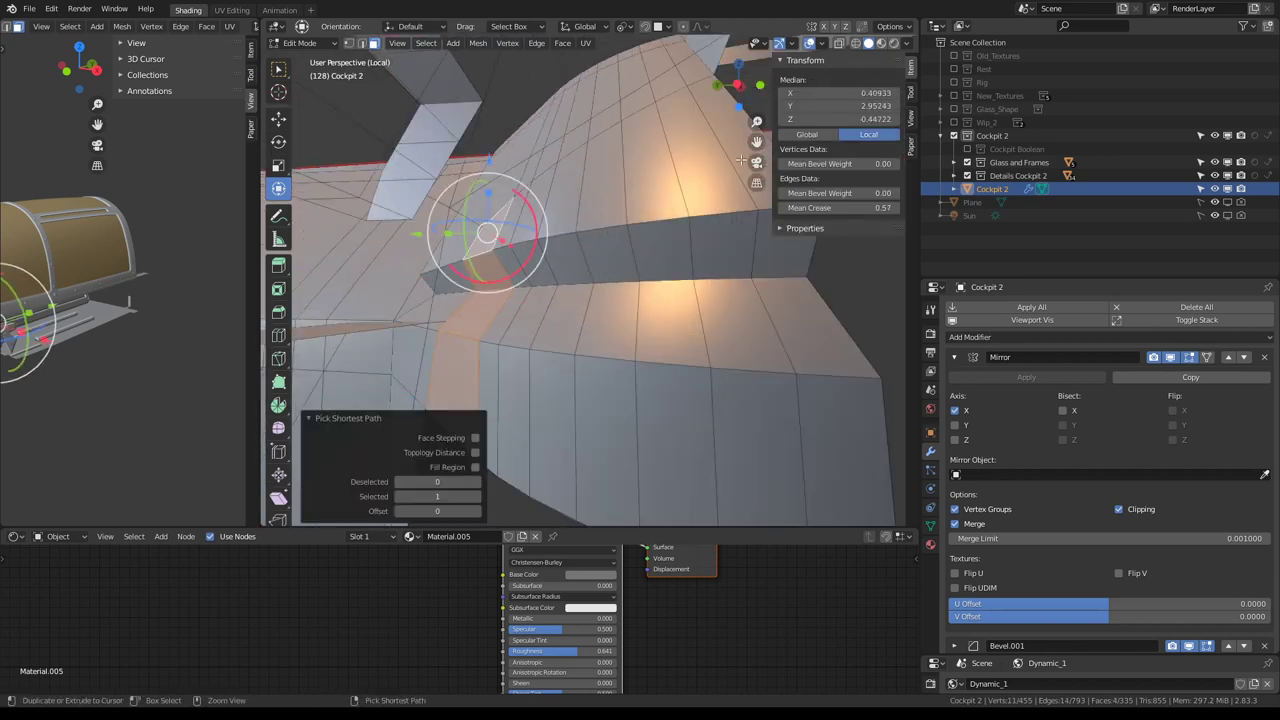
pyautogui.moveTo(730, 133); pyautogui.dragTo(655, 175, button='middle')
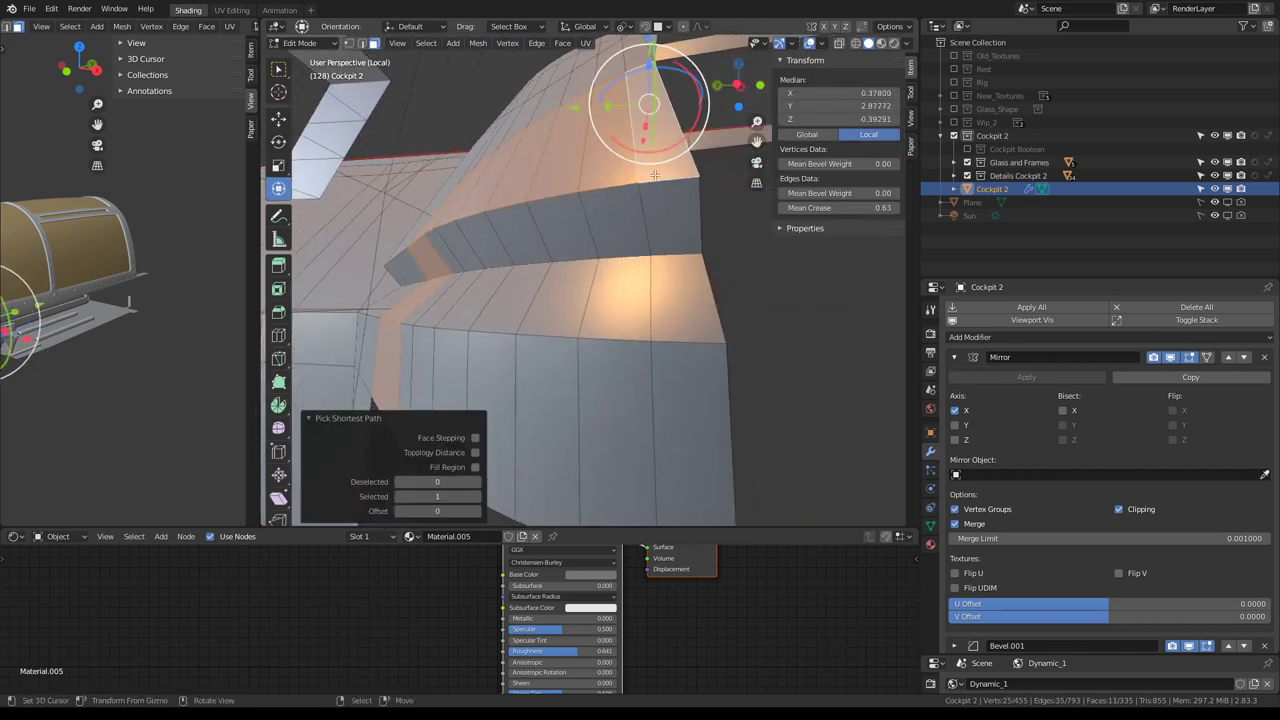
pyautogui.keyDown('ctrl'); pyautogui.click(412, 343); pyautogui.keyUp('ctrl')
pyautogui.moveTo(412, 343); pyautogui.dragTo(688, 301, button='middle')
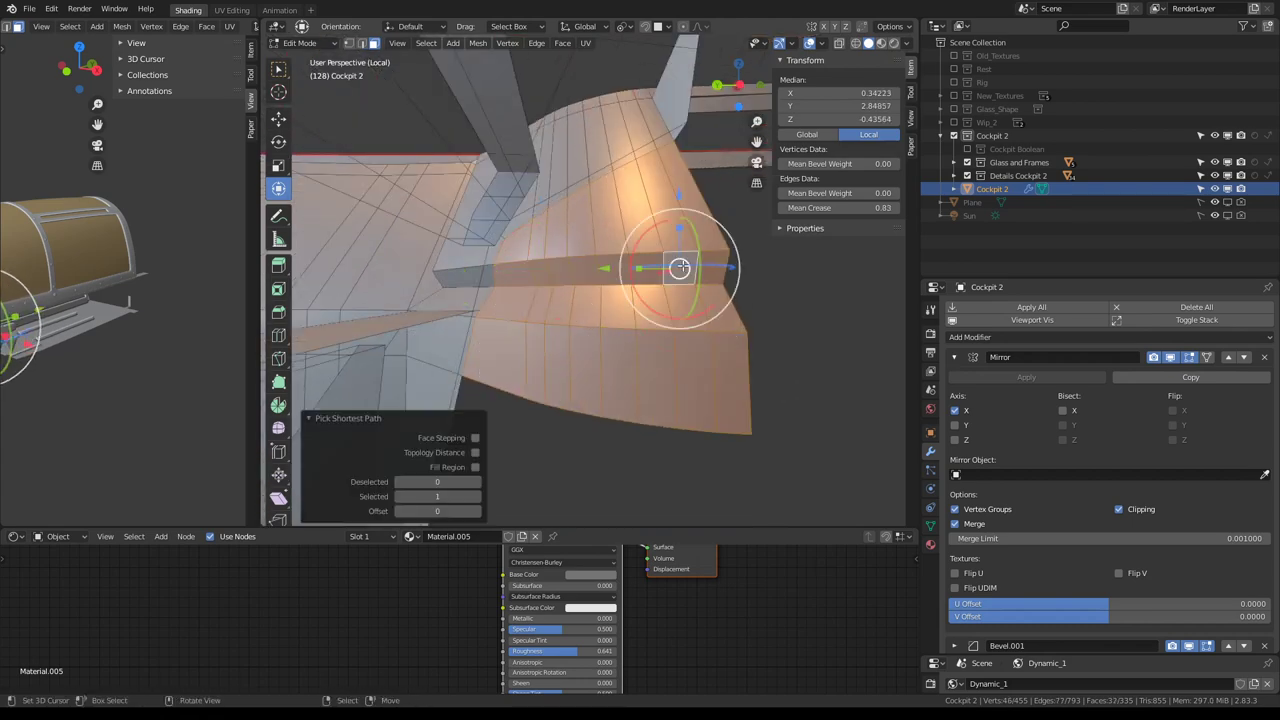
pyautogui.click(684, 266)
pyautogui.press('Tab')
pyautogui.moveTo(634, 249)
pyautogui.mouseDown(button='middle')
pyautogui.moveTo(560, 238)
pyautogui.moveTo(562, 201)
pyautogui.moveTo(700, 209)
pyautogui.moveTo(597, 213)
pyautogui.moveTo(674, 220)
pyautogui.moveTo(643, 275)
pyautogui.moveTo(509, 286)
pyautogui.moveTo(525, 260)
pyautogui.moveTo(697, 263)
pyautogui.moveTo(654, 197)
pyautogui.mouseUp(button='middle')
# Collapse the Mirror modifier panel and shift one Cockpit 2 edge -0.01428 on Y
pyautogui.press('Tab')
pyautogui.press('Tab')
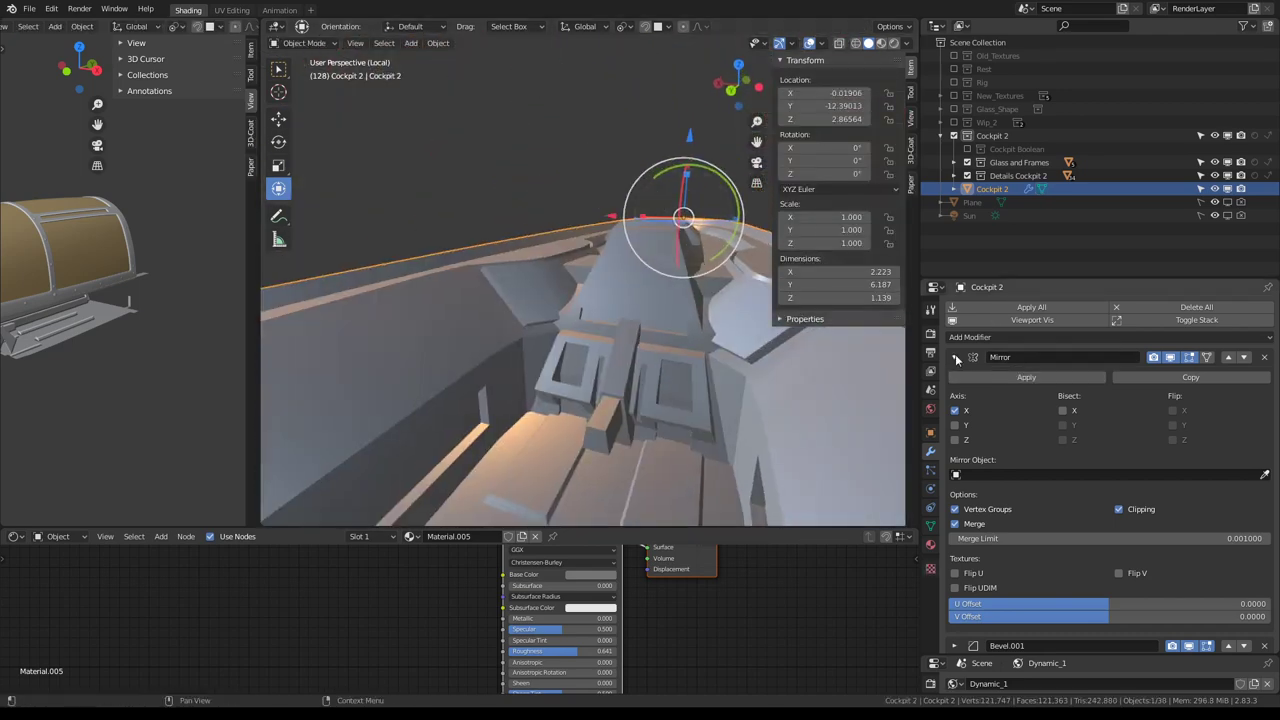
pyautogui.click(954, 357)
pyautogui.moveTo(600, 300)
pyautogui.mouseDown(button='middle')
pyautogui.moveTo(581, 328)
pyautogui.moveTo(629, 304)
pyautogui.moveTo(625, 336)
pyautogui.moveTo(648, 370)
pyautogui.moveTo(620, 283)
pyautogui.moveTo(606, 376)
pyautogui.mouseUp(button='middle')
pyautogui.press('Tab')
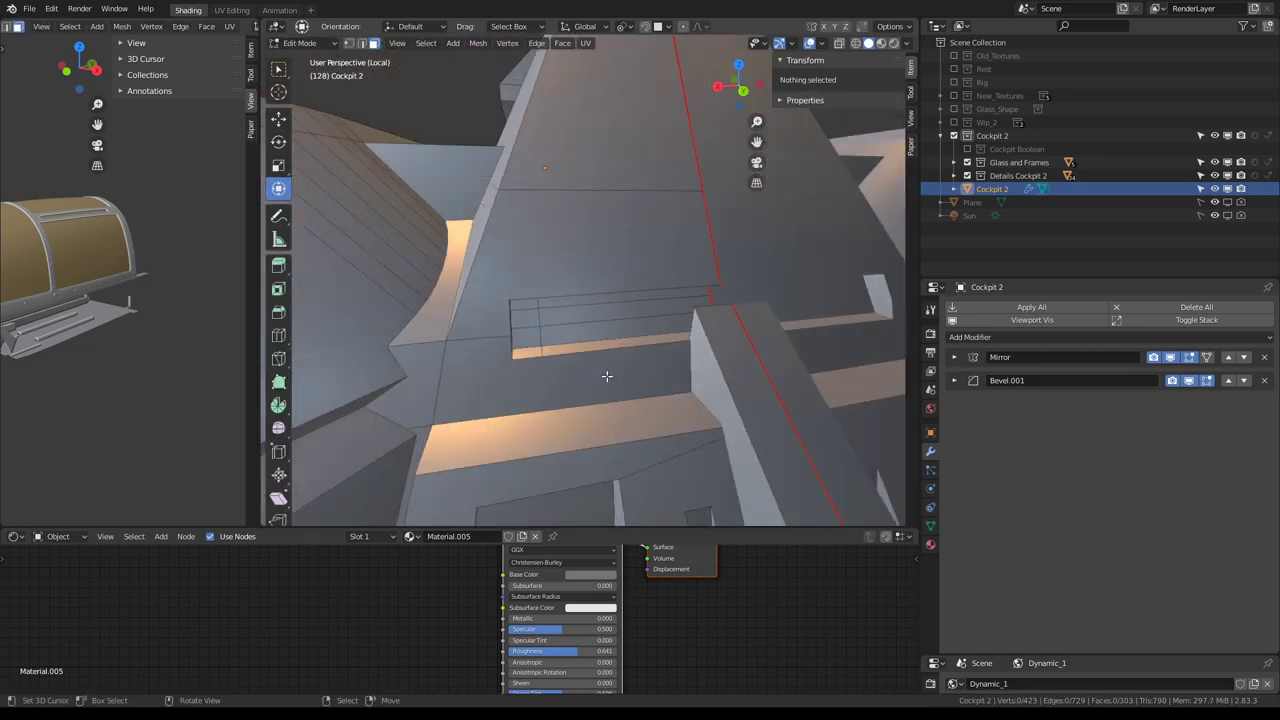
pyautogui.moveTo(684, 295)
pyautogui.mouseDown(button='middle')
pyautogui.moveTo(547, 258)
pyautogui.moveTo(669, 286)
pyautogui.moveTo(757, 251)
pyautogui.moveTo(688, 313)
pyautogui.moveTo(613, 287)
pyautogui.mouseUp(button='middle')
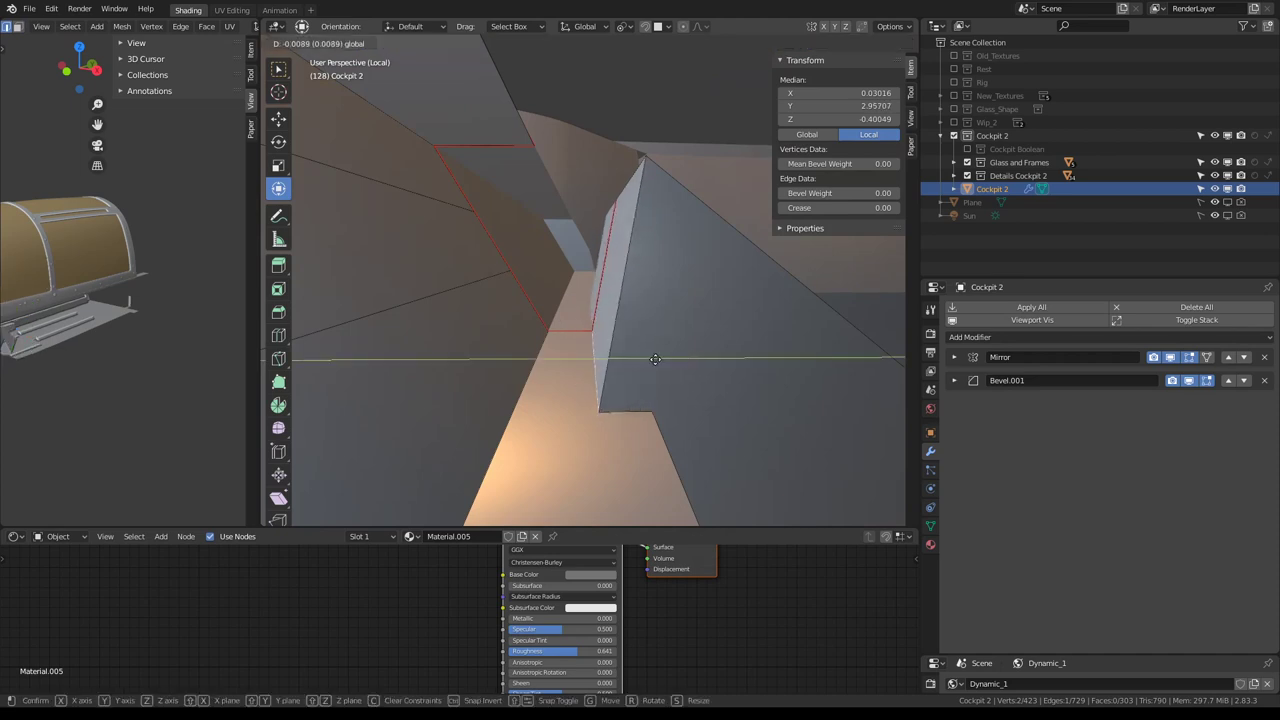
pyautogui.click(636, 368)
pyautogui.moveTo(636, 368)
pyautogui.mouseDown(button='middle')
pyautogui.moveTo(640, 350)
pyautogui.moveTo(528, 379)
pyautogui.moveTo(610, 251)
pyautogui.moveTo(640, 260)
pyautogui.moveTo(884, 194)
pyautogui.moveTo(618, 163)
pyautogui.moveTo(575, 218)
pyautogui.mouseUp(button='middle')
pyautogui.press('Tab')
pyautogui.press('Tab')
# Select all of Cockpit 2 and run Clean Up > Delete Loose
pyautogui.press('a')
pyautogui.hotkey('alt', 'a')
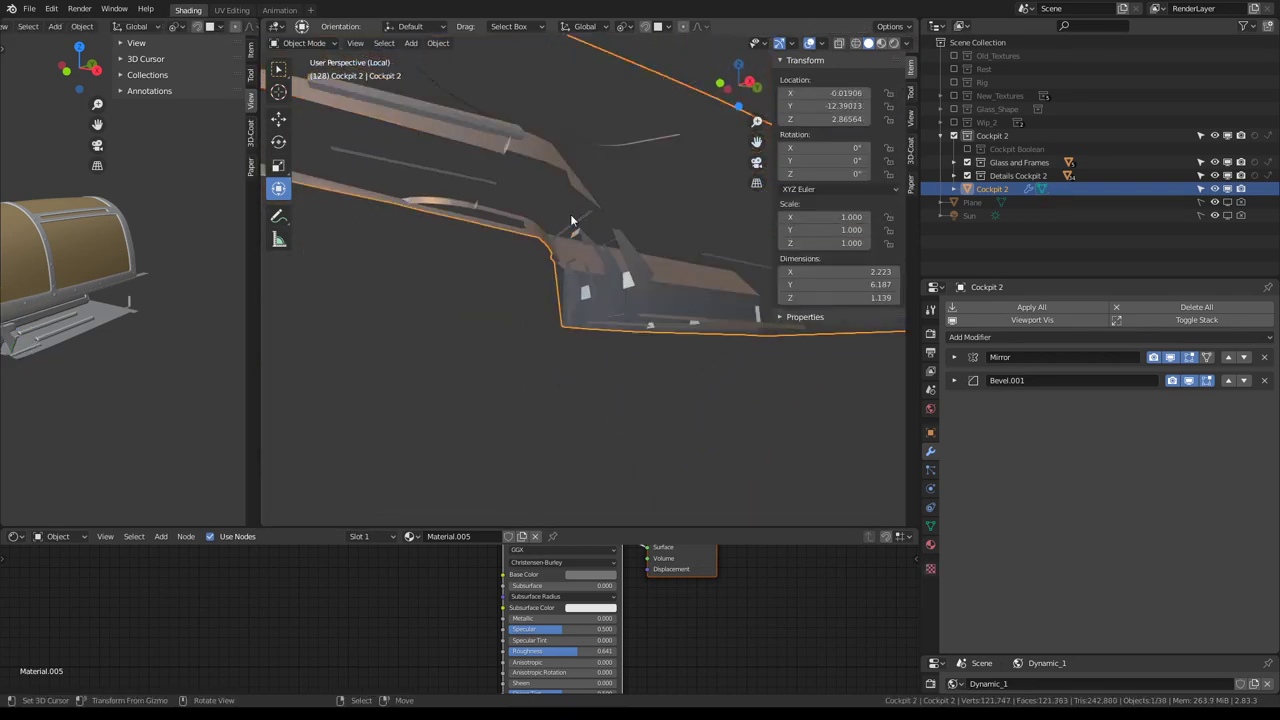
pyautogui.press('a')
pyautogui.hotkey('alt', 'a')
pyautogui.press('a')
pyautogui.press('q')
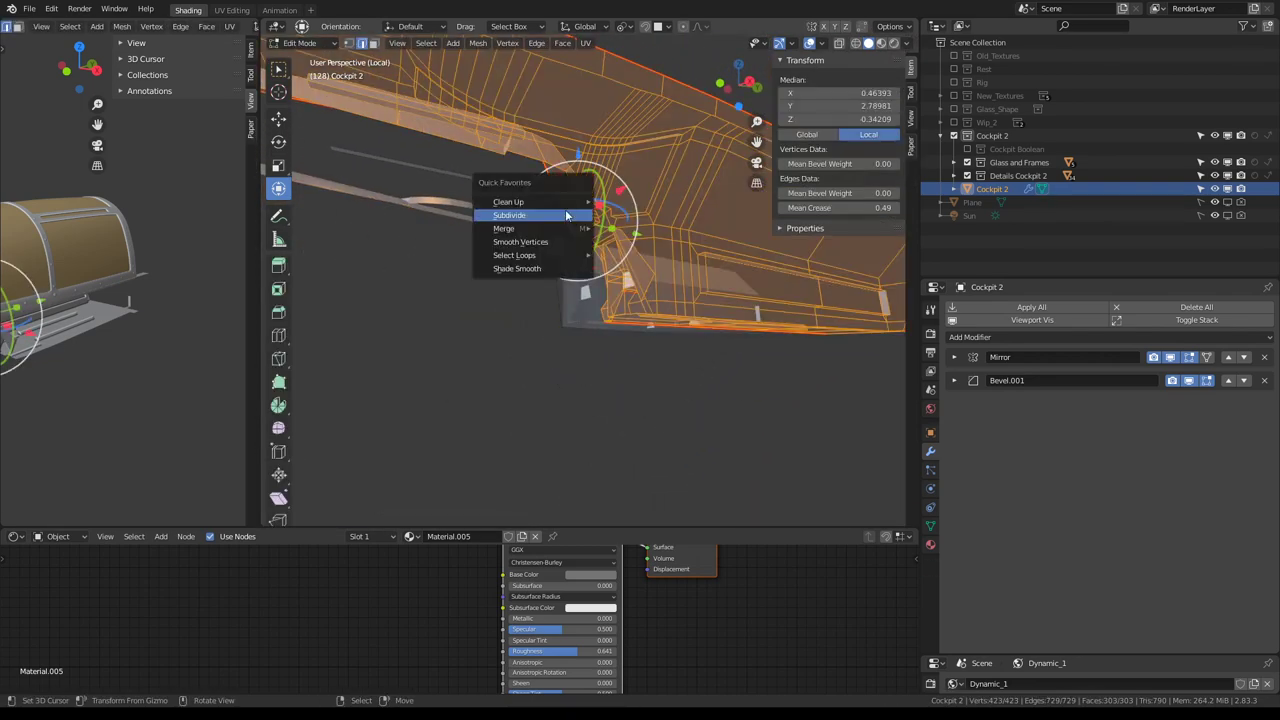
pyautogui.click(632, 203)
pyautogui.moveTo(632, 203)
pyautogui.mouseDown(button='middle')
pyautogui.moveTo(623, 194)
pyautogui.moveTo(474, 251)
pyautogui.moveTo(660, 216)
pyautogui.moveTo(552, 206)
pyautogui.moveTo(692, 365)
pyautogui.moveTo(603, 300)
pyautogui.moveTo(640, 320)
pyautogui.moveTo(611, 349)
pyautogui.moveTo(657, 306)
pyautogui.moveTo(617, 245)
pyautogui.moveTo(575, 279)
pyautogui.mouseUp(button='middle')
# Nudge a ledge vertex -0.00405 along X, then select the whole mesh
pyautogui.press('Tab')
pyautogui.press('Tab')
pyautogui.hotkey('alt', 'a')
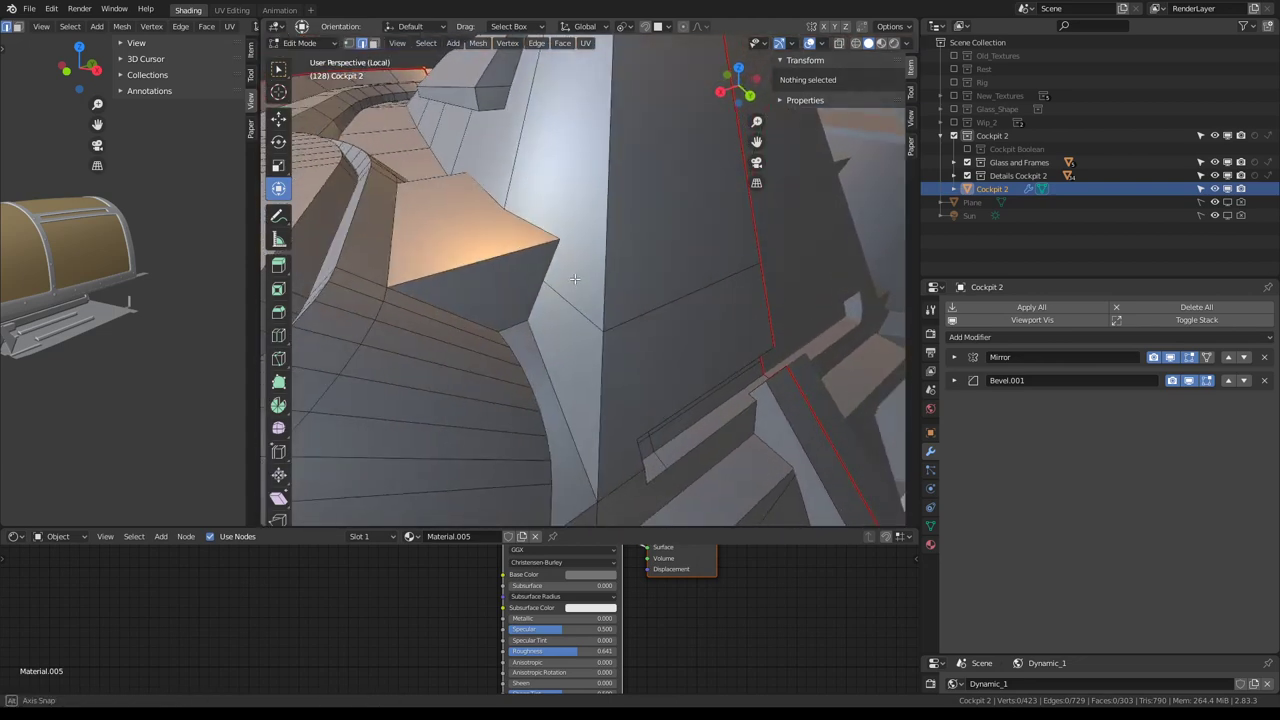
pyautogui.moveTo(512, 320)
pyautogui.mouseDown(button='middle')
pyautogui.moveTo(497, 345)
pyautogui.moveTo(527, 299)
pyautogui.moveTo(474, 363)
pyautogui.moveTo(462, 418)
pyautogui.moveTo(580, 300)
pyautogui.moveTo(709, 229)
pyautogui.moveTo(523, 214)
pyautogui.moveTo(625, 237)
pyautogui.moveTo(590, 330)
pyautogui.moveTo(461, 155)
pyautogui.moveTo(591, 180)
pyautogui.moveTo(601, 208)
pyautogui.mouseUp(button='middle')
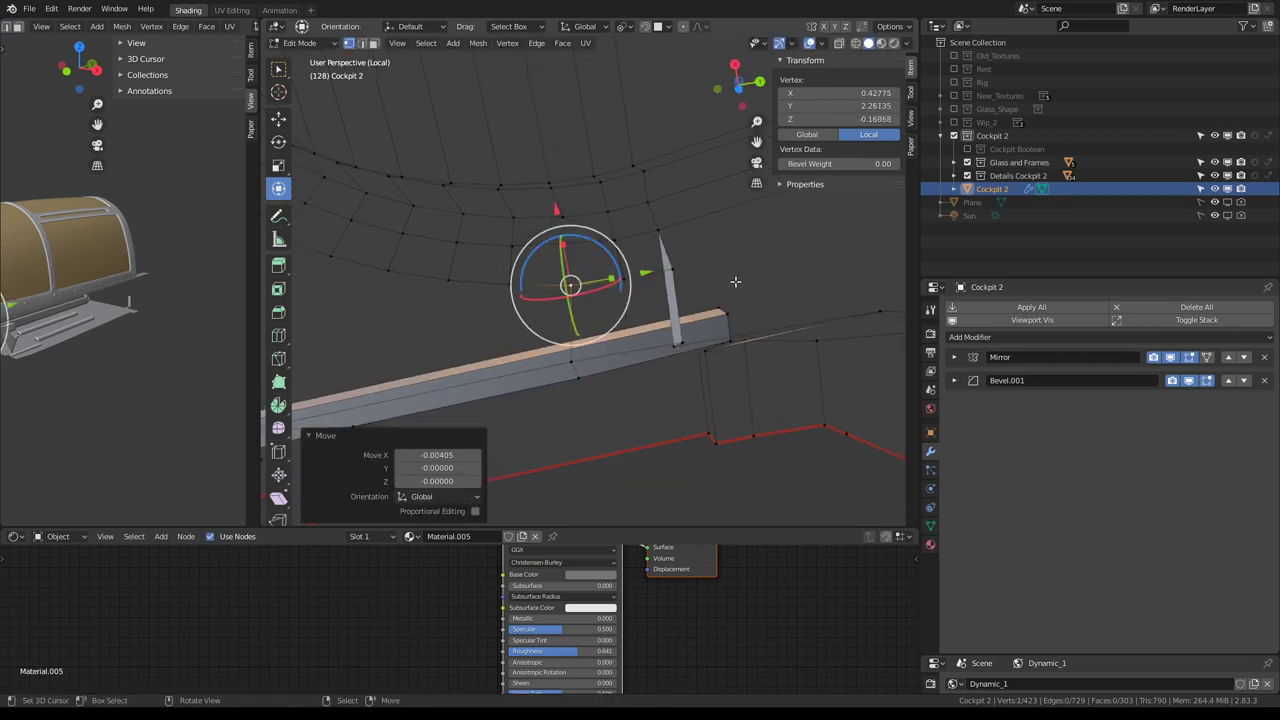
pyautogui.moveTo(735, 282)
pyautogui.mouseDown(button='middle')
pyautogui.moveTo(629, 357)
pyautogui.moveTo(600, 286)
pyautogui.moveTo(614, 271)
pyautogui.moveTo(538, 263)
pyautogui.moveTo(573, 232)
pyautogui.moveTo(616, 264)
pyautogui.moveTo(545, 250)
pyautogui.mouseUp(button='middle')
pyautogui.press('g')
pyautogui.press('a')
pyautogui.press('q')
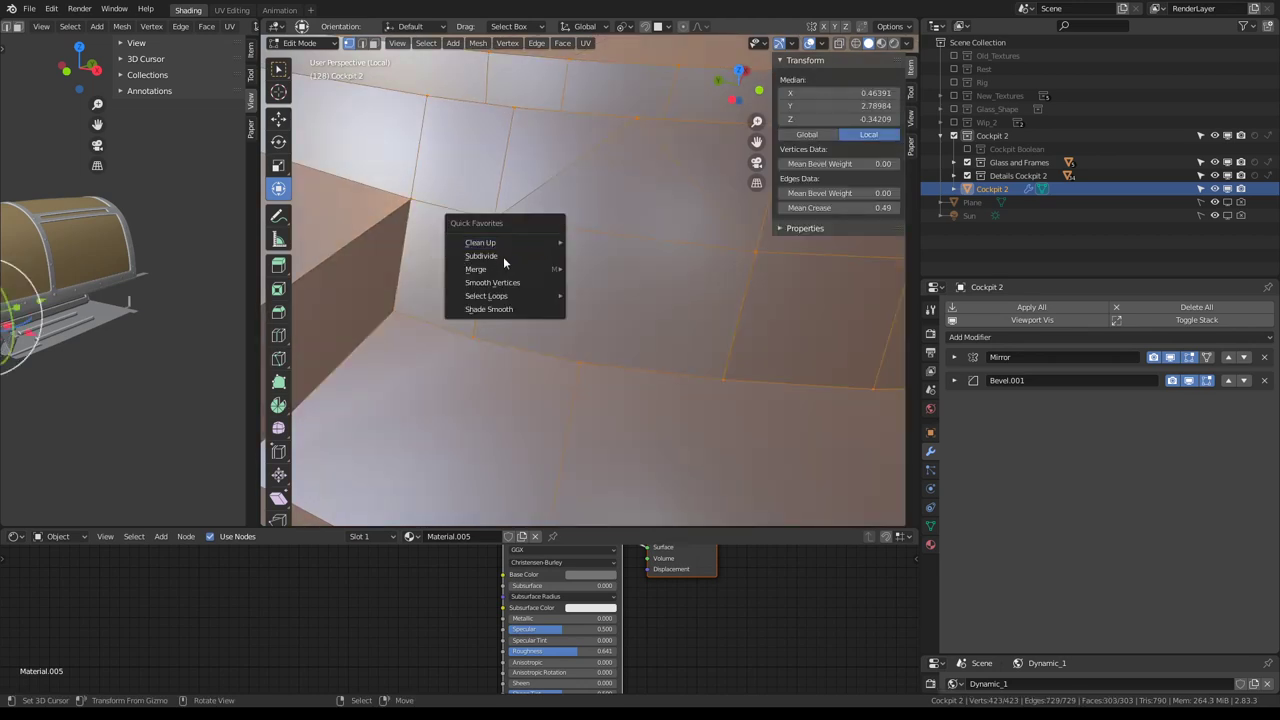
# Merge by Distance at 0.004, welding 8 vertices to leave Cockpit 2 at 415 vertices
pyautogui.moveTo(476, 269)
pyautogui.click(606, 317)
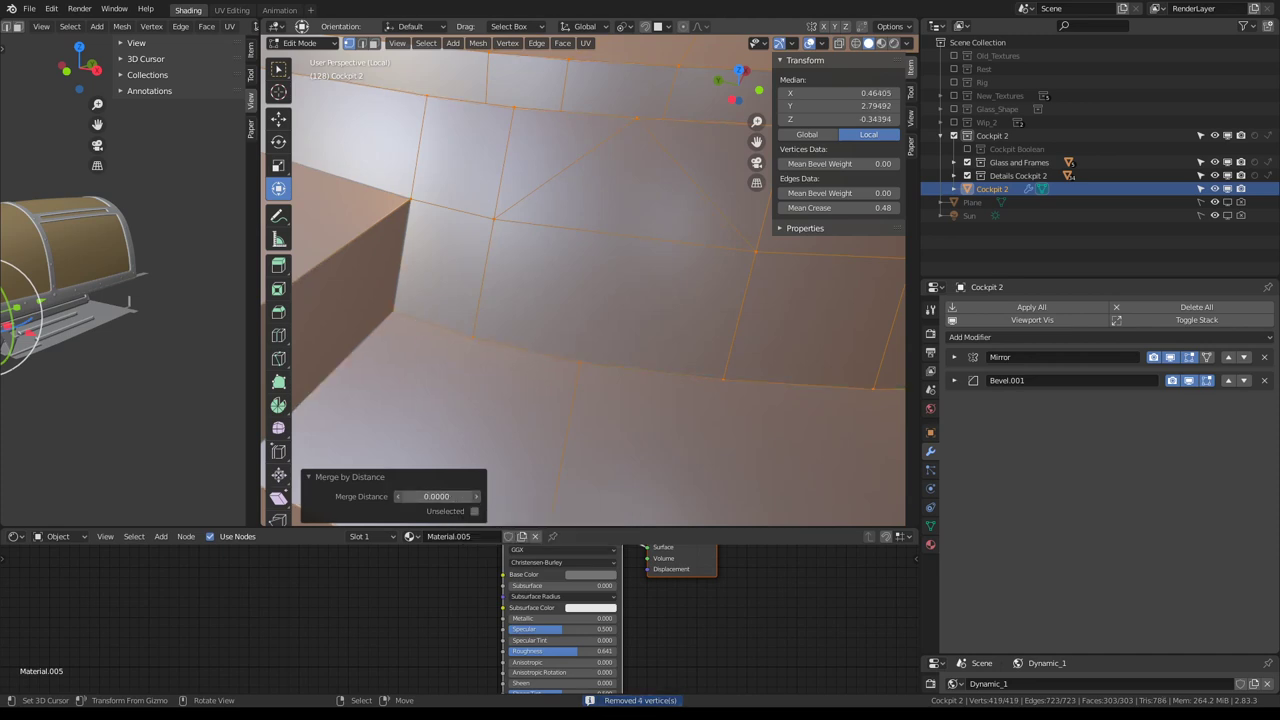
pyautogui.press('Return')
pyautogui.moveTo(502, 302)
pyautogui.mouseDown(button='middle')
pyautogui.moveTo(600, 245)
pyautogui.moveTo(580, 500)
pyautogui.mouseUp(button='middle')
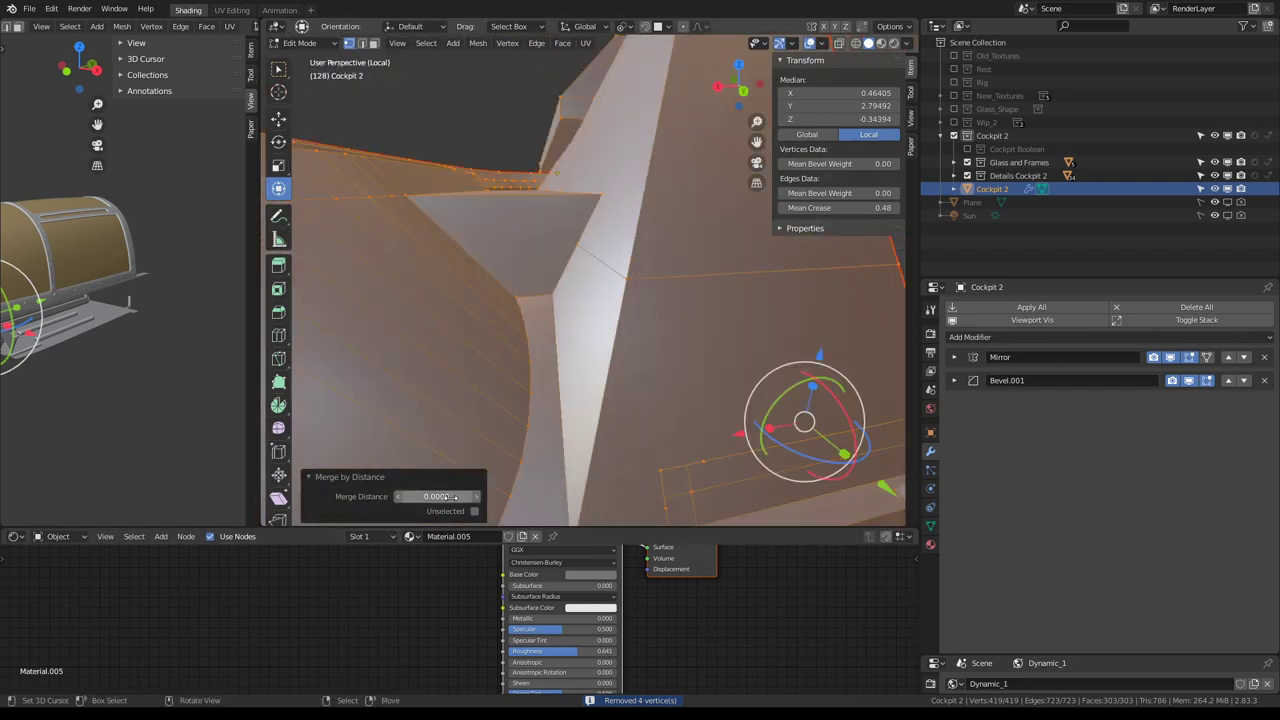
pyautogui.moveTo(644, 256)
pyautogui.mouseDown(button='middle')
pyautogui.moveTo(611, 244)
pyautogui.moveTo(532, 270)
pyautogui.moveTo(585, 212)
pyautogui.mouseUp(button='middle')
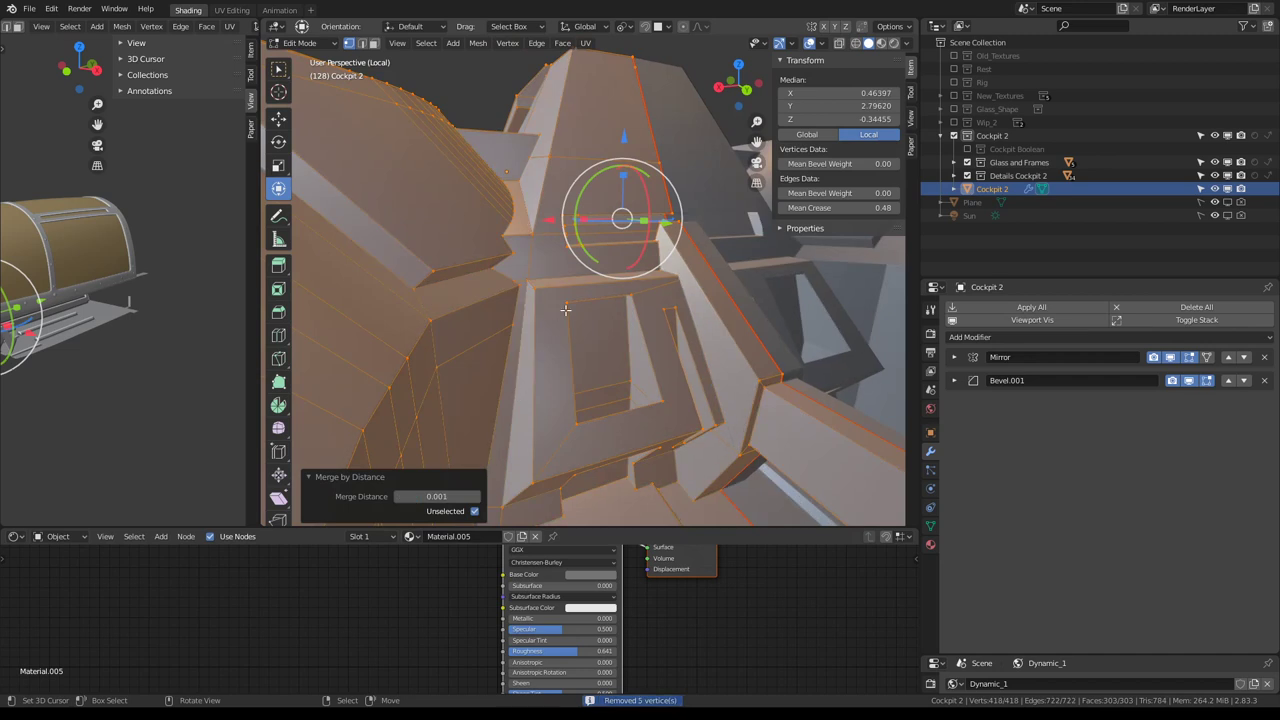
pyautogui.scroll(3, 565, 310)
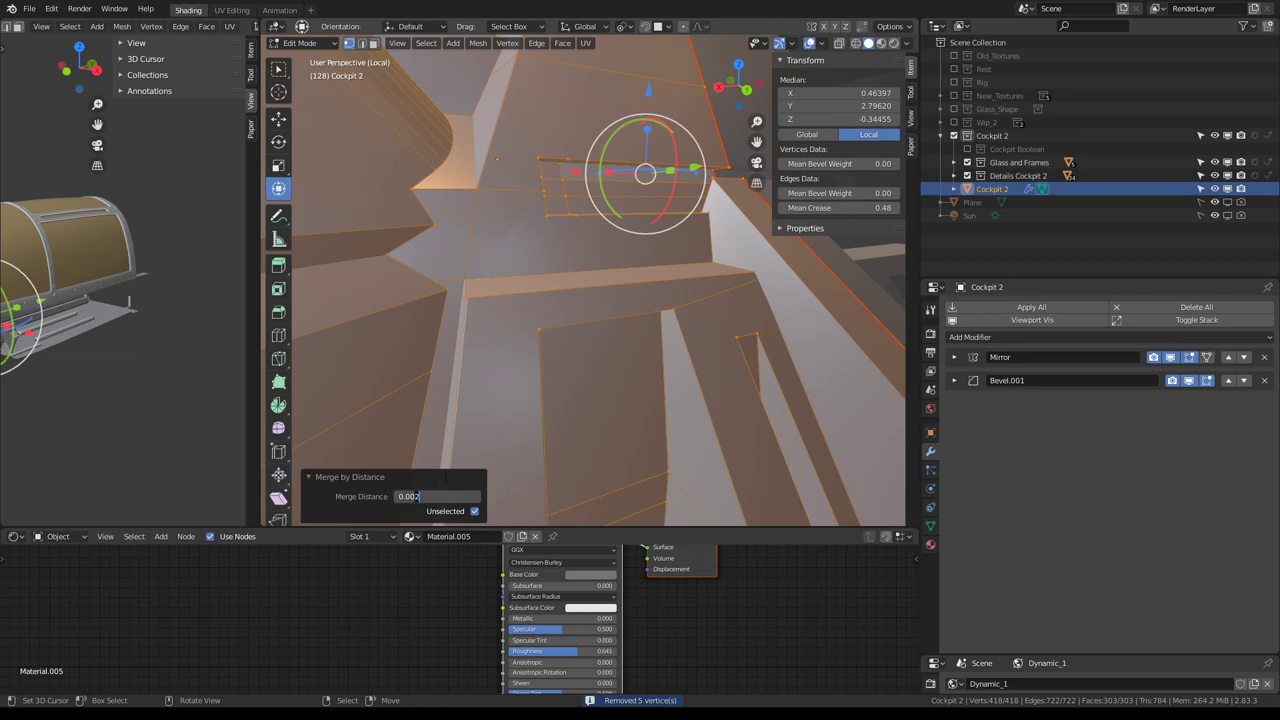
pyautogui.write('0.004')
pyautogui.press('Return')
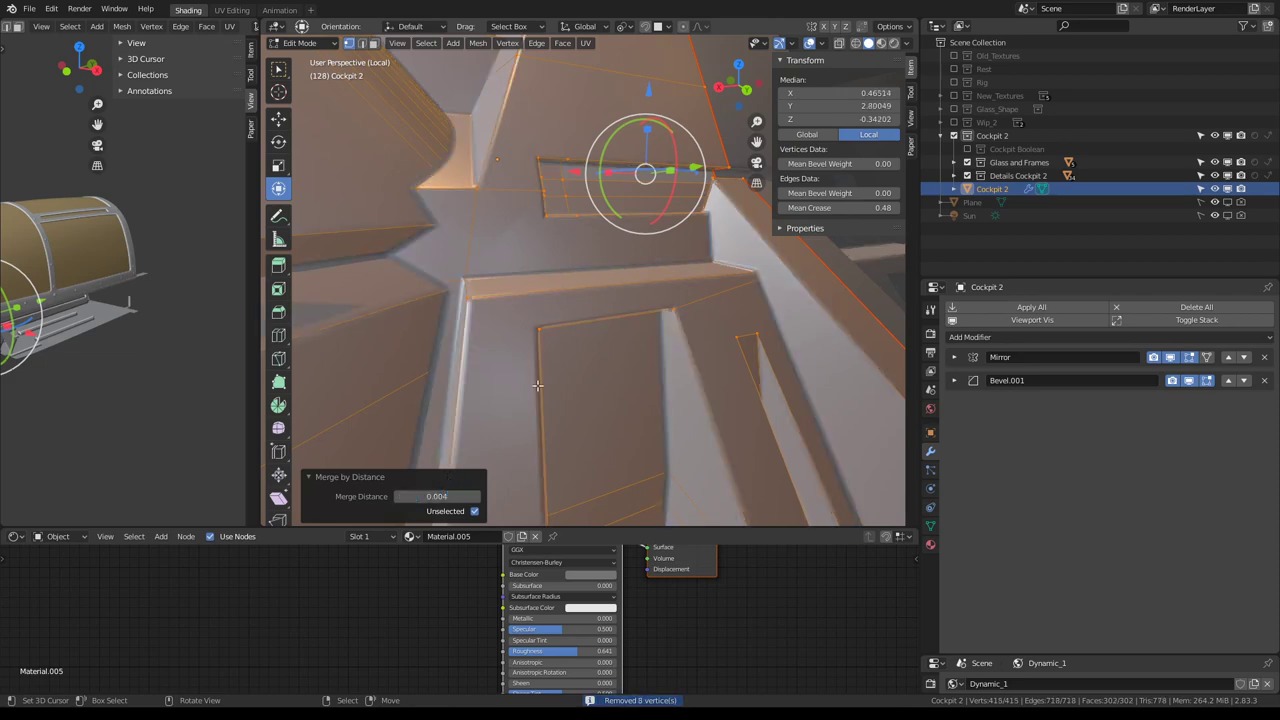
pyautogui.moveTo(537, 385); pyautogui.dragTo(503, 251, button='middle')
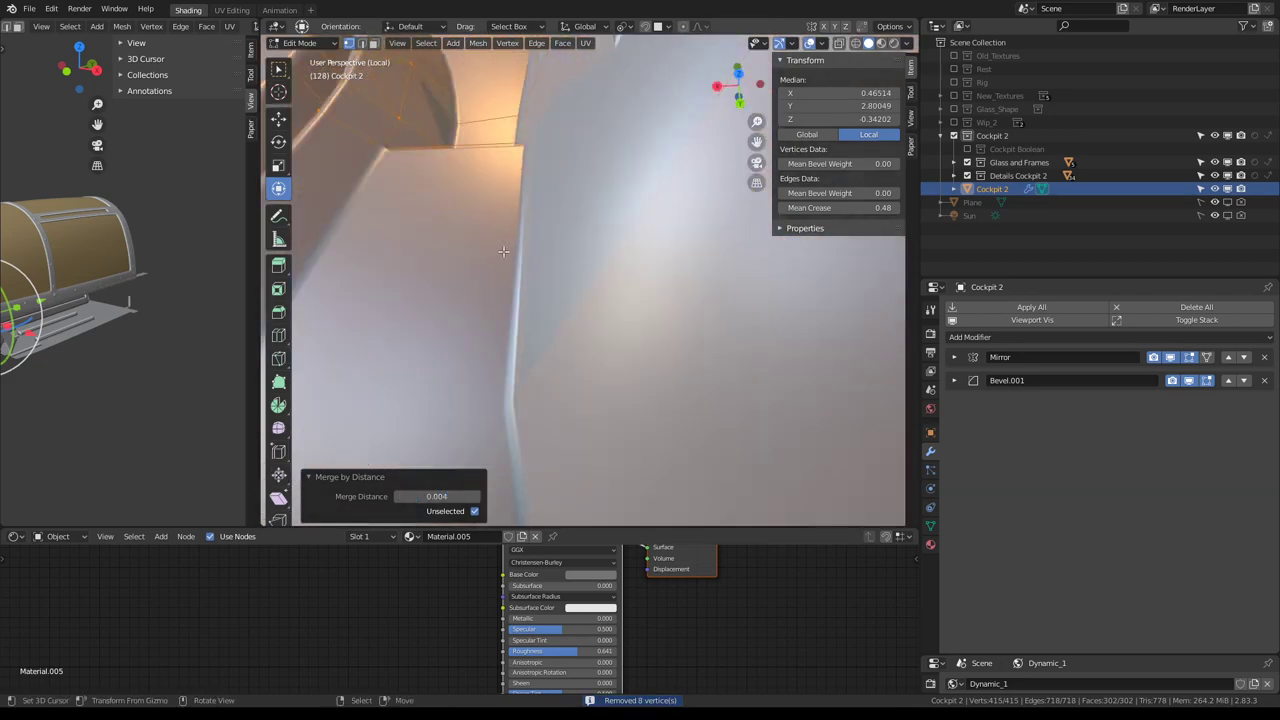
pyautogui.scroll(-5, 503, 251)
pyautogui.moveTo(503, 251)
pyautogui.mouseDown(button='middle')
pyautogui.moveTo(595, 223)
pyautogui.moveTo(587, 198)
pyautogui.mouseUp(button='middle')
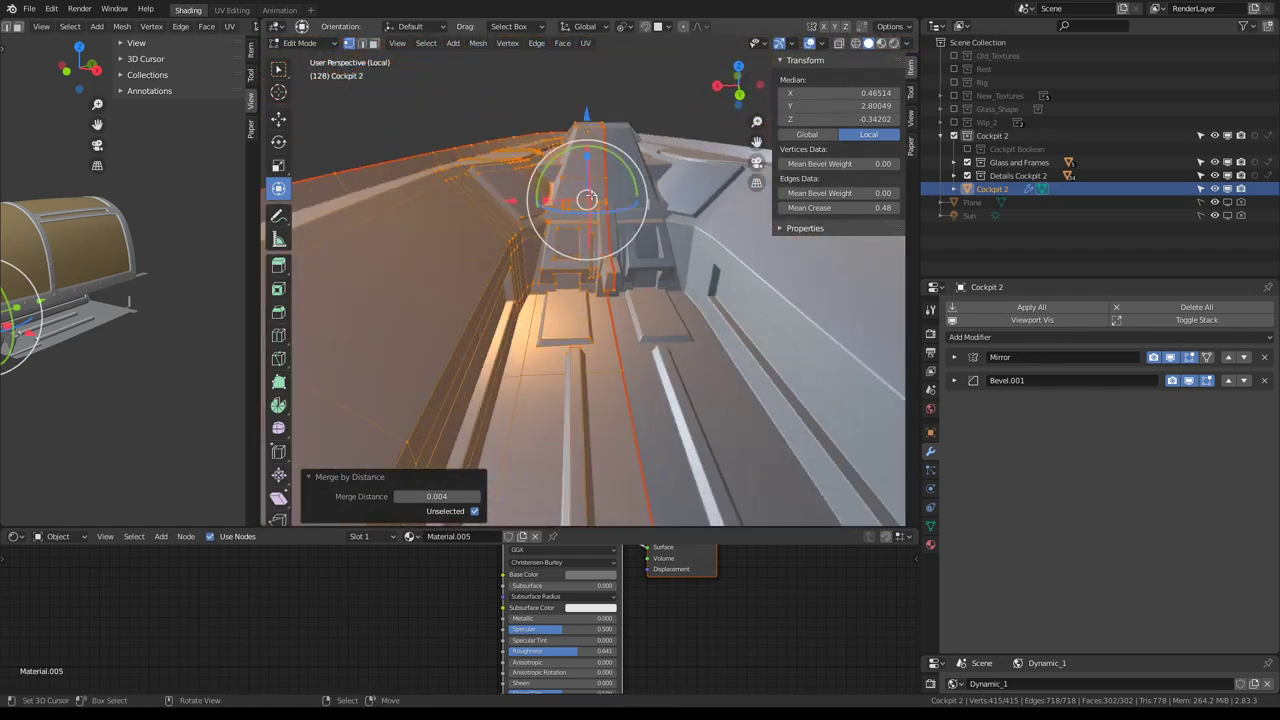
pyautogui.scroll(-4, 587, 198)
pyautogui.moveTo(587, 198)
pyautogui.mouseDown(button='middle')
pyautogui.moveTo(614, 268)
pyautogui.moveTo(538, 328)
pyautogui.moveTo(560, 277)
pyautogui.moveTo(529, 321)
pyautogui.mouseUp(button='middle')
pyautogui.press('Tab')
pyautogui.scroll(5, 614, 268)
pyautogui.press('Tab')
# Knife a new edge across the dashboard ledge and edge-slide it into place
pyautogui.click(484, 318)
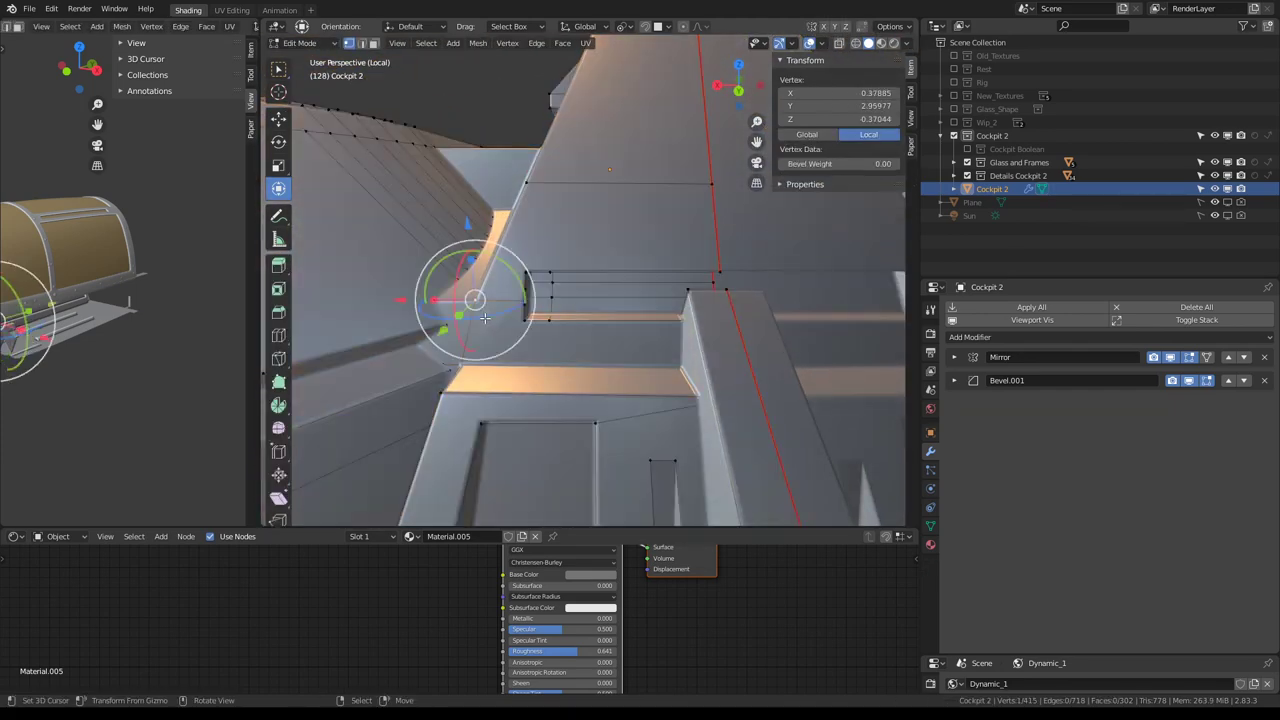
pyautogui.press('KP_Decimal')
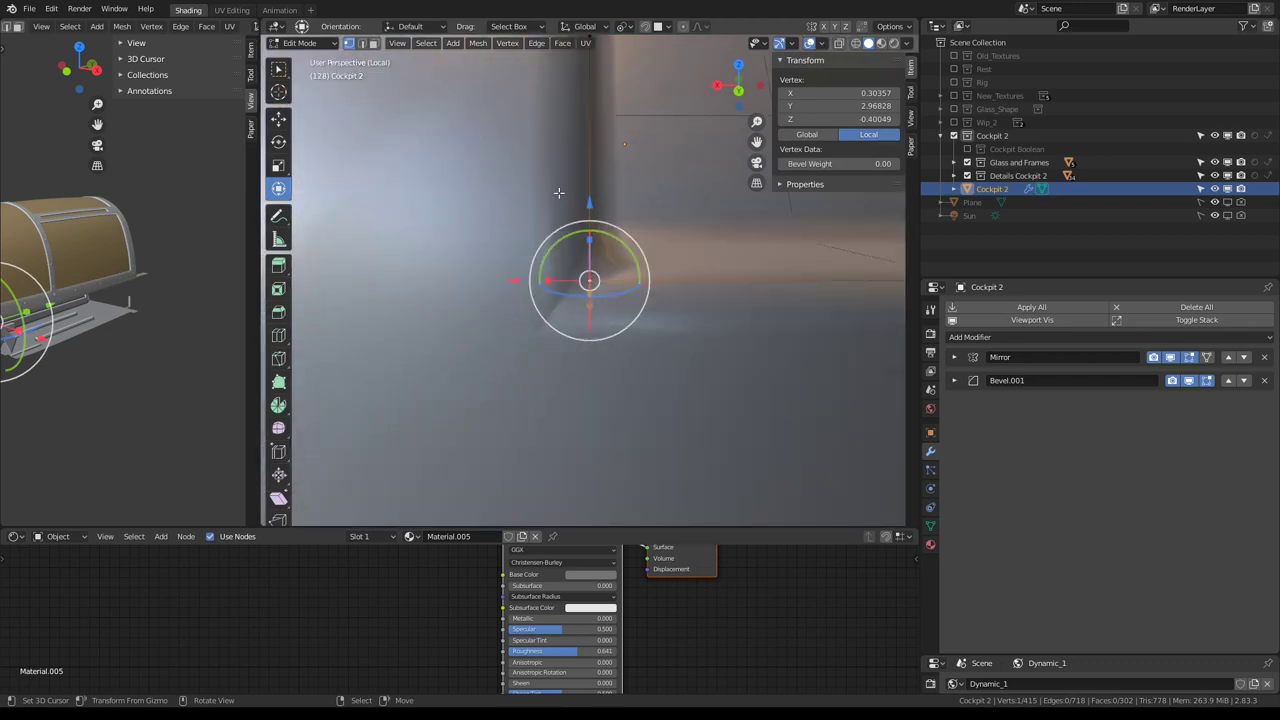
pyautogui.scroll(-3, 571, 318)
pyautogui.scroll(-2, 571, 318)
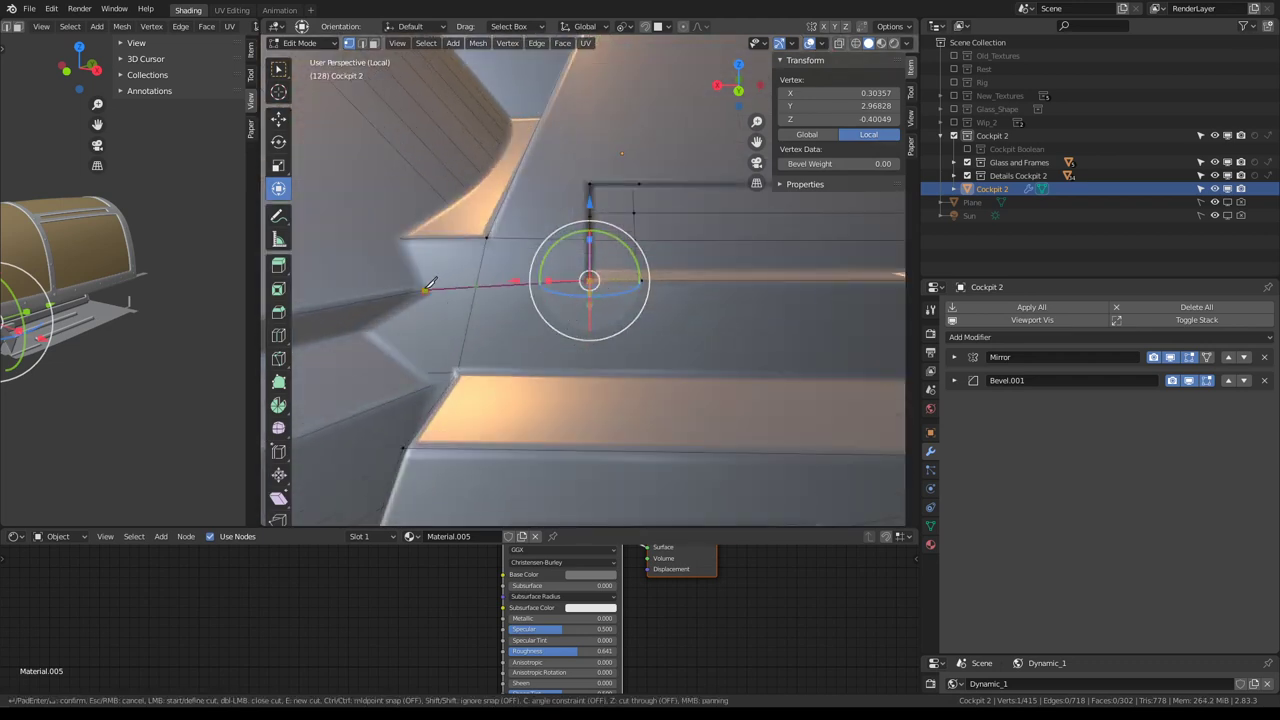
pyautogui.moveTo(418, 271)
pyautogui.mouseDown(button='middle')
pyautogui.moveTo(594, 298)
pyautogui.moveTo(530, 261)
pyautogui.moveTo(596, 240)
pyautogui.moveTo(613, 296)
pyautogui.moveTo(603, 242)
pyautogui.moveTo(696, 226)
pyautogui.moveTo(658, 289)
pyautogui.moveTo(628, 198)
pyautogui.moveTo(671, 309)
pyautogui.moveTo(417, 251)
pyautogui.moveTo(469, 304)
pyautogui.moveTo(581, 217)
pyautogui.mouseUp(button='middle')
pyautogui.press('Tab')
pyautogui.press('Tab')
pyautogui.press('Tab')
pyautogui.press('Tab')
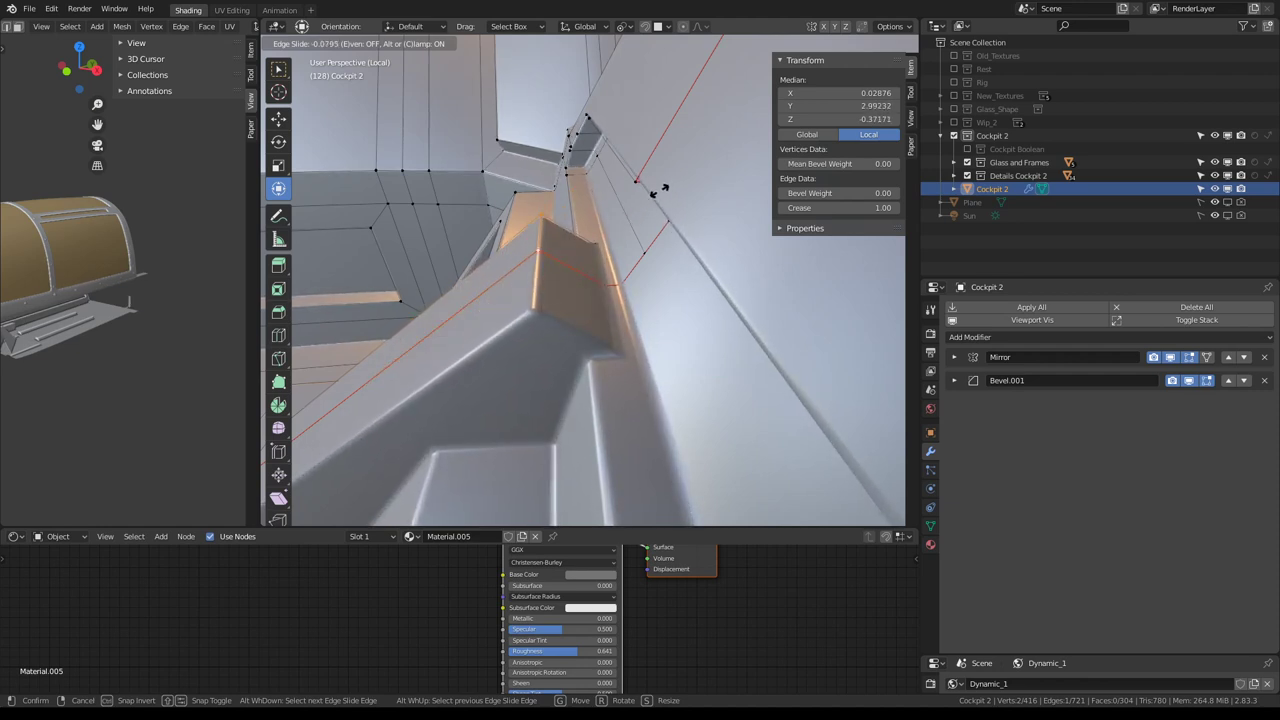
pyautogui.click(667, 188)
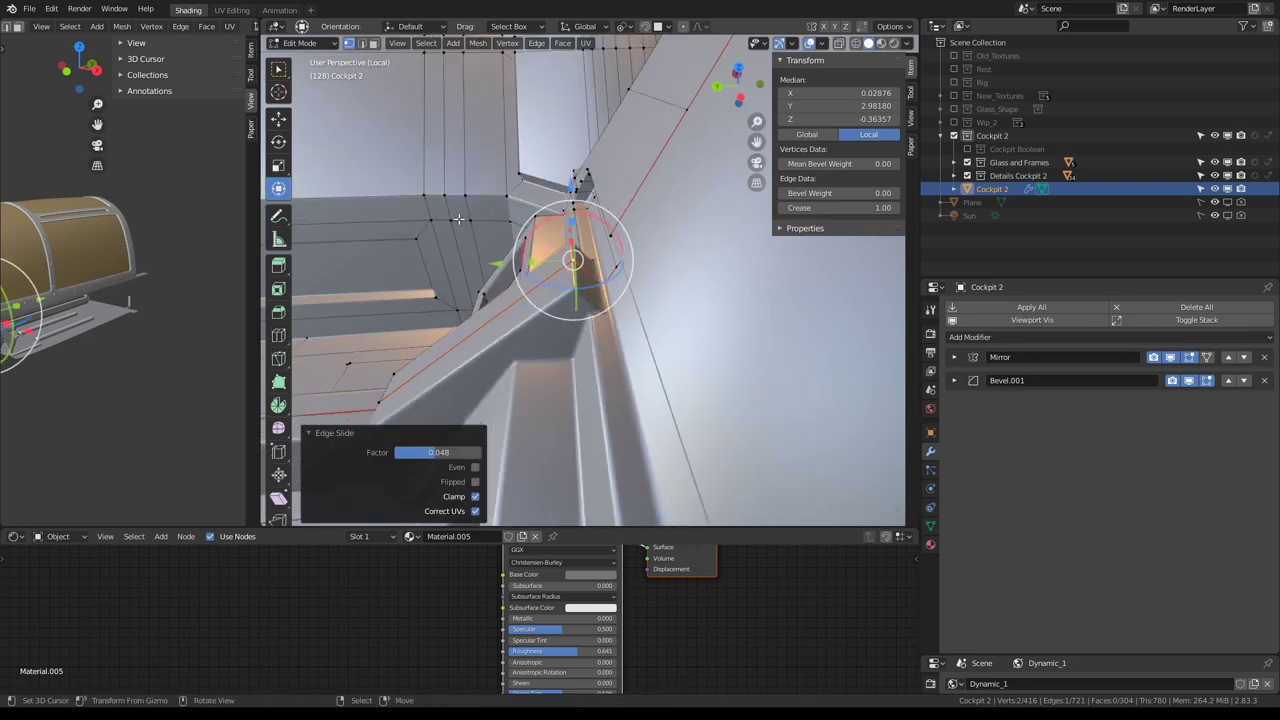
pyautogui.press('Tab')
pyautogui.moveTo(667, 188)
pyautogui.mouseDown(button='middle')
pyautogui.moveTo(672, 230)
pyautogui.moveTo(612, 253)
pyautogui.moveTo(574, 391)
pyautogui.moveTo(603, 223)
pyautogui.moveTo(687, 232)
pyautogui.moveTo(594, 248)
pyautogui.mouseUp(button='middle')
# Adjust a ledge corner vertex, then leave local view to show the whole cockpit
pyautogui.press('Tab')
pyautogui.click(598, 291)
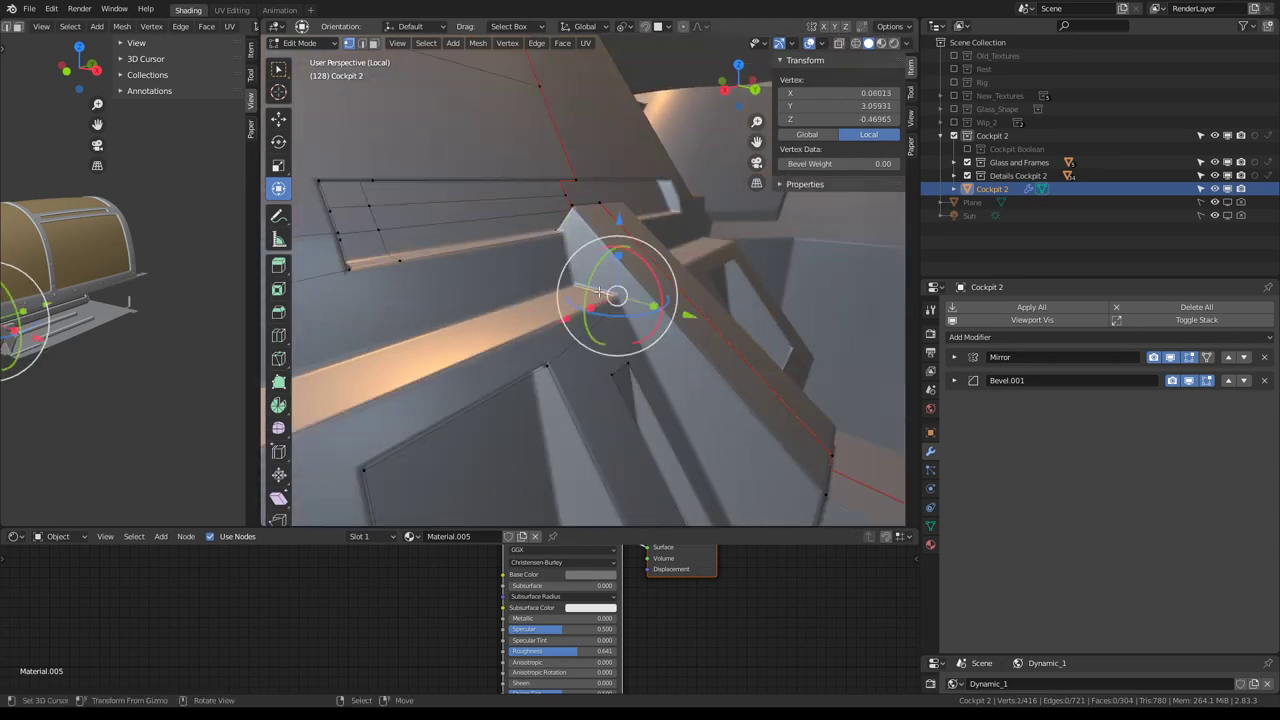
pyautogui.moveTo(645, 295)
pyautogui.mouseDown(button='middle')
pyautogui.moveTo(670, 300)
pyautogui.moveTo(600, 292)
pyautogui.moveTo(575, 230)
pyautogui.moveTo(524, 181)
pyautogui.moveTo(487, 187)
pyautogui.moveTo(676, 230)
pyautogui.mouseUp(button='middle')
pyautogui.press('Tab')
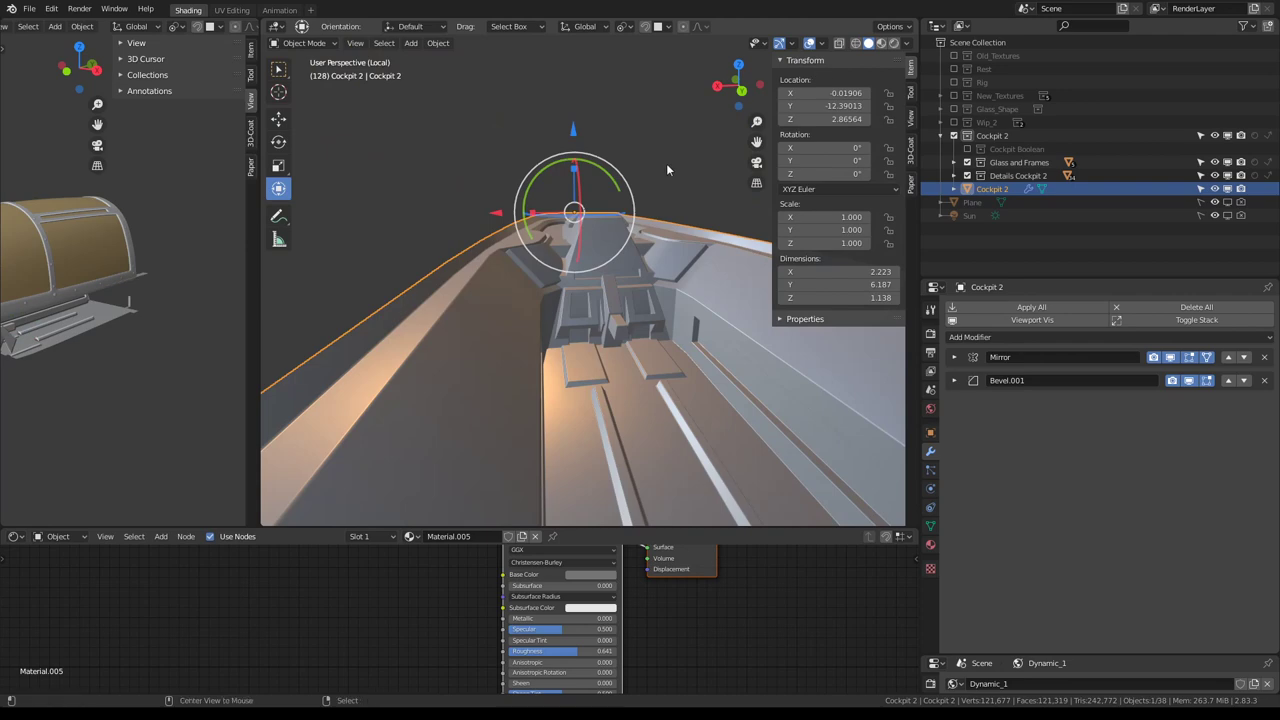
pyautogui.press('KP_Divide')
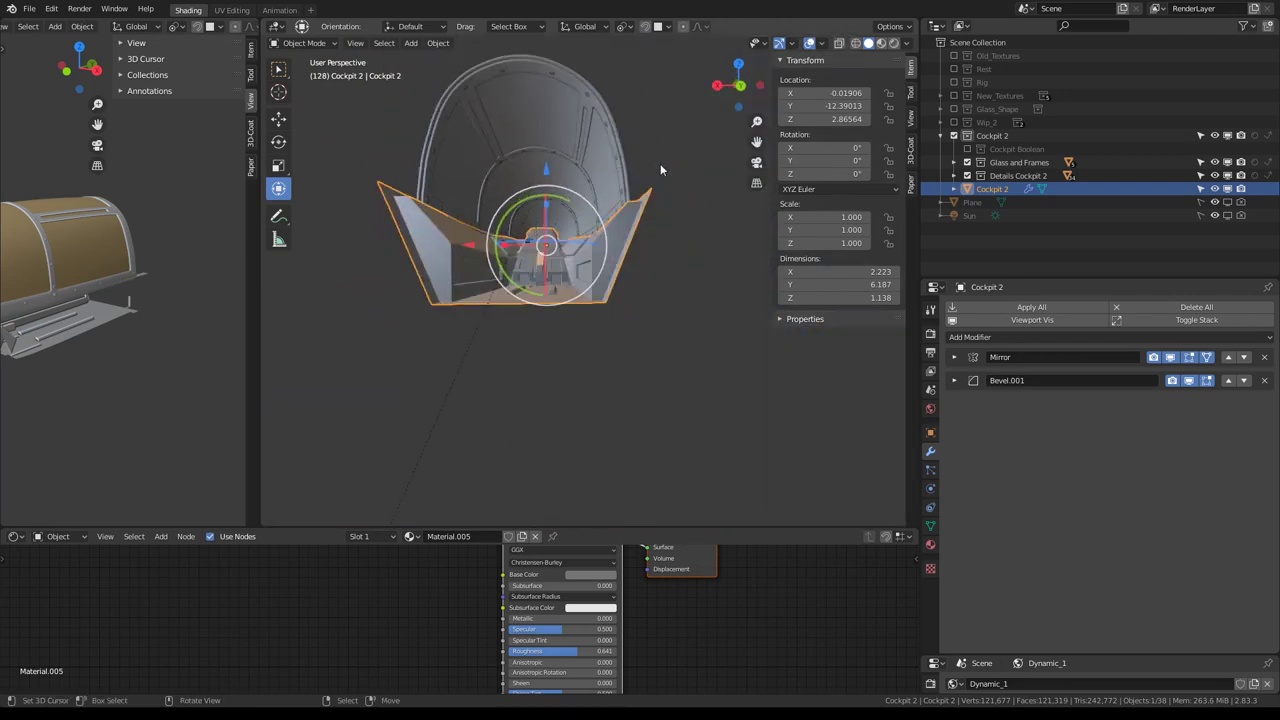
# Turn on surface snapping and move round button Circle.029 and red button Circle.028 onto the console
pyautogui.click(660, 163)
pyautogui.moveTo(660, 163)
pyautogui.mouseDown(button='middle')
pyautogui.moveTo(560, 199)
pyautogui.moveTo(591, 244)
pyautogui.moveTo(689, 162)
pyautogui.mouseUp(button='middle')
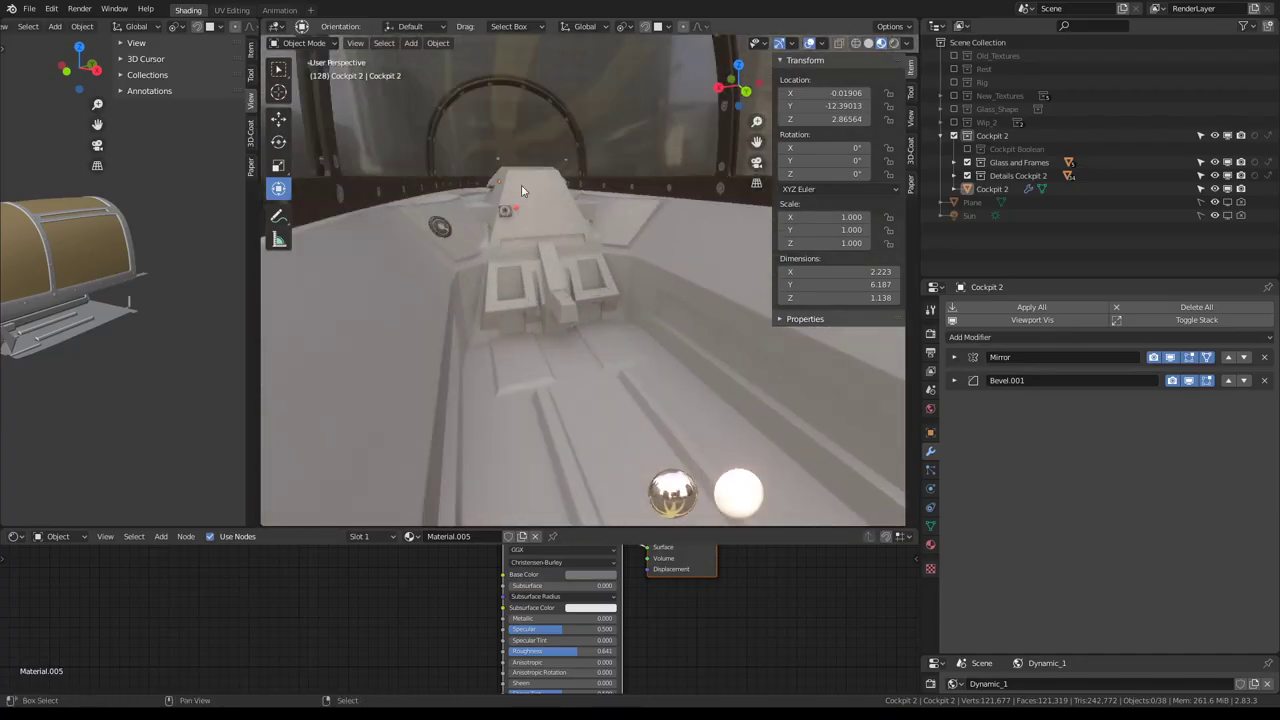
pyautogui.moveTo(669, 285)
pyautogui.mouseDown(button='middle')
pyautogui.moveTo(610, 255)
pyautogui.moveTo(509, 268)
pyautogui.moveTo(525, 331)
pyautogui.mouseUp(button='middle')
pyautogui.click(505, 272)
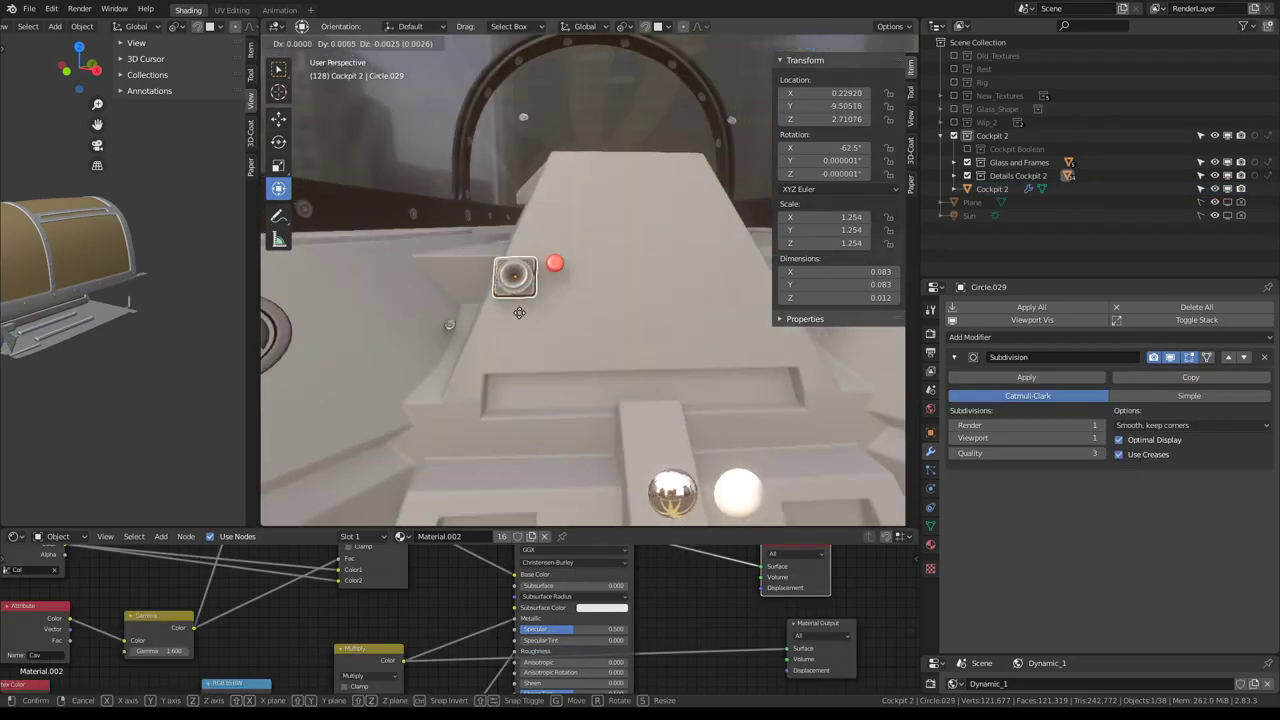
pyautogui.click(645, 25)
pyautogui.press('g')
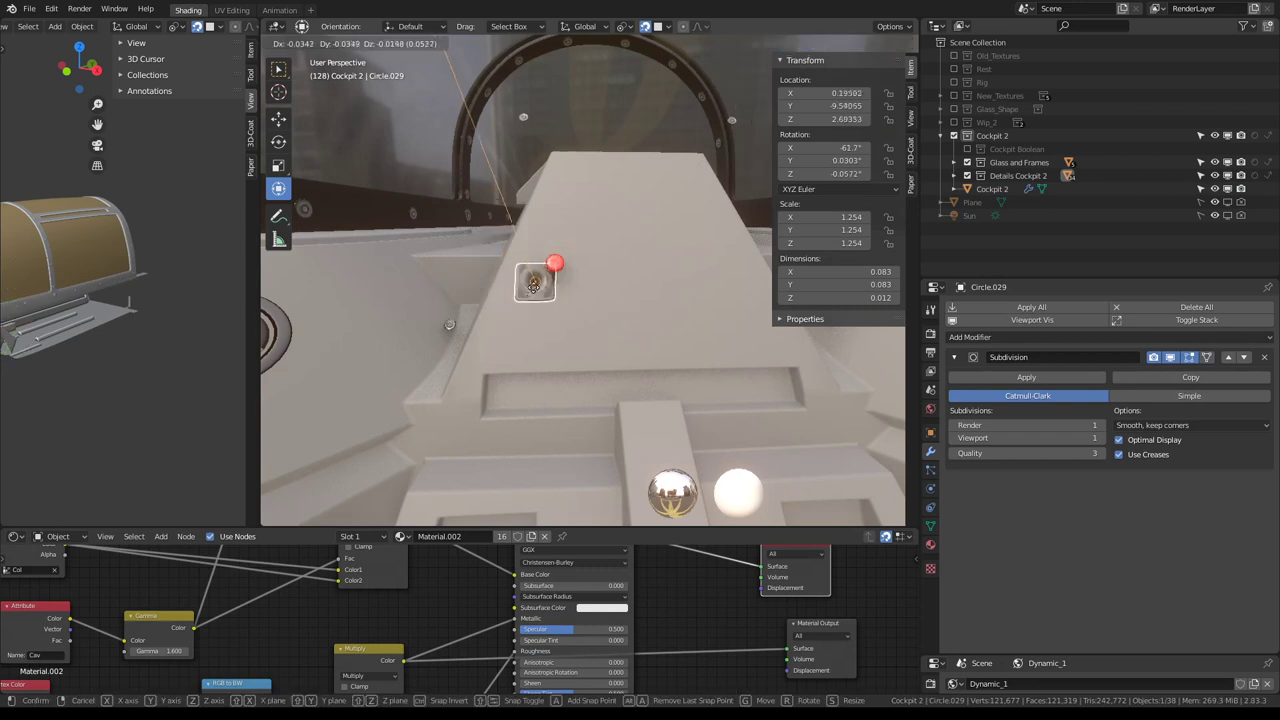
pyautogui.click(513, 333)
pyautogui.click(555, 263)
pyautogui.press('g')
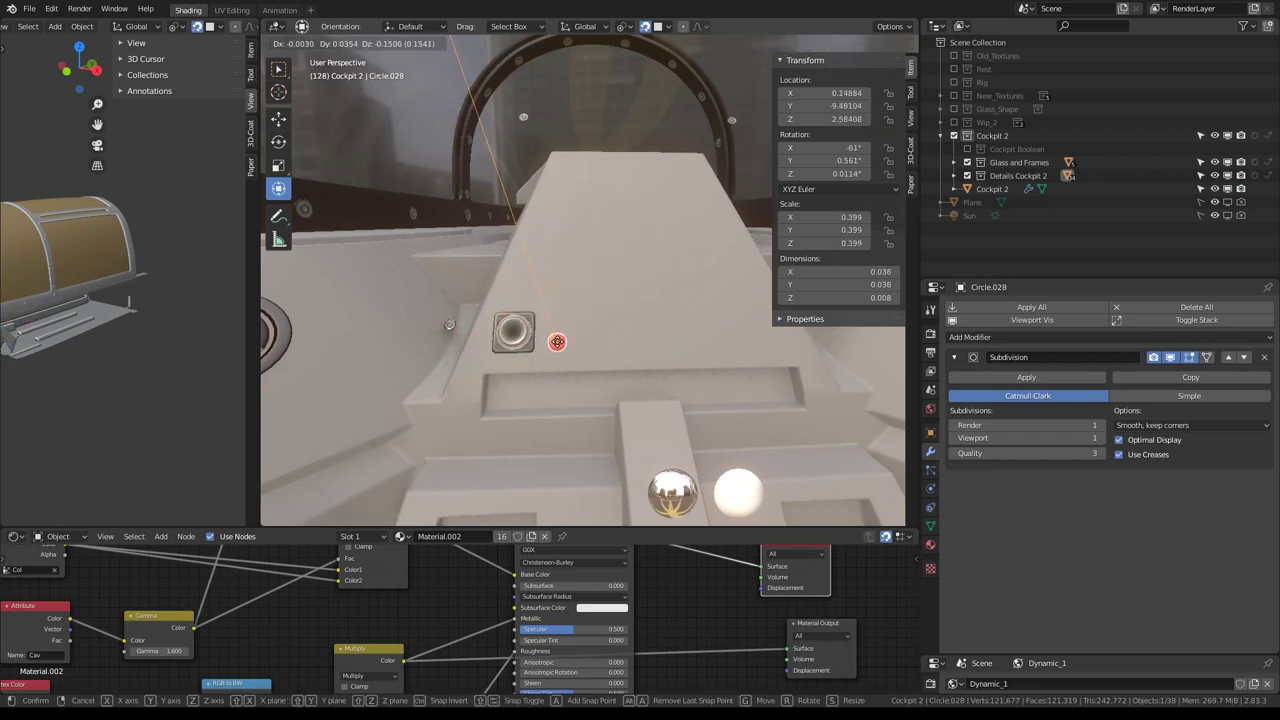
pyautogui.click(557, 333)
# Move details Circle.016, Circle.030 and bolt Circle.032 down onto the sloped console
pyautogui.click(450, 327)
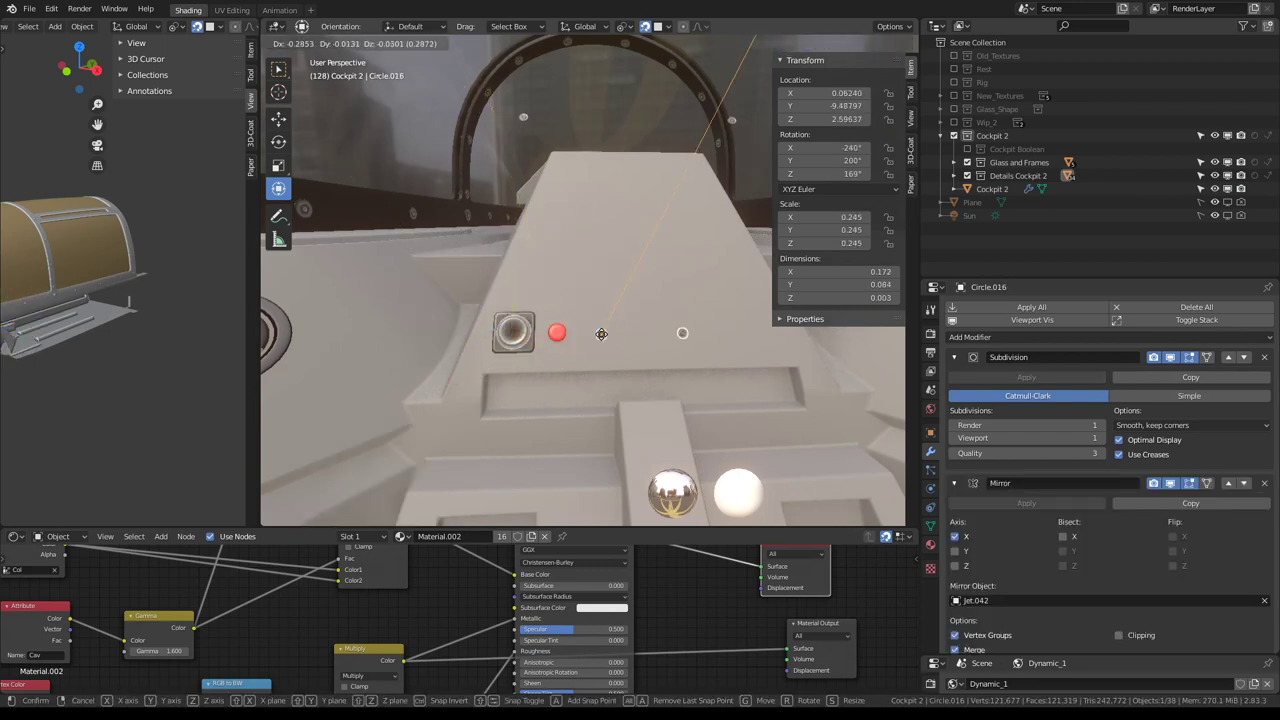
pyautogui.click(631, 418)
pyautogui.moveTo(631, 418); pyautogui.dragTo(588, 188, button='middle')
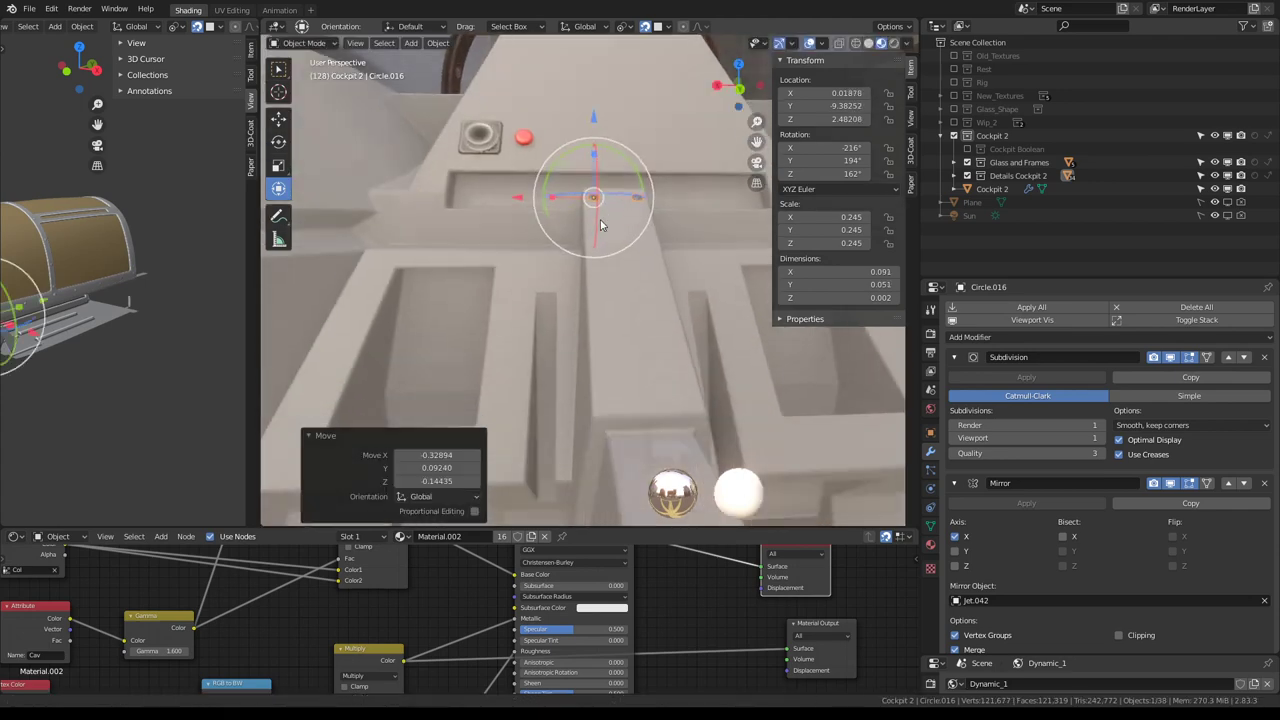
pyautogui.click(597, 193)
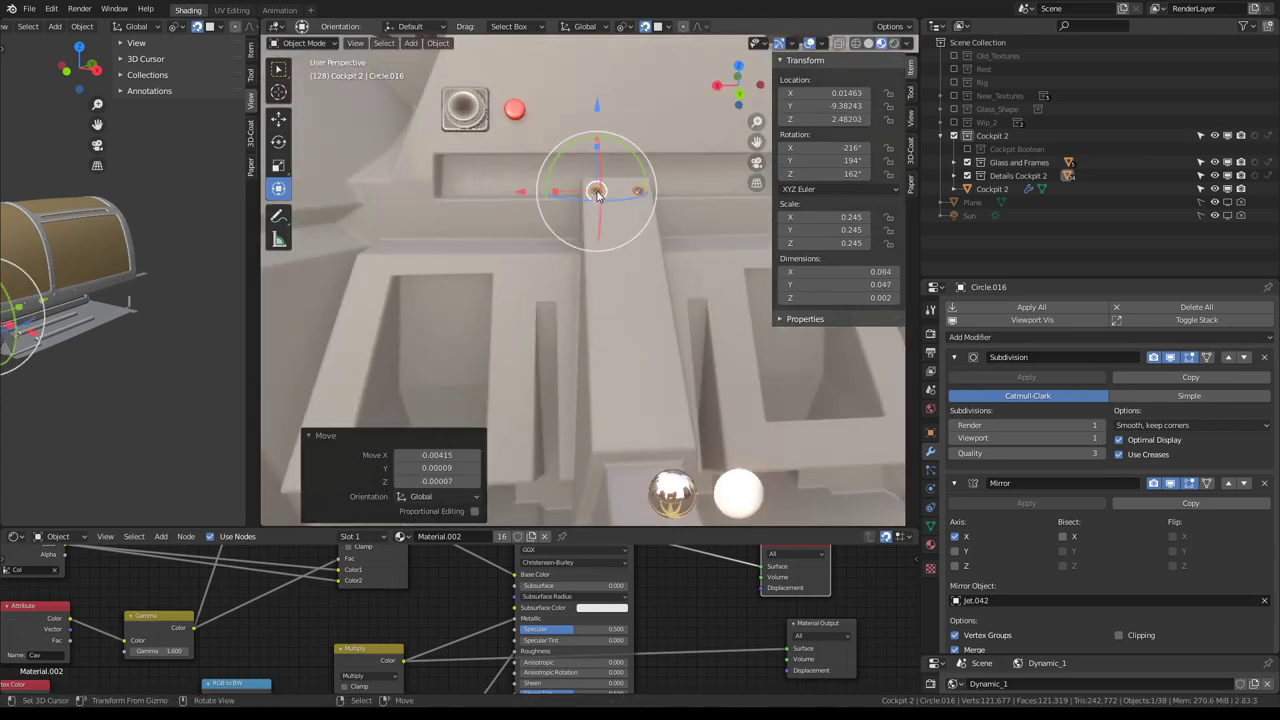
pyautogui.moveTo(612, 432)
pyautogui.mouseDown(button='middle')
pyautogui.moveTo(595, 277)
pyautogui.moveTo(513, 244)
pyautogui.moveTo(572, 248)
pyautogui.moveTo(425, 241)
pyautogui.mouseUp(button='middle')
pyautogui.click(450, 245)
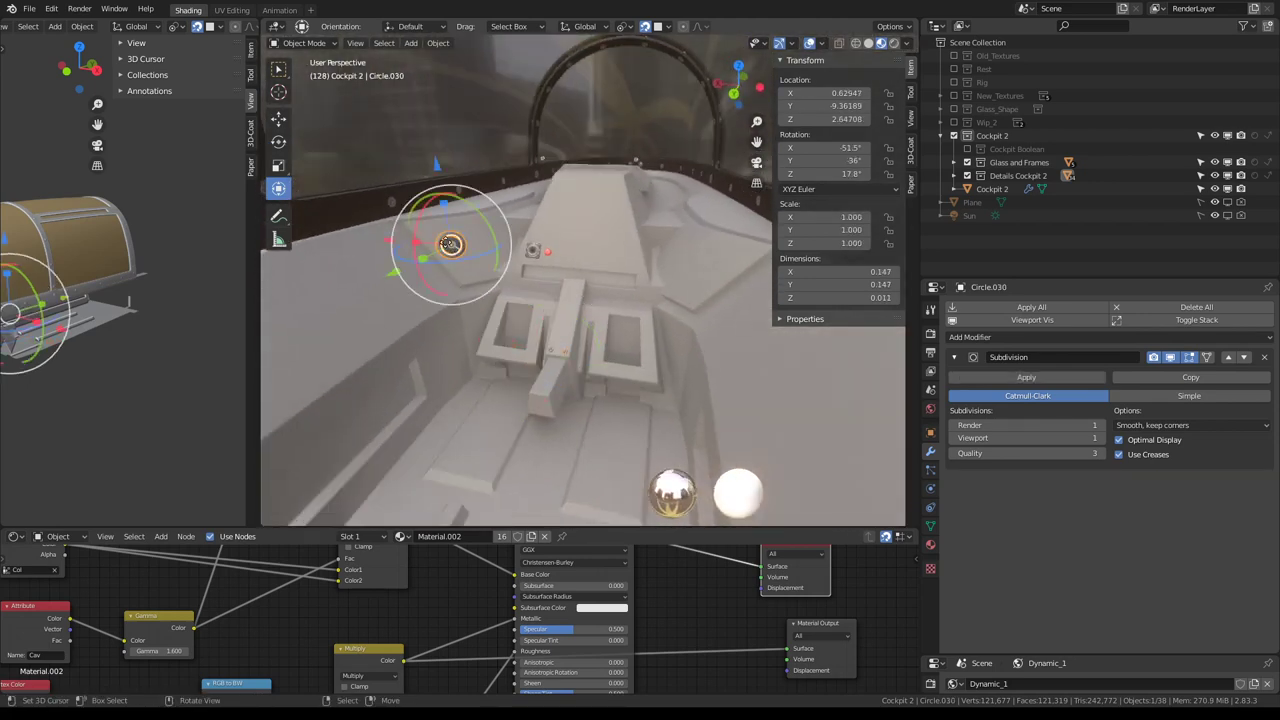
pyautogui.press('Return')
pyautogui.moveTo(581, 231)
pyautogui.mouseDown(button='middle')
pyautogui.moveTo(598, 257)
pyautogui.moveTo(577, 320)
pyautogui.mouseUp(button='middle')
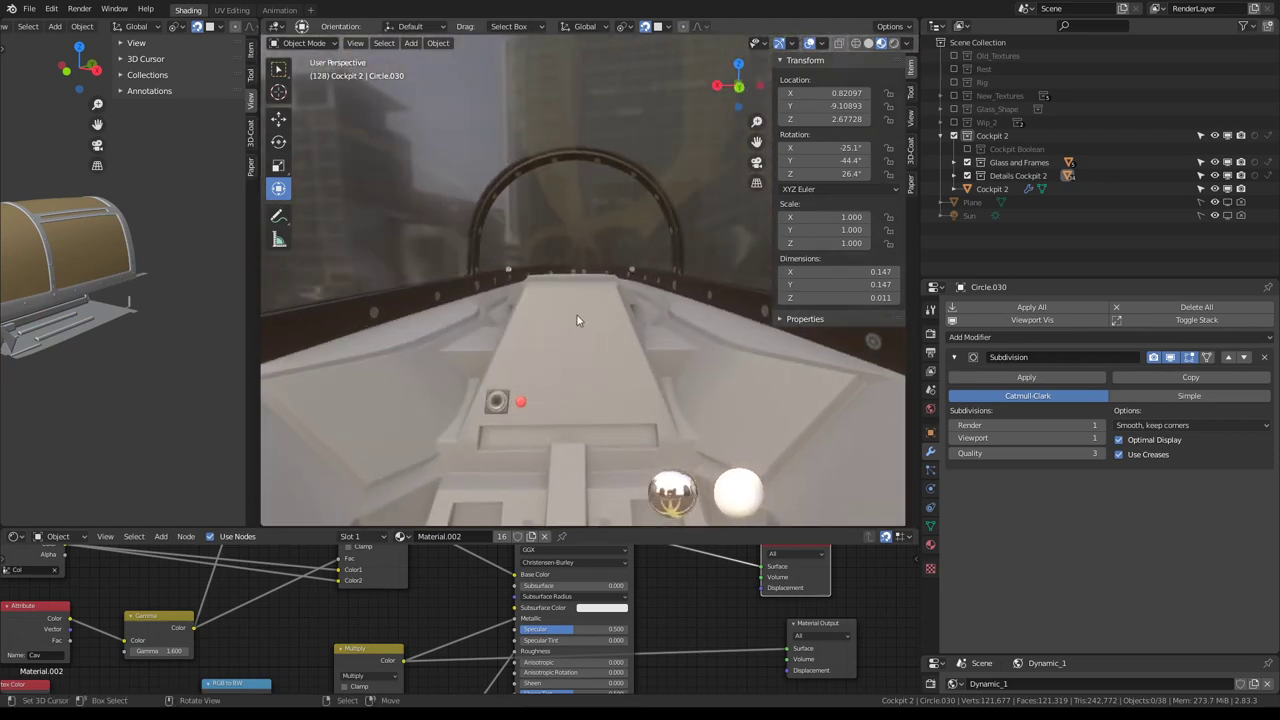
pyautogui.click(505, 268)
pyautogui.scroll(2, 505, 268)
pyautogui.hotkey('shift', 'd')
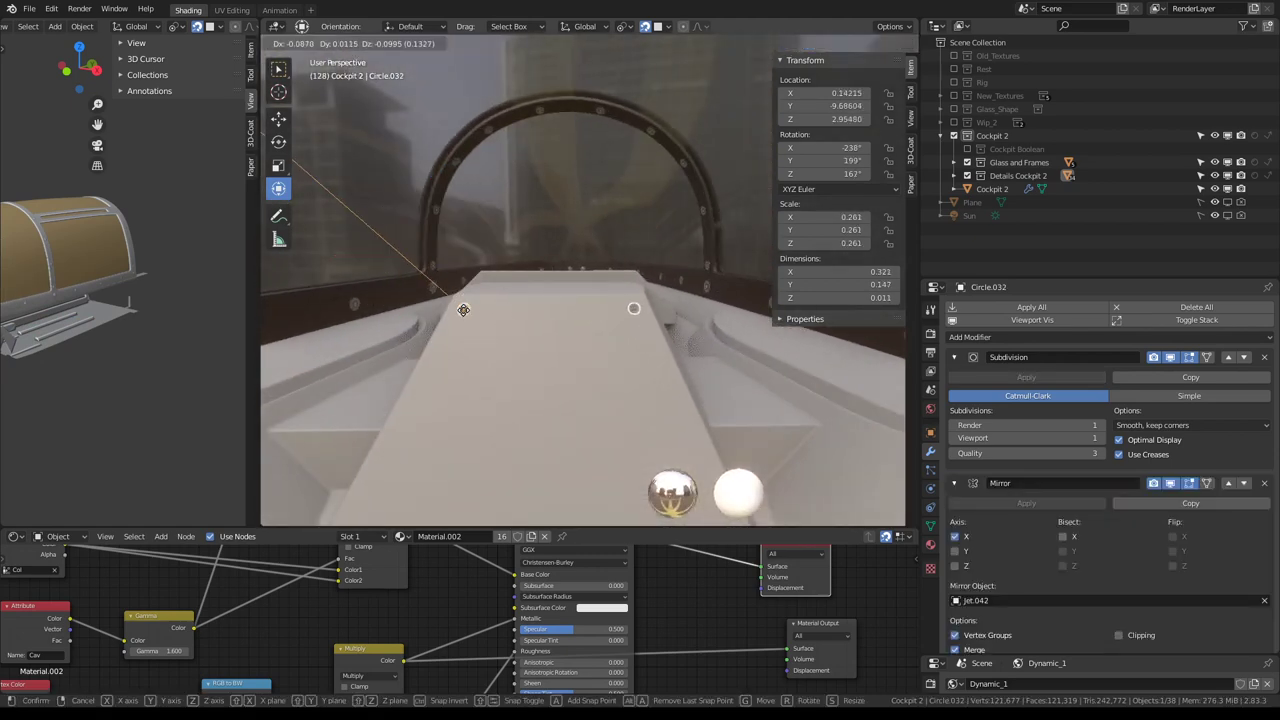
pyautogui.press('Return')
pyautogui.moveTo(462, 308)
pyautogui.mouseDown(button='middle')
pyautogui.moveTo(624, 303)
pyautogui.moveTo(625, 257)
pyautogui.moveTo(683, 270)
pyautogui.moveTo(627, 280)
pyautogui.moveTo(591, 260)
pyautogui.moveTo(695, 294)
pyautogui.moveTo(658, 256)
pyautogui.moveTo(691, 274)
pyautogui.moveTo(689, 260)
pyautogui.moveTo(659, 260)
pyautogui.moveTo(604, 291)
pyautogui.moveTo(721, 298)
pyautogui.moveTo(531, 257)
pyautogui.moveTo(484, 280)
pyautogui.moveTo(549, 290)
pyautogui.moveTo(517, 268)
pyautogui.moveTo(640, 259)
pyautogui.moveTo(574, 313)
pyautogui.moveTo(700, 333)
pyautogui.moveTo(612, 303)
pyautogui.moveTo(640, 292)
pyautogui.mouseUp(button='middle')
# Select Cockpit 2 and expand, then collapse, its Bevel.001 modifier settings
pyautogui.click(576, 314)
pyautogui.press('Tab')
pyautogui.press('Tab')
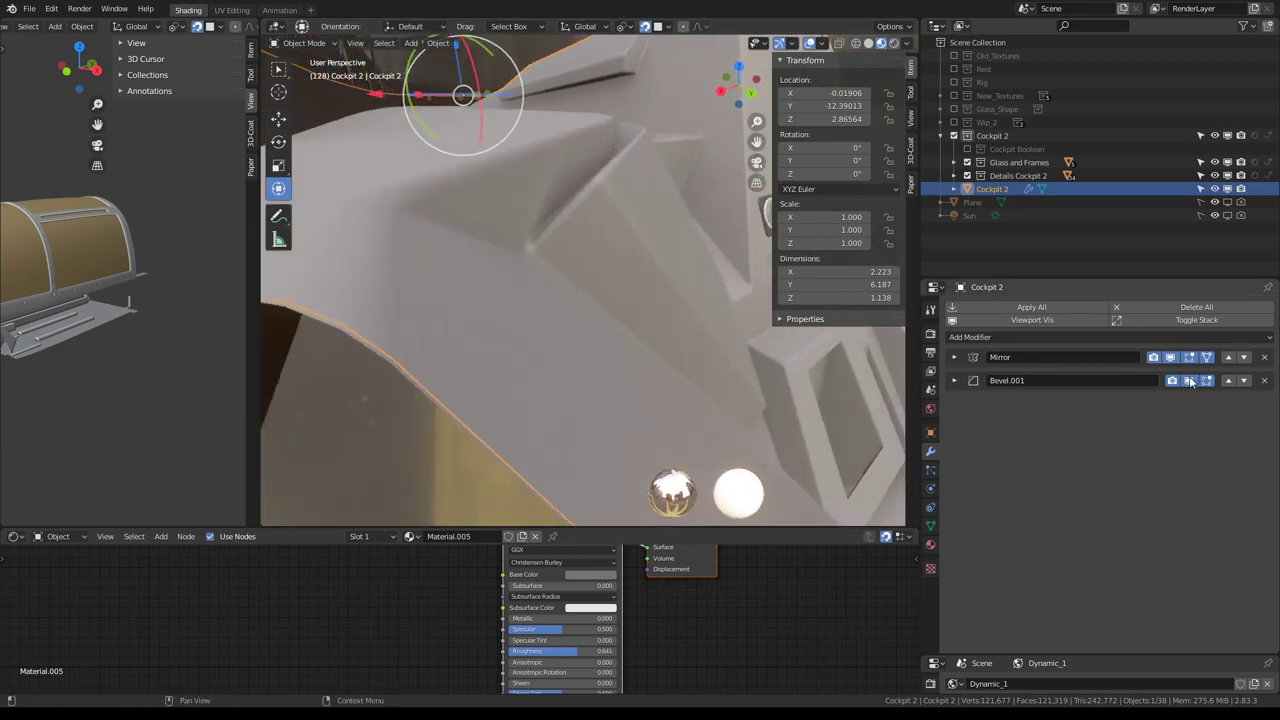
pyautogui.click(970, 383)
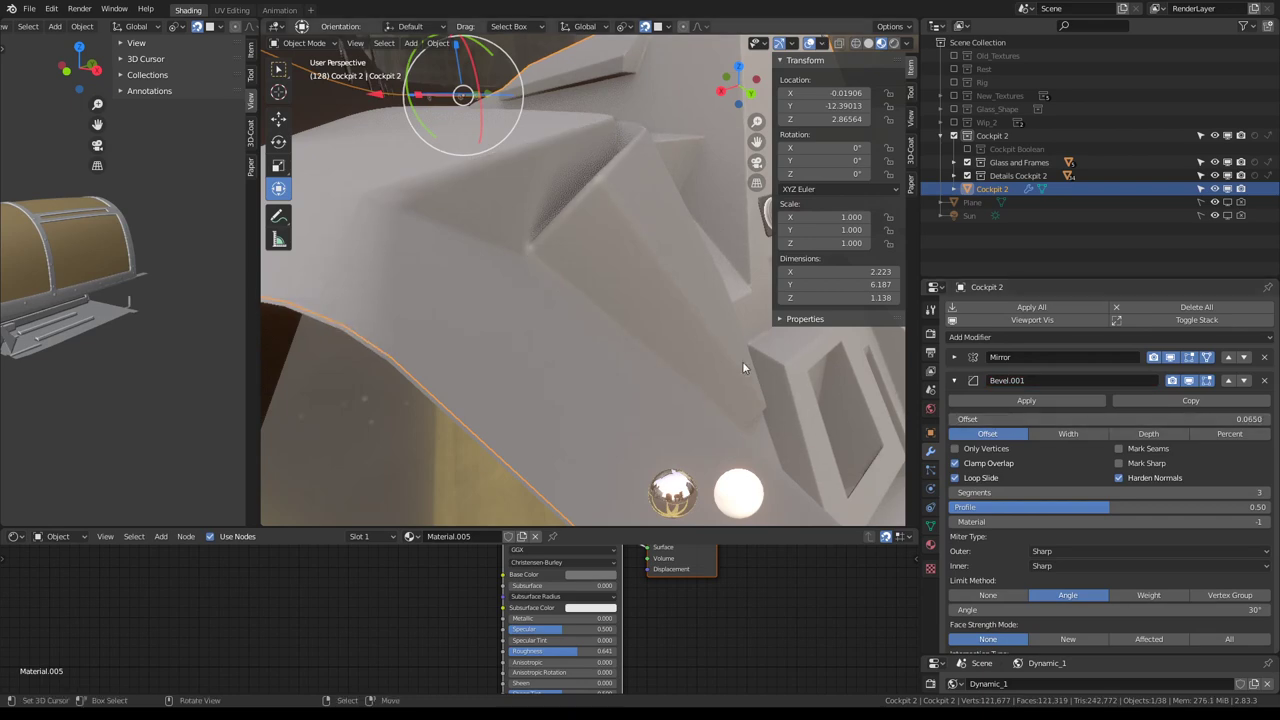
pyautogui.moveTo(742, 361); pyautogui.dragTo(514, 197, button='middle')
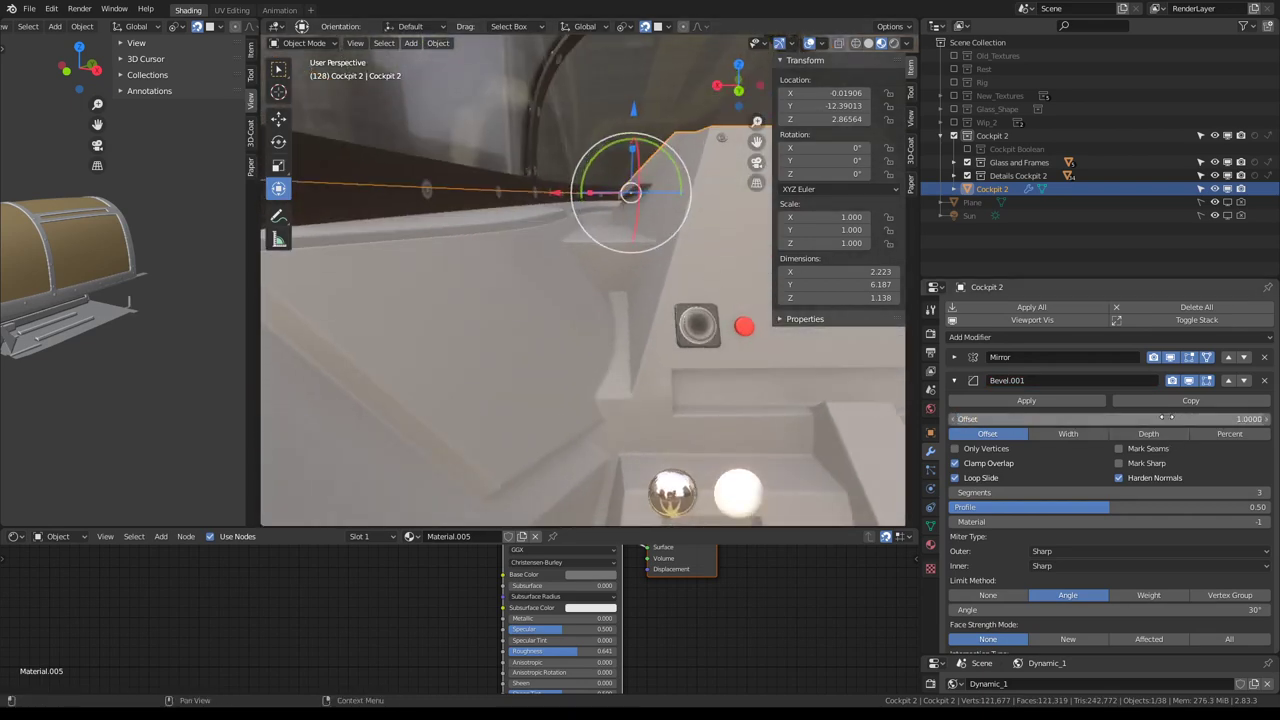
pyautogui.click(977, 380)
pyautogui.moveTo(690, 330)
pyautogui.mouseDown(button='middle')
pyautogui.moveTo(516, 233)
pyautogui.moveTo(686, 291)
pyautogui.mouseUp(button='middle')
# Edge-slide the edge path along the console lip into line
pyautogui.press('Tab')
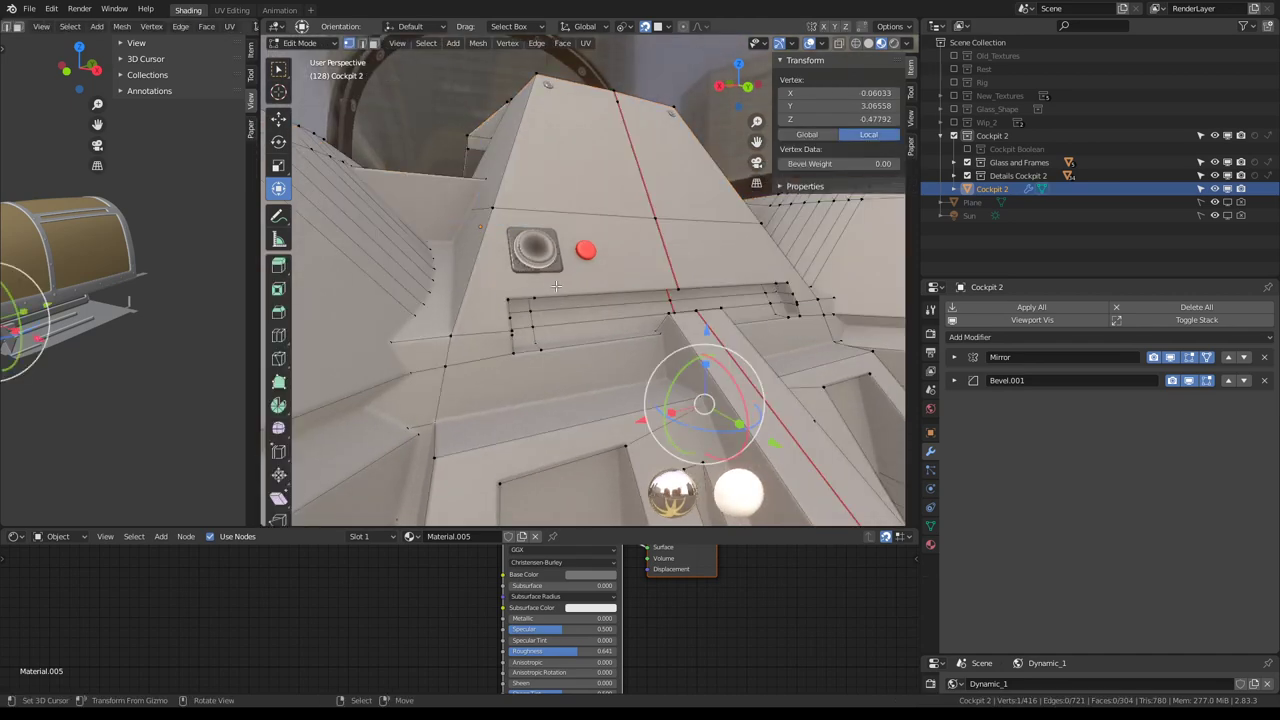
pyautogui.click(507, 296)
pyautogui.moveTo(507, 296)
pyautogui.mouseDown(button='middle')
pyautogui.moveTo(570, 270)
pyautogui.moveTo(640, 280)
pyautogui.mouseUp(button='middle')
pyautogui.keyDown('ctrl'); pyautogui.click(695, 280); pyautogui.keyUp('ctrl')
pyautogui.press('g')
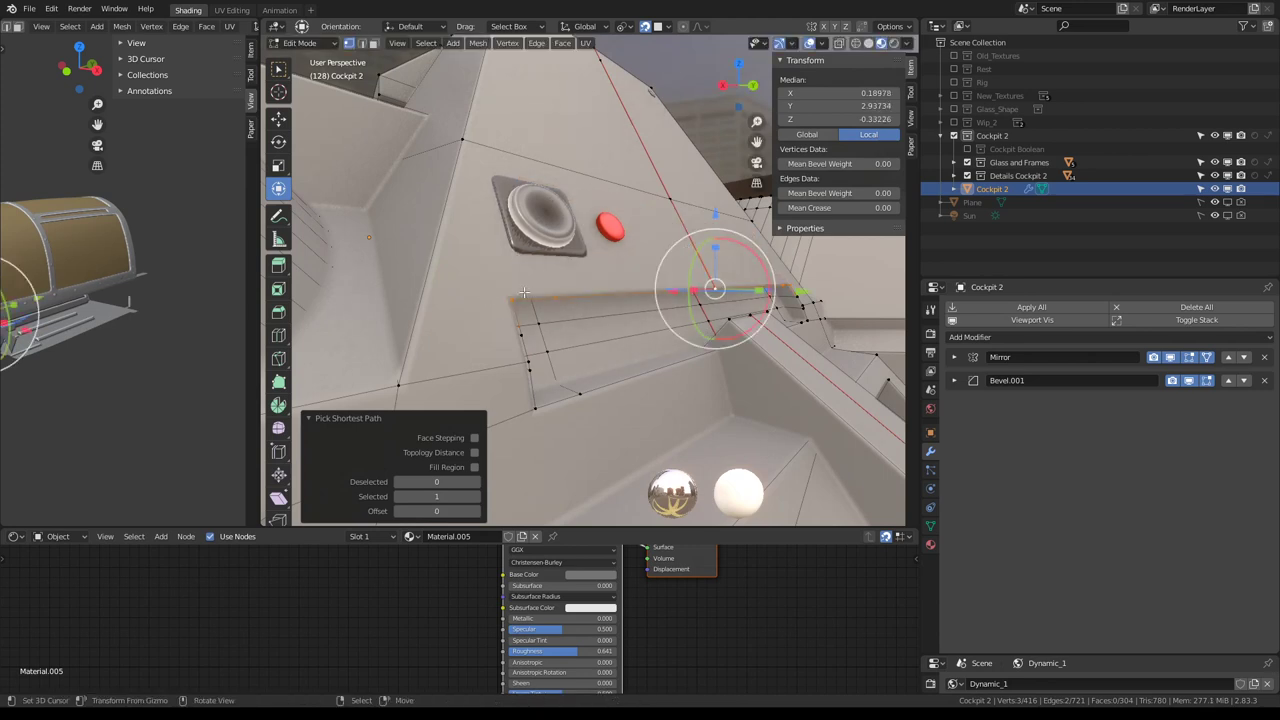
pyautogui.moveTo(714, 286); pyautogui.dragTo(541, 251, button='middle')
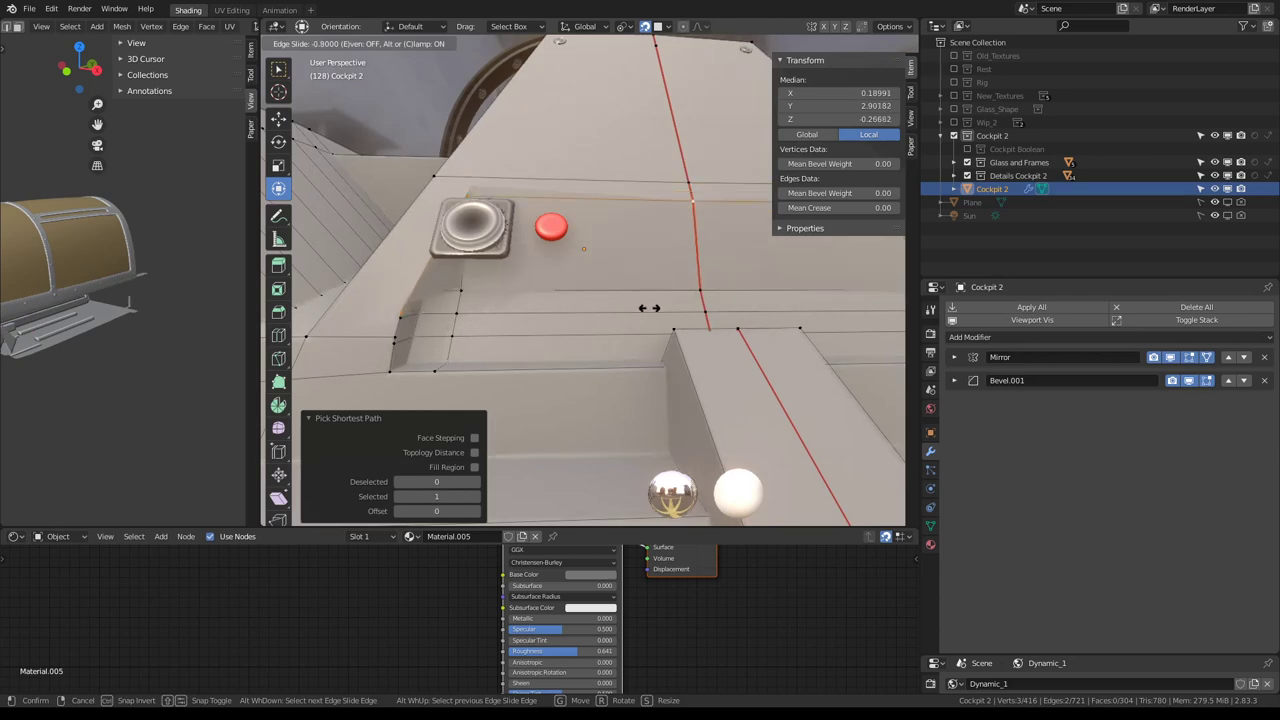
pyautogui.click(636, 347)
pyautogui.moveTo(636, 347)
pyautogui.mouseDown(button='middle')
pyautogui.moveTo(618, 246)
pyautogui.moveTo(608, 287)
pyautogui.moveTo(691, 249)
pyautogui.moveTo(700, 270)
pyautogui.moveTo(575, 283)
pyautogui.mouseUp(button='middle')
pyautogui.press('Tab')
# Adjust the small round button Circle.032, then return to editing Cockpit 2
pyautogui.click(598, 163)
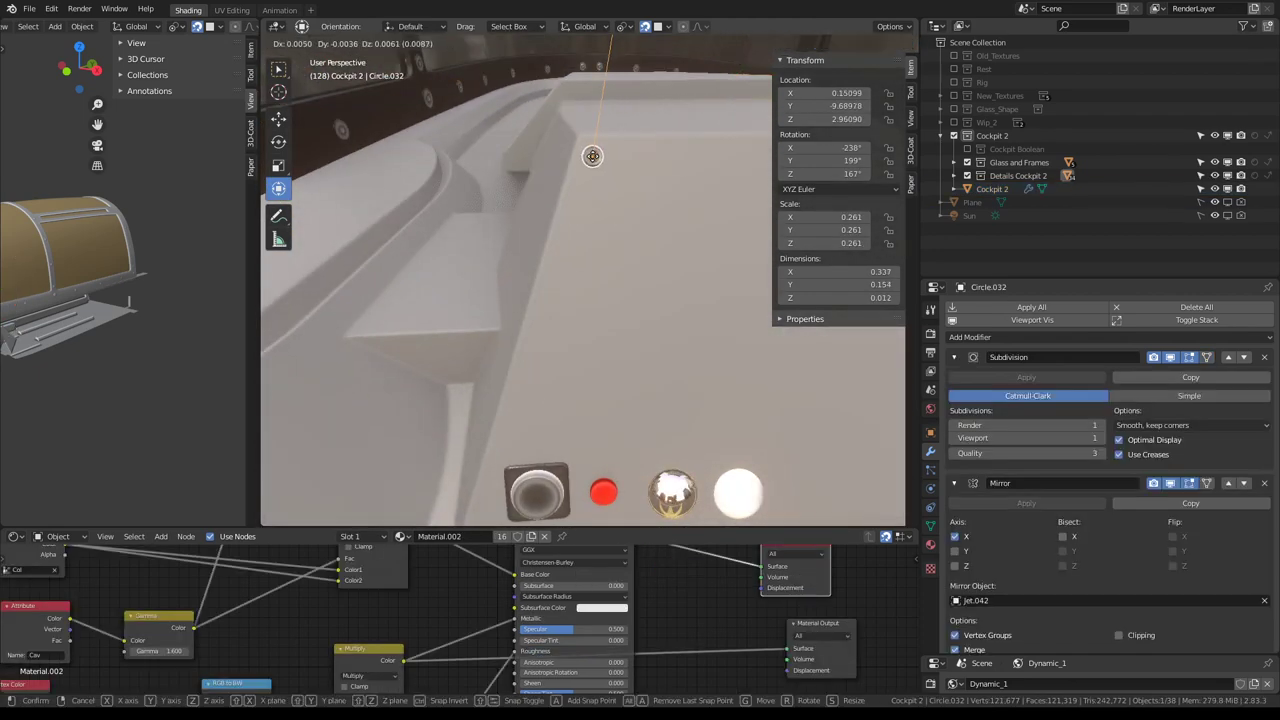
pyautogui.click(593, 156)
pyautogui.moveTo(593, 156)
pyautogui.mouseDown(button='middle')
pyautogui.moveTo(581, 307)
pyautogui.moveTo(606, 303)
pyautogui.mouseUp(button='middle')
pyautogui.press('Tab')
pyautogui.press('Tab')
pyautogui.click(662, 283)
pyautogui.press('Tab')
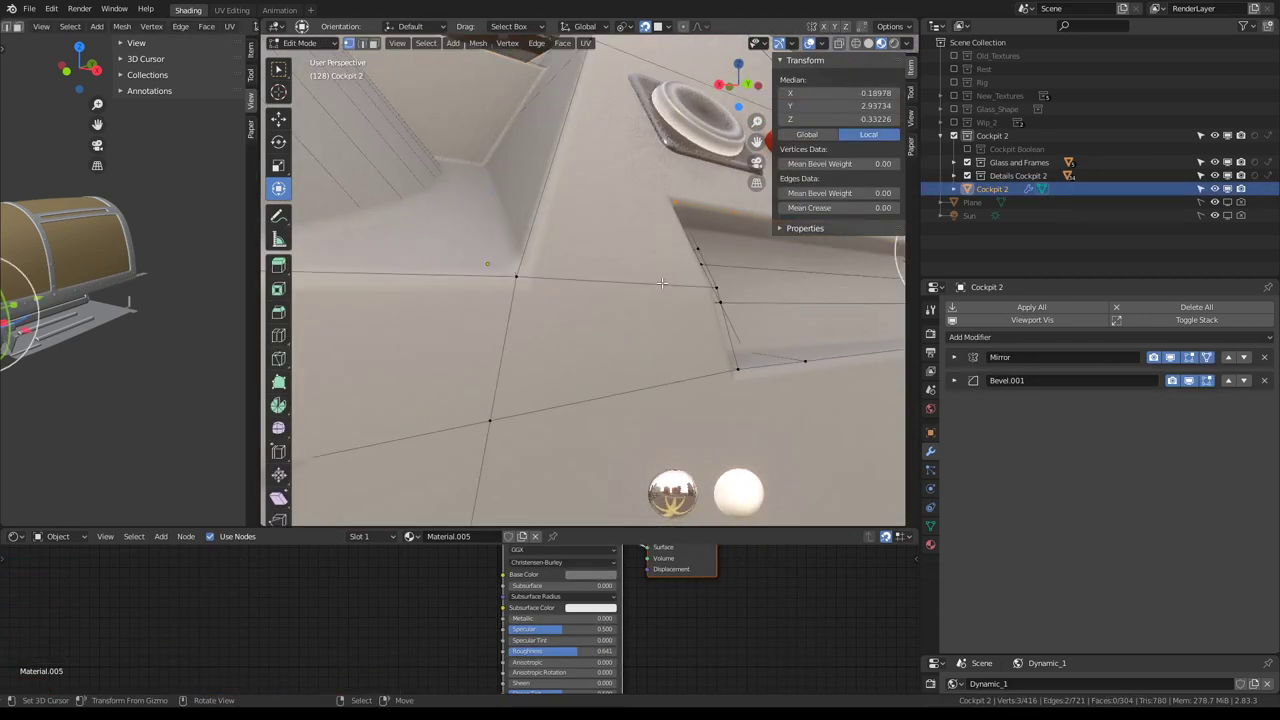
pyautogui.scroll(-3, 672, 202)
pyautogui.moveTo(672, 202)
pyautogui.mouseDown(button='middle')
pyautogui.moveTo(626, 228)
pyautogui.moveTo(580, 305)
pyautogui.mouseUp(button='middle')
# Edge-slide the edge path along the dashboard recess and merge overlapping vertices by distance
pyautogui.keyDown('ctrl'); pyautogui.click(590, 393); pyautogui.keyUp('ctrl')
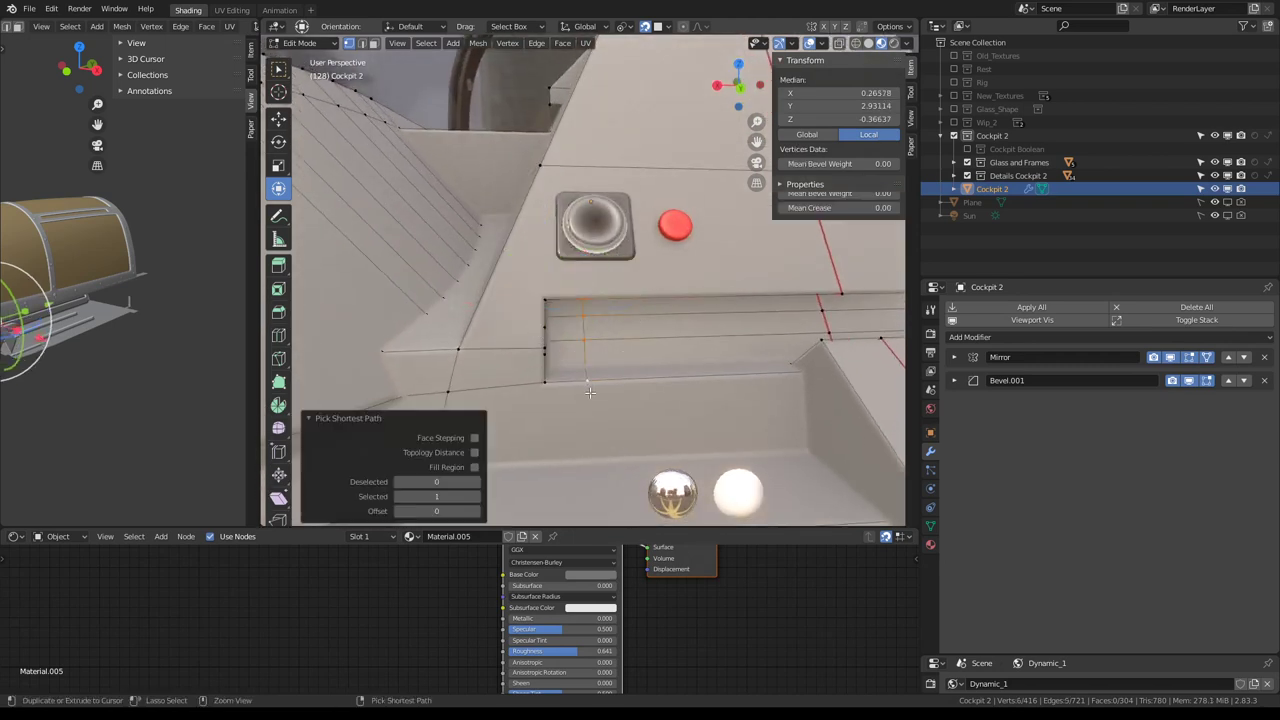
pyautogui.keyDown('shift'); pyautogui.moveTo(754, 327); pyautogui.dragTo(736, 310, button='middle'); pyautogui.keyUp('shift')
pyautogui.press('g')
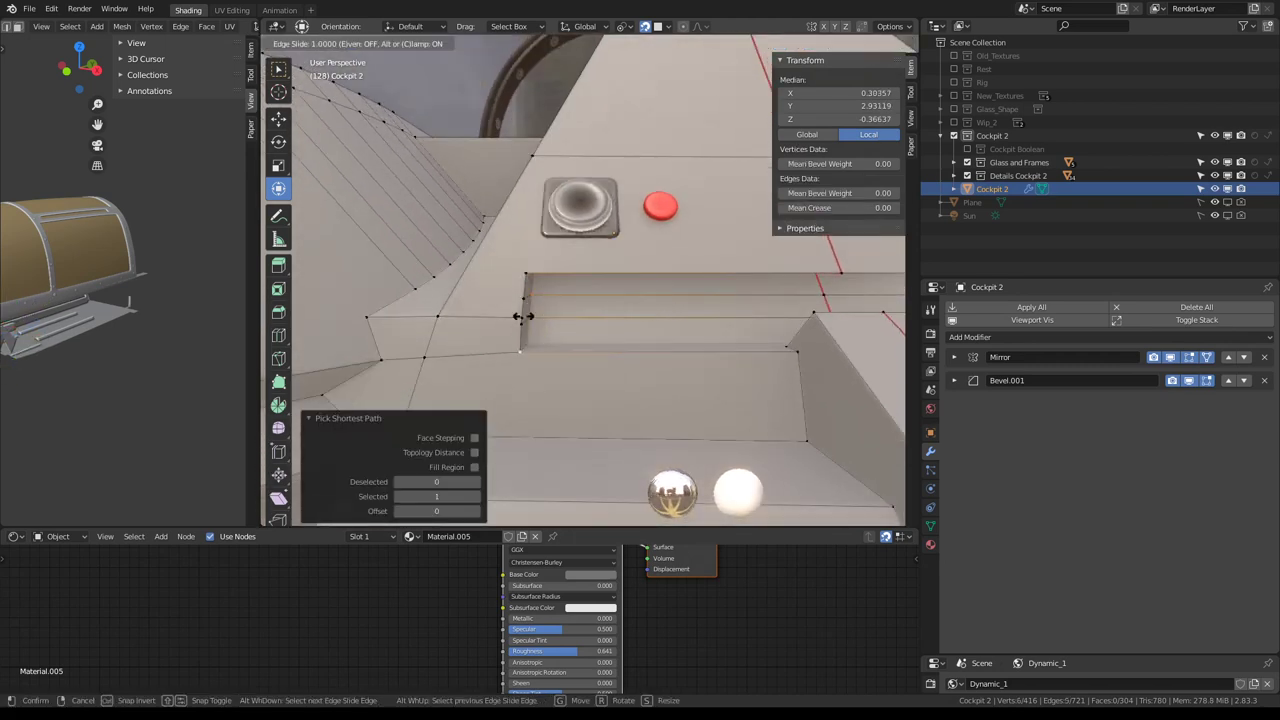
pyautogui.click(519, 316)
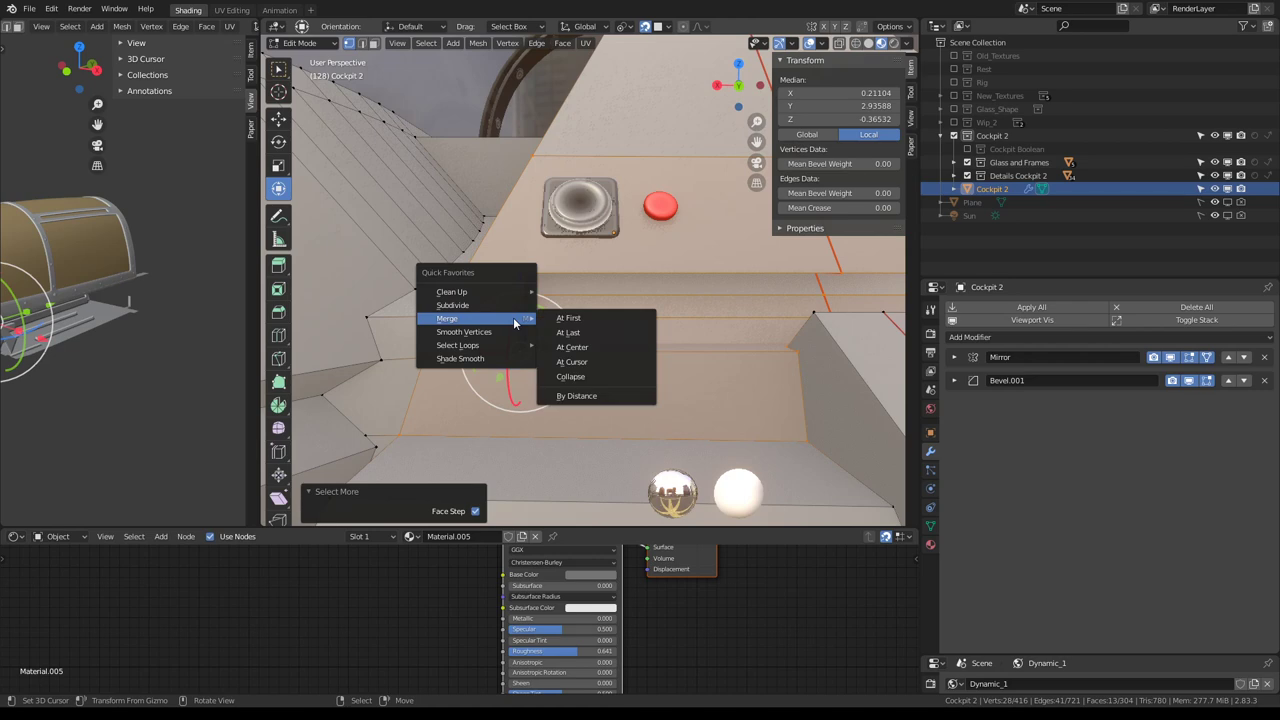
pyautogui.click(613, 393)
pyautogui.press('Tab')
pyautogui.moveTo(593, 266); pyautogui.dragTo(557, 280, button='middle')
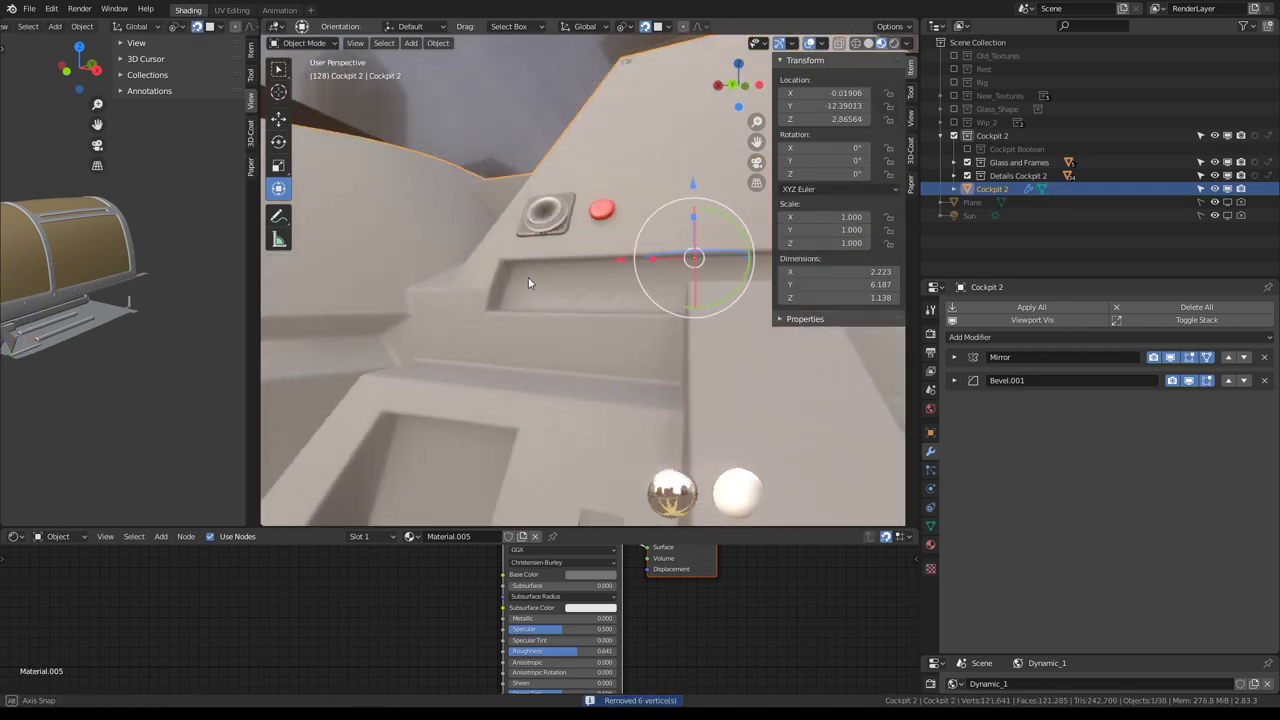
pyautogui.scroll(3, 557, 280)
pyautogui.press('Tab')
# Slide the recess corner vertex along its edge and merge by distance again
pyautogui.click(521, 298)
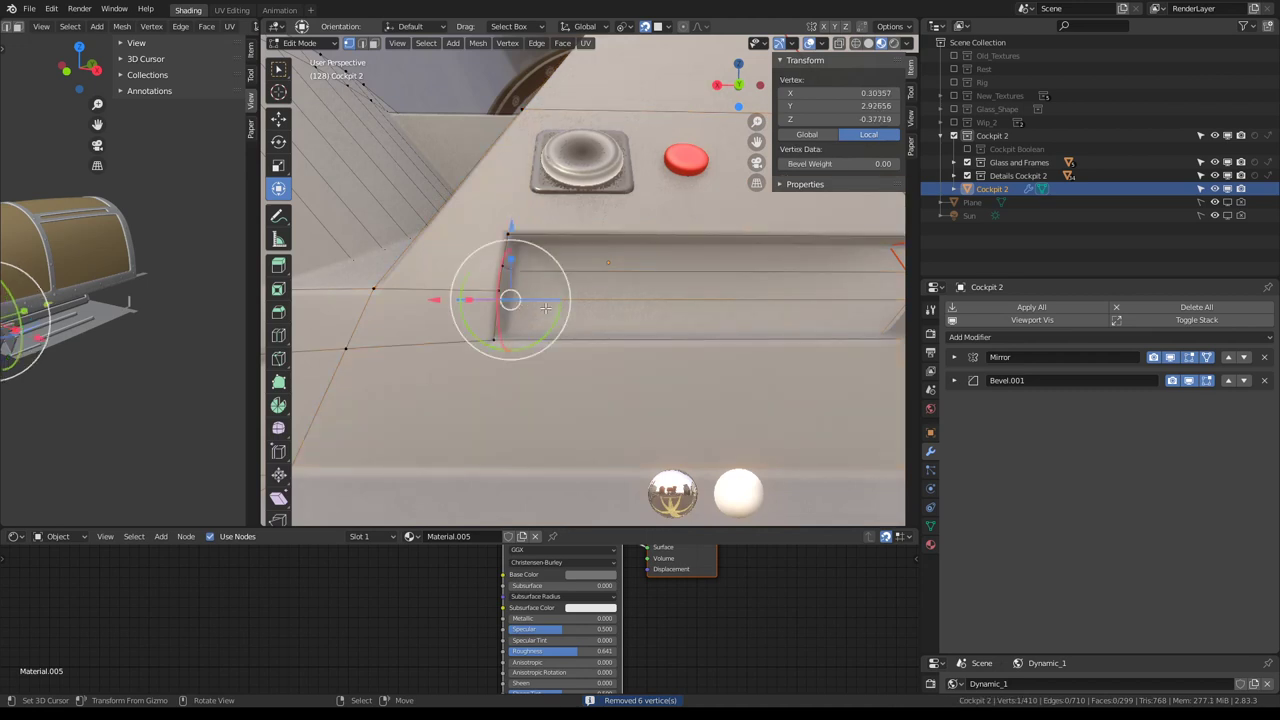
pyautogui.moveTo(497, 300); pyautogui.dragTo(524, 341)
pyautogui.click(517, 297)
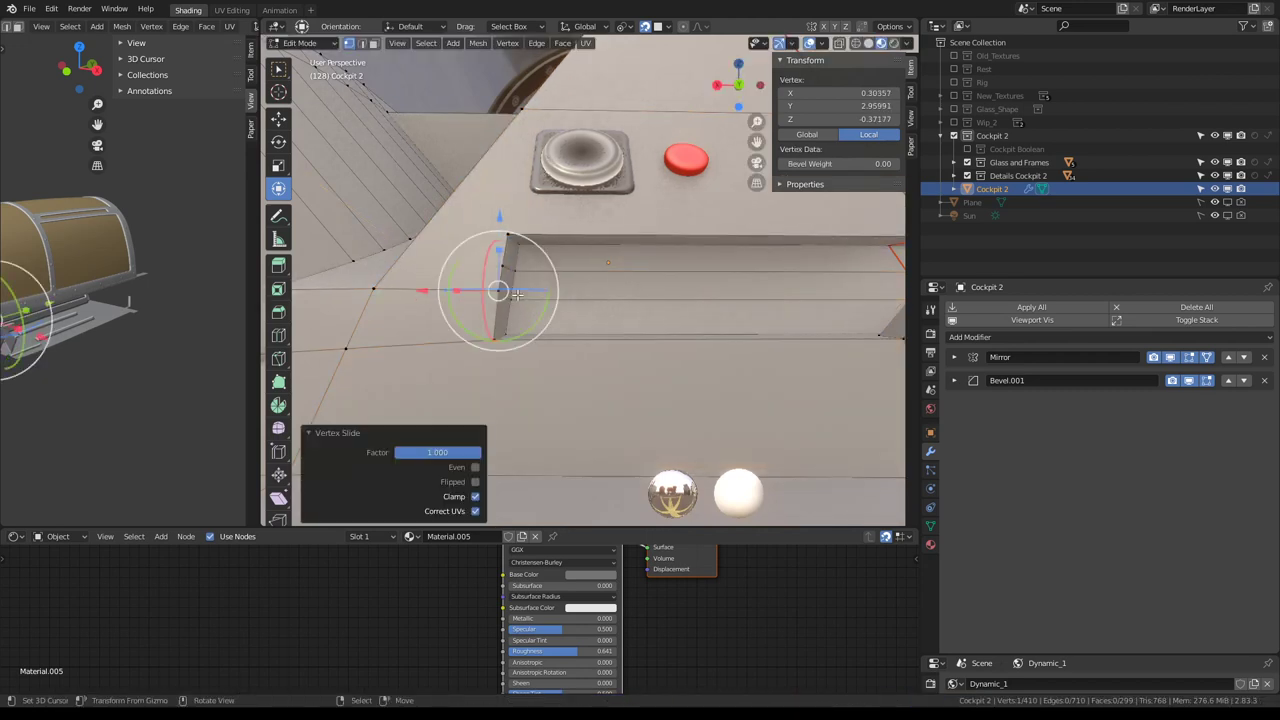
pyautogui.press('a')
pyautogui.press('q')
pyautogui.click(580, 343)
pyautogui.press('Tab')
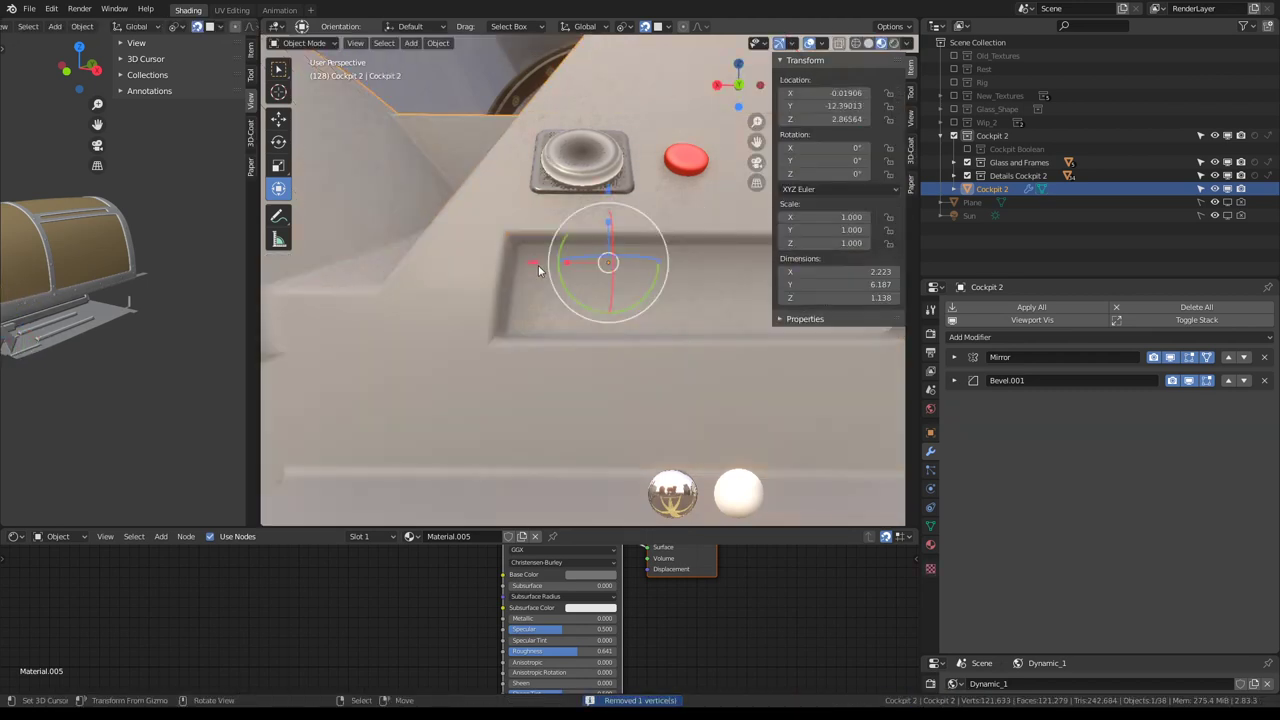
pyautogui.moveTo(600, 343)
pyautogui.mouseDown(button='middle')
pyautogui.moveTo(540, 277)
pyautogui.moveTo(556, 331)
pyautogui.moveTo(521, 276)
pyautogui.moveTo(592, 237)
pyautogui.moveTo(449, 234)
pyautogui.moveTo(543, 237)
pyautogui.moveTo(589, 223)
pyautogui.moveTo(582, 245)
pyautogui.moveTo(625, 309)
pyautogui.moveTo(644, 268)
pyautogui.moveTo(623, 312)
pyautogui.moveTo(534, 307)
pyautogui.moveTo(594, 305)
pyautogui.moveTo(557, 309)
pyautogui.moveTo(572, 372)
pyautogui.moveTo(571, 322)
pyautogui.moveTo(888, 120)
pyautogui.mouseUp(button='middle')
# Enable Eevee Ambient Occlusion and raise its Factor from 0.50 to 1.00
pyautogui.scroll(-2, 638, 600)
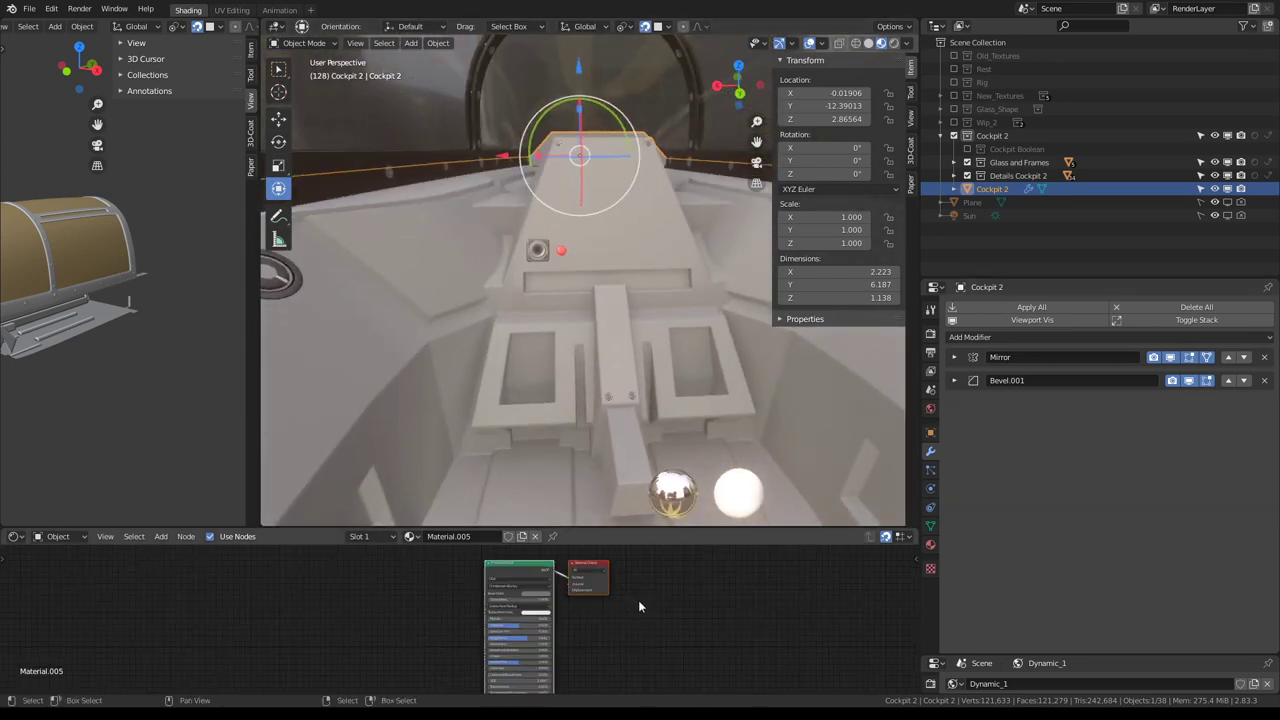
pyautogui.scroll(3, 530, 605)
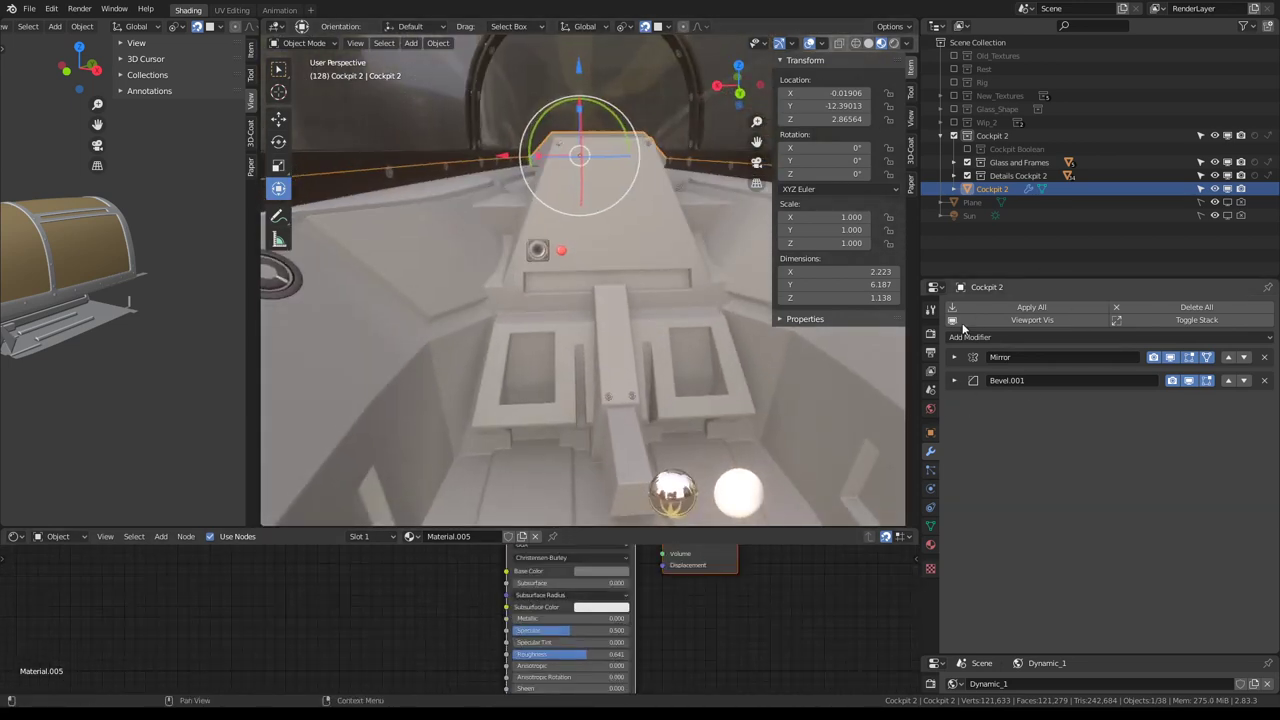
pyautogui.click(930, 334)
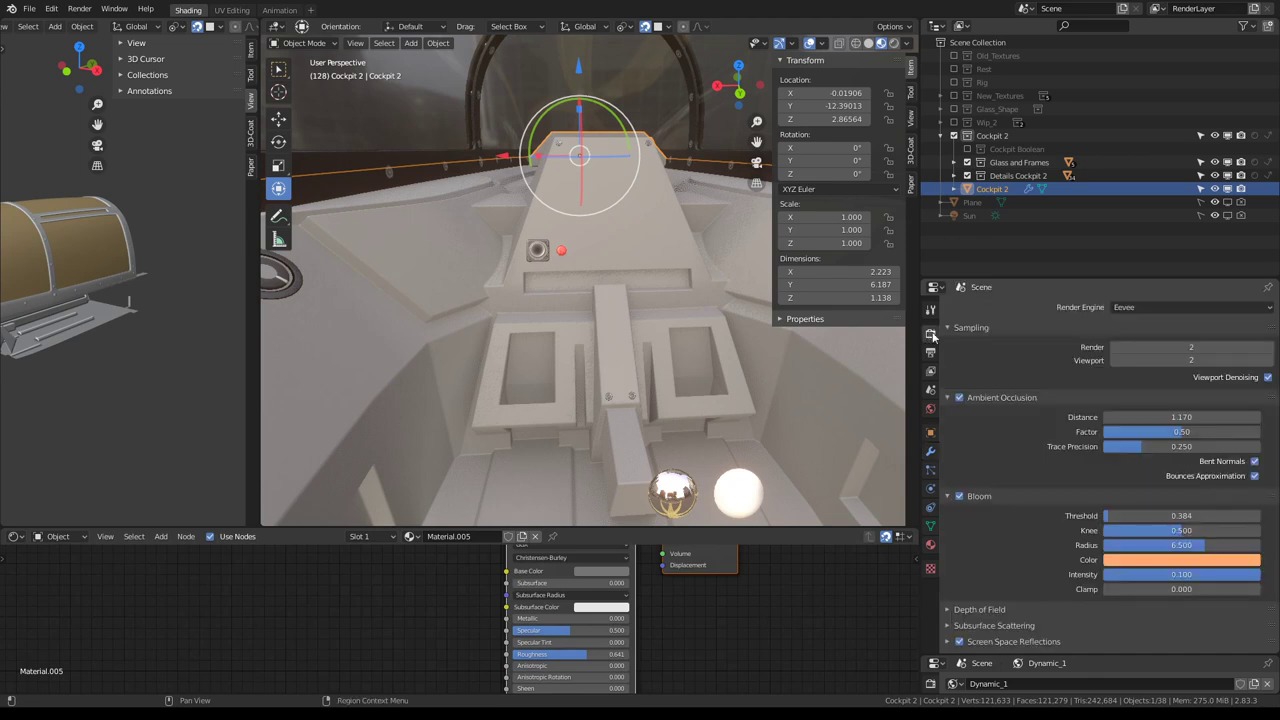
pyautogui.click(960, 398)
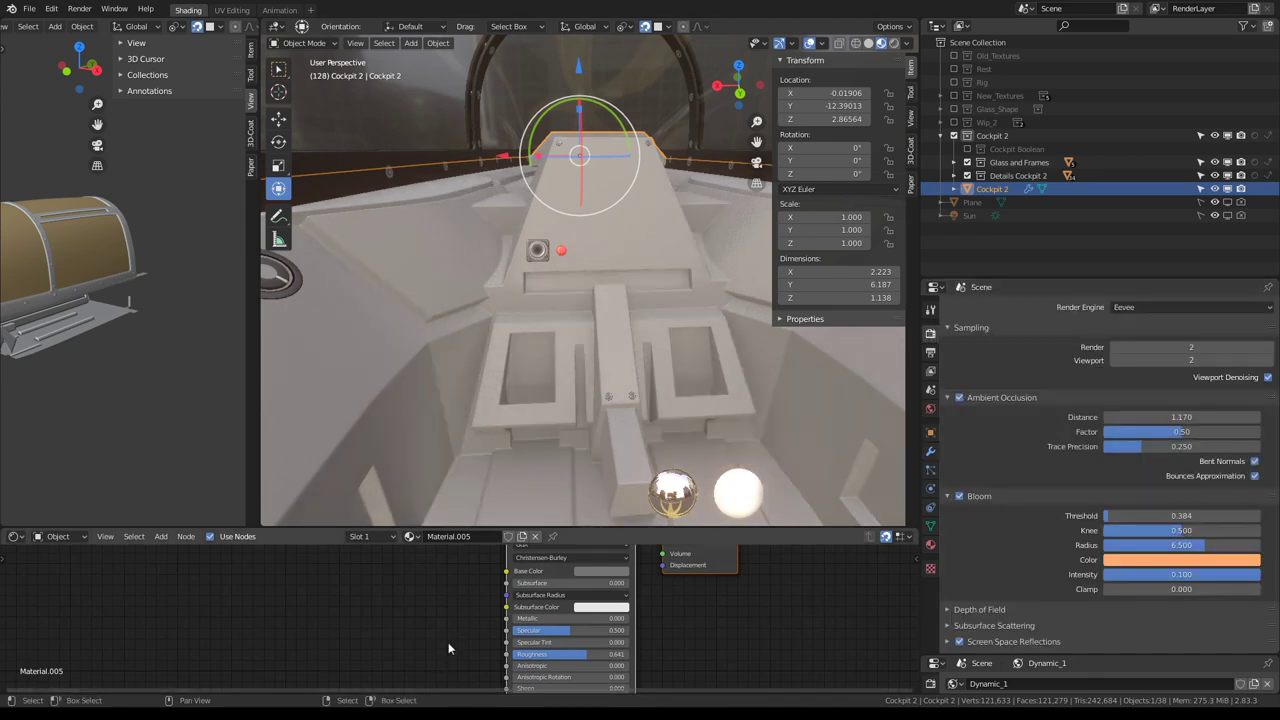
pyautogui.moveTo(1150, 431); pyautogui.dragTo(1255, 431)
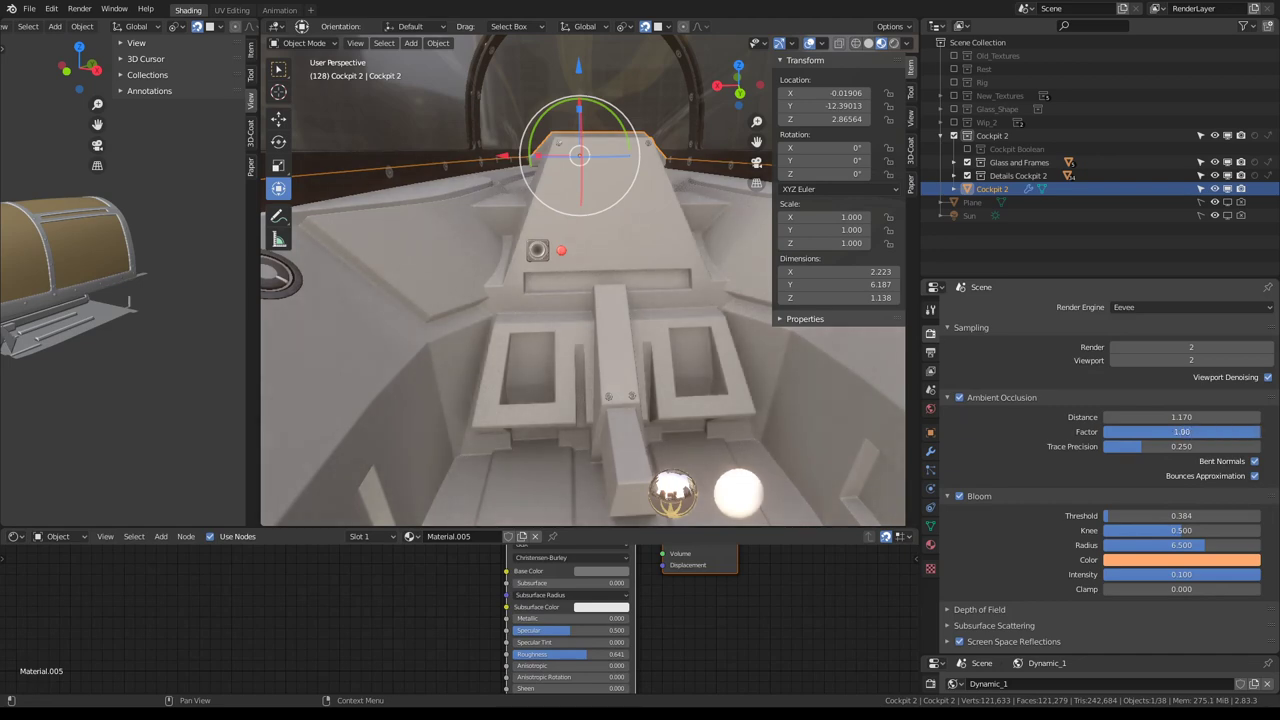
pyautogui.moveTo(554, 294); pyautogui.dragTo(641, 311, button='middle')
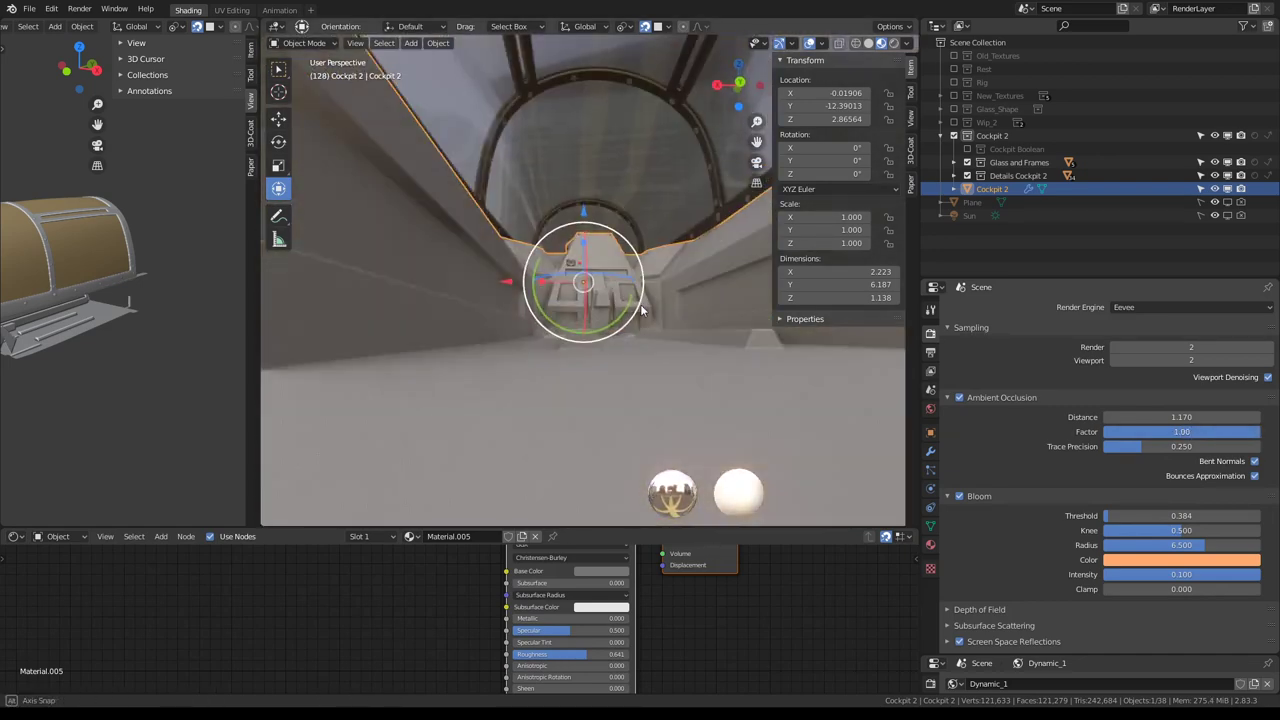
pyautogui.moveTo(640, 313)
pyautogui.mouseDown(button='middle')
pyautogui.moveTo(619, 270)
pyautogui.moveTo(622, 300)
pyautogui.mouseUp(button='middle')
# Select the two cockpit floor ridges in Edit Mode and move them to a new position
pyautogui.press('Tab')
pyautogui.click(585, 349)
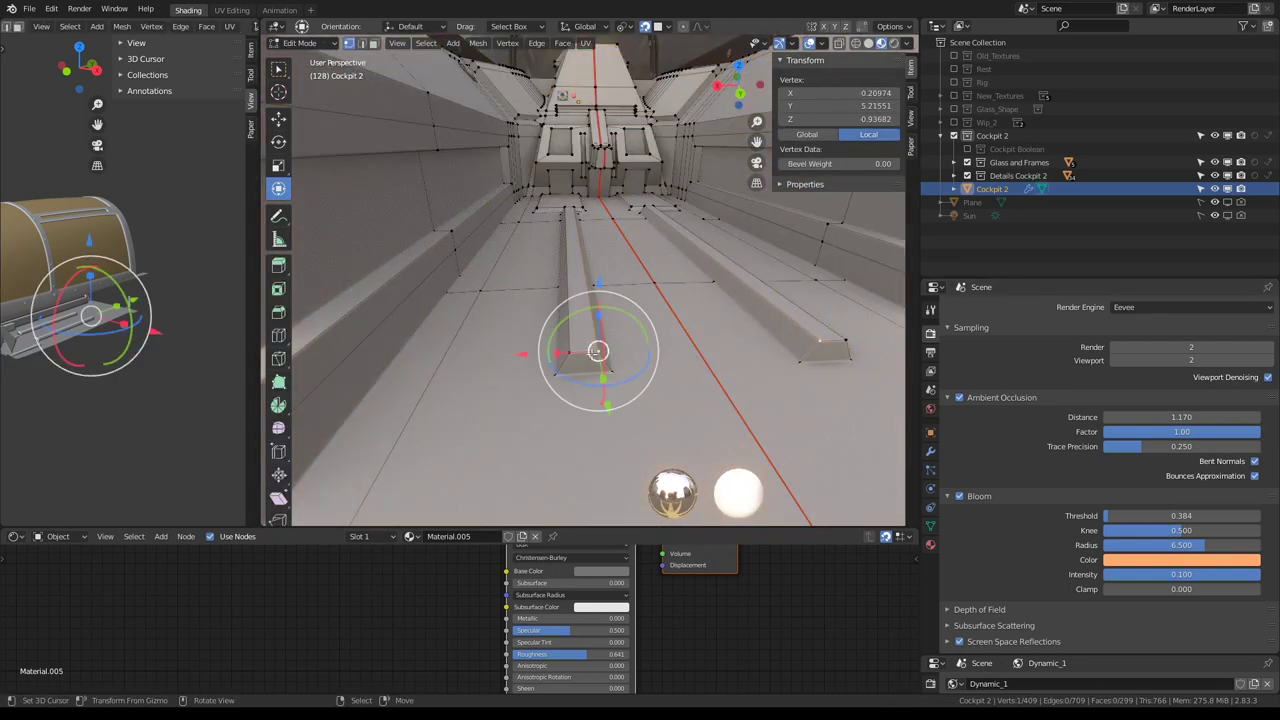
pyautogui.scroll(3, 582, 353)
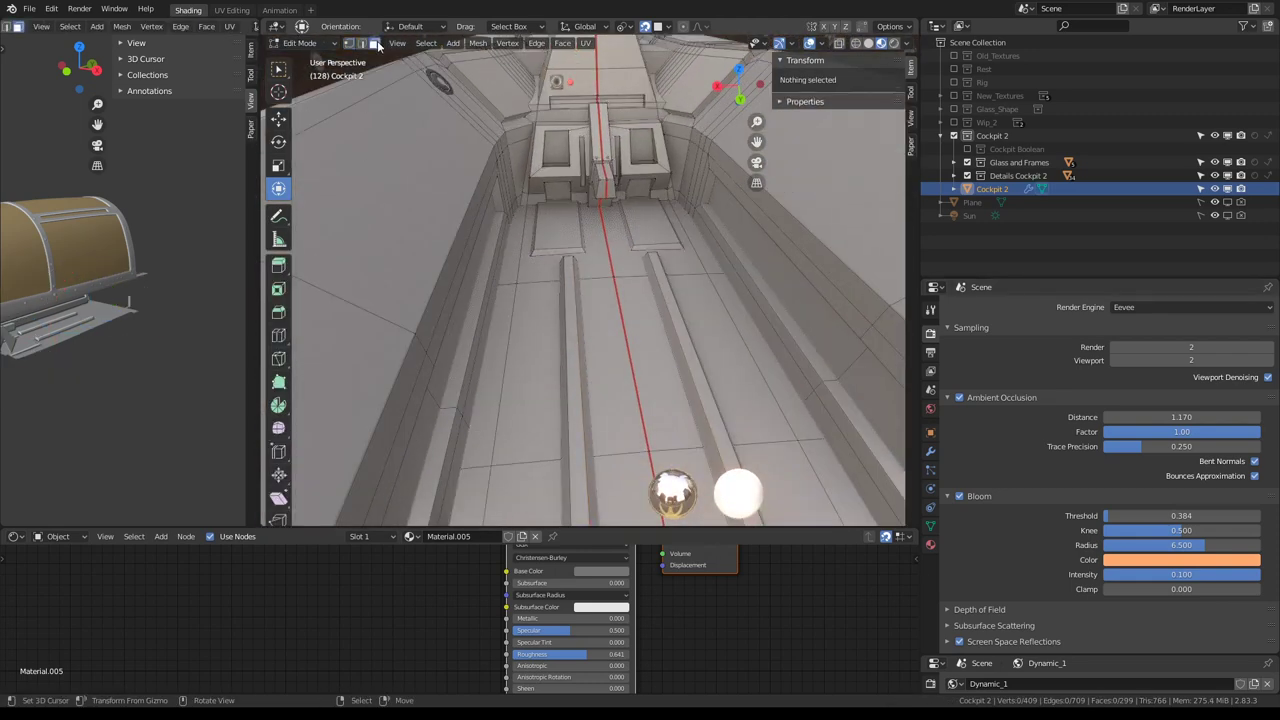
pyautogui.moveTo(468, 115); pyautogui.dragTo(474, 153, button='middle')
pyautogui.click(530, 220)
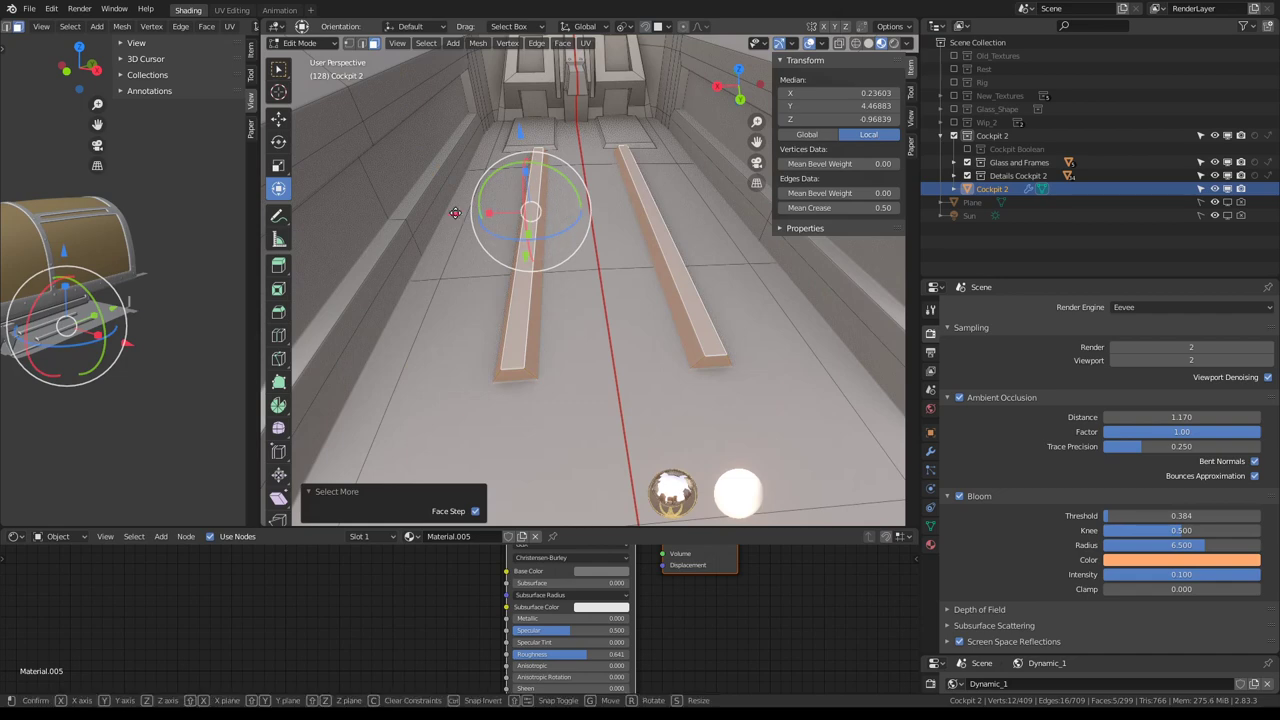
pyautogui.click(438, 212)
pyautogui.press('Tab')
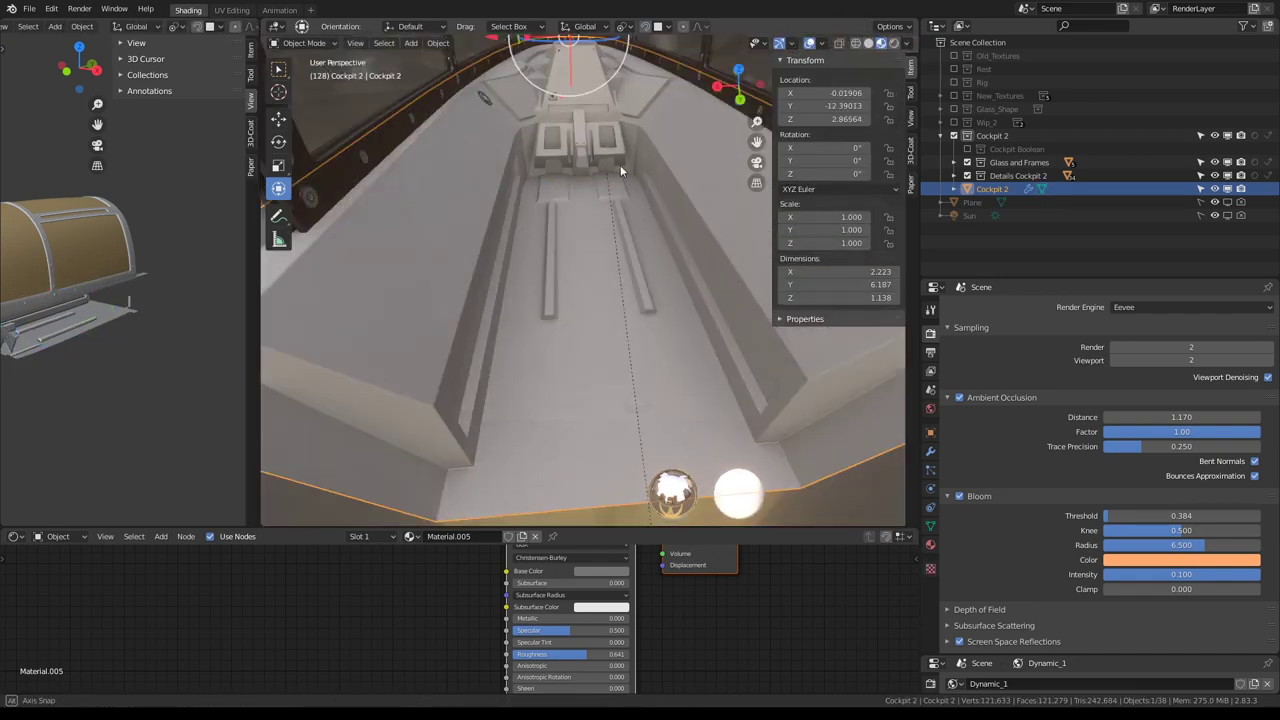
pyautogui.moveTo(620, 165)
pyautogui.mouseDown(button='middle')
pyautogui.moveTo(591, 206)
pyautogui.moveTo(549, 343)
pyautogui.moveTo(580, 280)
pyautogui.moveTo(595, 277)
pyautogui.moveTo(409, 237)
pyautogui.moveTo(523, 286)
pyautogui.moveTo(526, 218)
pyautogui.moveTo(686, 291)
pyautogui.moveTo(583, 251)
pyautogui.moveTo(632, 237)
pyautogui.moveTo(629, 220)
pyautogui.mouseUp(button='middle')
# Grab the central console block along Z and lower it
pyautogui.press('Tab')
pyautogui.press('Tab')
pyautogui.scroll(2, 576, 244)
pyautogui.scroll(2, 578, 244)
pyautogui.scroll(3, 596, 239)
pyautogui.scroll(-3, 610, 229)
pyautogui.scroll(-2, 614, 225)
pyautogui.scroll(2, 629, 220)
pyautogui.moveTo(597, 300)
pyautogui.mouseDown(button='middle')
pyautogui.moveTo(555, 244)
pyautogui.moveTo(600, 280)
pyautogui.moveTo(647, 250)
pyautogui.moveTo(636, 339)
pyautogui.mouseUp(button='middle')
pyautogui.press('Tab')
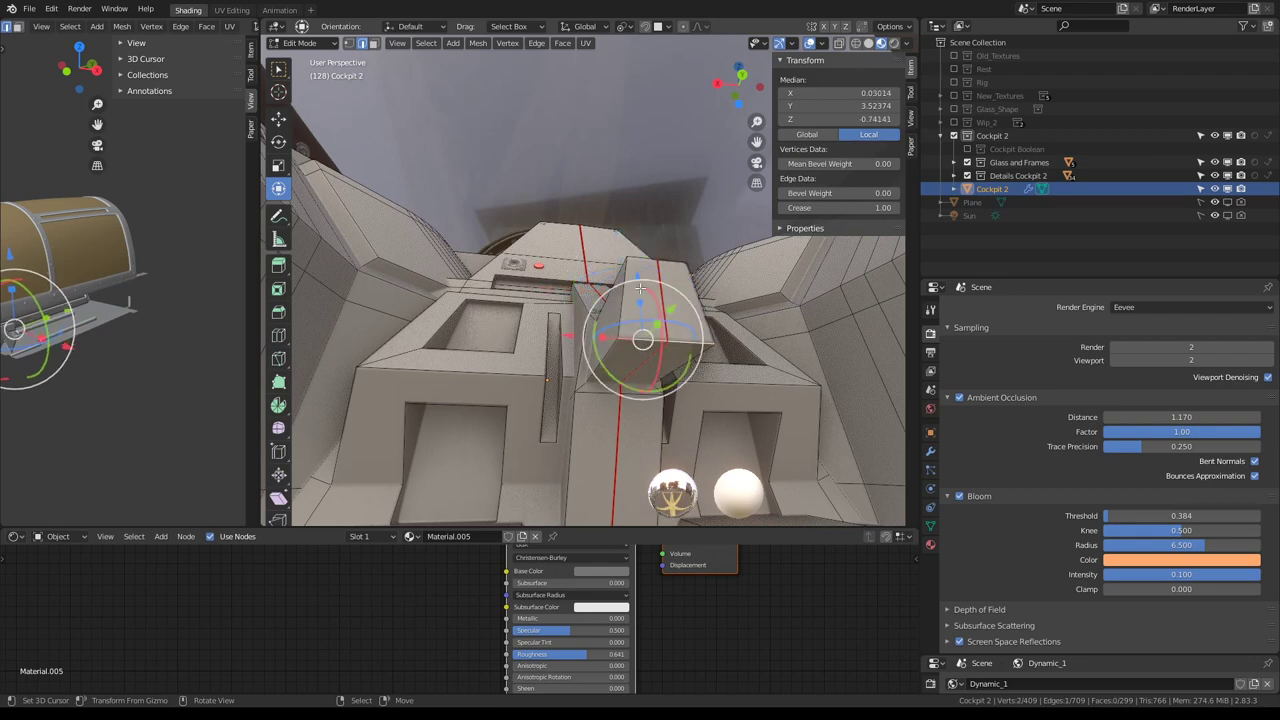
pyautogui.click(630, 240)
# Edge slide the console beam's end and return to Object Mode
pyautogui.moveTo(630, 240)
pyautogui.mouseDown(button='middle')
pyautogui.moveTo(670, 270)
pyautogui.moveTo(620, 300)
pyautogui.moveTo(570, 292)
pyautogui.moveTo(609, 414)
pyautogui.mouseUp(button='middle')
pyautogui.moveTo(609, 414); pyautogui.dragTo(634, 378)
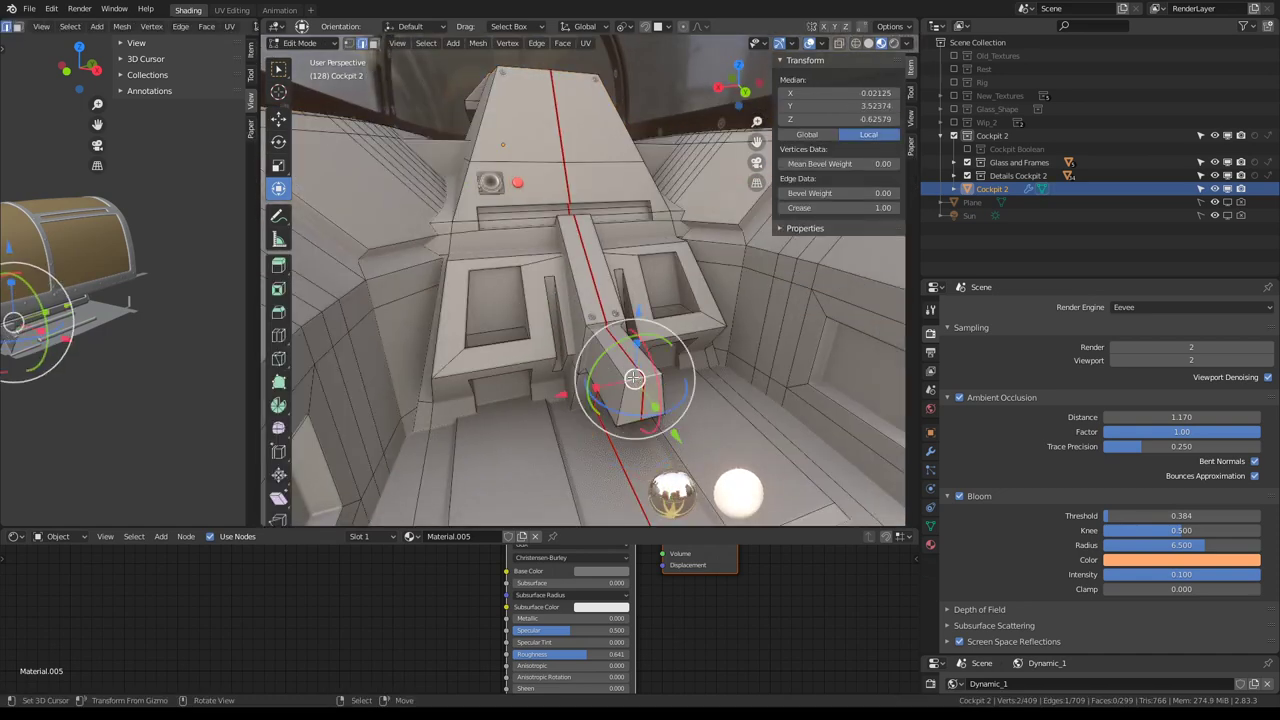
pyautogui.moveTo(634, 378); pyautogui.dragTo(620, 358, button='middle')
pyautogui.press('g')
pyautogui.press('g')
pyautogui.click(605, 333)
pyautogui.press('Tab')
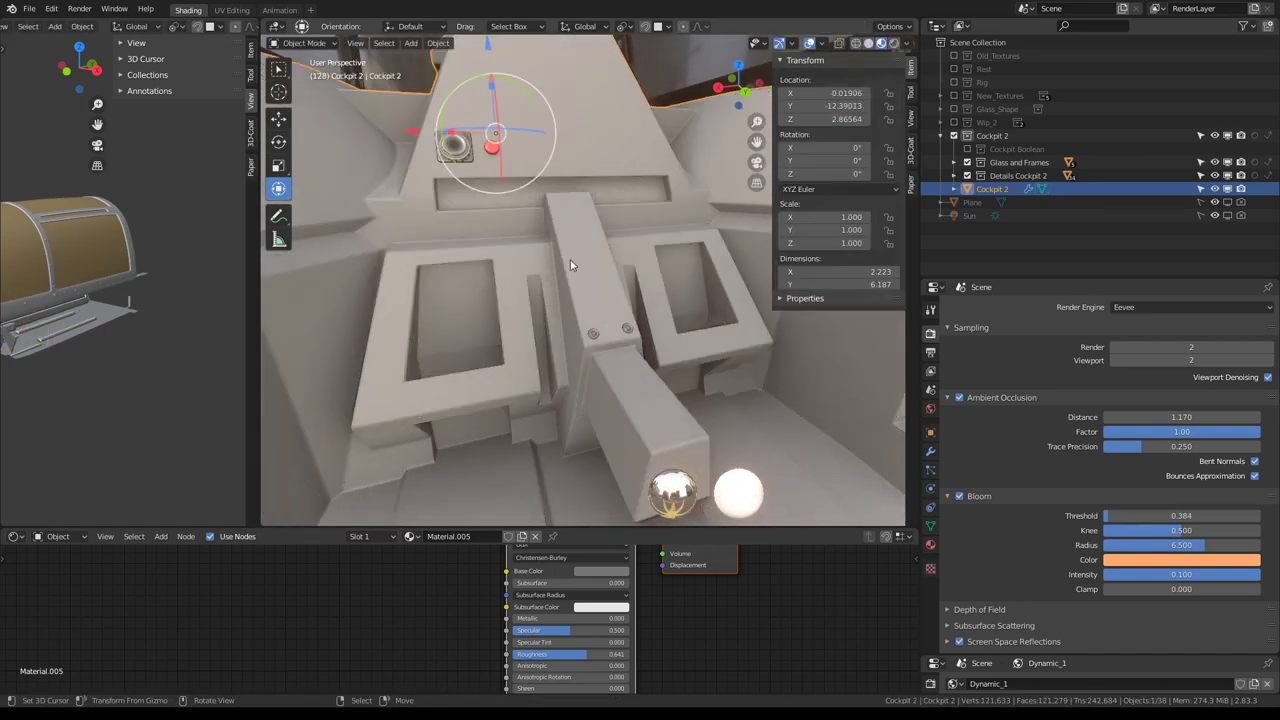
pyautogui.moveTo(571, 266)
pyautogui.mouseDown(button='middle')
pyautogui.moveTo(564, 257)
pyautogui.moveTo(524, 281)
pyautogui.moveTo(558, 356)
pyautogui.moveTo(573, 285)
pyautogui.moveTo(507, 261)
pyautogui.mouseUp(button='middle')
# Move round button Circle.029 onto the left side of the dashboard
pyautogui.click(507, 261)
pyautogui.press('g')
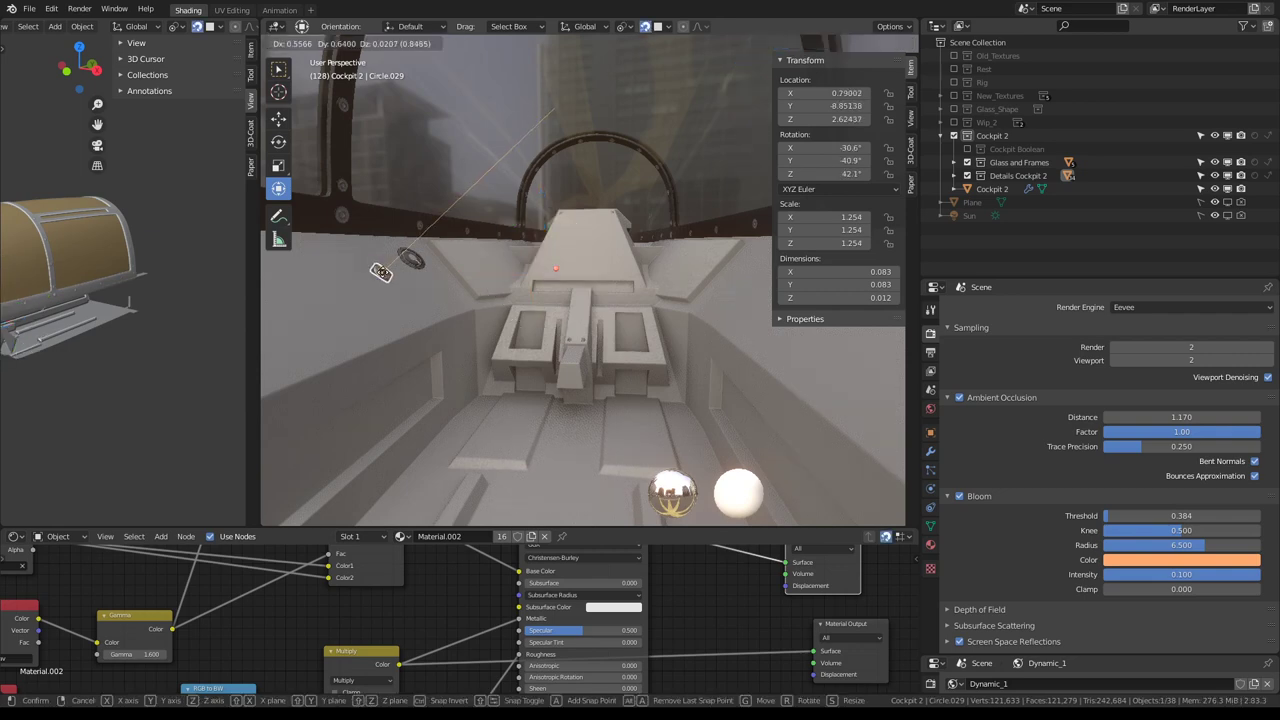
pyautogui.click(386, 266)
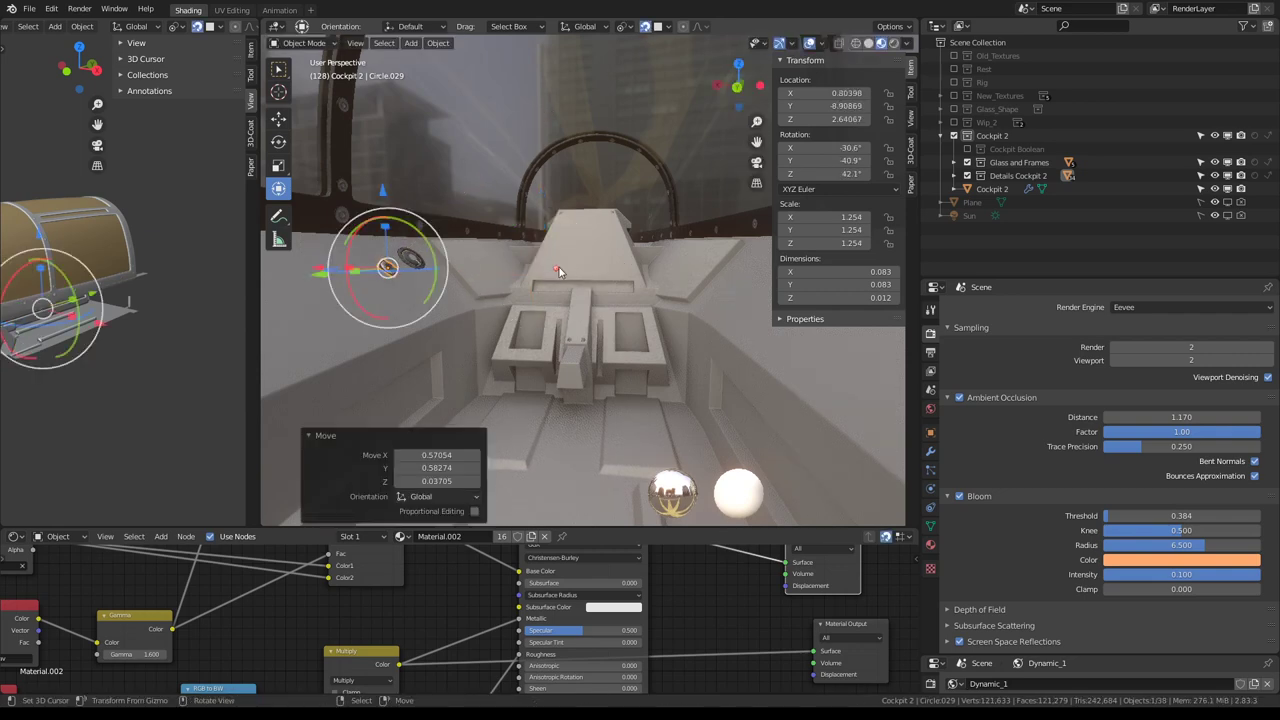
# Place red button Circle.028 beside it at X 0.739, Y -8.974, Z 2.565
pyautogui.click(558, 271)
pyautogui.click(411, 285)
pyautogui.moveTo(411, 285); pyautogui.dragTo(618, 294, button='middle')
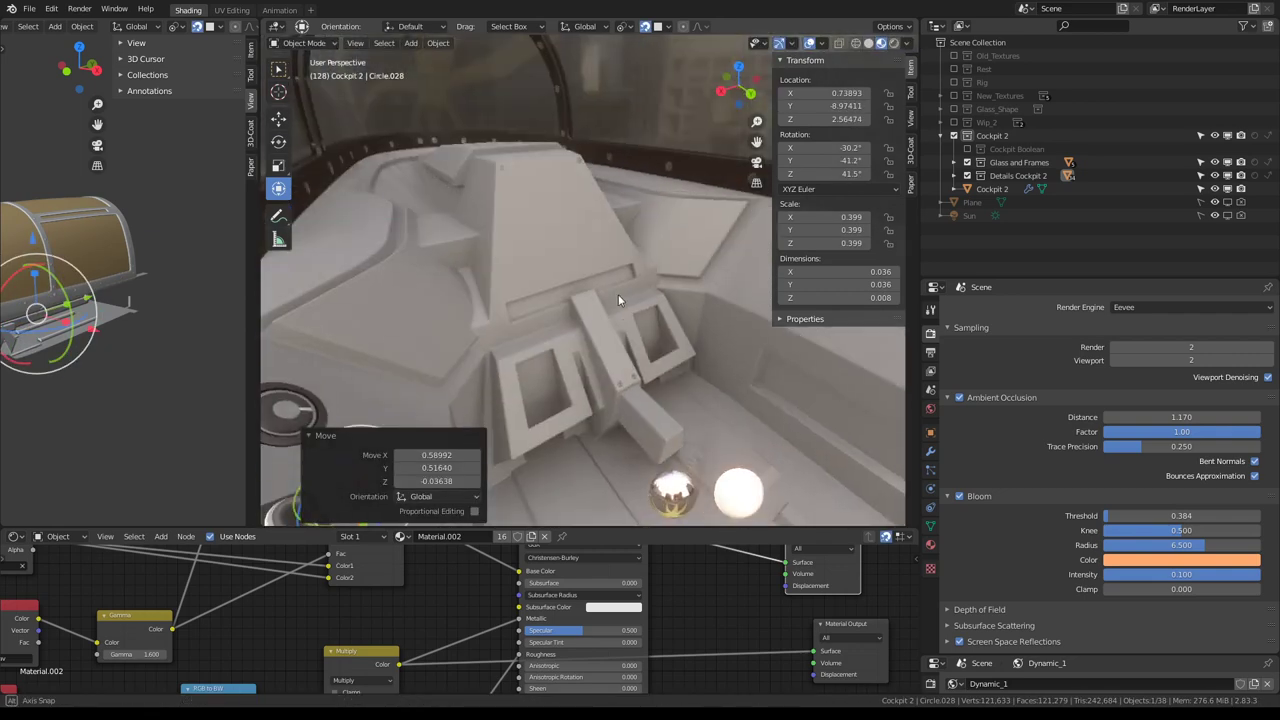
pyautogui.moveTo(480, 250)
pyautogui.mouseDown(button='middle')
pyautogui.moveTo(527, 301)
pyautogui.moveTo(499, 224)
pyautogui.moveTo(580, 273)
pyautogui.moveTo(580, 209)
pyautogui.moveTo(621, 171)
pyautogui.moveTo(557, 203)
pyautogui.moveTo(570, 208)
pyautogui.moveTo(598, 314)
pyautogui.moveTo(655, 237)
pyautogui.moveTo(695, 234)
pyautogui.mouseUp(button='middle')
pyautogui.moveTo(382, 203)
pyautogui.mouseDown(button='middle')
pyautogui.moveTo(434, 218)
pyautogui.moveTo(580, 194)
pyautogui.moveTo(591, 212)
pyautogui.moveTo(680, 209)
pyautogui.moveTo(658, 246)
pyautogui.moveTo(667, 262)
pyautogui.moveTo(675, 197)
pyautogui.moveTo(704, 167)
pyautogui.moveTo(530, 255)
pyautogui.moveTo(599, 224)
pyautogui.moveTo(637, 230)
pyautogui.mouseUp(button='middle')
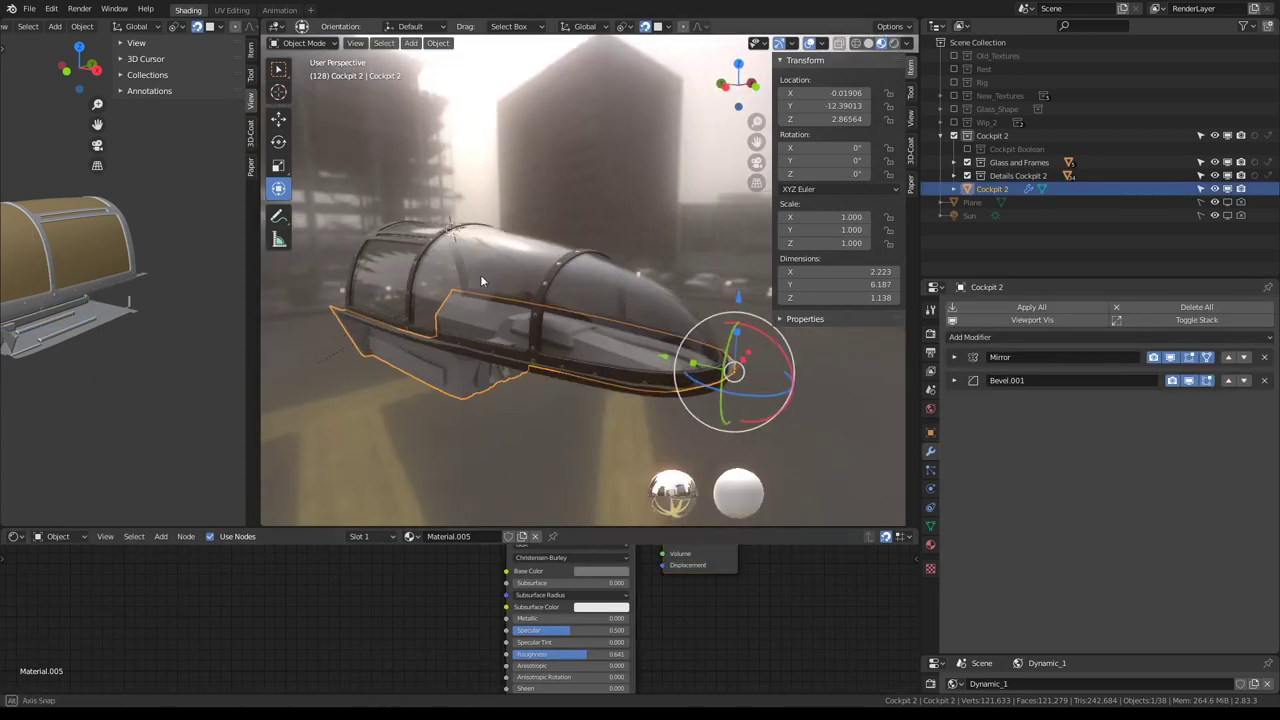
pyautogui.scroll(5, 480, 274)
pyautogui.moveTo(668, 219); pyautogui.dragTo(535, 332, button='middle')
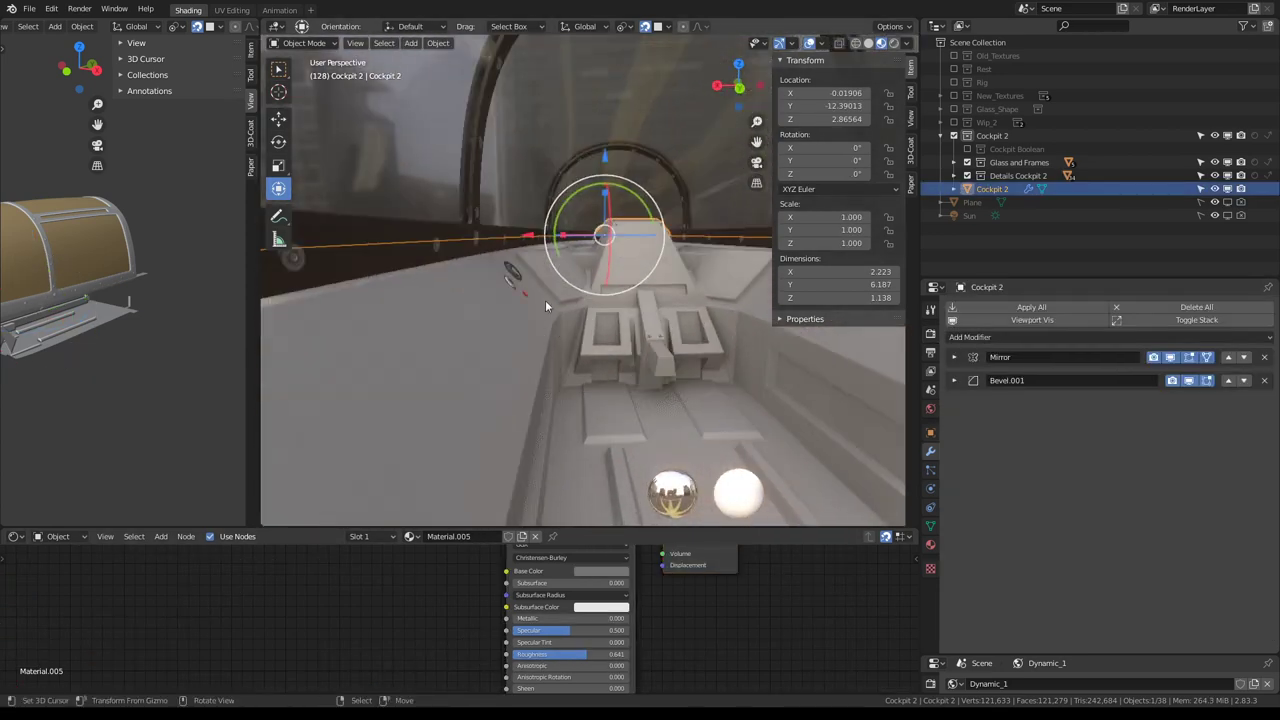
# Add a cube beside the dashboard and scale it down to a small 0.143 size
pyautogui.hotkey('shift', 'a')
pyautogui.click(600, 322)
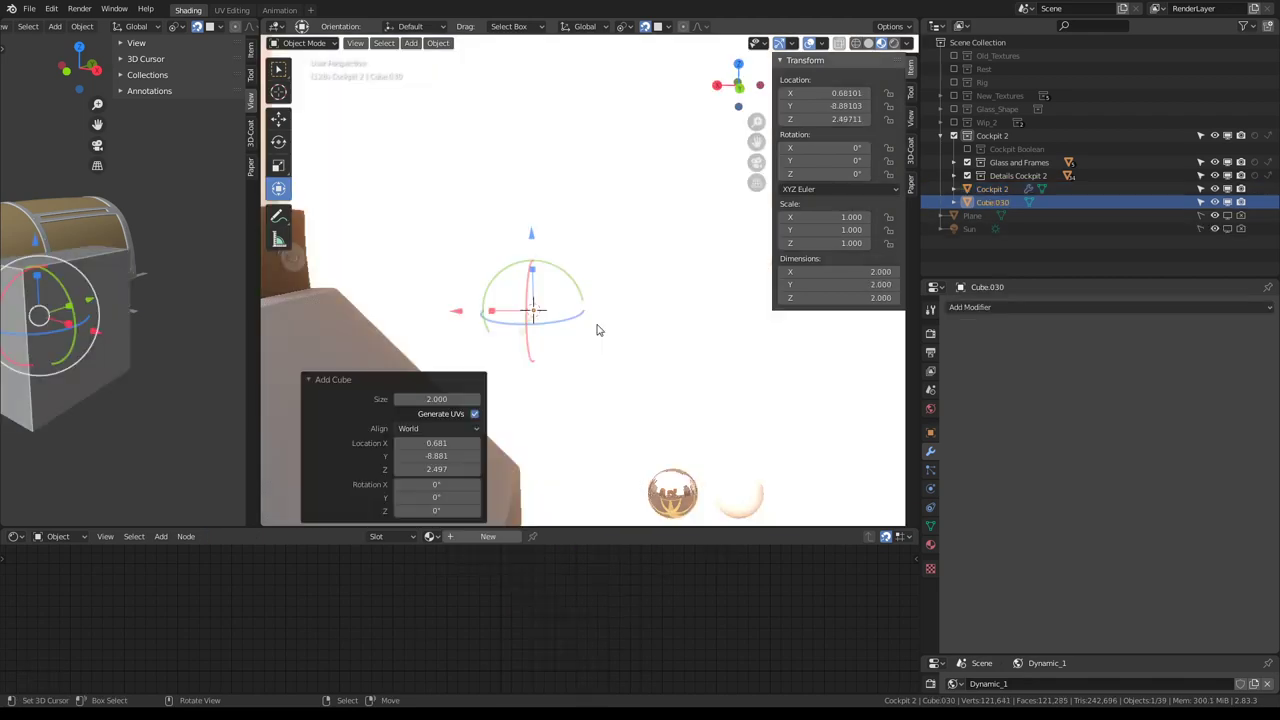
pyautogui.press('Tab')
pyautogui.press('s')
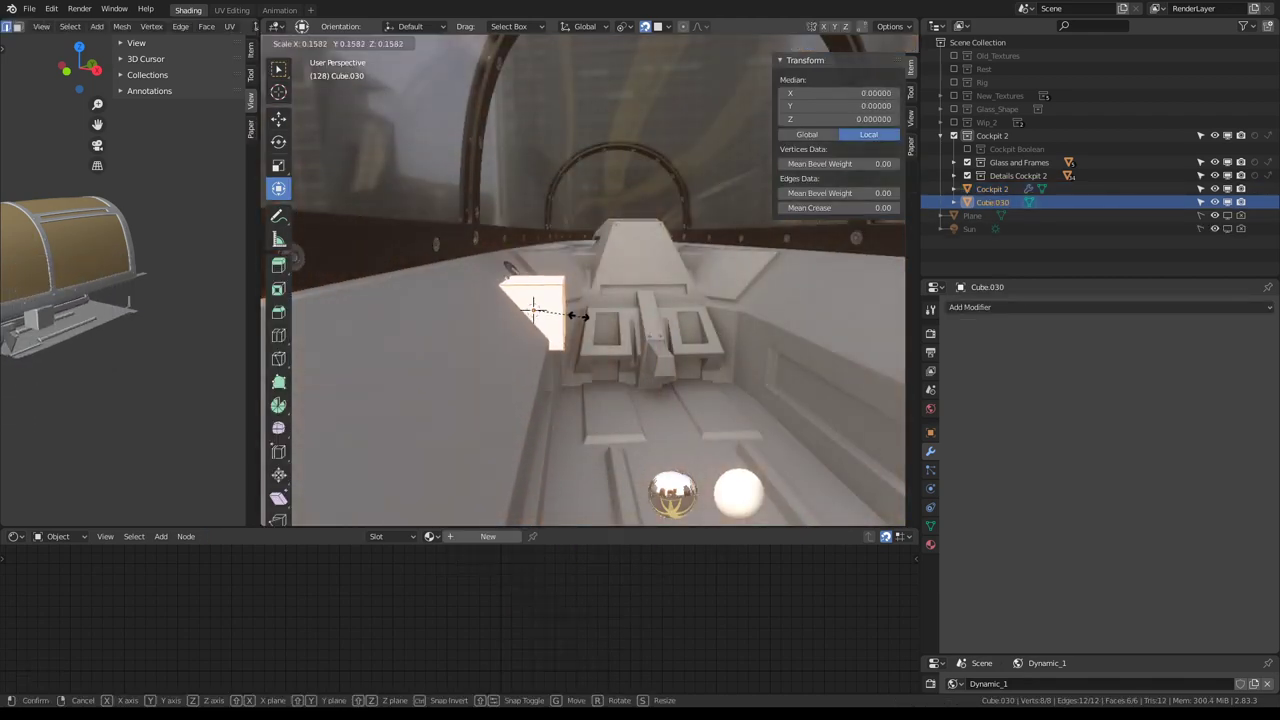
pyautogui.click(580, 316)
pyautogui.press('Tab')
pyautogui.moveTo(580, 316)
pyautogui.mouseDown(button='middle')
pyautogui.moveTo(562, 309)
pyautogui.moveTo(668, 290)
pyautogui.mouseUp(button='middle')
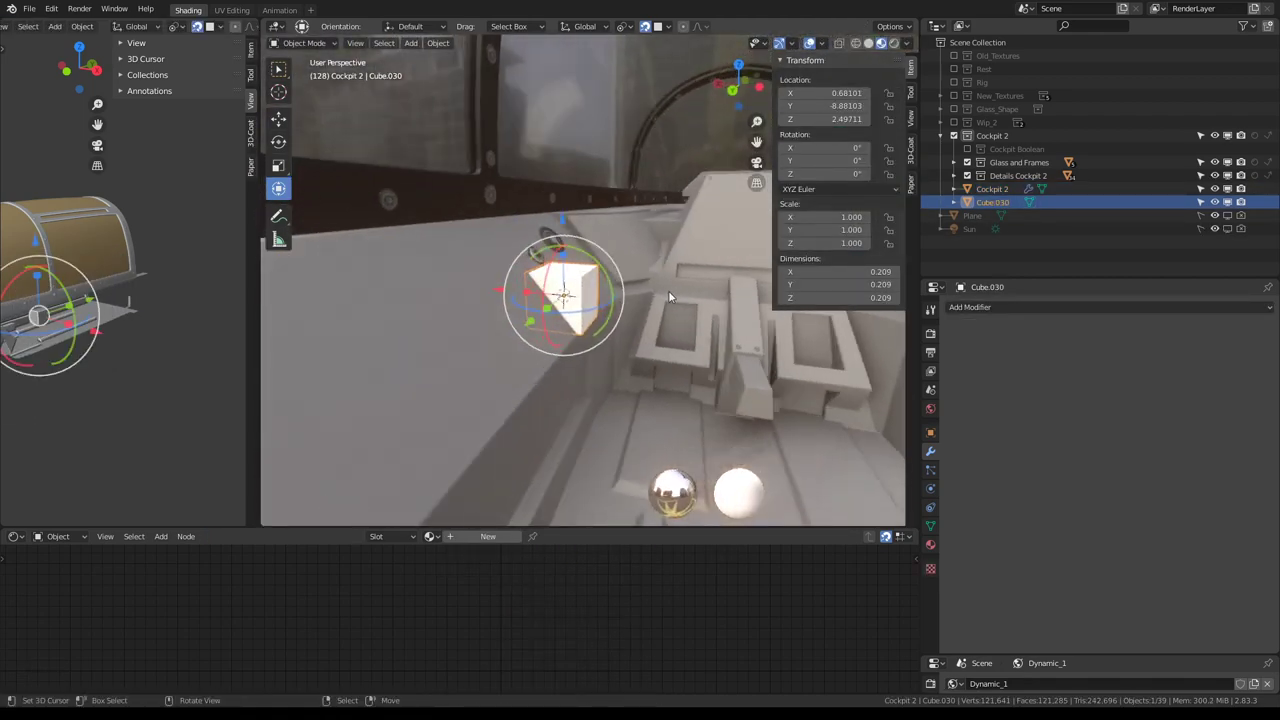
pyautogui.press('Tab')
pyautogui.press('s')
pyautogui.click(700, 345)
pyautogui.press('Tab')
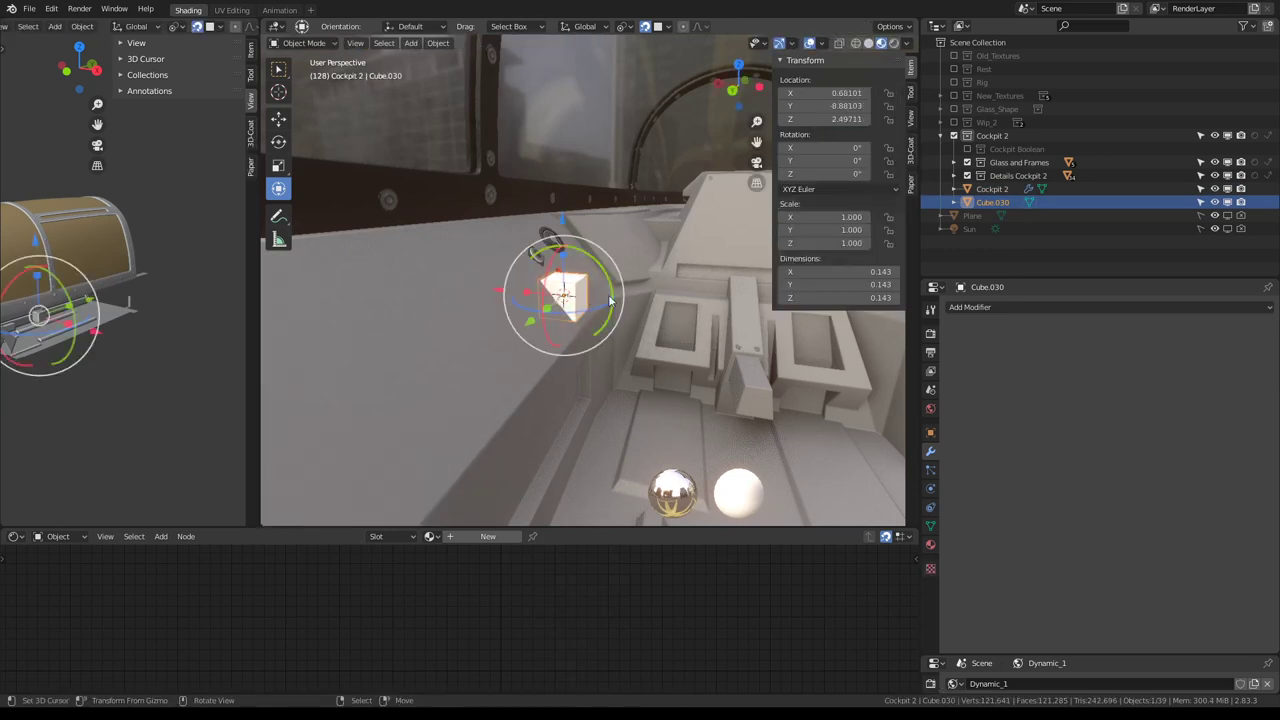
pyautogui.moveTo(700, 345); pyautogui.dragTo(575, 310, button='middle')
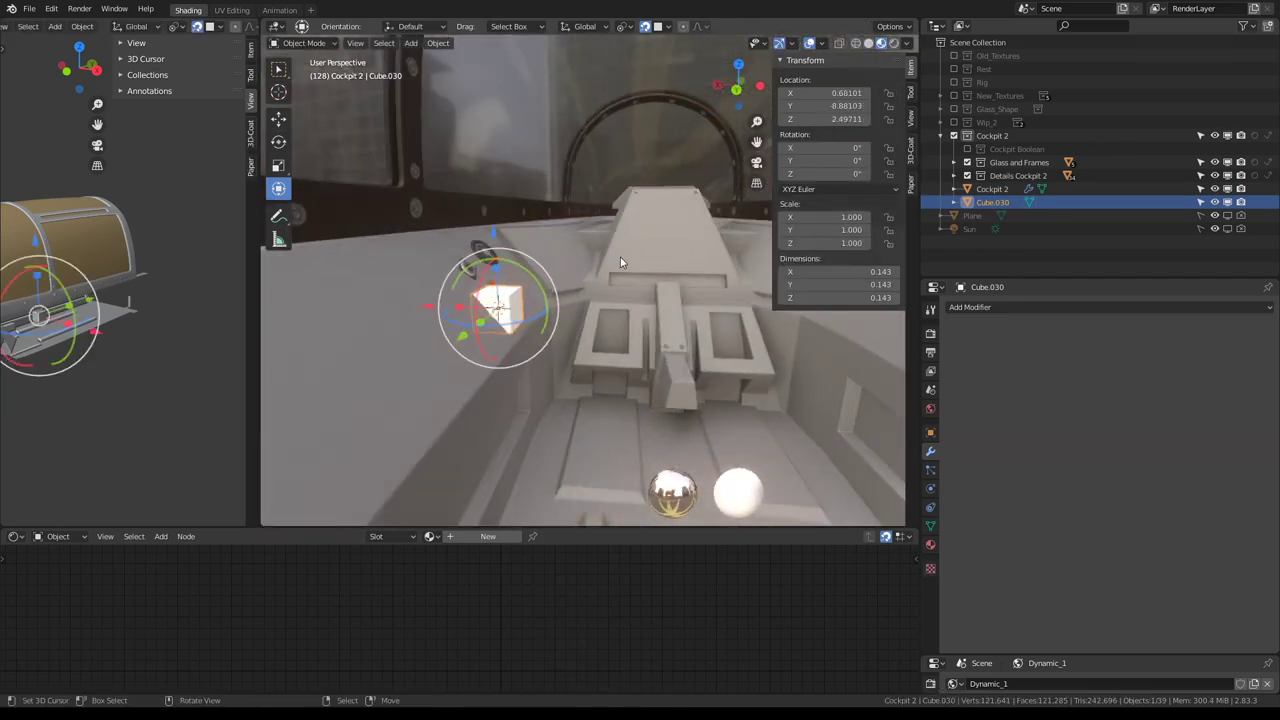
# Check Cube.030's Viewport Display options in Object properties, then reselect the Cockpit 2 hull
pyautogui.click(677, 237)
pyautogui.click(519, 308)
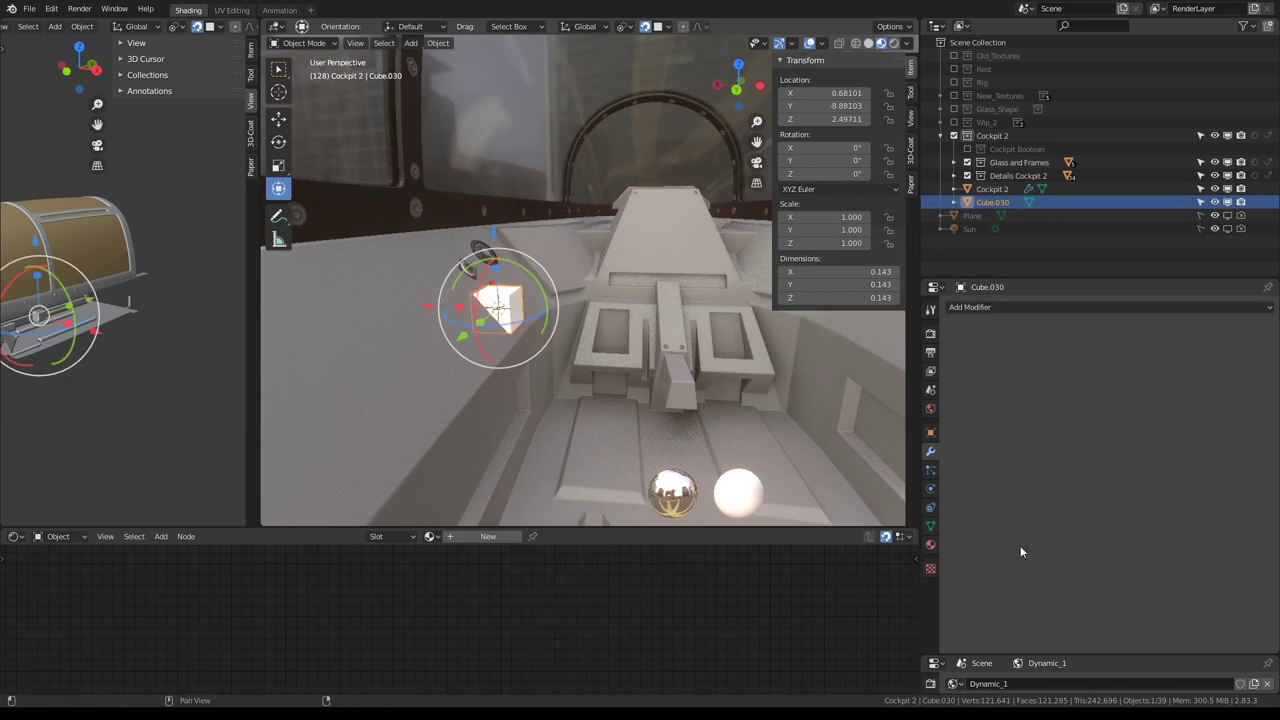
pyautogui.click(931, 433)
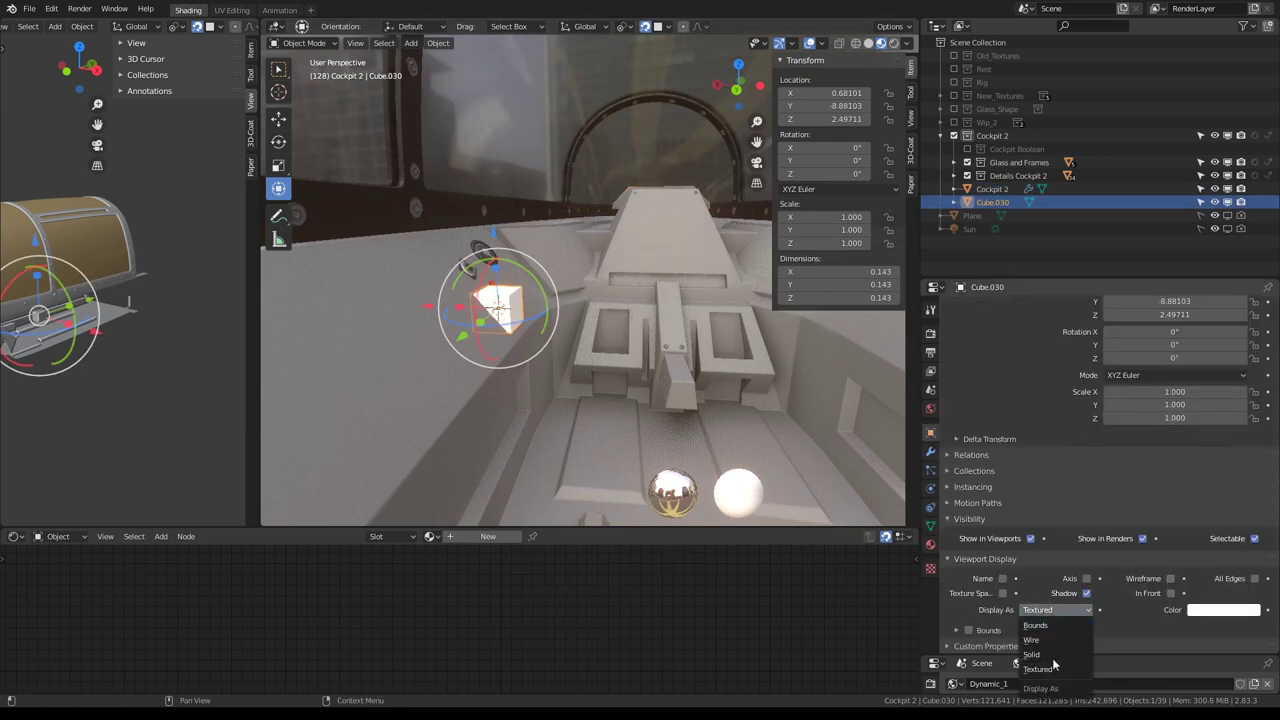
pyautogui.click(588, 267)
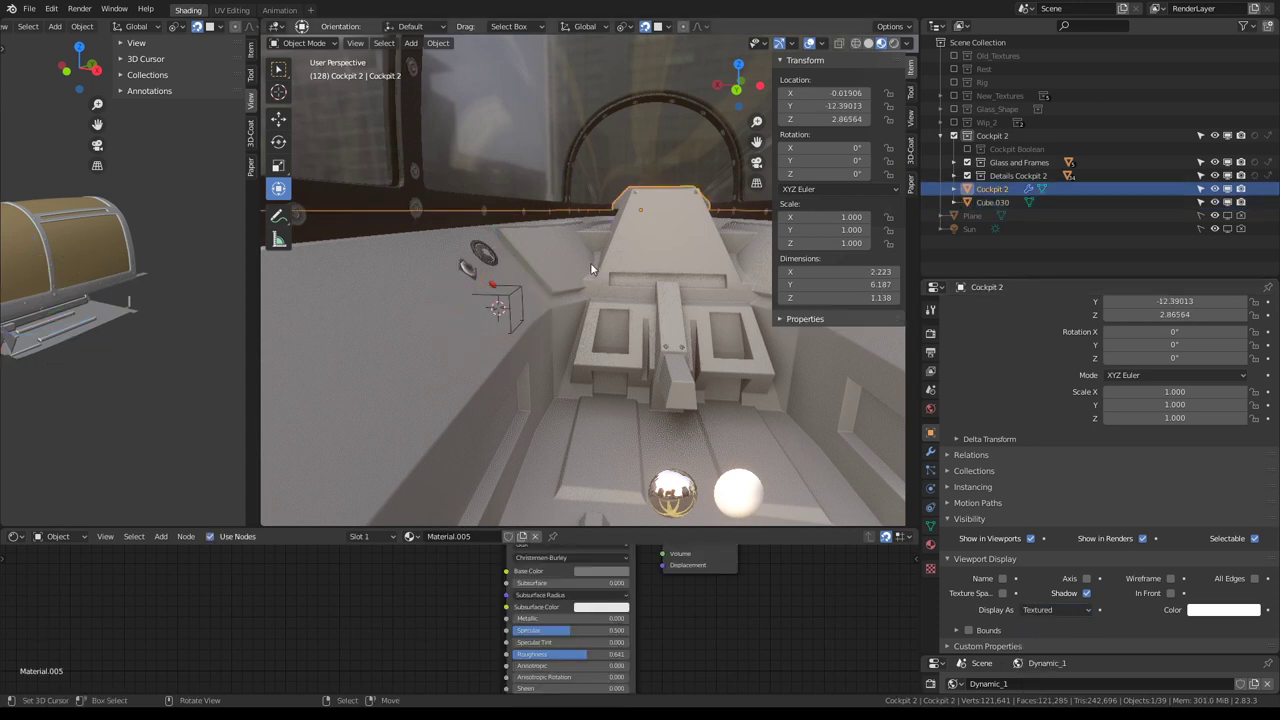
# Add a Boolean modifier to Cockpit 2 set to Difference with Cube.030 as the cutter
pyautogui.click(932, 454)
pyautogui.click(1078, 338)
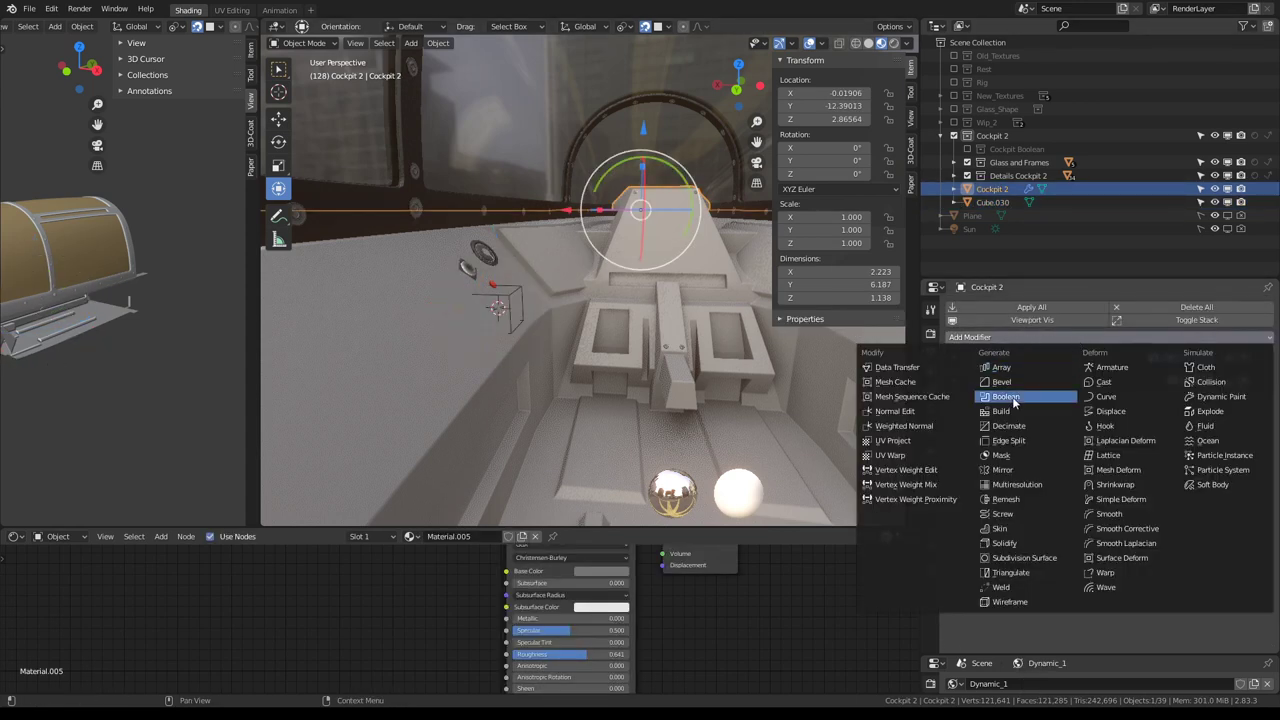
pyautogui.click(1014, 400)
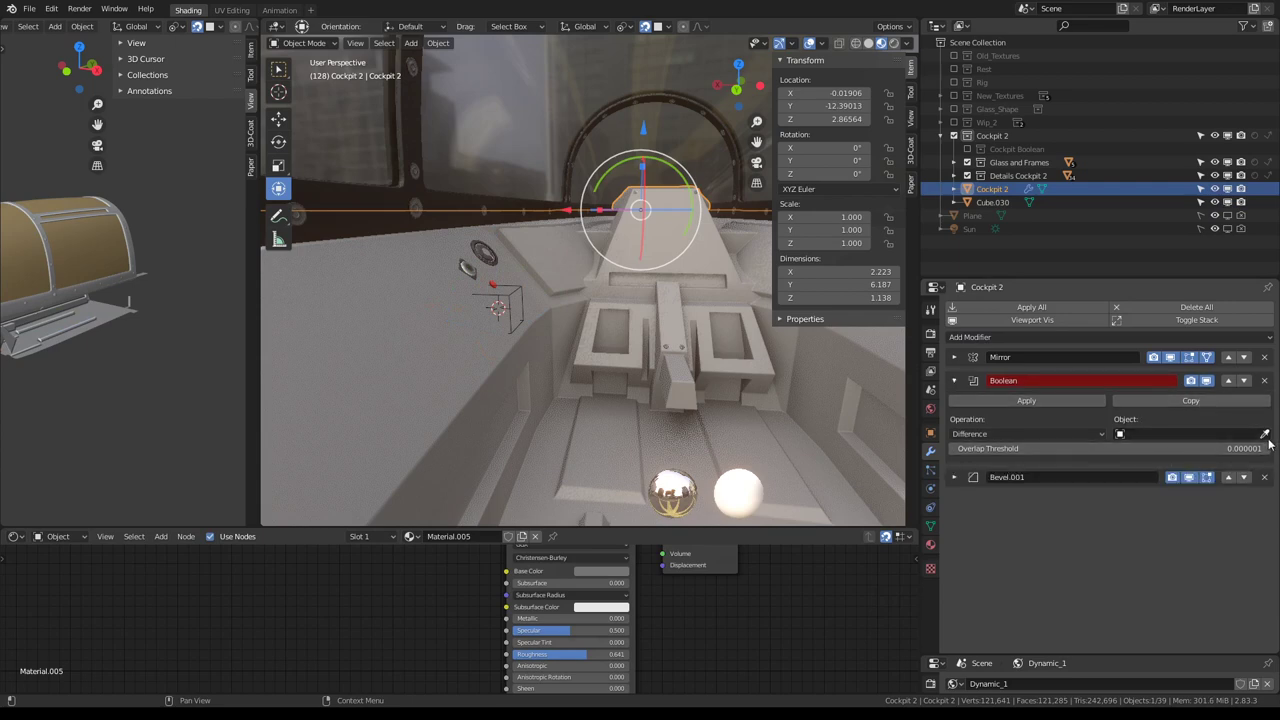
pyautogui.moveTo(517, 295)
pyautogui.mouseDown(button='middle')
pyautogui.moveTo(530, 240)
pyautogui.moveTo(630, 227)
pyautogui.moveTo(548, 250)
pyautogui.moveTo(620, 260)
pyautogui.moveTo(471, 306)
pyautogui.moveTo(608, 289)
pyautogui.moveTo(489, 223)
pyautogui.moveTo(429, 163)
pyautogui.moveTo(622, 322)
pyautogui.moveTo(581, 319)
pyautogui.mouseUp(button='middle')
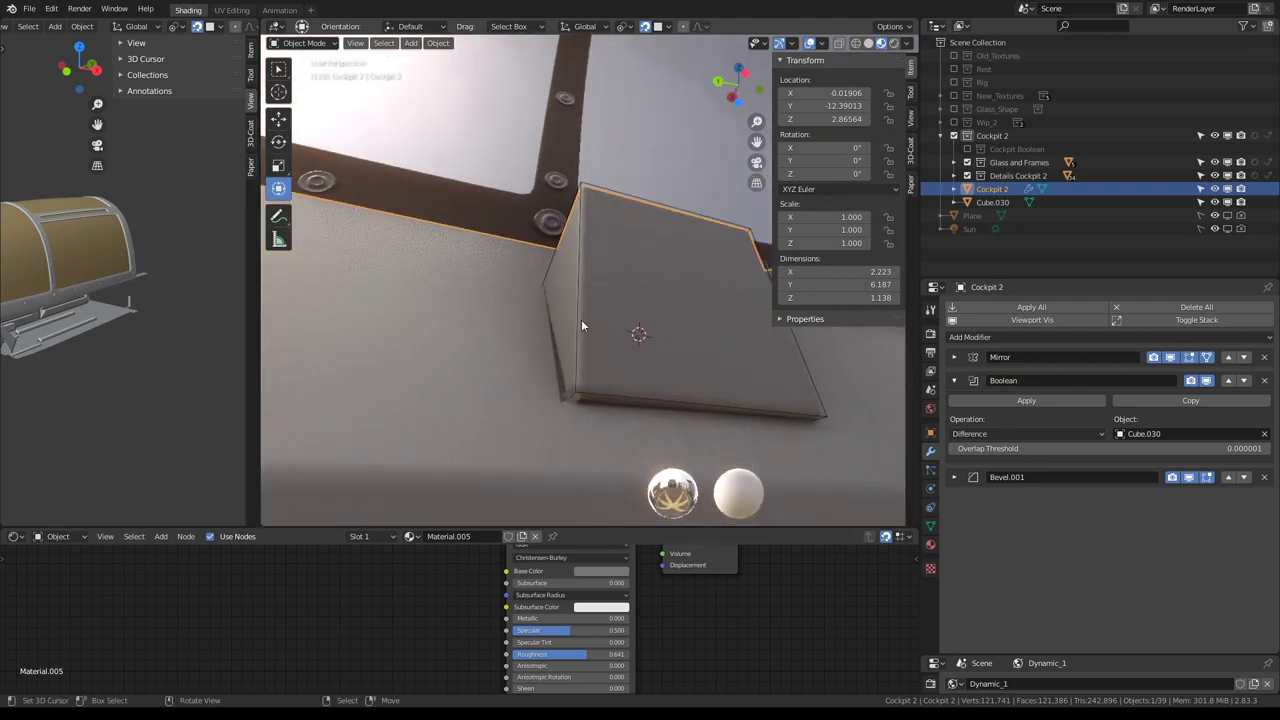
# Move Cube.030 beside the buttons to X 0.681, Y -8.881, Z 2.497
pyautogui.click(580, 320)
pyautogui.press('g')
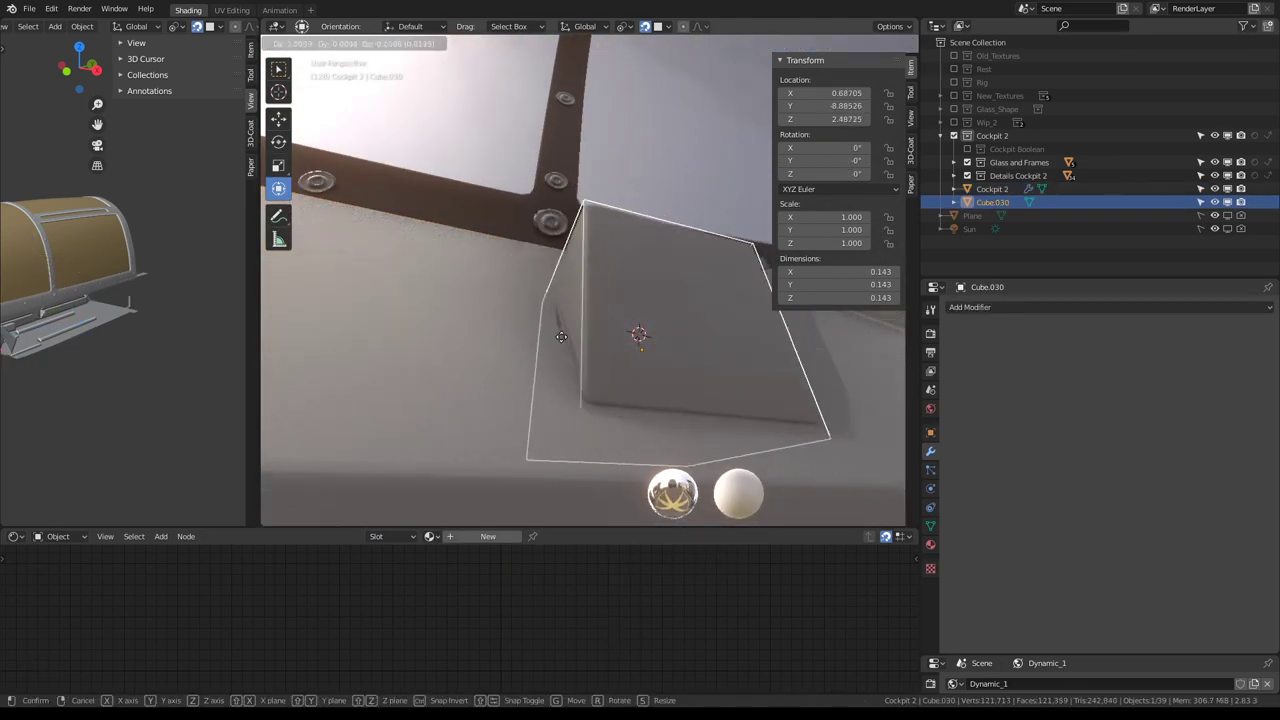
pyautogui.rightClick(592, 313)
pyautogui.moveTo(592, 313)
pyautogui.mouseDown(button='middle')
pyautogui.moveTo(586, 303)
pyautogui.moveTo(576, 318)
pyautogui.moveTo(607, 310)
pyautogui.moveTo(481, 270)
pyautogui.moveTo(400, 294)
pyautogui.moveTo(522, 358)
pyautogui.moveTo(640, 300)
pyautogui.moveTo(588, 308)
pyautogui.moveTo(588, 239)
pyautogui.moveTo(545, 285)
pyautogui.mouseUp(button='middle')
pyautogui.press('g')
pyautogui.click(551, 280)
# Stretch the cube along Y into a 0.989-long bar and maximize the 3D view
pyautogui.press('Tab')
pyautogui.press('s')
pyautogui.press('y')
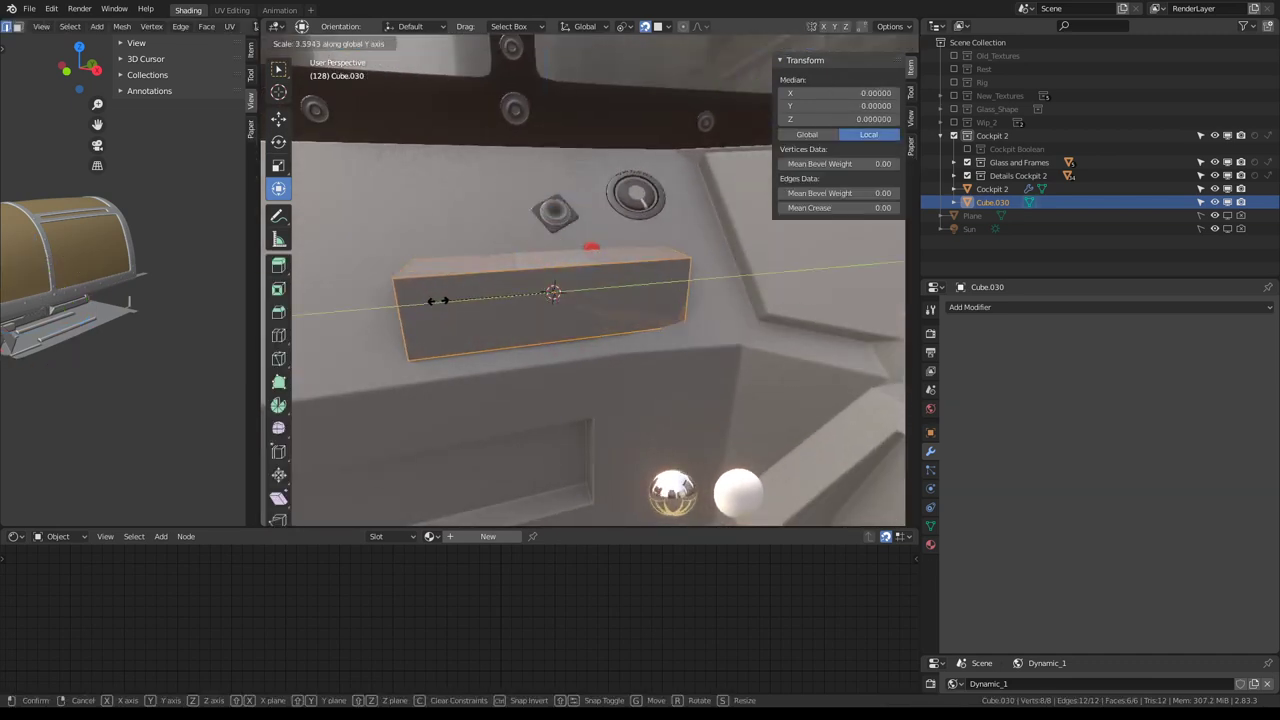
pyautogui.click(344, 312)
pyautogui.press('Tab')
pyautogui.moveTo(344, 312)
pyautogui.mouseDown(button='middle')
pyautogui.moveTo(580, 270)
pyautogui.moveTo(602, 250)
pyautogui.moveTo(474, 279)
pyautogui.moveTo(603, 260)
pyautogui.moveTo(620, 234)
pyautogui.moveTo(592, 255)
pyautogui.moveTo(715, 179)
pyautogui.mouseUp(button='middle')
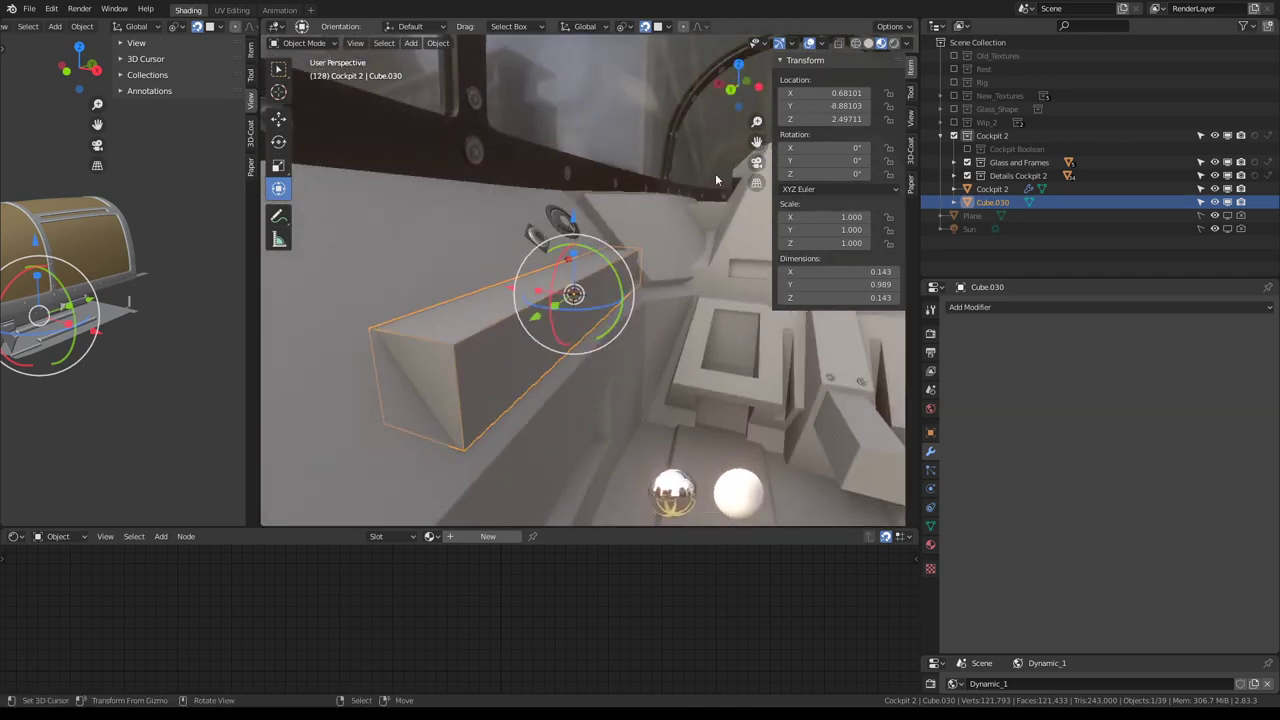
pyautogui.hotkey('ctrl', 'space')
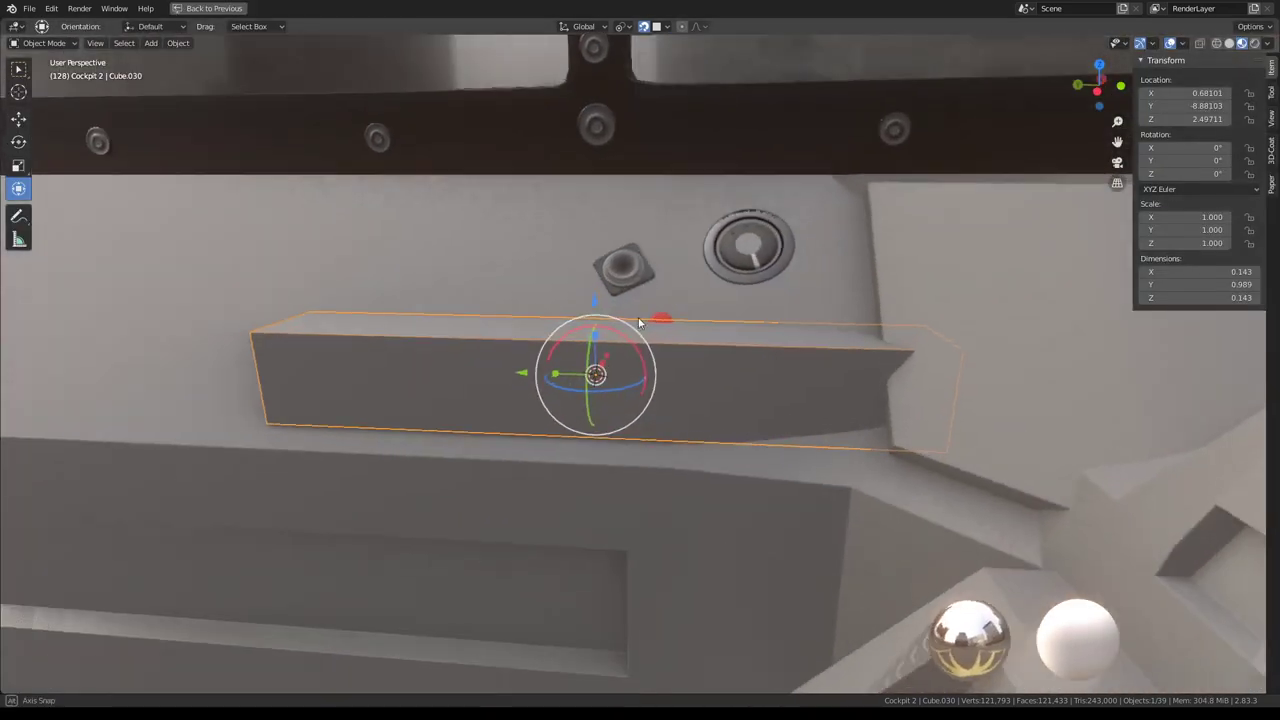
# Clear the bar's rotation with Alt+R and shift its mesh along the side wall
pyautogui.moveTo(744, 288)
pyautogui.mouseDown(button='middle')
pyautogui.moveTo(531, 337)
pyautogui.moveTo(808, 274)
pyautogui.mouseUp(button='middle')
pyautogui.hotkey('alt', 'r')
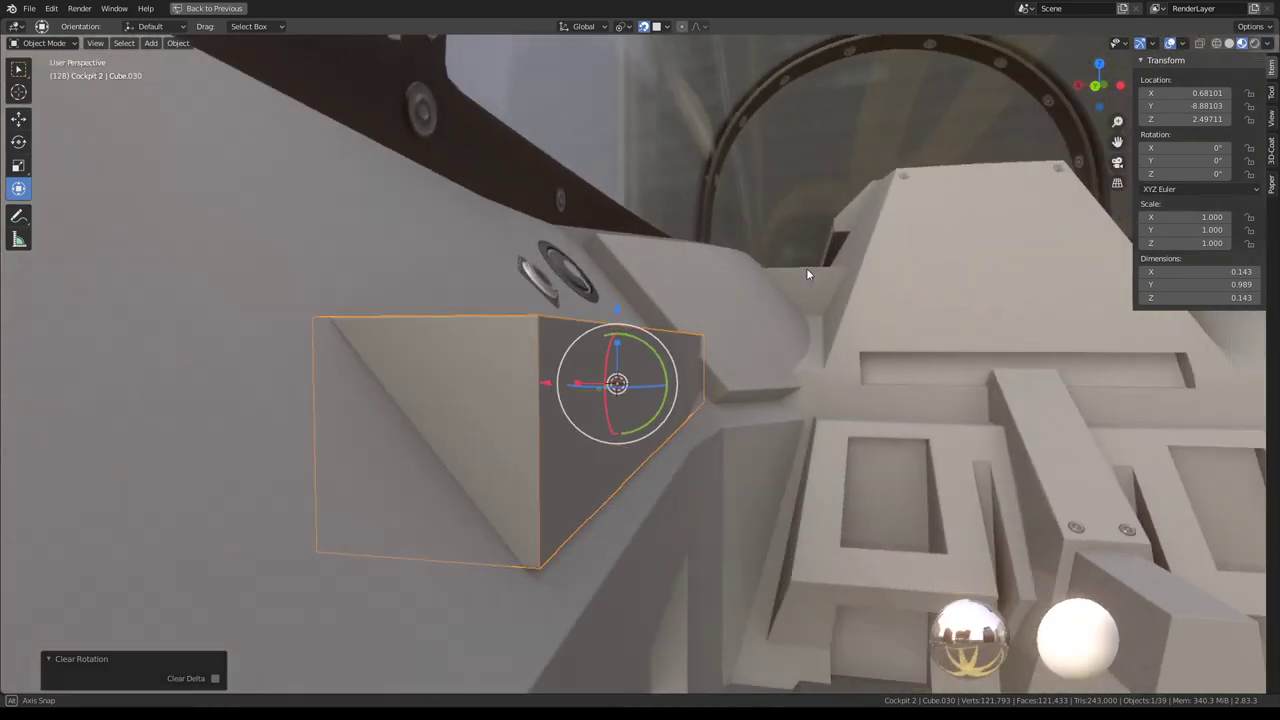
pyautogui.press('Tab')
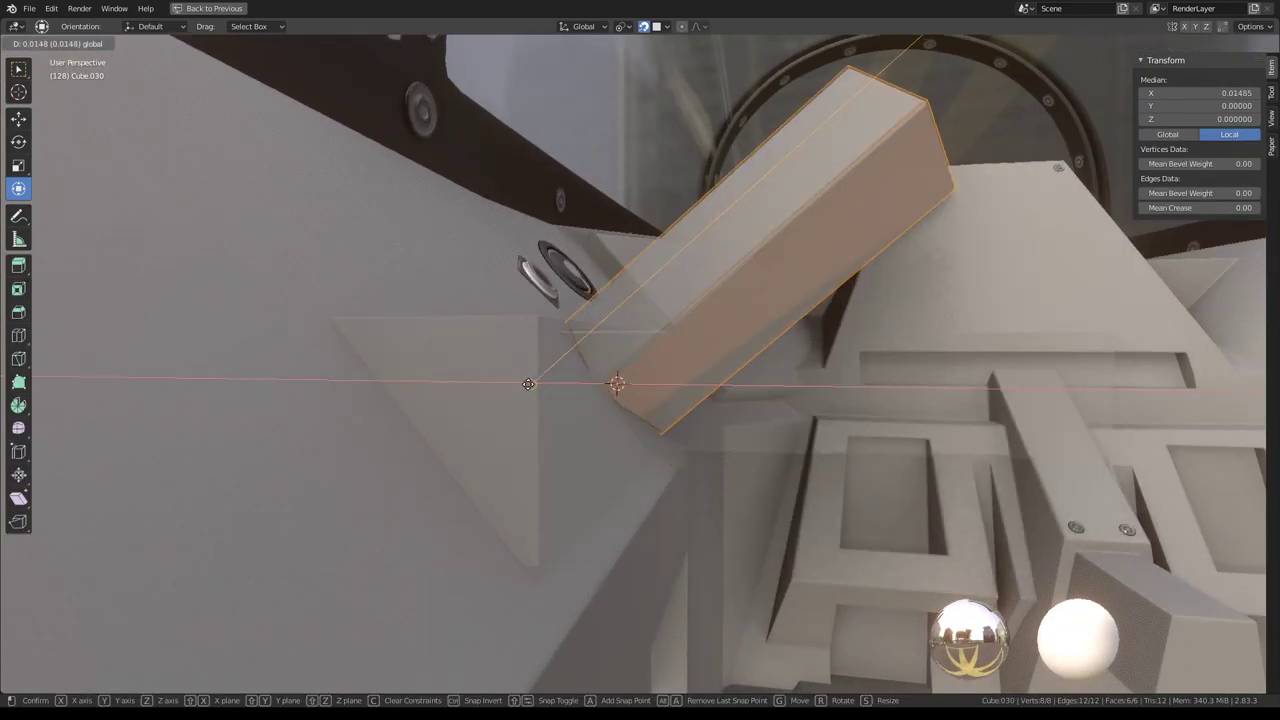
pyautogui.press('Escape')
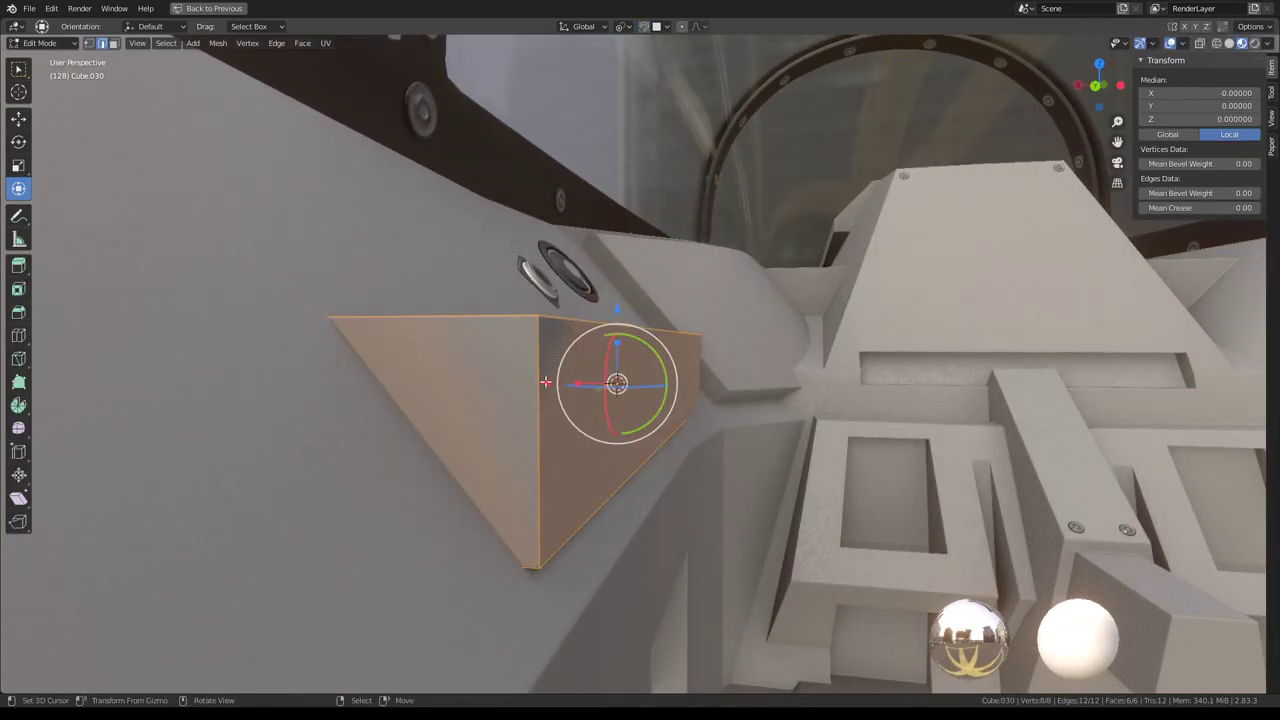
pyautogui.moveTo(545, 382); pyautogui.dragTo(455, 385)
pyautogui.press('Escape')
pyautogui.moveTo(521, 400)
pyautogui.mouseDown(button='middle')
pyautogui.moveTo(738, 384)
pyautogui.moveTo(757, 362)
pyautogui.mouseUp(button='middle')
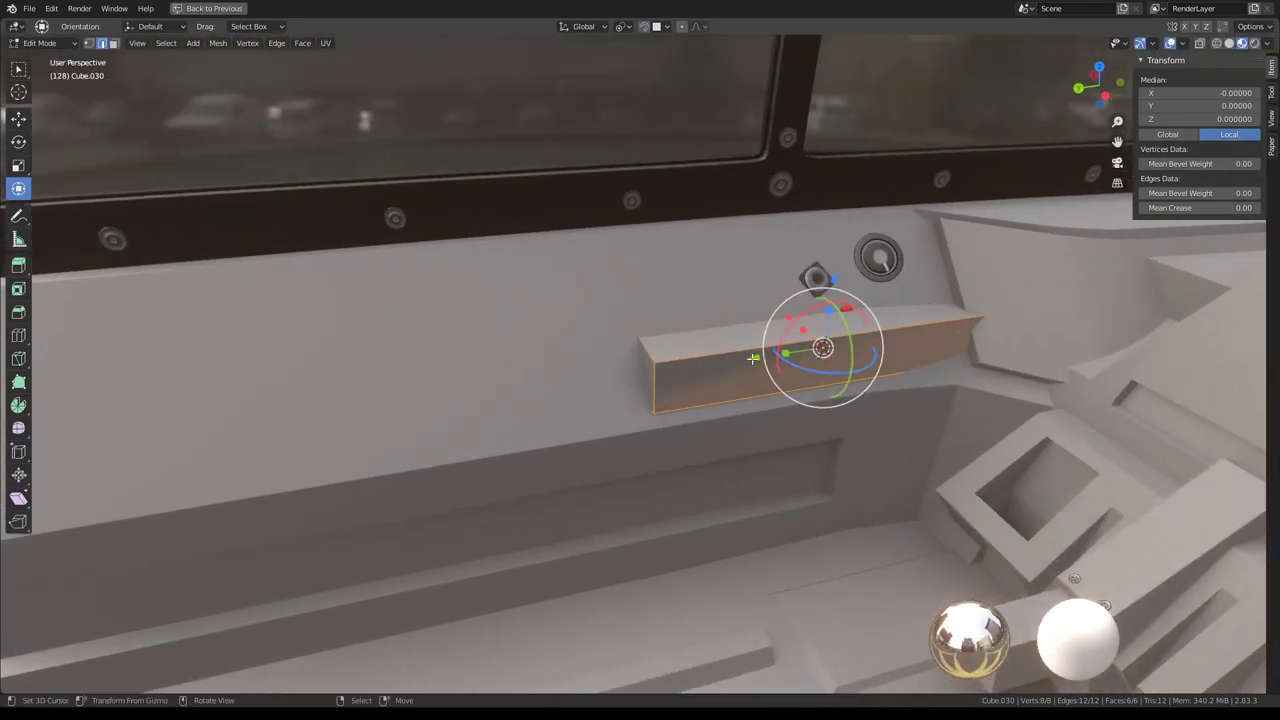
pyautogui.moveTo(757, 362); pyautogui.dragTo(454, 387)
pyautogui.moveTo(454, 387); pyautogui.dragTo(826, 326, button='middle')
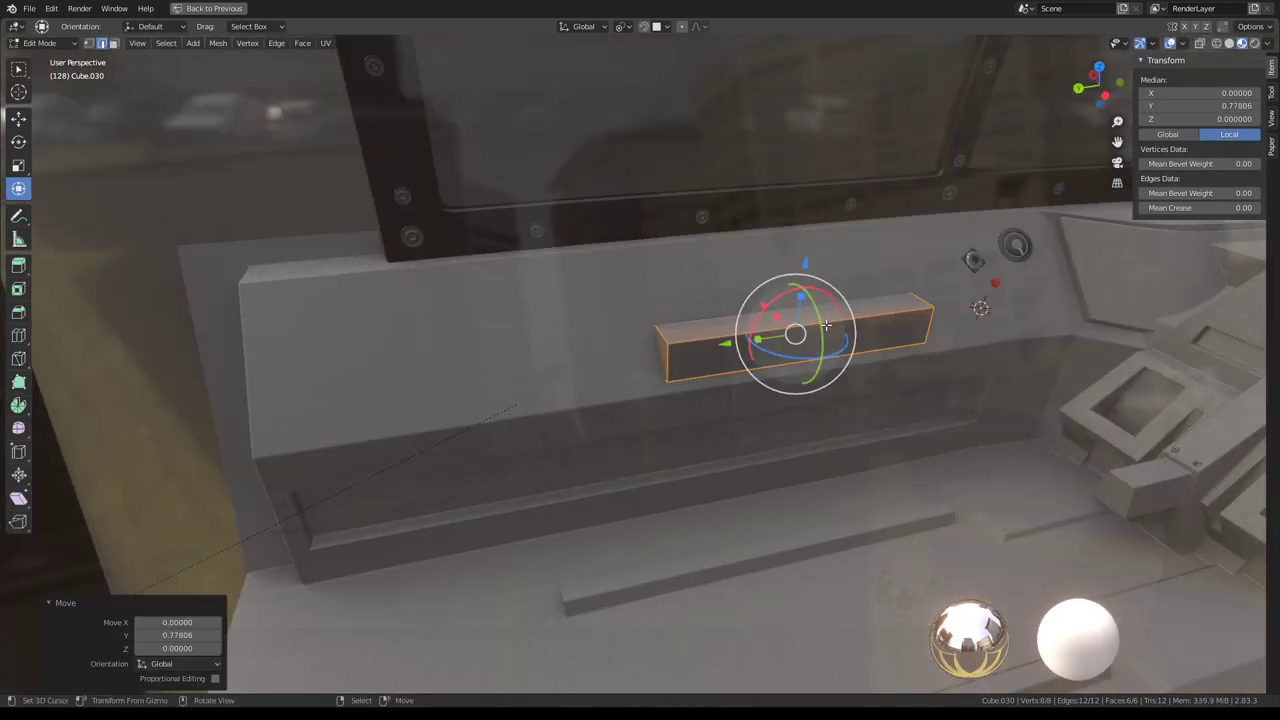
# Lengthen the bar along Y below the buttons, leaving a slanted, tapered end
pyautogui.press('s')
pyautogui.press('y')
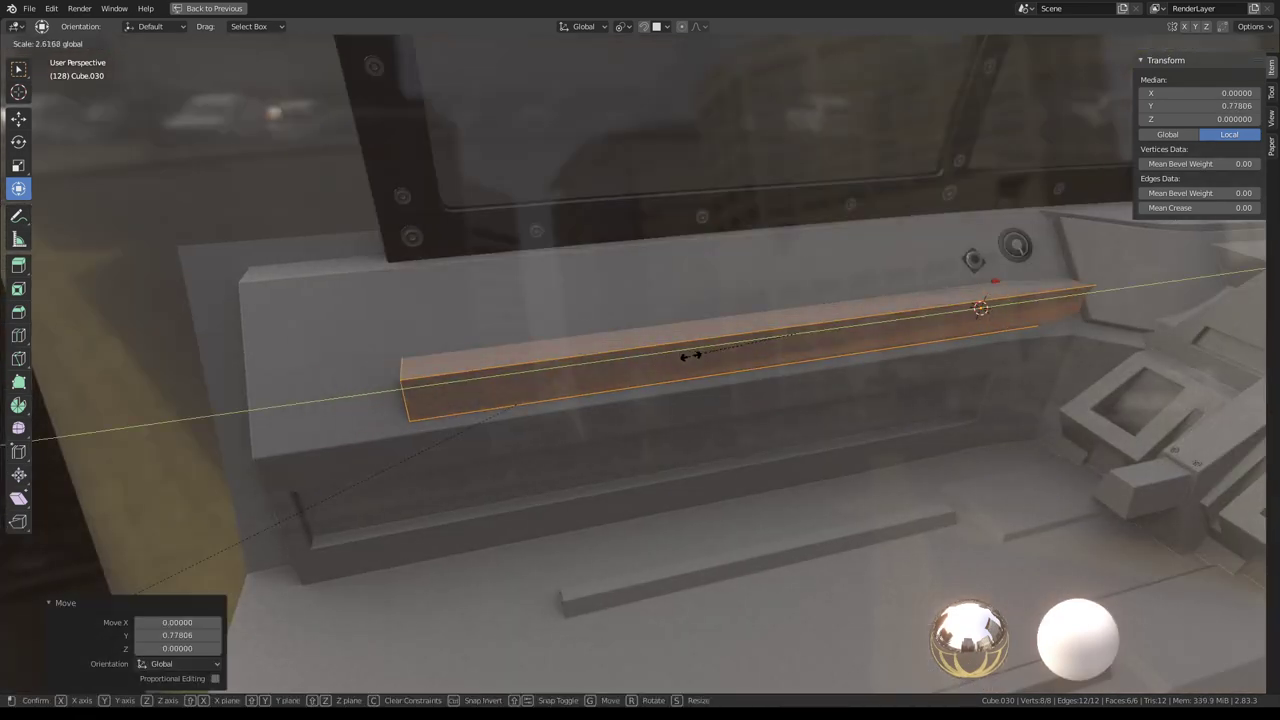
pyautogui.click(730, 348)
pyautogui.scroll(5, 785, 309)
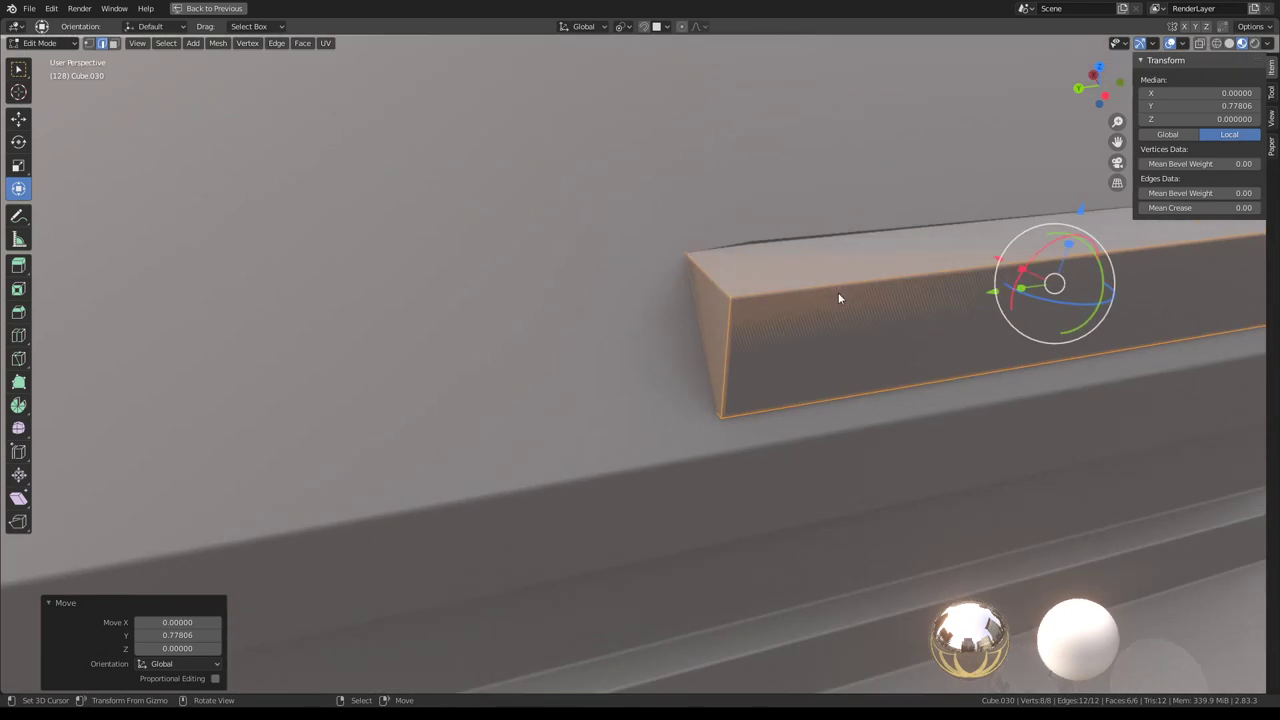
pyautogui.moveTo(838, 292)
pyautogui.mouseDown(button='middle')
pyautogui.moveTo(900, 272)
pyautogui.moveTo(694, 372)
pyautogui.moveTo(584, 374)
pyautogui.moveTo(682, 324)
pyautogui.moveTo(772, 330)
pyautogui.mouseUp(button='middle')
pyautogui.scroll(-5, 772, 330)
pyautogui.press('Tab')
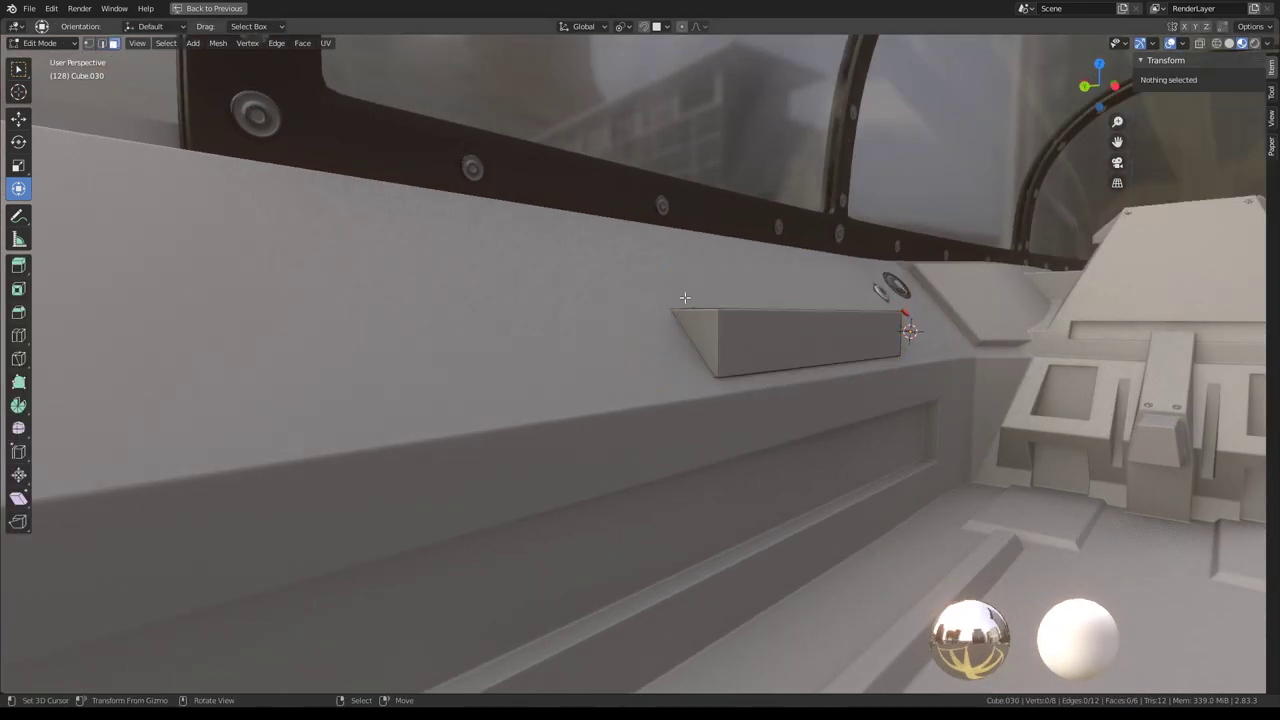
# Drag the bar's wedge end out along the side wall
pyautogui.click(704, 332)
pyautogui.moveTo(704, 332); pyautogui.dragTo(620, 355, button='middle')
pyautogui.moveTo(620, 355); pyautogui.dragTo(369, 357)
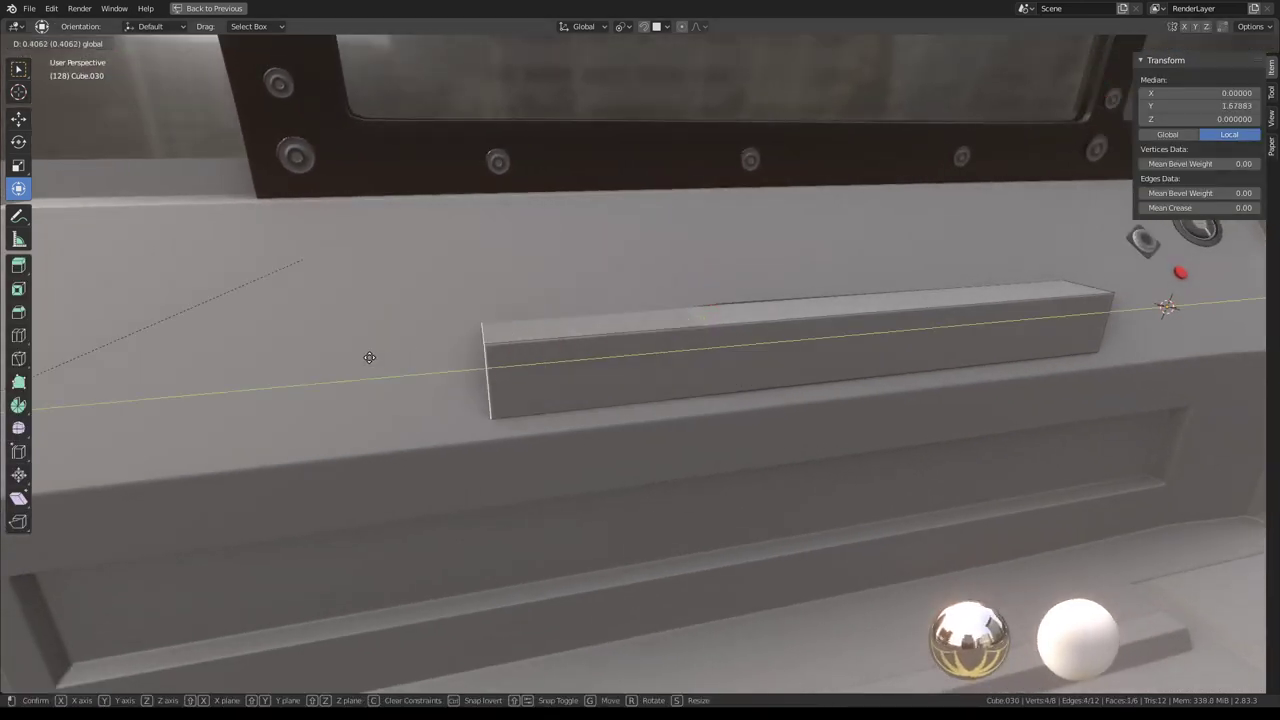
pyautogui.click(223, 364)
pyautogui.press('Tab')
pyautogui.moveTo(505, 296)
pyautogui.mouseDown(button='middle')
pyautogui.moveTo(579, 297)
pyautogui.moveTo(624, 272)
pyautogui.moveTo(554, 277)
pyautogui.moveTo(693, 274)
pyautogui.moveTo(421, 293)
pyautogui.moveTo(645, 304)
pyautogui.moveTo(724, 326)
pyautogui.moveTo(618, 358)
pyautogui.moveTo(694, 423)
pyautogui.moveTo(335, 338)
pyautogui.moveTo(500, 384)
pyautogui.mouseUp(button='middle')
# Move and slide the bar's other end, giving a 0.376 × 2.870 × 0.143 cutter
pyautogui.press('Tab')
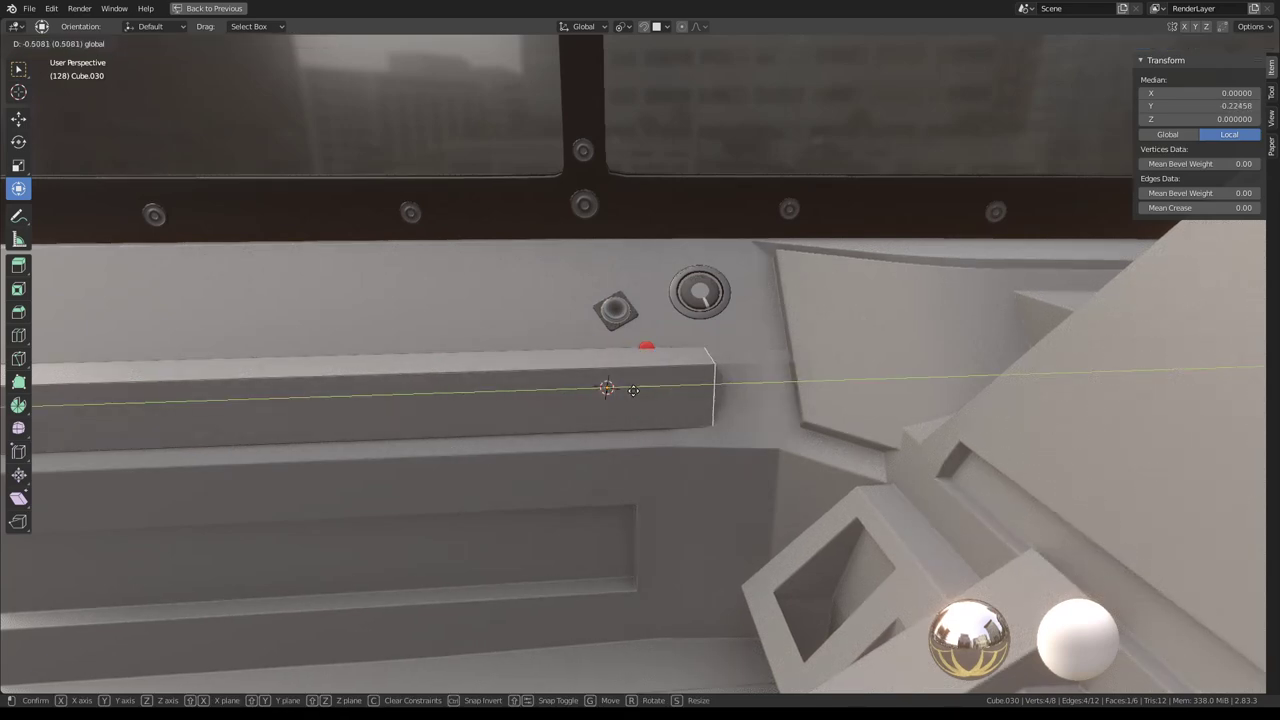
pyautogui.click(782, 392)
pyautogui.moveTo(790, 375)
pyautogui.mouseDown(button='middle')
pyautogui.moveTo(551, 323)
pyautogui.moveTo(340, 523)
pyautogui.moveTo(760, 268)
pyautogui.moveTo(851, 271)
pyautogui.moveTo(423, 357)
pyautogui.mouseUp(button='middle')
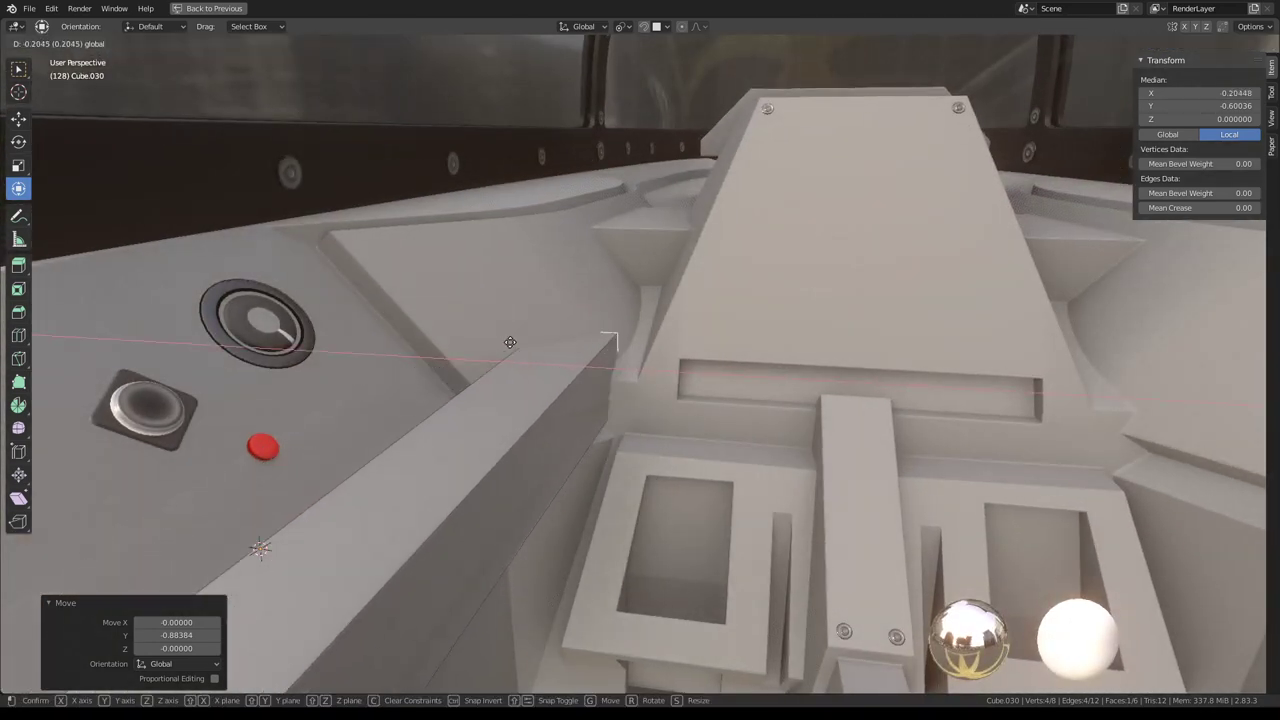
pyautogui.click(527, 338)
pyautogui.moveTo(527, 338); pyautogui.dragTo(608, 414, button='middle')
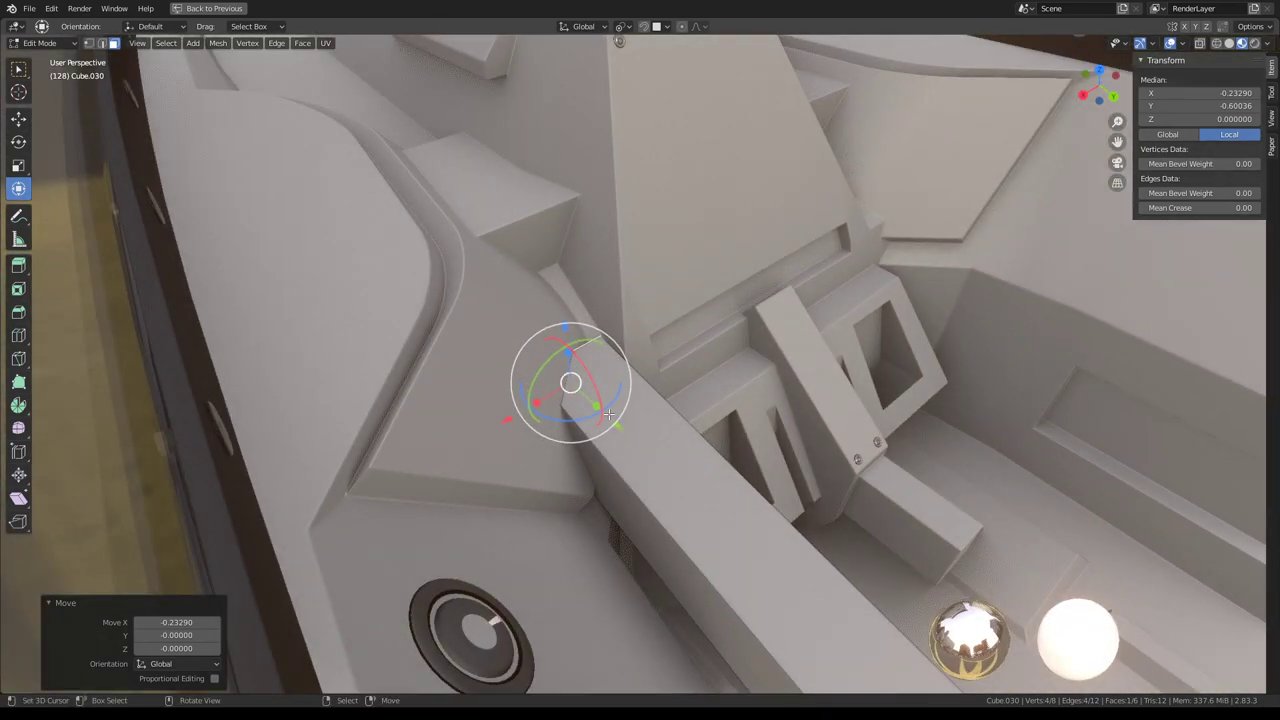
pyautogui.click(540, 340)
pyautogui.moveTo(540, 340)
pyautogui.mouseDown(button='middle')
pyautogui.moveTo(537, 241)
pyautogui.moveTo(673, 345)
pyautogui.moveTo(672, 289)
pyautogui.moveTo(682, 294)
pyautogui.mouseUp(button='middle')
pyautogui.press('Tab')
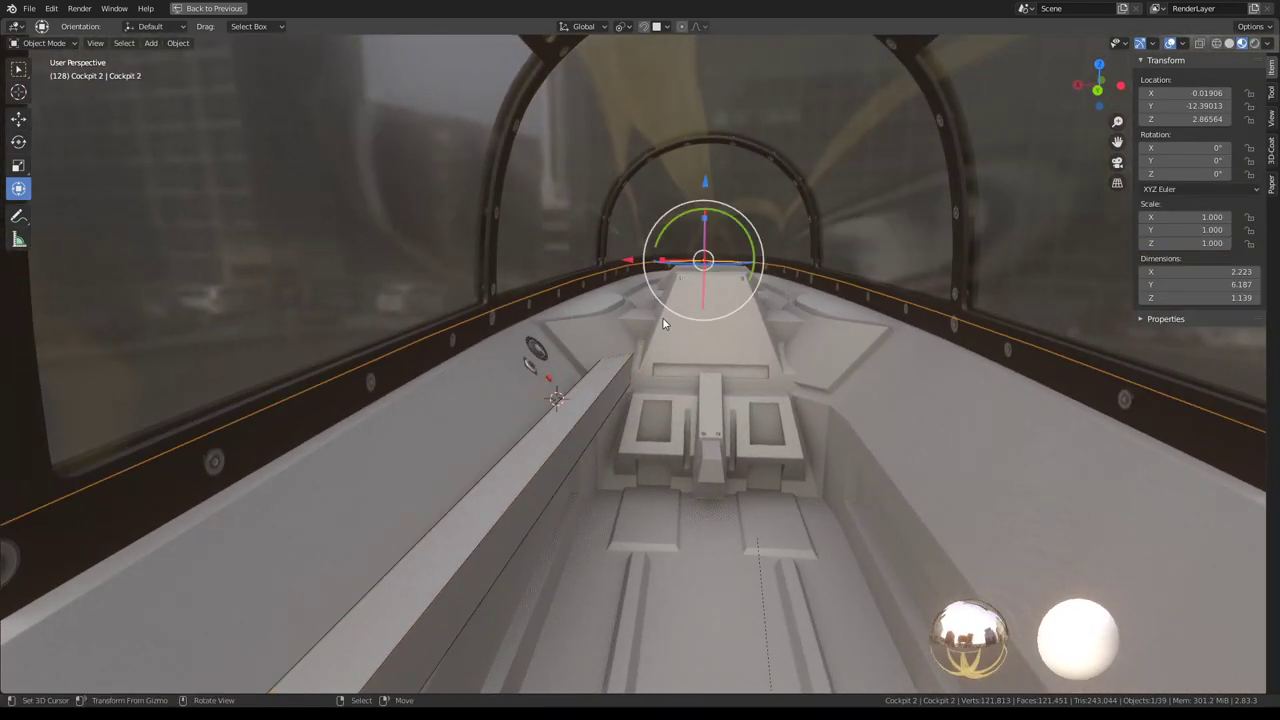
pyautogui.hotkey('ctrl', 'alt', 'space')
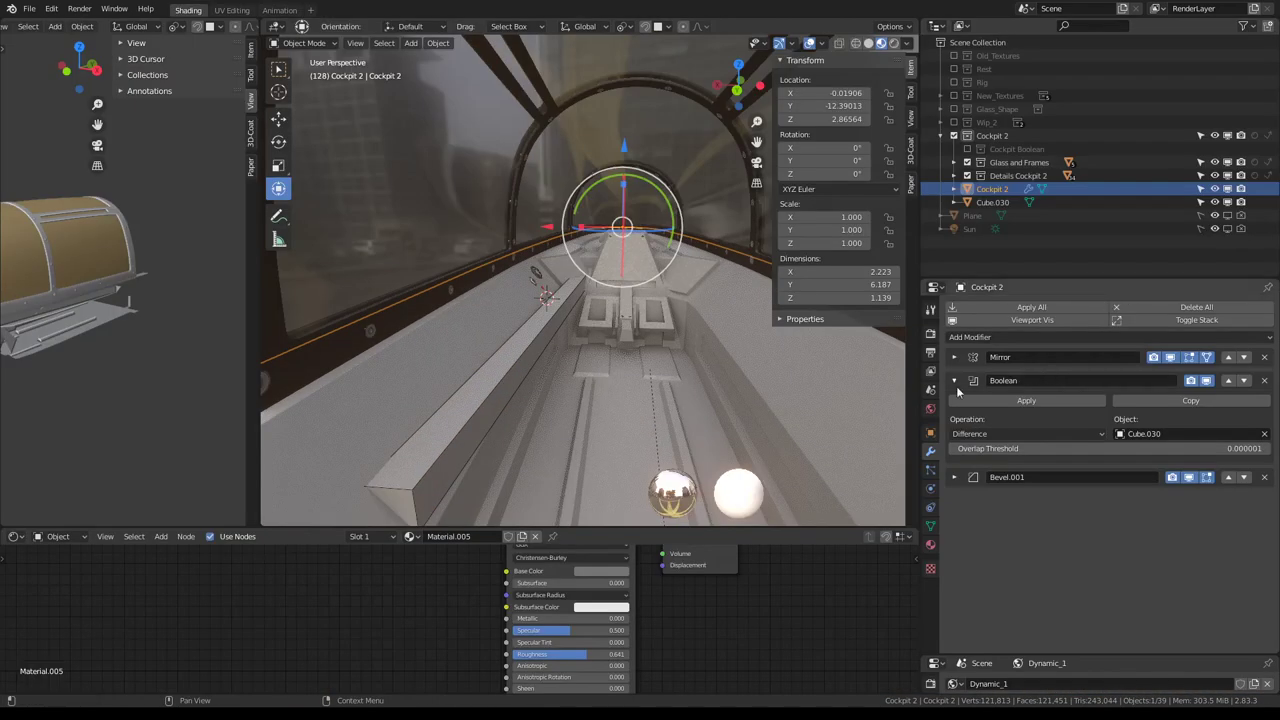
pyautogui.click(955, 383)
pyautogui.hotkey('ctrl', 'alt', 'space')
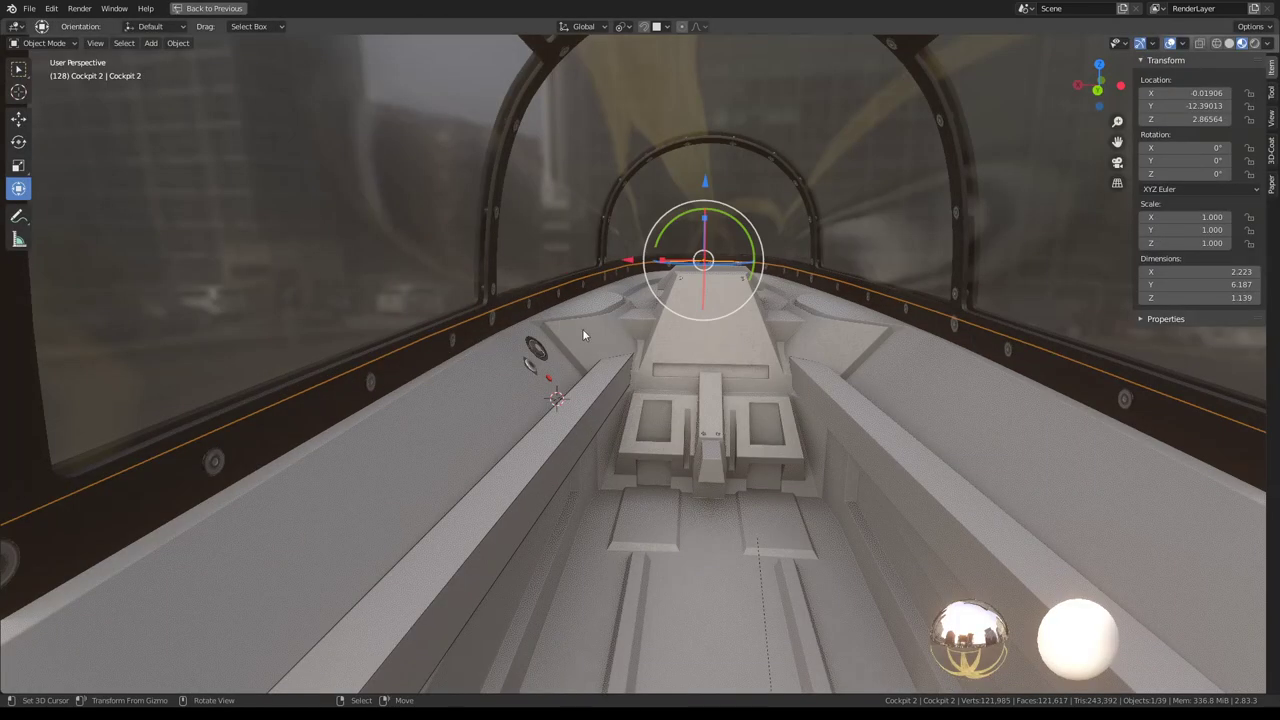
pyautogui.scroll(-4, 582, 328)
pyautogui.moveTo(614, 333)
pyautogui.mouseDown(button='middle')
pyautogui.moveTo(633, 344)
pyautogui.moveTo(620, 338)
pyautogui.mouseUp(button='middle')
pyautogui.press('Tab')
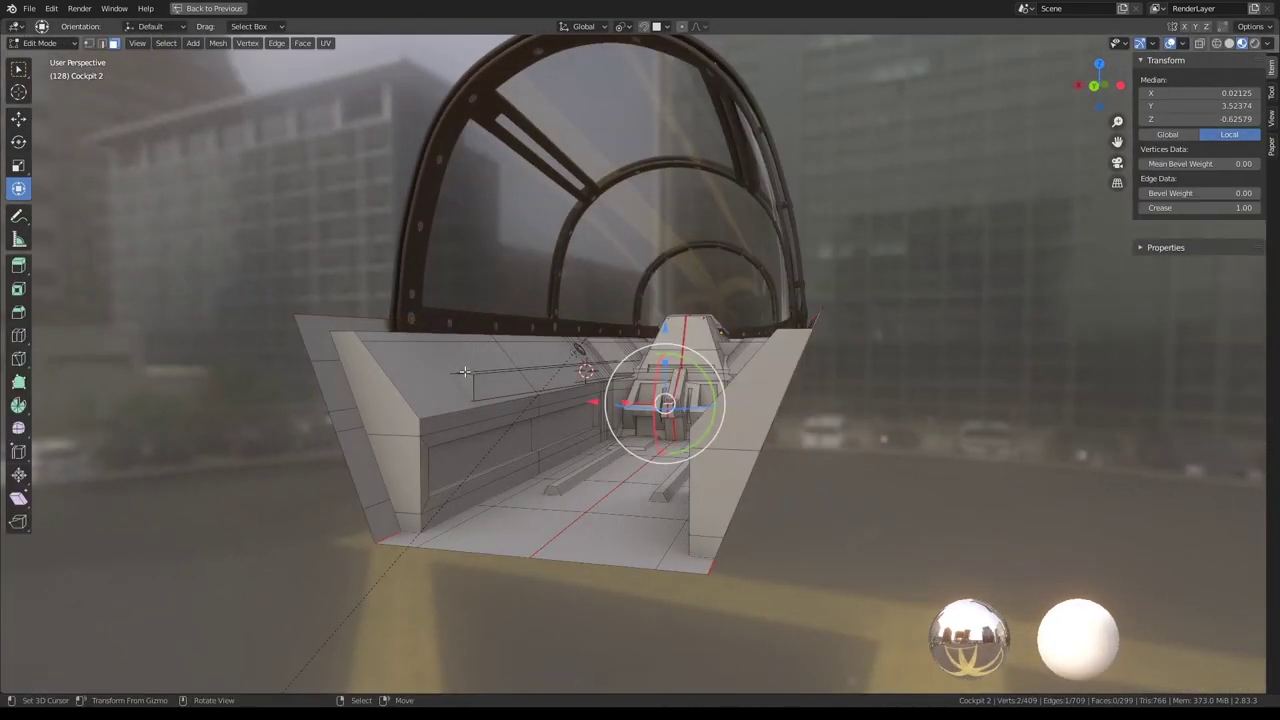
pyautogui.press('Tab')
pyautogui.click(472, 381)
pyautogui.click(470, 380)
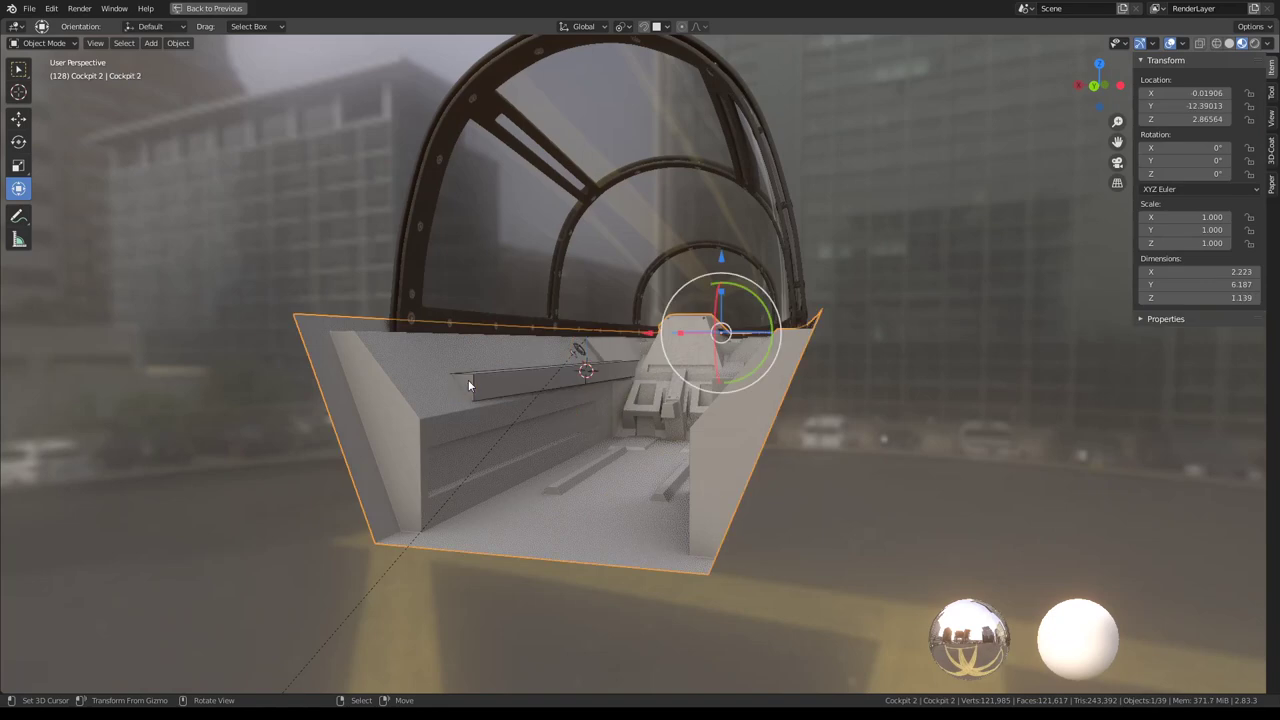
pyautogui.click(468, 379)
pyautogui.press('Tab')
pyautogui.click(468, 379)
pyautogui.moveTo(468, 379); pyautogui.dragTo(372, 533, button='middle')
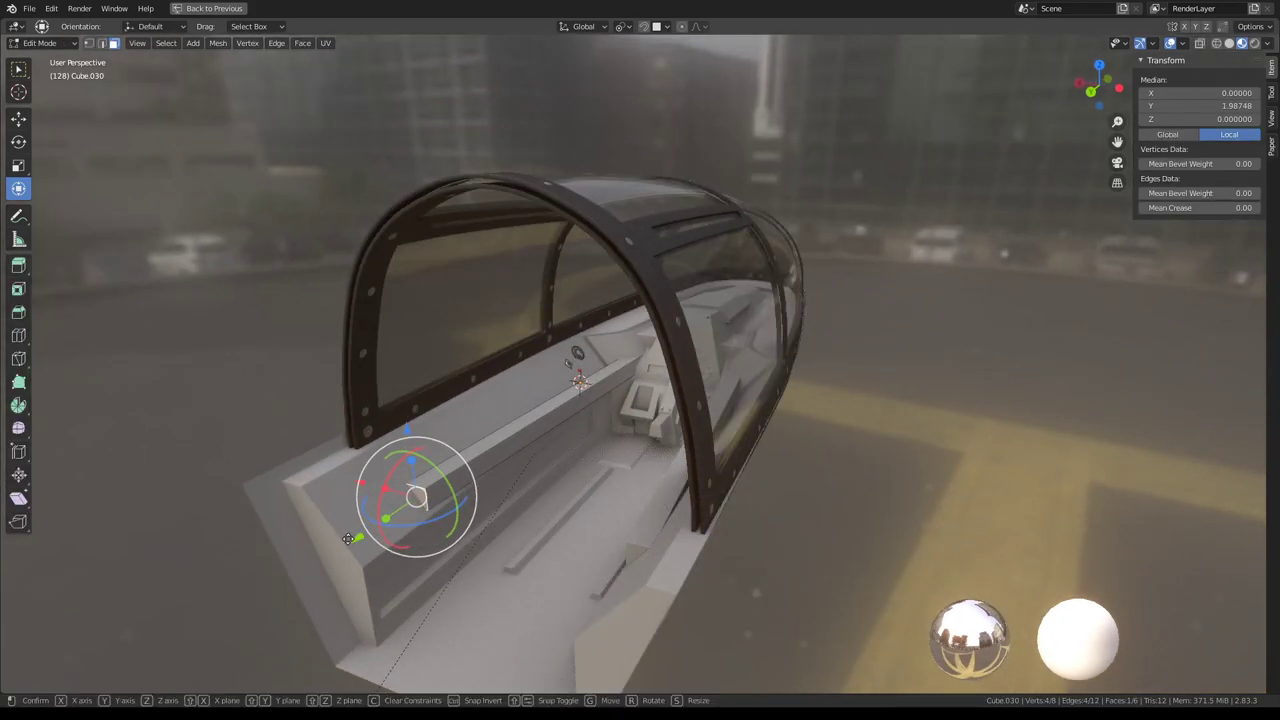
pyautogui.press('Escape')
pyautogui.press('Tab')
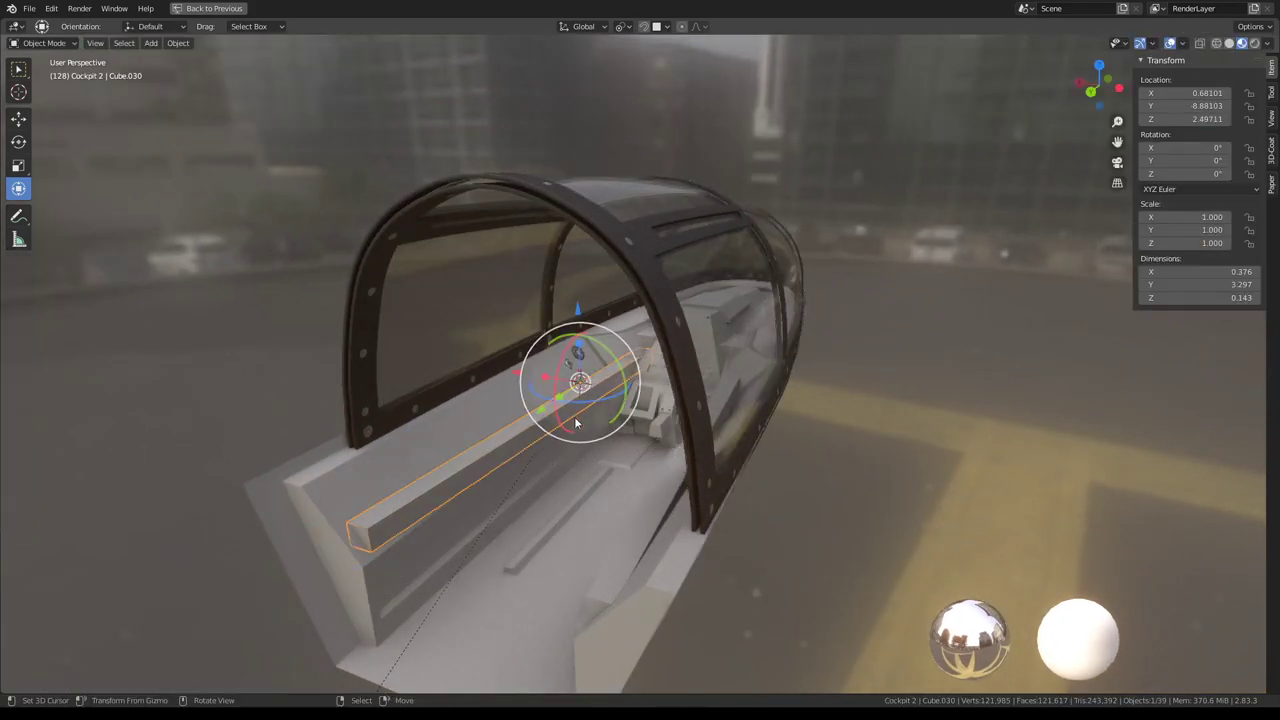
pyautogui.scroll(5, 625, 347)
pyautogui.moveTo(625, 347)
pyautogui.mouseDown(button='middle')
pyautogui.moveTo(615, 358)
pyautogui.moveTo(601, 265)
pyautogui.moveTo(597, 299)
pyautogui.moveTo(565, 175)
pyautogui.moveTo(580, 184)
pyautogui.moveTo(651, 158)
pyautogui.moveTo(723, 161)
pyautogui.moveTo(592, 218)
pyautogui.mouseUp(button='middle')
pyautogui.scroll(-5, 574, 242)
pyautogui.scroll(-4, 591, 298)
# Move the Cube.030 ledge end 0.37134 along X to reach the angled console panel
pyautogui.scroll(5, 591, 220)
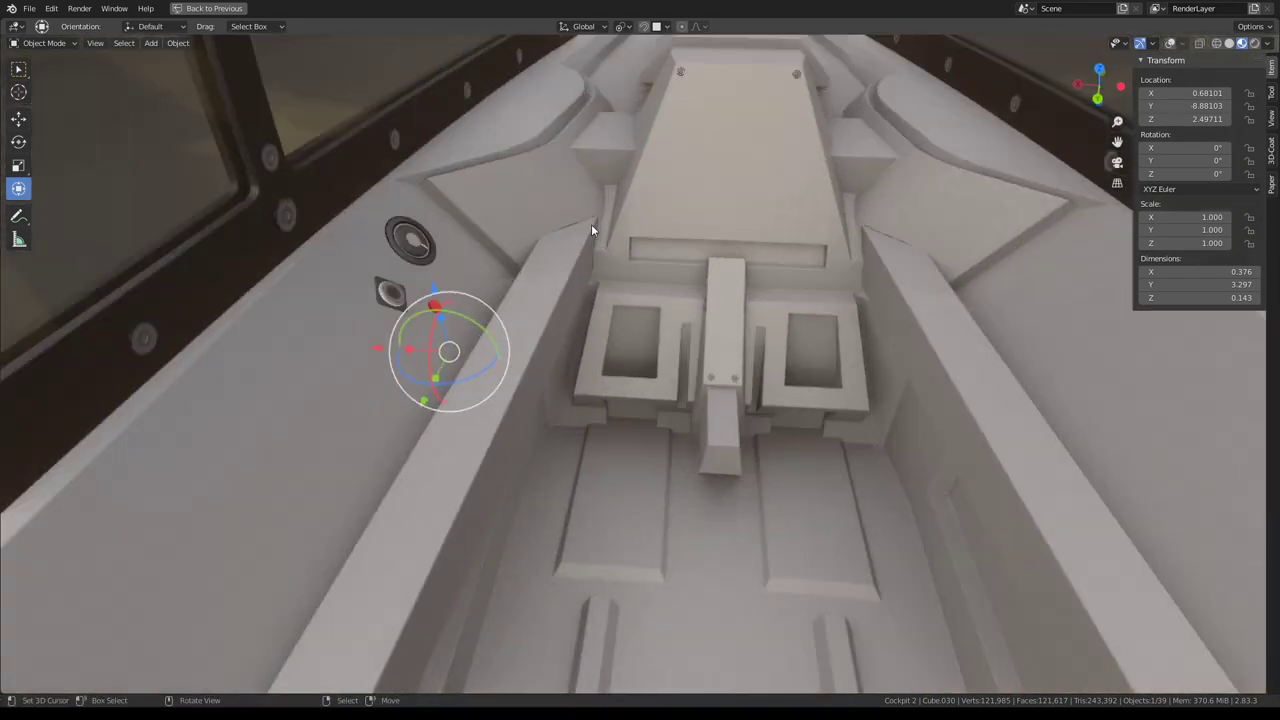
pyautogui.scroll(2, 627, 191)
pyautogui.scroll(3, 638, 176)
pyautogui.scroll(2, 624, 175)
pyautogui.scroll(-3, 624, 175)
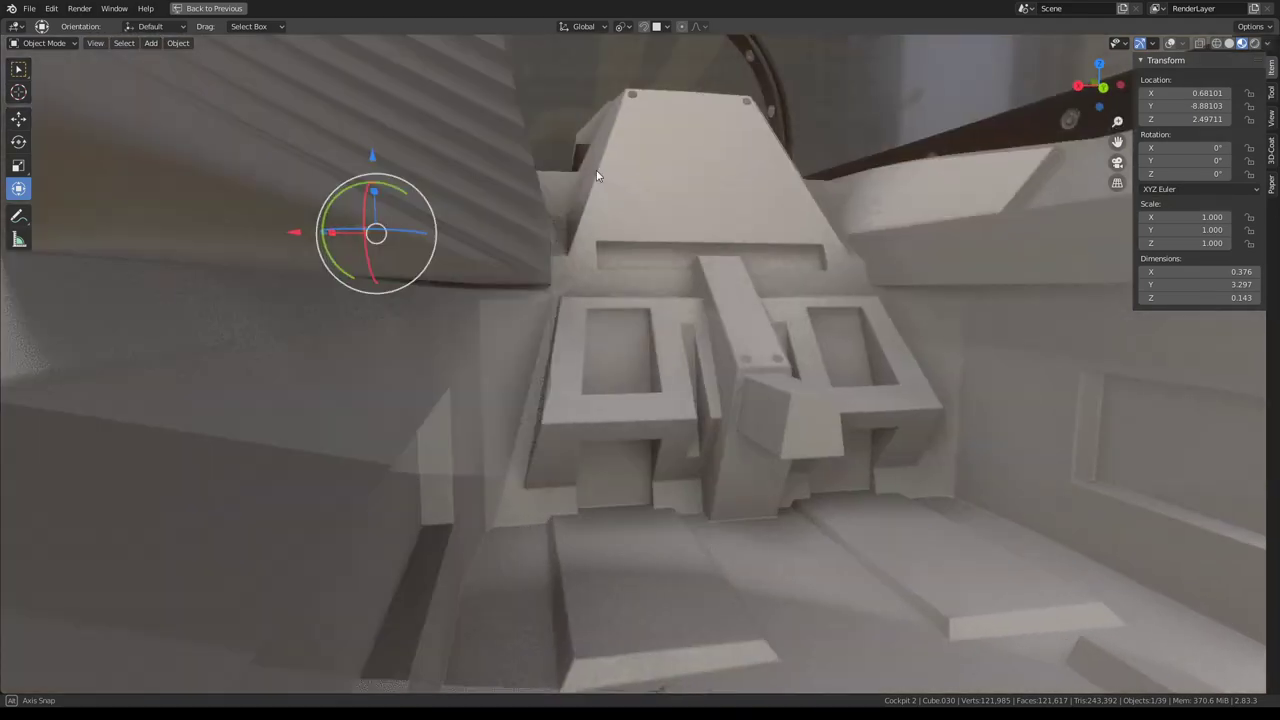
pyautogui.scroll(-1, 649, 183)
pyautogui.moveTo(649, 183)
pyautogui.mouseDown(button='middle')
pyautogui.moveTo(627, 196)
pyautogui.moveTo(792, 190)
pyautogui.moveTo(803, 177)
pyautogui.moveTo(753, 207)
pyautogui.moveTo(543, 237)
pyautogui.moveTo(614, 231)
pyautogui.moveTo(554, 252)
pyautogui.moveTo(605, 310)
pyautogui.moveTo(763, 257)
pyautogui.moveTo(937, 263)
pyautogui.moveTo(1046, 180)
pyautogui.mouseUp(button='middle')
pyautogui.scroll(2, 575, 284)
pyautogui.press('Tab')
pyautogui.scroll(2, 566, 290)
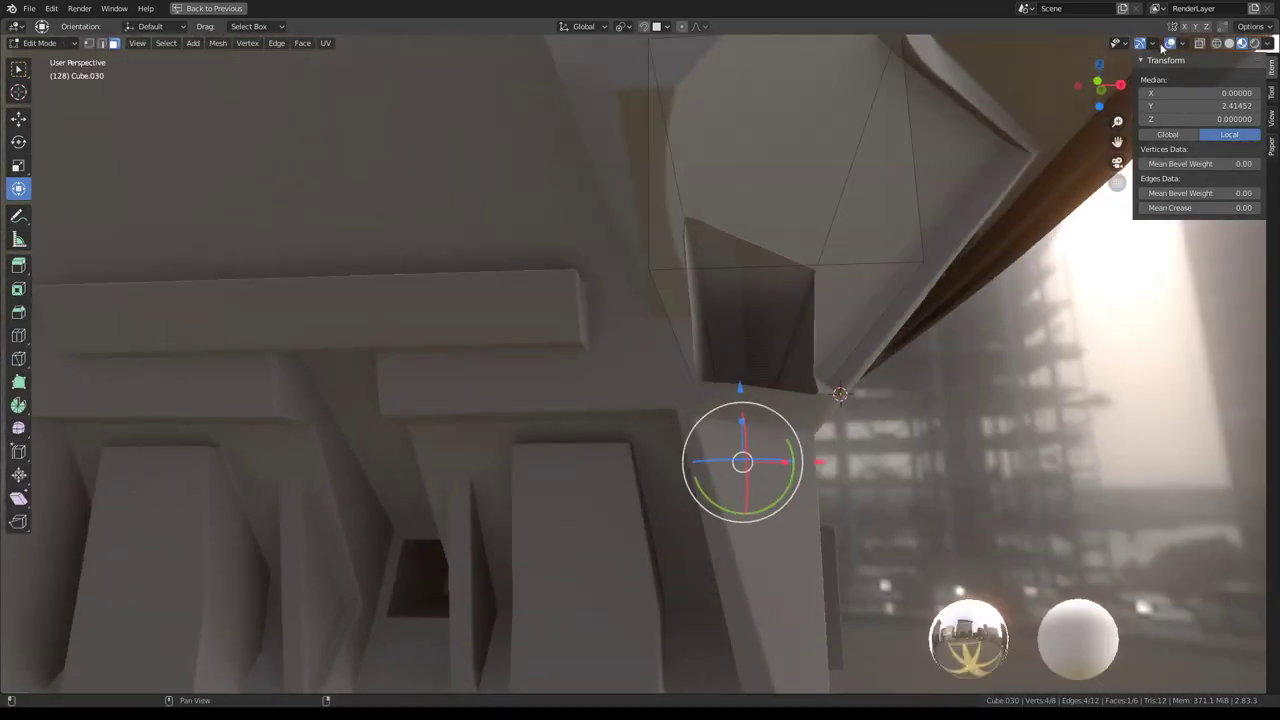
pyautogui.click(803, 186)
pyautogui.moveTo(803, 186)
pyautogui.mouseDown(button='middle')
pyautogui.moveTo(760, 257)
pyautogui.moveTo(547, 267)
pyautogui.moveTo(668, 296)
pyautogui.mouseUp(button='middle')
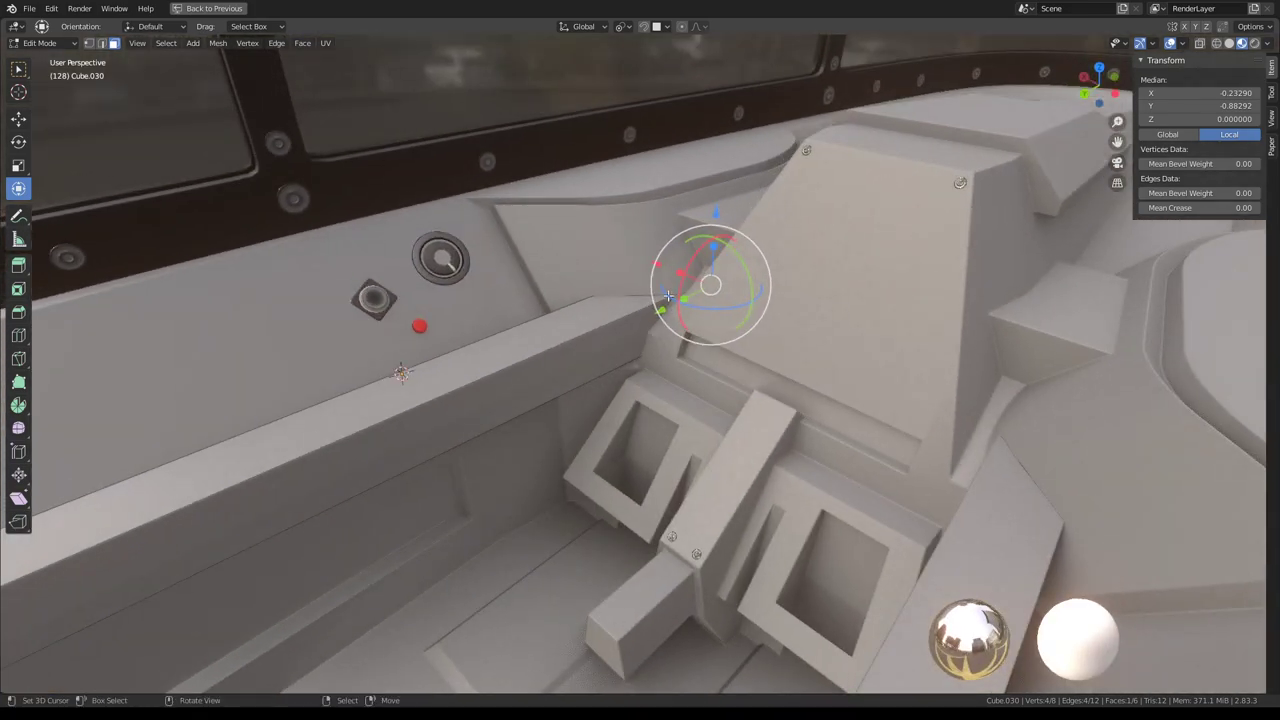
pyautogui.moveTo(537, 286)
pyautogui.mouseDown(button='middle')
pyautogui.moveTo(663, 220)
pyautogui.moveTo(846, 194)
pyautogui.moveTo(677, 289)
pyautogui.mouseUp(button='middle')
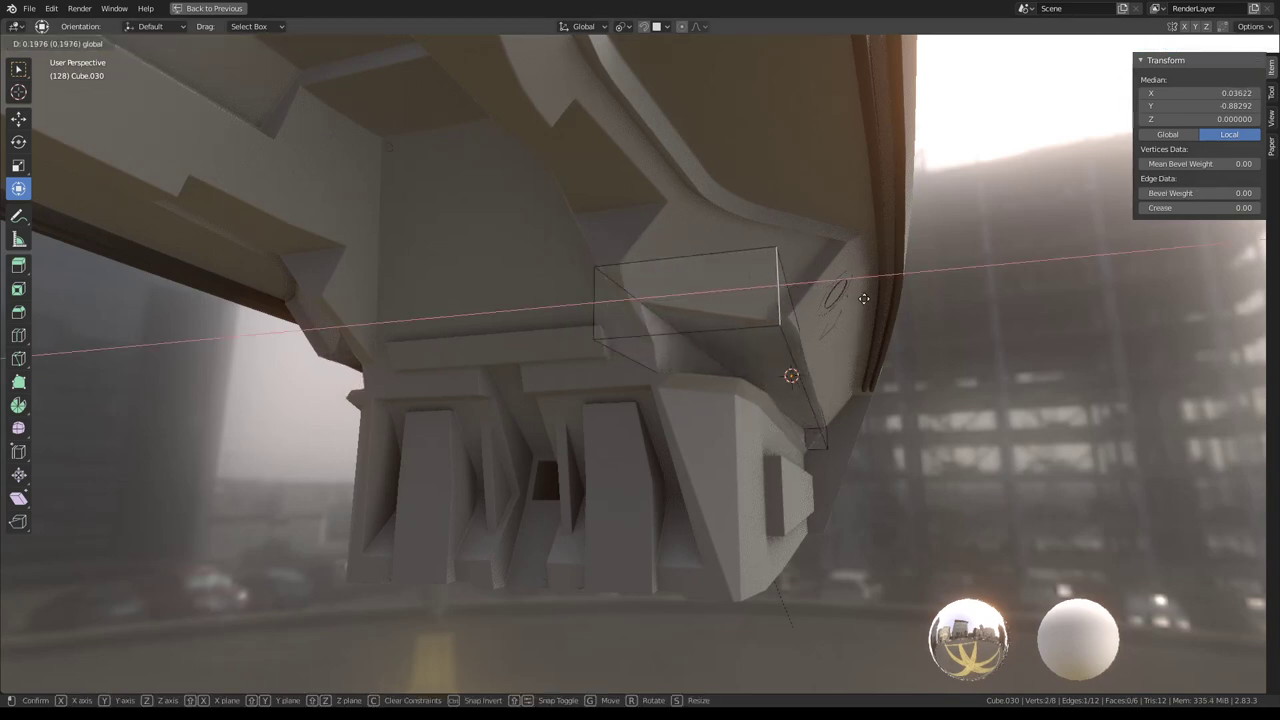
pyautogui.click(967, 325)
# Inspect the side panel from inside the cockpit and return to Object Mode
pyautogui.moveTo(967, 325)
pyautogui.mouseDown(button='middle')
pyautogui.moveTo(766, 329)
pyautogui.moveTo(486, 420)
pyautogui.moveTo(616, 330)
pyautogui.moveTo(589, 342)
pyautogui.moveTo(815, 290)
pyautogui.moveTo(565, 452)
pyautogui.mouseUp(button='middle')
pyautogui.scroll(3, 605, 335)
pyautogui.scroll(-3, 589, 342)
pyautogui.scroll(-2, 737, 350)
pyautogui.scroll(4, 684, 353)
pyautogui.moveTo(684, 353)
pyautogui.mouseDown(button='middle')
pyautogui.moveTo(632, 301)
pyautogui.moveTo(666, 292)
pyautogui.mouseUp(button='middle')
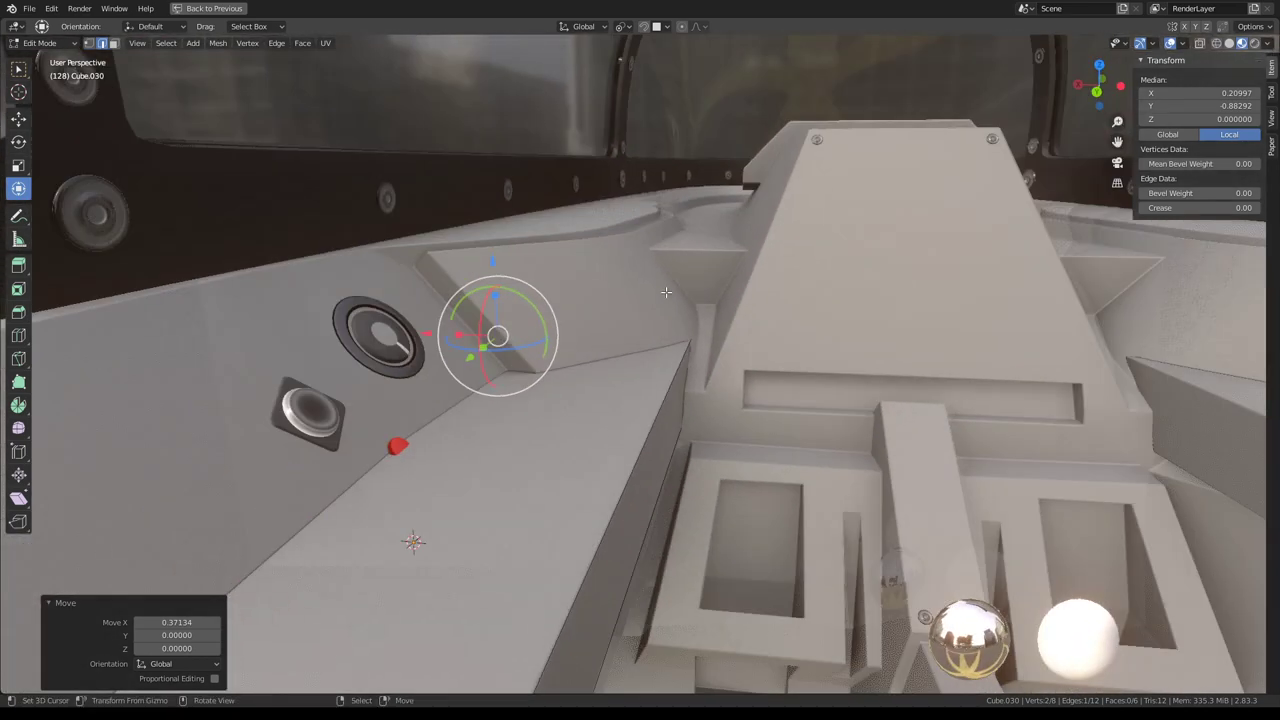
pyautogui.press('Tab')
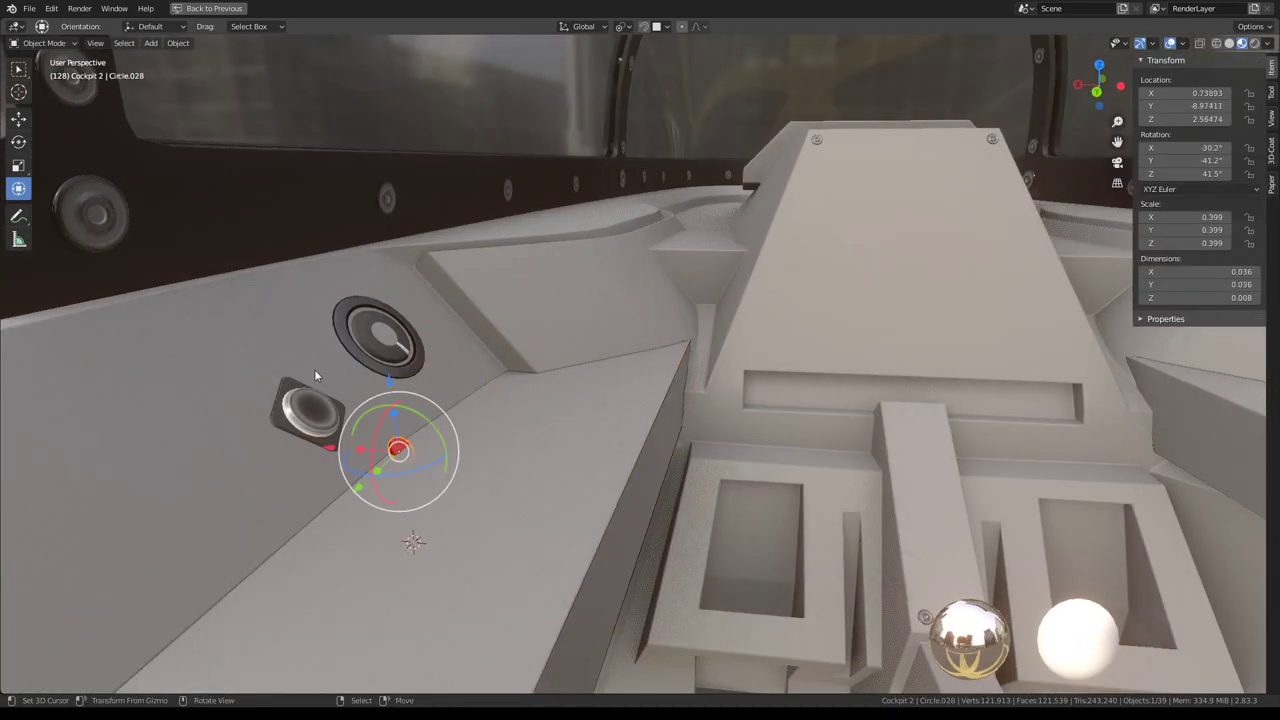
# Place the red button next to the round button
pyautogui.click(261, 318)
pyautogui.moveTo(261, 318)
pyautogui.mouseDown(button='middle')
pyautogui.moveTo(591, 360)
pyautogui.moveTo(522, 368)
pyautogui.moveTo(534, 466)
pyautogui.moveTo(560, 362)
pyautogui.moveTo(618, 344)
pyautogui.moveTo(652, 303)
pyautogui.mouseUp(button='middle')
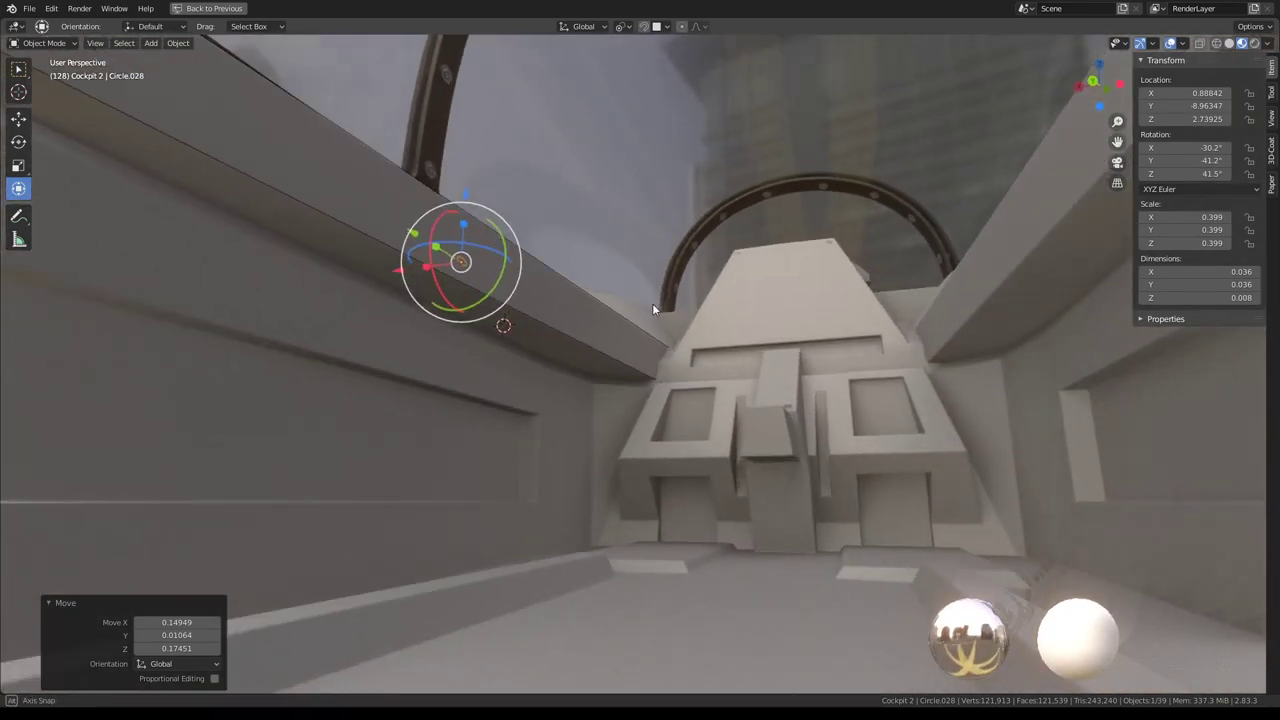
pyautogui.scroll(5, 652, 303)
pyautogui.moveTo(725, 318)
pyautogui.mouseDown(button='middle')
pyautogui.moveTo(913, 306)
pyautogui.moveTo(951, 320)
pyautogui.moveTo(668, 351)
pyautogui.moveTo(521, 304)
pyautogui.mouseUp(button='middle')
# Edit the ledge object Cube.030 and shift one of its edges along X
pyautogui.click(668, 351)
pyautogui.press('Tab')
pyautogui.click(668, 351)
pyautogui.moveTo(631, 296); pyautogui.dragTo(659, 300)
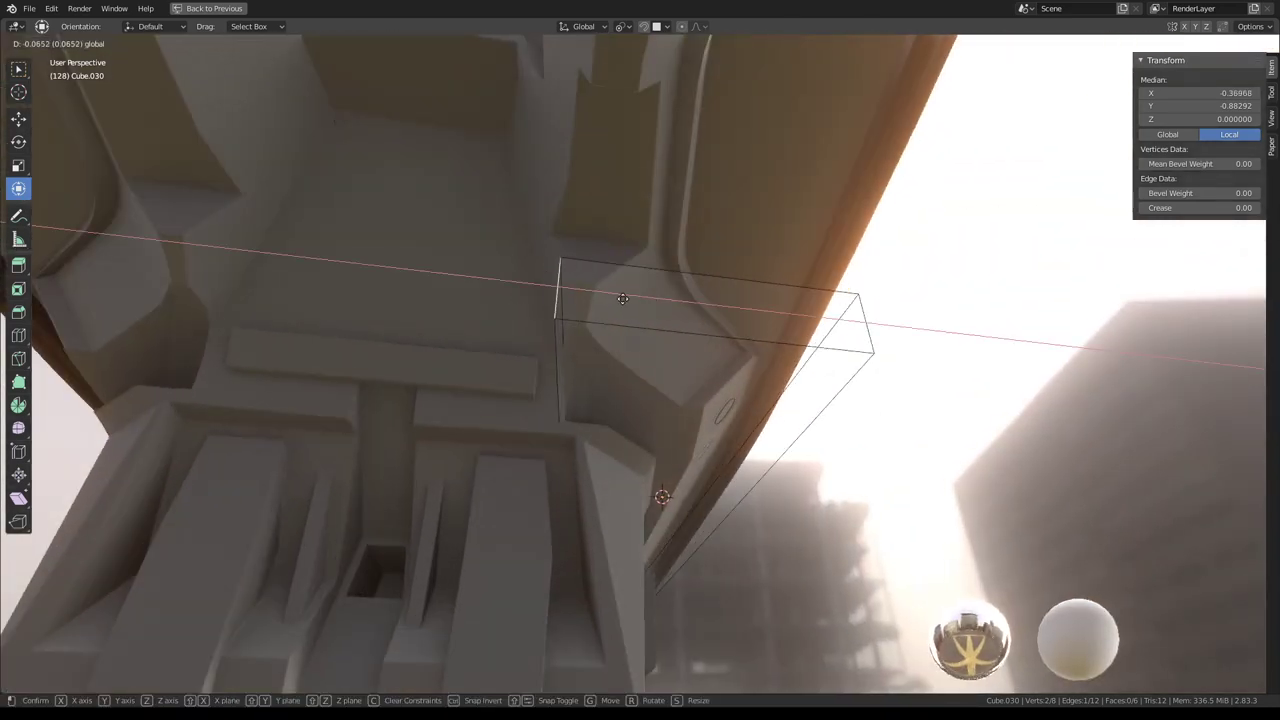
pyautogui.moveTo(554, 301); pyautogui.dragTo(554, 301)
# Switch to face selection and raise the ledge's top face along Z
pyautogui.moveTo(554, 301)
pyautogui.mouseDown(button='middle')
pyautogui.moveTo(520, 340)
pyautogui.moveTo(500, 400)
pyautogui.moveTo(523, 486)
pyautogui.moveTo(573, 360)
pyautogui.moveTo(611, 338)
pyautogui.moveTo(587, 307)
pyautogui.moveTo(586, 318)
pyautogui.mouseUp(button='middle')
pyautogui.scroll(-3, 586, 318)
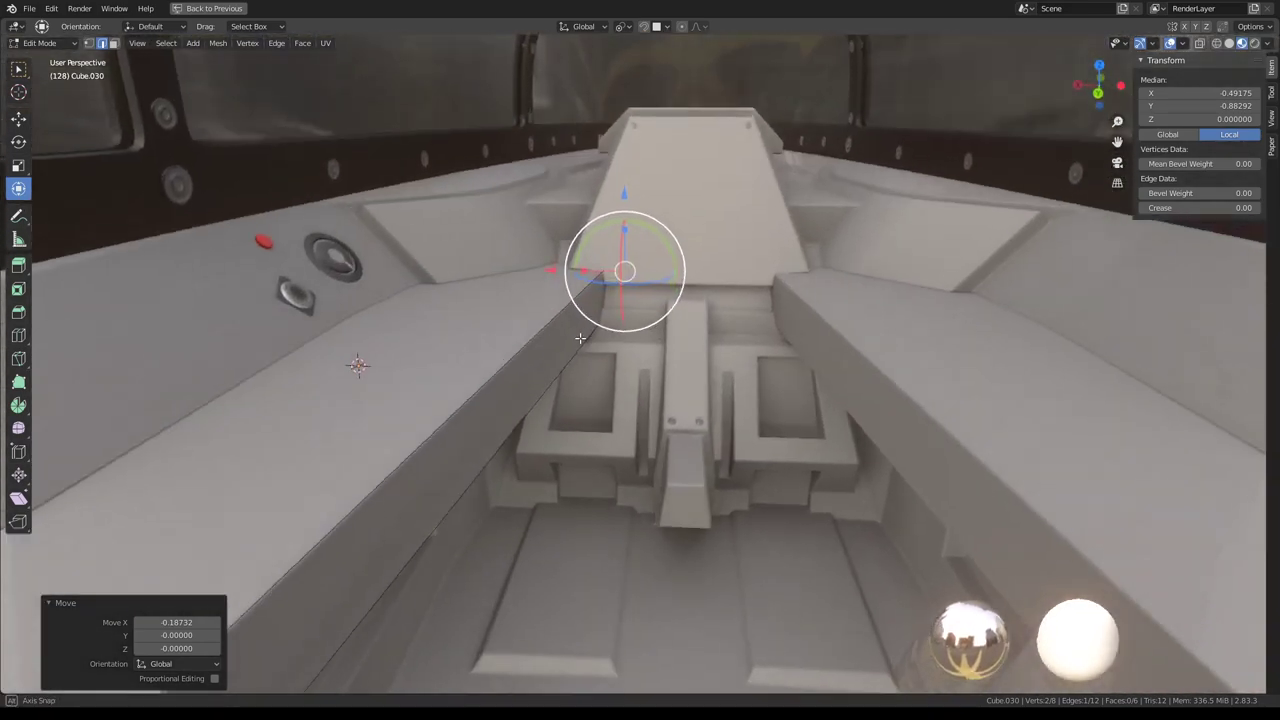
pyautogui.scroll(-2, 586, 318)
pyautogui.scroll(3, 684, 314)
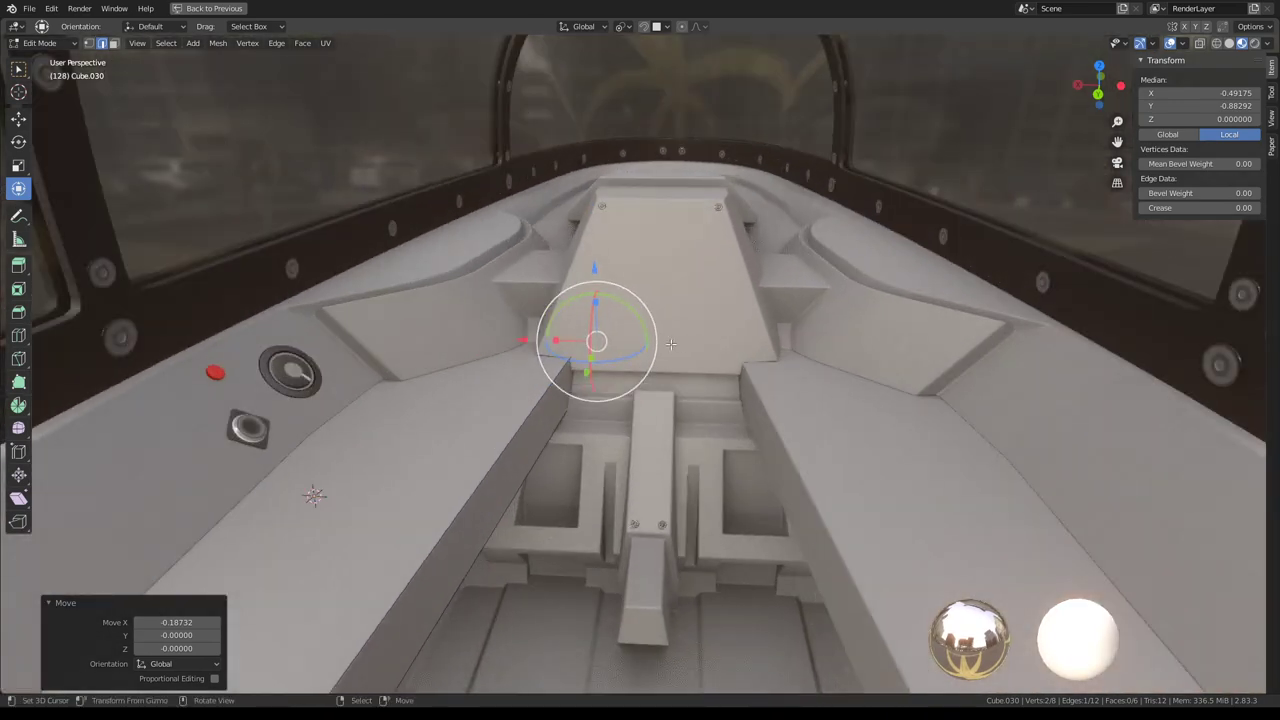
pyautogui.moveTo(670, 344); pyautogui.dragTo(640, 330, button='middle')
pyautogui.scroll(-3, 493, 414)
pyautogui.click(493, 414)
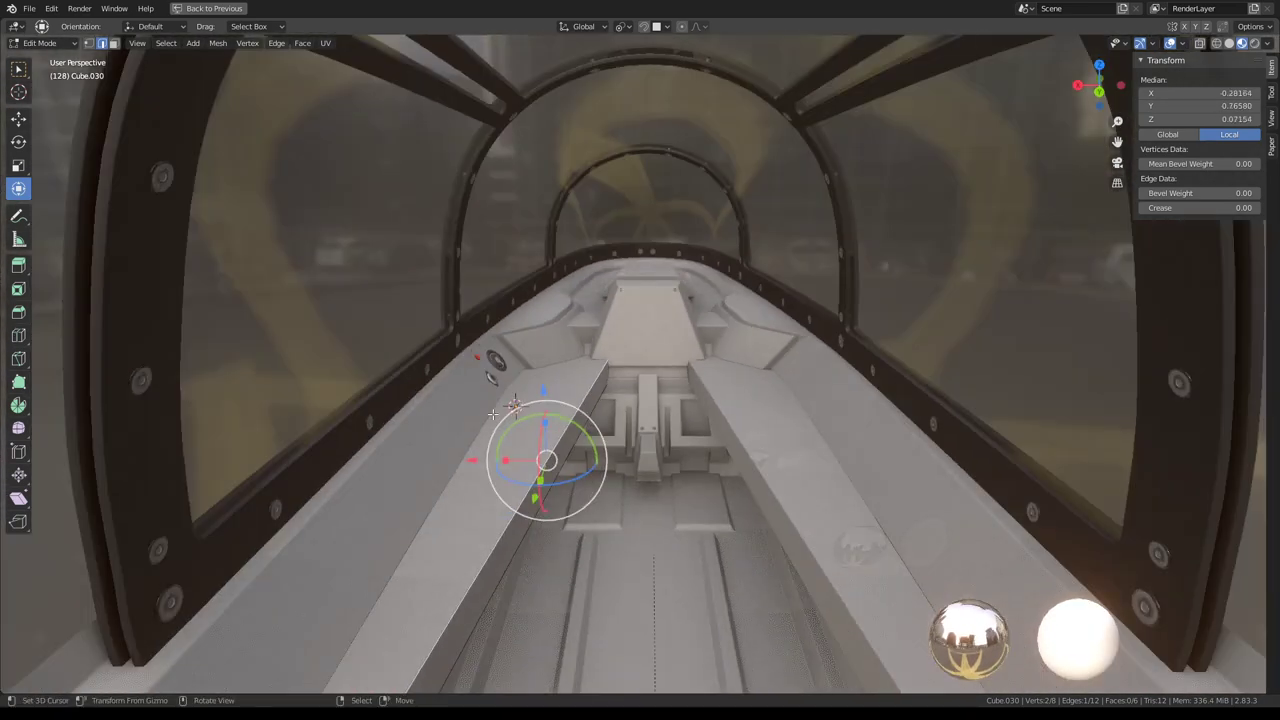
pyautogui.scroll(-3, 493, 414)
pyautogui.moveTo(493, 414); pyautogui.dragTo(565, 333, button='middle')
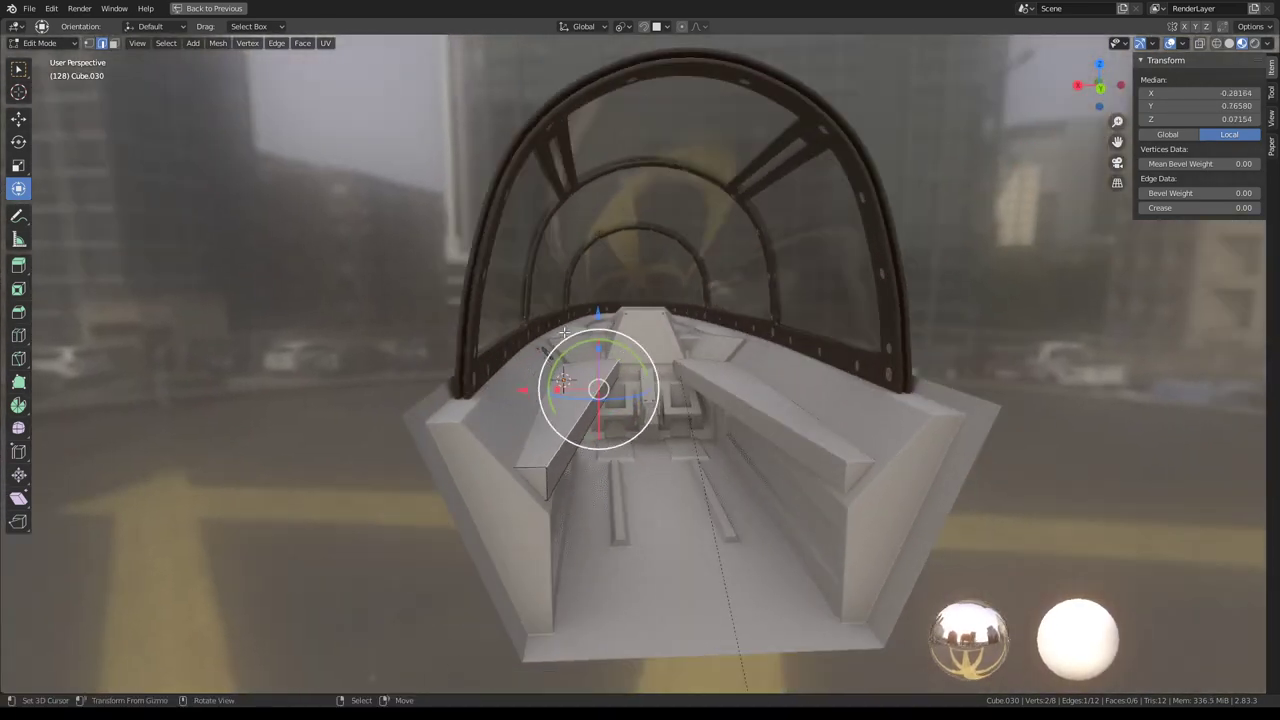
pyautogui.click(115, 46)
pyautogui.scroll(2, 514, 386)
pyautogui.click(536, 403)
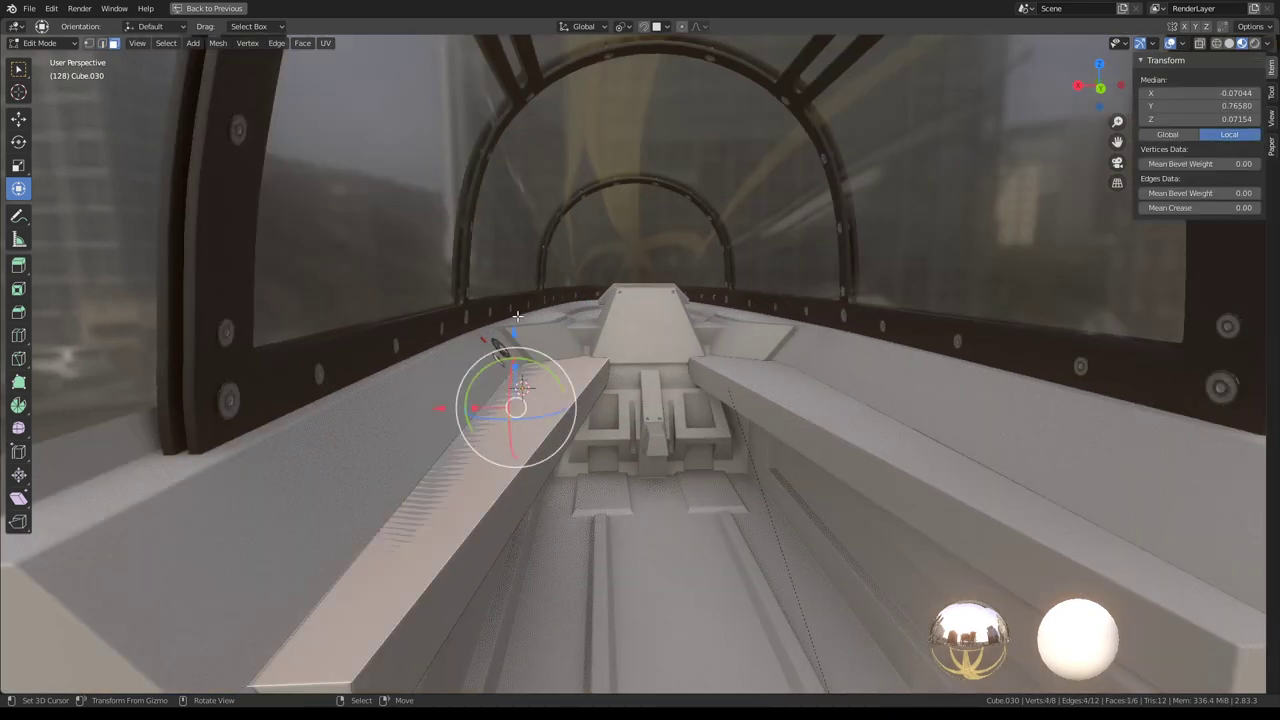
pyautogui.moveTo(514, 328); pyautogui.dragTo(509, 314)
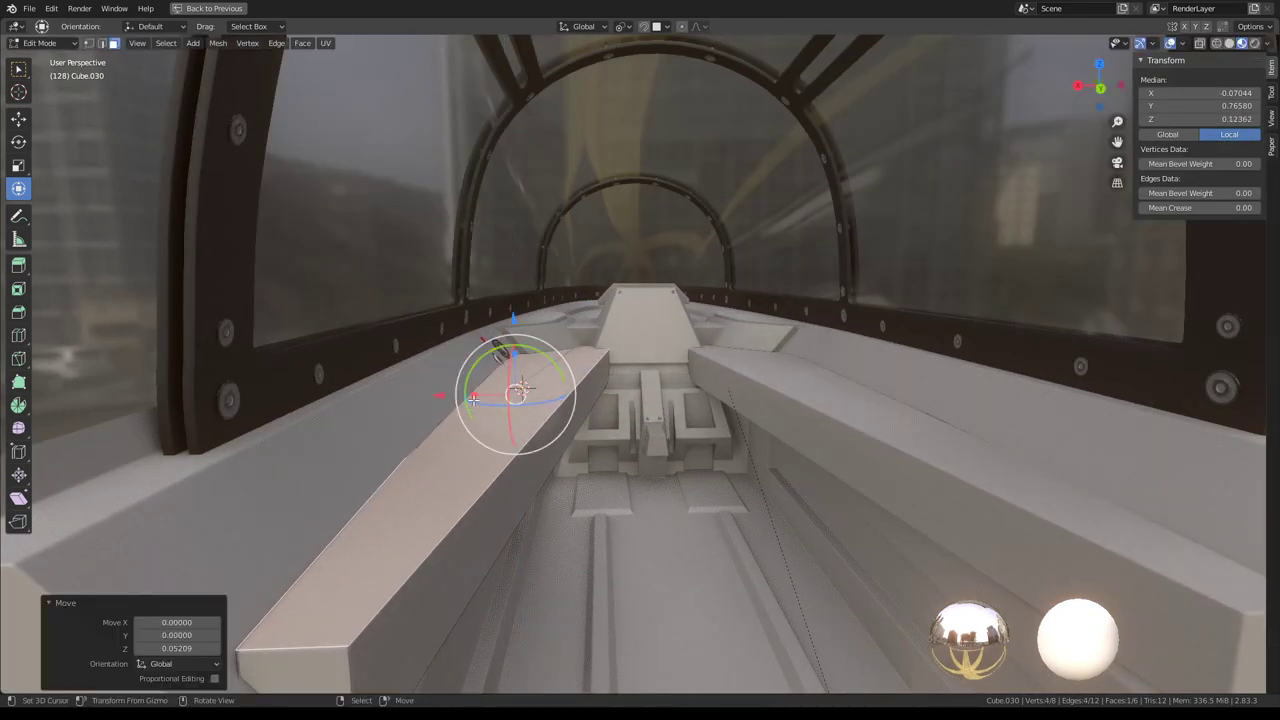
# Reposition one more ledge edge, check the cockpit from below, and resume editing the ledge
pyautogui.click(418, 446)
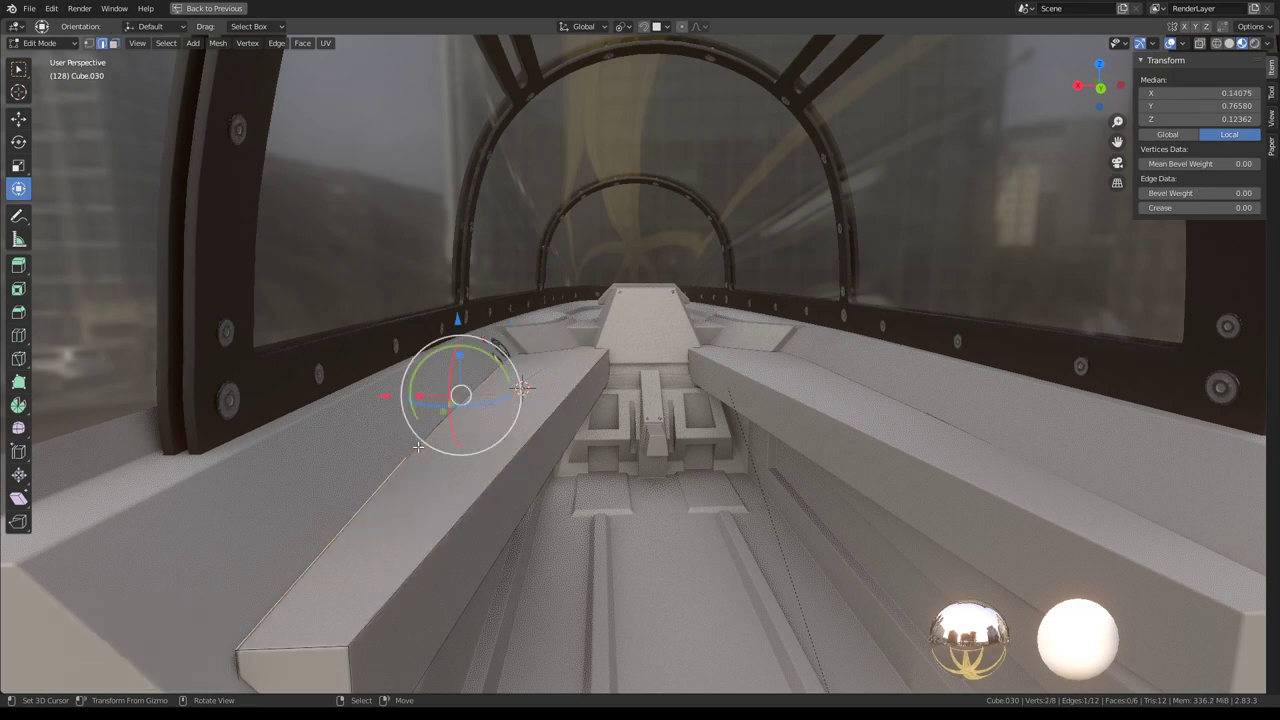
pyautogui.click(364, 394)
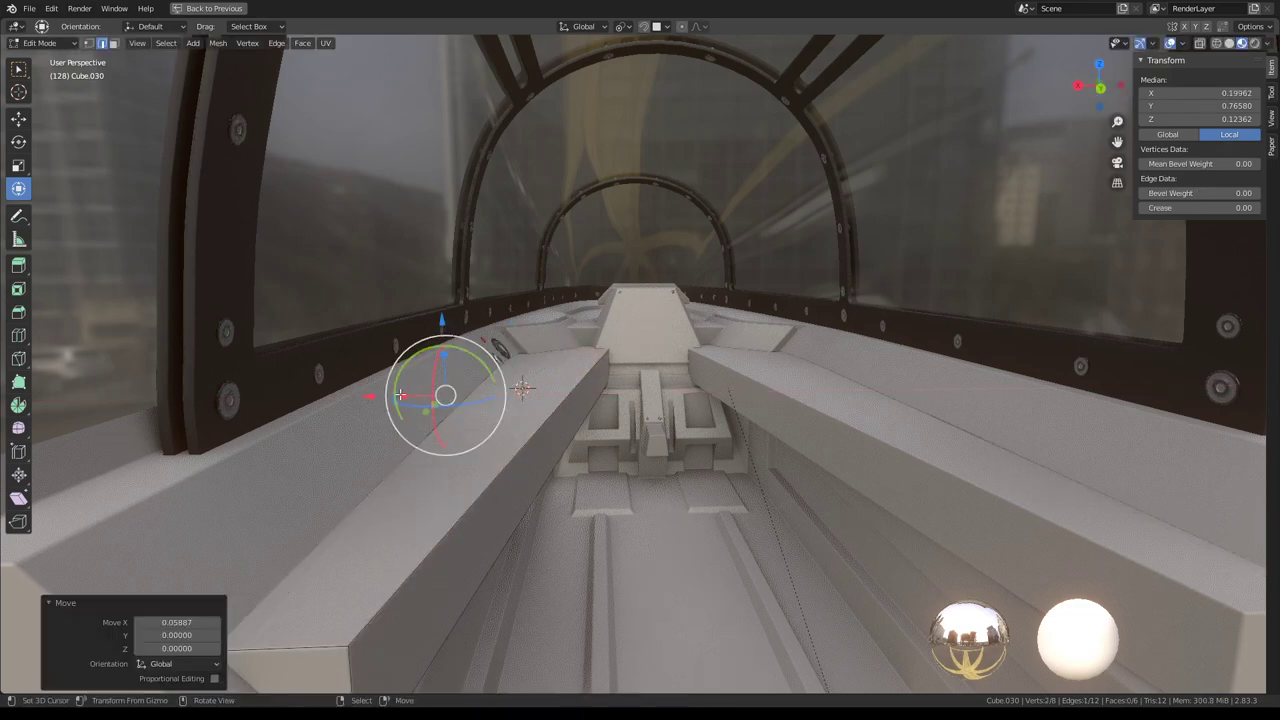
pyautogui.press('Tab')
pyautogui.moveTo(440, 395)
pyautogui.mouseDown(button='middle')
pyautogui.moveTo(589, 346)
pyautogui.moveTo(638, 362)
pyautogui.moveTo(606, 360)
pyautogui.moveTo(600, 322)
pyautogui.moveTo(394, 366)
pyautogui.moveTo(561, 401)
pyautogui.moveTo(548, 407)
pyautogui.mouseUp(button='middle')
pyautogui.scroll(5, 561, 401)
pyautogui.press('Tab')
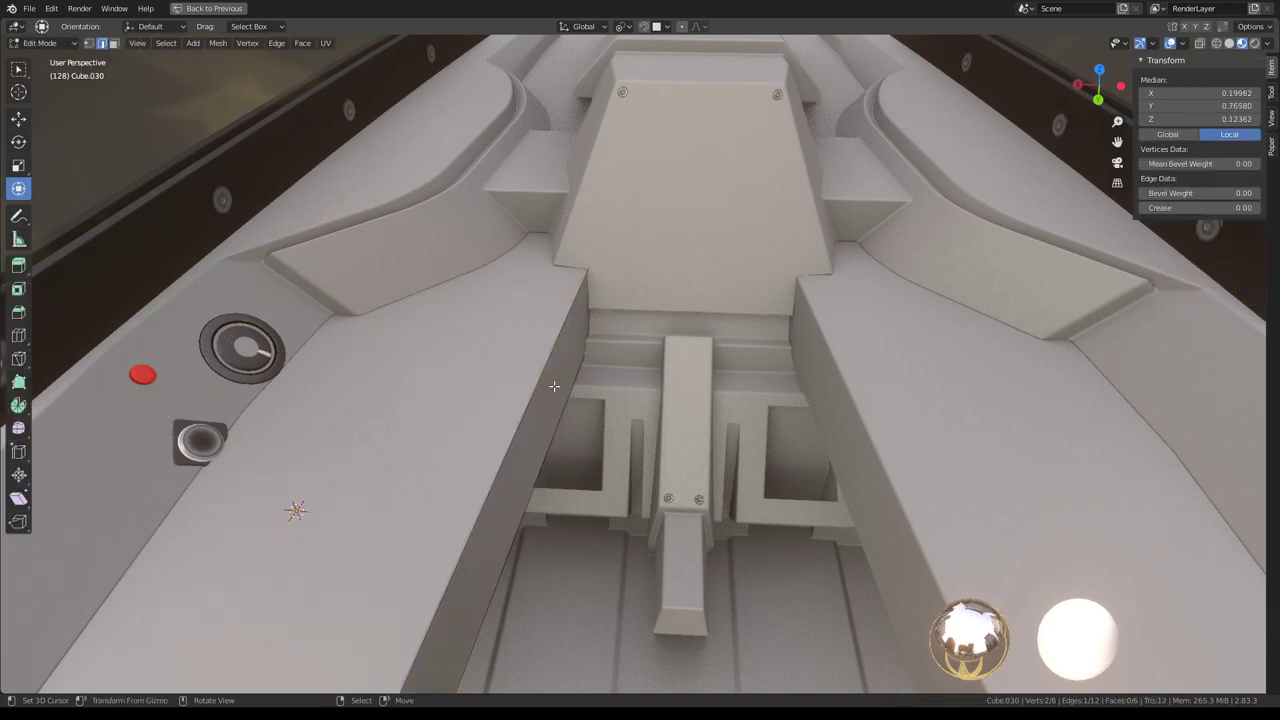
pyautogui.scroll(-5, 541, 385)
pyautogui.scroll(2, 466, 434)
# Subdivide the ledge via Quick Favorites and slide the new edge loop into place
pyautogui.press('q')
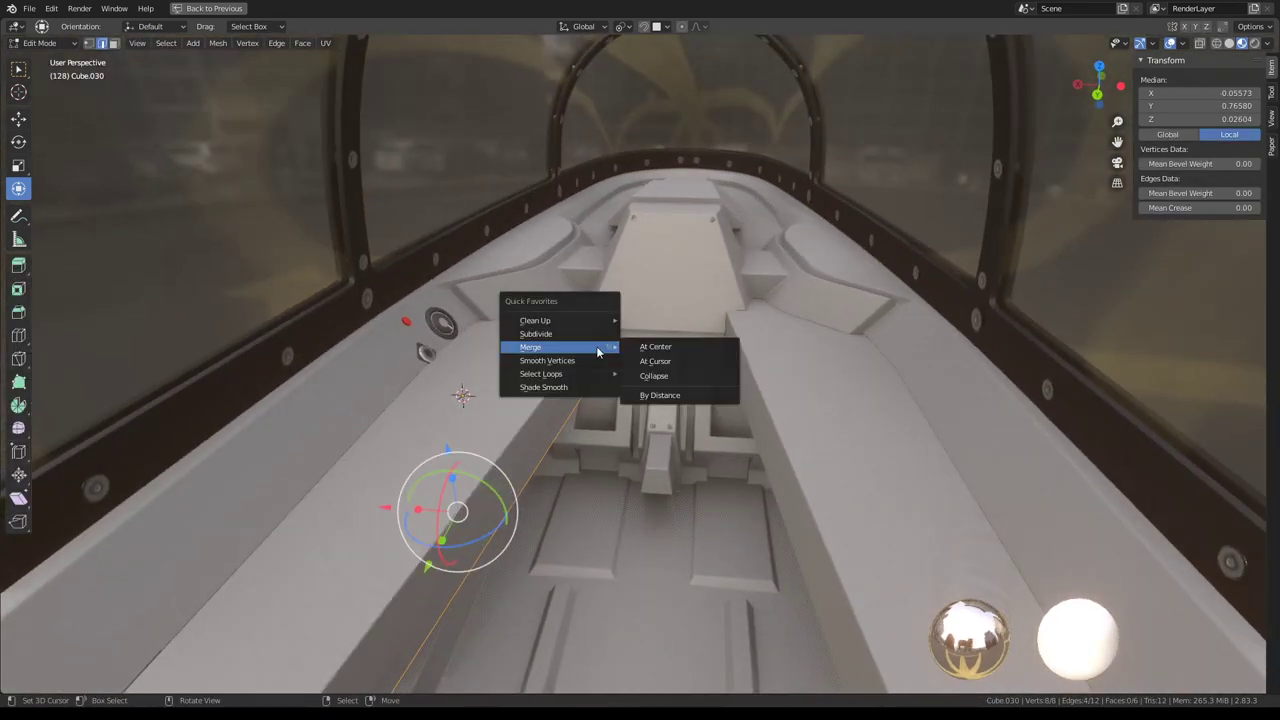
pyautogui.click(535, 333)
pyautogui.keyDown('alt'); pyautogui.click(464, 525); pyautogui.keyUp('alt')
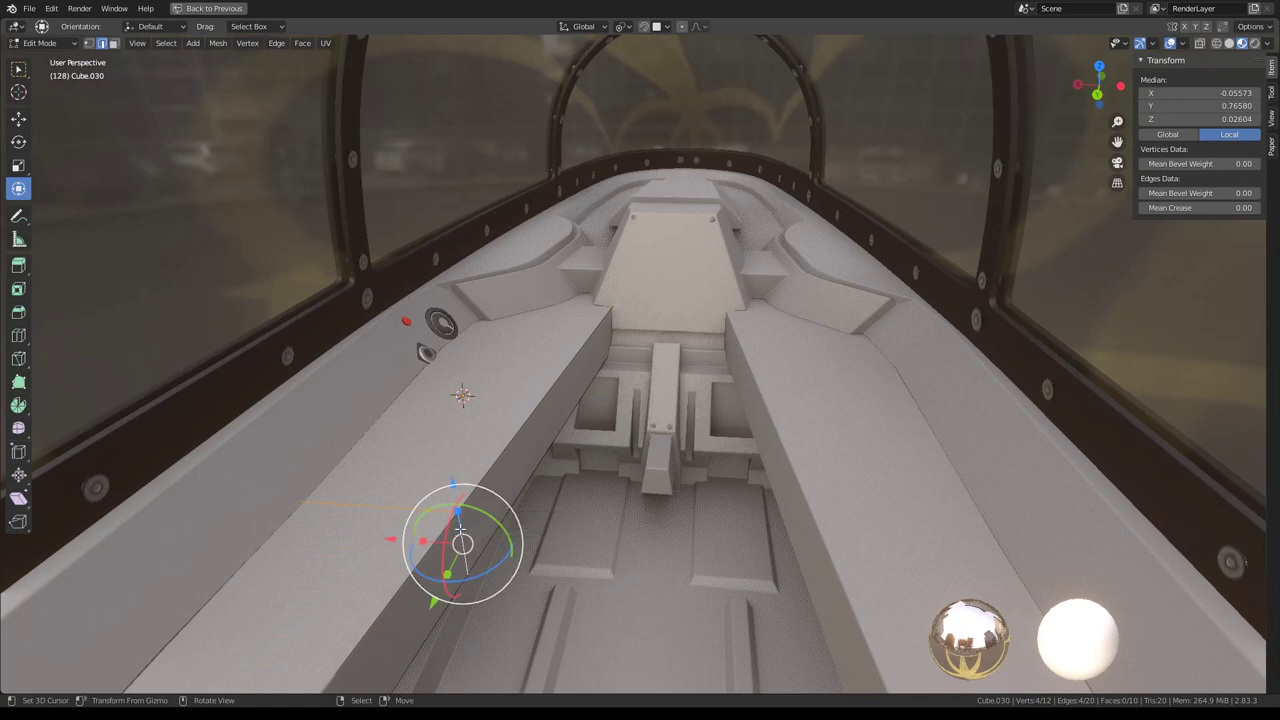
pyautogui.click(704, 368)
pyautogui.moveTo(704, 368)
pyautogui.mouseDown(button='middle')
pyautogui.moveTo(606, 323)
pyautogui.moveTo(477, 349)
pyautogui.moveTo(283, 348)
pyautogui.moveTo(491, 290)
pyautogui.moveTo(543, 428)
pyautogui.mouseUp(button='middle')
pyautogui.scroll(-3, 283, 348)
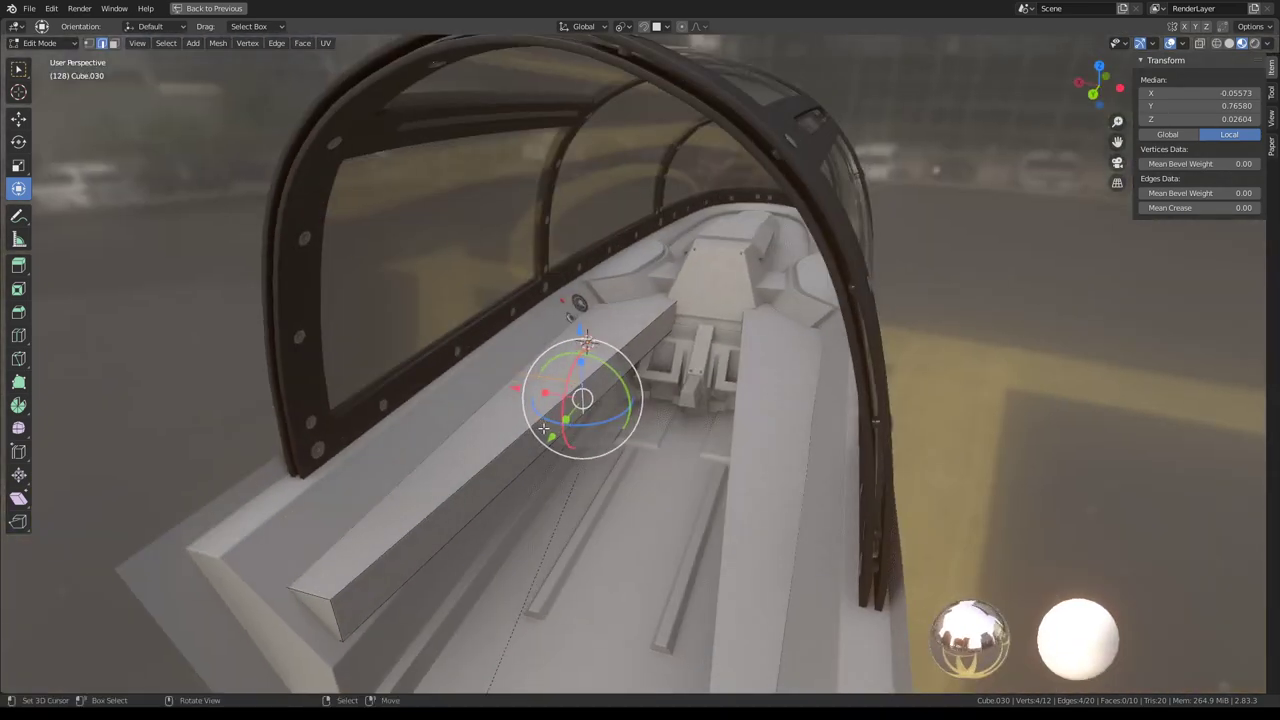
pyautogui.click(660, 329)
# Flatten one edge of the new loop to zero on X, then shift it -0.1855 along X
pyautogui.click(660, 329)
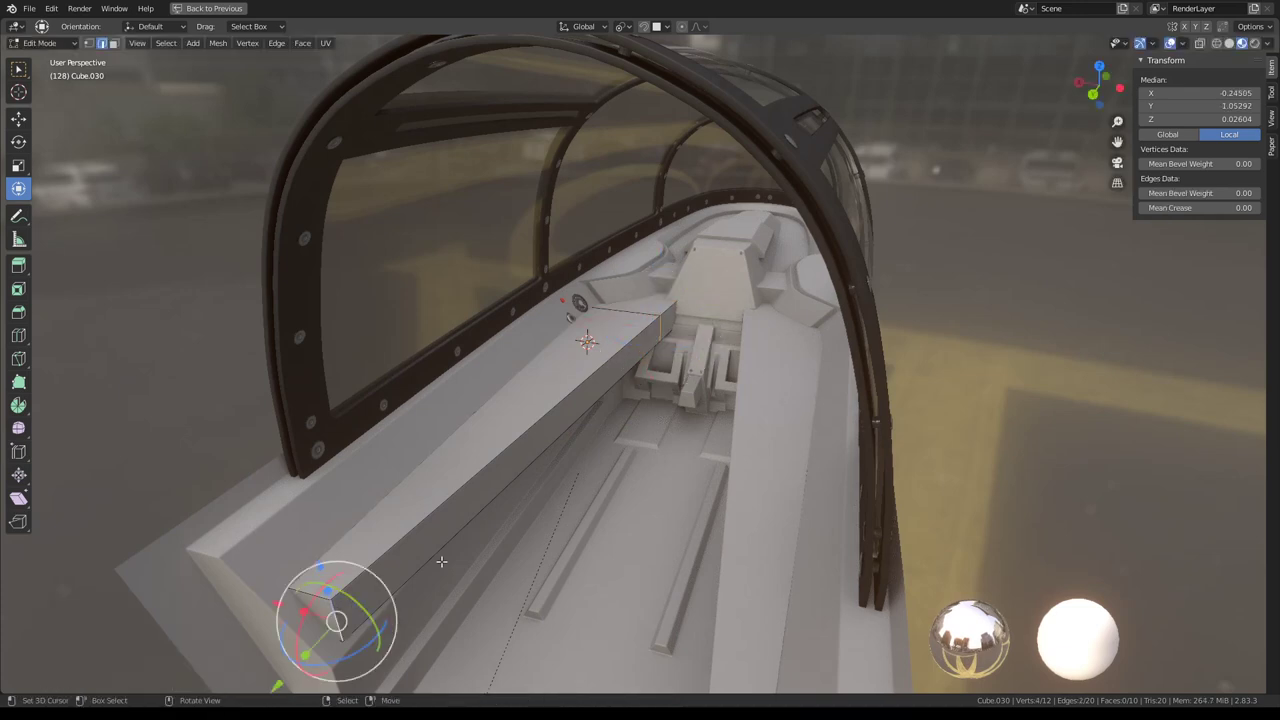
pyautogui.moveTo(441, 561); pyautogui.dragTo(700, 520, button='middle')
pyautogui.write('sx')
pyautogui.write('0')
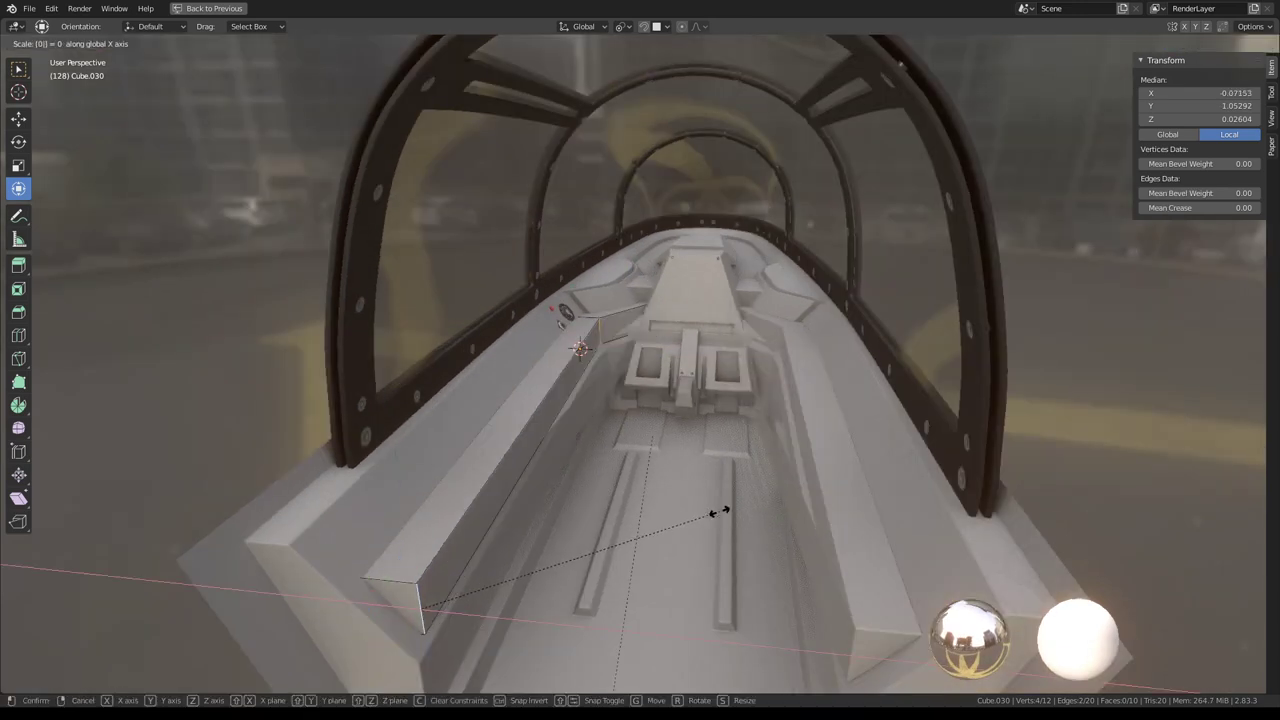
pyautogui.press('Return')
pyautogui.scroll(5, 560, 300)
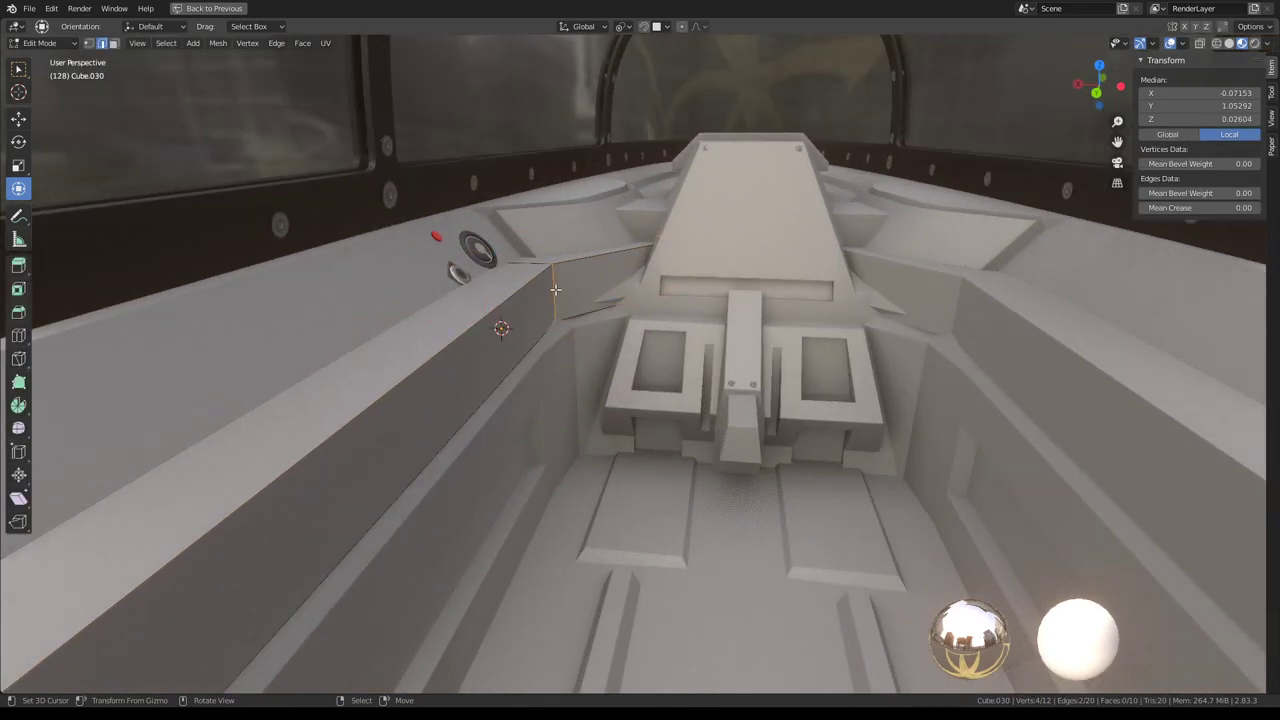
pyautogui.press('g')
pyautogui.press('x')
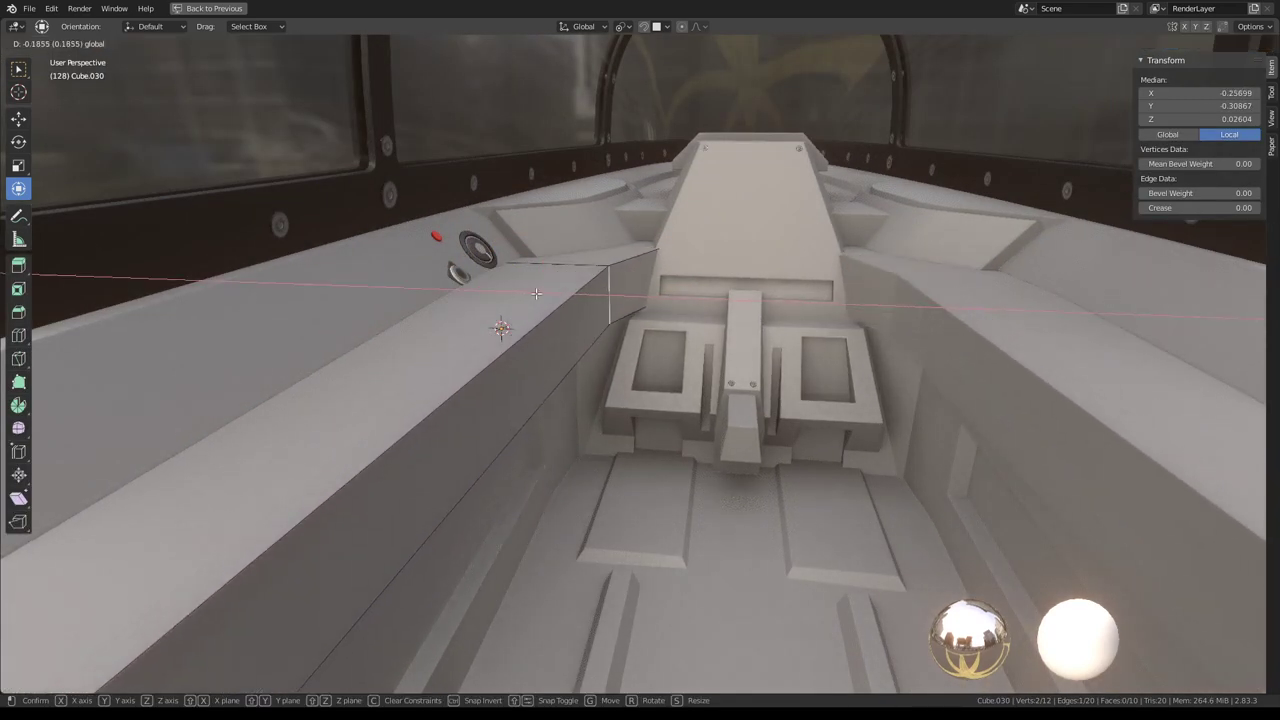
pyautogui.click(536, 293)
# Check the cockpit side in Object Mode, then re-enter the ledge mesh and bring up edge operations
pyautogui.press('Tab')
pyautogui.scroll(3, 630, 265)
pyautogui.moveTo(646, 288)
pyautogui.mouseDown(button='middle')
pyautogui.moveTo(760, 319)
pyautogui.moveTo(522, 362)
pyautogui.moveTo(677, 294)
pyautogui.moveTo(664, 352)
pyautogui.moveTo(694, 334)
pyautogui.moveTo(630, 354)
pyautogui.moveTo(647, 375)
pyautogui.moveTo(757, 360)
pyautogui.mouseUp(button='middle')
pyautogui.press('Tab')
pyautogui.hotkey('ctrl', 'e')
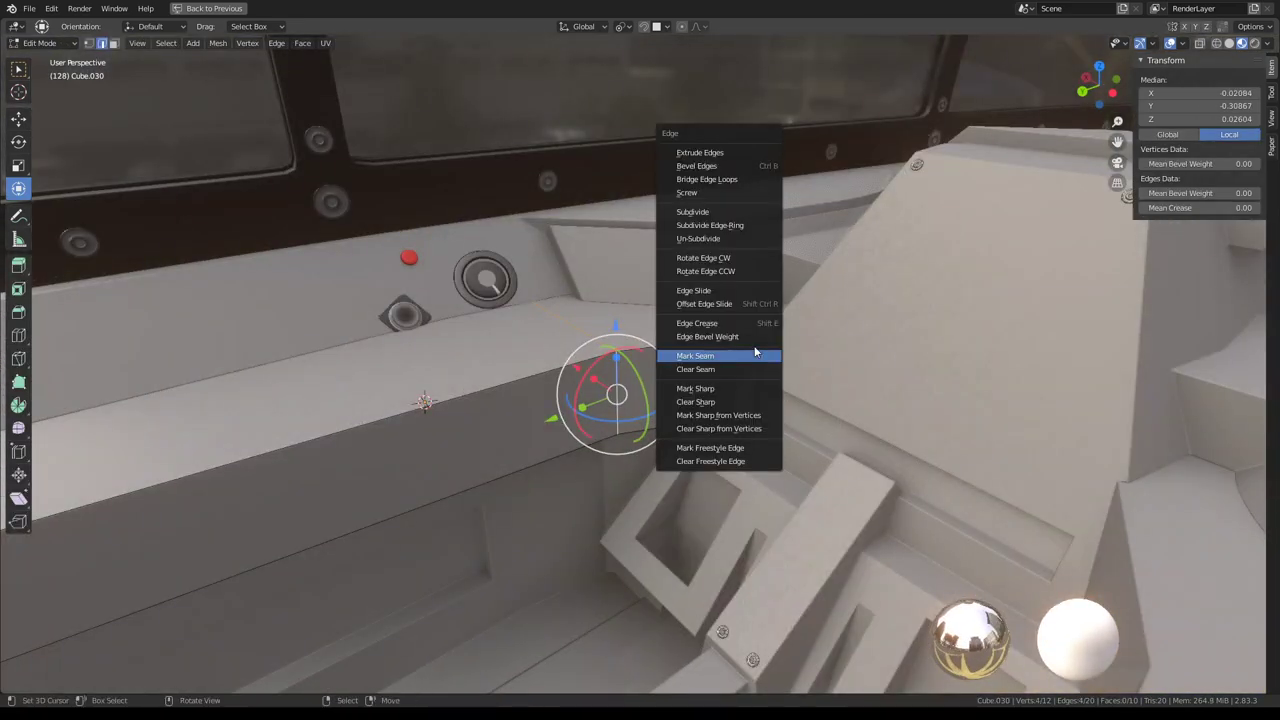
# Bevel the ledge corner edge with 4 segments at offset 0.189, then return to Object Mode
pyautogui.click(714, 167)
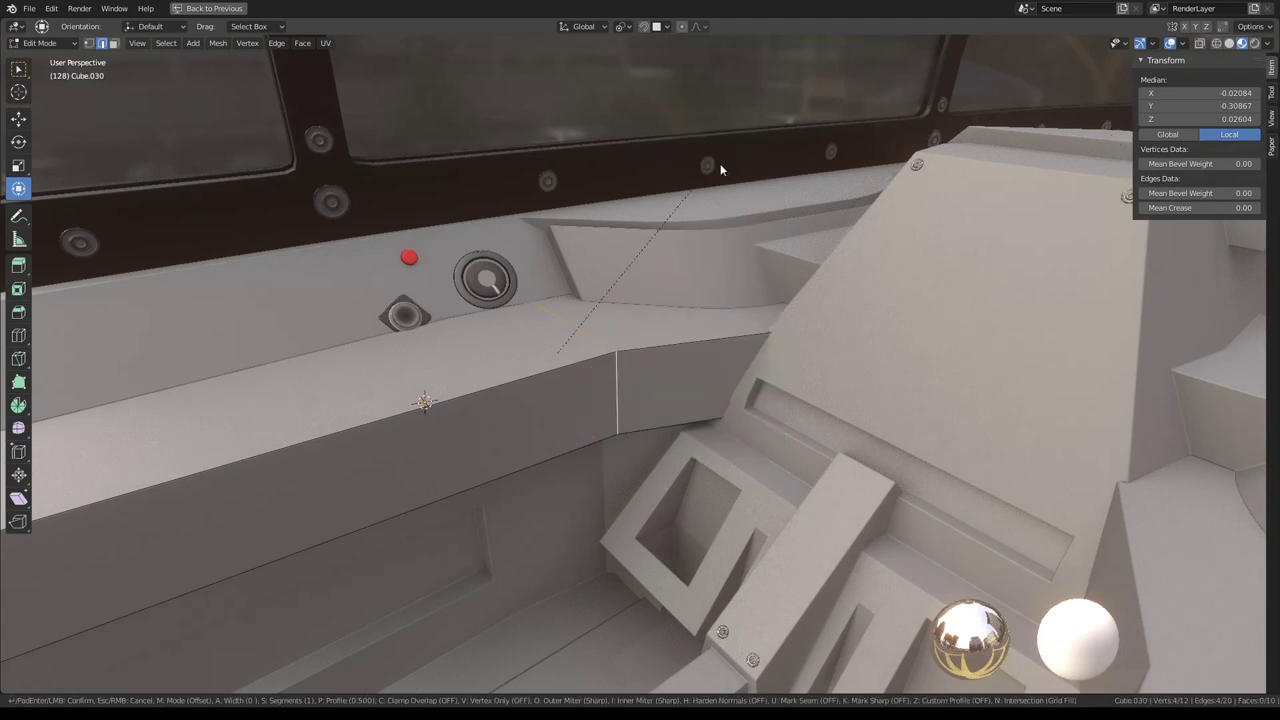
pyautogui.click(816, 157)
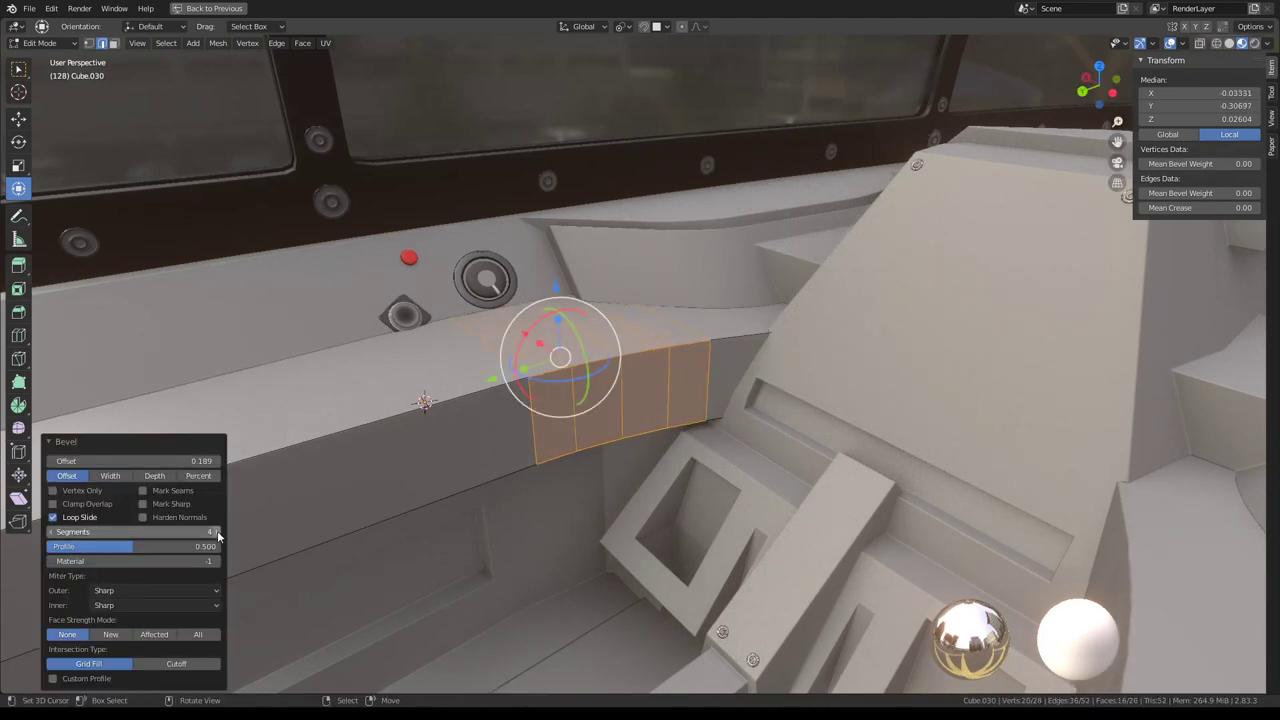
pyautogui.press('Tab')
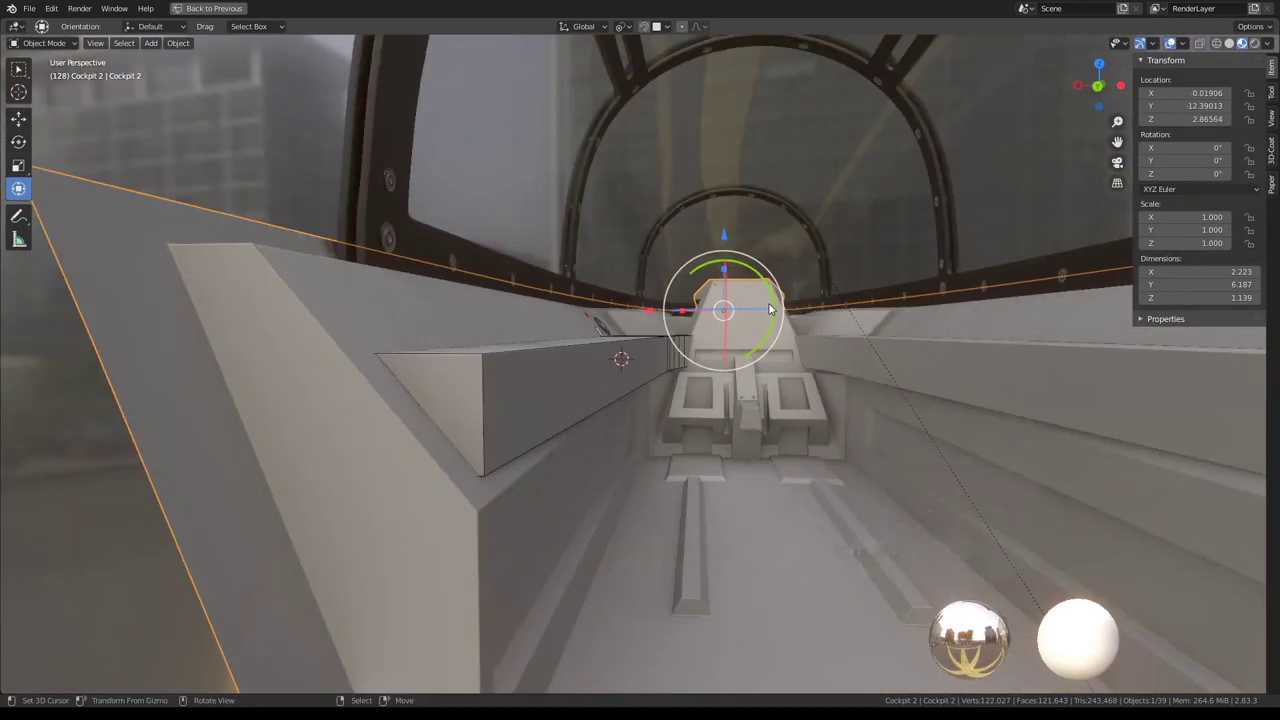
pyautogui.moveTo(770, 310)
pyautogui.mouseDown(button='middle')
pyautogui.moveTo(646, 373)
pyautogui.moveTo(612, 470)
pyautogui.moveTo(603, 370)
pyautogui.moveTo(591, 440)
pyautogui.moveTo(593, 347)
pyautogui.moveTo(436, 345)
pyautogui.mouseUp(button='middle')
pyautogui.scroll(-3, 643, 380)
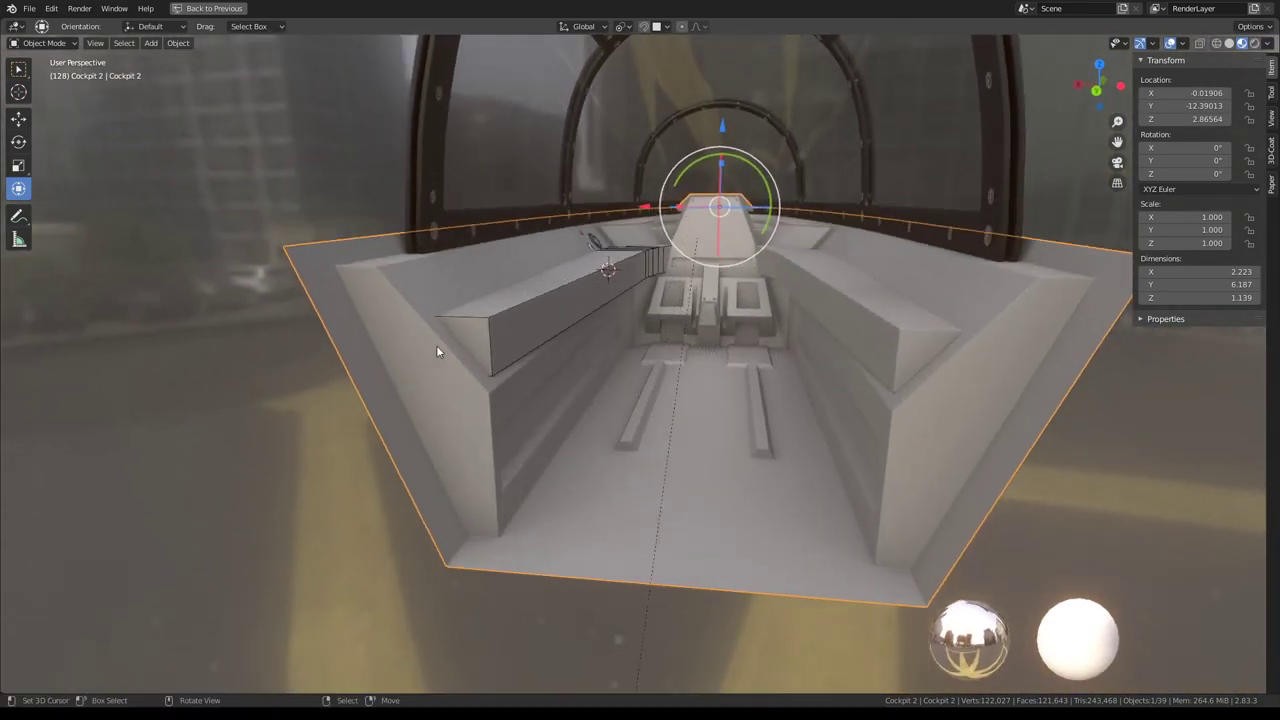
# Move a face of Cube.030's ledge upward and review it in Object Mode
pyautogui.press('Tab')
pyautogui.press('Tab')
pyautogui.click(506, 323)
pyautogui.press('Tab')
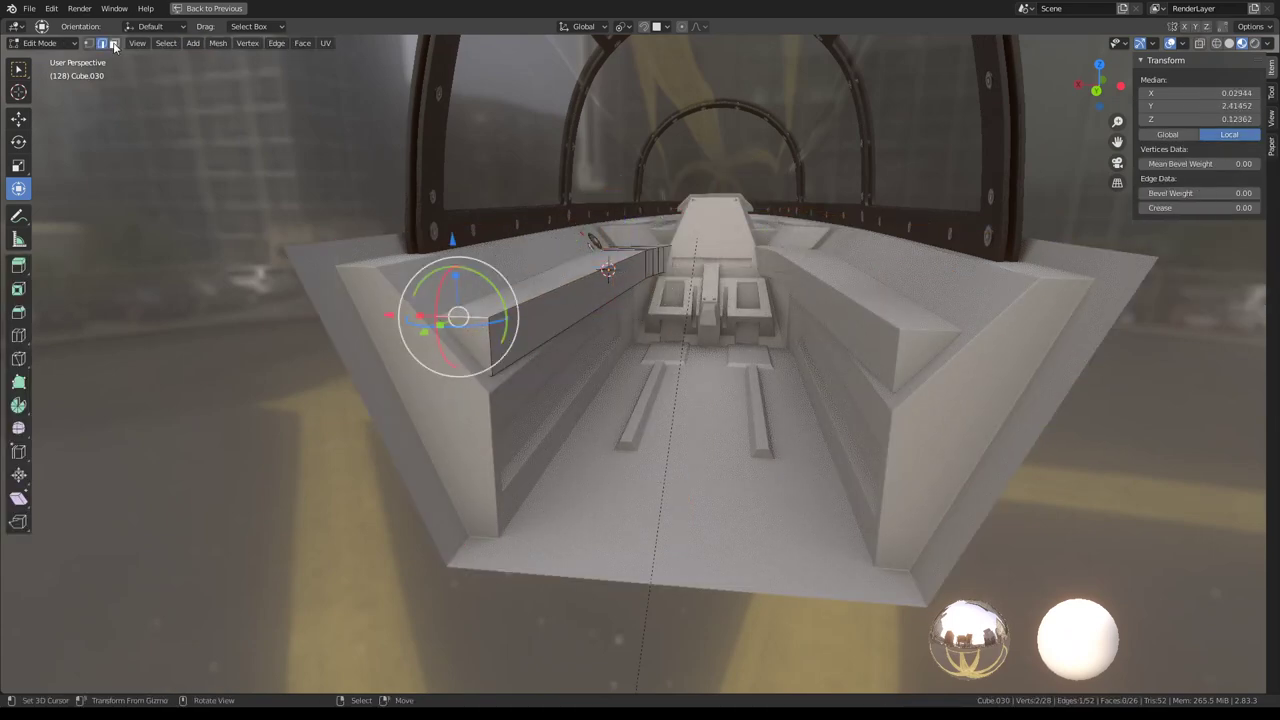
pyautogui.moveTo(467, 345)
pyautogui.mouseDown(button='middle')
pyautogui.moveTo(348, 503)
pyautogui.moveTo(420, 426)
pyautogui.moveTo(409, 429)
pyautogui.moveTo(457, 471)
pyautogui.moveTo(547, 431)
pyautogui.mouseUp(button='middle')
pyautogui.click(313, 494)
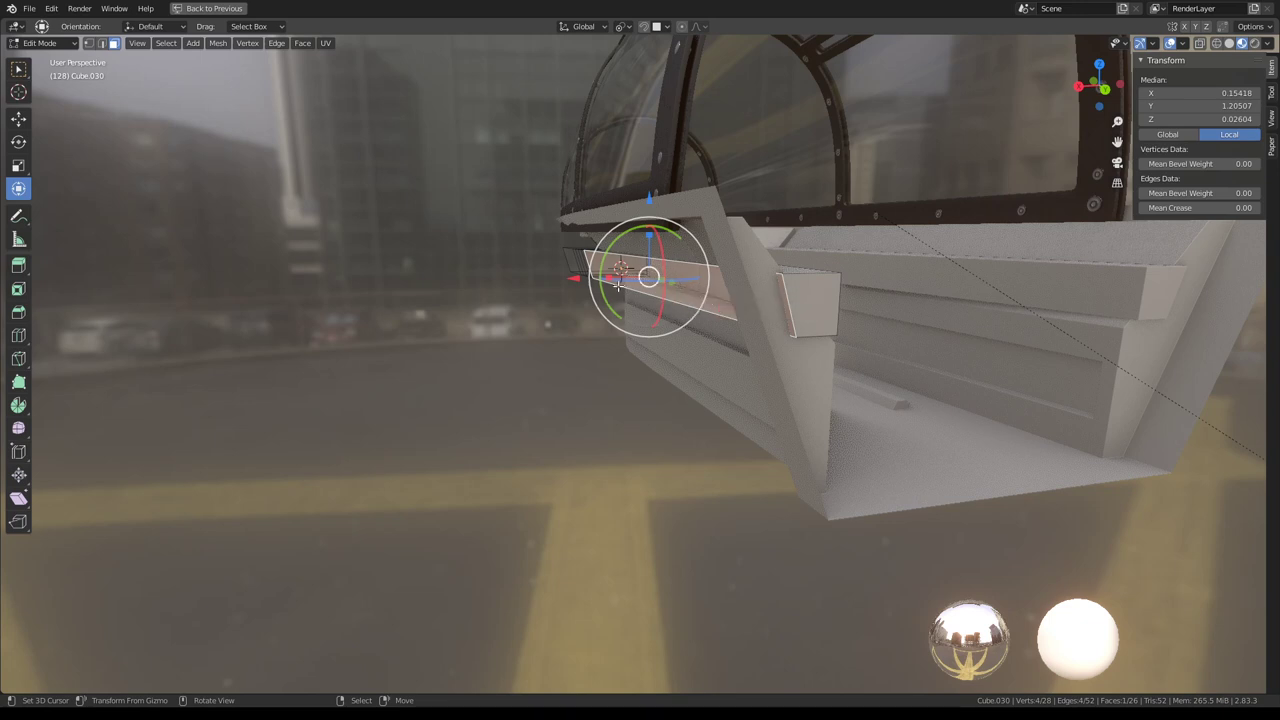
pyautogui.click(526, 287)
pyautogui.press('Tab')
pyautogui.moveTo(651, 302)
pyautogui.mouseDown(button='middle')
pyautogui.moveTo(617, 313)
pyautogui.moveTo(628, 291)
pyautogui.moveTo(634, 320)
pyautogui.moveTo(633, 276)
pyautogui.moveTo(592, 285)
pyautogui.mouseUp(button='middle')
# Select all same-facing ledge faces and raise them 0.11454 on Z
pyautogui.press('Tab')
pyautogui.click(633, 276)
pyautogui.click(632, 281)
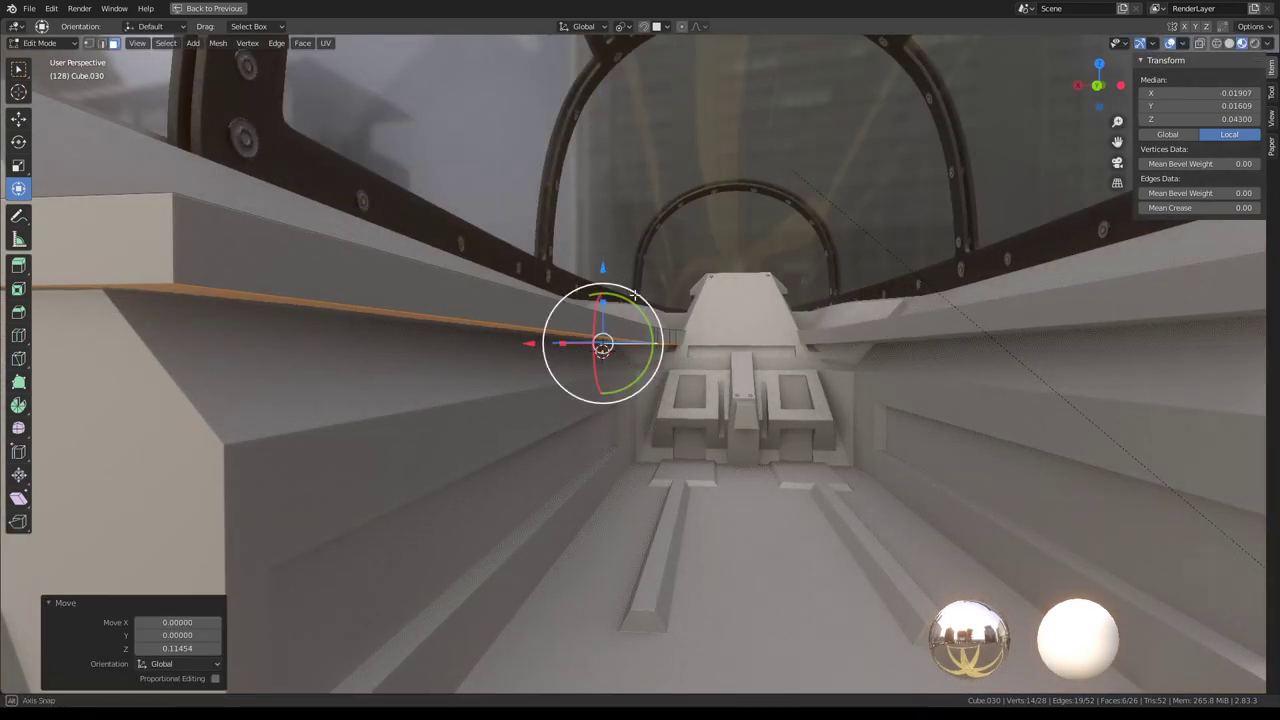
pyautogui.moveTo(635, 294)
pyautogui.mouseDown(button='middle')
pyautogui.moveTo(642, 312)
pyautogui.moveTo(683, 320)
pyautogui.moveTo(628, 284)
pyautogui.mouseUp(button='middle')
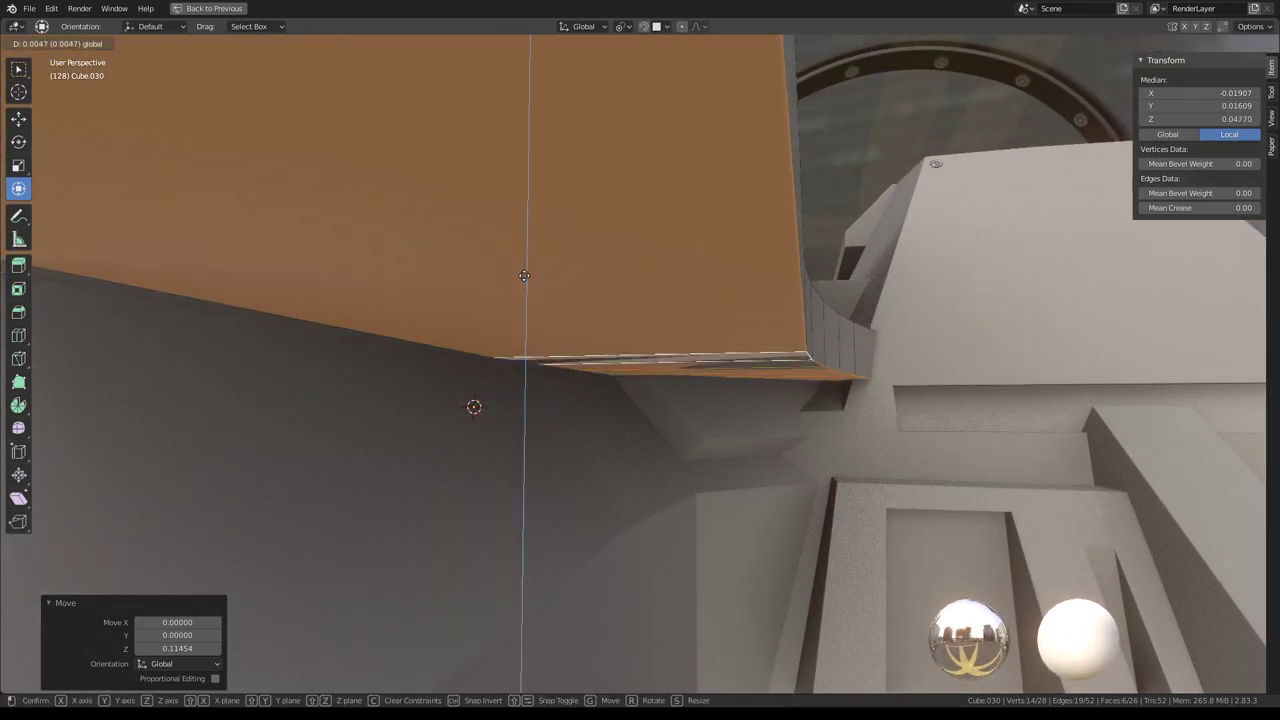
pyautogui.moveTo(524, 276)
pyautogui.mouseDown()
pyautogui.moveTo(519, 204)
pyautogui.moveTo(519, 274)
pyautogui.mouseUp()
pyautogui.press('Tab')
pyautogui.moveTo(519, 274)
pyautogui.mouseDown(button='middle')
pyautogui.moveTo(637, 282)
pyautogui.moveTo(649, 314)
pyautogui.moveTo(786, 314)
pyautogui.moveTo(746, 309)
pyautogui.moveTo(763, 300)
pyautogui.moveTo(700, 323)
pyautogui.moveTo(694, 289)
pyautogui.moveTo(800, 364)
pyautogui.moveTo(931, 383)
pyautogui.moveTo(960, 374)
pyautogui.moveTo(849, 314)
pyautogui.moveTo(848, 278)
pyautogui.moveTo(813, 279)
pyautogui.moveTo(645, 355)
pyautogui.mouseUp(button='middle')
pyautogui.scroll(-2, 698, 331)
pyautogui.scroll(-2, 704, 325)
pyautogui.scroll(-2, 704, 325)
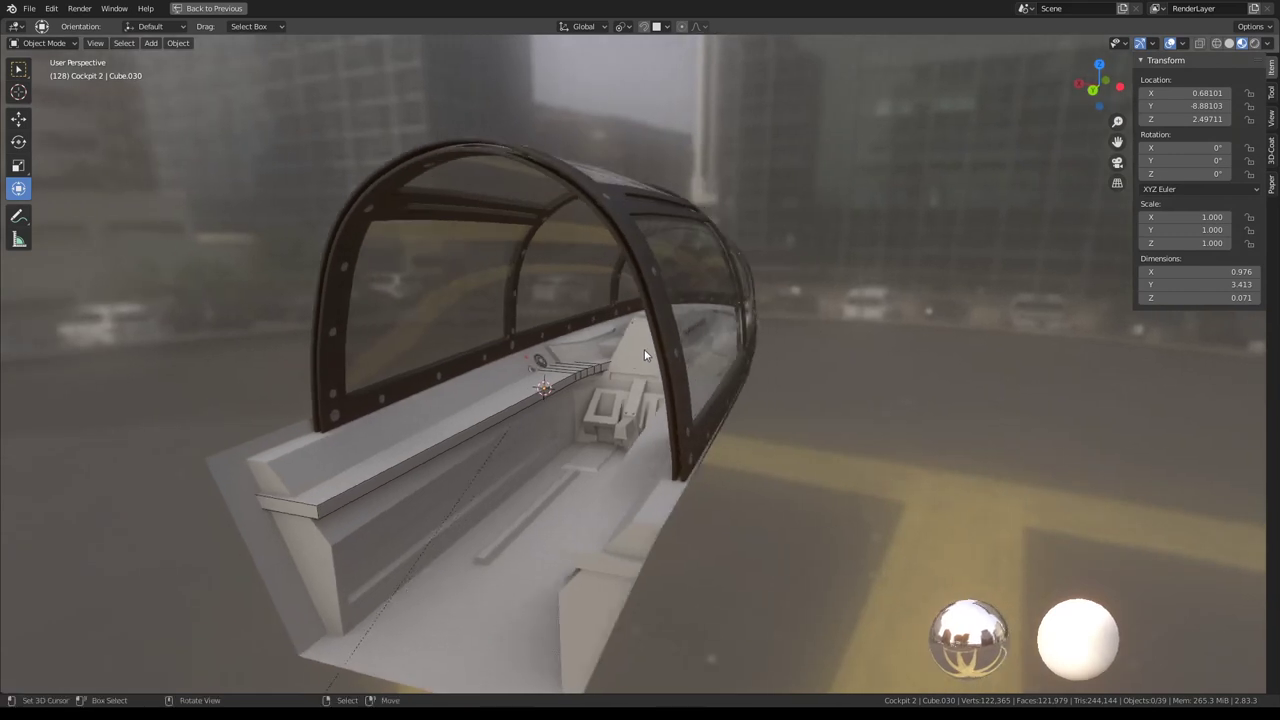
# Pull in the ledge's console end, shortening it to 3.343 on Y
pyautogui.press('Tab')
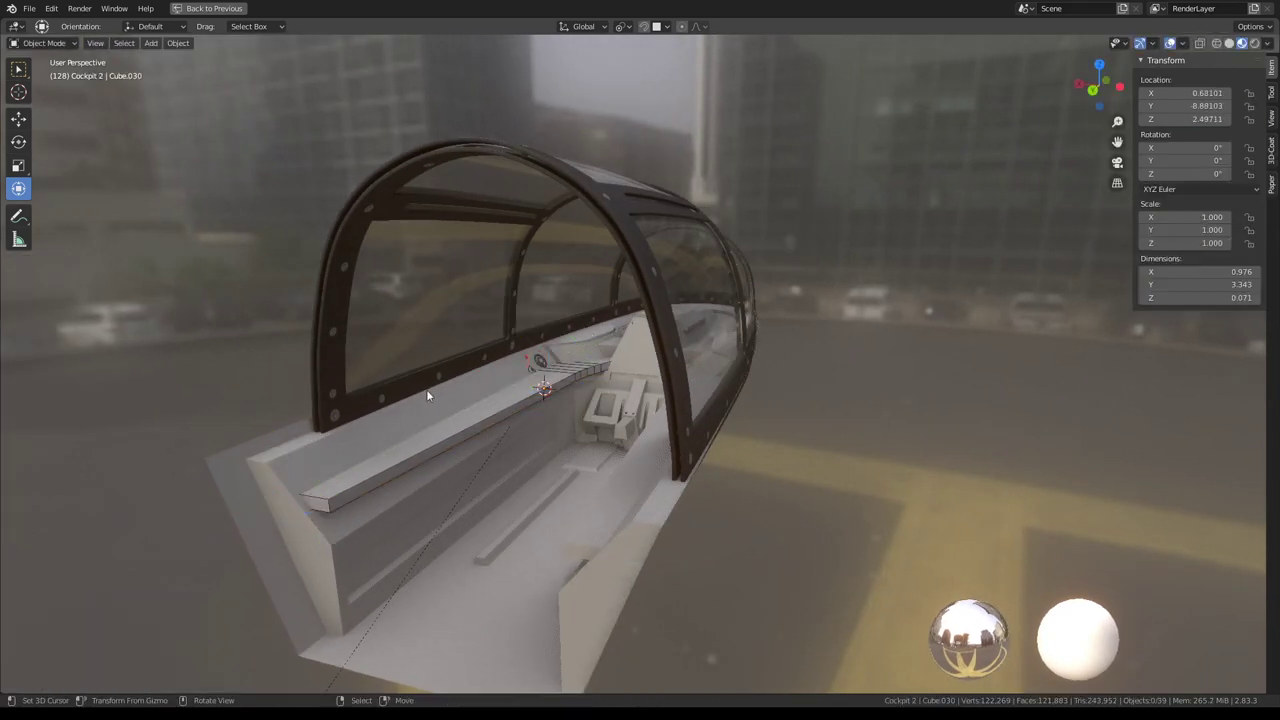
pyautogui.scroll(3, 459, 376)
pyautogui.scroll(4, 462, 373)
pyautogui.moveTo(462, 373)
pyautogui.keyDown('shift'); pyautogui.mouseDown(button='middle')
pyautogui.moveTo(581, 400)
pyautogui.moveTo(594, 347)
pyautogui.moveTo(566, 323)
pyautogui.moveTo(585, 305)
pyautogui.moveTo(643, 357)
pyautogui.mouseUp(button='middle'); pyautogui.keyUp('shift')
pyautogui.scroll(3, 585, 305)
pyautogui.press('Tab')
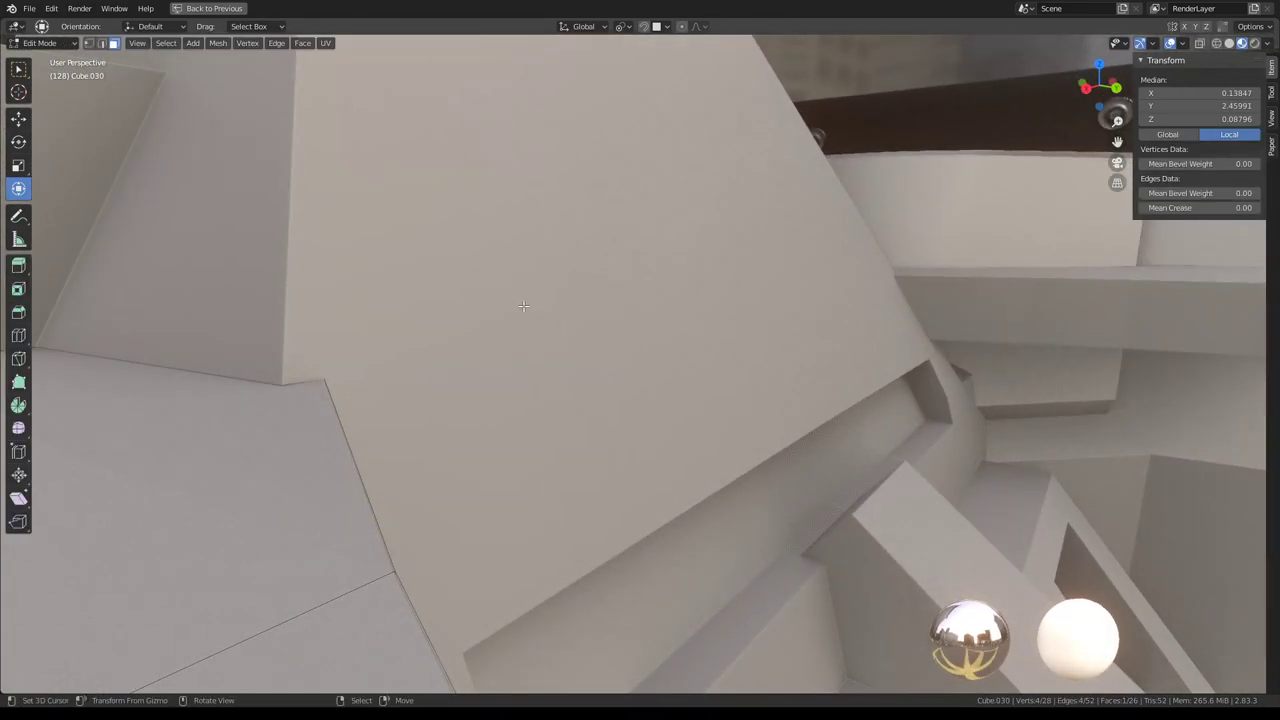
pyautogui.moveTo(523, 306); pyautogui.dragTo(373, 360, button='middle')
pyautogui.press('Tab')
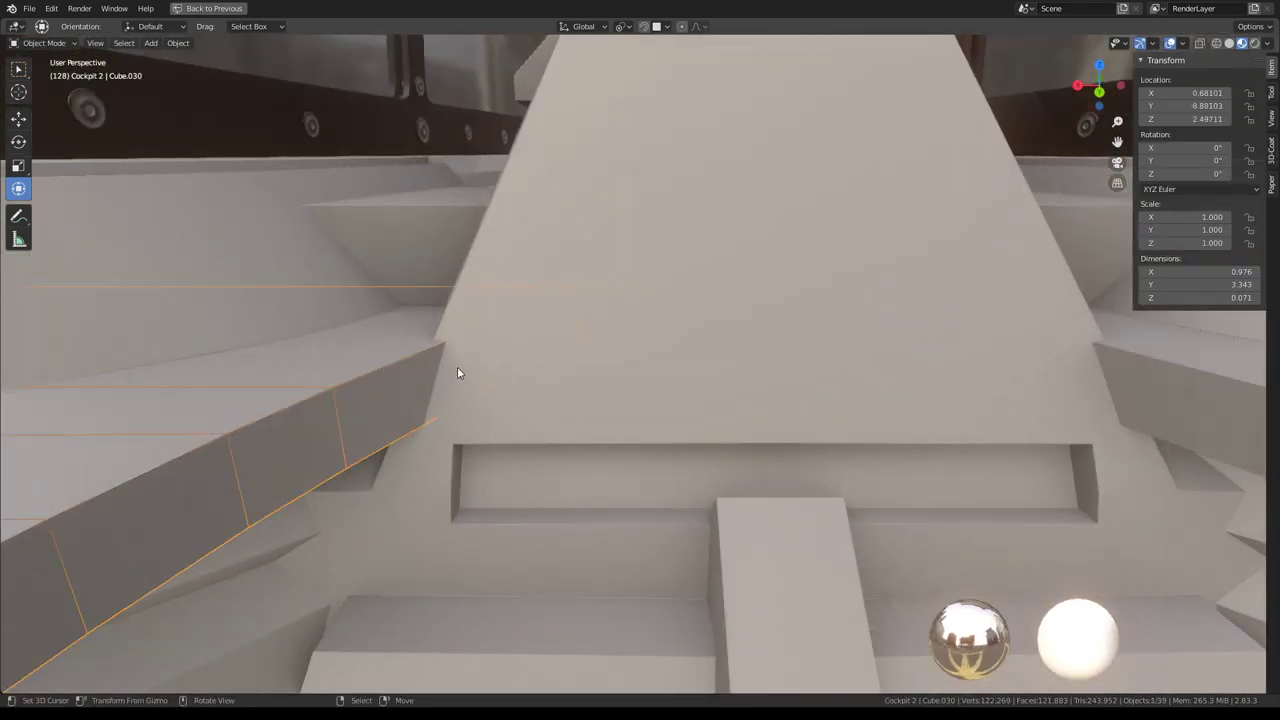
# Hide viewport overlays to judge the shortened ledge, then show them again
pyautogui.click(1171, 43)
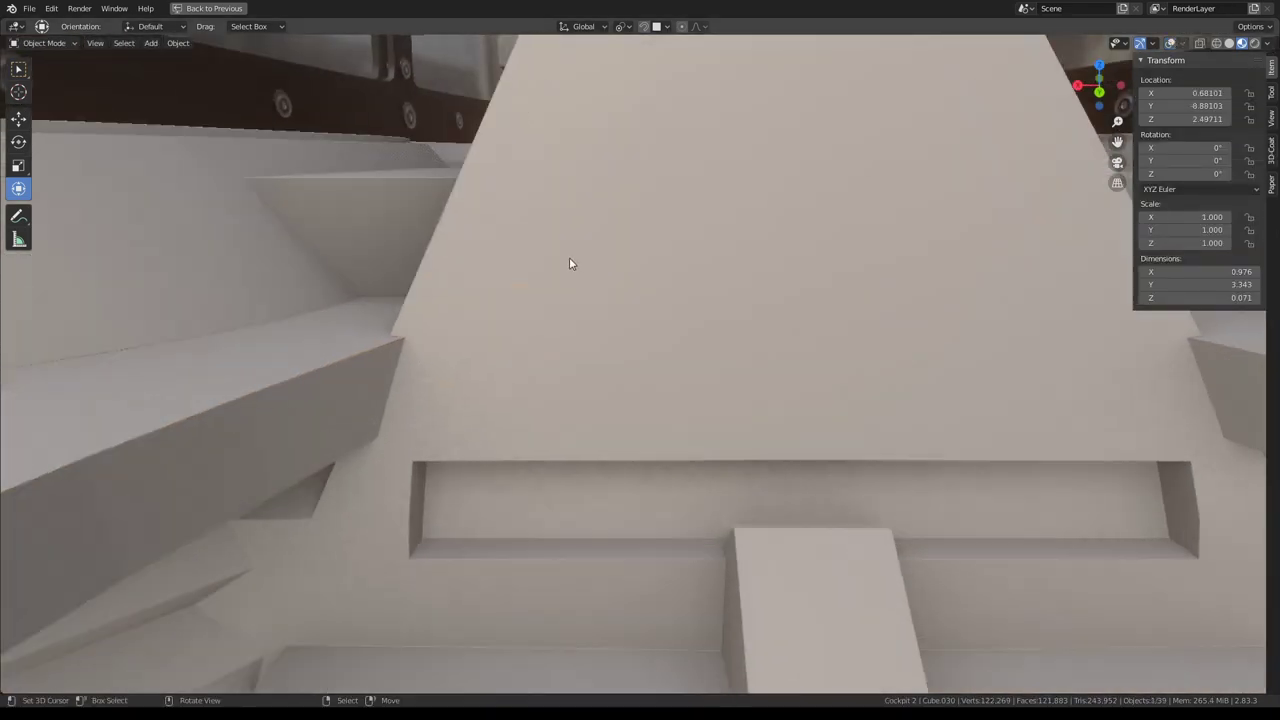
pyautogui.moveTo(571, 260)
pyautogui.mouseDown(button='middle')
pyautogui.moveTo(591, 197)
pyautogui.moveTo(786, 231)
pyautogui.moveTo(772, 224)
pyautogui.moveTo(766, 297)
pyautogui.moveTo(791, 289)
pyautogui.moveTo(786, 274)
pyautogui.moveTo(752, 310)
pyautogui.moveTo(677, 291)
pyautogui.moveTo(678, 312)
pyautogui.moveTo(717, 300)
pyautogui.mouseUp(button='middle')
pyautogui.scroll(-2, 714, 288)
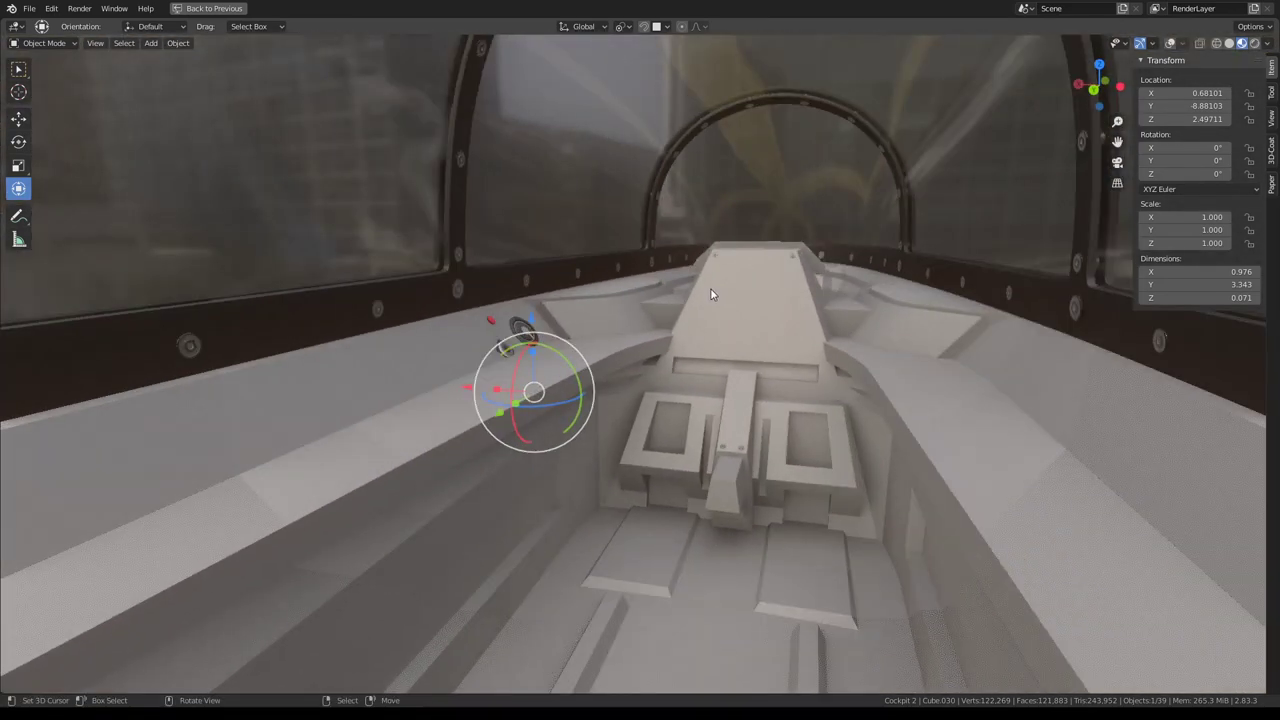
pyautogui.scroll(-2, 646, 285)
pyautogui.scroll(-4, 645, 283)
pyautogui.scroll(5, 645, 283)
pyautogui.scroll(1, 645, 283)
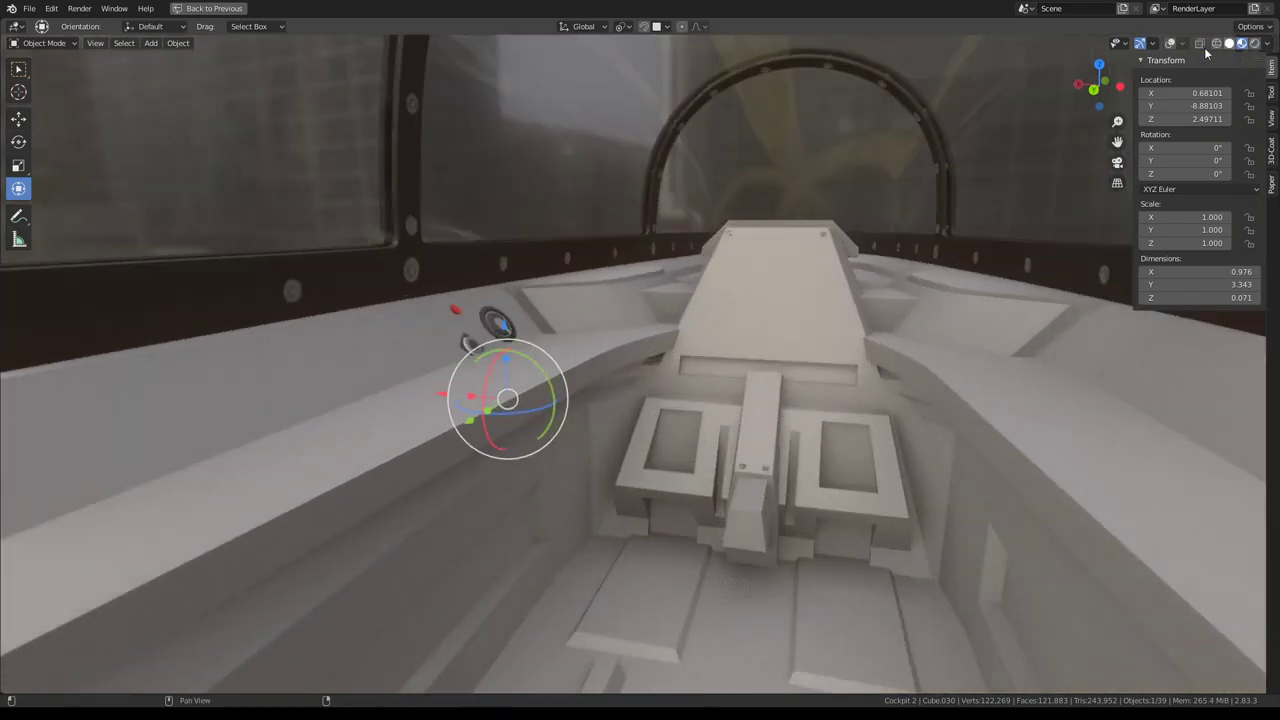
pyautogui.click(1170, 43)
pyautogui.scroll(3, 816, 271)
# Move the ledge's end face into its new position
pyautogui.press('Tab')
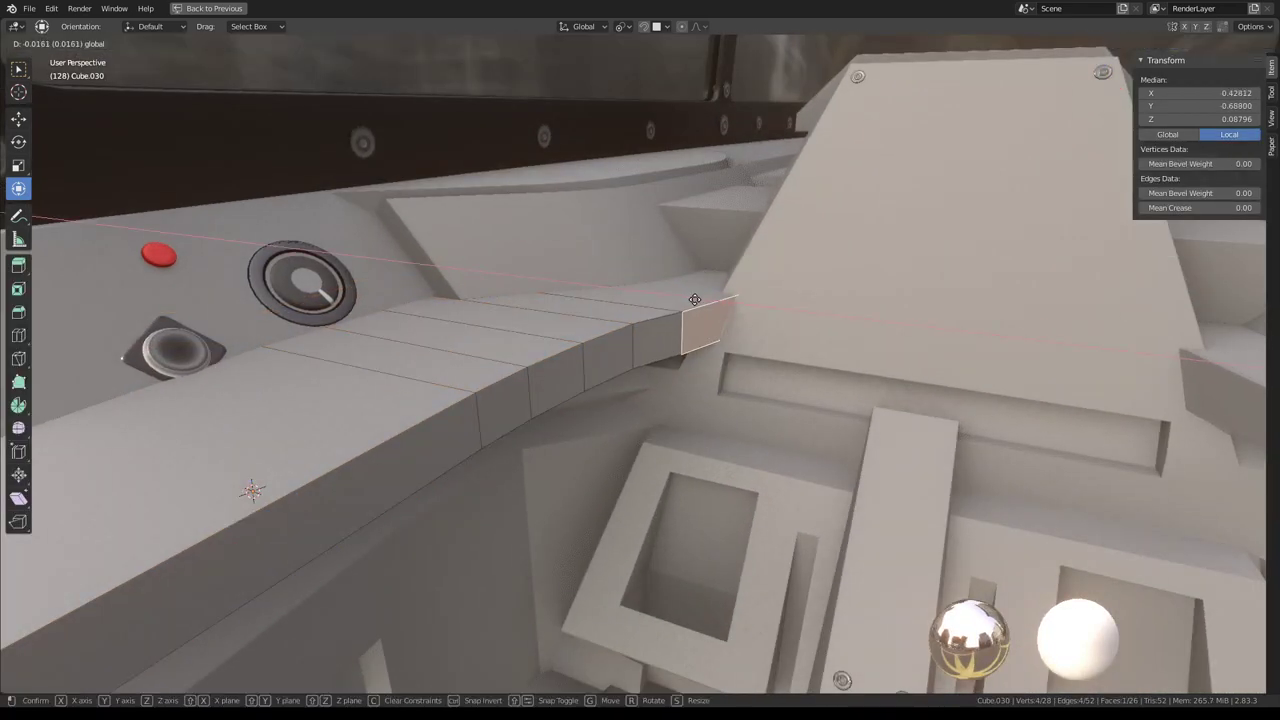
pyautogui.click(768, 314)
pyautogui.moveTo(766, 314)
pyautogui.mouseDown(button='middle')
pyautogui.moveTo(740, 305)
pyautogui.moveTo(713, 401)
pyautogui.mouseUp(button='middle')
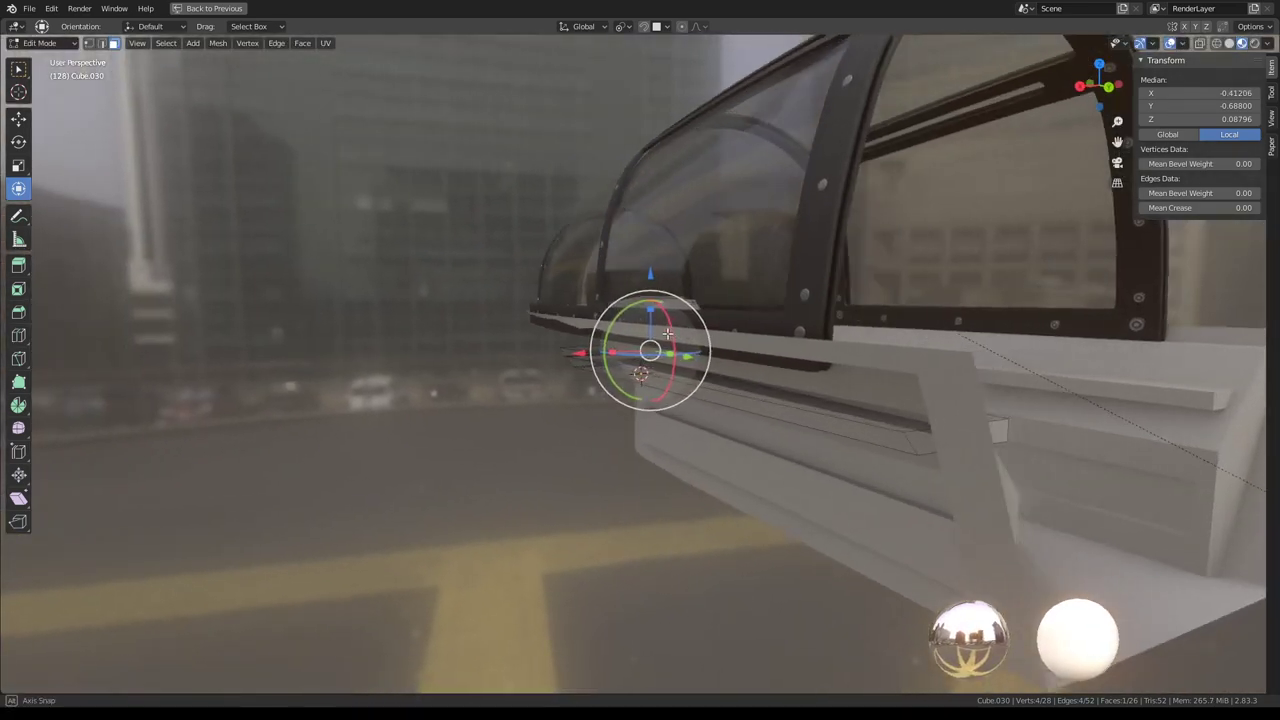
pyautogui.moveTo(601, 389)
pyautogui.mouseDown(button='middle')
pyautogui.moveTo(689, 389)
pyautogui.moveTo(620, 384)
pyautogui.mouseUp(button='middle')
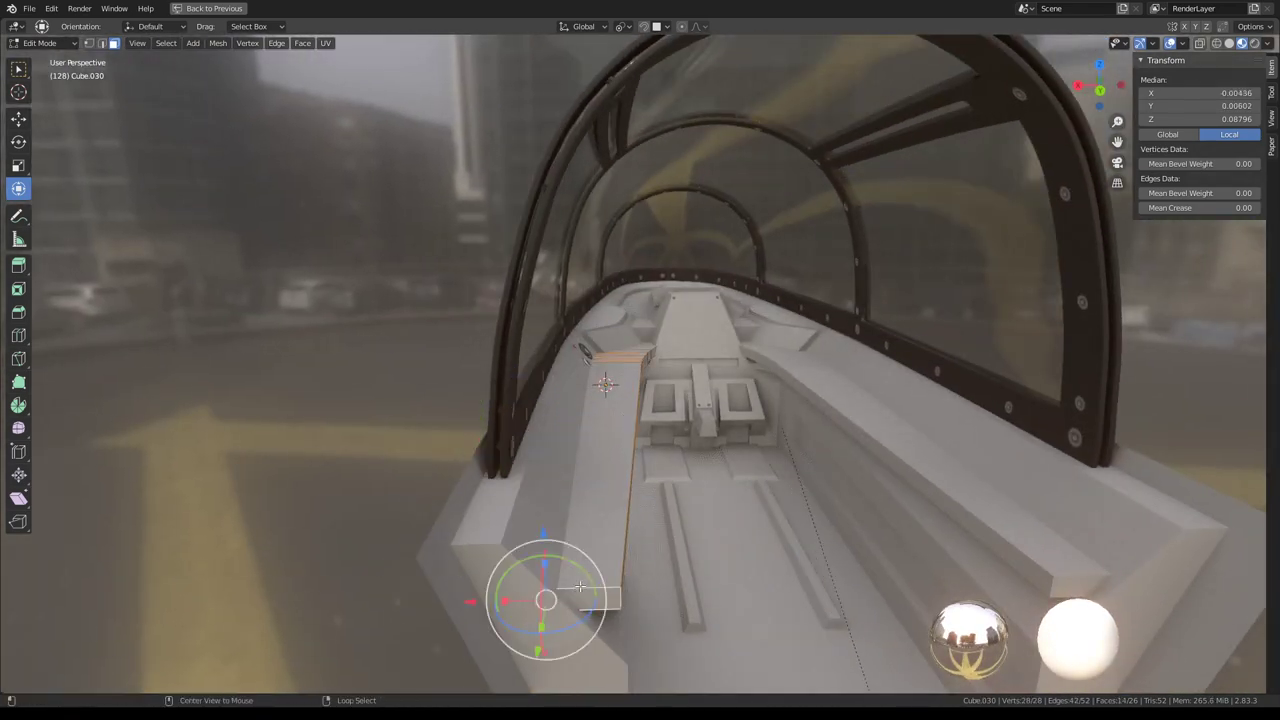
pyautogui.moveTo(580, 587)
pyautogui.mouseDown(button='middle')
pyautogui.moveTo(606, 486)
pyautogui.moveTo(731, 412)
pyautogui.moveTo(674, 360)
pyautogui.mouseUp(button='middle')
# Delete the ledge's side faces and extrude the outer rim loop down into a thin lip
pyautogui.click(735, 412)
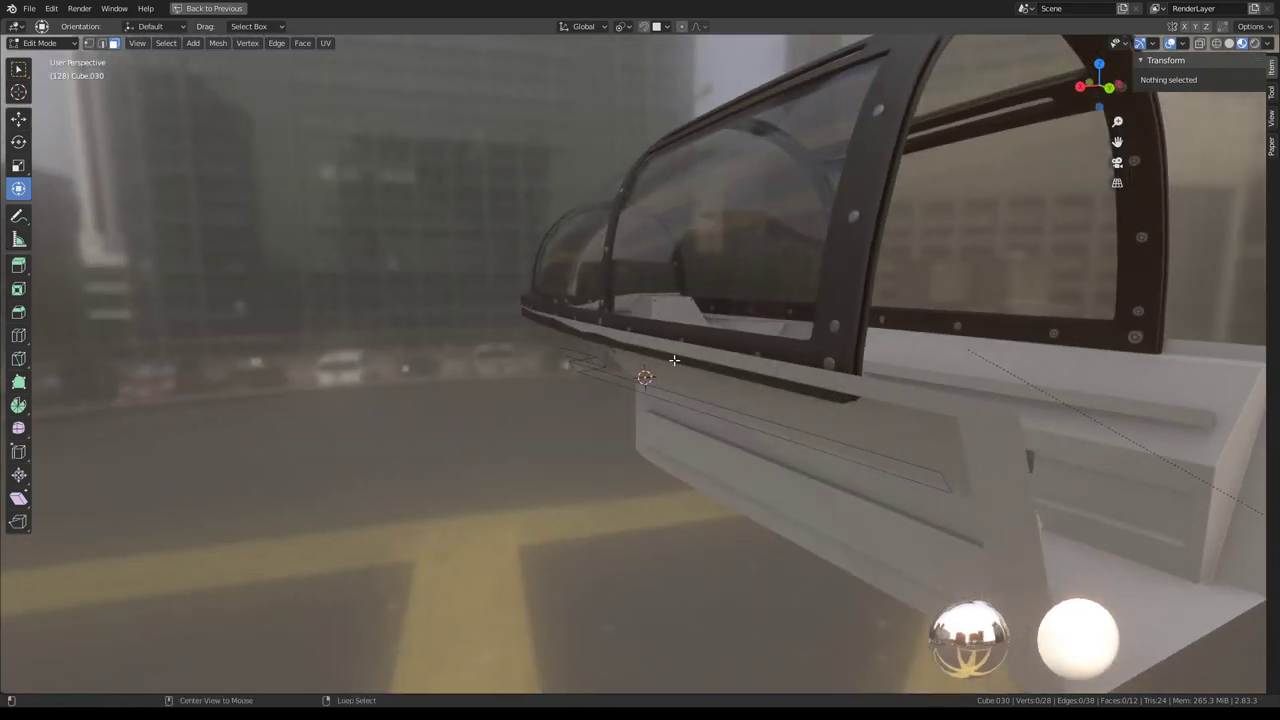
pyautogui.click(576, 368)
pyautogui.moveTo(576, 368)
pyautogui.mouseDown(button='middle')
pyautogui.moveTo(641, 373)
pyautogui.moveTo(818, 303)
pyautogui.moveTo(897, 316)
pyautogui.mouseUp(button='middle')
pyautogui.keyDown('alt'); pyautogui.click(648, 357); pyautogui.keyUp('alt')
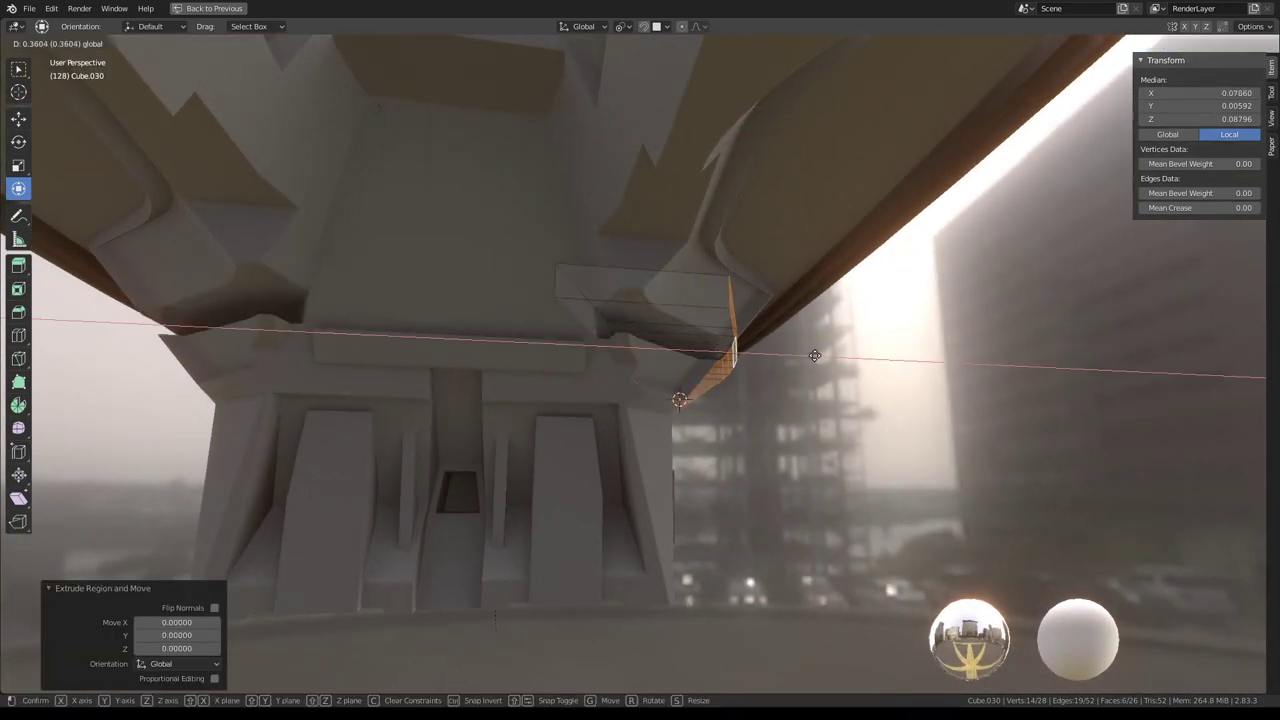
pyautogui.click(835, 356)
pyautogui.moveTo(835, 356)
pyautogui.mouseDown(button='middle')
pyautogui.moveTo(720, 340)
pyautogui.moveTo(684, 315)
pyautogui.moveTo(620, 329)
pyautogui.moveTo(563, 380)
pyautogui.moveTo(543, 371)
pyautogui.moveTo(617, 358)
pyautogui.moveTo(566, 323)
pyautogui.moveTo(691, 237)
pyautogui.moveTo(666, 277)
pyautogui.moveTo(686, 278)
pyautogui.moveTo(664, 271)
pyautogui.moveTo(700, 266)
pyautogui.moveTo(637, 291)
pyautogui.mouseUp(button='middle')
pyautogui.press('Tab')
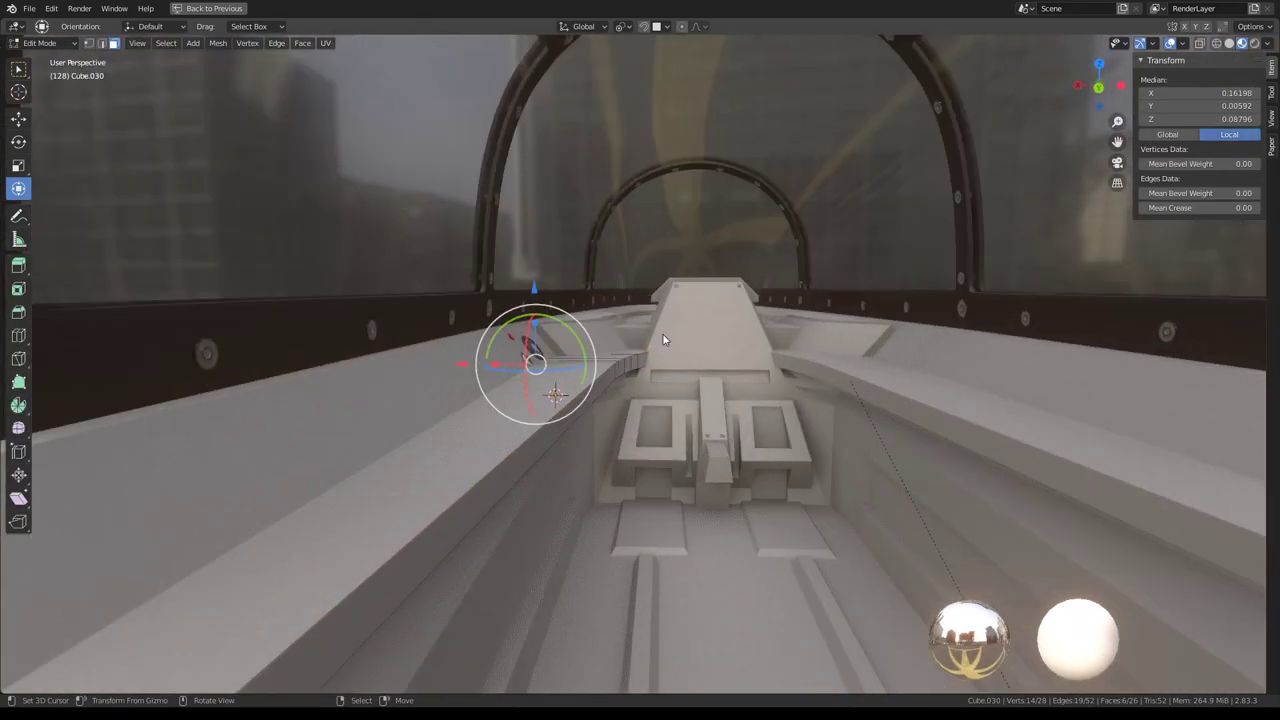
# Select the ledge again above the centre console and enter its Edit Mode
pyautogui.scroll(3, 646, 360)
pyautogui.moveTo(652, 388)
pyautogui.mouseDown(button='middle')
pyautogui.moveTo(717, 363)
pyautogui.moveTo(646, 346)
pyautogui.mouseUp(button='middle')
pyautogui.moveTo(733, 332)
pyautogui.mouseDown(button='middle')
pyautogui.moveTo(728, 357)
pyautogui.moveTo(690, 385)
pyautogui.mouseUp(button='middle')
pyautogui.scroll(3, 661, 406)
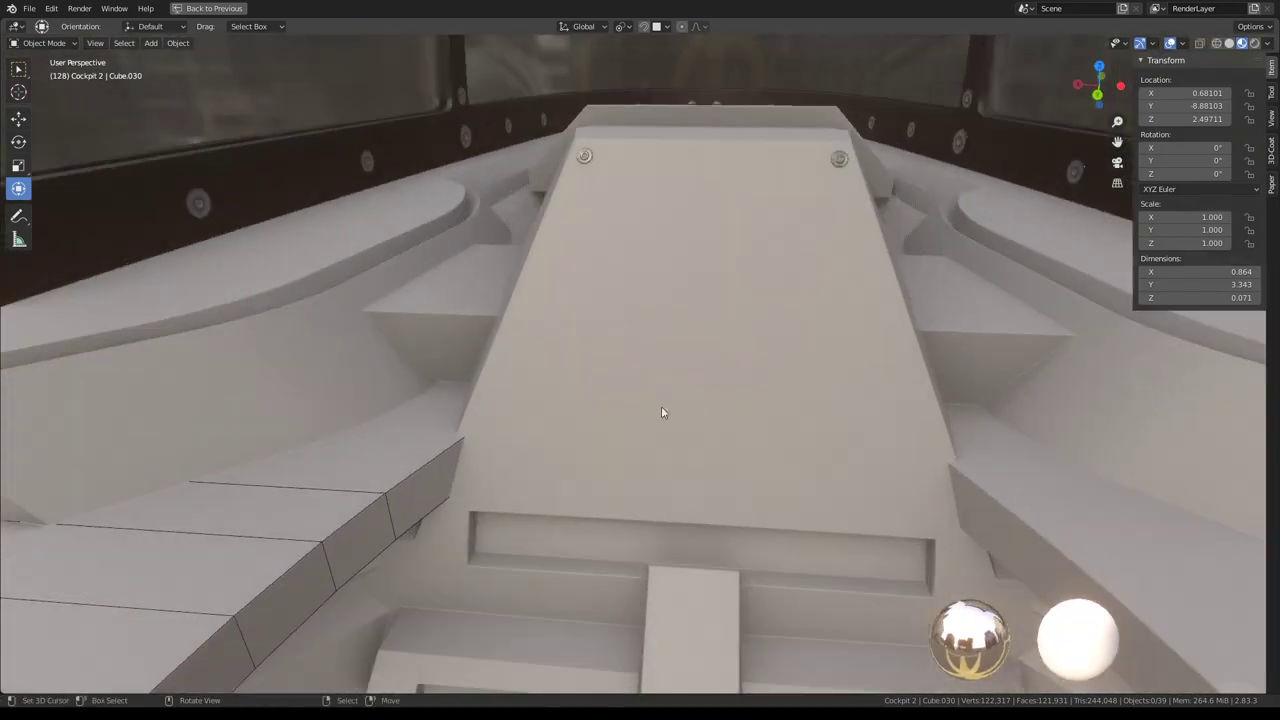
pyautogui.keyDown('alt'); pyautogui.click(395, 506); pyautogui.keyUp('alt')
pyautogui.keyDown('alt'); pyautogui.click(392, 504); pyautogui.keyUp('alt')
pyautogui.press('Tab')
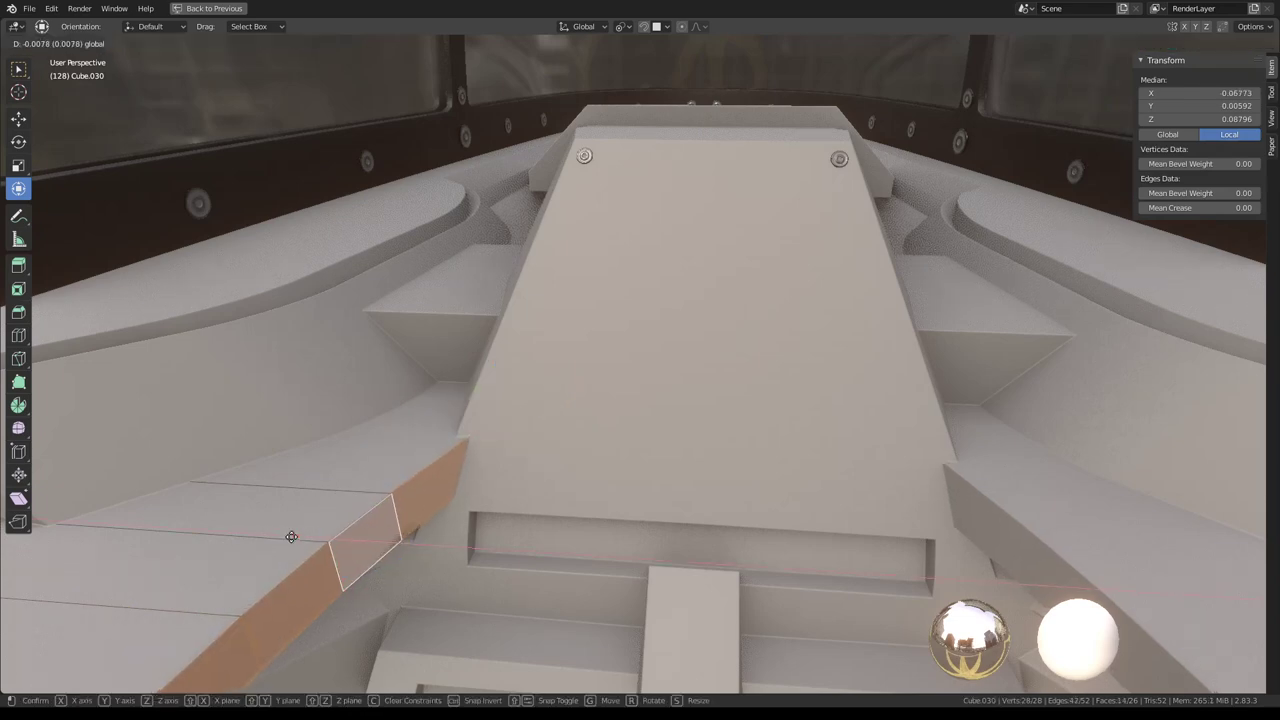
# Select the ledge's same-facing faces and lower them, thinning the ledge to 0.058
pyautogui.click(306, 541)
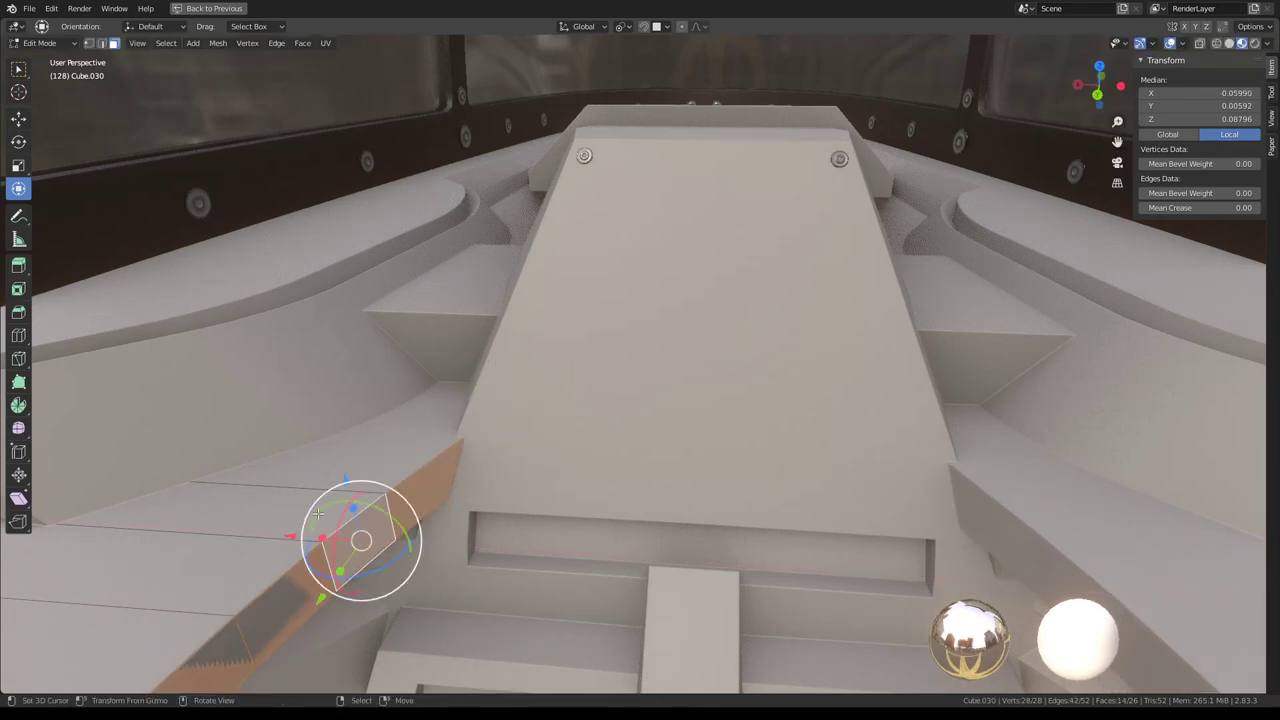
pyautogui.moveTo(360, 534); pyautogui.dragTo(509, 380, button='middle')
pyautogui.rightClick(333, 393)
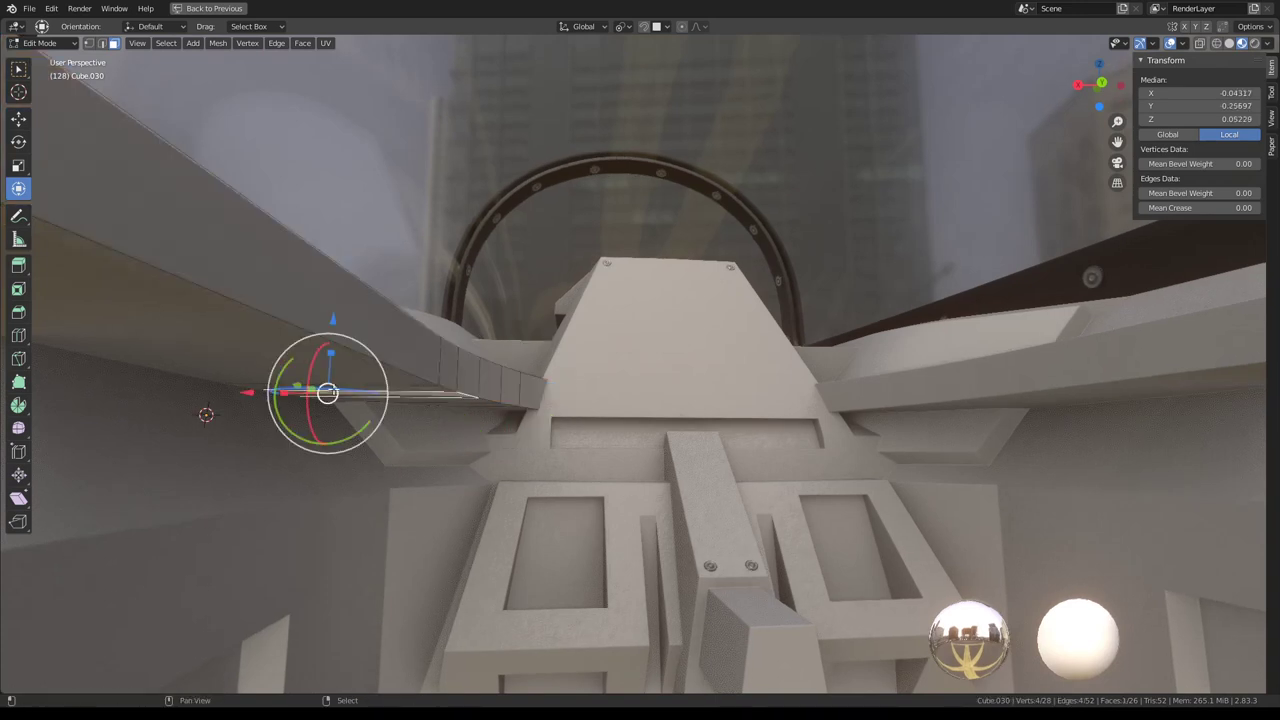
pyautogui.click(334, 391)
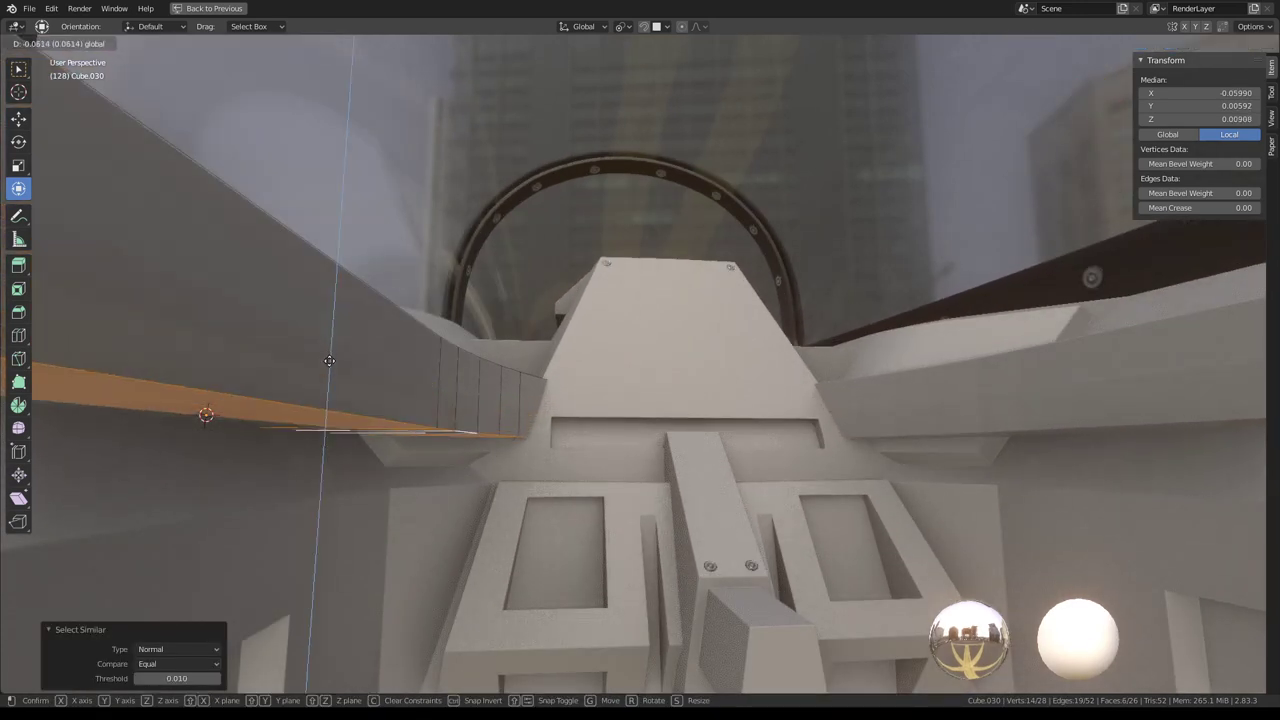
pyautogui.click(329, 475)
pyautogui.moveTo(329, 475)
pyautogui.mouseDown(button='middle')
pyautogui.moveTo(606, 360)
pyautogui.moveTo(572, 413)
pyautogui.moveTo(538, 374)
pyautogui.mouseUp(button='middle')
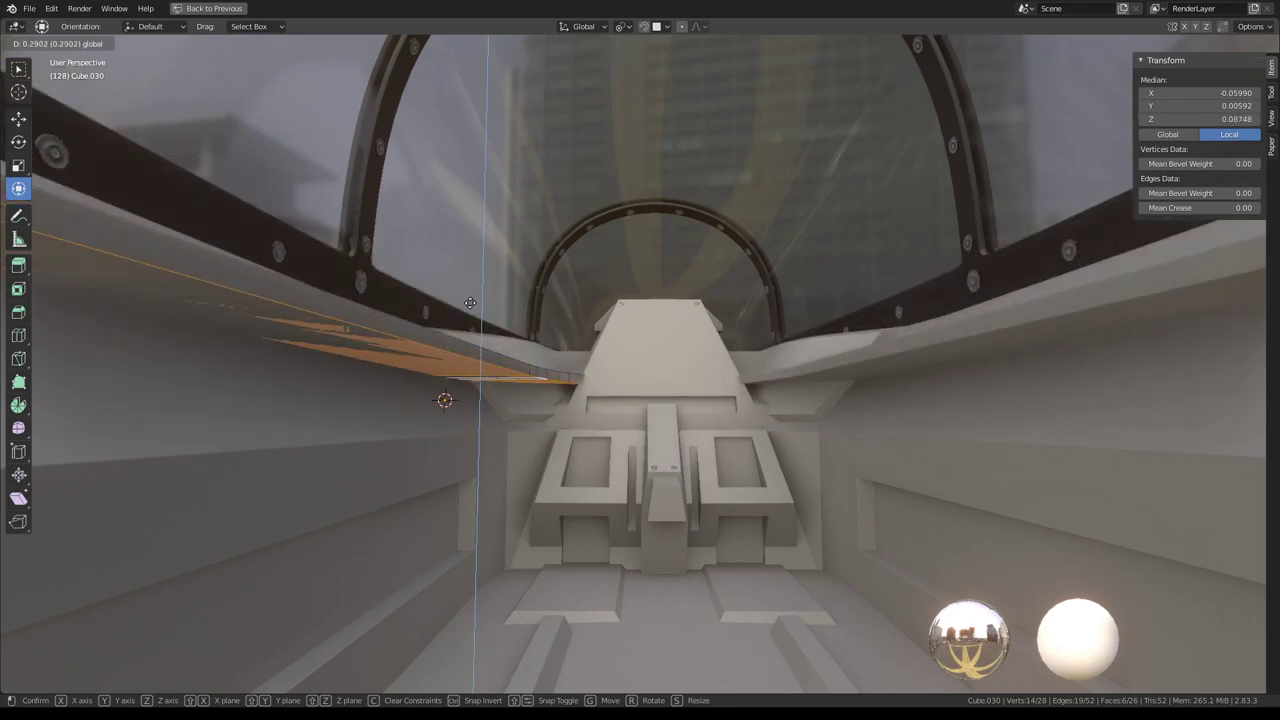
pyautogui.click(469, 309)
pyautogui.press('Tab')
# Re-enter the ledge mesh and close in on its front edge
pyautogui.moveTo(605, 288)
pyautogui.mouseDown(button='middle')
pyautogui.moveTo(603, 357)
pyautogui.moveTo(502, 382)
pyautogui.moveTo(688, 391)
pyautogui.moveTo(309, 354)
pyautogui.moveTo(543, 340)
pyautogui.moveTo(666, 303)
pyautogui.mouseUp(button='middle')
pyautogui.scroll(3, 666, 303)
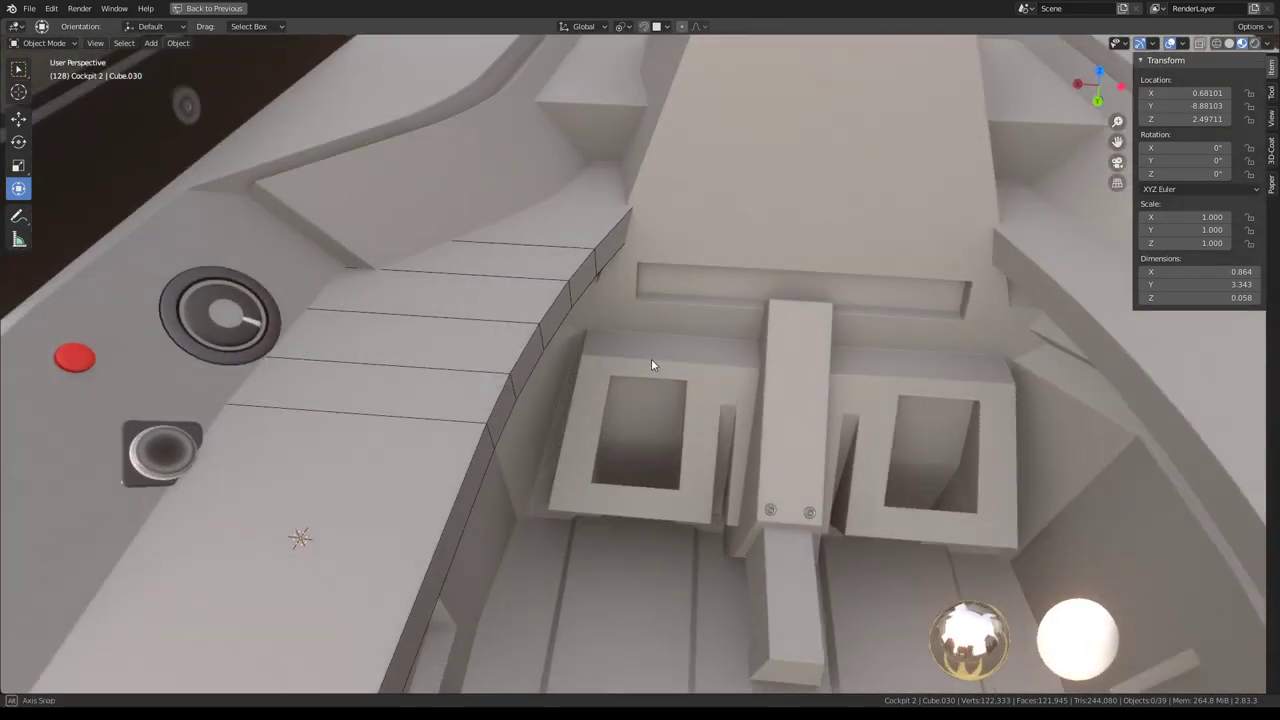
pyautogui.press('Tab')
pyautogui.scroll(-2, 598, 268)
pyautogui.moveTo(604, 266)
pyautogui.mouseDown(button='middle')
pyautogui.moveTo(606, 217)
pyautogui.moveTo(603, 328)
pyautogui.mouseUp(button='middle')
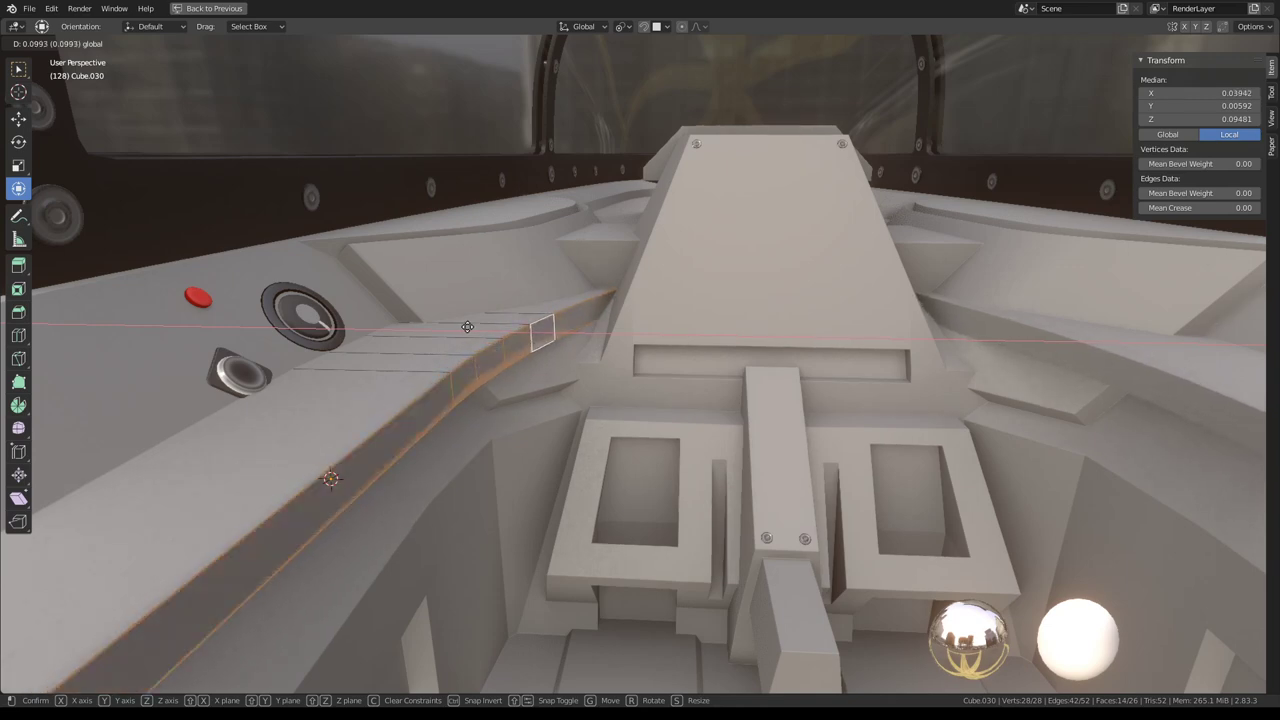
pyautogui.moveTo(585, 303); pyautogui.dragTo(600, 320, button='middle')
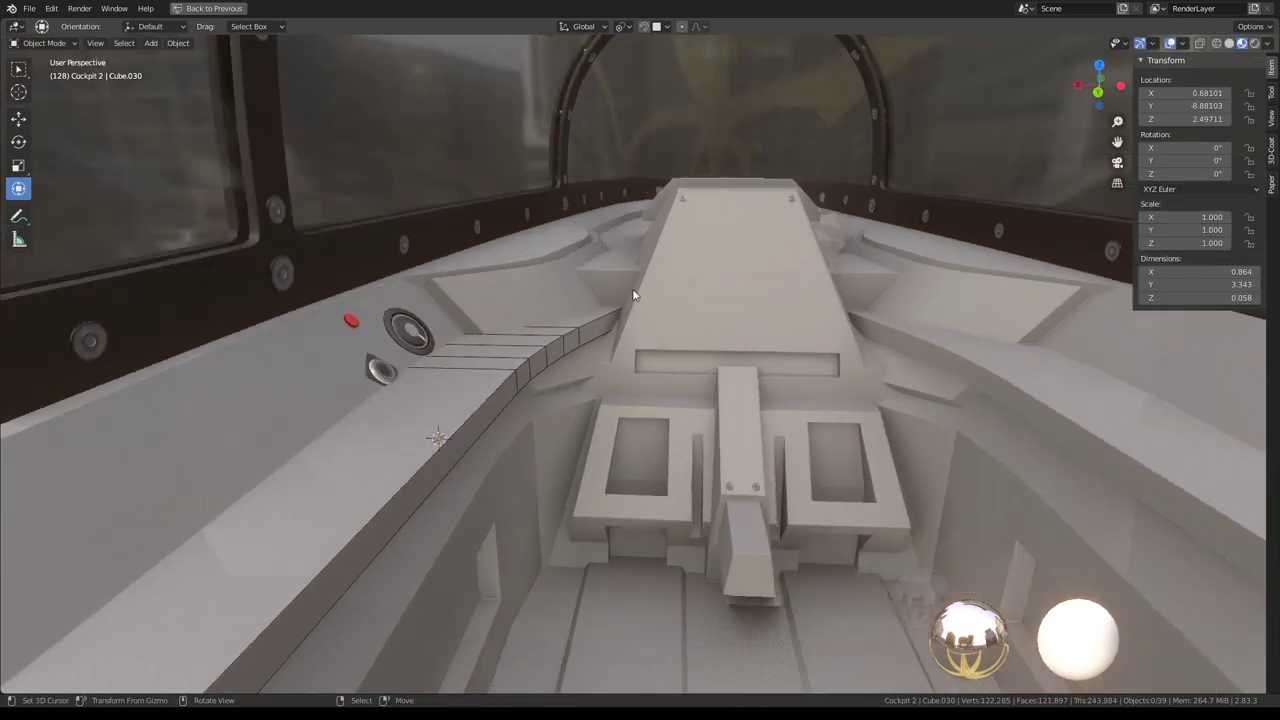
pyautogui.scroll(3, 643, 320)
pyautogui.scroll(2, 578, 397)
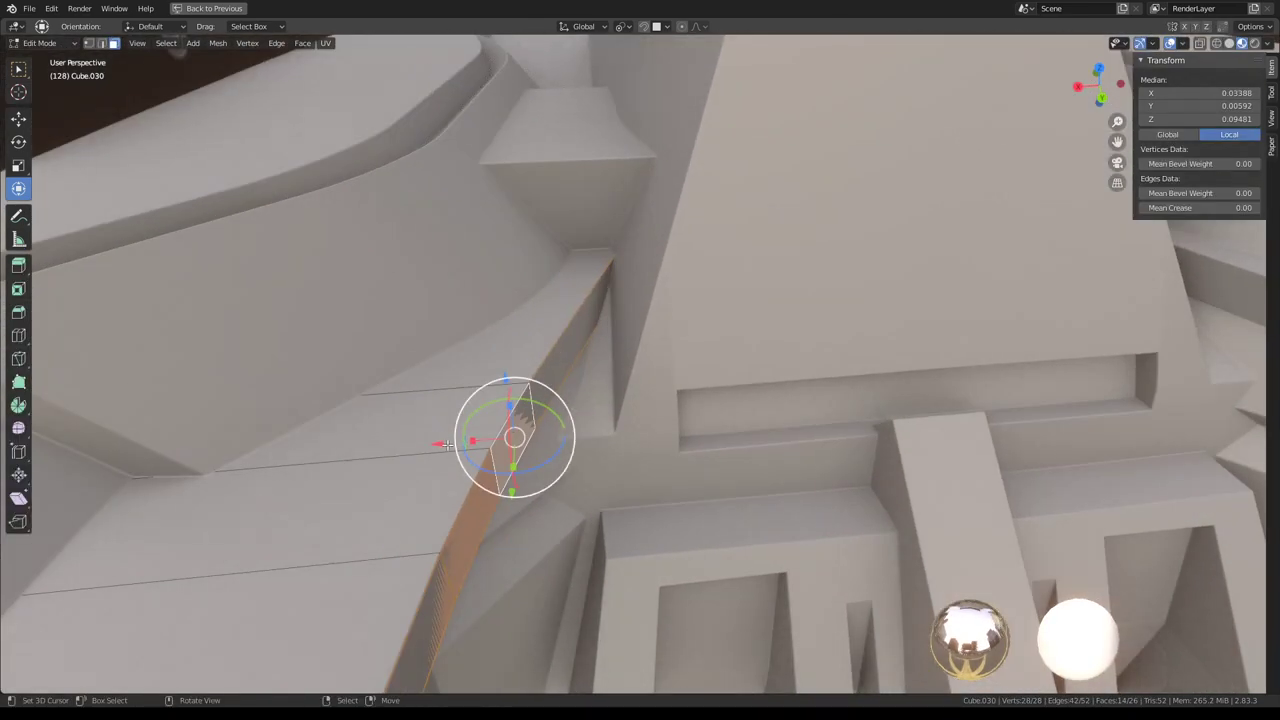
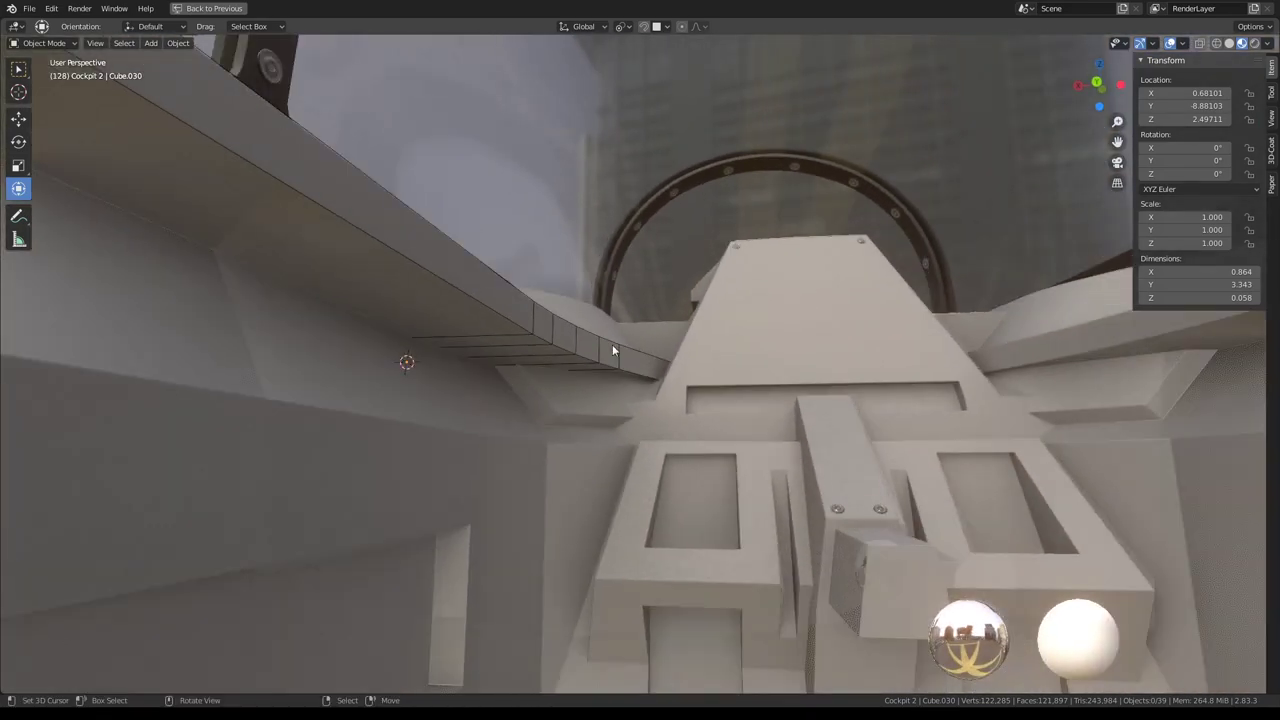
# Orbit and zoom around the cockpit to a front view of the interior
pyautogui.moveTo(612, 344)
pyautogui.mouseDown(button='middle')
pyautogui.moveTo(480, 334)
pyautogui.moveTo(717, 355)
pyautogui.moveTo(626, 355)
pyautogui.mouseUp(button='middle')
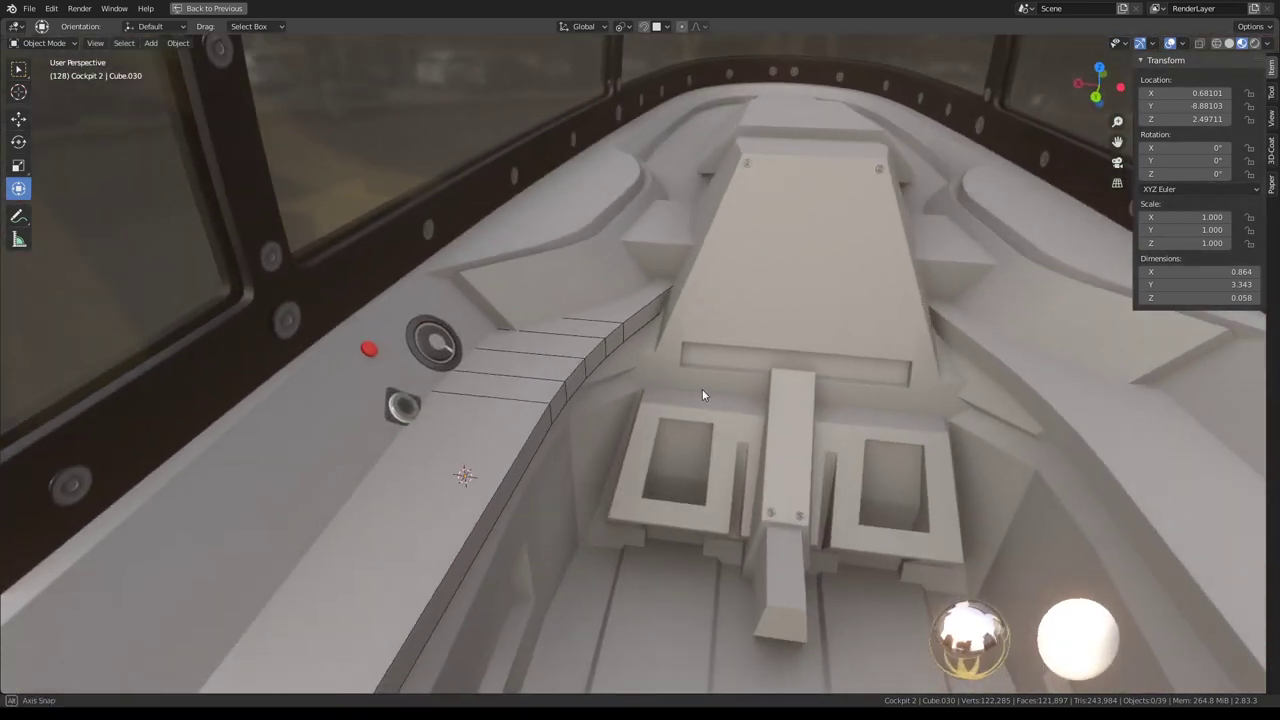
pyautogui.press('Tab')
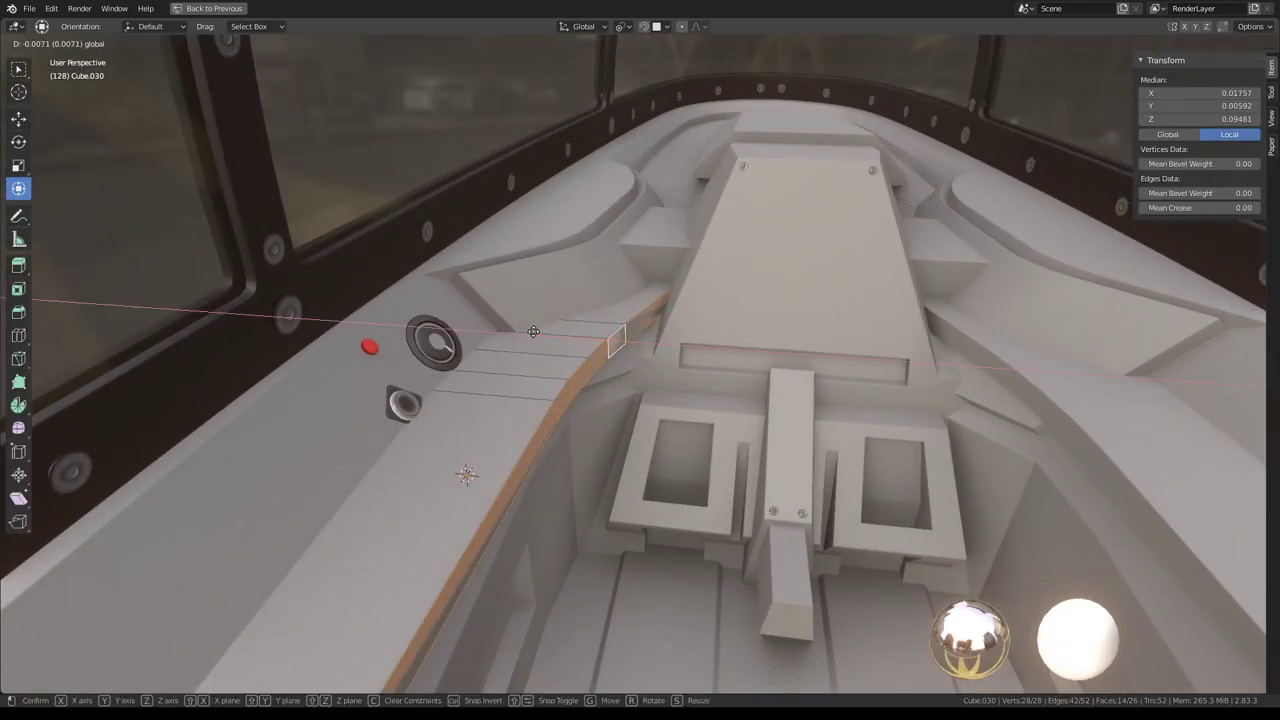
pyautogui.click(539, 331)
pyautogui.moveTo(539, 331)
pyautogui.mouseDown(button='middle')
pyautogui.moveTo(851, 328)
pyautogui.moveTo(755, 283)
pyautogui.mouseUp(button='middle')
pyautogui.press('Tab')
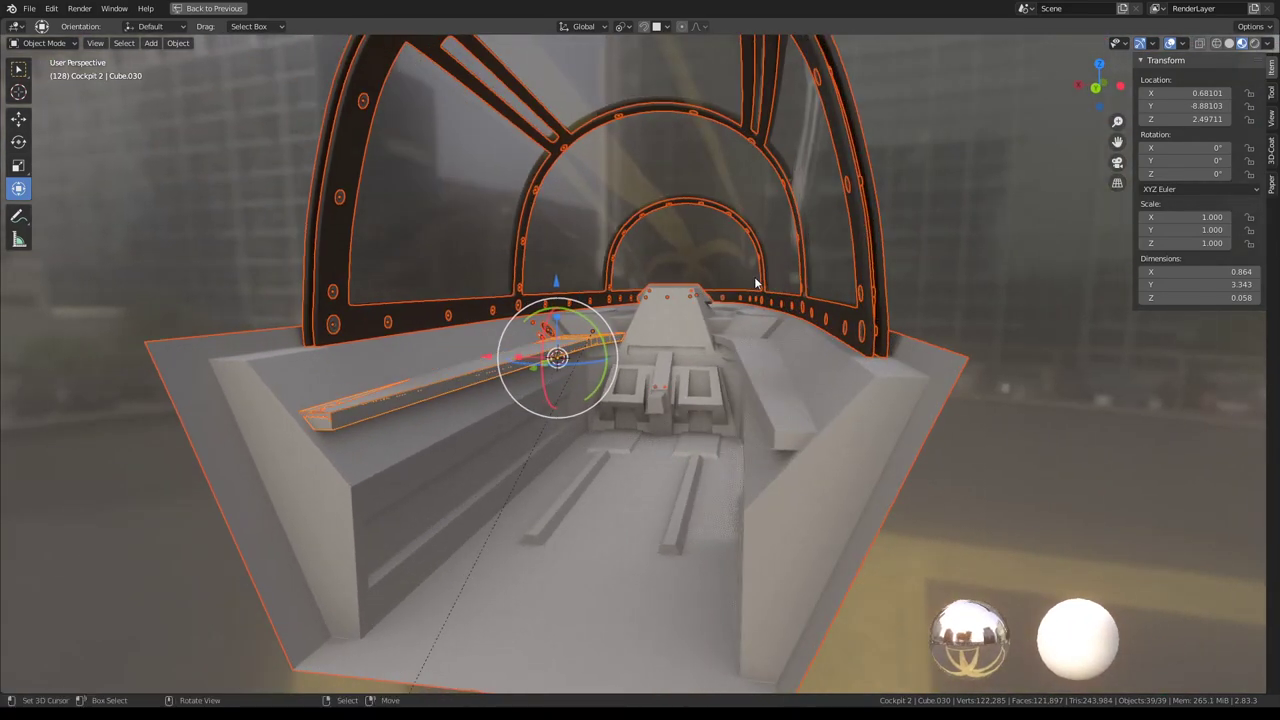
pyautogui.scroll(3, 756, 275)
pyautogui.scroll(2, 656, 309)
pyautogui.moveTo(656, 309)
pyautogui.mouseDown(button='middle')
pyautogui.moveTo(660, 280)
pyautogui.moveTo(687, 330)
pyautogui.moveTo(686, 376)
pyautogui.moveTo(671, 343)
pyautogui.moveTo(731, 289)
pyautogui.moveTo(709, 282)
pyautogui.moveTo(849, 264)
pyautogui.moveTo(661, 286)
pyautogui.moveTo(442, 464)
pyautogui.moveTo(601, 365)
pyautogui.moveTo(592, 351)
pyautogui.moveTo(591, 380)
pyautogui.moveTo(466, 420)
pyautogui.moveTo(323, 406)
pyautogui.moveTo(323, 391)
pyautogui.moveTo(443, 377)
pyautogui.moveTo(446, 398)
pyautogui.mouseUp(button='middle')
pyautogui.scroll(-2, 750, 283)
pyautogui.scroll(-2, 750, 283)
# Select the Cockpit 2 hull and look forward inside the cockpit
pyautogui.click(442, 464)
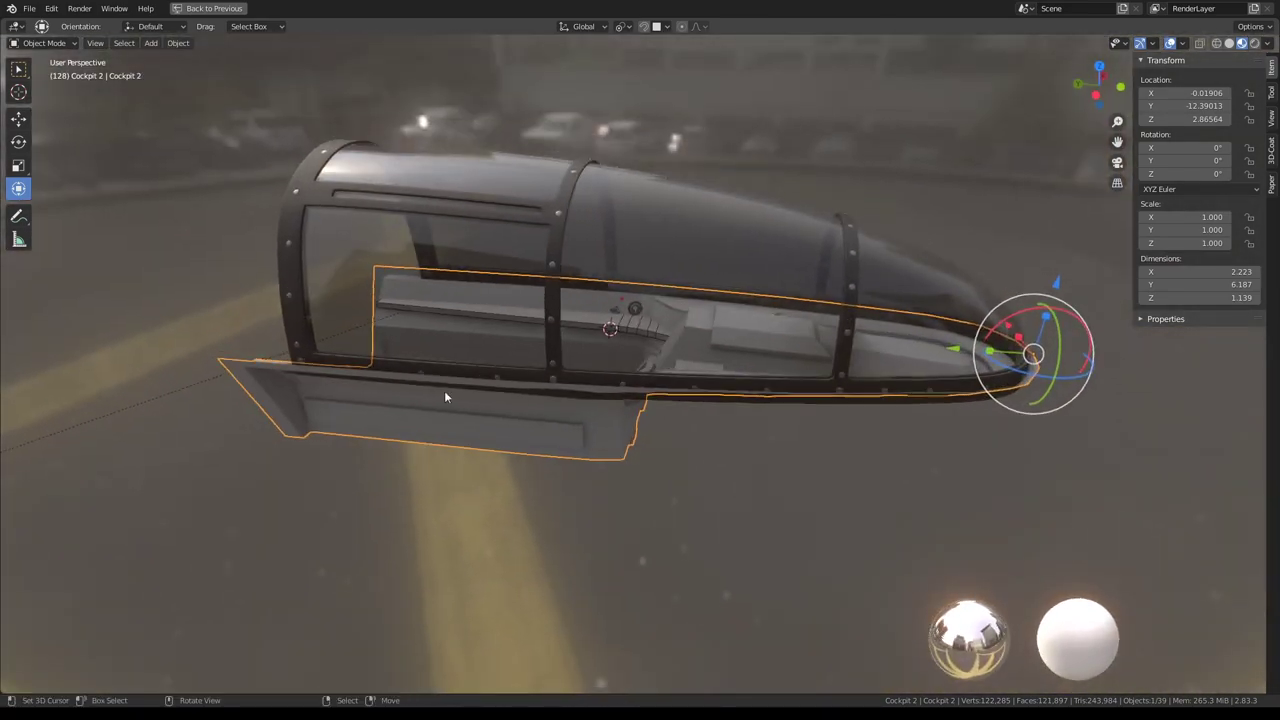
pyautogui.scroll(3, 777, 319)
pyautogui.moveTo(792, 314)
pyautogui.mouseDown(button='middle')
pyautogui.moveTo(512, 315)
pyautogui.moveTo(663, 323)
pyautogui.moveTo(678, 307)
pyautogui.moveTo(640, 294)
pyautogui.moveTo(594, 334)
pyautogui.moveTo(503, 322)
pyautogui.moveTo(571, 329)
pyautogui.moveTo(654, 306)
pyautogui.mouseUp(button='middle')
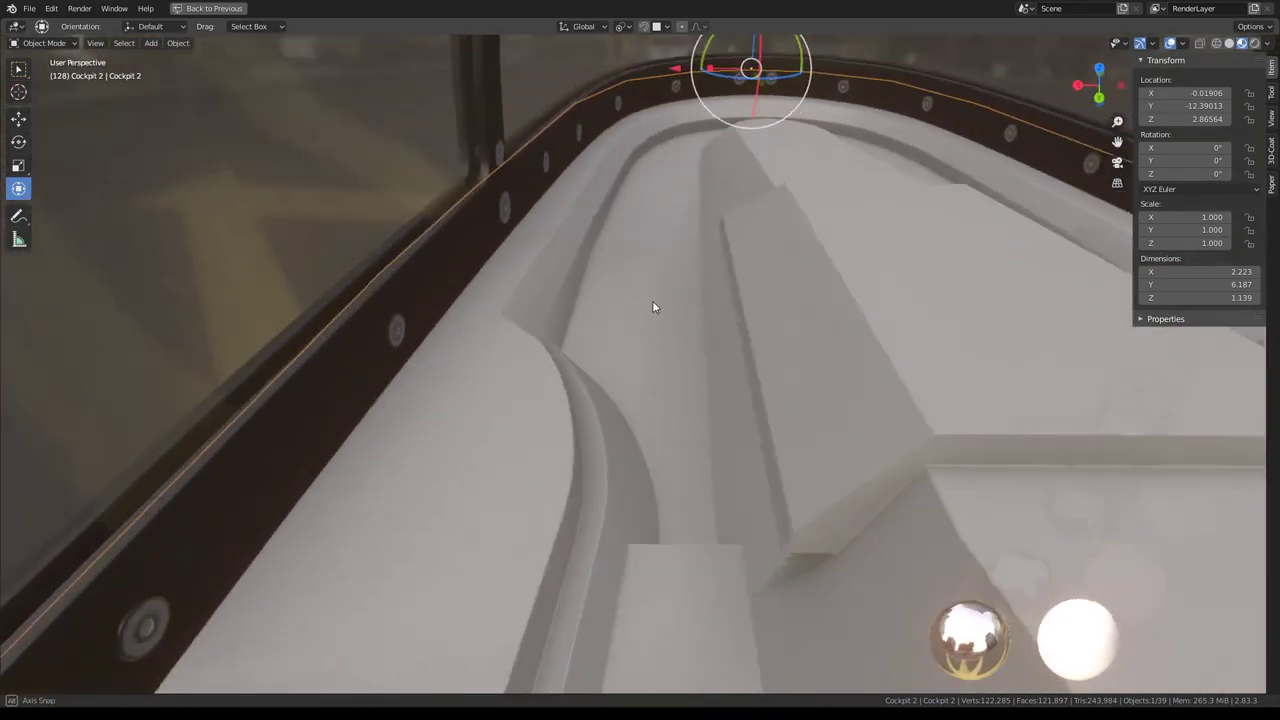
pyautogui.scroll(-1, 654, 297)
pyautogui.scroll(-5, 633, 341)
pyautogui.scroll(4, 633, 341)
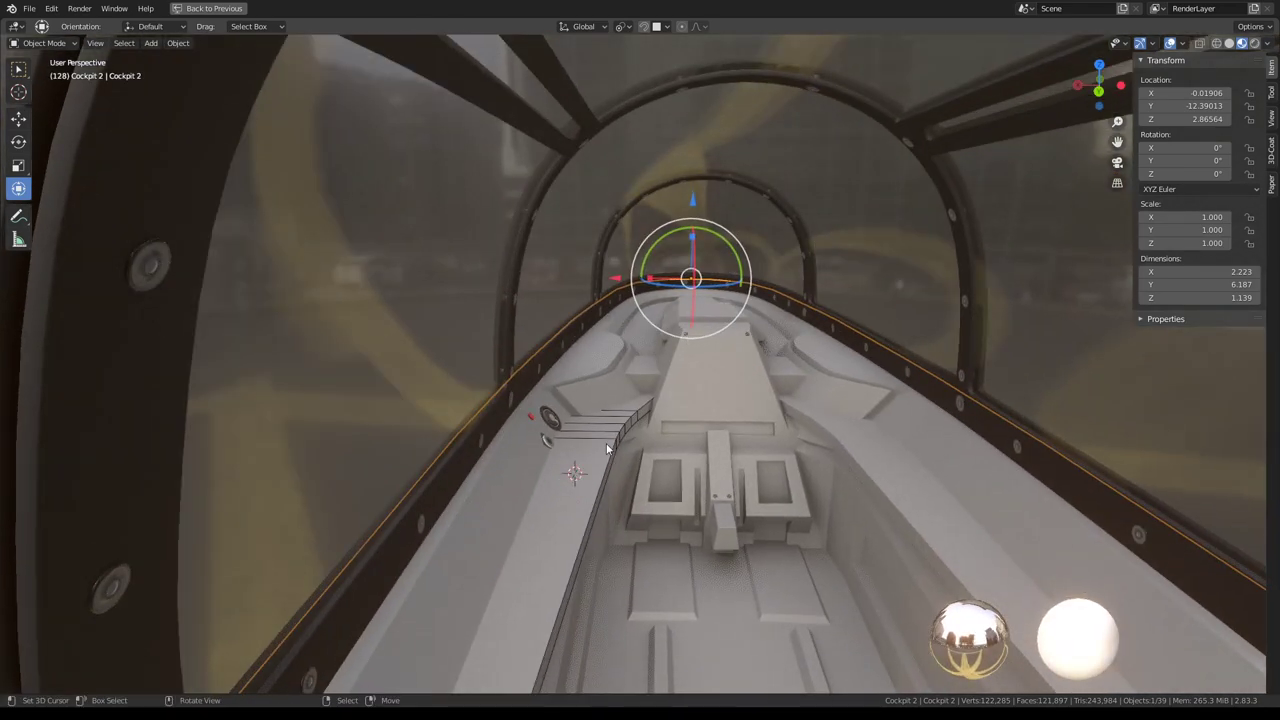
pyautogui.scroll(2, 640, 431)
pyautogui.scroll(1, 610, 437)
# In Cube.030's Edit Mode, stretch the duplicated face along Y and extrude it into a block
pyautogui.click(610, 430)
pyautogui.press('Tab')
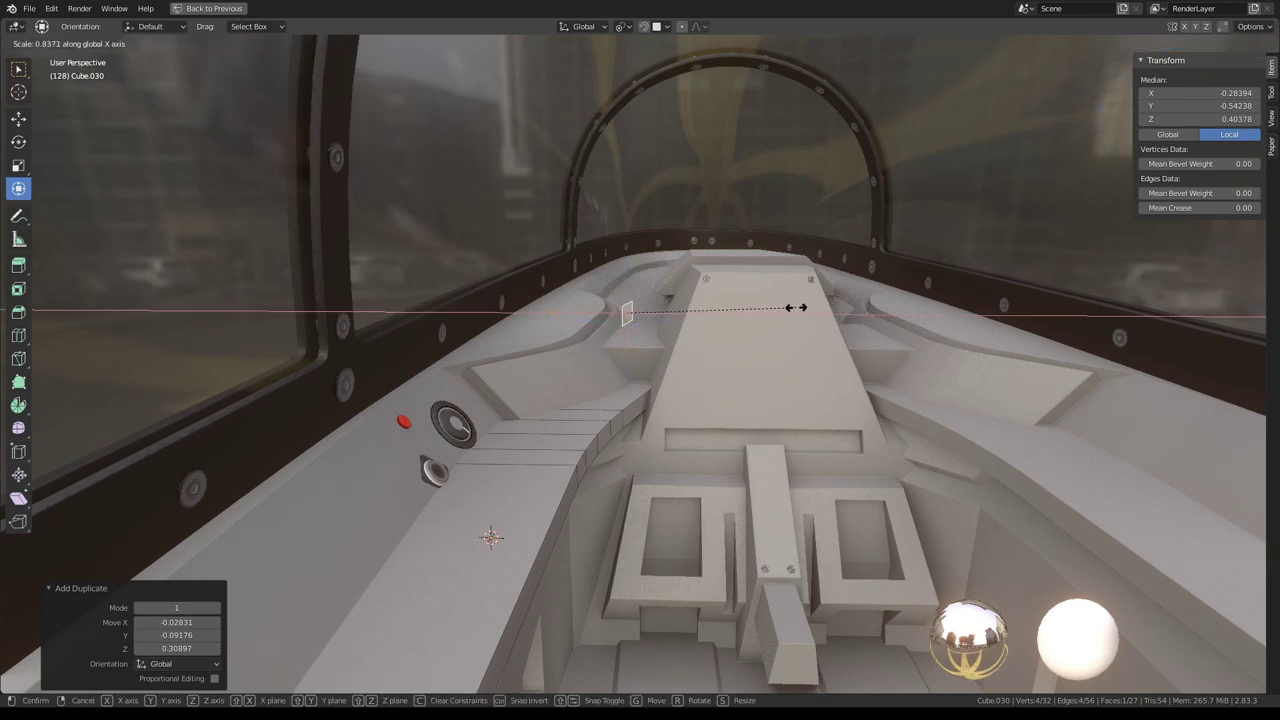
pyautogui.moveTo(667, 339); pyautogui.dragTo(560, 365, button='middle')
pyautogui.press('s')
pyautogui.press('y')
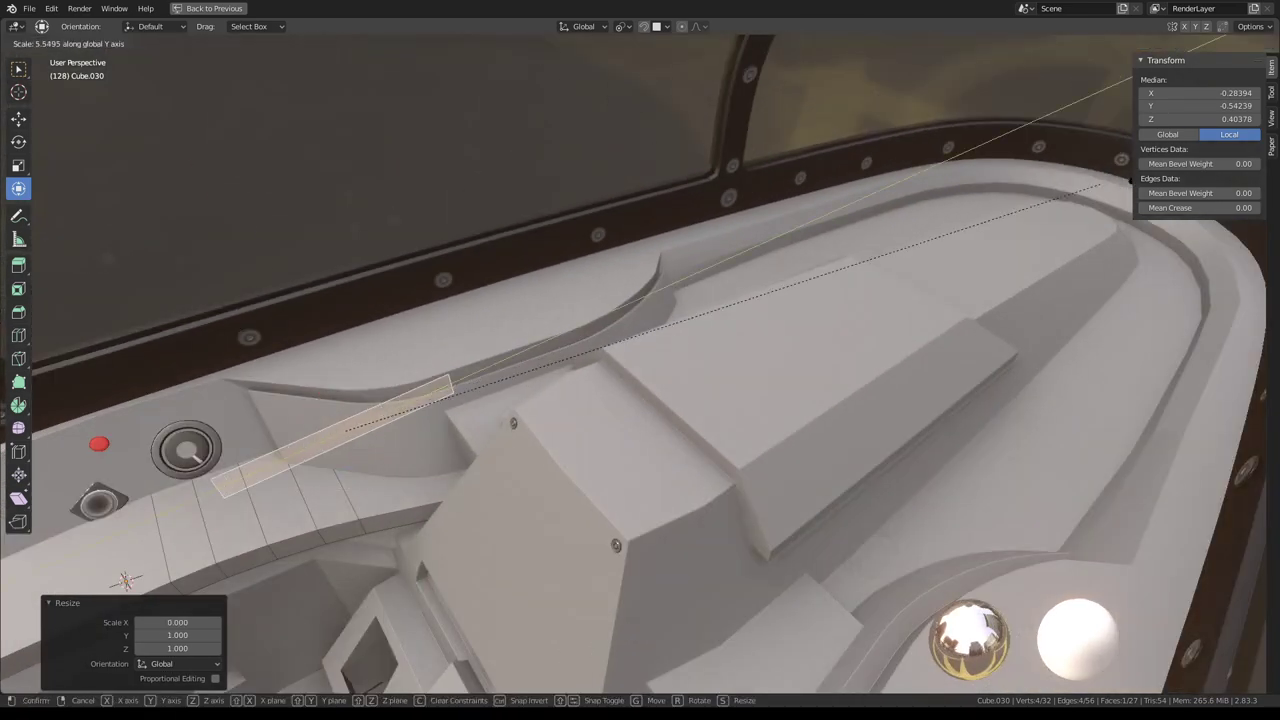
pyautogui.moveTo(540, 413); pyautogui.dragTo(589, 387, button='middle')
pyautogui.press('e')
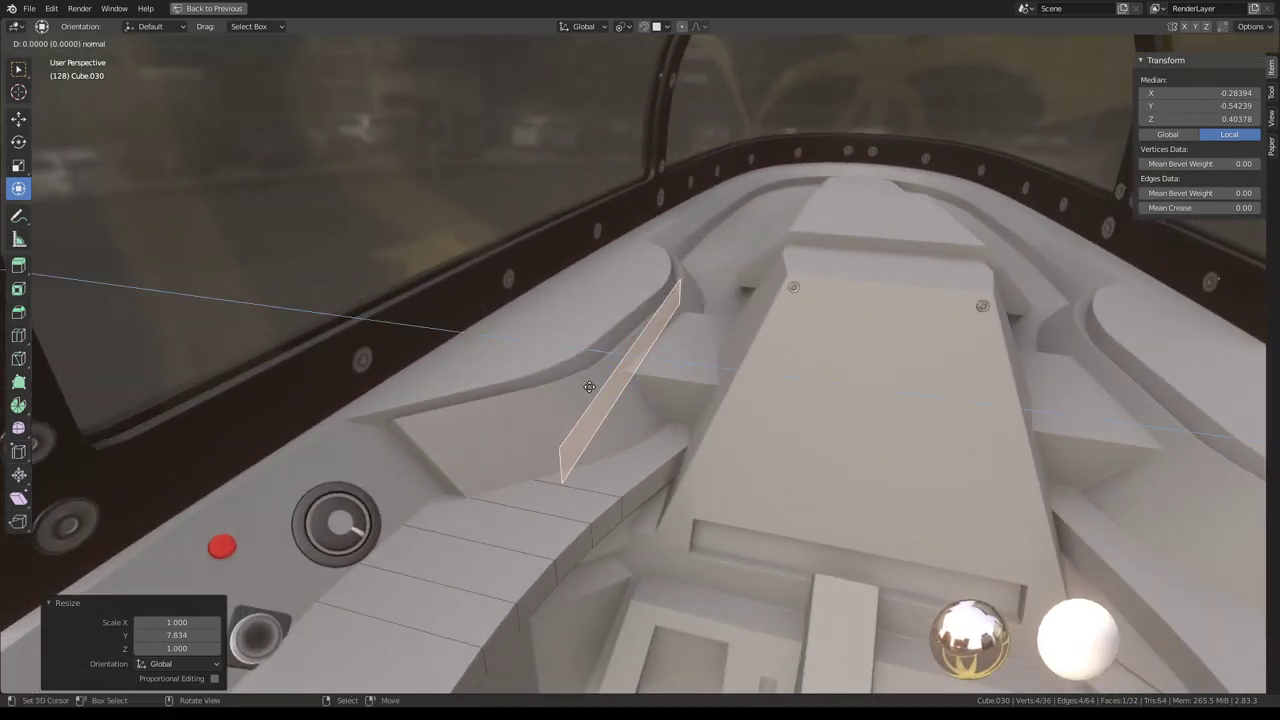
pyautogui.click(534, 350)
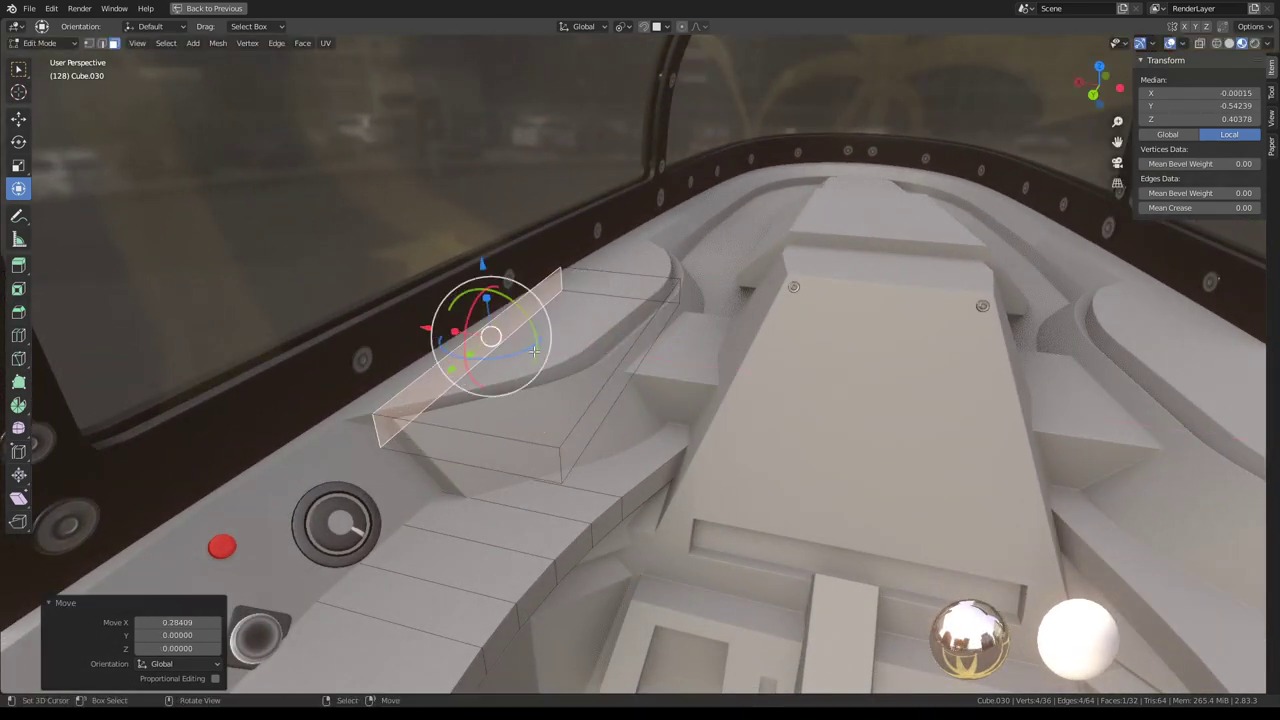
# Select the whole linked block, recalculate its normals, and move it along Y onto the console
pyautogui.hotkey('ctrl', 'l')
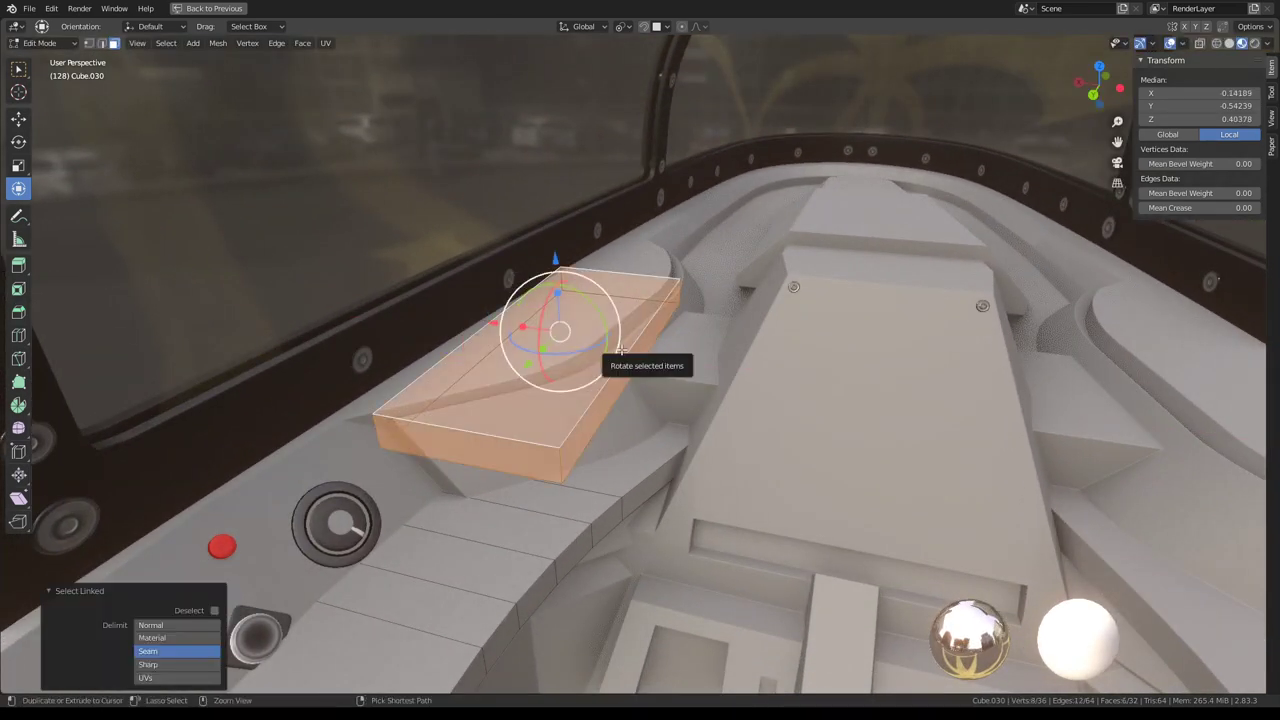
pyautogui.hotkey('shift', 'n')
pyautogui.press('g')
pyautogui.press('y')
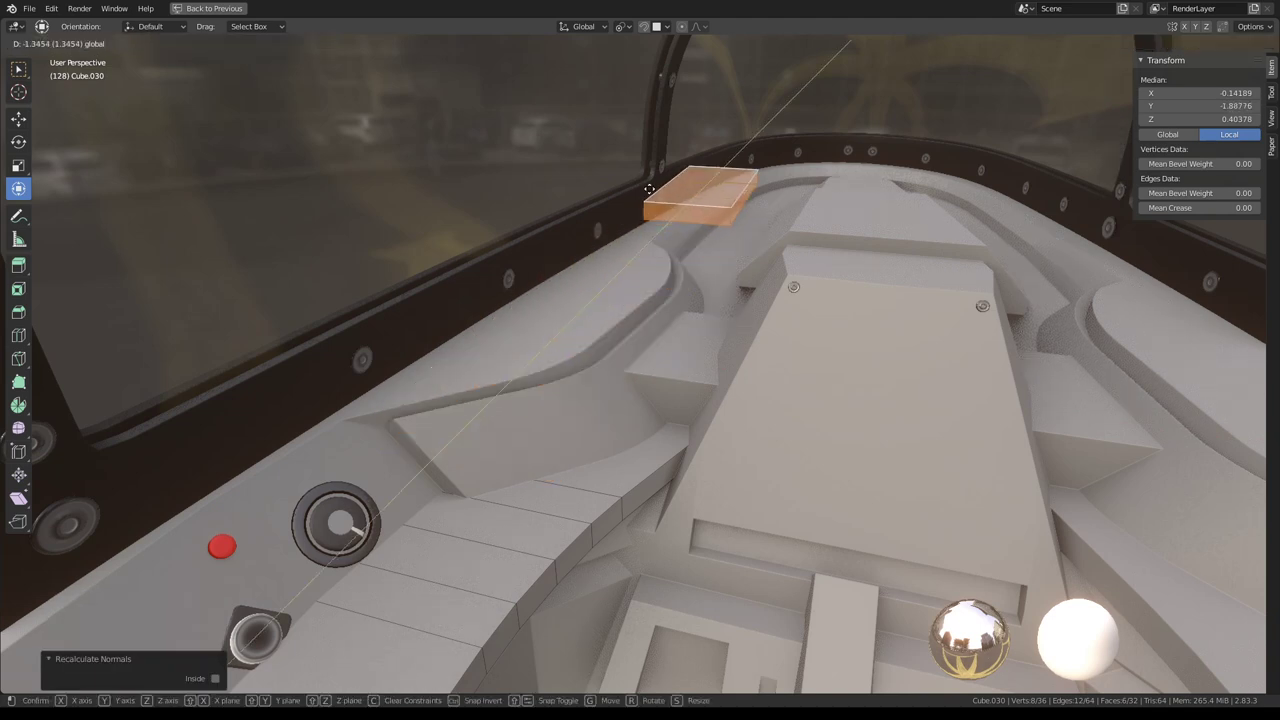
pyautogui.click(649, 189)
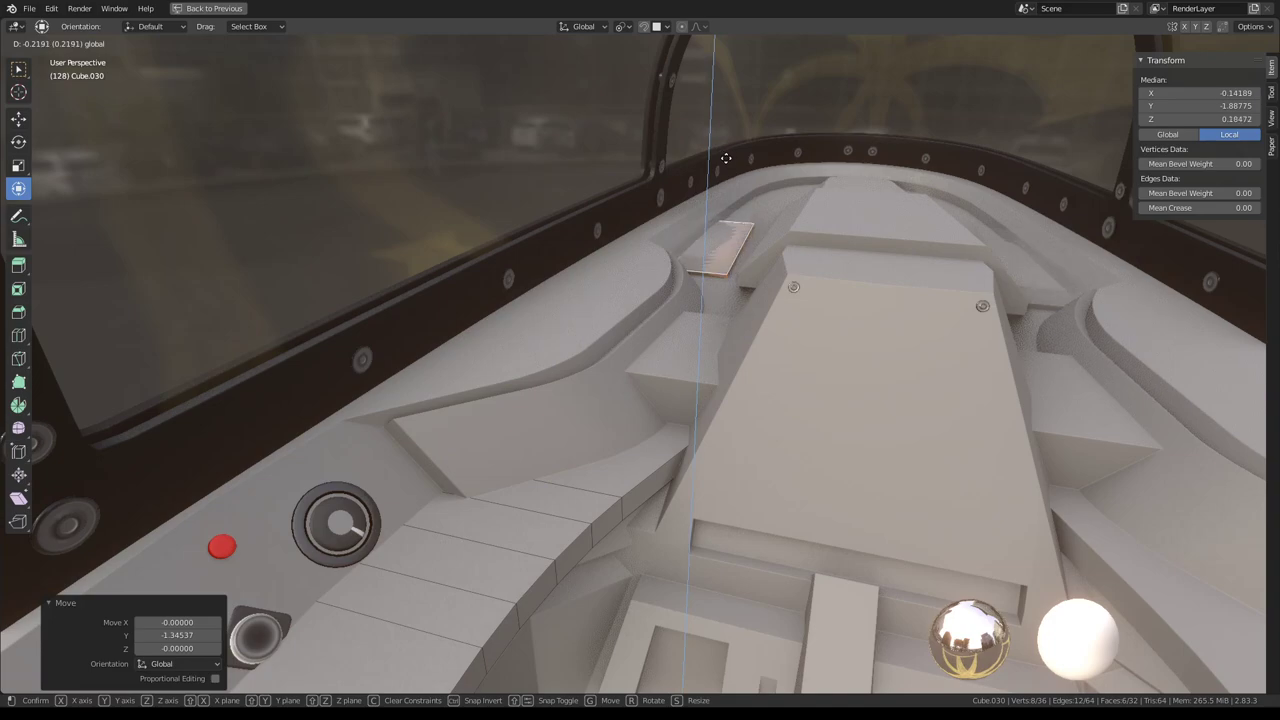
pyautogui.click(726, 158)
pyautogui.moveTo(726, 158)
pyautogui.mouseDown(button='middle')
pyautogui.moveTo(779, 310)
pyautogui.moveTo(435, 254)
pyautogui.mouseUp(button='middle')
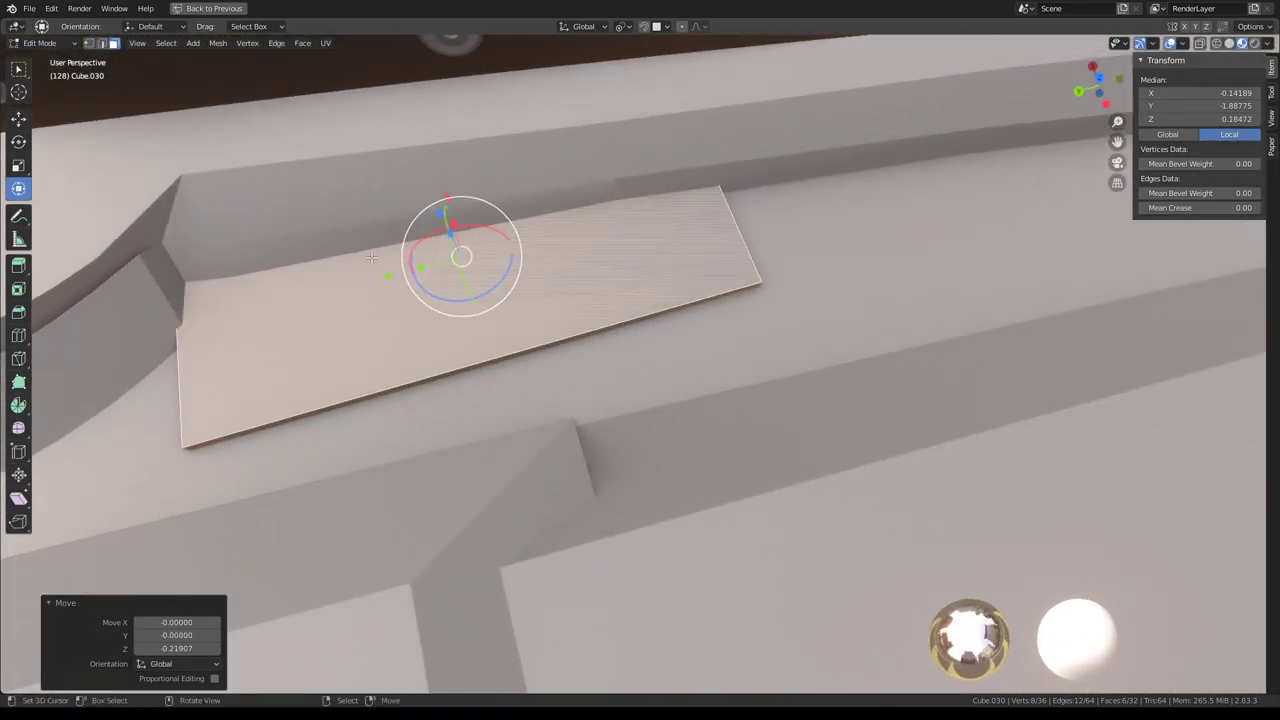
# Reposition the block's face along Y and raise its bottom edge loop along Z
pyautogui.press('g')
pyautogui.press('y')
pyautogui.click(603, 251)
pyautogui.moveTo(603, 251); pyautogui.dragTo(557, 195, button='middle')
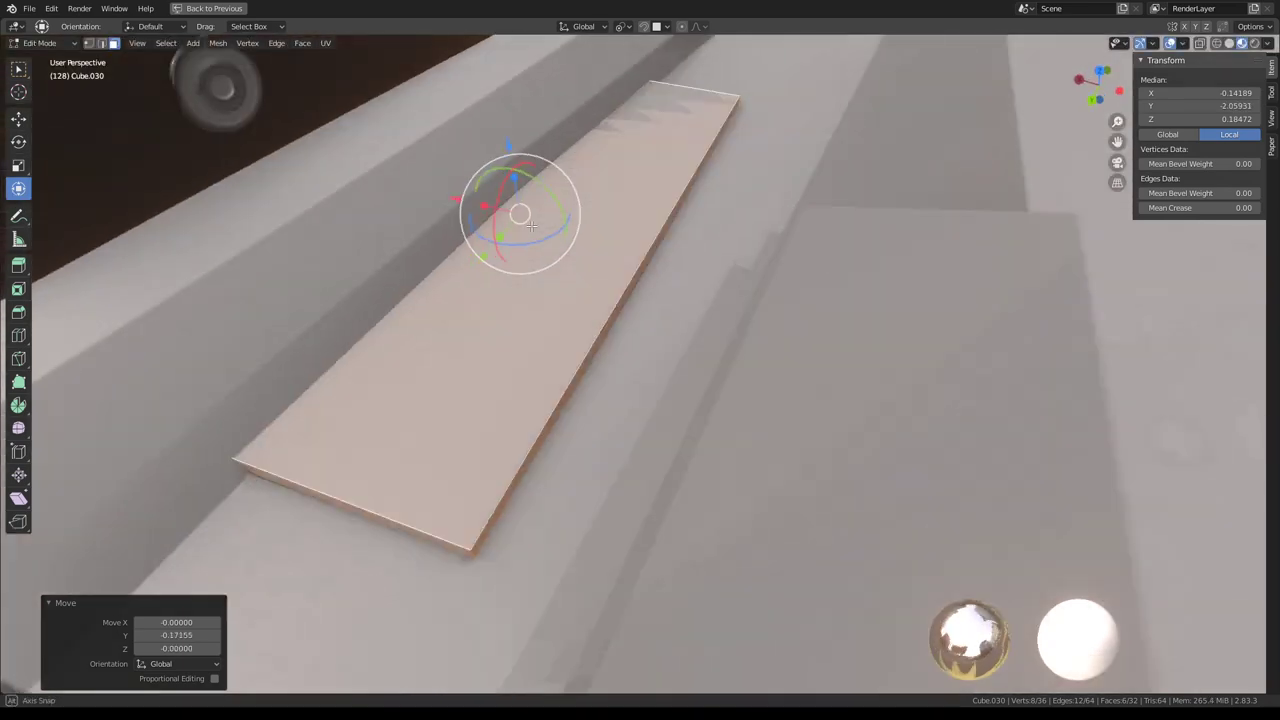
pyautogui.press('g')
pyautogui.press('z')
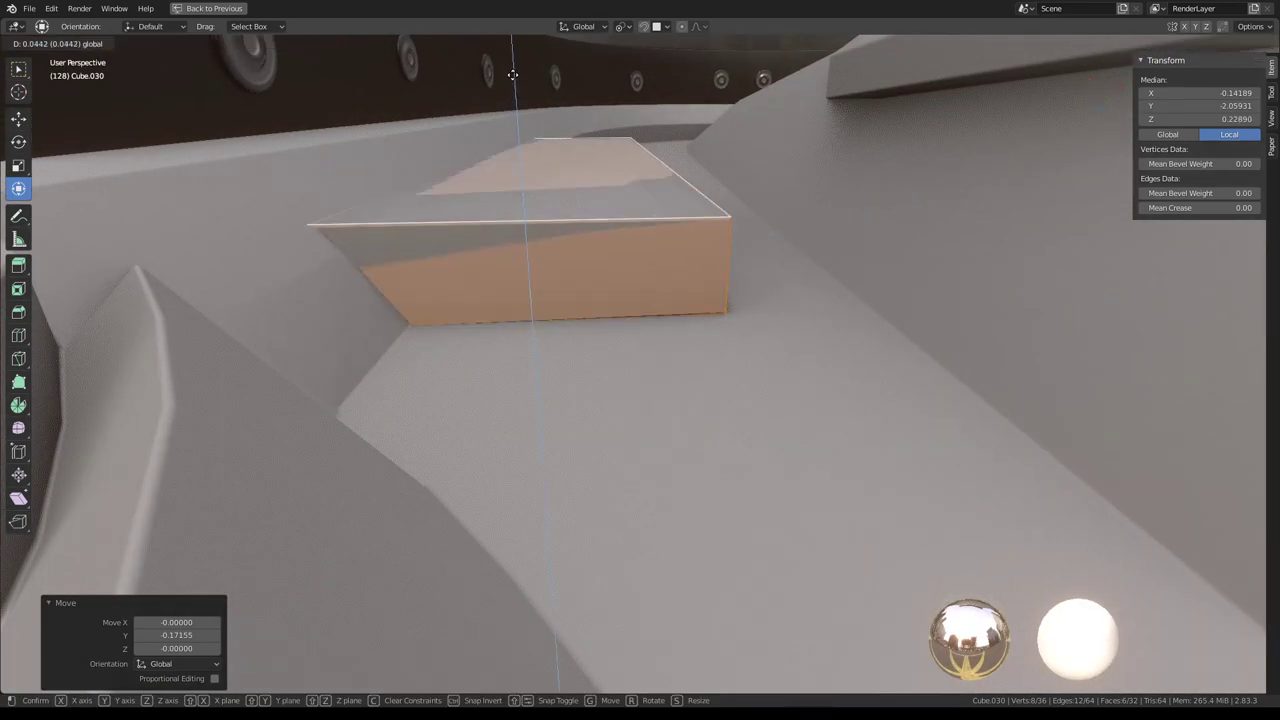
pyautogui.moveTo(638, 206); pyautogui.dragTo(620, 186, button='middle')
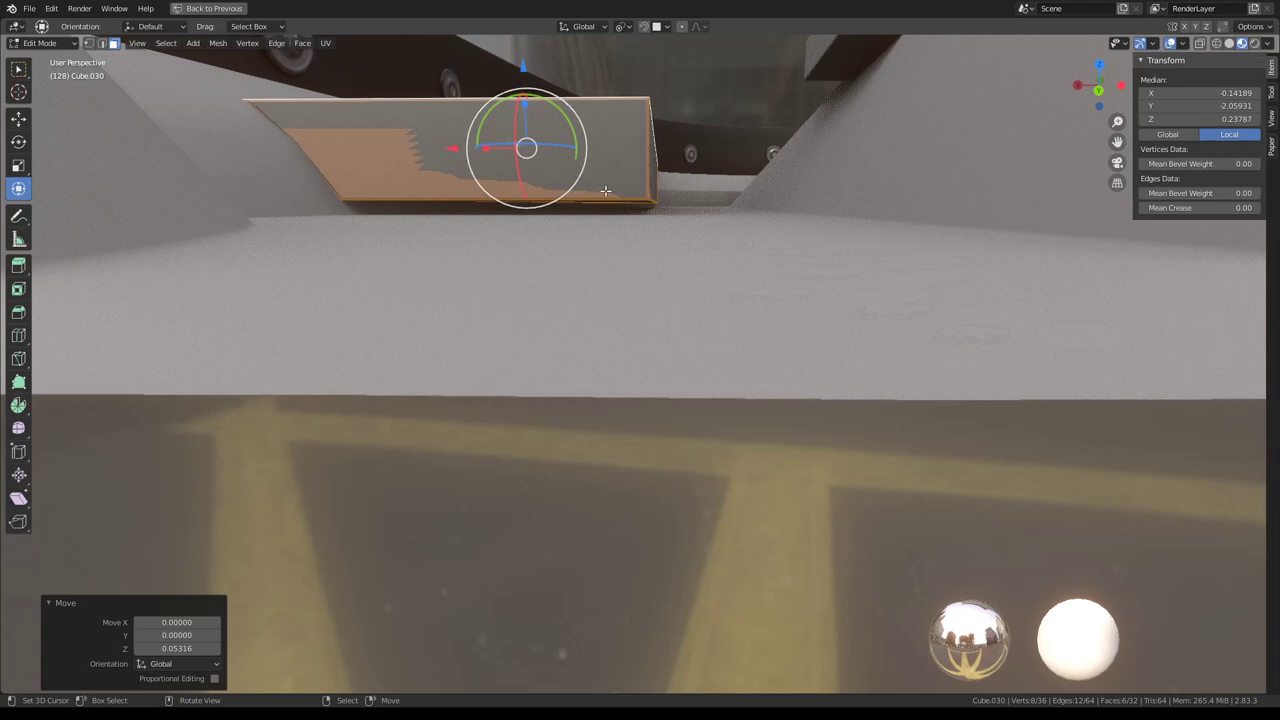
pyautogui.keyDown('alt'); pyautogui.click(598, 202); pyautogui.keyUp('alt')
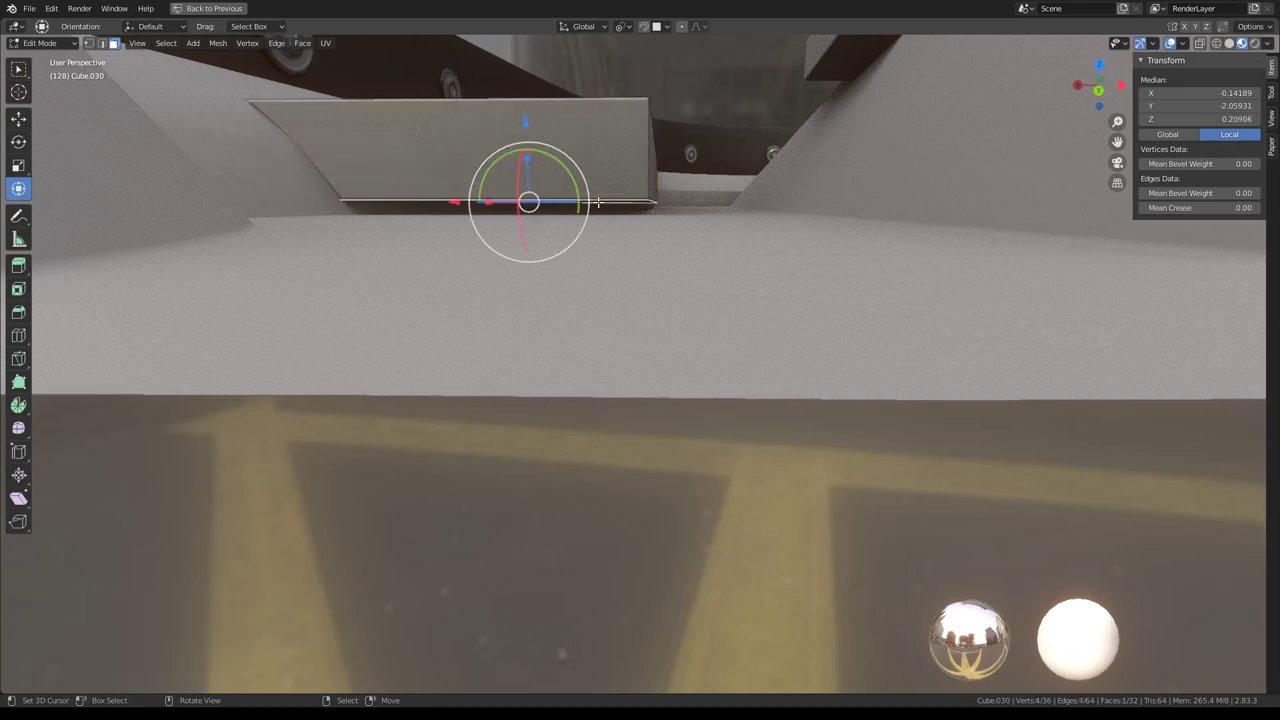
pyautogui.click(542, 160)
# Lengthen the block along X by moving its end face, giving a 0.925 × 4.852 × 0.201 block
pyautogui.moveTo(542, 160)
pyautogui.mouseDown(button='middle')
pyautogui.moveTo(580, 220)
pyautogui.moveTo(640, 250)
pyautogui.moveTo(663, 334)
pyautogui.mouseUp(button='middle')
pyautogui.keyDown('alt'); pyautogui.click(659, 253); pyautogui.keyUp('alt')
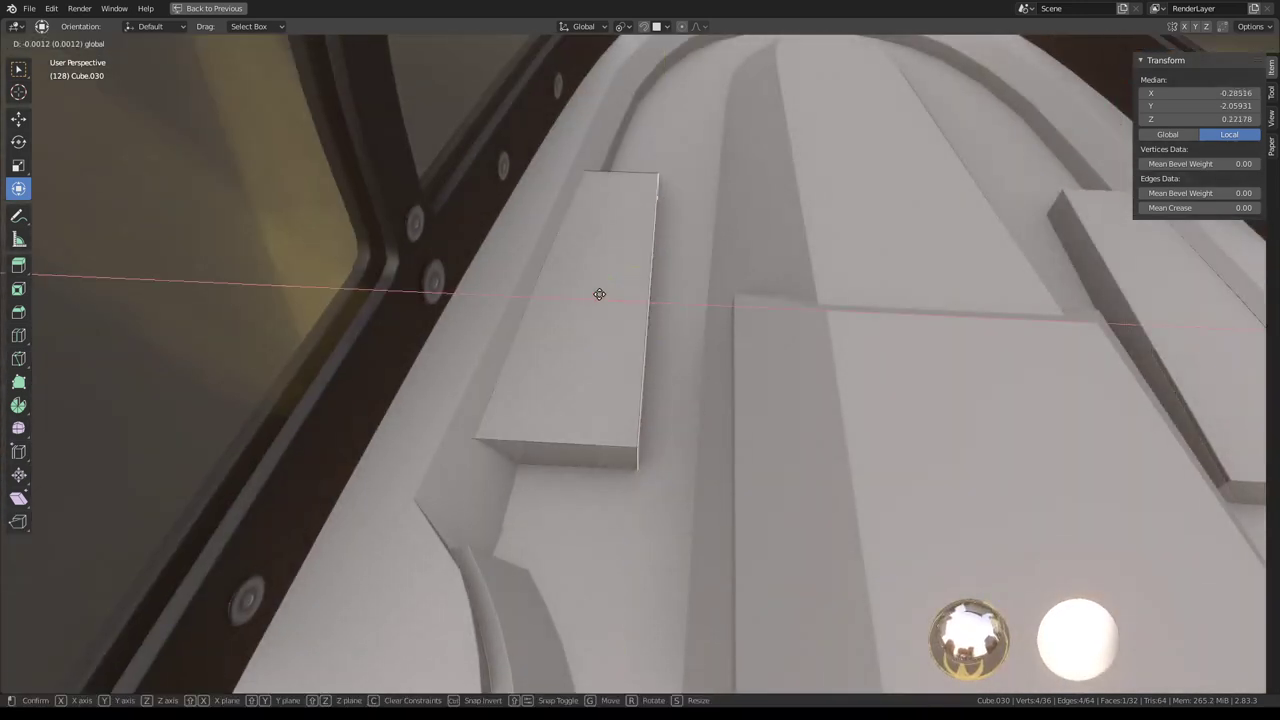
pyautogui.moveTo(599, 294); pyautogui.dragTo(677, 293)
pyautogui.click(688, 292)
pyautogui.scroll(-5, 688, 292)
# Lower the console block's top face along Z so it stands 0.157 high
pyautogui.press('Tab')
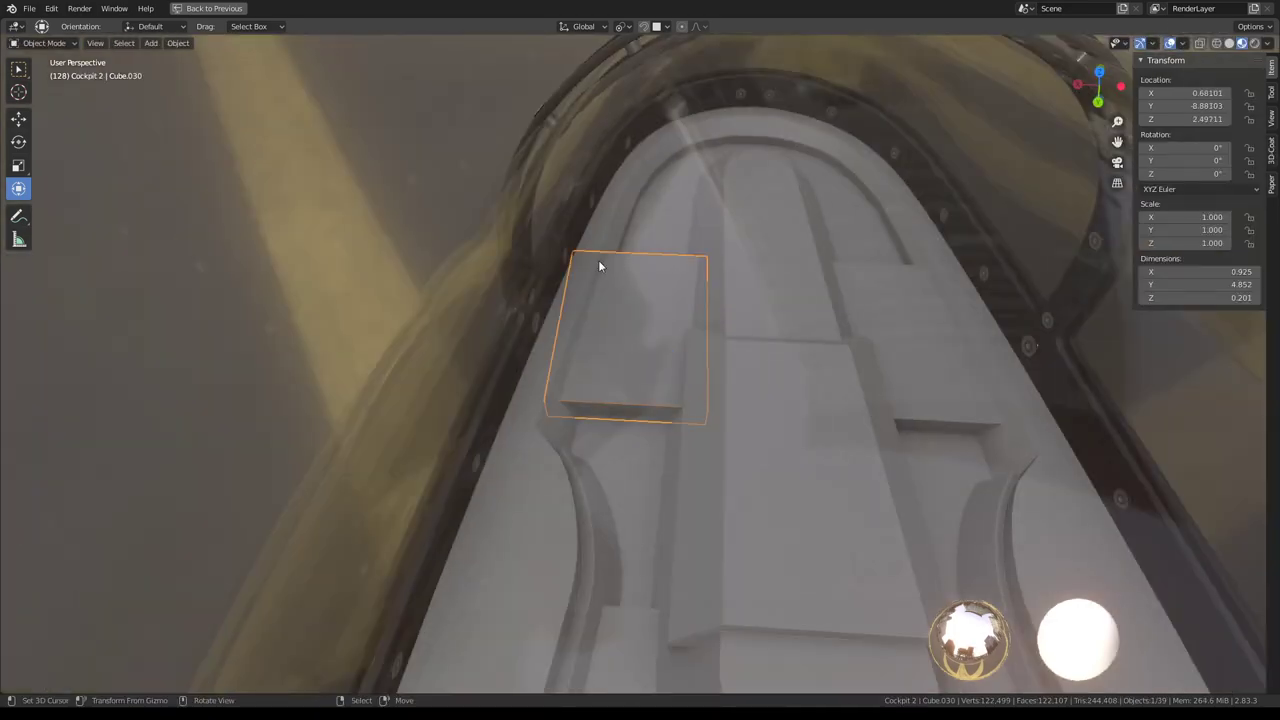
pyautogui.moveTo(598, 260)
pyautogui.mouseDown(button='middle')
pyautogui.moveTo(766, 271)
pyautogui.moveTo(883, 248)
pyautogui.mouseUp(button='middle')
pyautogui.scroll(5, 883, 247)
pyautogui.moveTo(691, 286)
pyautogui.mouseDown(button='middle')
pyautogui.moveTo(731, 171)
pyautogui.moveTo(726, 266)
pyautogui.moveTo(673, 338)
pyautogui.moveTo(443, 306)
pyautogui.moveTo(705, 361)
pyautogui.moveTo(611, 394)
pyautogui.moveTo(606, 305)
pyautogui.moveTo(634, 317)
pyautogui.moveTo(628, 326)
pyautogui.moveTo(608, 283)
pyautogui.moveTo(622, 373)
pyautogui.mouseUp(button='middle')
pyautogui.click(679, 412)
pyautogui.press('Tab')
pyautogui.click(622, 373)
pyautogui.press('z')
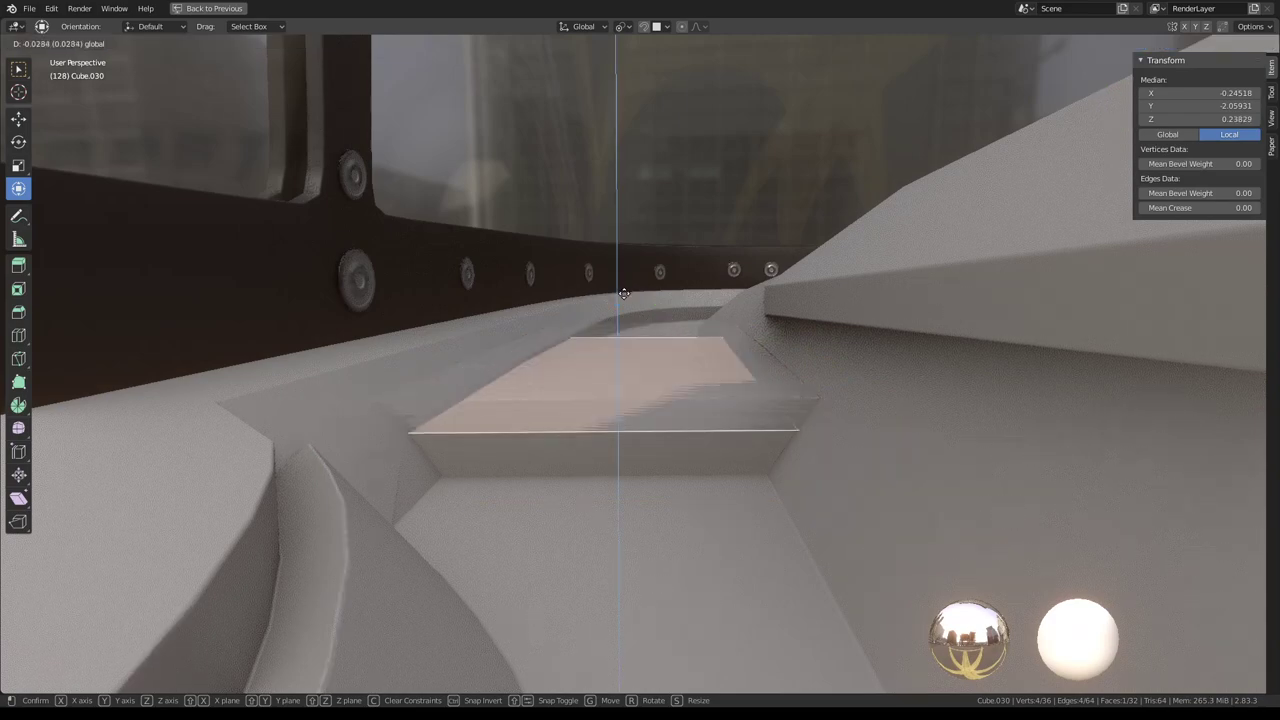
pyautogui.click(625, 297)
pyautogui.press('Tab')
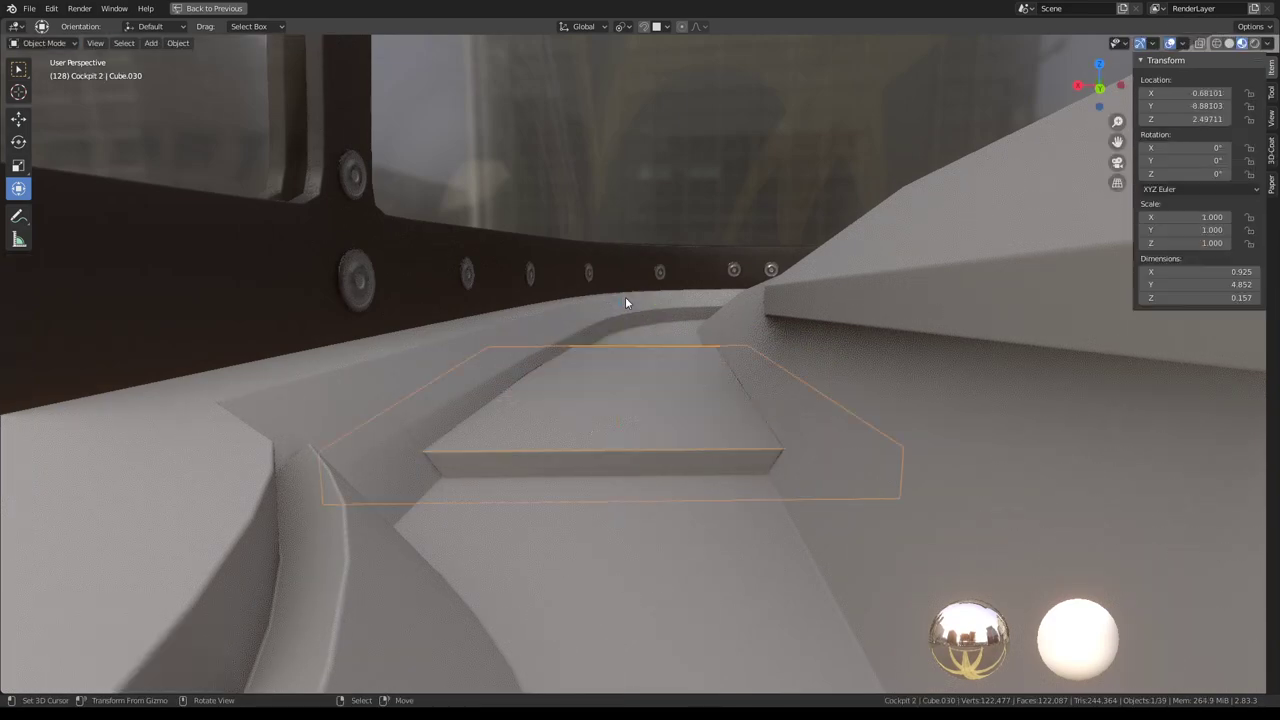
# Reselect the whole linked console block, trial-raise it, then cancel the move
pyautogui.moveTo(625, 297)
pyautogui.mouseDown(button='middle')
pyautogui.moveTo(599, 326)
pyautogui.moveTo(495, 374)
pyautogui.moveTo(398, 386)
pyautogui.moveTo(363, 349)
pyautogui.mouseUp(button='middle')
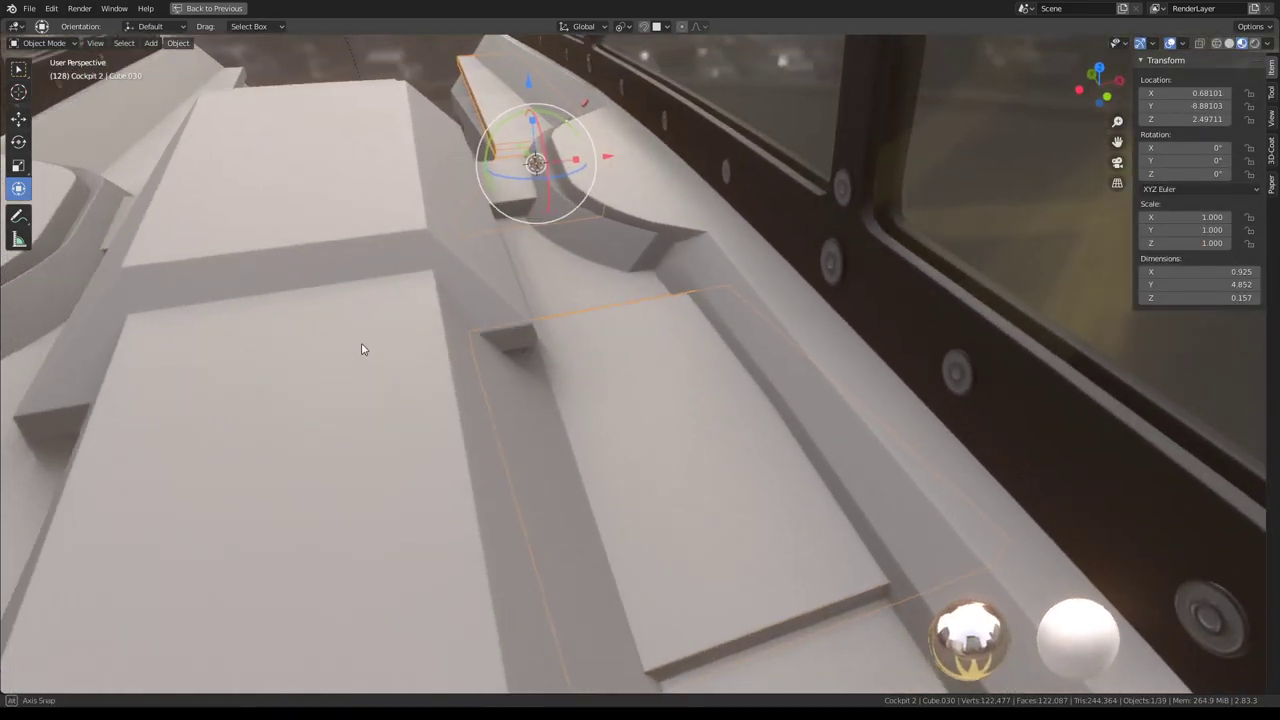
pyautogui.scroll(-5, 640, 394)
pyautogui.scroll(-3, 623, 371)
pyautogui.moveTo(623, 371)
pyautogui.mouseDown(button='middle')
pyautogui.moveTo(508, 389)
pyautogui.moveTo(524, 326)
pyautogui.moveTo(589, 297)
pyautogui.moveTo(584, 287)
pyautogui.mouseUp(button='middle')
pyautogui.scroll(5, 531, 349)
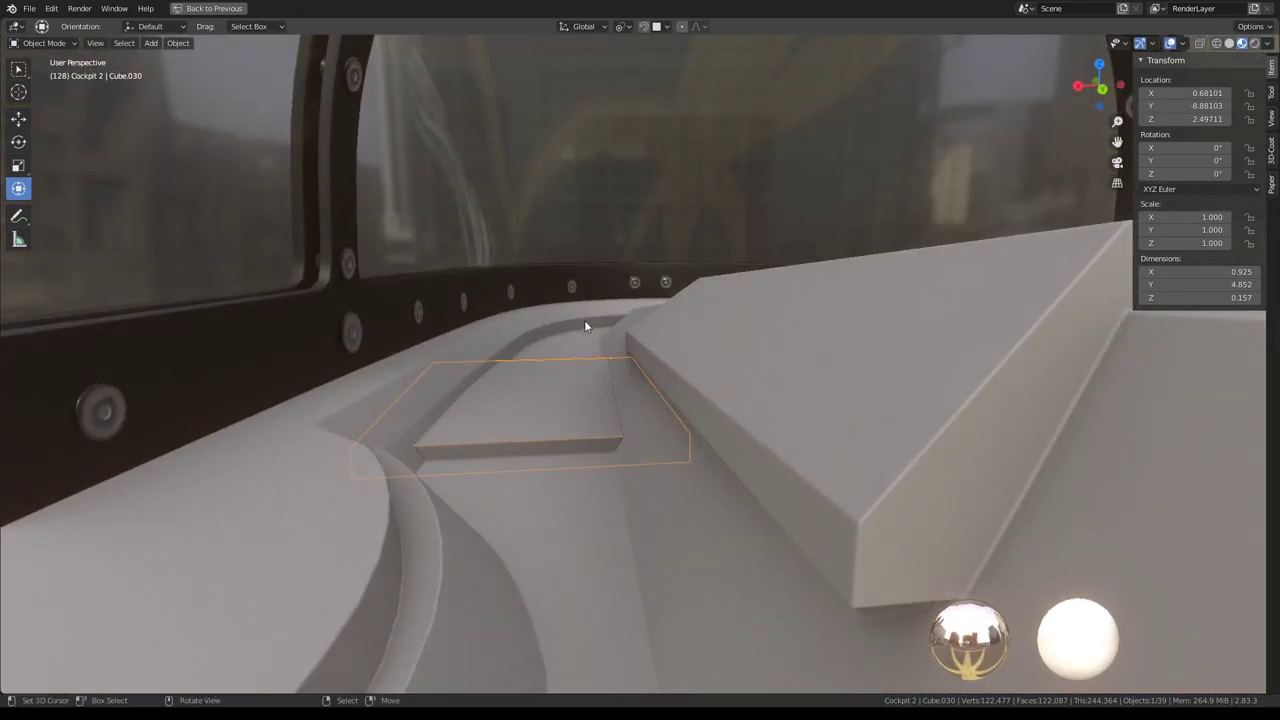
pyautogui.press('Tab')
pyautogui.click(578, 433)
pyautogui.click(543, 325)
pyautogui.click(556, 375)
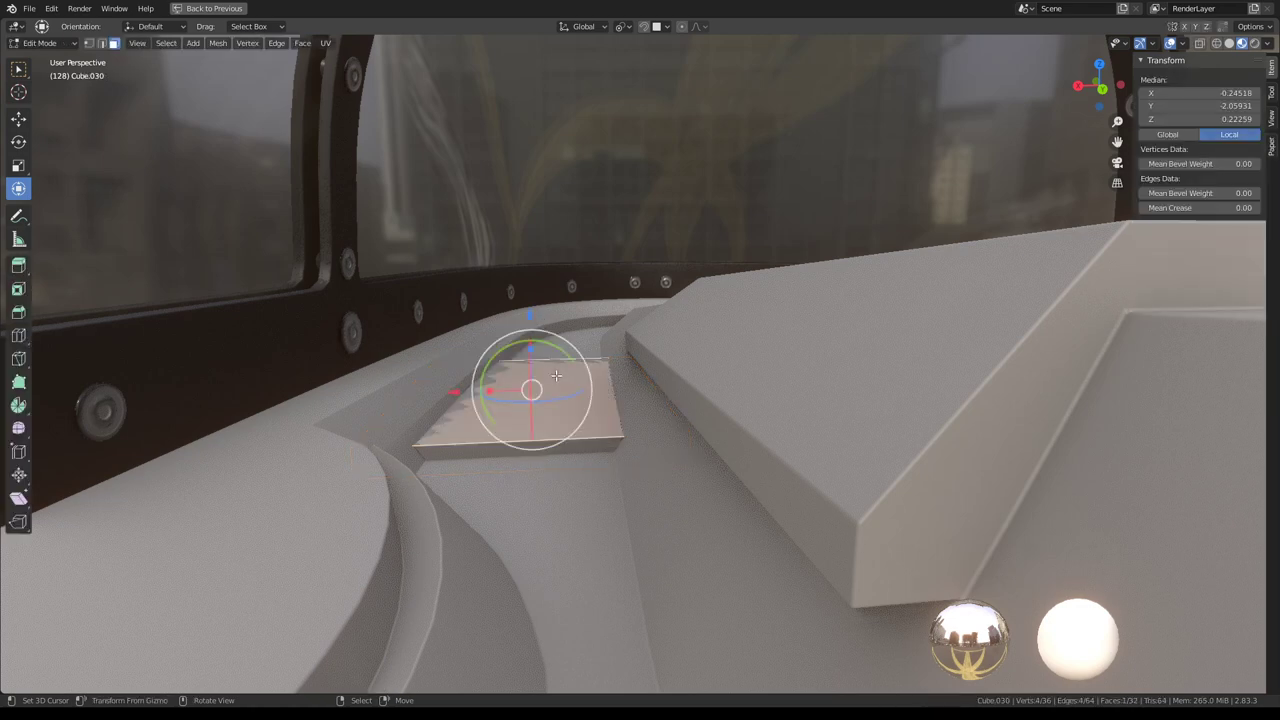
pyautogui.hotkey('ctrl', 'l')
pyautogui.moveTo(526, 316); pyautogui.dragTo(576, 683)
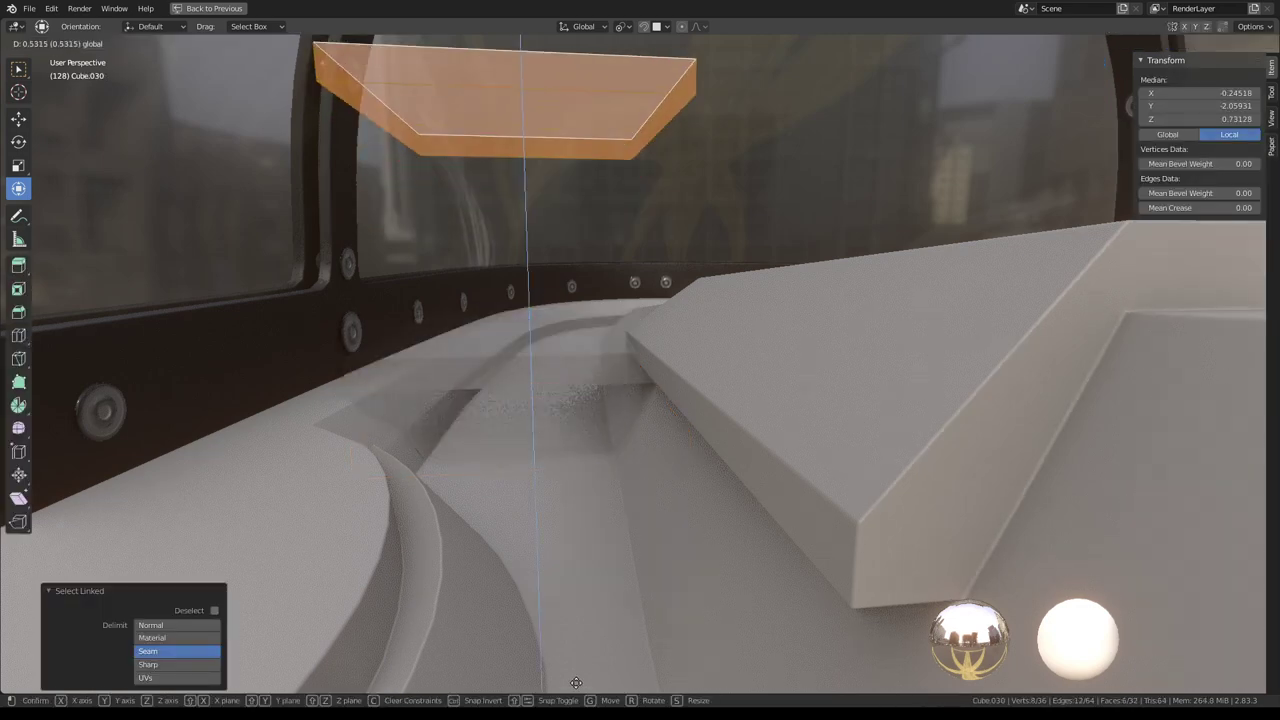
pyautogui.press('Escape')
pyautogui.moveTo(576, 683)
pyautogui.mouseDown(button='middle')
pyautogui.moveTo(566, 103)
pyautogui.moveTo(569, 200)
pyautogui.moveTo(586, 246)
pyautogui.moveTo(675, 340)
pyautogui.moveTo(748, 354)
pyautogui.mouseUp(button='middle')
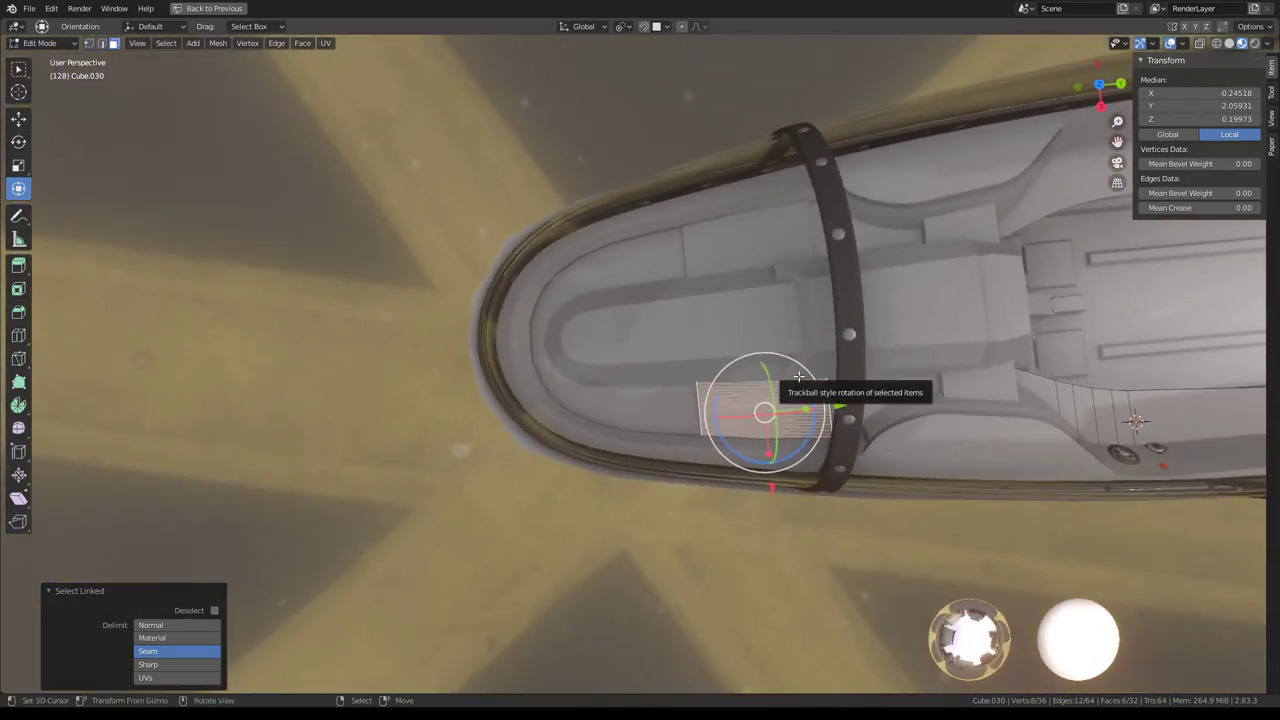
# From the top view, rotate the small square panel 13° and set it inside the cockpit nose
pyautogui.press('KP_7')
pyautogui.press('g')
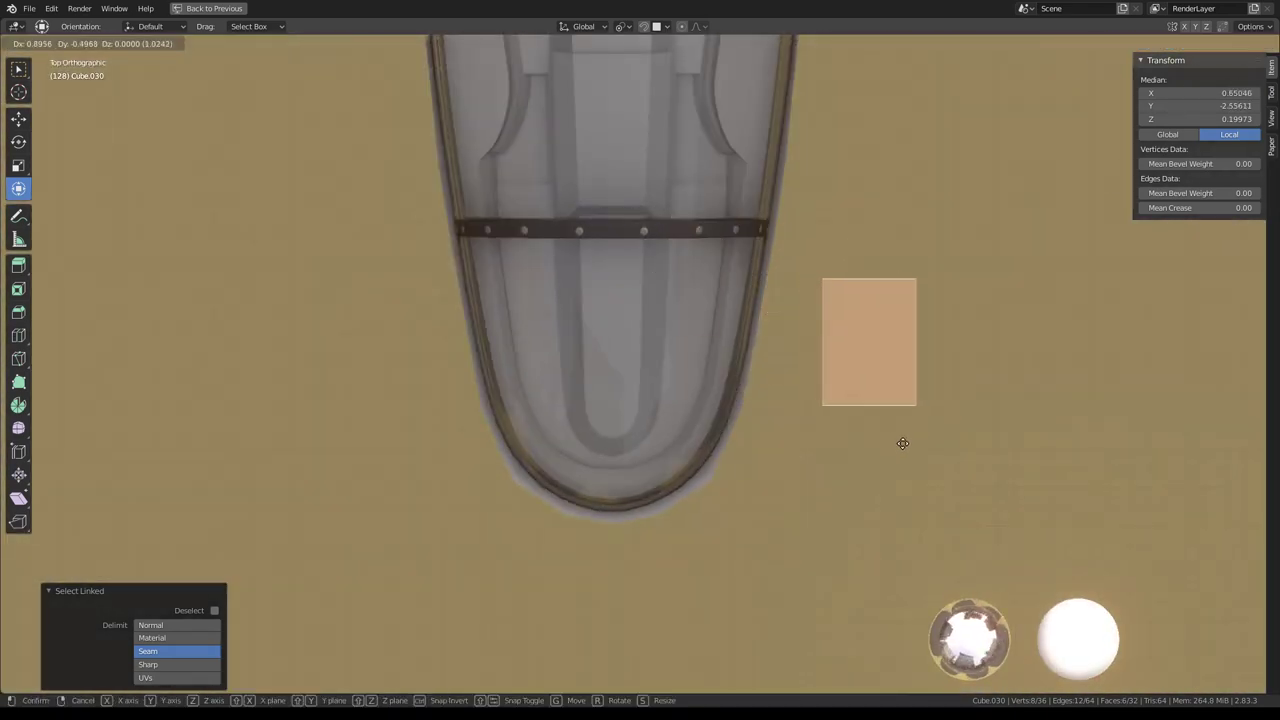
pyautogui.click(738, 440)
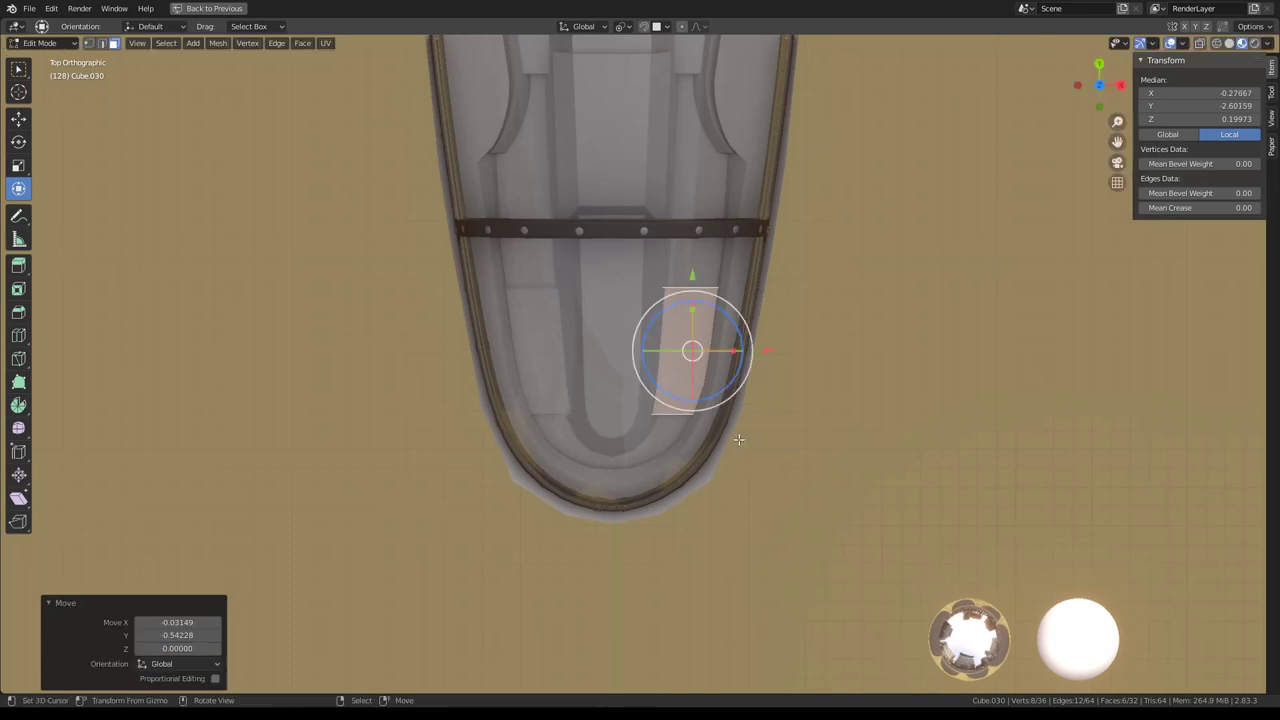
pyautogui.click(964, 509)
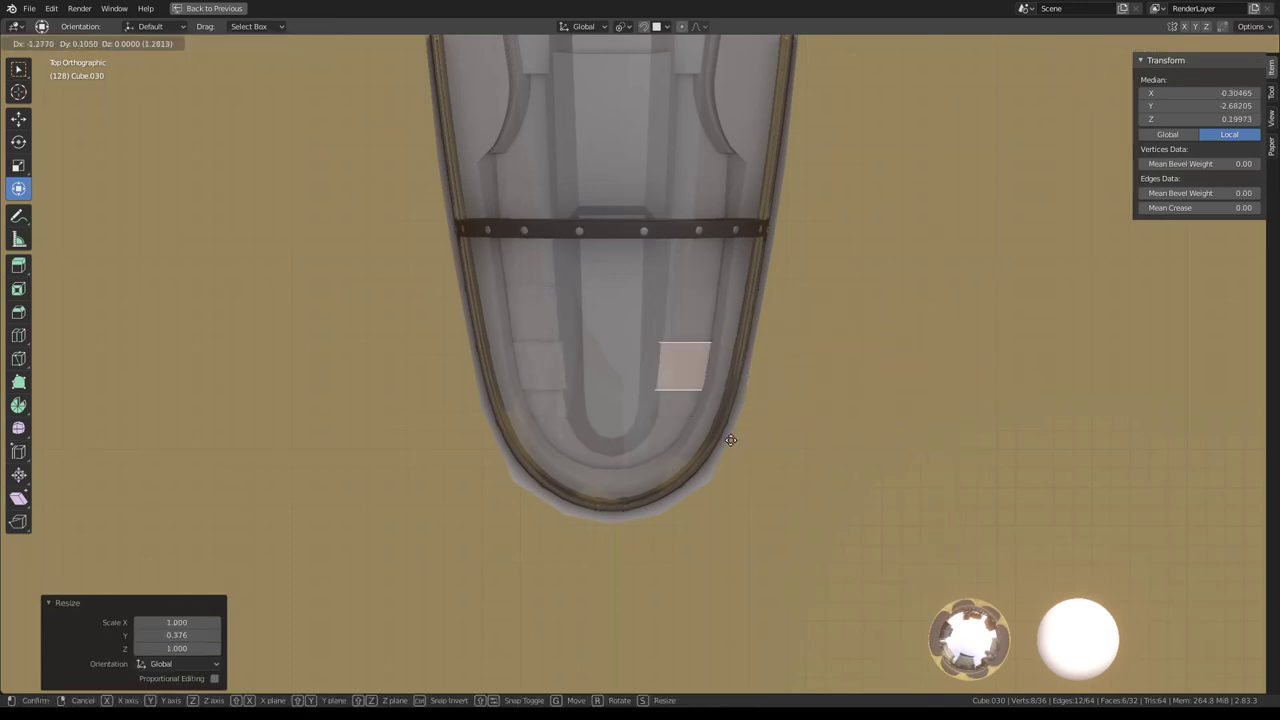
pyautogui.click(858, 392)
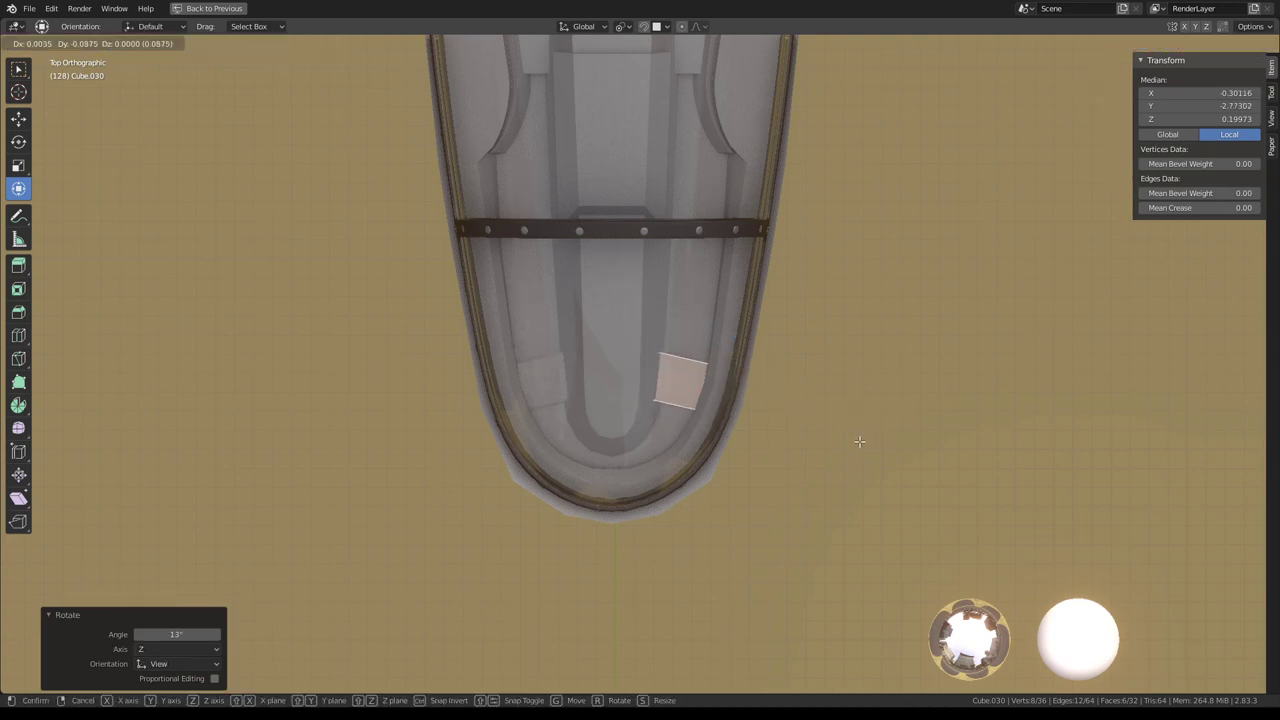
pyautogui.click(859, 441)
pyautogui.moveTo(686, 382)
pyautogui.mouseDown(button='middle')
pyautogui.moveTo(634, 347)
pyautogui.moveTo(711, 420)
pyautogui.mouseUp(button='middle')
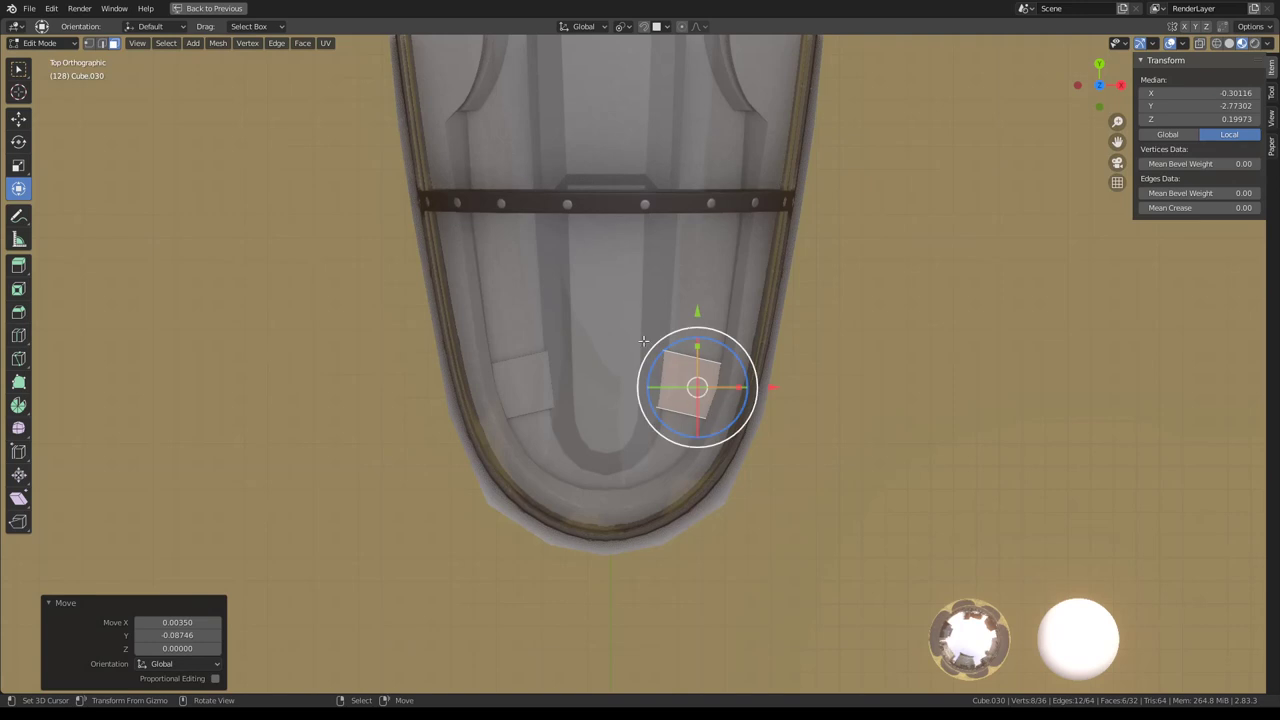
# Place a copy of the panel 0.45352 along Y as a second step plate
pyautogui.press('g')
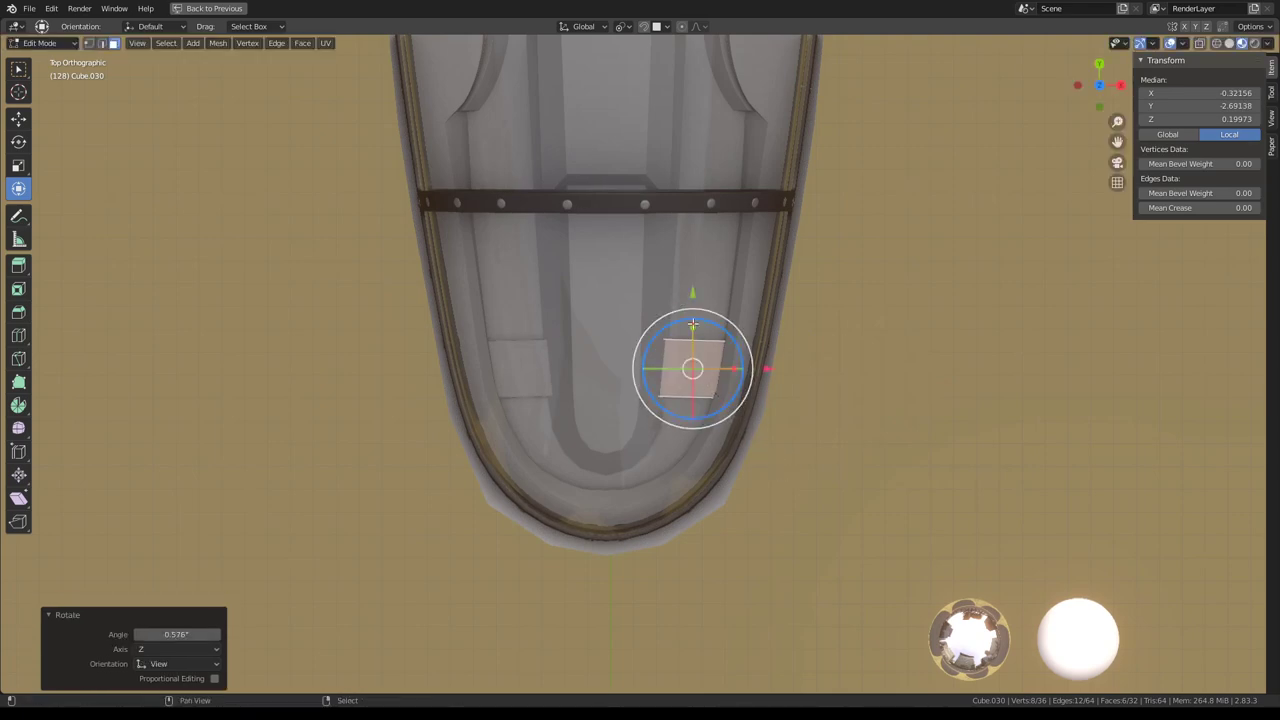
pyautogui.scroll(3, 692, 323)
pyautogui.press('g')
pyautogui.press('y')
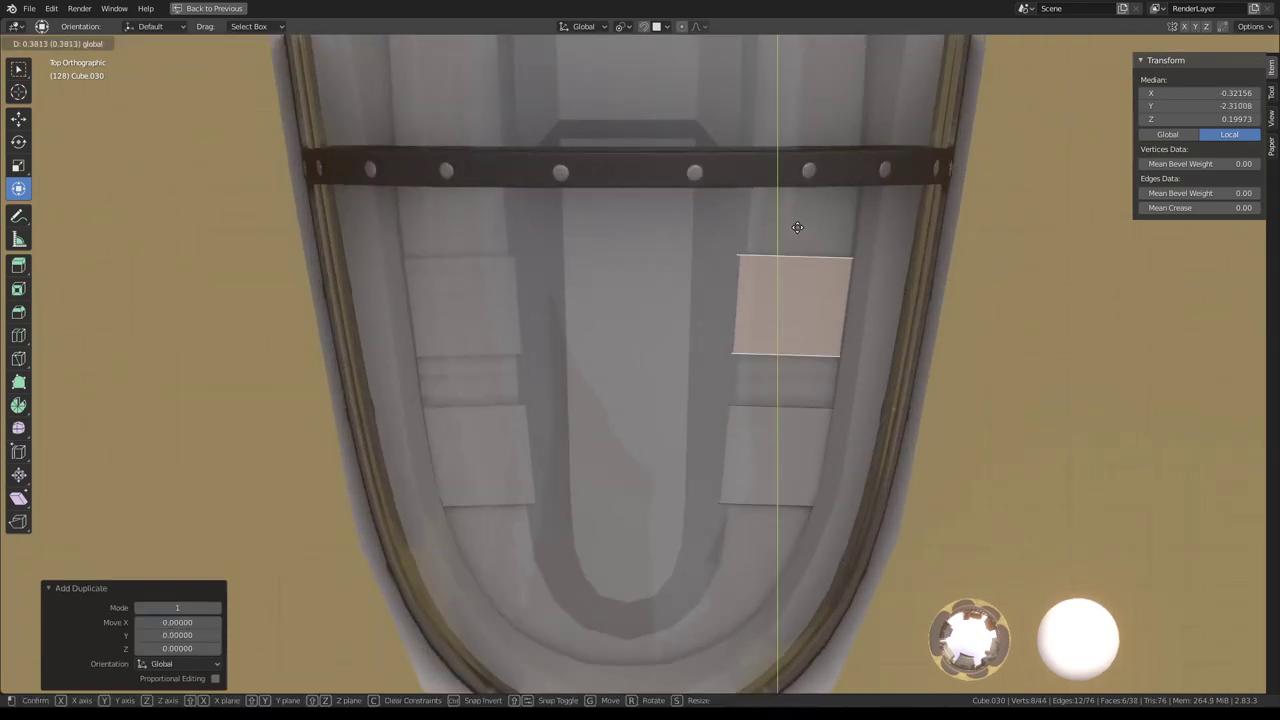
pyautogui.click(797, 227)
pyautogui.scroll(-3, 797, 228)
pyautogui.moveTo(795, 232)
pyautogui.keyDown('shift'); pyautogui.mouseDown(button='middle')
pyautogui.moveTo(792, 390)
pyautogui.moveTo(734, 276)
pyautogui.moveTo(624, 343)
pyautogui.mouseUp(button='middle'); pyautogui.keyUp('shift')
pyautogui.scroll(4, 700, 300)
pyautogui.scroll(-3, 624, 343)
# Inspect the step plates from low and side views inside the canopy
pyautogui.press('Tab')
pyautogui.scroll(3, 766, 357)
pyautogui.scroll(-2, 866, 337)
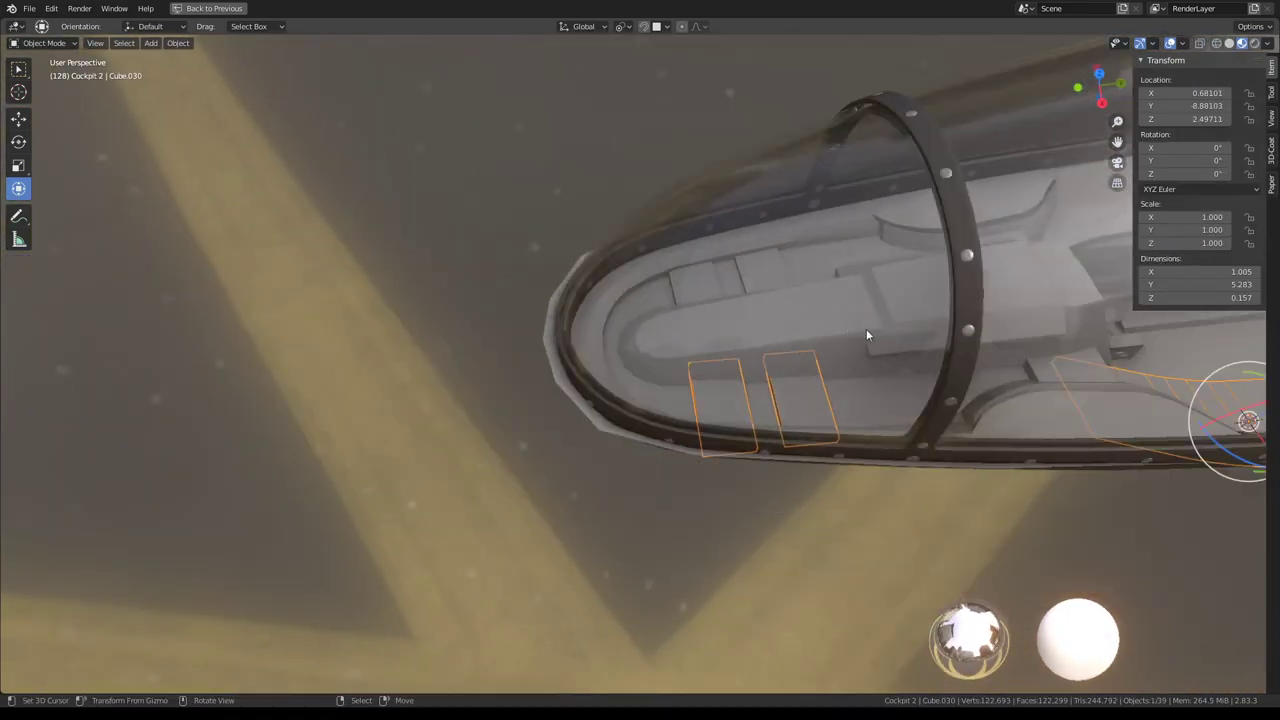
pyautogui.moveTo(866, 337)
pyautogui.mouseDown(button='middle')
pyautogui.moveTo(635, 261)
pyautogui.moveTo(634, 245)
pyautogui.moveTo(547, 374)
pyautogui.mouseUp(button='middle')
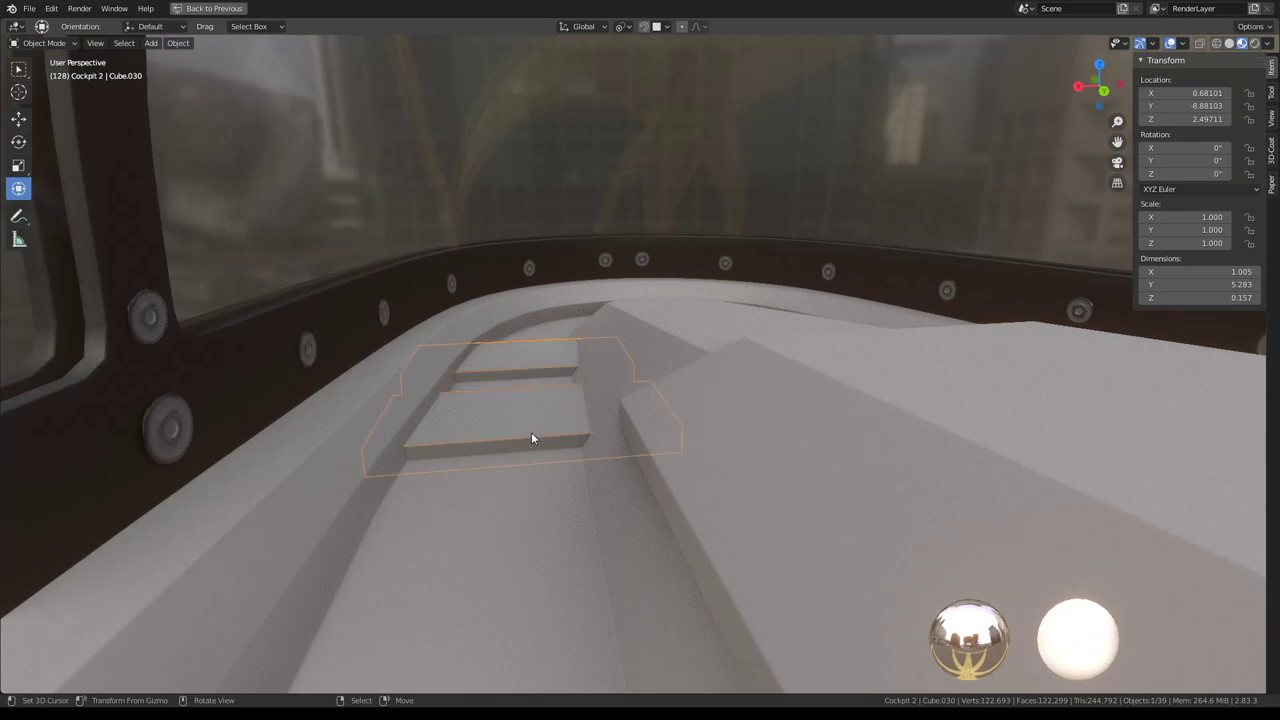
pyautogui.scroll(-3, 537, 441)
pyautogui.moveTo(537, 441)
pyautogui.mouseDown(button='middle')
pyautogui.moveTo(551, 371)
pyautogui.moveTo(671, 297)
pyautogui.moveTo(577, 353)
pyautogui.moveTo(754, 375)
pyautogui.moveTo(715, 443)
pyautogui.moveTo(868, 459)
pyautogui.moveTo(648, 447)
pyautogui.moveTo(652, 388)
pyautogui.moveTo(614, 431)
pyautogui.mouseUp(button='middle')
pyautogui.scroll(3, 754, 375)
# In orthographic top view, duplicate the panels forward past the dark crossbar and return to Object Mode
pyautogui.press('Tab')
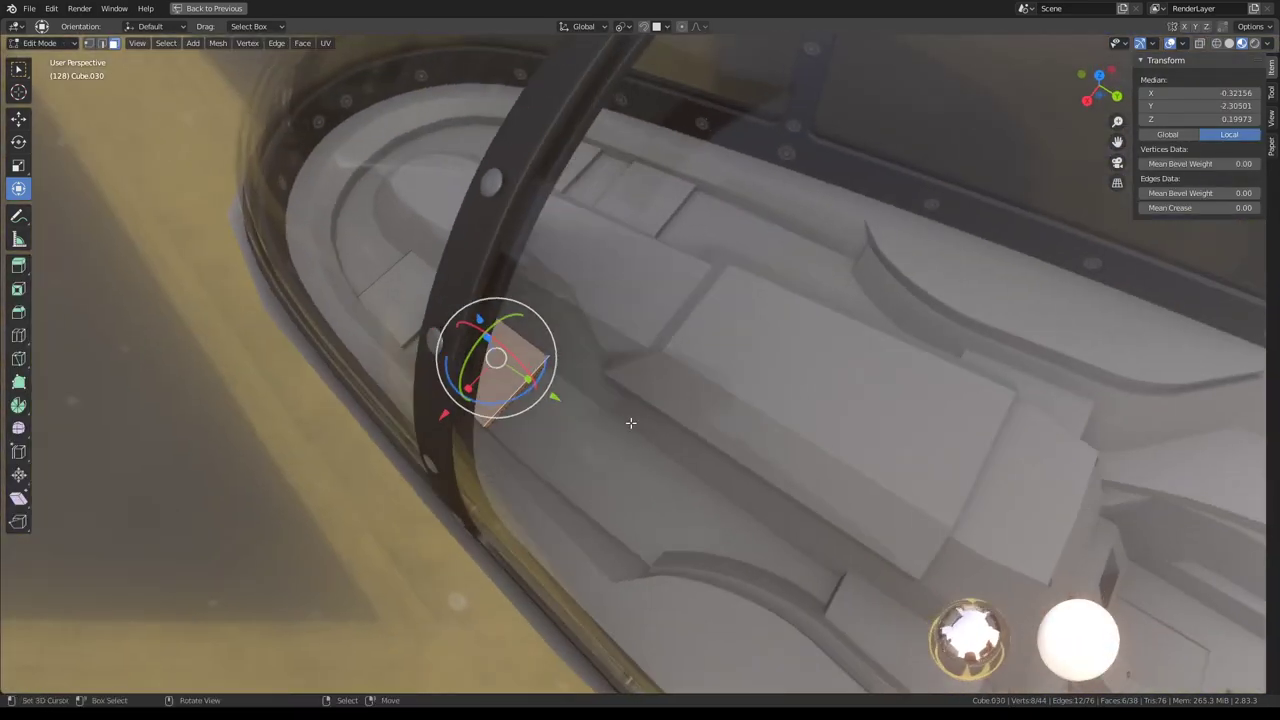
pyautogui.press('KP_7')
pyautogui.press('KP_5')
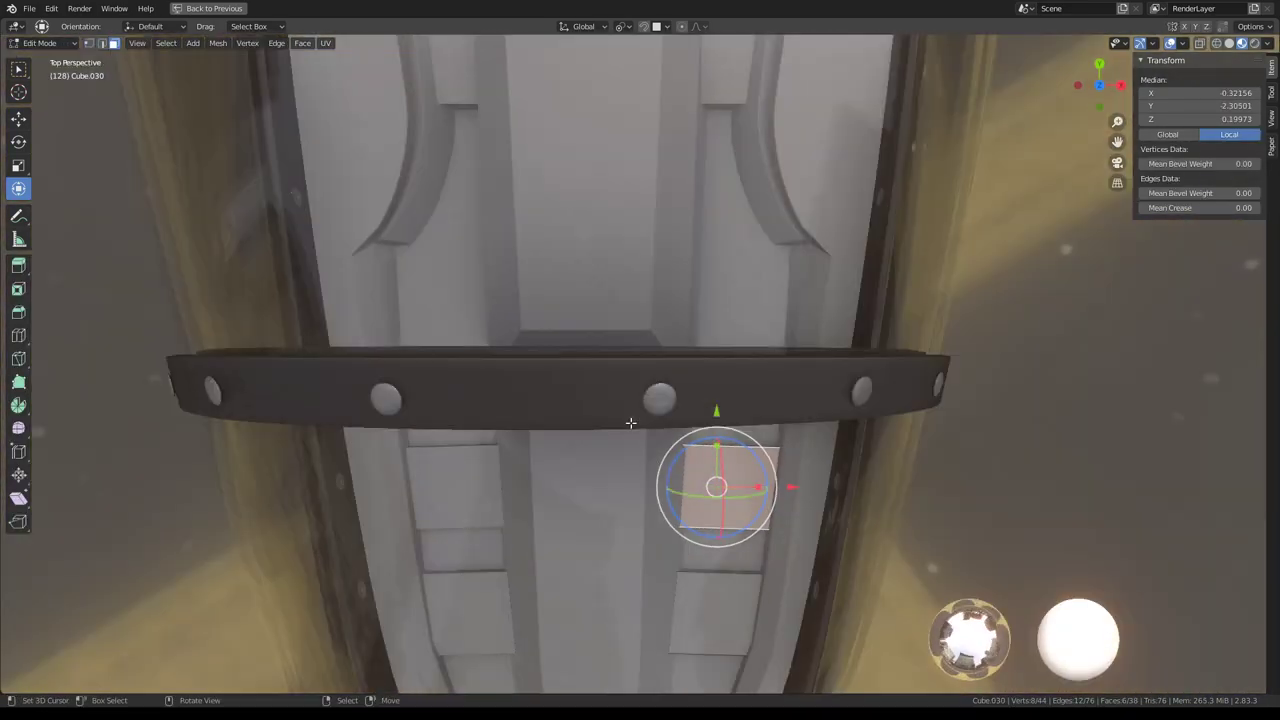
pyautogui.press('KP_5')
pyautogui.hotkey('shift', 'd')
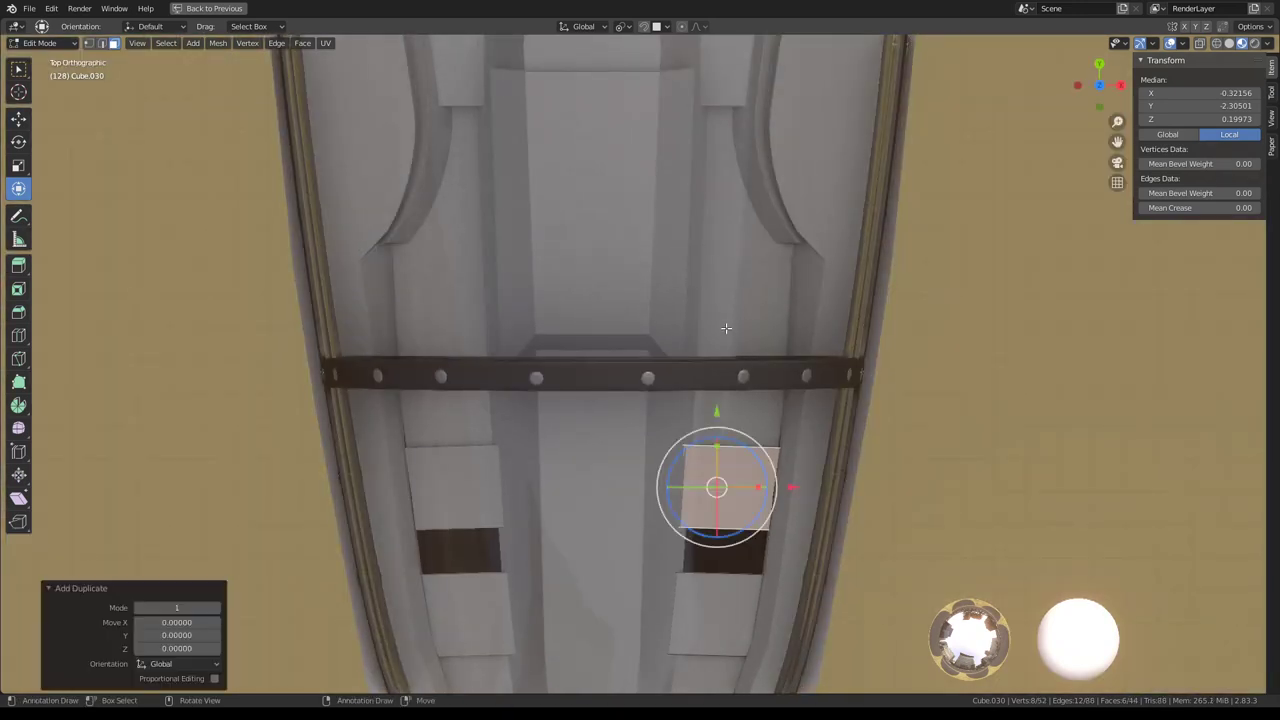
pyautogui.moveTo(718, 410); pyautogui.dragTo(706, 284)
pyautogui.click(705, 266)
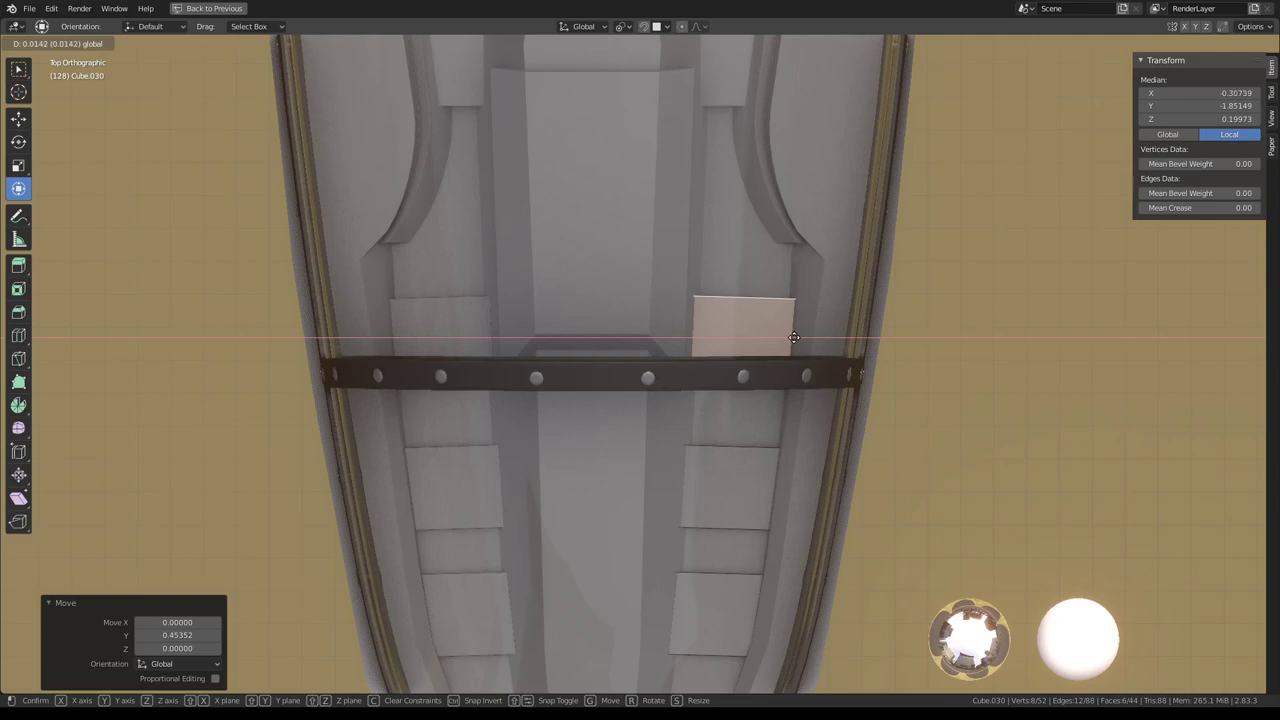
pyautogui.press('Tab')
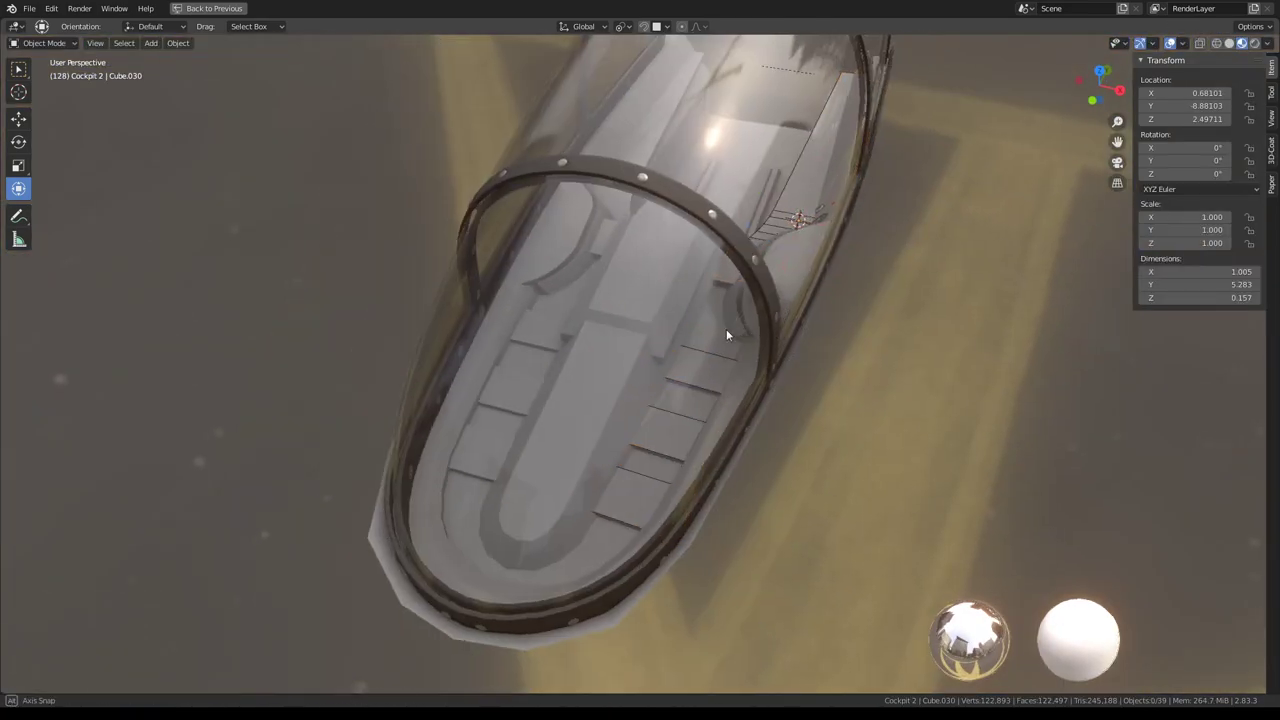
# Select the Cockpit 2 bench-top face strip, switch to edge select, and try moving an edge
pyautogui.moveTo(789, 338)
pyautogui.mouseDown(button='middle')
pyautogui.moveTo(658, 322)
pyautogui.moveTo(771, 294)
pyautogui.moveTo(722, 276)
pyautogui.moveTo(640, 286)
pyautogui.moveTo(571, 324)
pyautogui.moveTo(611, 344)
pyautogui.moveTo(751, 343)
pyautogui.moveTo(540, 277)
pyautogui.moveTo(600, 269)
pyautogui.moveTo(758, 375)
pyautogui.moveTo(700, 300)
pyautogui.moveTo(848, 314)
pyautogui.moveTo(790, 281)
pyautogui.mouseUp(button='middle')
pyautogui.scroll(5, 764, 290)
pyautogui.scroll(-2, 722, 276)
pyautogui.scroll(3, 610, 275)
pyautogui.press('Tab')
pyautogui.keyDown('alt'); pyautogui.click(613, 283); pyautogui.keyUp('alt')
pyautogui.click(101, 43)
pyautogui.scroll(-3, 757, 350)
pyautogui.press('g')
pyautogui.moveTo(660, 267); pyautogui.dragTo(675, 250, button='middle')
pyautogui.press('Tab')
# Put Cockpit 2 in Local View, re-enter Edit Mode, and zoom onto the curved rail edge
pyautogui.press('KP_Divide')
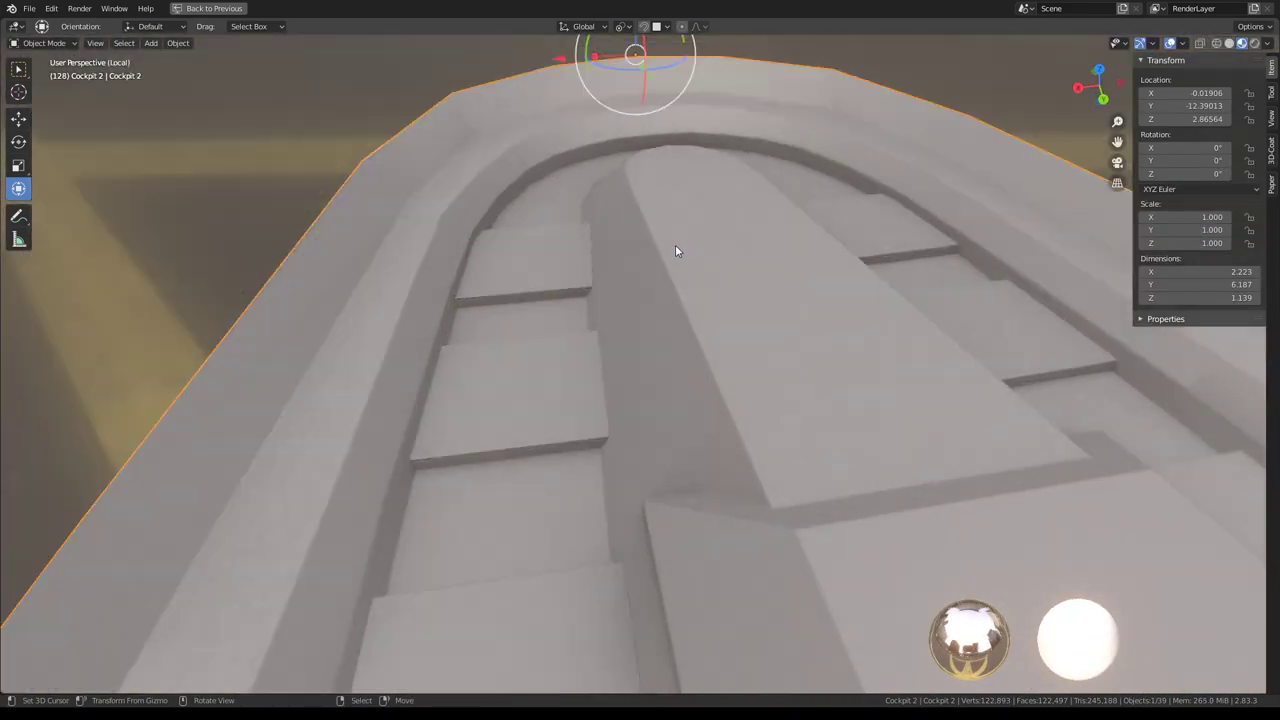
pyautogui.press('Tab')
pyautogui.scroll(1, 695, 380)
pyautogui.scroll(2, 695, 380)
pyautogui.moveTo(695, 380)
pyautogui.mouseDown(button='middle')
pyautogui.moveTo(757, 343)
pyautogui.moveTo(614, 232)
pyautogui.moveTo(688, 316)
pyautogui.moveTo(531, 287)
pyautogui.mouseUp(button='middle')
pyautogui.scroll(2, 757, 343)
# Slide an edge along the cockpit rail, then view the rail from below
pyautogui.keyDown('alt'); pyautogui.click(566, 303); pyautogui.keyUp('alt')
pyautogui.scroll(4, 660, 290)
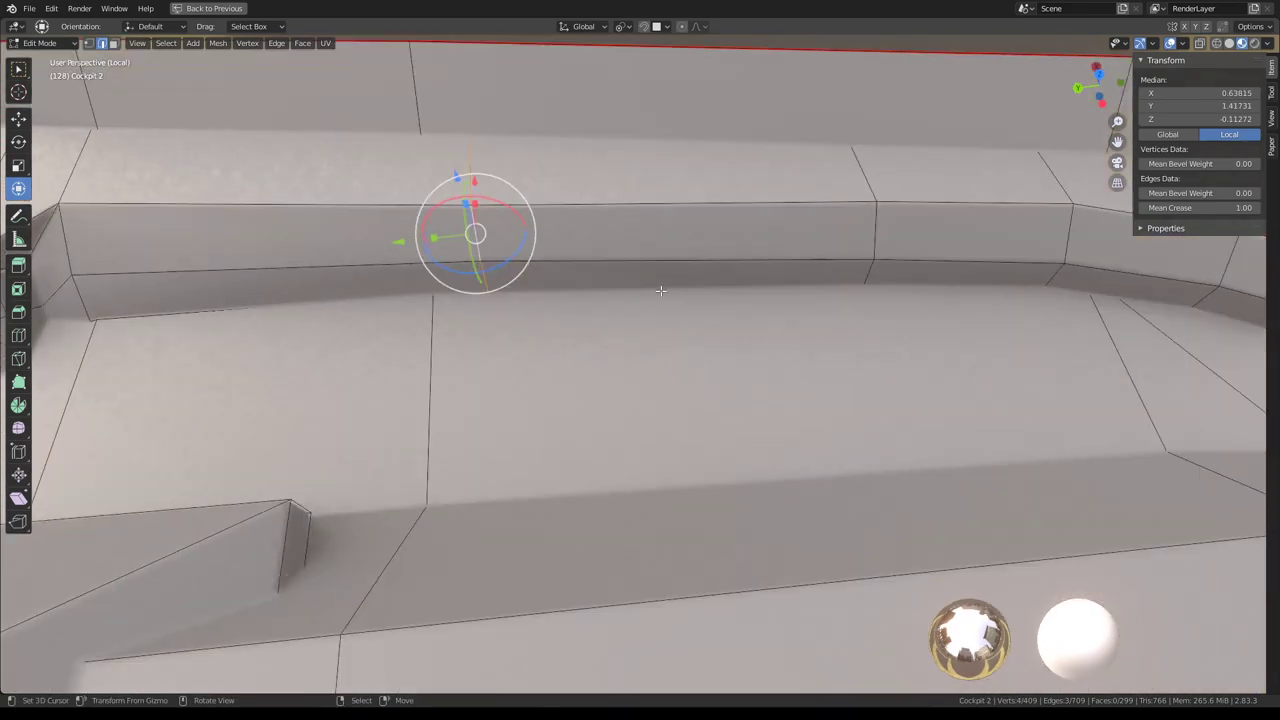
pyautogui.click(603, 290)
pyautogui.moveTo(603, 290)
pyautogui.mouseDown(button='middle')
pyautogui.moveTo(537, 214)
pyautogui.moveTo(594, 183)
pyautogui.moveTo(746, 190)
pyautogui.moveTo(704, 235)
pyautogui.mouseUp(button='middle')
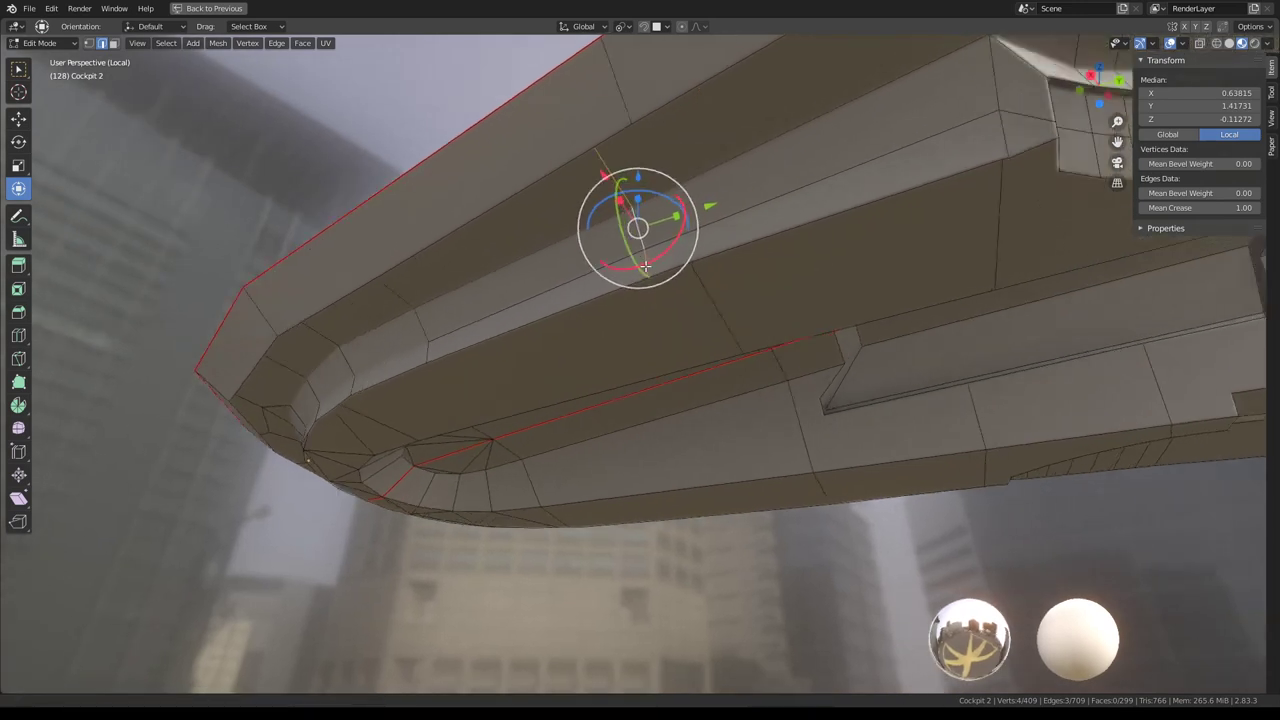
pyautogui.scroll(3, 683, 257)
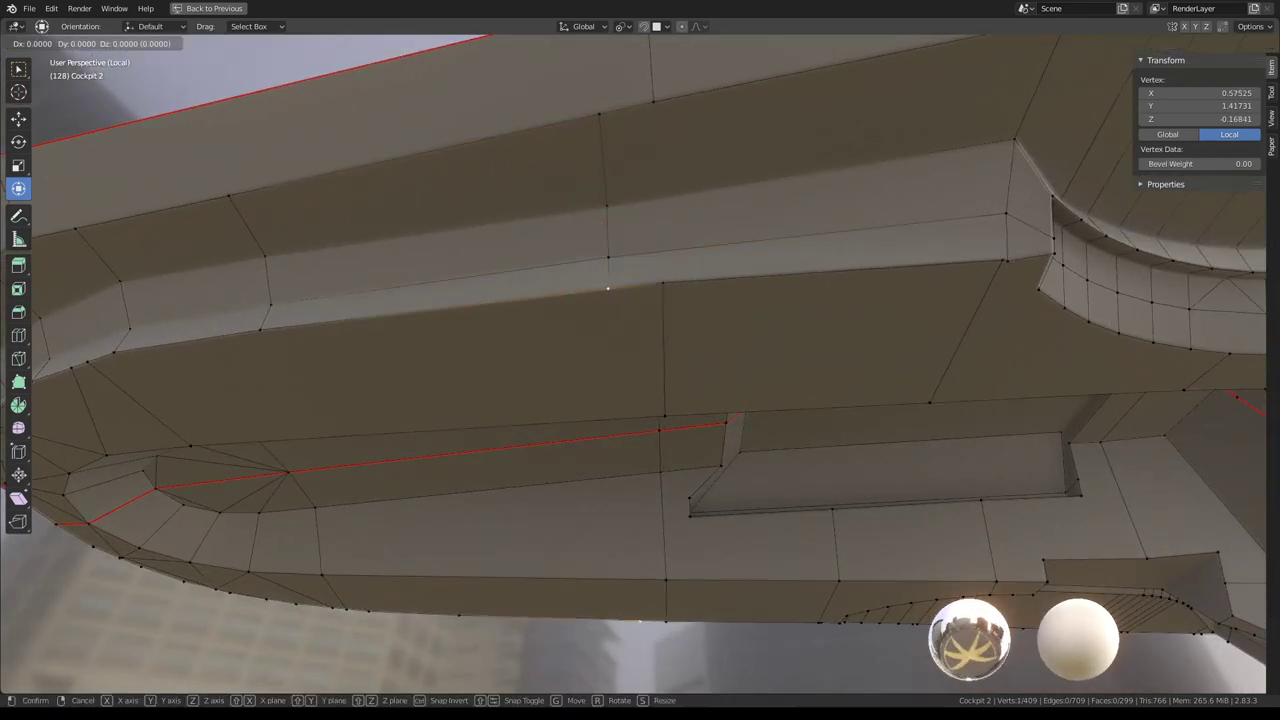
# Slide the stray rail vertices onto their upper neighbouring vertices
pyautogui.click(845, 277)
pyautogui.moveTo(663, 283); pyautogui.dragTo(595, 113)
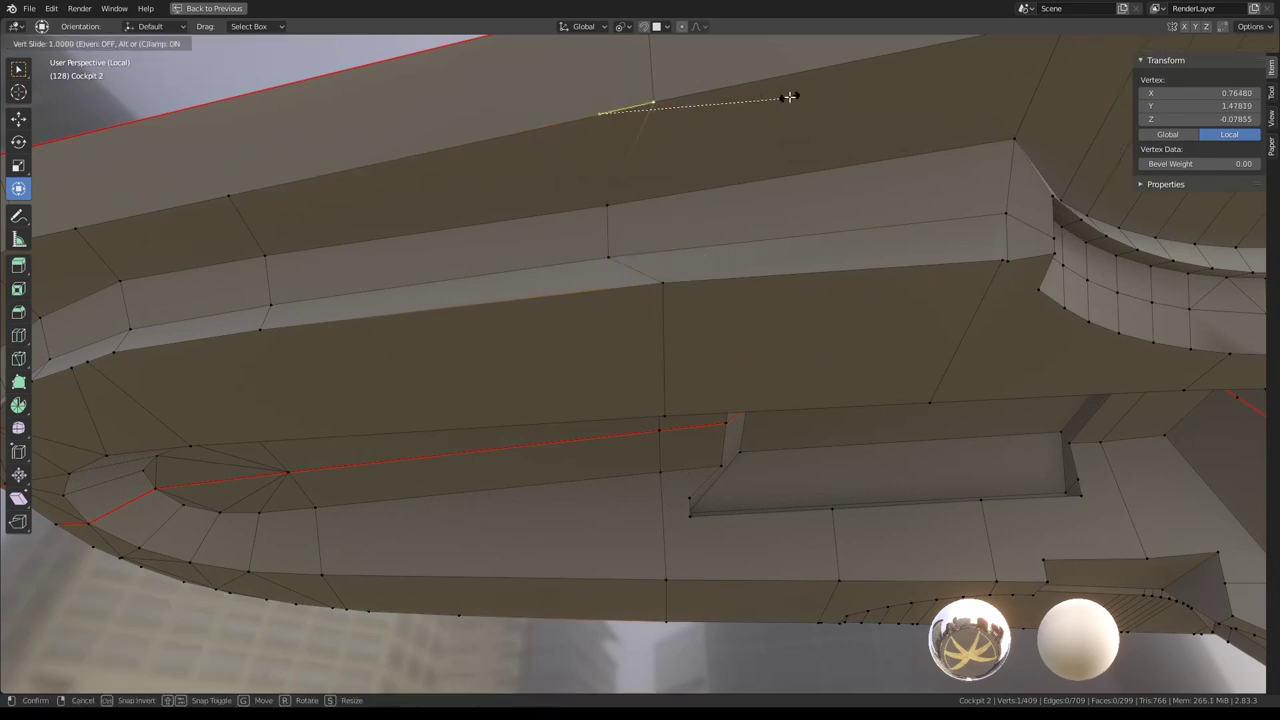
pyautogui.click(789, 96)
pyautogui.moveTo(789, 96)
pyautogui.mouseDown(button='middle')
pyautogui.moveTo(731, 217)
pyautogui.moveTo(733, 247)
pyautogui.mouseUp(button='middle')
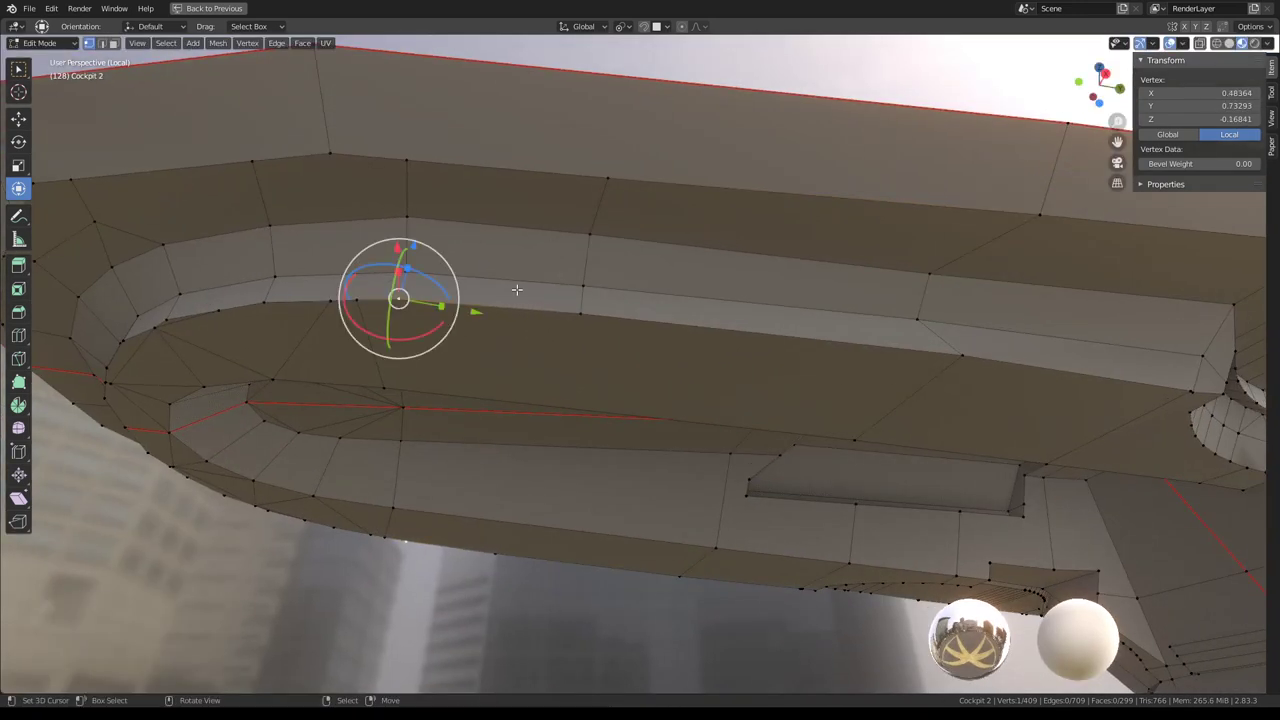
pyautogui.click(544, 230)
pyautogui.click(406, 160)
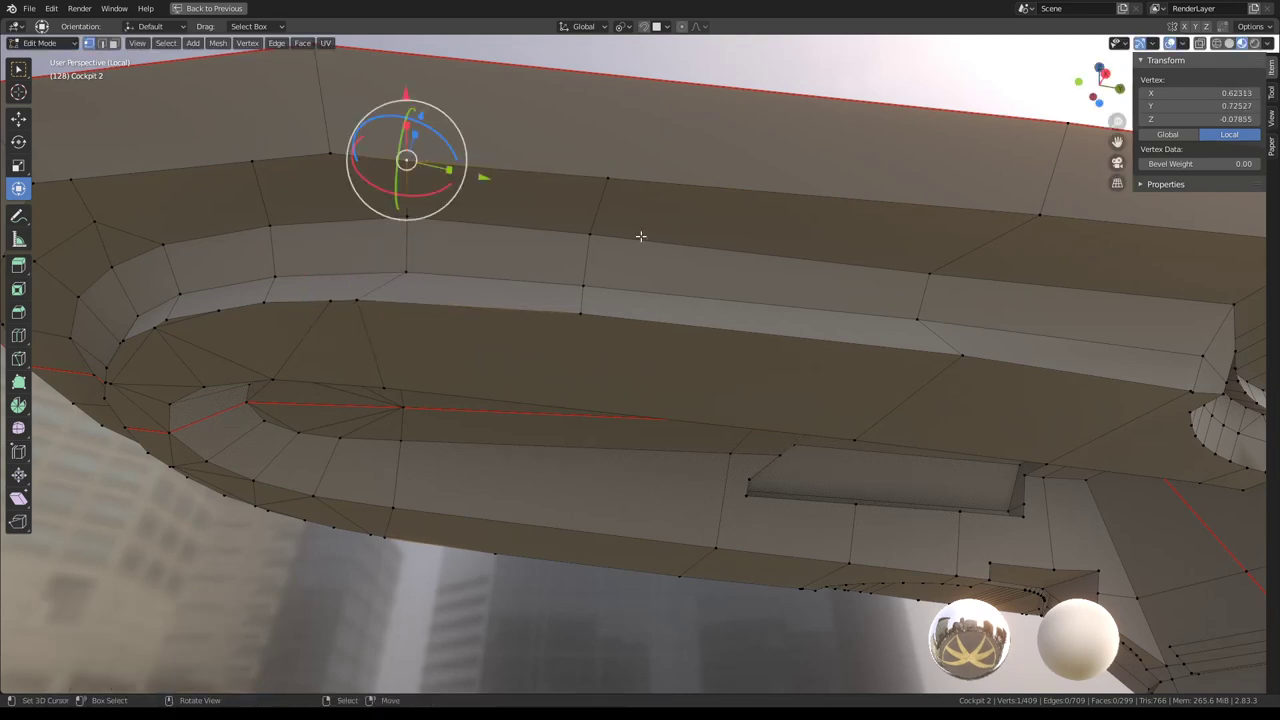
pyautogui.click(455, 209)
pyautogui.moveTo(451, 209); pyautogui.dragTo(771, 297, button='middle')
# Merge overlapping vertices across the whole mesh with Merge by Distance, then exit Edit Mode
pyautogui.press('a')
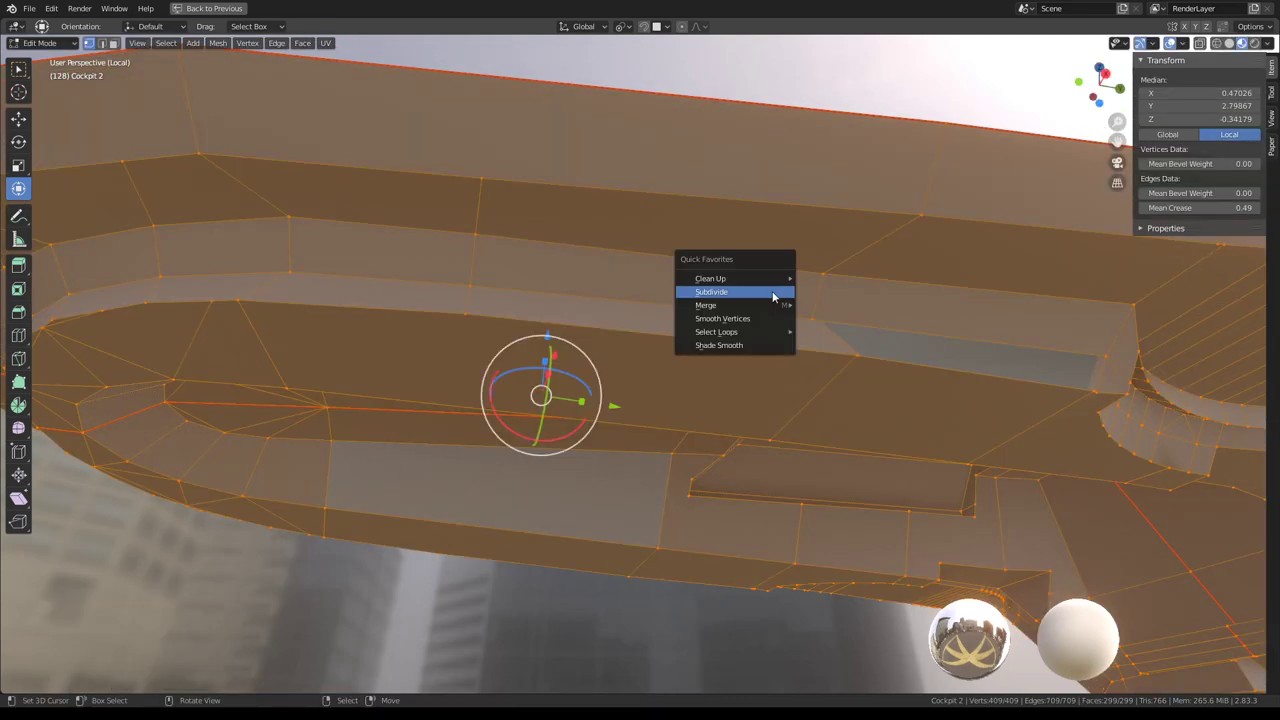
pyautogui.click(840, 353)
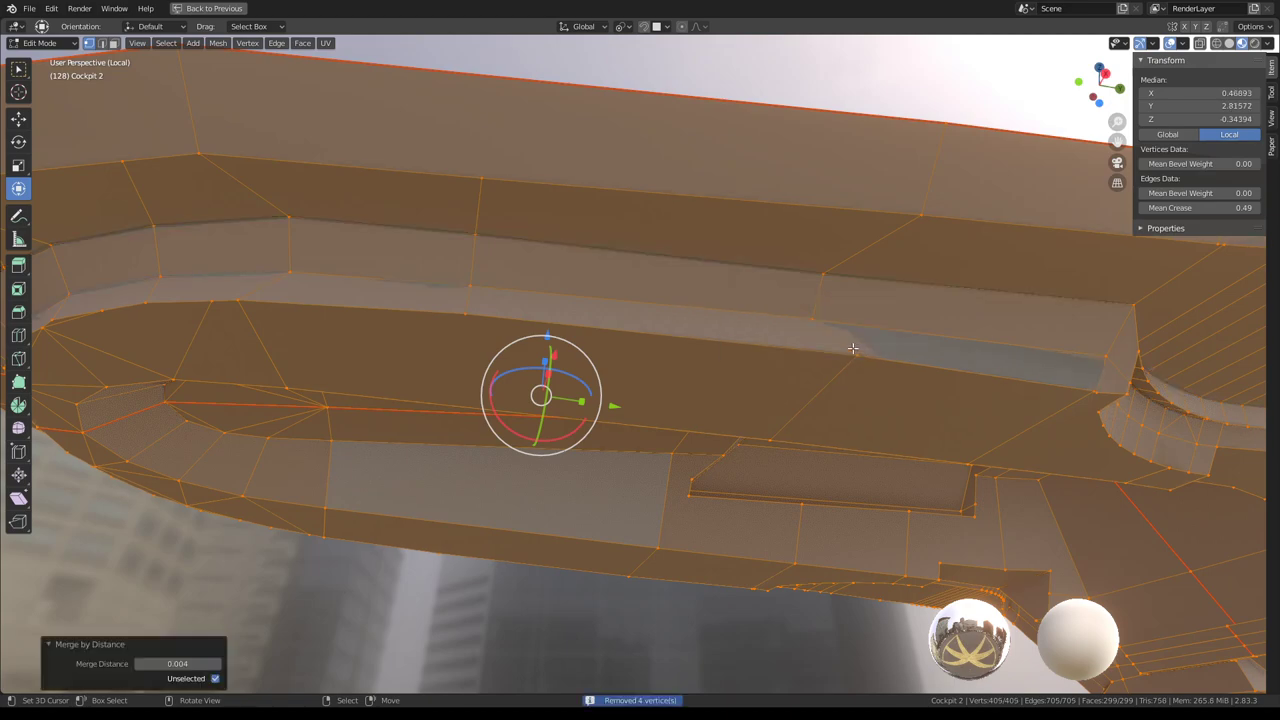
pyautogui.moveTo(678, 257)
pyautogui.mouseDown(button='middle')
pyautogui.moveTo(713, 322)
pyautogui.moveTo(577, 348)
pyautogui.moveTo(630, 322)
pyautogui.moveTo(577, 334)
pyautogui.moveTo(671, 303)
pyautogui.moveTo(659, 299)
pyautogui.moveTo(489, 363)
pyautogui.moveTo(489, 391)
pyautogui.moveTo(421, 354)
pyautogui.moveTo(666, 371)
pyautogui.moveTo(514, 297)
pyautogui.moveTo(514, 277)
pyautogui.moveTo(712, 302)
pyautogui.moveTo(907, 430)
pyautogui.mouseUp(button='middle')
pyautogui.press('Tab')
pyautogui.press('Tab')
pyautogui.press('Tab')
pyautogui.press('Tab')
pyautogui.press('Tab')
pyautogui.press('Tab')
# Vertex-slide a curved-wall vertex and merge by distance again, leaving 404 vertices
pyautogui.moveTo(781, 325)
pyautogui.mouseDown(button='middle')
pyautogui.moveTo(657, 331)
pyautogui.moveTo(811, 354)
pyautogui.moveTo(731, 328)
pyautogui.moveTo(746, 229)
pyautogui.mouseUp(button='middle')
pyautogui.click(811, 354)
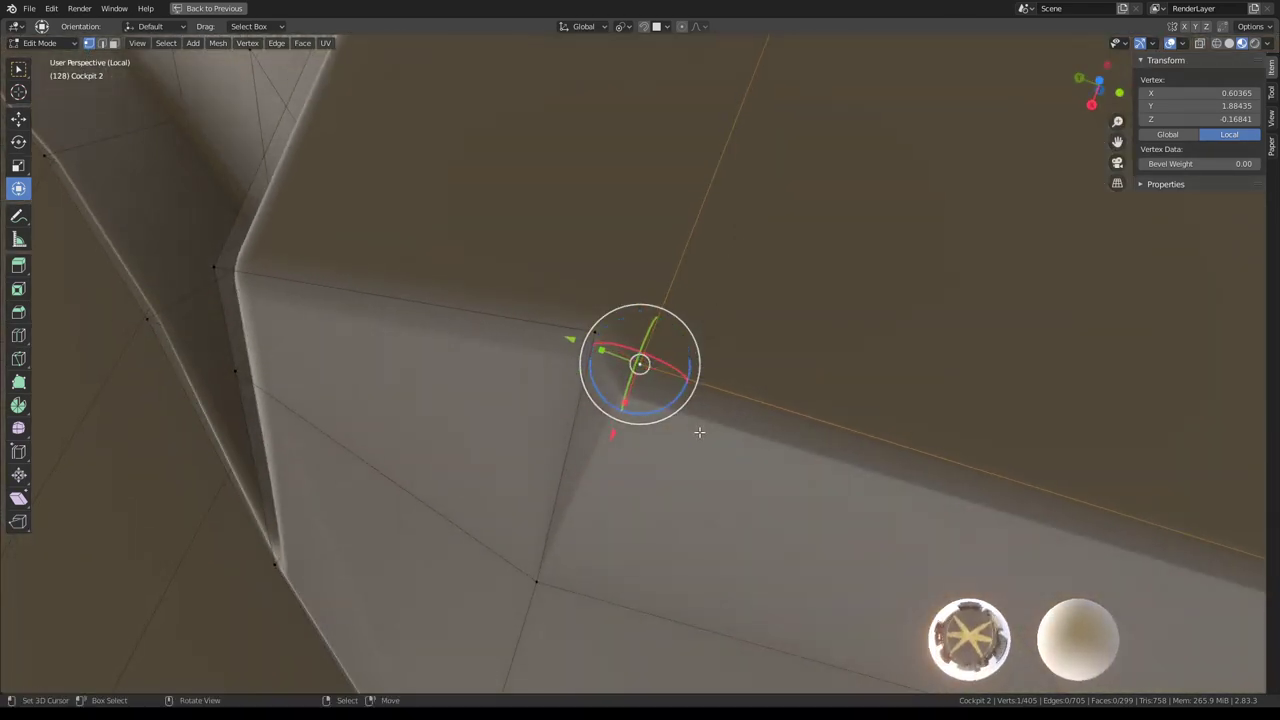
pyautogui.hotkey('shift', 'v')
pyautogui.press('a')
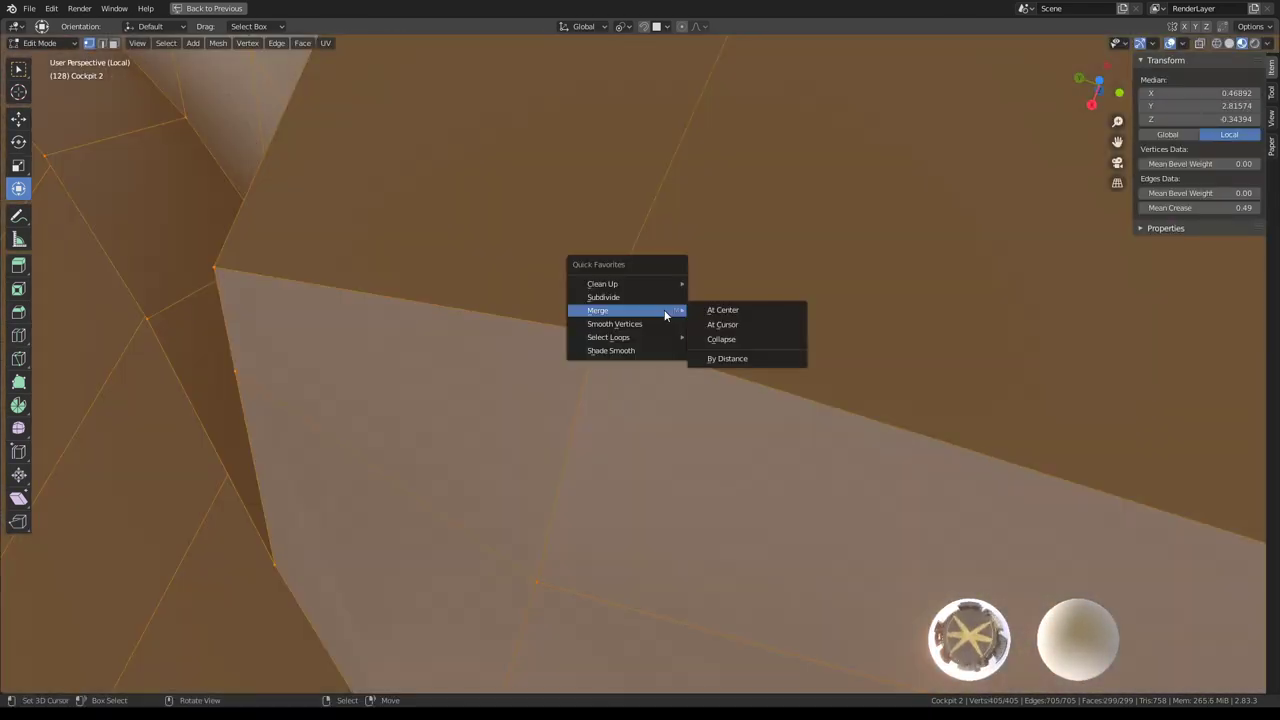
pyautogui.click(725, 358)
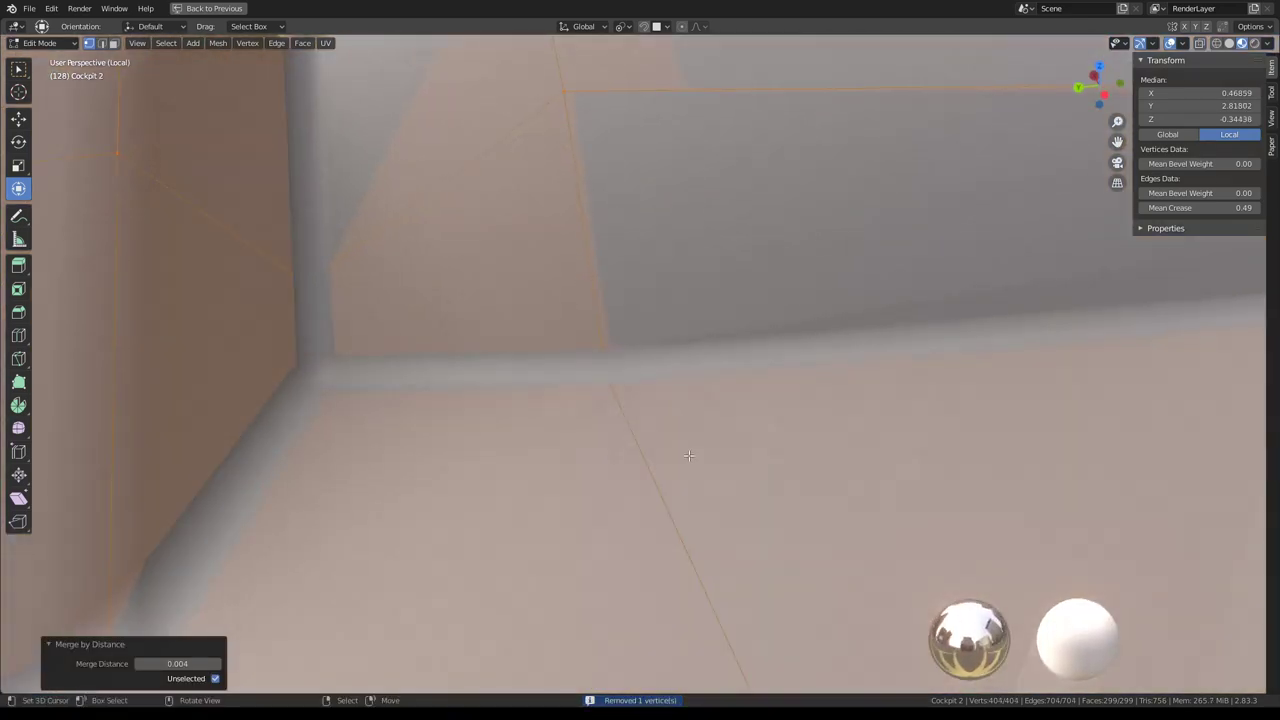
pyautogui.press('Tab')
pyautogui.moveTo(688, 355)
pyautogui.mouseDown(button='middle')
pyautogui.moveTo(754, 393)
pyautogui.moveTo(851, 389)
pyautogui.moveTo(651, 336)
pyautogui.moveTo(647, 469)
pyautogui.moveTo(568, 285)
pyautogui.moveTo(610, 300)
pyautogui.mouseUp(button='middle')
pyautogui.press('Tab')
# Slide two rail vertices into place and run Merge by Distance on the whole mesh
pyautogui.click(497, 343)
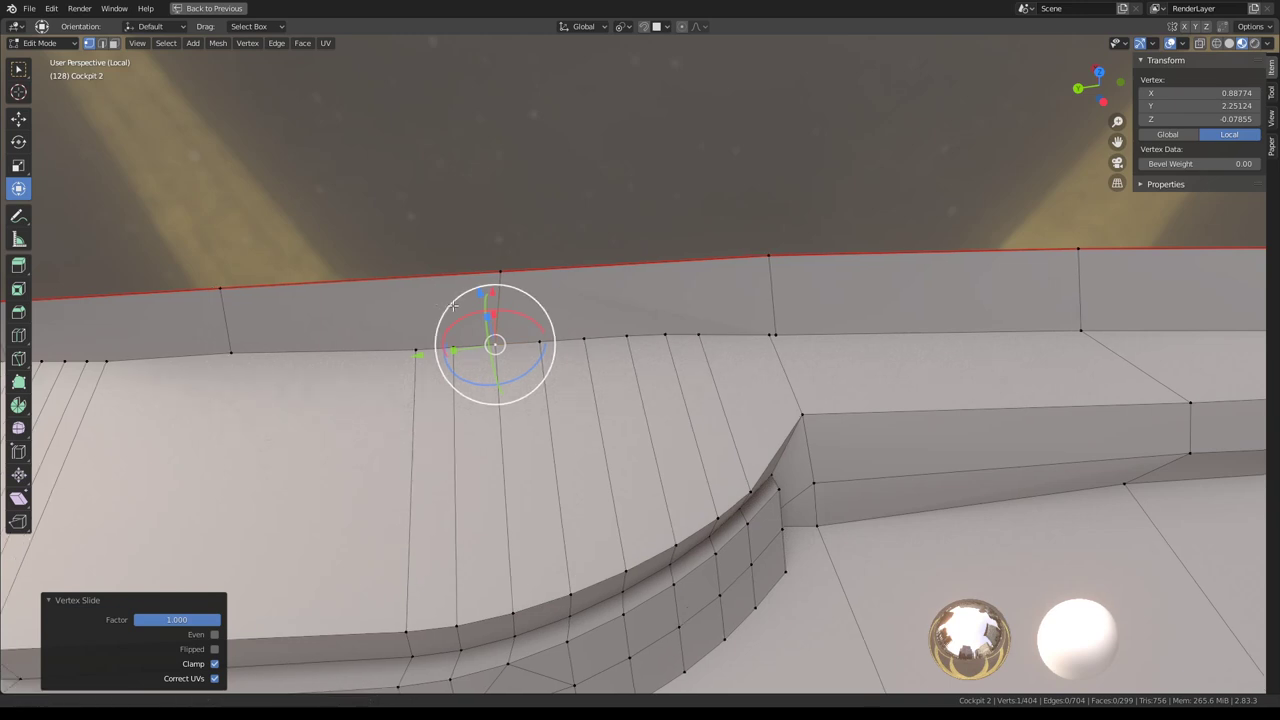
pyautogui.moveTo(623, 305); pyautogui.dragTo(655, 313, button='middle')
pyautogui.press('a')
pyautogui.click(784, 333)
pyautogui.press('g')
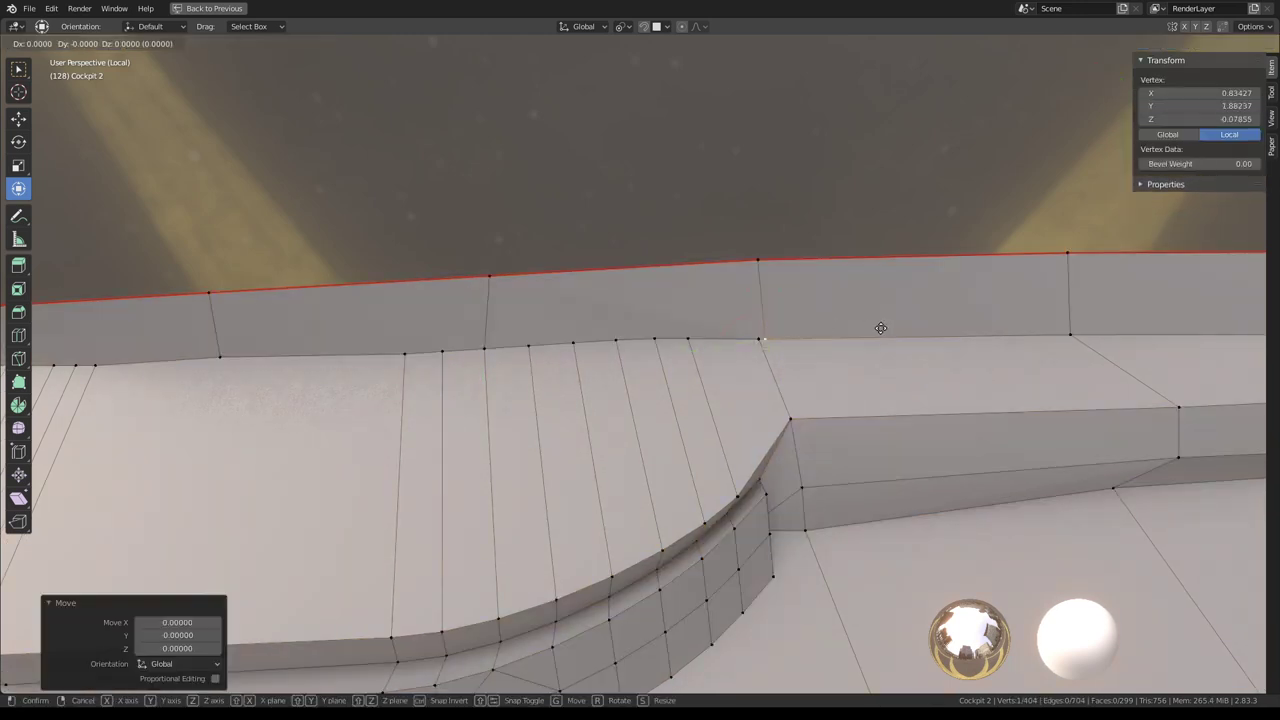
pyautogui.press('a')
pyautogui.press('q')
pyautogui.click(903, 373)
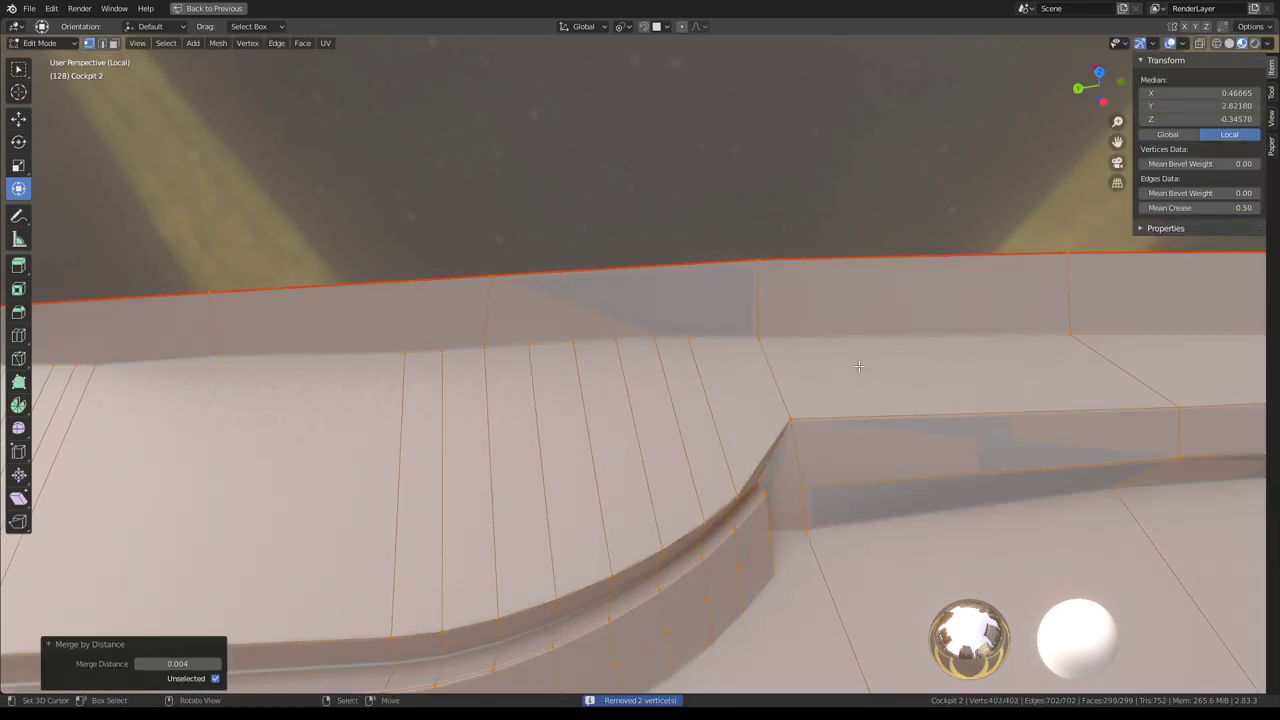
# Select the vertex path along the rail edge and merge it At Last
pyautogui.click(794, 265)
pyautogui.click(505, 262)
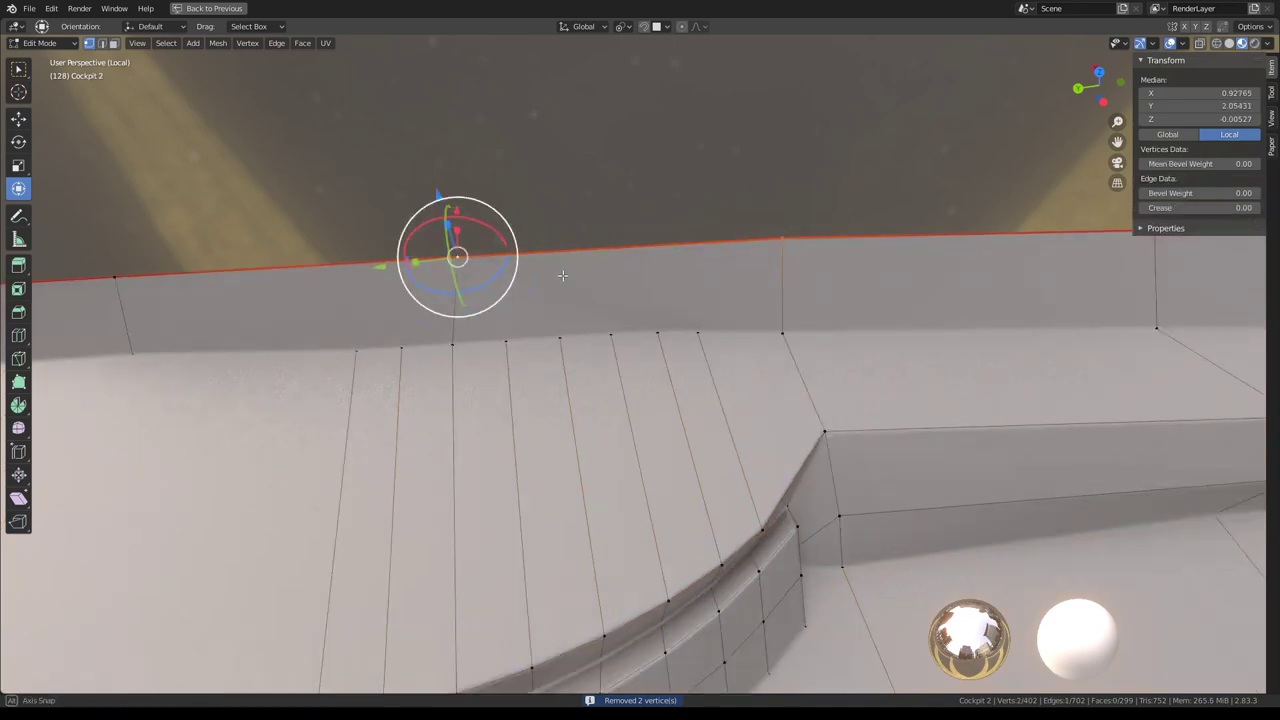
pyautogui.moveTo(563, 277)
pyautogui.mouseDown(button='middle')
pyautogui.moveTo(666, 255)
pyautogui.moveTo(637, 273)
pyautogui.mouseUp(button='middle')
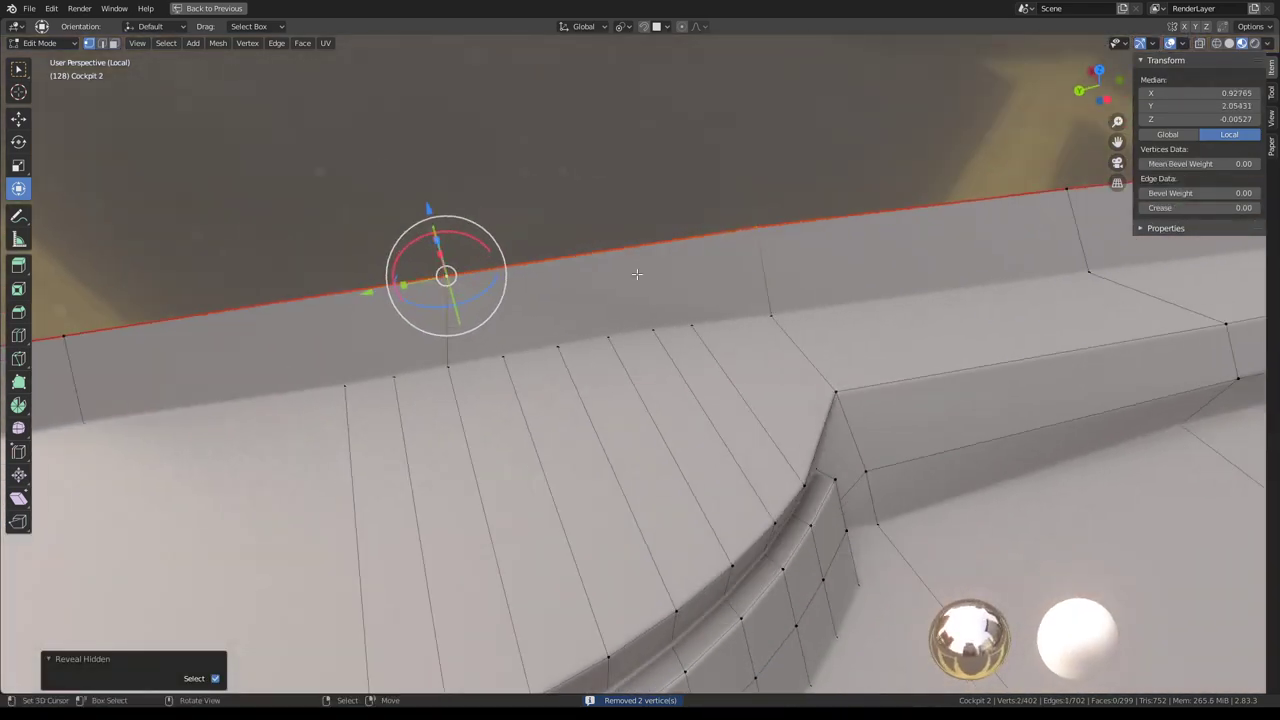
pyautogui.moveTo(708, 323)
pyautogui.mouseDown(button='middle')
pyautogui.moveTo(399, 365)
pyautogui.moveTo(483, 359)
pyautogui.mouseUp(button='middle')
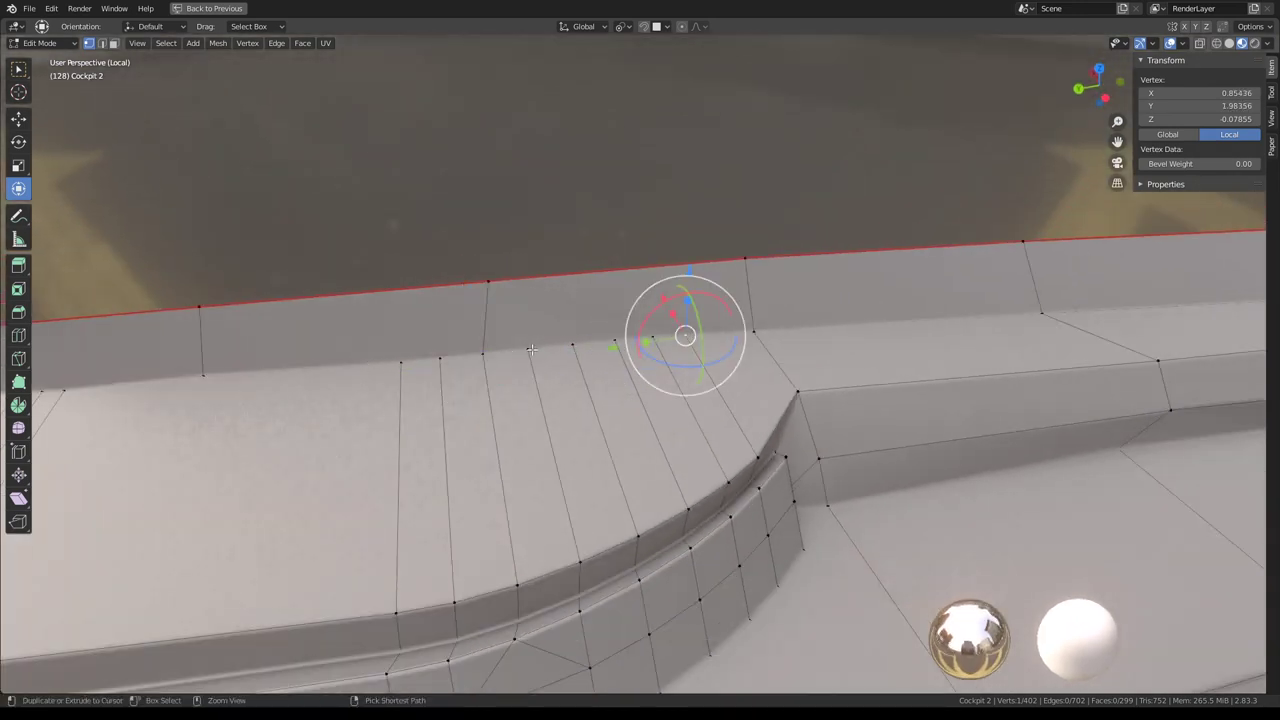
pyautogui.keyDown('ctrl'); pyautogui.click(531, 349); pyautogui.keyUp('ctrl')
pyautogui.keyDown('ctrl'); pyautogui.click(400, 360); pyautogui.keyUp('ctrl')
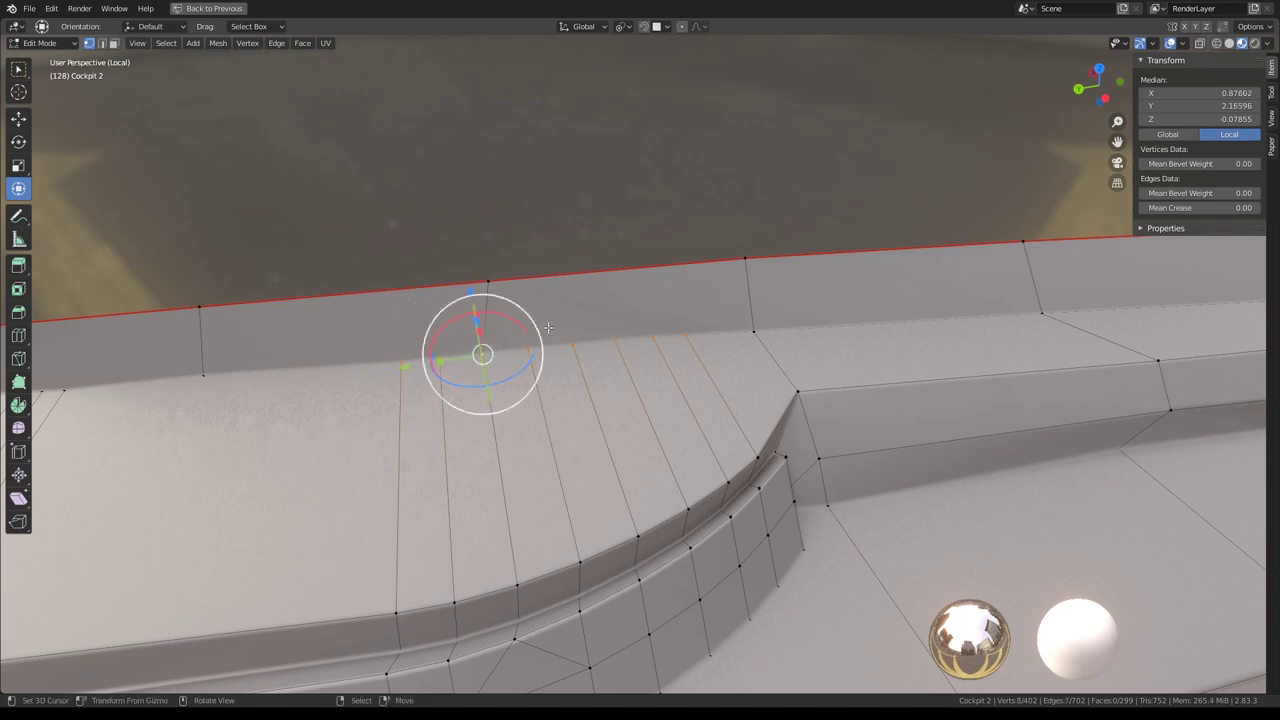
pyautogui.press('q')
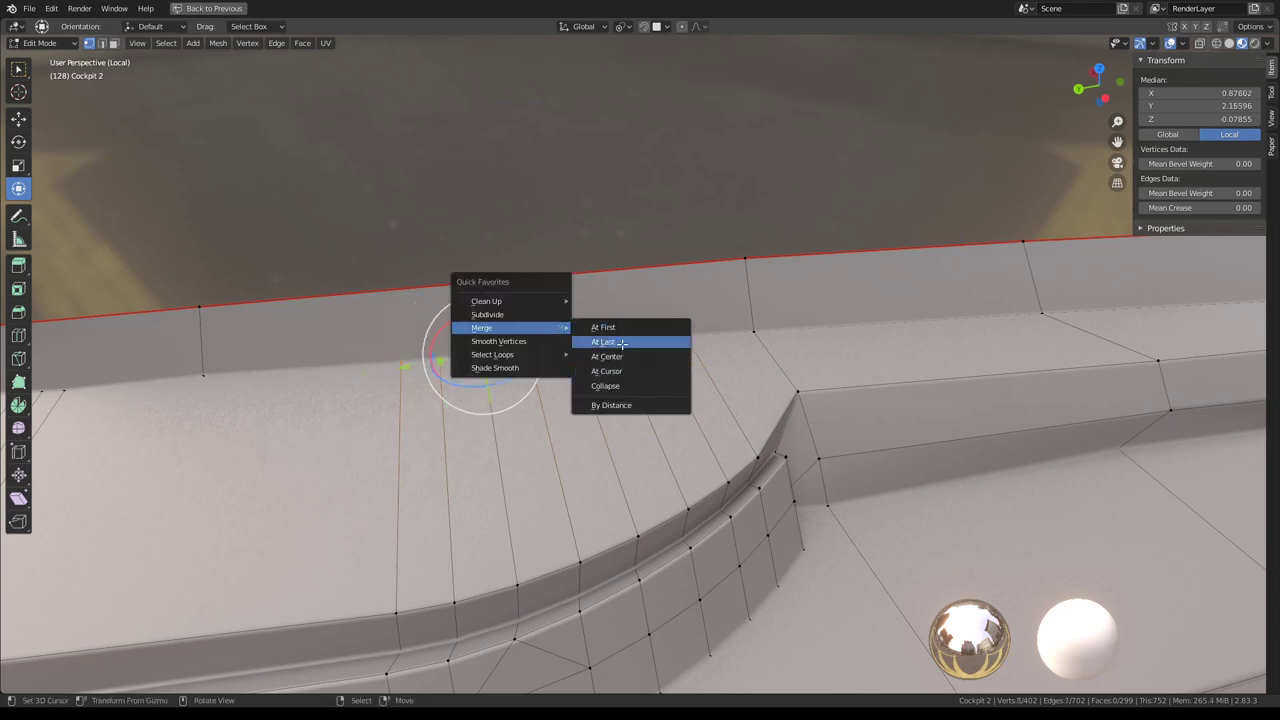
pyautogui.click(620, 342)
# Merge two clustered vertex paths on the curved console fan, first At First
pyautogui.moveTo(624, 340)
pyautogui.mouseDown(button='middle')
pyautogui.moveTo(674, 327)
pyautogui.moveTo(618, 346)
pyautogui.moveTo(620, 278)
pyautogui.mouseUp(button='middle')
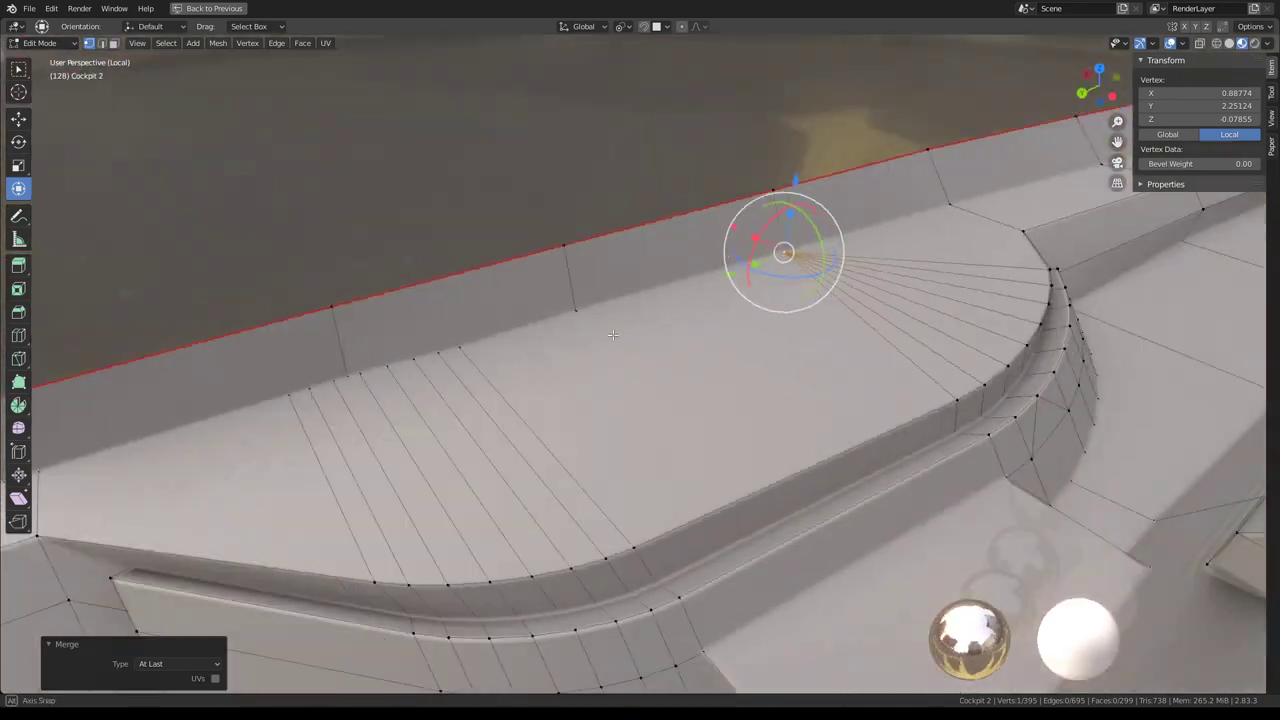
pyautogui.click(440, 313)
pyautogui.moveTo(440, 313); pyautogui.dragTo(463, 314, button='middle')
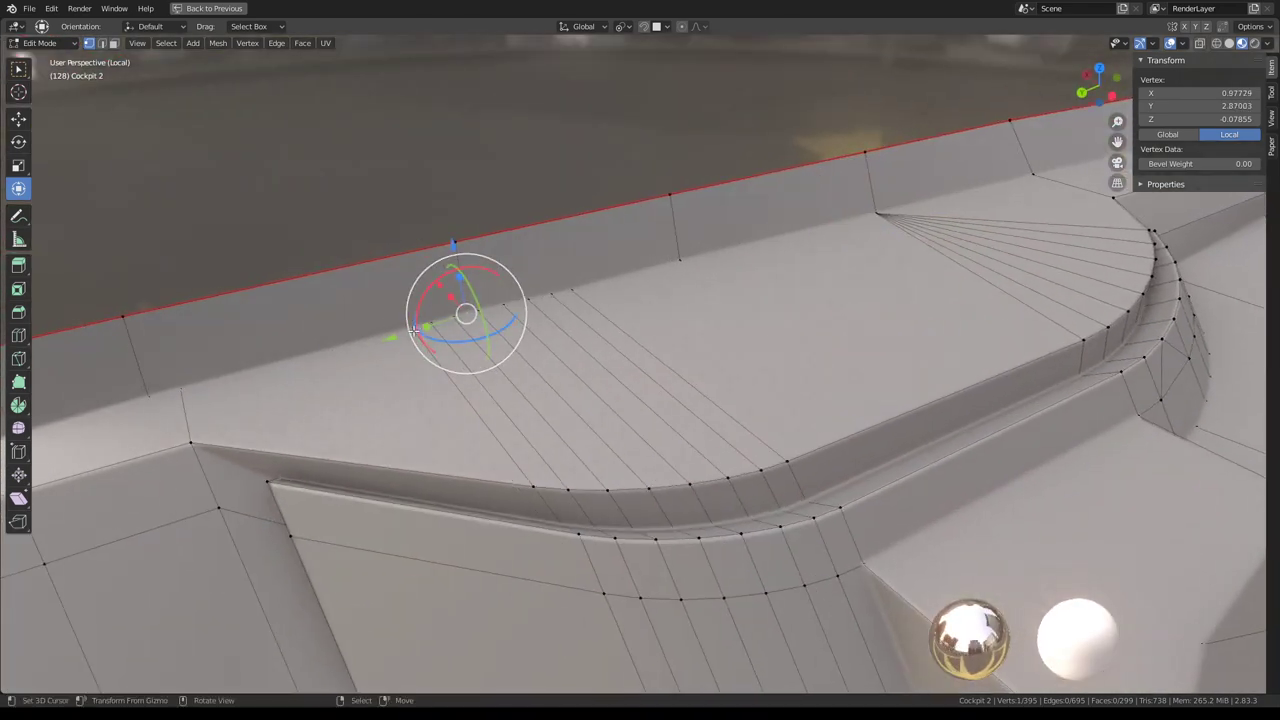
pyautogui.keyDown('ctrl'); pyautogui.click(505, 318); pyautogui.keyUp('ctrl')
pyautogui.keyDown('shift'); pyautogui.rightClick(465, 313); pyautogui.keyUp('shift')
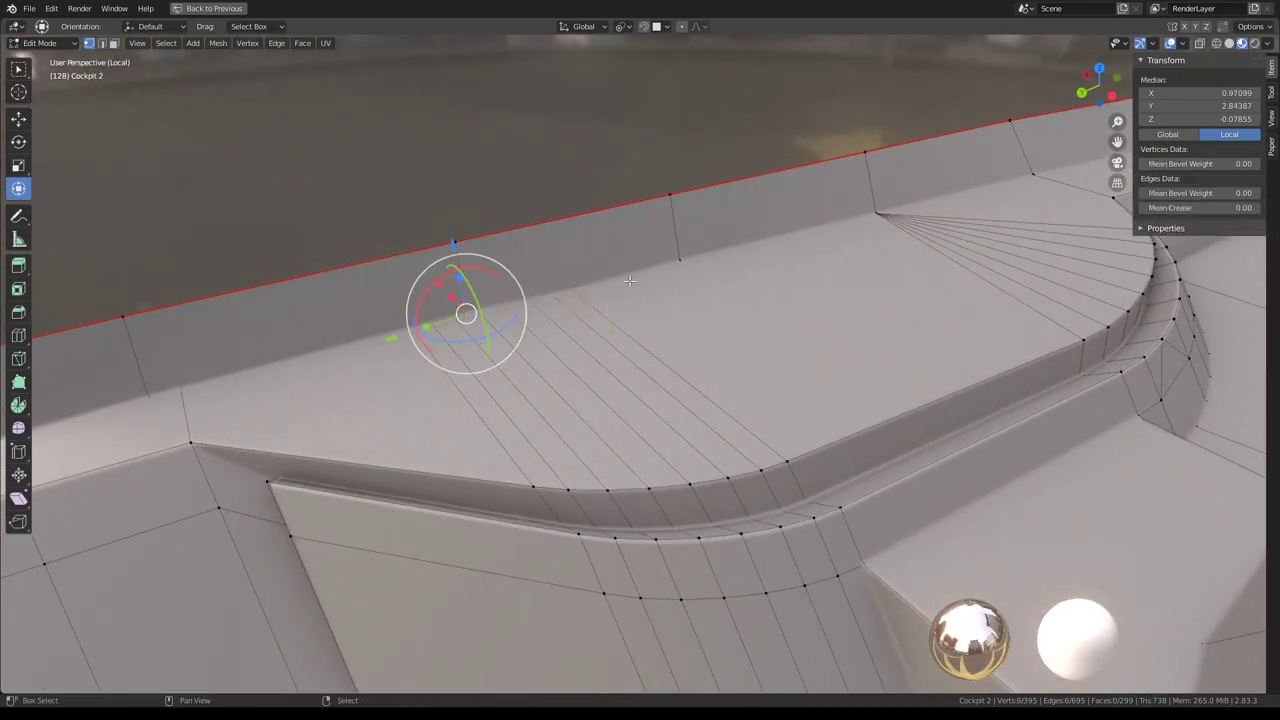
pyautogui.press('q')
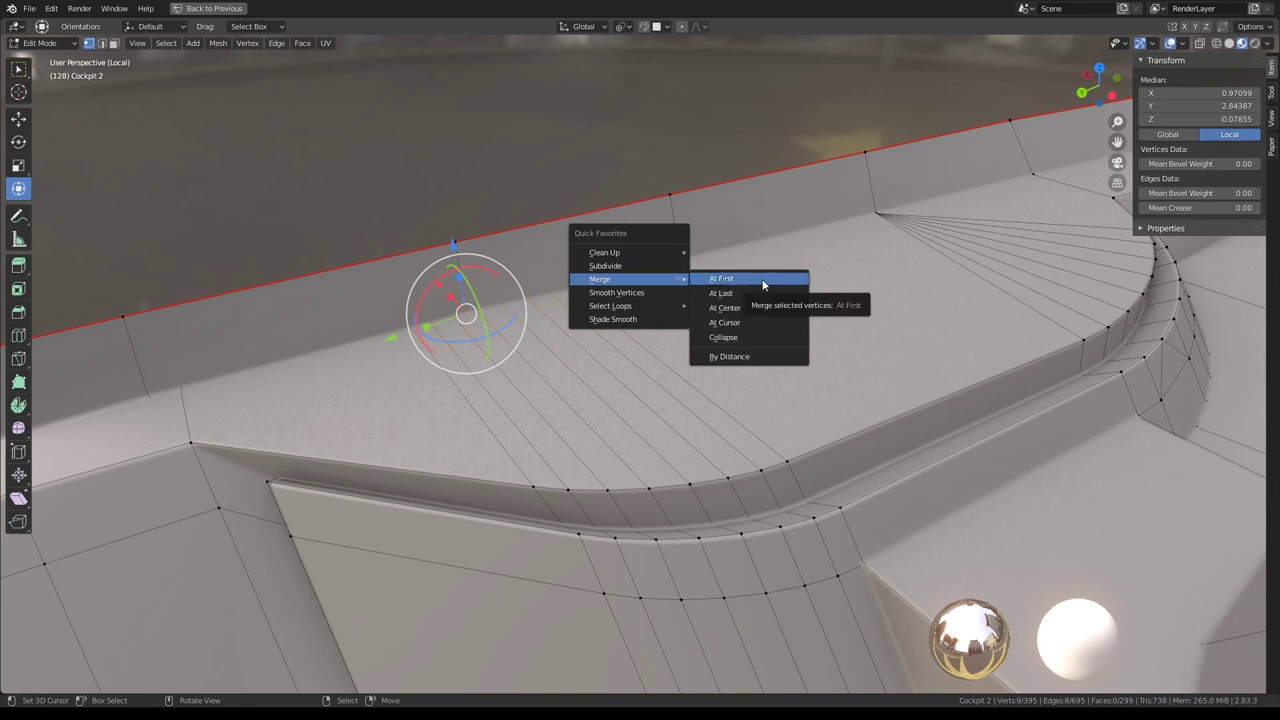
pyautogui.click(761, 279)
pyautogui.press('q')
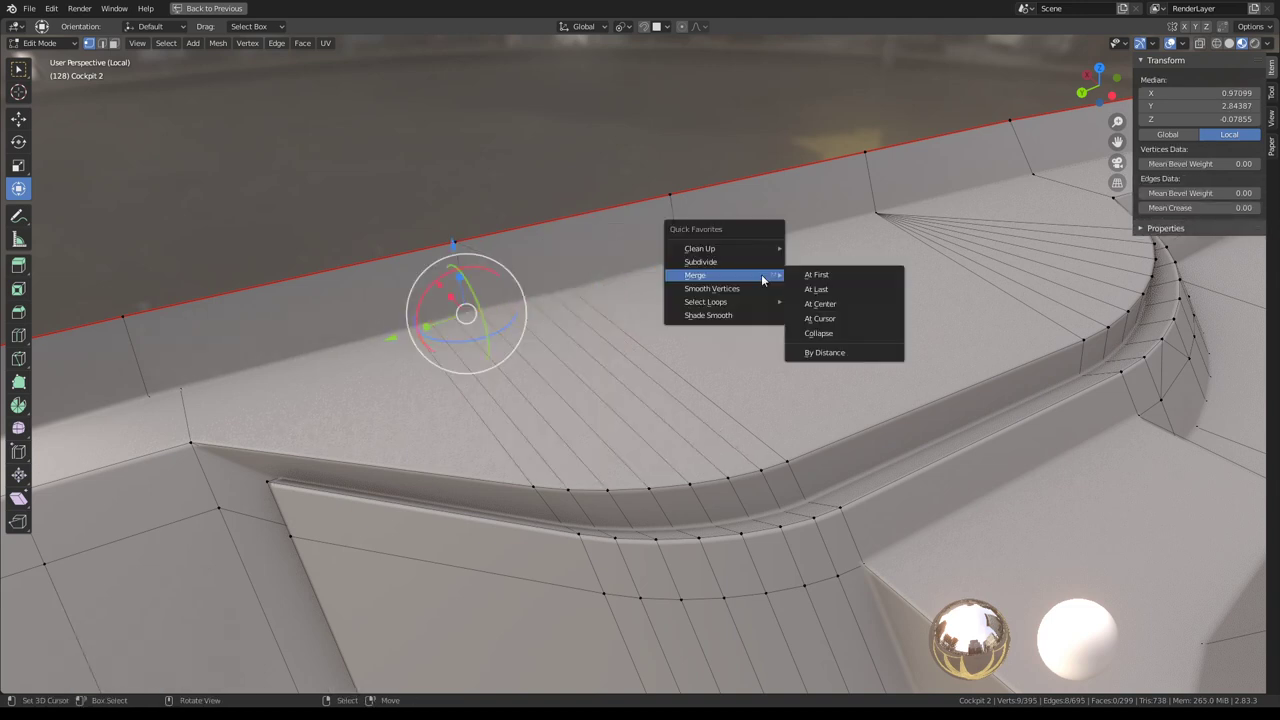
pyautogui.click(829, 289)
# Select the lower step-corner vertex, undo, and restore the full Shading workspace layout
pyautogui.moveTo(829, 289)
pyautogui.mouseDown(button='middle')
pyautogui.moveTo(687, 308)
pyautogui.moveTo(694, 277)
pyautogui.moveTo(799, 283)
pyautogui.moveTo(747, 319)
pyautogui.mouseUp(button='middle')
pyautogui.click(694, 277)
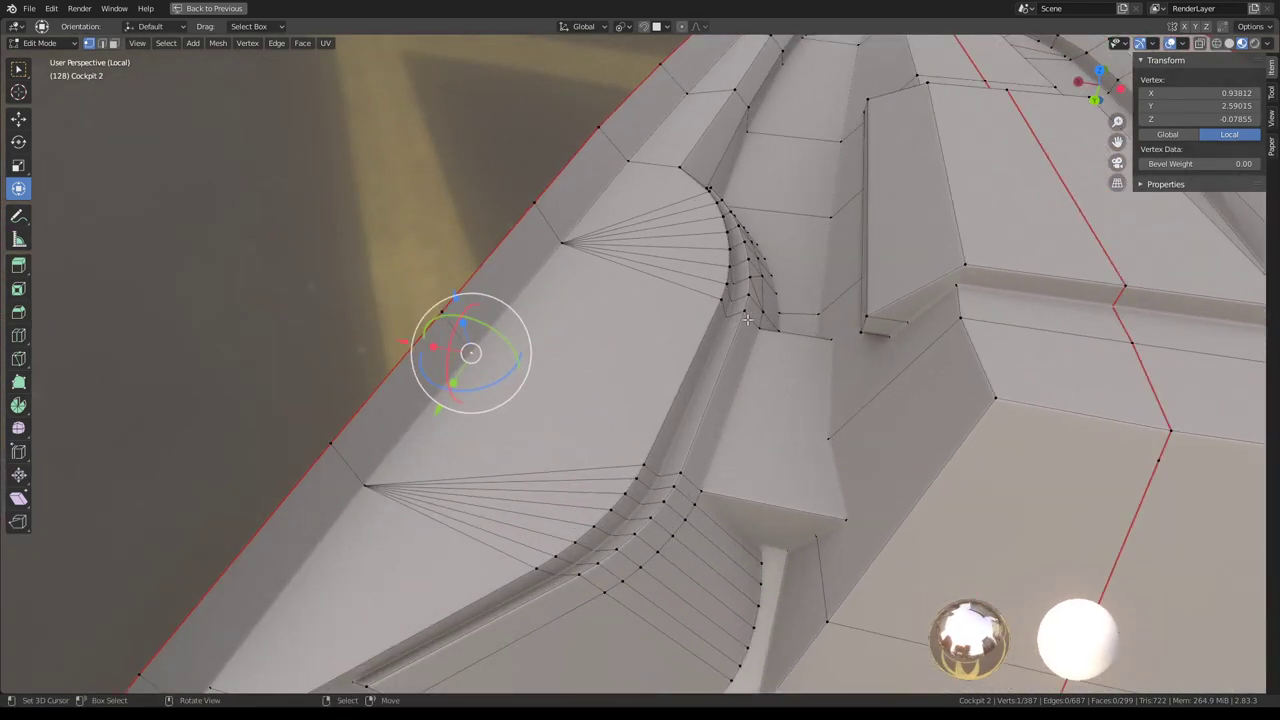
pyautogui.click(834, 414)
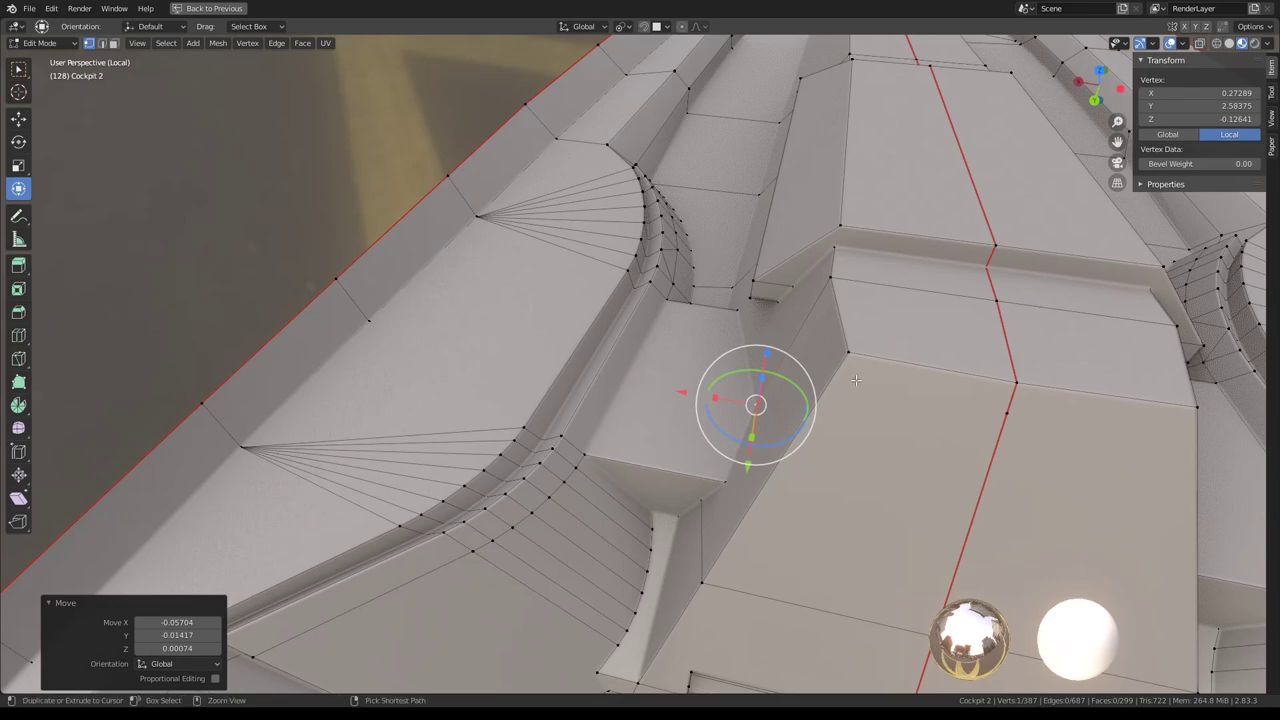
pyautogui.hotkey('ctrl', 'z')
pyautogui.moveTo(855, 376)
pyautogui.mouseDown(button='middle')
pyautogui.moveTo(743, 444)
pyautogui.moveTo(554, 363)
pyautogui.moveTo(622, 359)
pyautogui.mouseUp(button='middle')
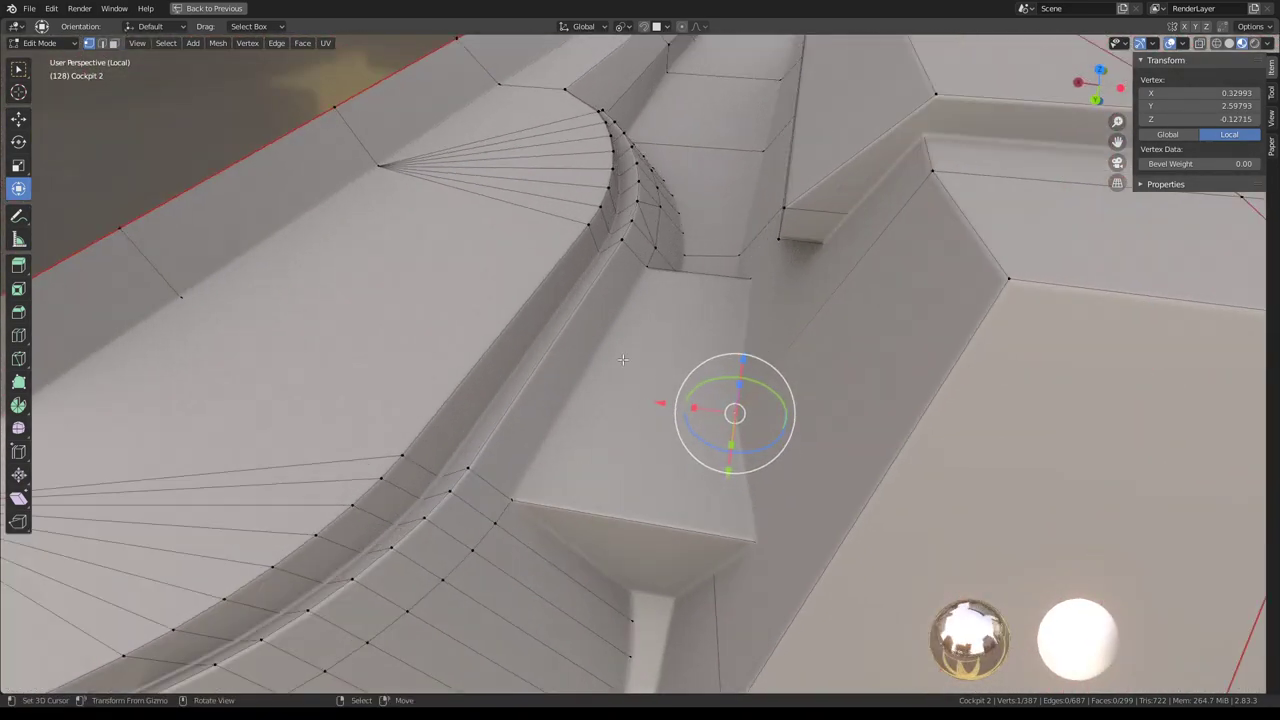
pyautogui.moveTo(741, 250); pyautogui.dragTo(790, 262, button='middle')
pyautogui.hotkey('ctrl', 'space')
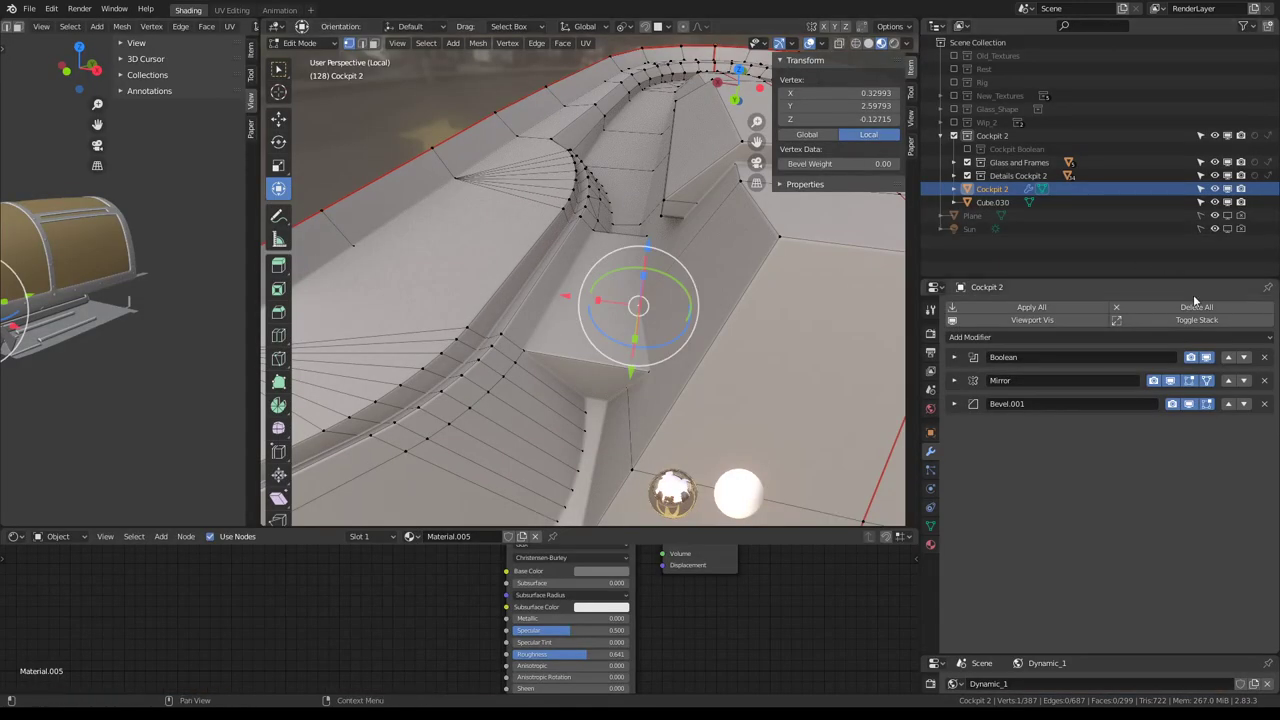
# Toggle Bevel.001 display, select the strip edges beside the step, and subdivide them once
pyautogui.click(1207, 404)
pyautogui.hotkey('ctrl', 'space')
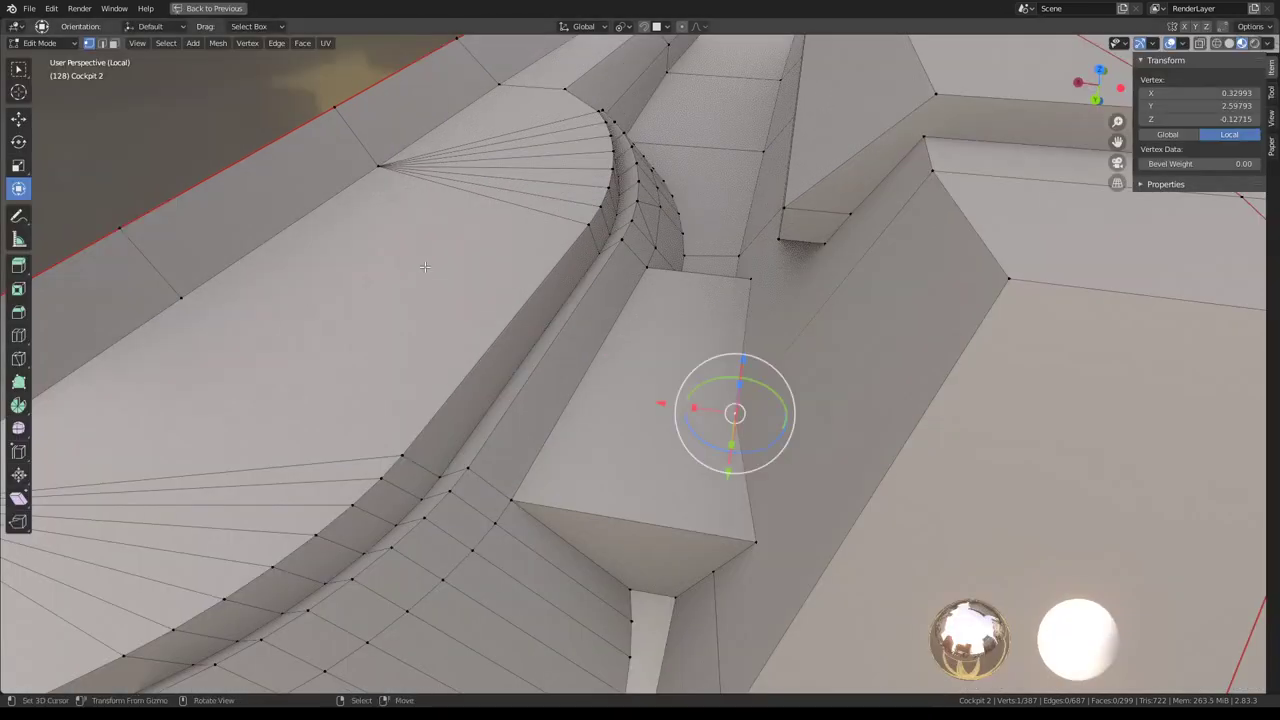
pyautogui.click(101, 43)
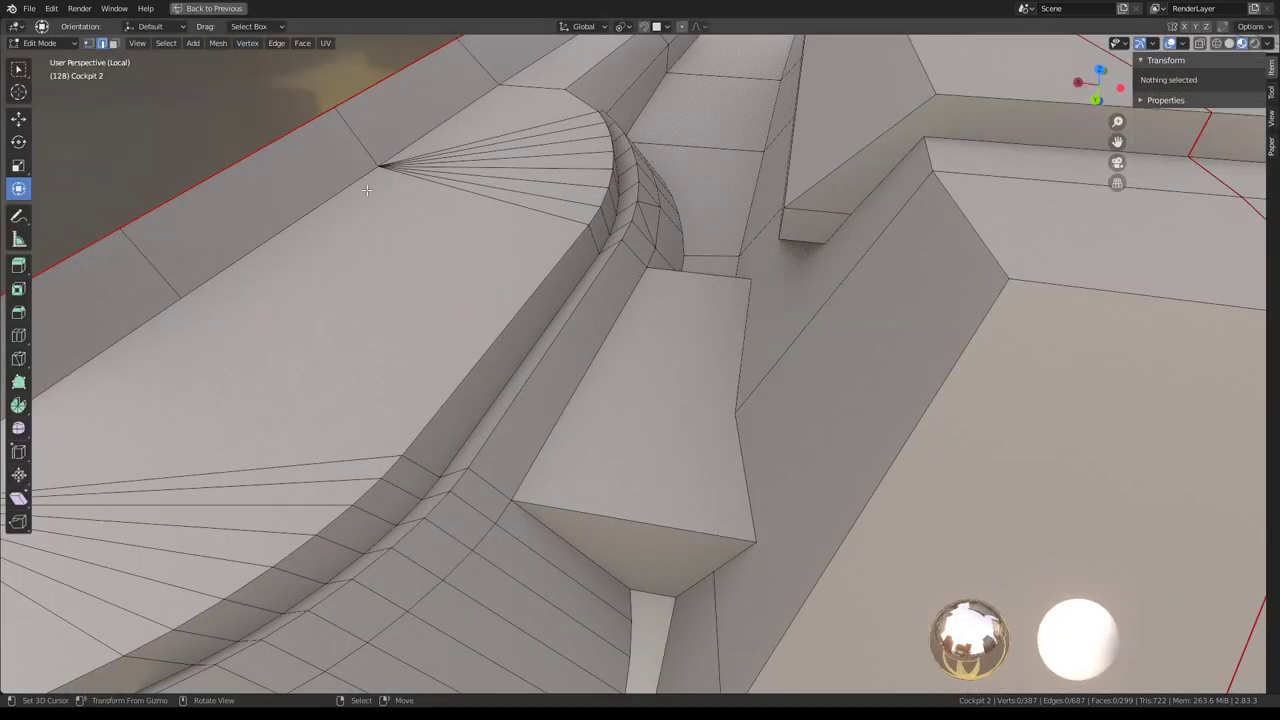
pyautogui.click(476, 352)
pyautogui.keyDown('shift'); pyautogui.click(520, 300); pyautogui.keyUp('shift')
pyautogui.keyDown('shift'); pyautogui.click(590, 265); pyautogui.keyUp('shift')
pyautogui.keyDown('shift'); pyautogui.click(560, 390); pyautogui.keyUp('shift')
pyautogui.press('q')
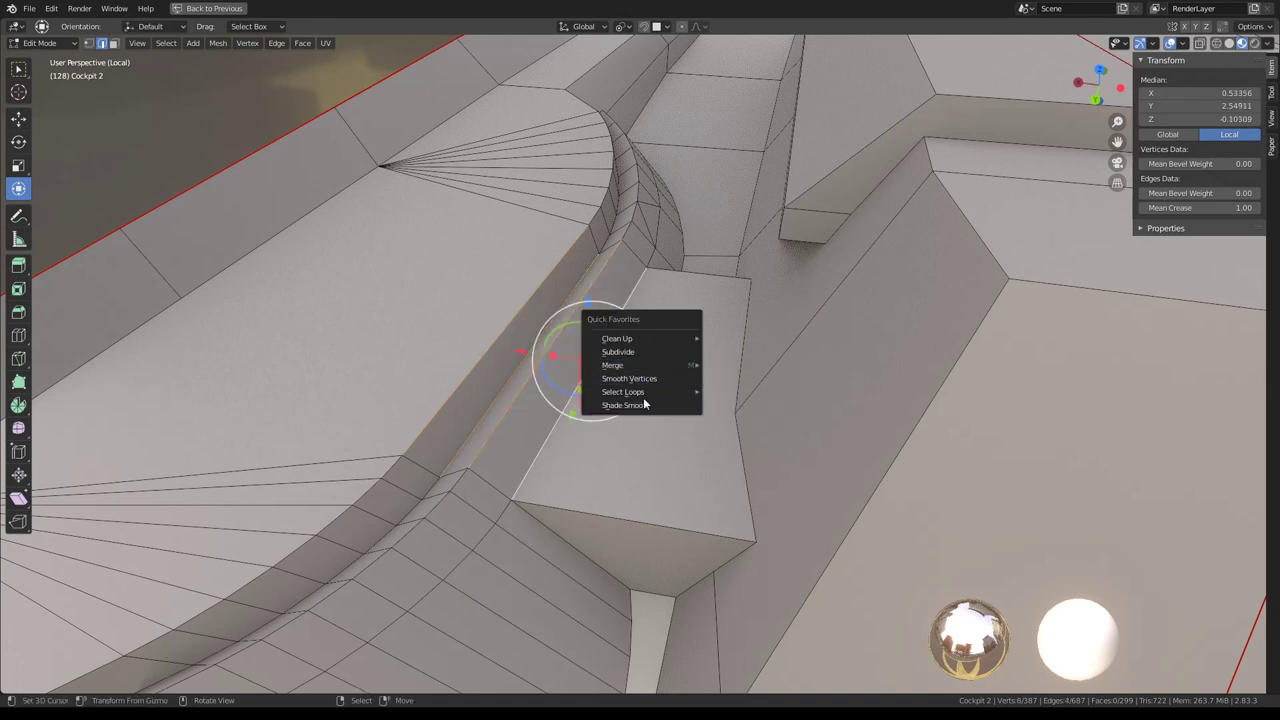
pyautogui.click(630, 352)
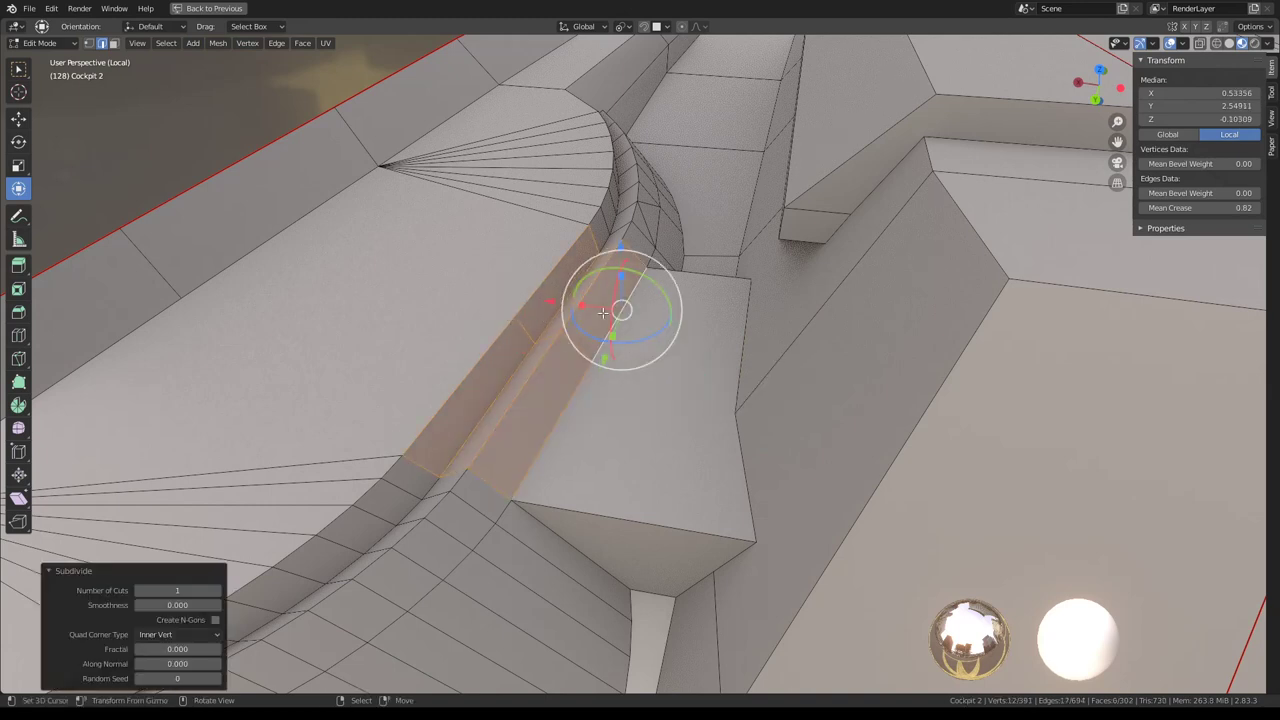
# Knife a new connecting edge across the strip and return to Object Mode
pyautogui.press('k')
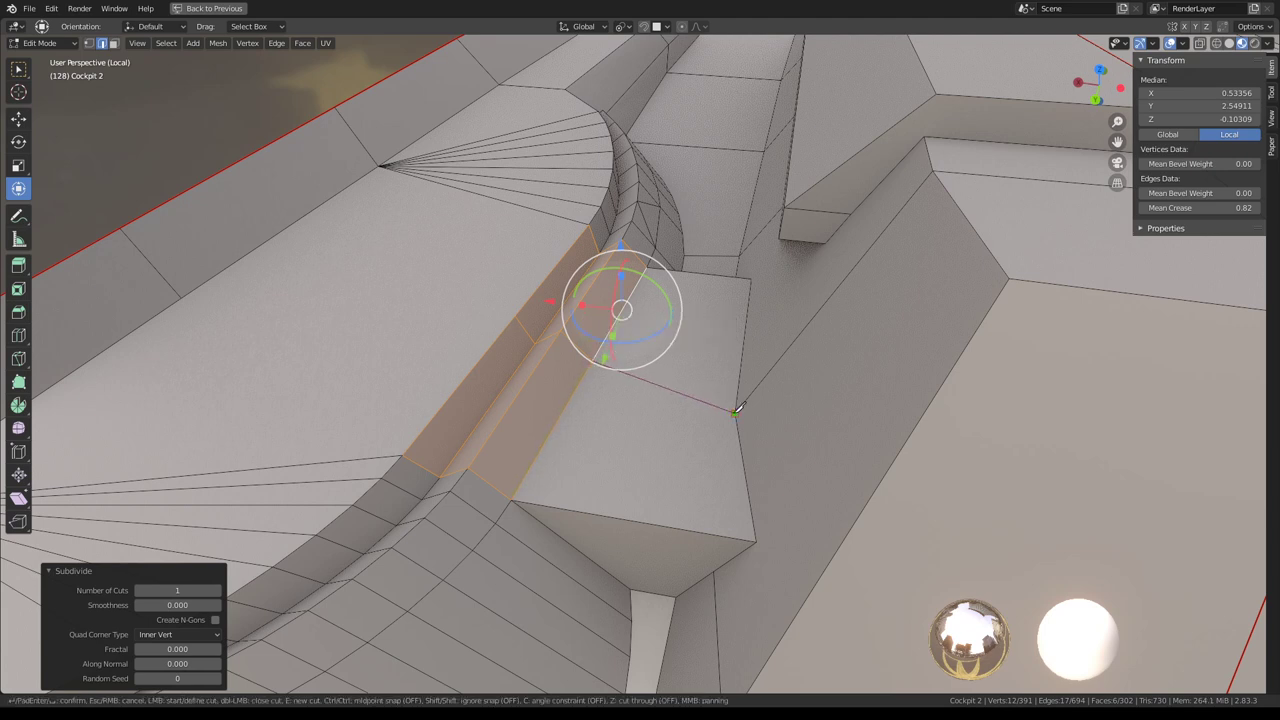
pyautogui.press('Return')
pyautogui.press('k')
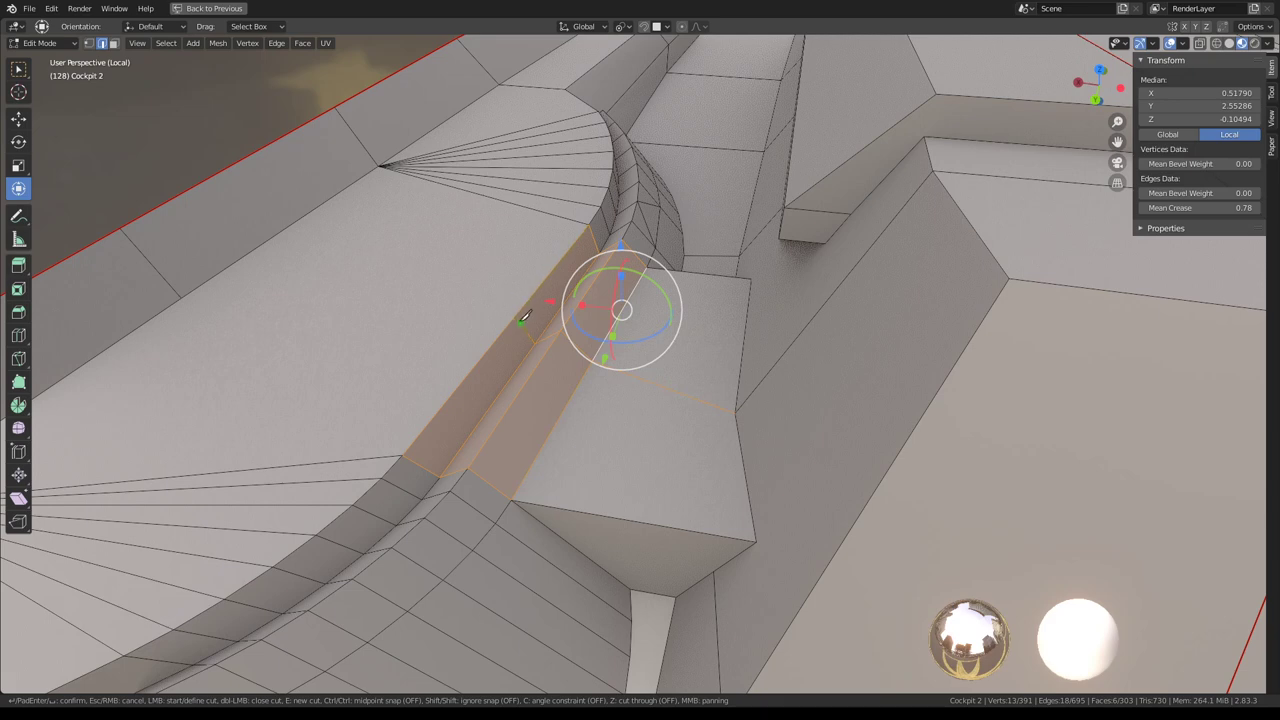
pyautogui.click(181, 297)
pyautogui.press('Return')
pyautogui.press('Tab')
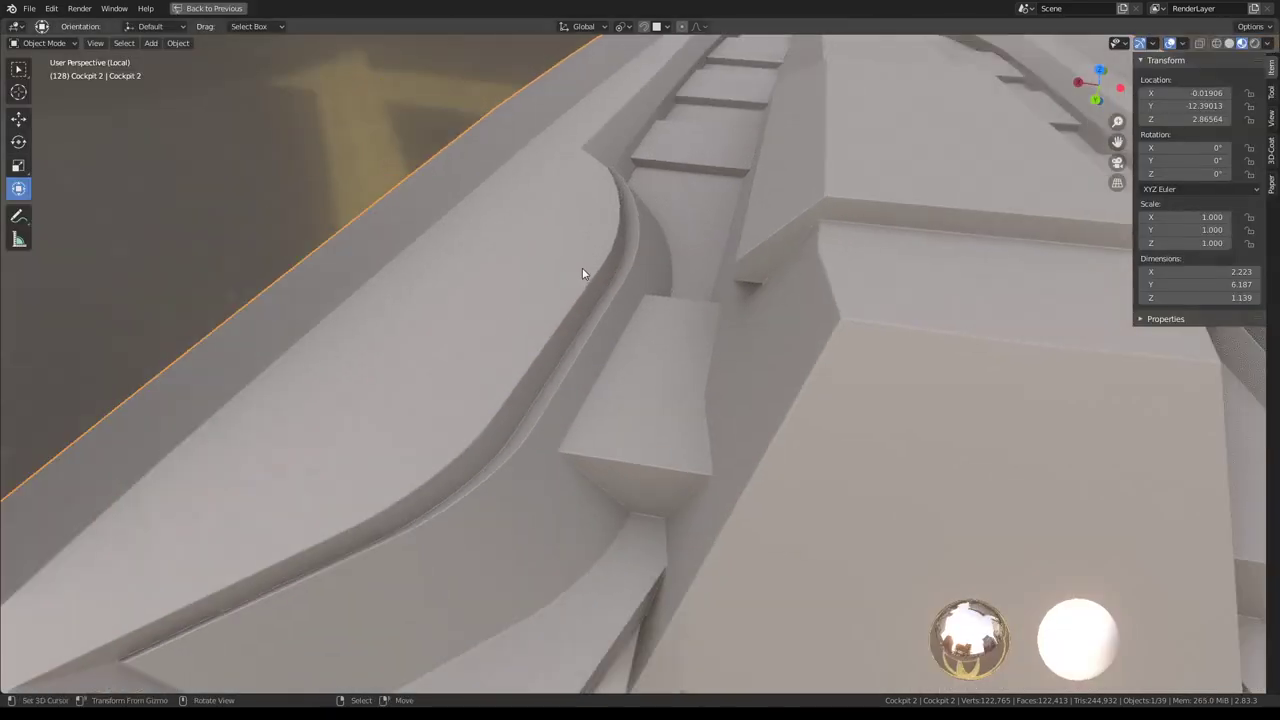
# Subdivide a loop of cockpit floor faces and slide the new edge loop into position
pyautogui.moveTo(580, 271)
pyautogui.mouseDown(button='middle')
pyautogui.moveTo(807, 302)
pyautogui.moveTo(626, 280)
pyautogui.moveTo(726, 286)
pyautogui.moveTo(791, 334)
pyautogui.mouseUp(button='middle')
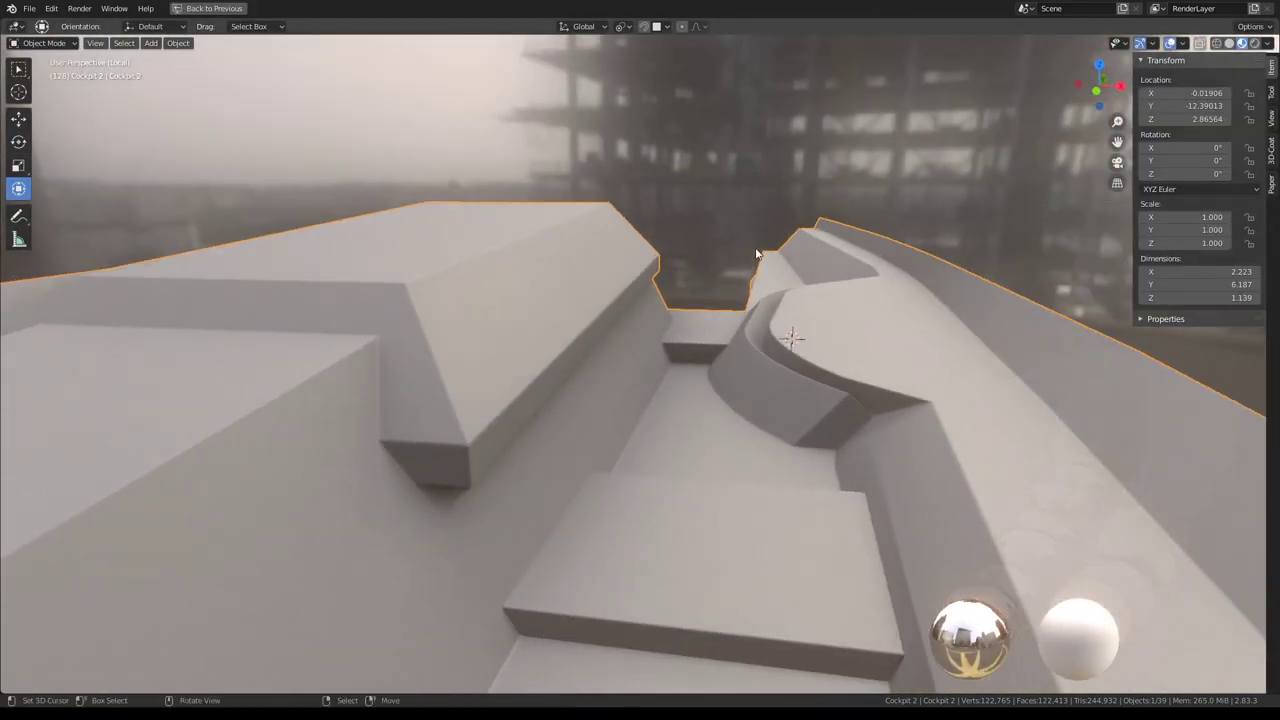
pyautogui.press('Tab')
pyautogui.moveTo(643, 279)
pyautogui.mouseDown(button='middle')
pyautogui.moveTo(506, 342)
pyautogui.moveTo(637, 289)
pyautogui.moveTo(679, 317)
pyautogui.mouseUp(button='middle')
pyautogui.press('Tab')
pyautogui.press('Tab')
pyautogui.scroll(4, 598, 311)
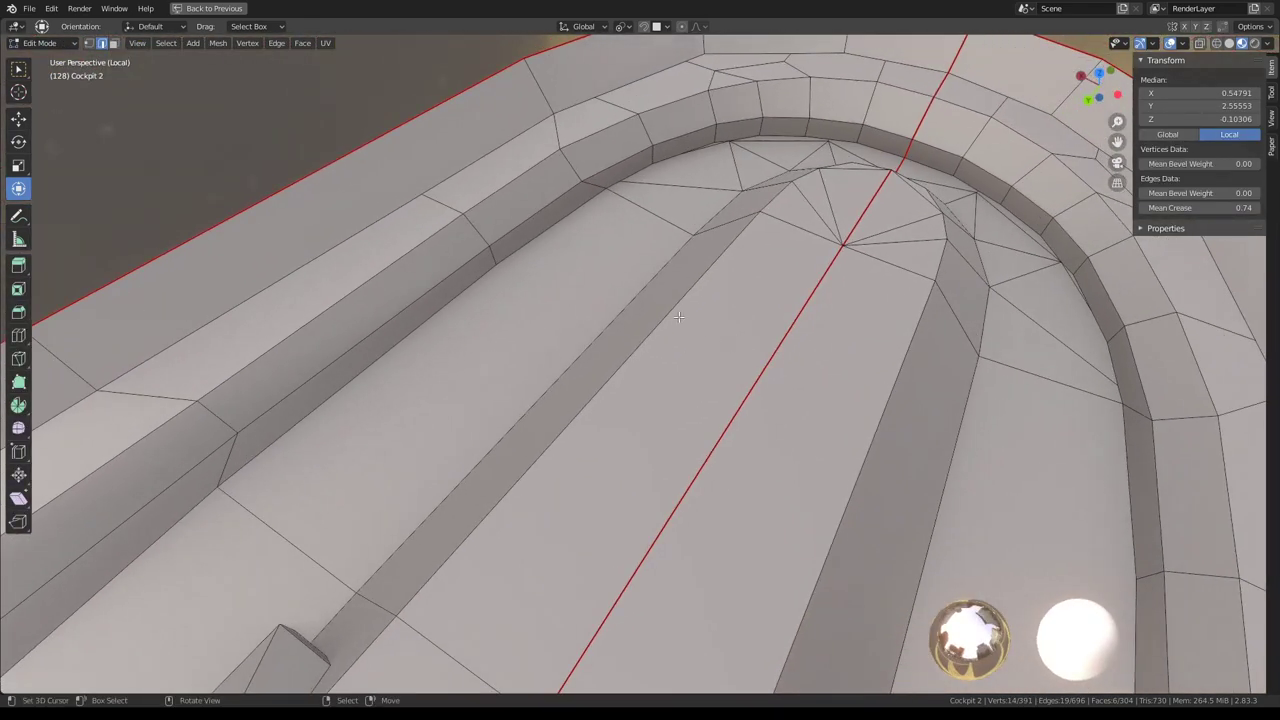
pyautogui.keyDown('alt'); pyautogui.click(679, 317); pyautogui.keyUp('alt')
pyautogui.rightClick(700, 272)
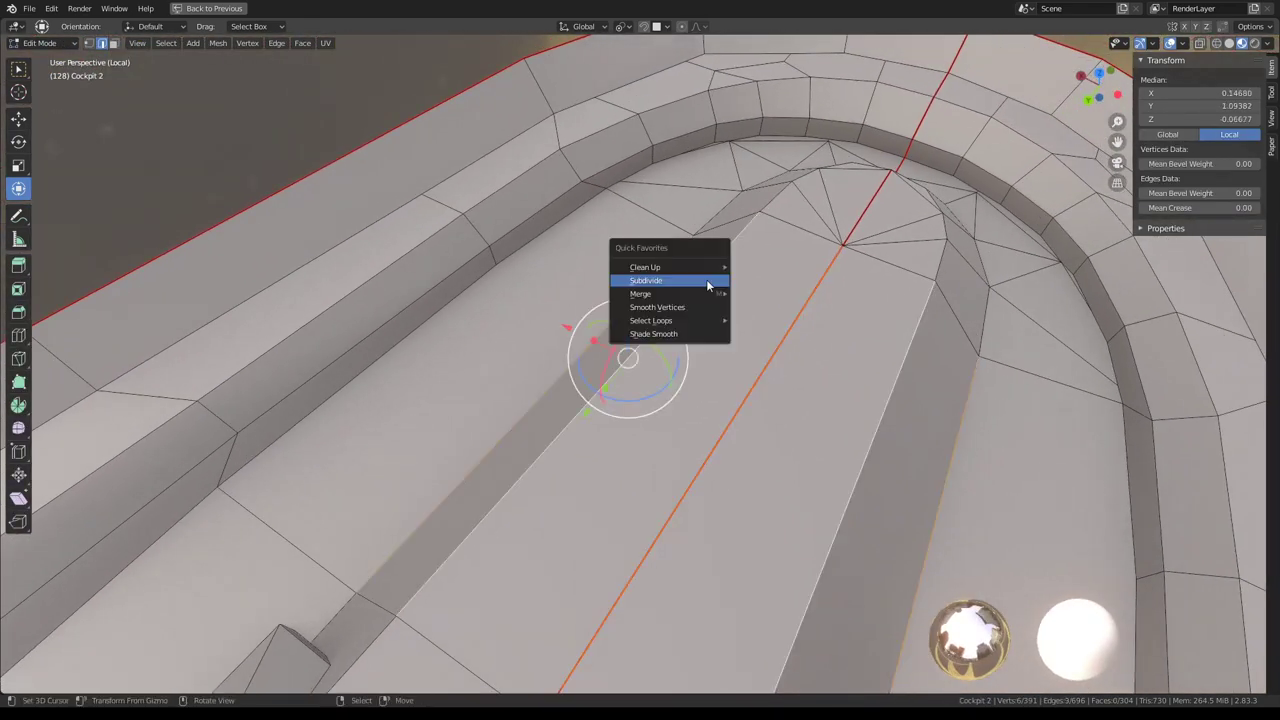
pyautogui.click(707, 279)
pyautogui.keyDown('alt'); pyautogui.click(602, 298); pyautogui.keyUp('alt')
pyautogui.moveTo(602, 298); pyautogui.dragTo(603, 380, button='middle')
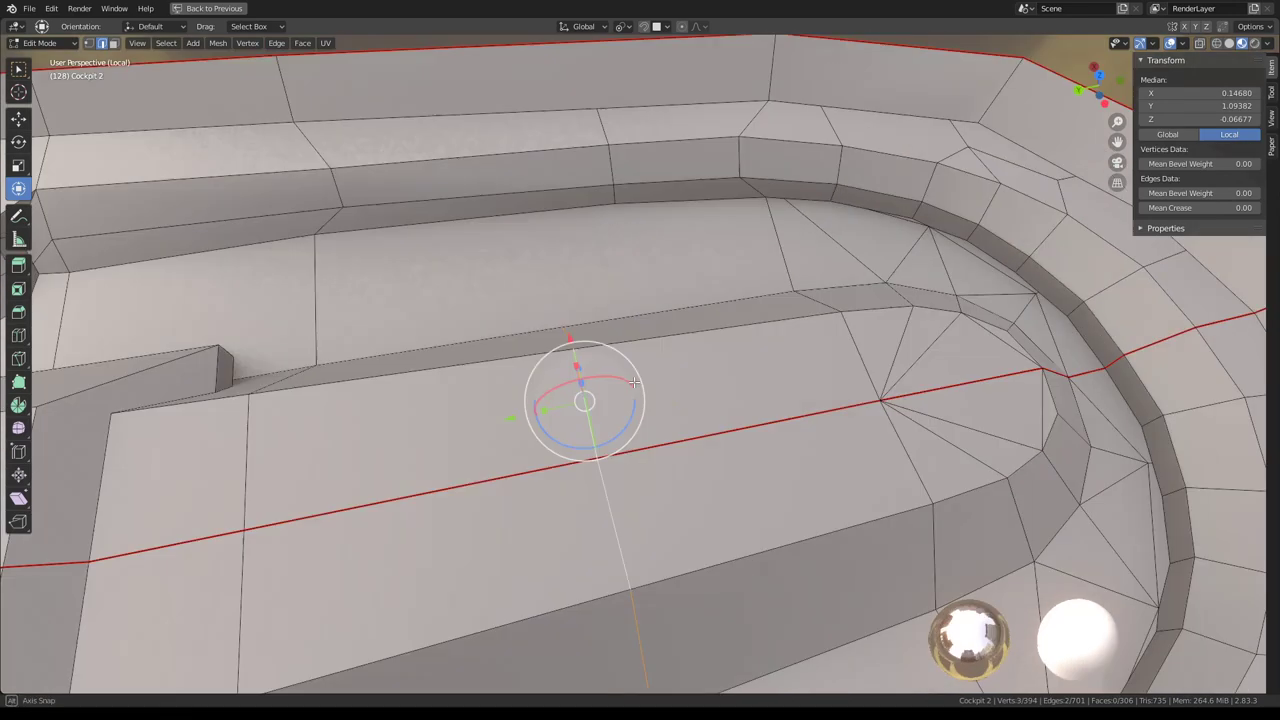
pyautogui.press('g')
pyautogui.press('g')
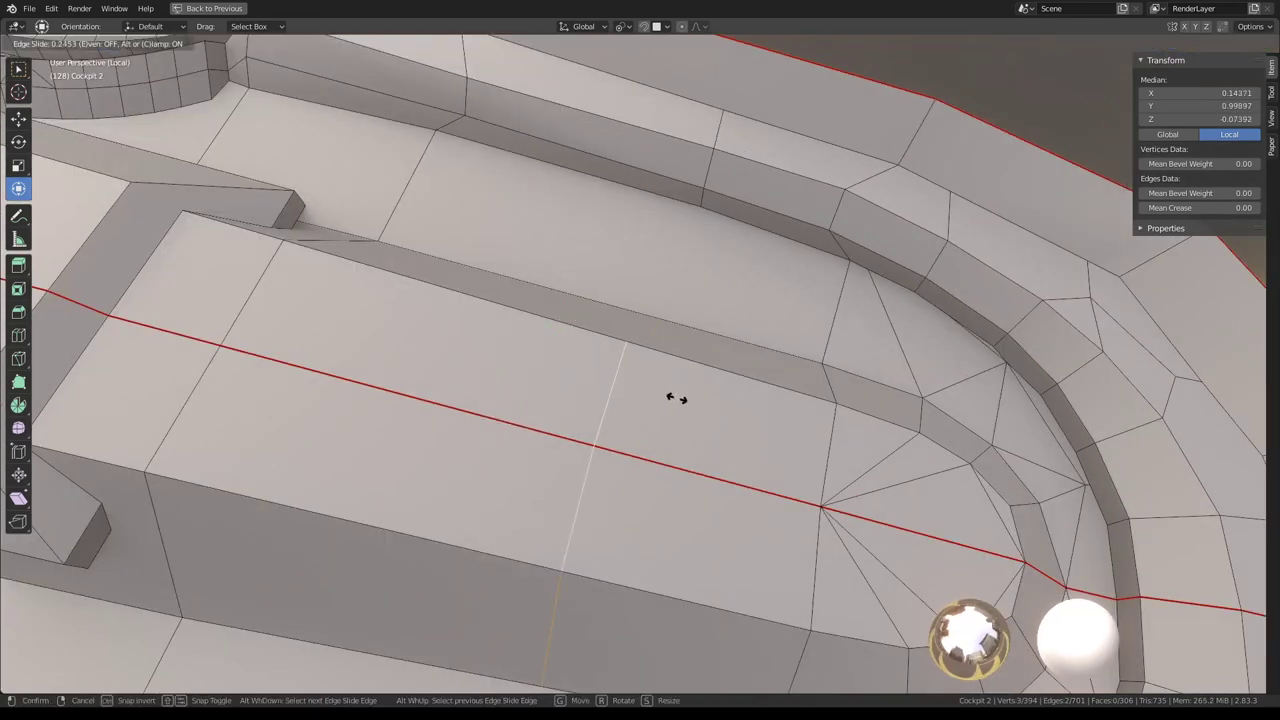
pyautogui.click(705, 402)
# Knife-cut a new edge from the floor across to the curved rim
pyautogui.press('k')
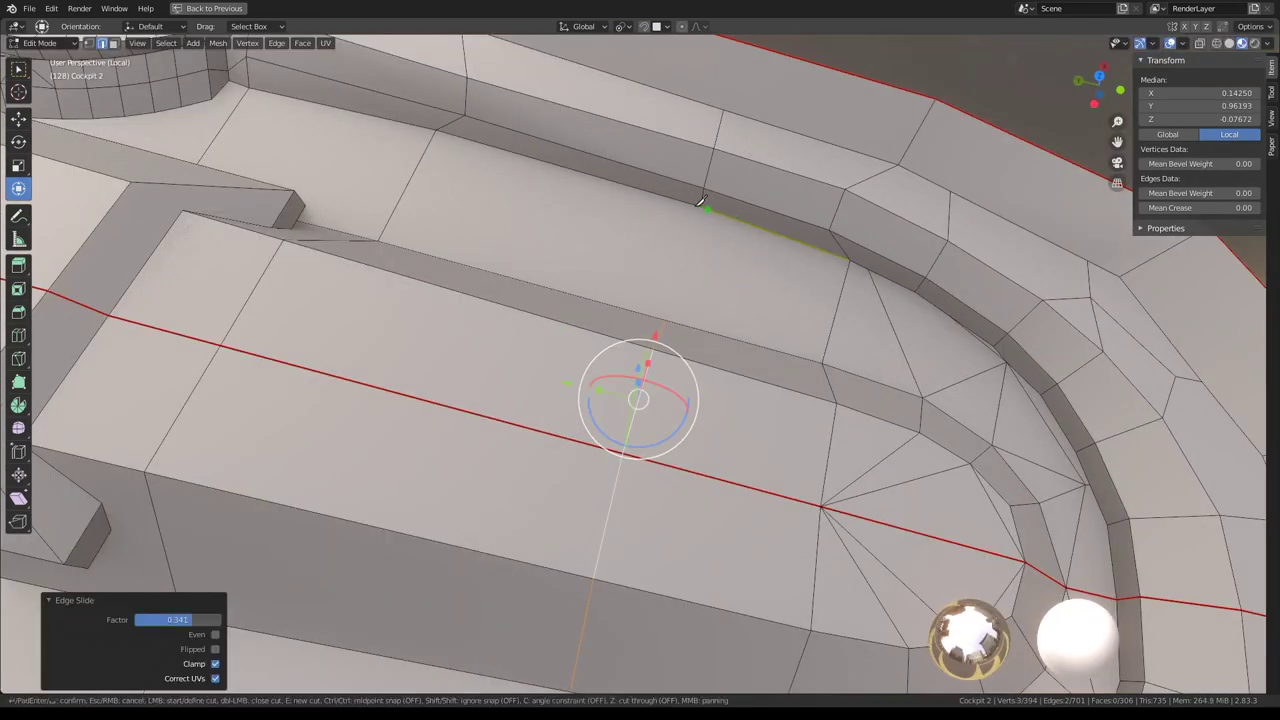
pyautogui.click(666, 318)
pyautogui.press('Return')
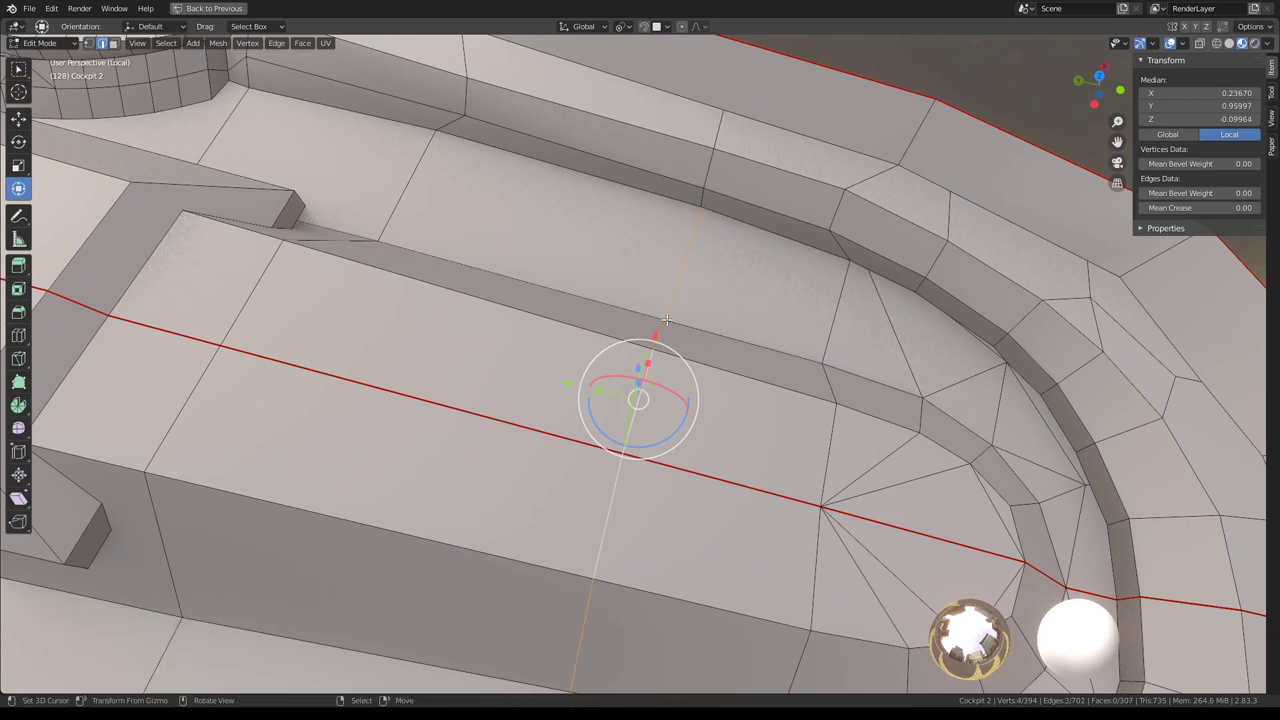
pyautogui.moveTo(958, 257); pyautogui.dragTo(570, 330, button='middle')
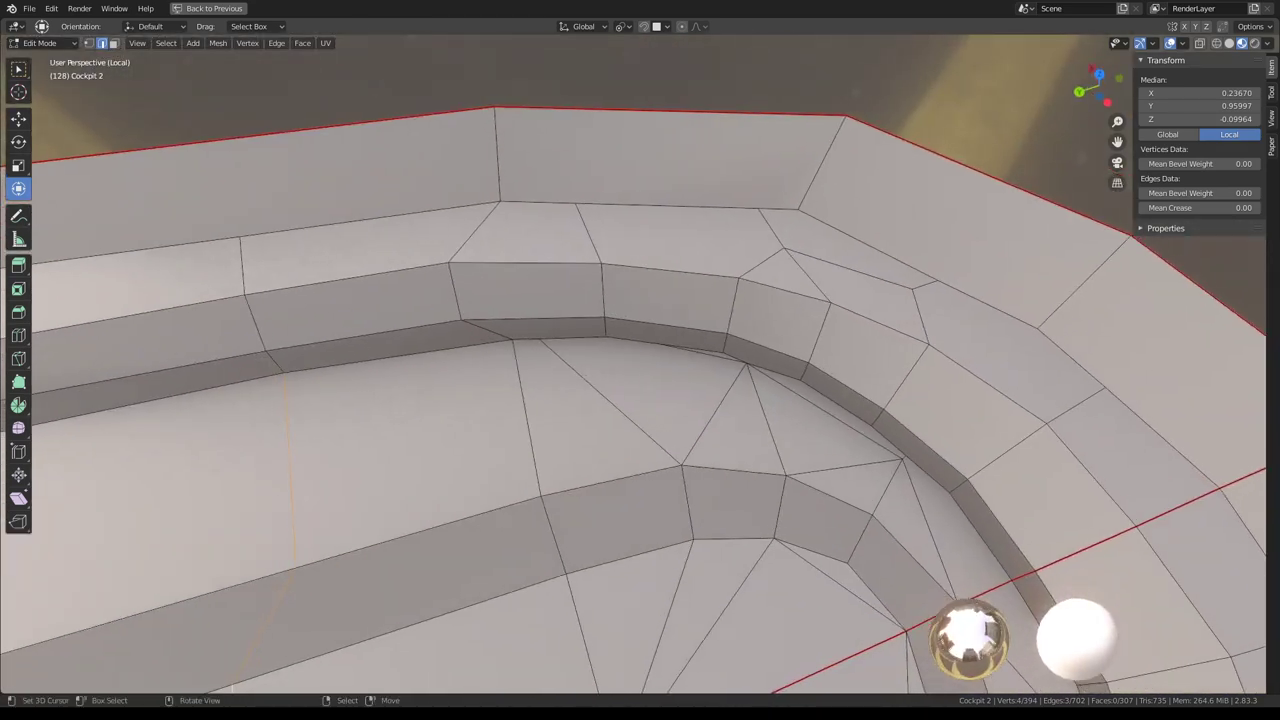
# In vertex mode, slide a curved-rim vertex along its edges onto its neighbour
pyautogui.click(88, 43)
pyautogui.click(538, 341)
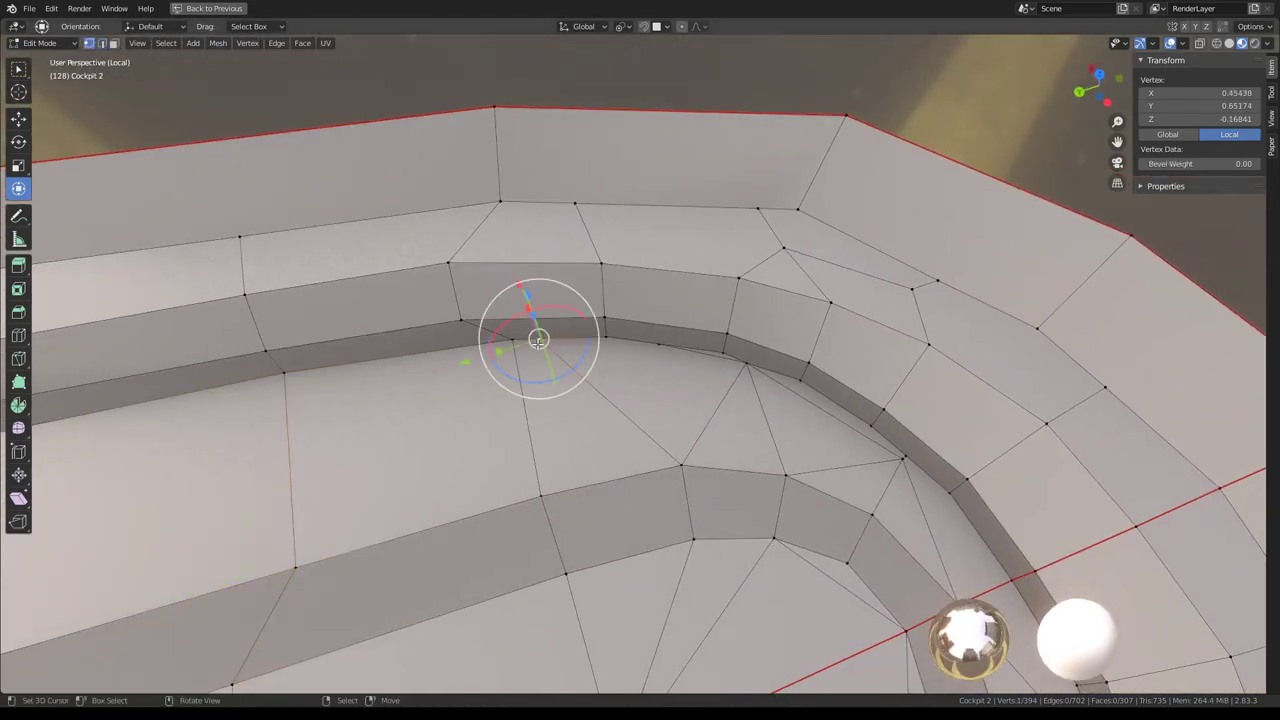
pyautogui.scroll(3, 538, 341)
pyautogui.hotkey('shift', 'v')
pyautogui.click(574, 309)
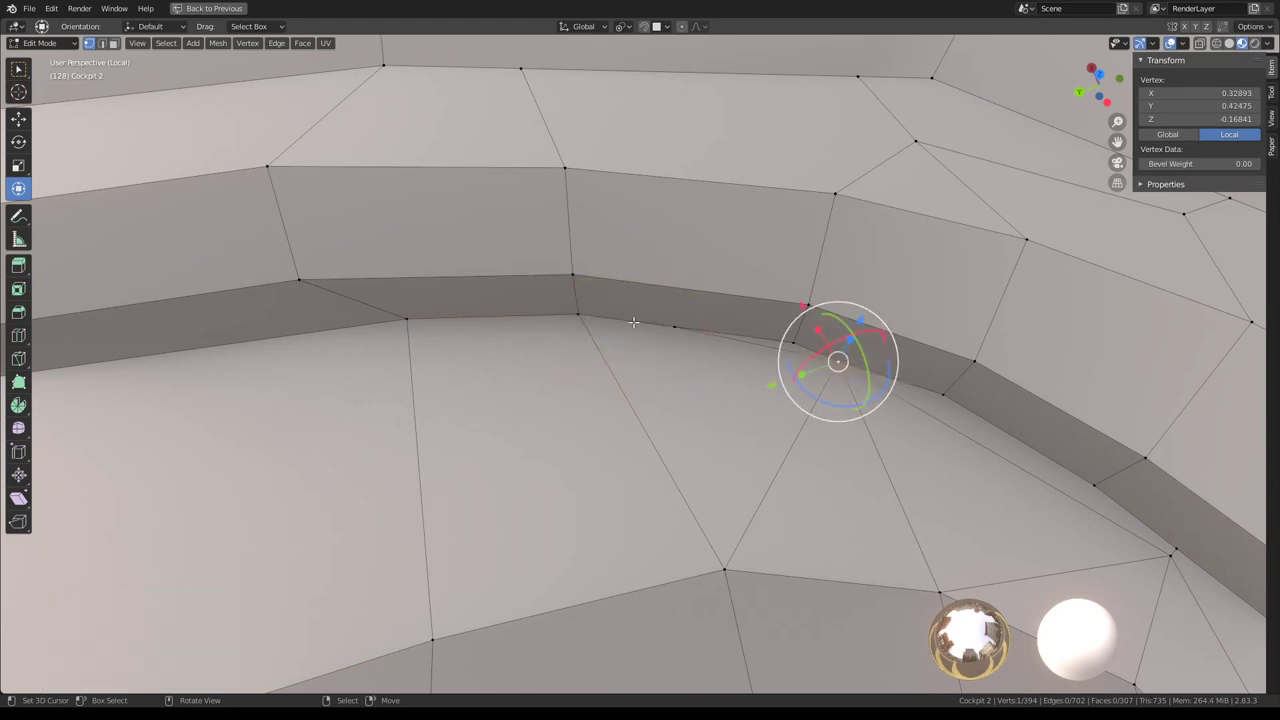
pyautogui.hotkey('shift', 'v')
pyautogui.click(885, 340)
pyautogui.hotkey('shift', 'v')
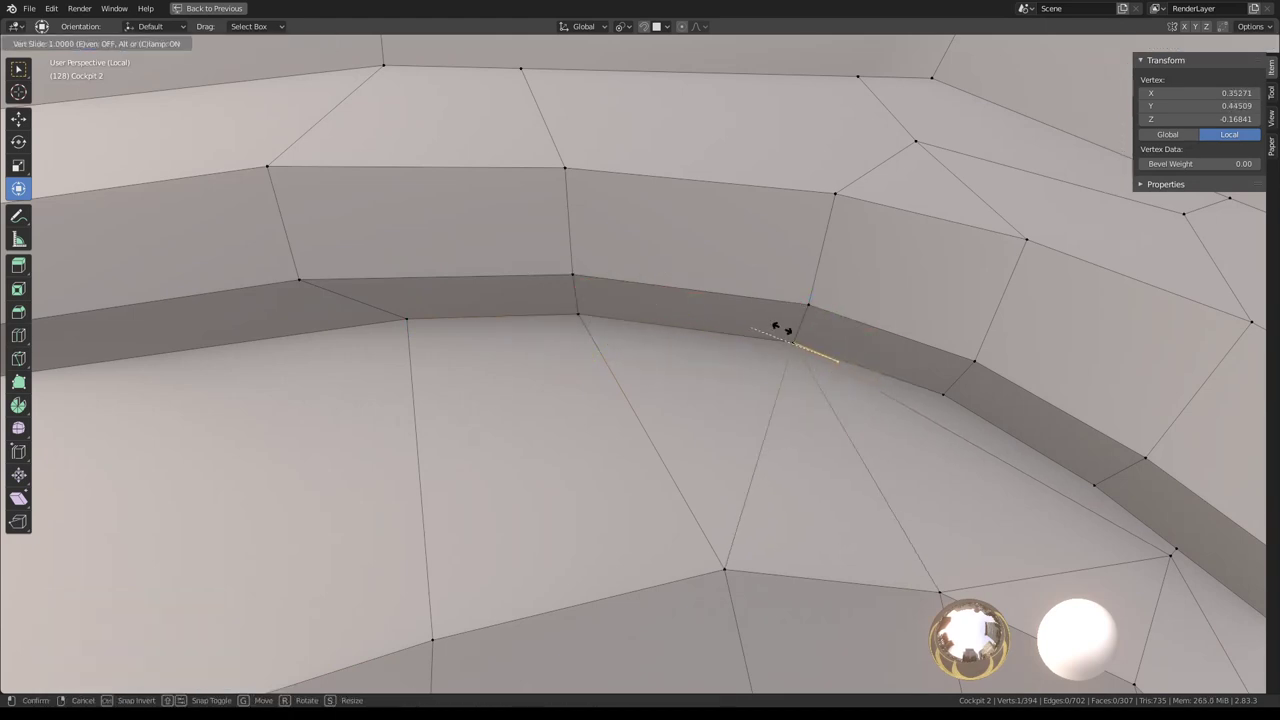
pyautogui.click(785, 330)
pyautogui.moveTo(785, 330); pyautogui.dragTo(734, 291, button='middle')
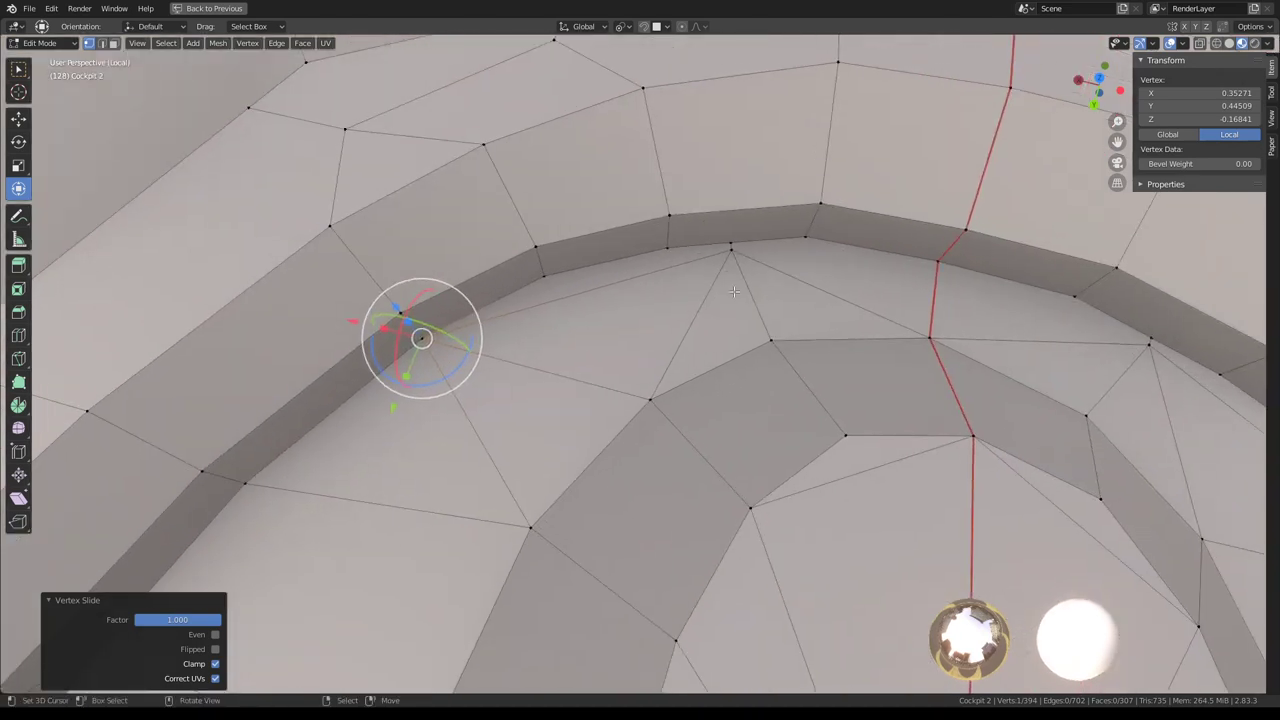
# Vertex-slide two more stray rim vertices onto their neighbours
pyautogui.click(731, 246)
pyautogui.hotkey('shift', 'v')
pyautogui.click(770, 350)
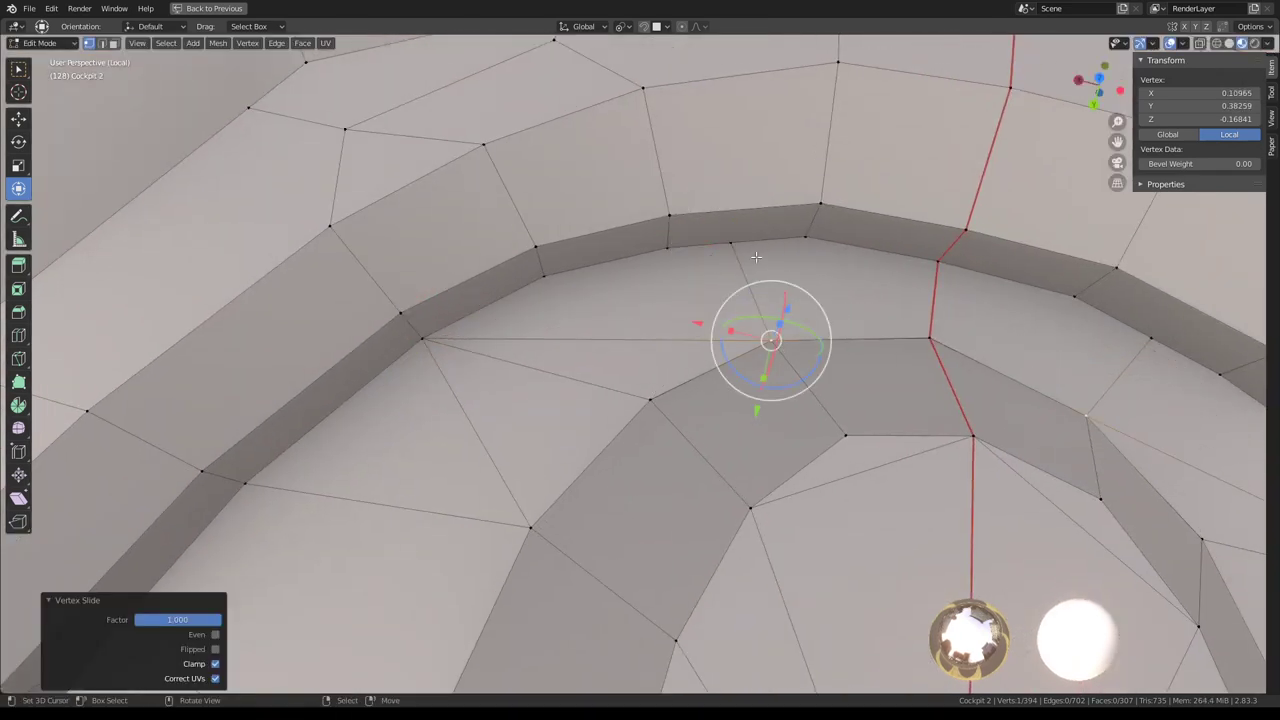
pyautogui.click(731, 244)
pyautogui.hotkey('shift', 'v')
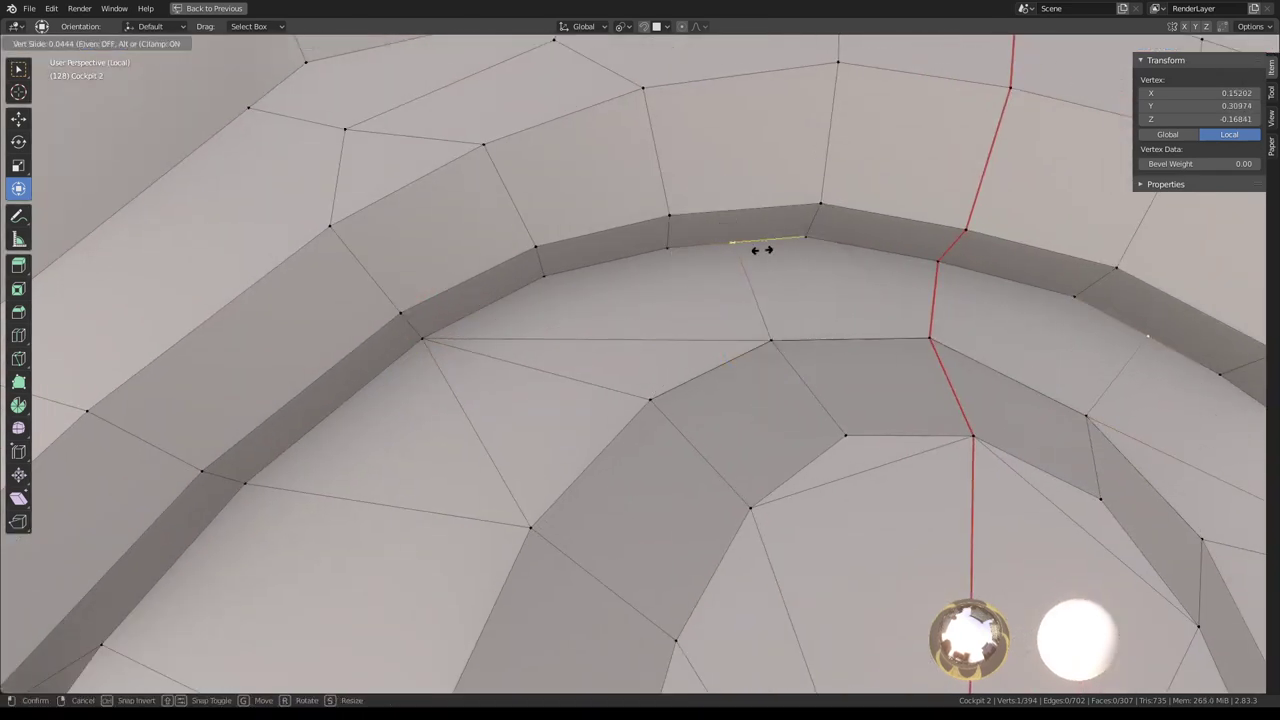
pyautogui.click(931, 248)
pyautogui.moveTo(931, 248); pyautogui.dragTo(755, 288, button='middle')
# Merge by Distance at 0.004 on the whole mesh, removing 5 vertices to leave 389
pyautogui.press('a')
pyautogui.press('q')
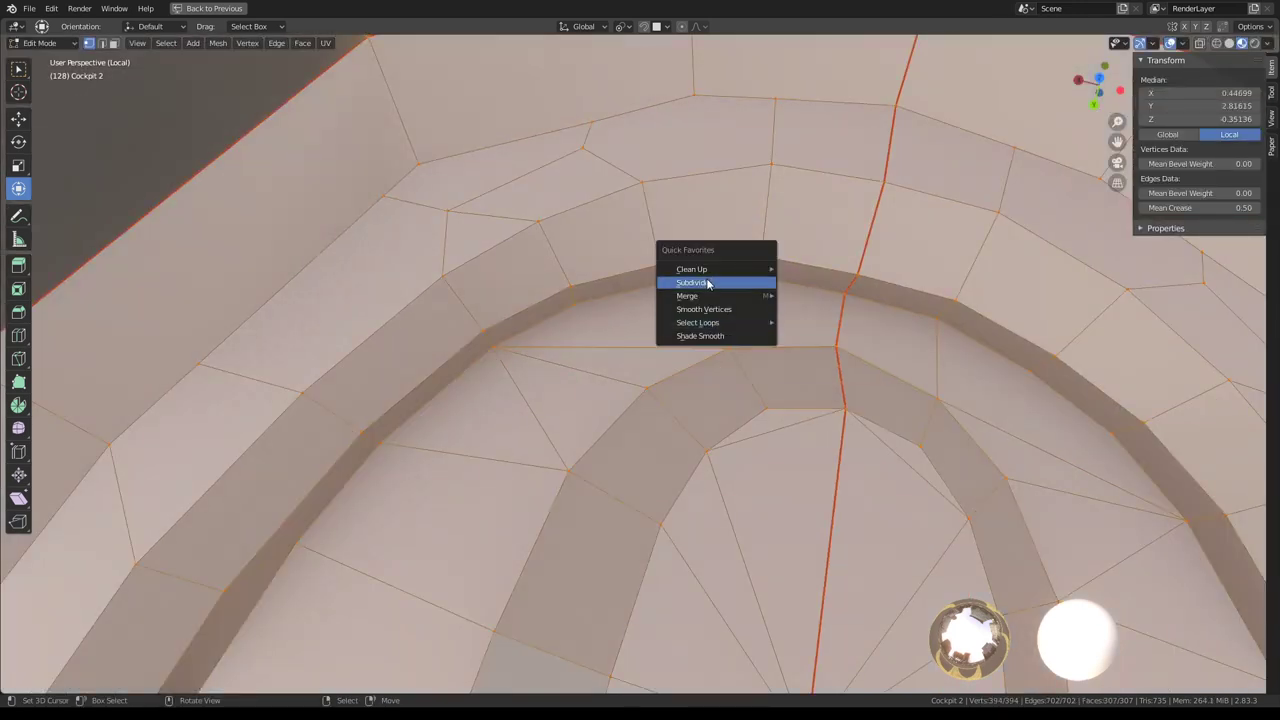
pyautogui.moveTo(692, 269)
pyautogui.click(828, 379)
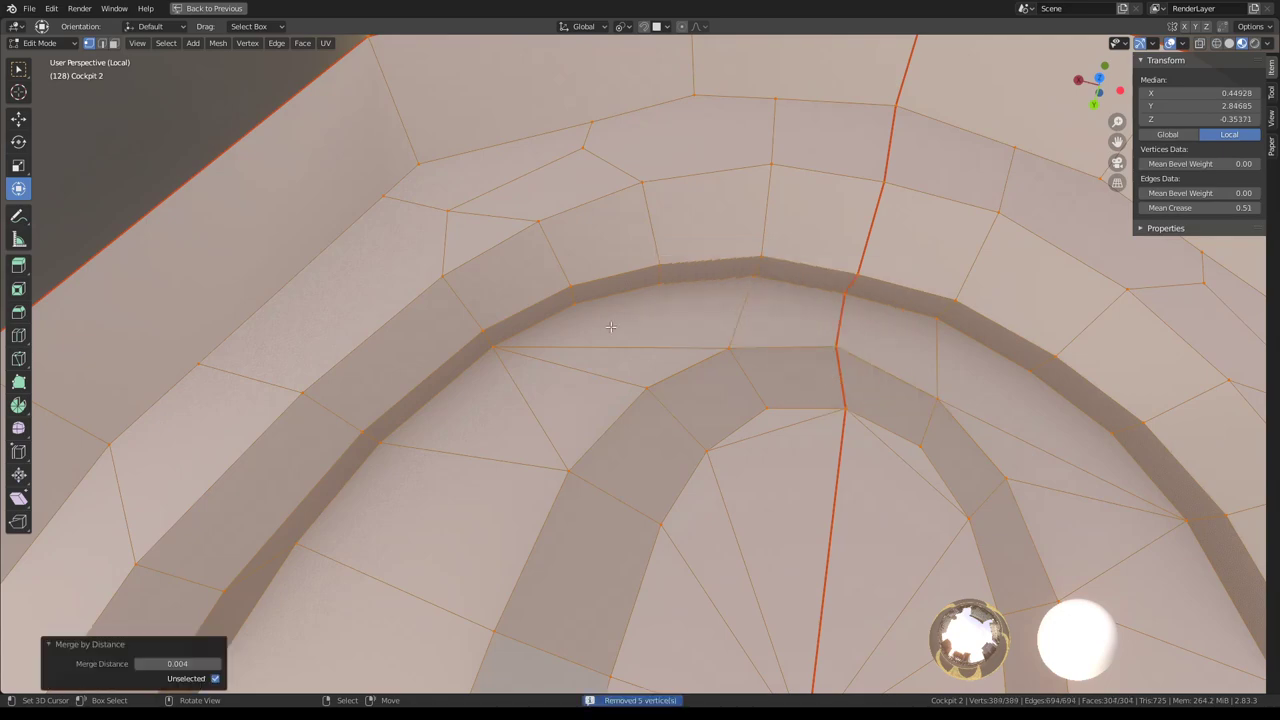
pyautogui.hotkey('alt', 'a')
pyautogui.press('Tab')
pyautogui.moveTo(559, 296); pyautogui.dragTo(462, 332, button='middle')
pyautogui.press('Tab')
# Slide further stray ring-edge vertices onto their neighbouring vertices
pyautogui.click(623, 294)
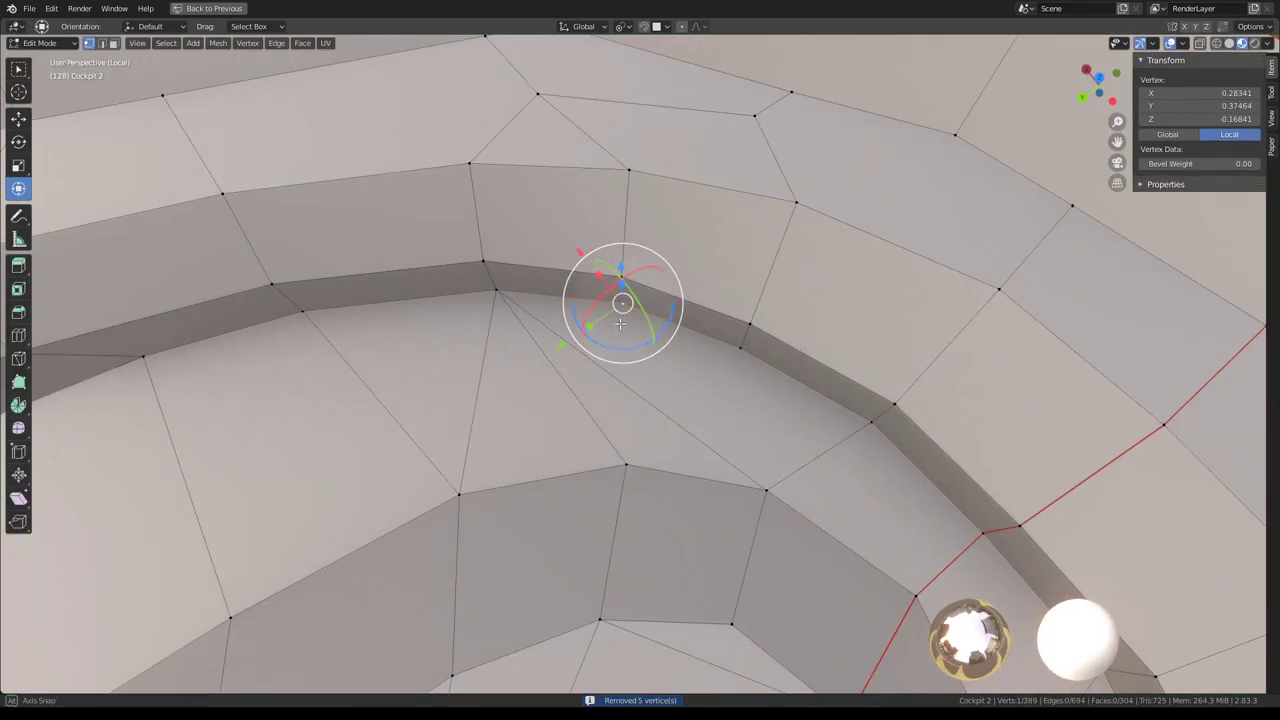
pyautogui.moveTo(623, 294)
pyautogui.mouseDown(button='middle')
pyautogui.moveTo(716, 292)
pyautogui.moveTo(826, 237)
pyautogui.moveTo(859, 115)
pyautogui.moveTo(600, 270)
pyautogui.mouseUp(button='middle')
pyautogui.click(569, 276)
pyautogui.hotkey('shift', 'v')
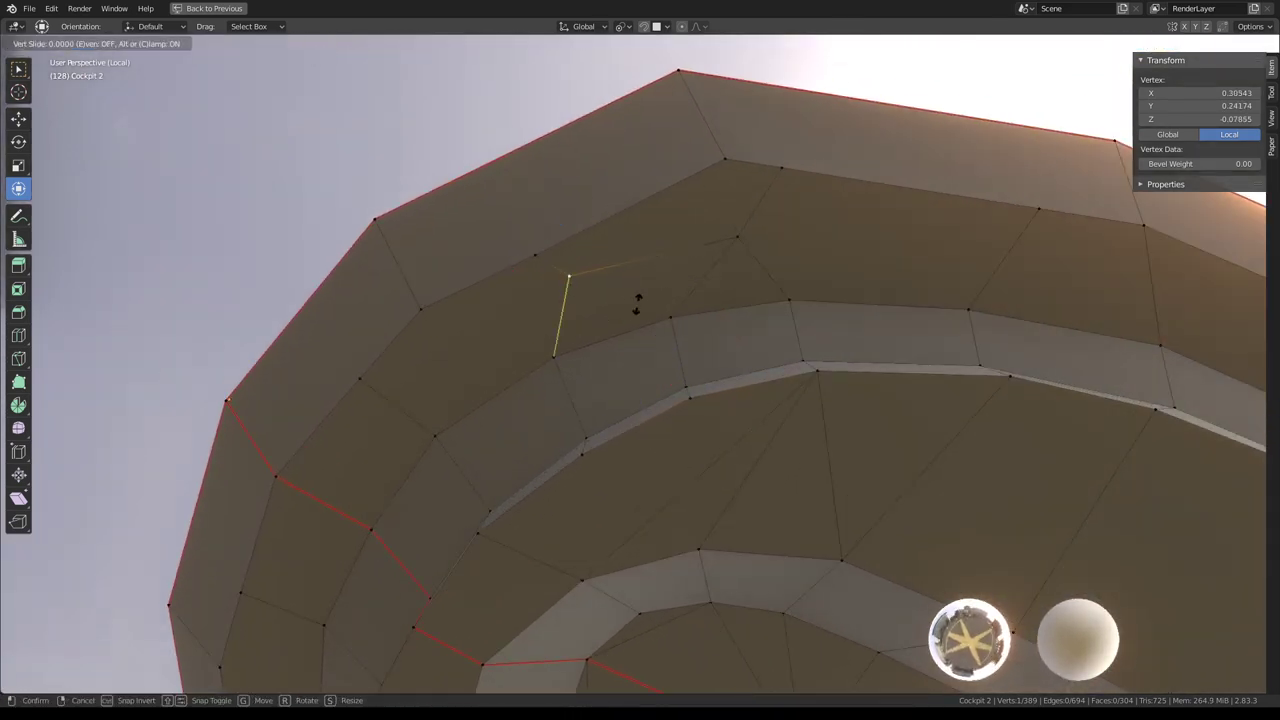
pyautogui.click(590, 272)
pyautogui.click(781, 167)
pyautogui.hotkey('shift', 'v')
# Vertex-slide the next stray vertex and run Merge by Distance across the mesh
pyautogui.click(765, 165)
pyautogui.click(737, 236)
pyautogui.hotkey('shift', 'v')
pyautogui.click(800, 225)
pyautogui.press('a')
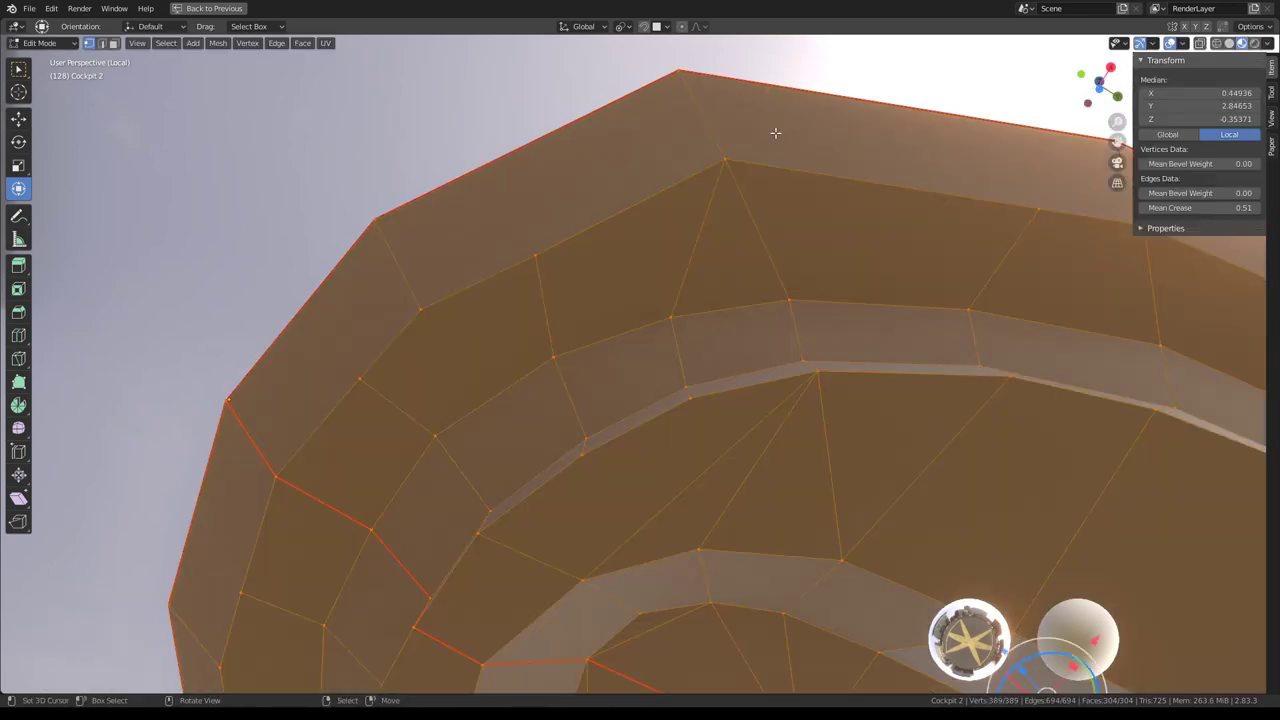
pyautogui.press('Tab')
pyautogui.press('Tab')
pyautogui.press('q')
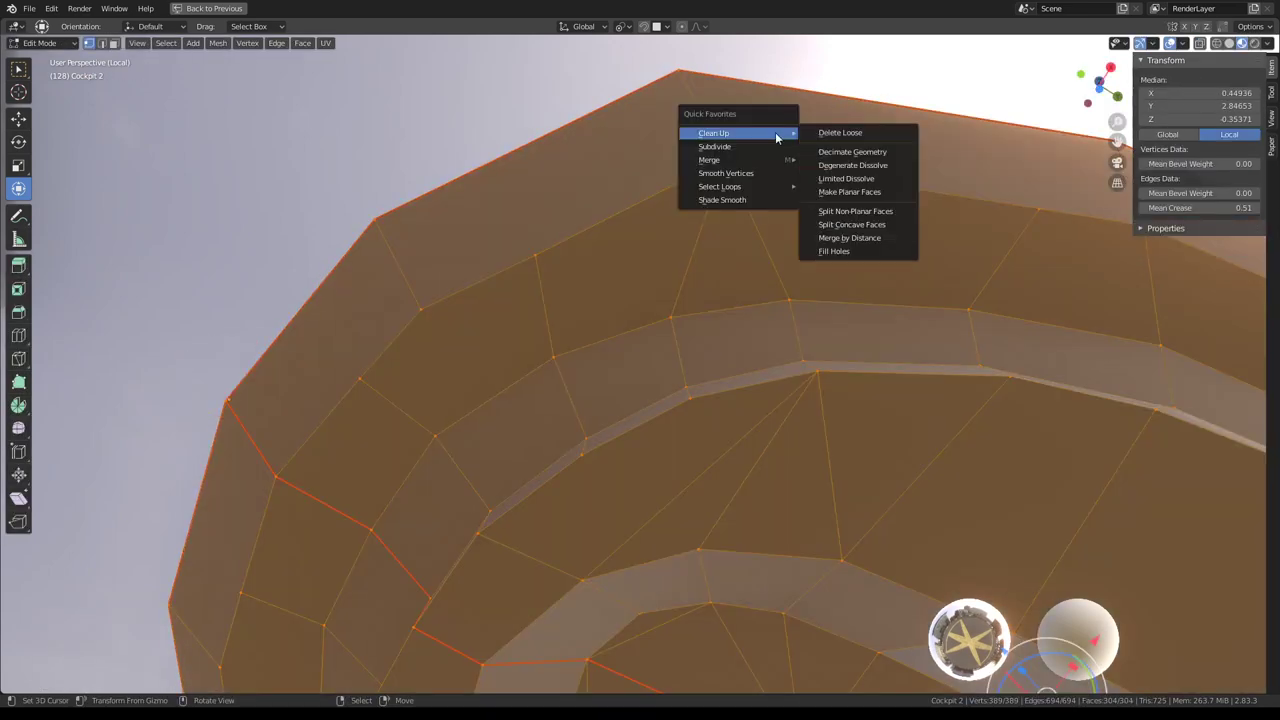
pyautogui.click(857, 208)
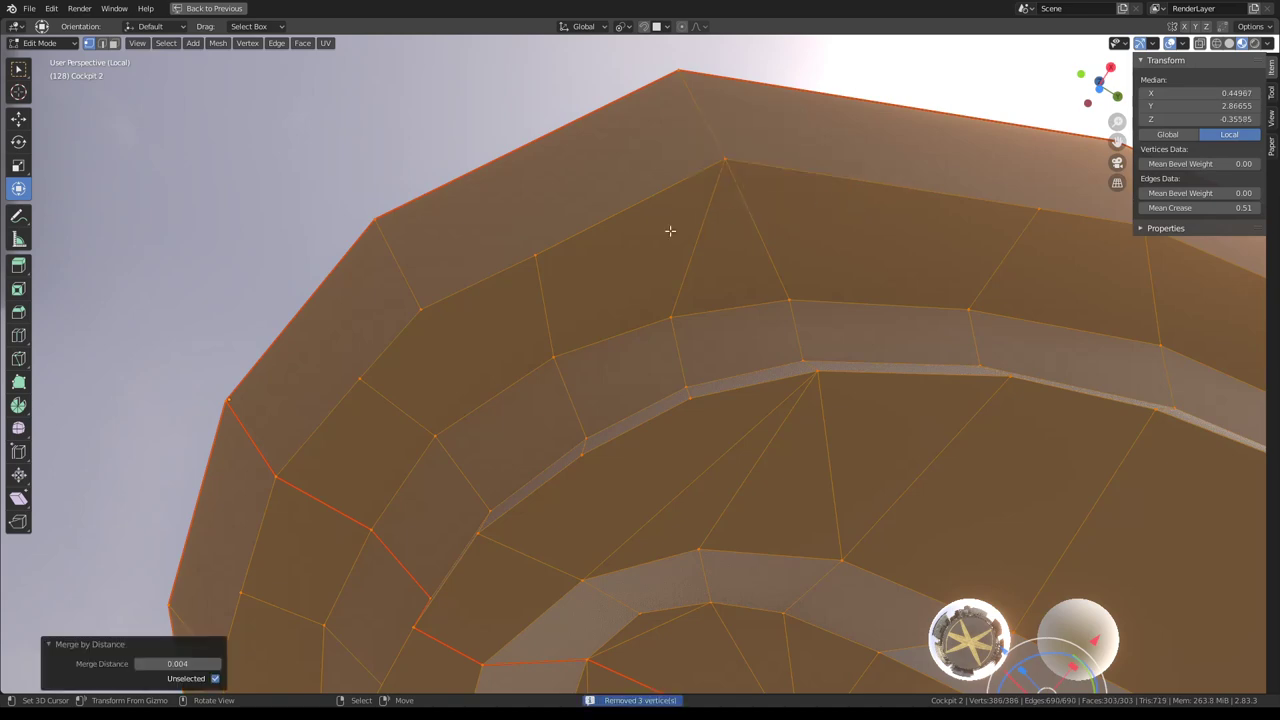
# Slide one more vertex and merge by distance again, reaching 385 vertices, then exit Edit Mode
pyautogui.click(531, 256)
pyautogui.hotkey('shift', 'v')
pyautogui.click(738, 249)
pyautogui.press('a')
pyautogui.press('q')
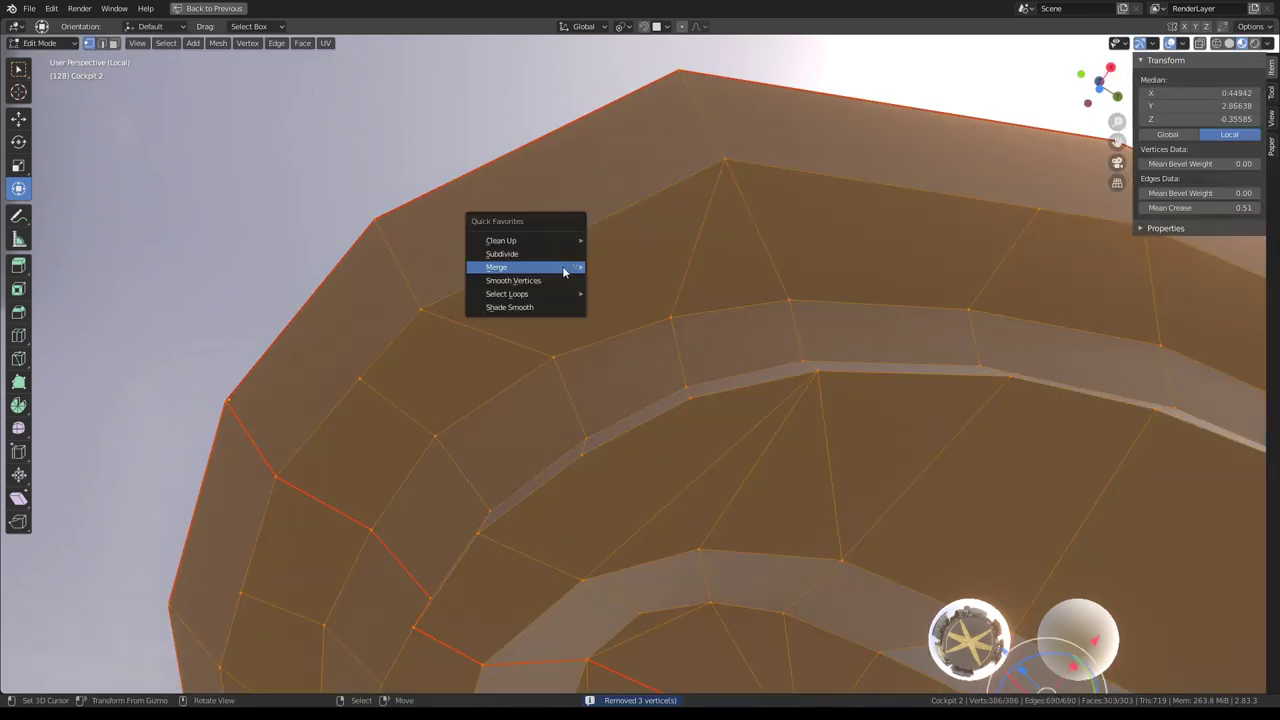
pyautogui.click(655, 316)
pyautogui.press('Tab')
pyautogui.moveTo(651, 289)
pyautogui.mouseDown(button='middle')
pyautogui.moveTo(817, 240)
pyautogui.moveTo(513, 434)
pyautogui.moveTo(746, 360)
pyautogui.moveTo(623, 323)
pyautogui.moveTo(728, 338)
pyautogui.moveTo(697, 346)
pyautogui.moveTo(817, 329)
pyautogui.moveTo(826, 397)
pyautogui.mouseUp(button='middle')
# Re-enter Edit Mode on the cockpit mesh and pick a vertex at the inner channel's tip
pyautogui.scroll(3, 745, 412)
pyautogui.press('Tab')
pyautogui.moveTo(745, 412)
pyautogui.mouseDown(button='middle')
pyautogui.moveTo(650, 465)
pyautogui.moveTo(641, 452)
pyautogui.mouseUp(button='middle')
pyautogui.scroll(2, 641, 452)
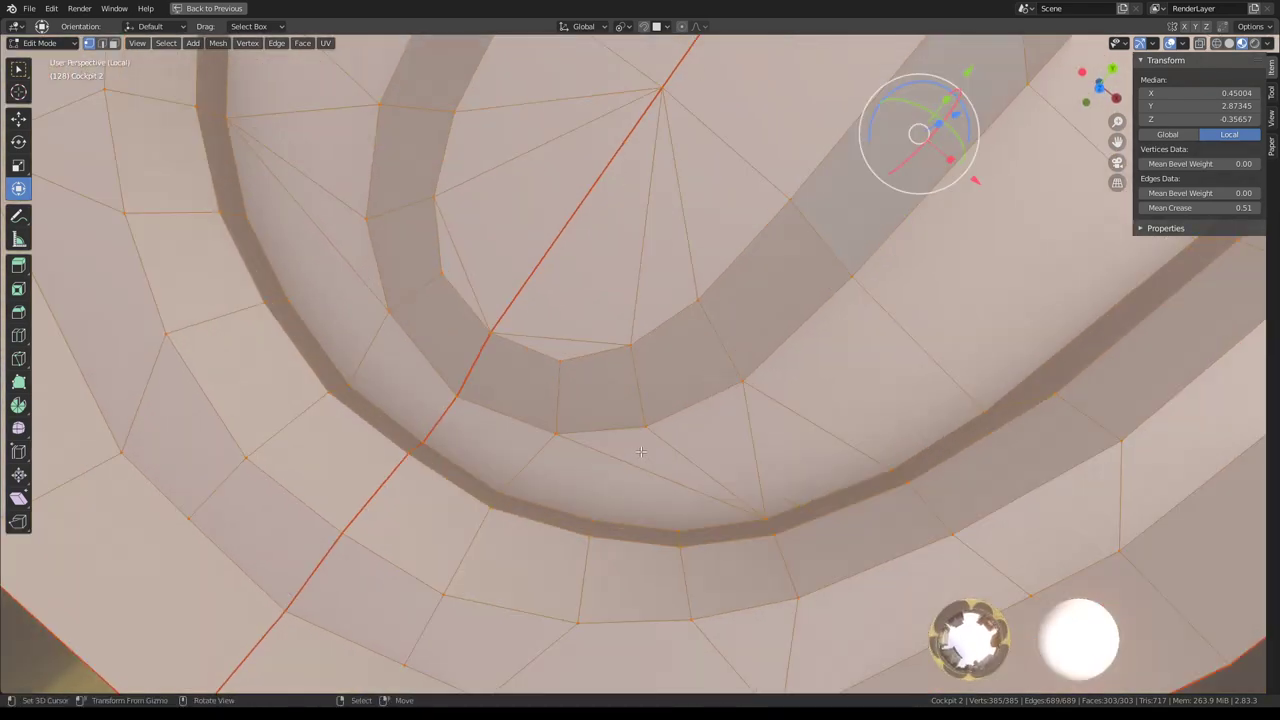
pyautogui.scroll(-2, 643, 447)
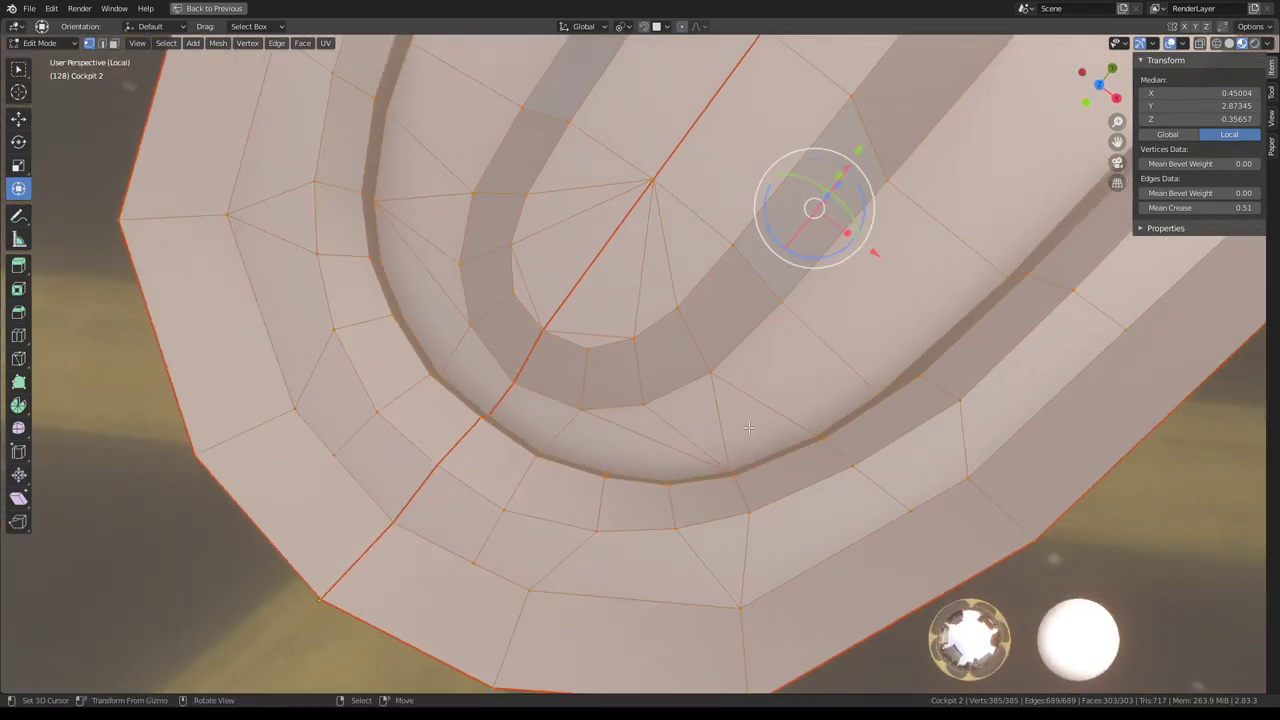
pyautogui.click(622, 343)
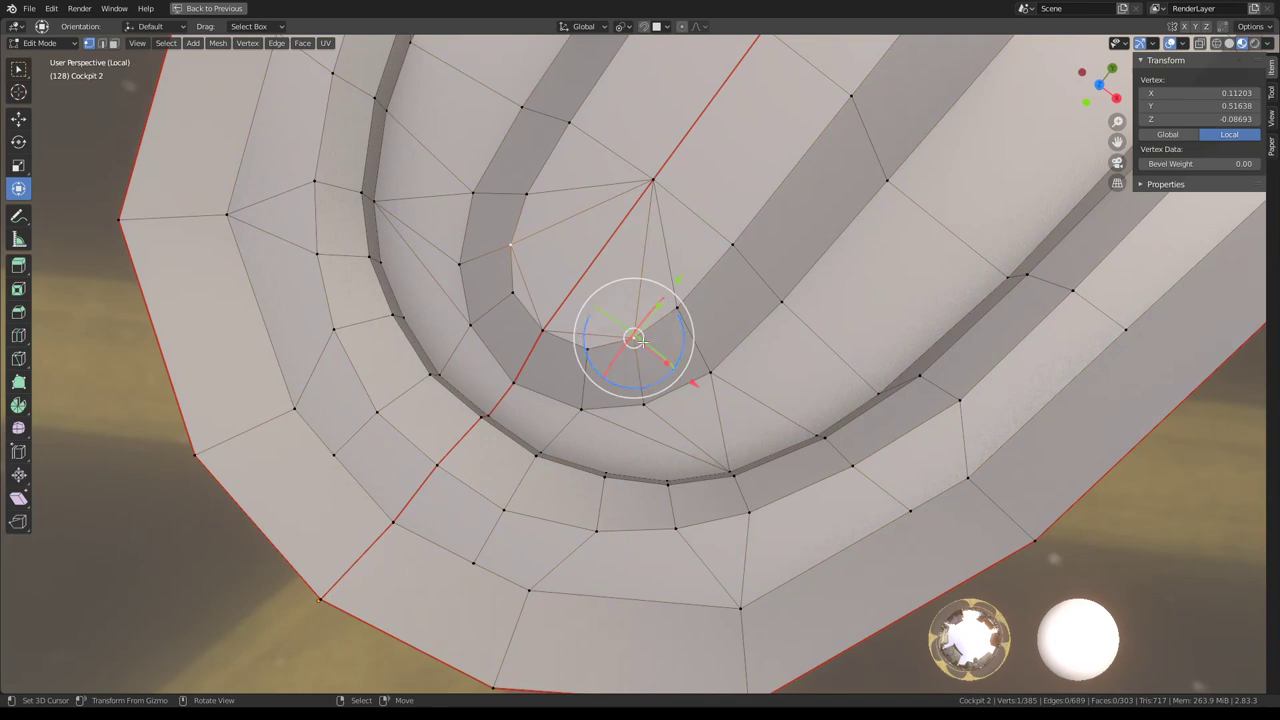
pyautogui.scroll(-3, 461, 233)
pyautogui.moveTo(461, 233)
pyautogui.mouseDown(button='middle')
pyautogui.moveTo(600, 300)
pyautogui.moveTo(290, 70)
pyautogui.mouseUp(button='middle')
pyautogui.scroll(3, 631, 311)
# In face select mode, select the three fan triangles at the channel tip
pyautogui.click(114, 42)
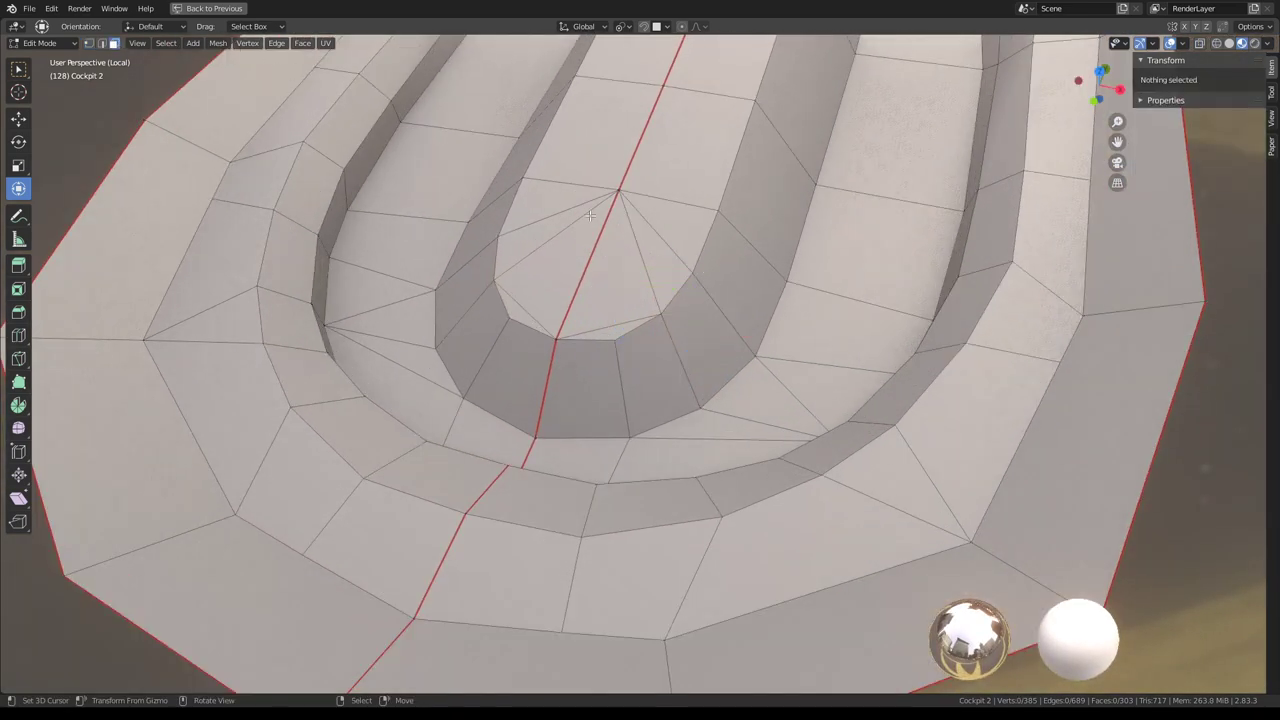
pyautogui.click(636, 323)
pyautogui.keyDown('alt'); pyautogui.click(620, 300); pyautogui.keyUp('alt')
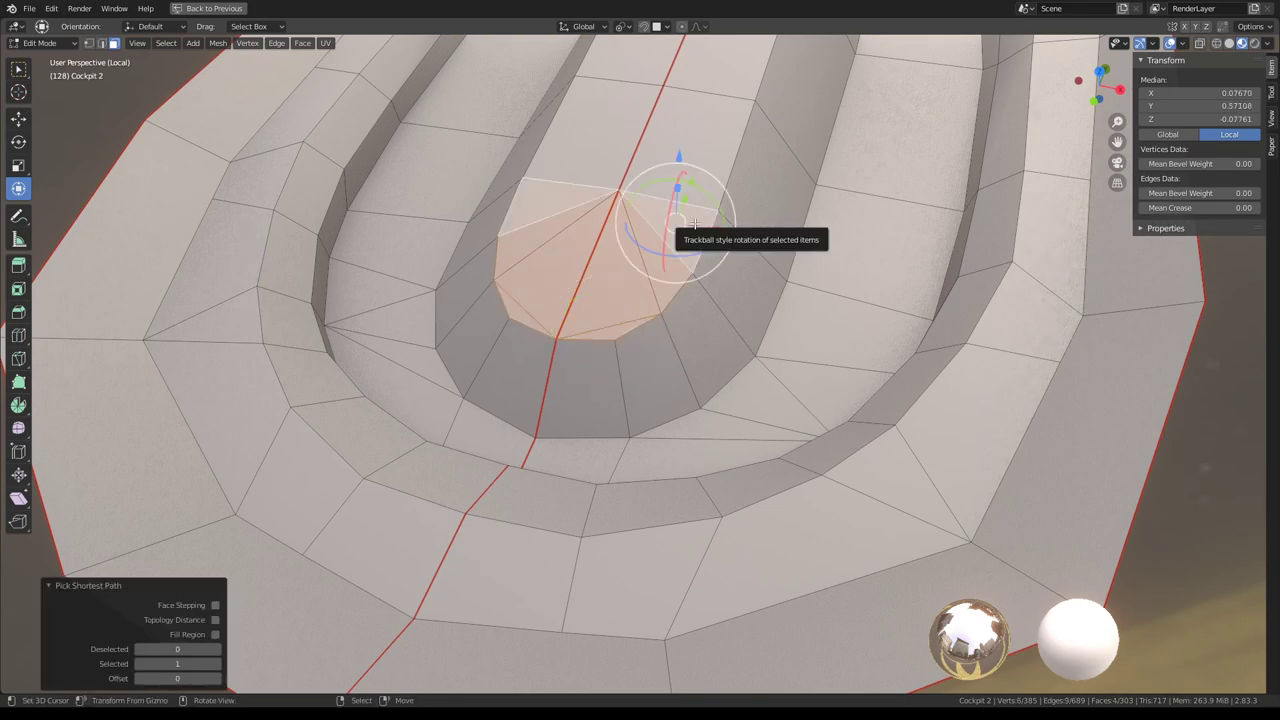
pyautogui.keyDown('shift'); pyautogui.click(630, 278); pyautogui.keyUp('shift')
# Select a face on the rounded end's inner arc and view it from the top
pyautogui.moveTo(630, 277)
pyautogui.mouseDown(button='middle')
pyautogui.moveTo(746, 351)
pyautogui.moveTo(737, 278)
pyautogui.moveTo(672, 291)
pyautogui.moveTo(660, 355)
pyautogui.mouseUp(button='middle')
pyautogui.scroll(5, 731, 340)
pyautogui.scroll(-5, 737, 278)
pyautogui.scroll(3, 658, 360)
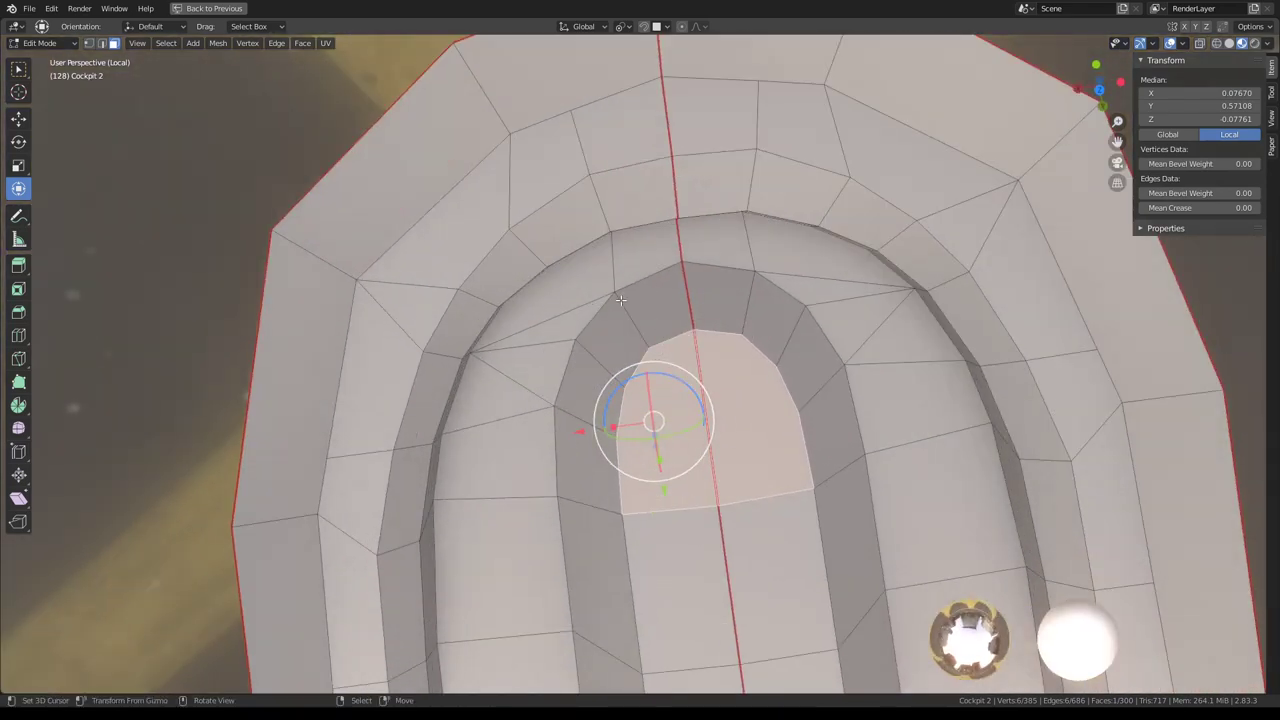
pyautogui.scroll(-4, 619, 297)
pyautogui.moveTo(619, 297)
pyautogui.mouseDown(button='middle')
pyautogui.moveTo(677, 349)
pyautogui.moveTo(646, 320)
pyautogui.moveTo(667, 345)
pyautogui.mouseUp(button='middle')
pyautogui.scroll(3, 677, 349)
pyautogui.click(646, 320)
pyautogui.click(667, 345)
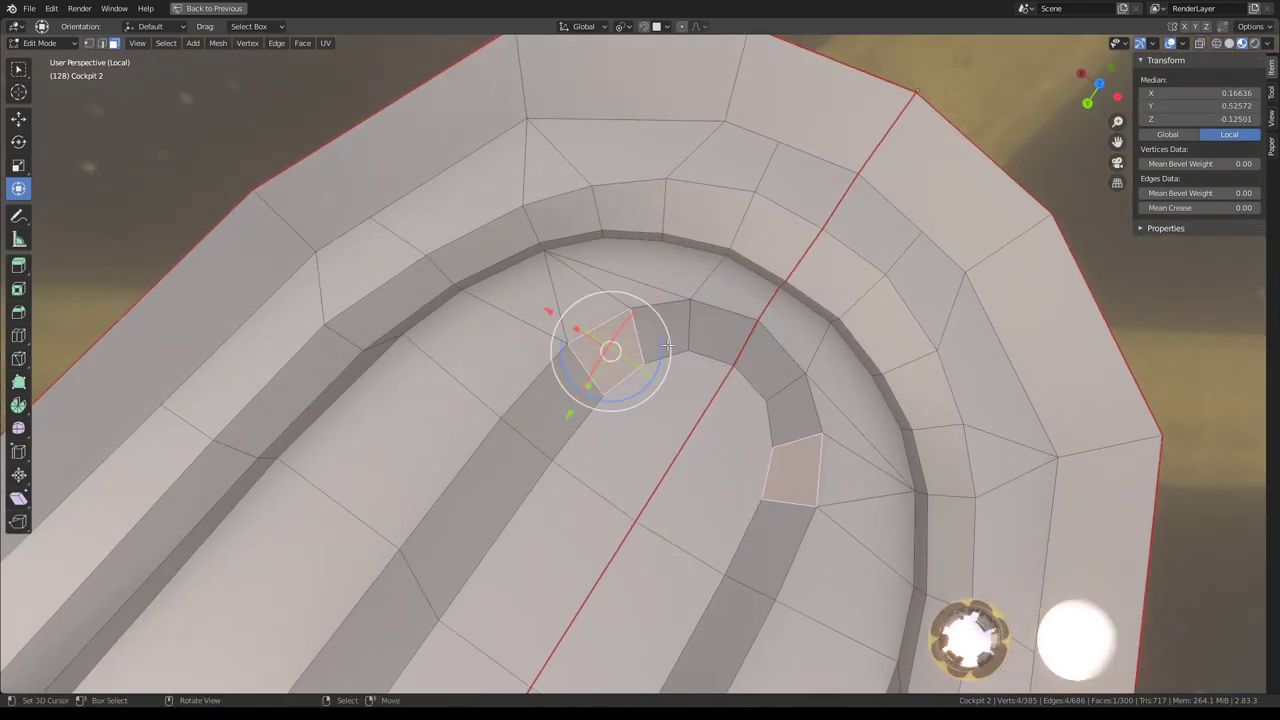
pyautogui.press('KP_7')
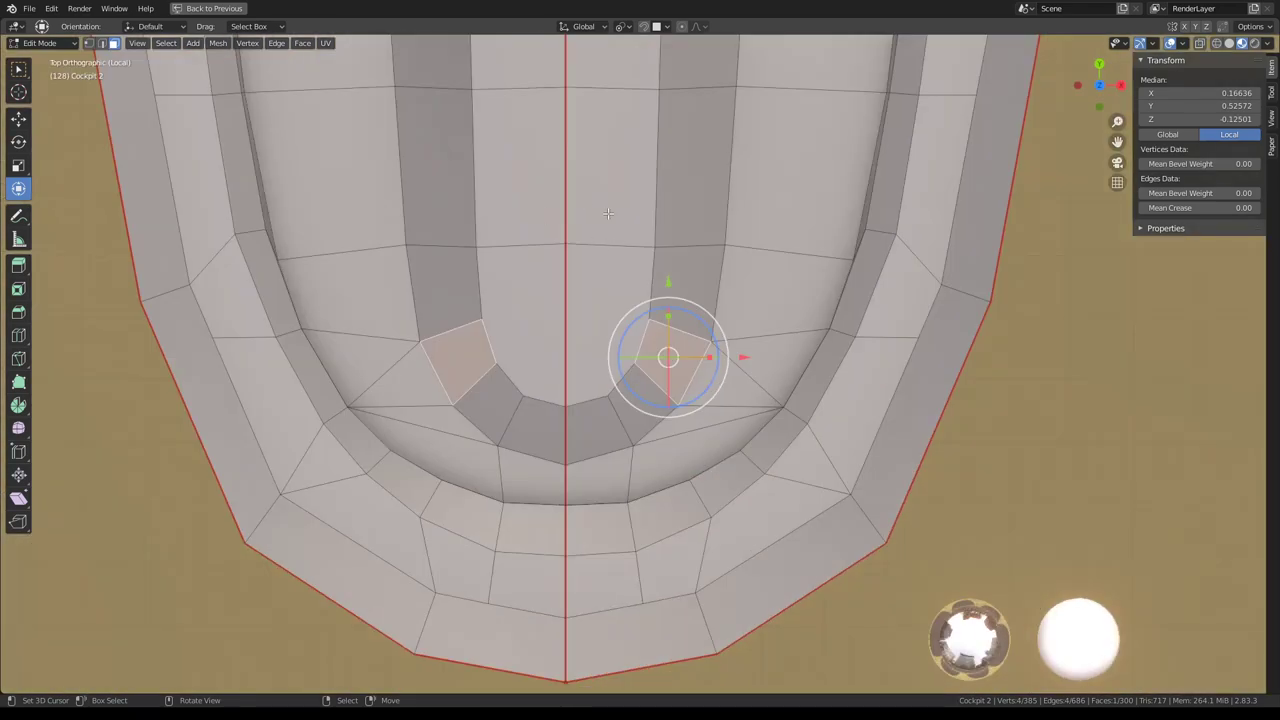
# In vertex mode, nudge a vertex on the channel's curve into a new position
pyautogui.press('1')
pyautogui.click(637, 443)
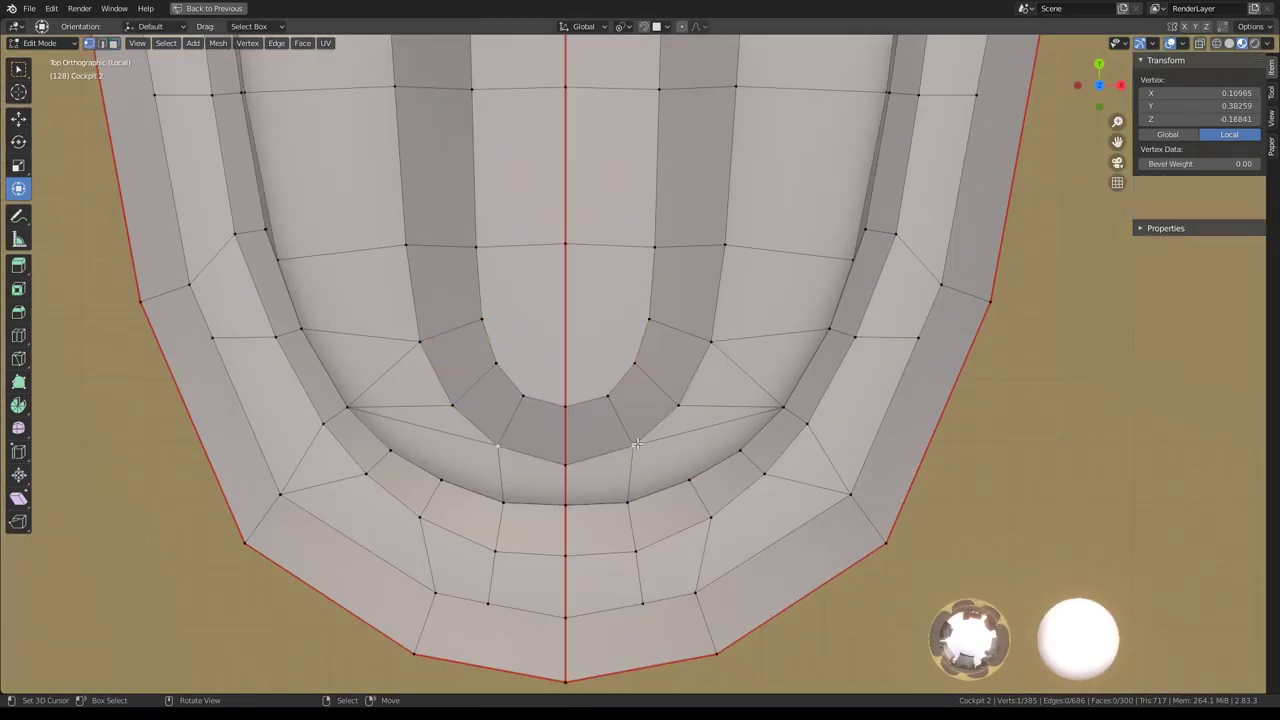
pyautogui.scroll(-1, 637, 443)
pyautogui.scroll(3, 660, 380)
pyautogui.press('g')
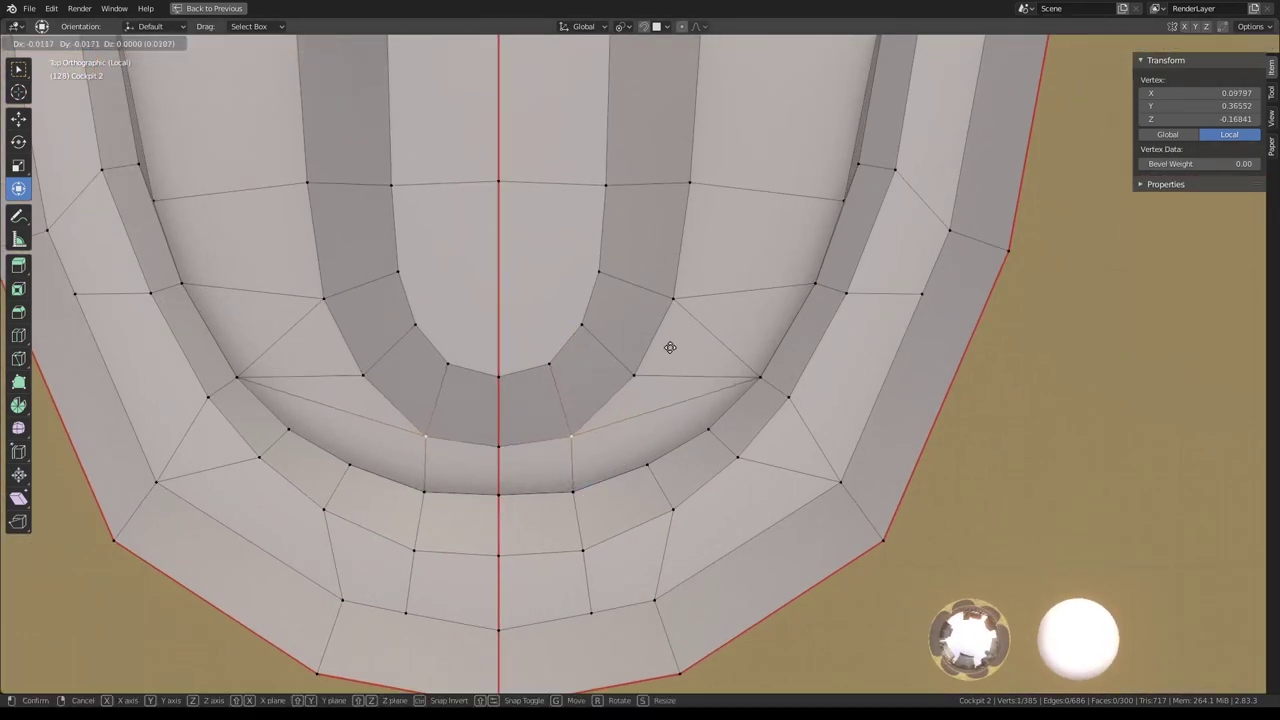
pyautogui.click(669, 347)
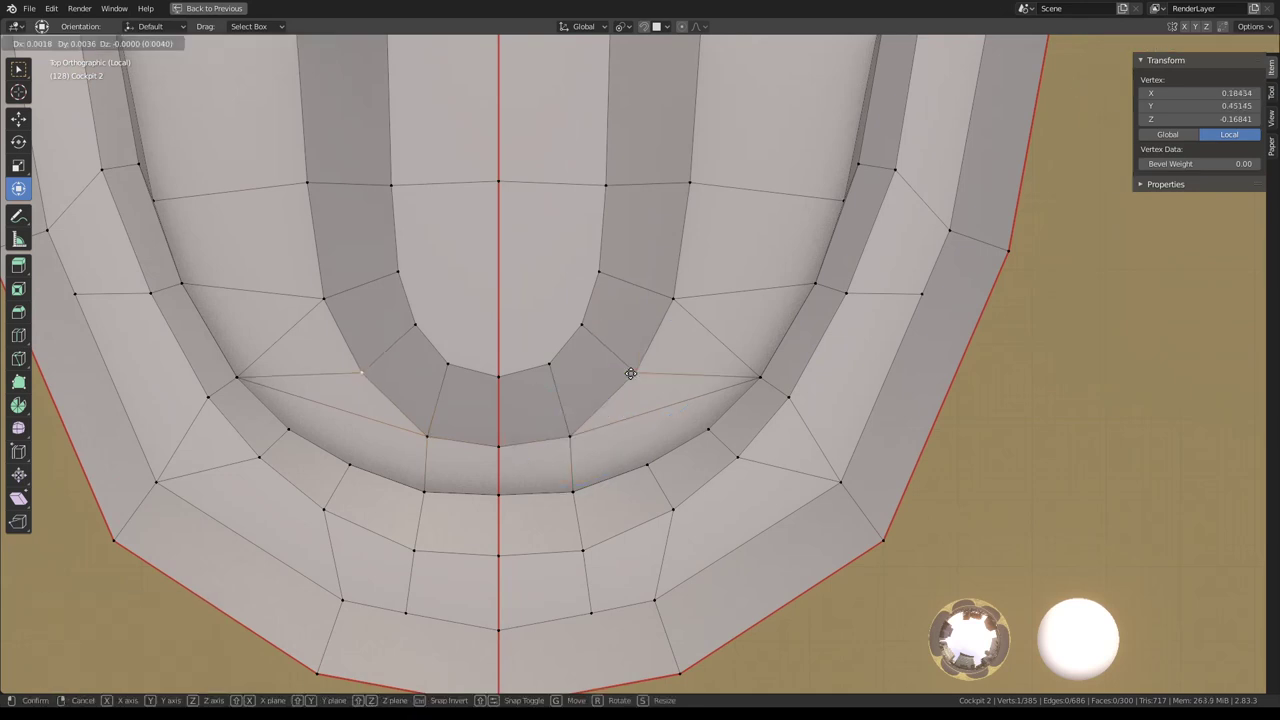
pyautogui.moveTo(570, 432); pyautogui.dragTo(572, 434)
pyautogui.scroll(-3, 571, 434)
pyautogui.scroll(1, 560, 400)
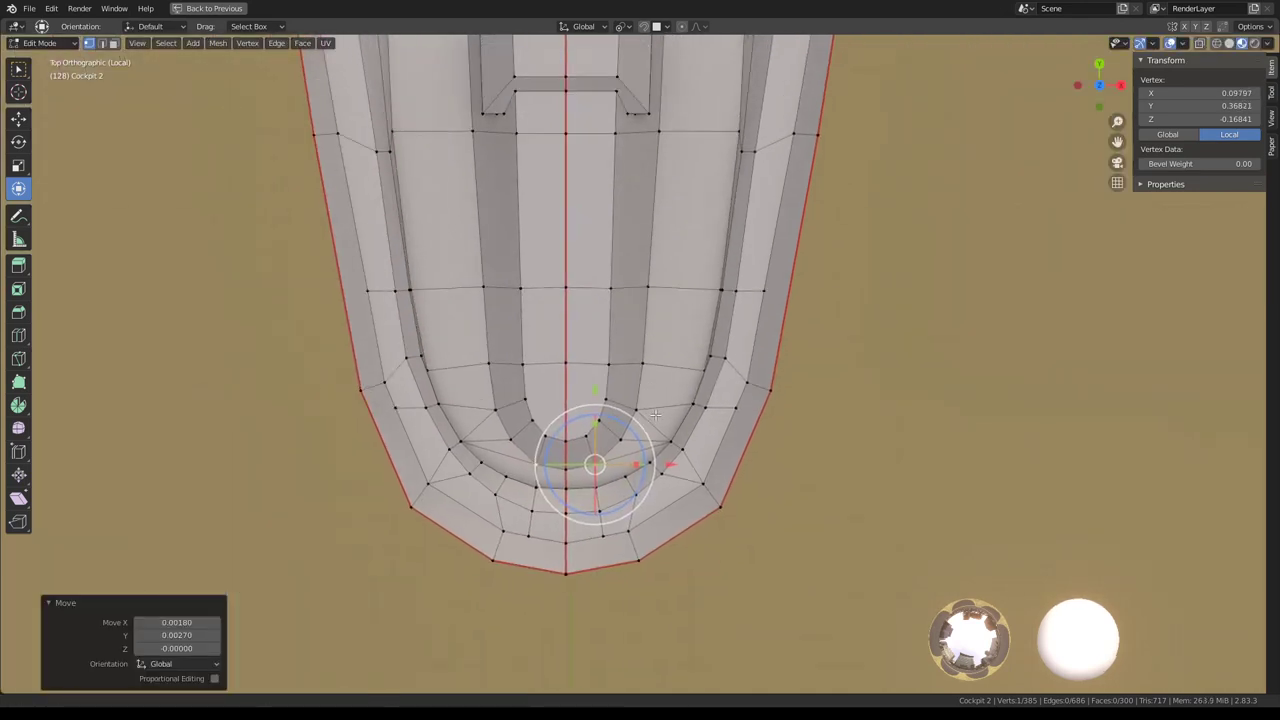
# Cut two knife edges across the channel's rounded end from the centre-line vertex
pyautogui.keyDown('shift'); pyautogui.moveTo(558, 348); pyautogui.dragTo(558, 437, button='middle'); pyautogui.keyUp('shift')
pyautogui.click(562, 443)
pyautogui.scroll(2, 636, 339)
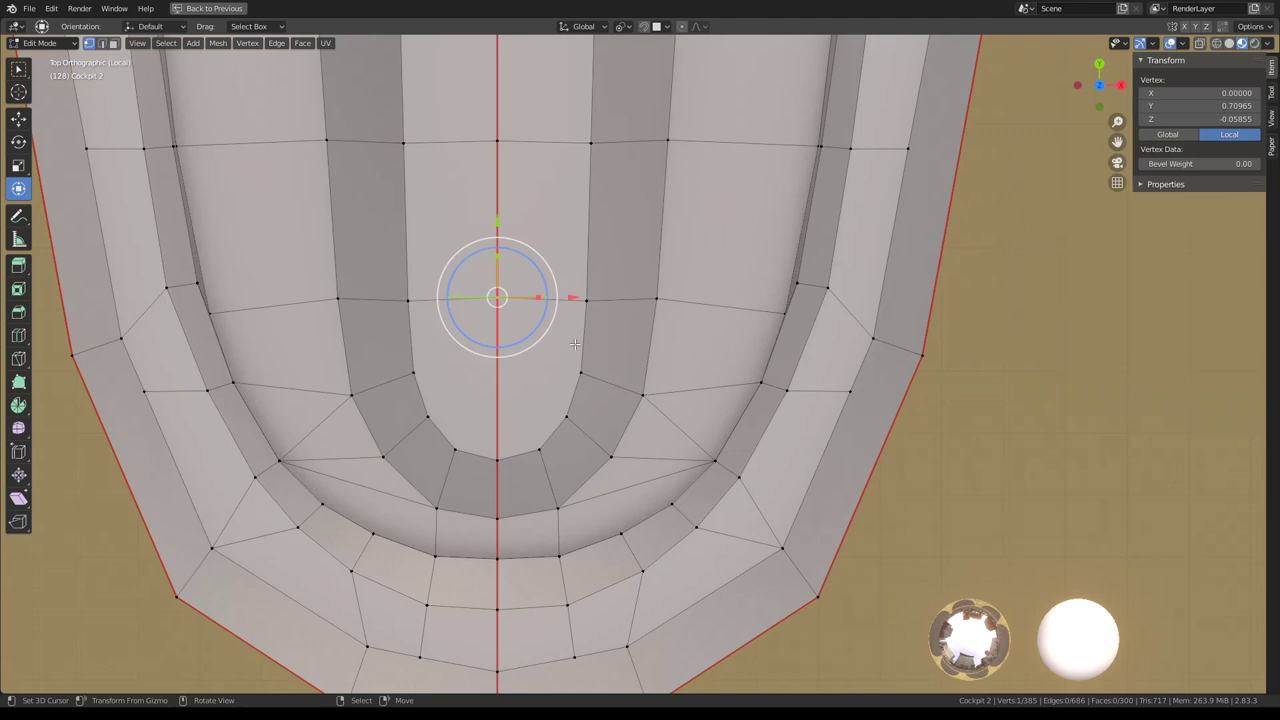
pyautogui.press('k')
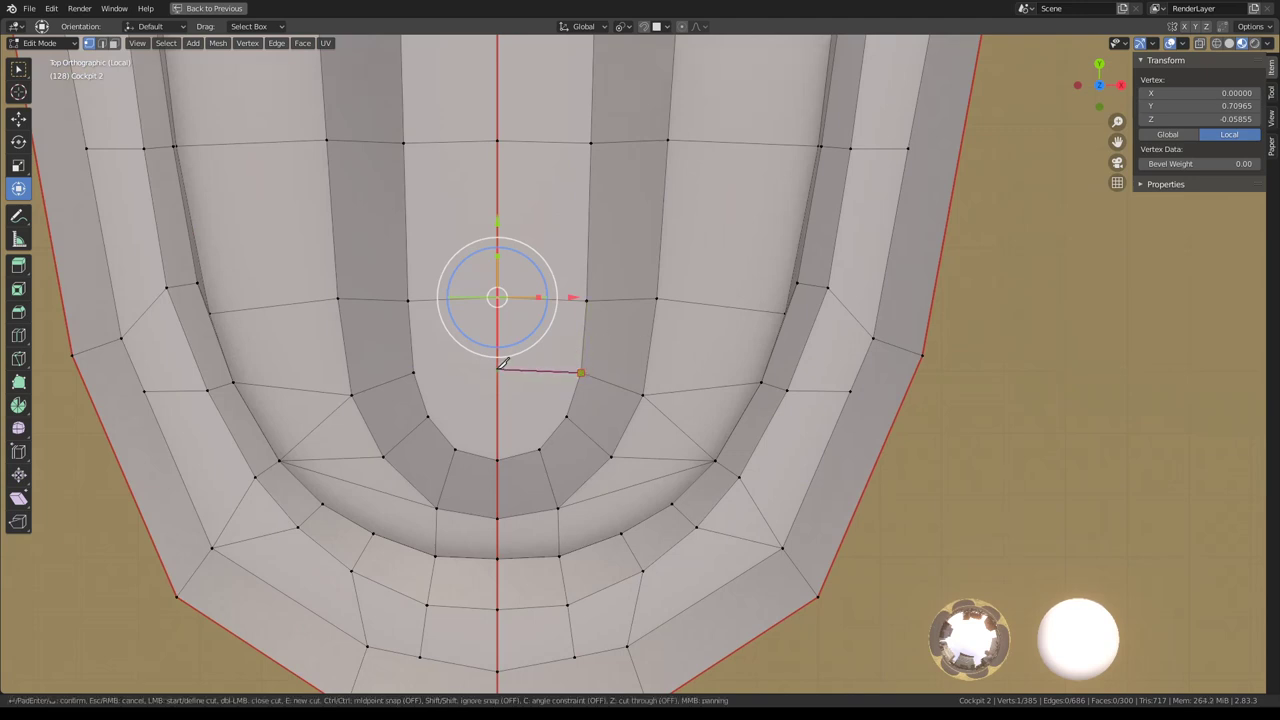
pyautogui.press('Return')
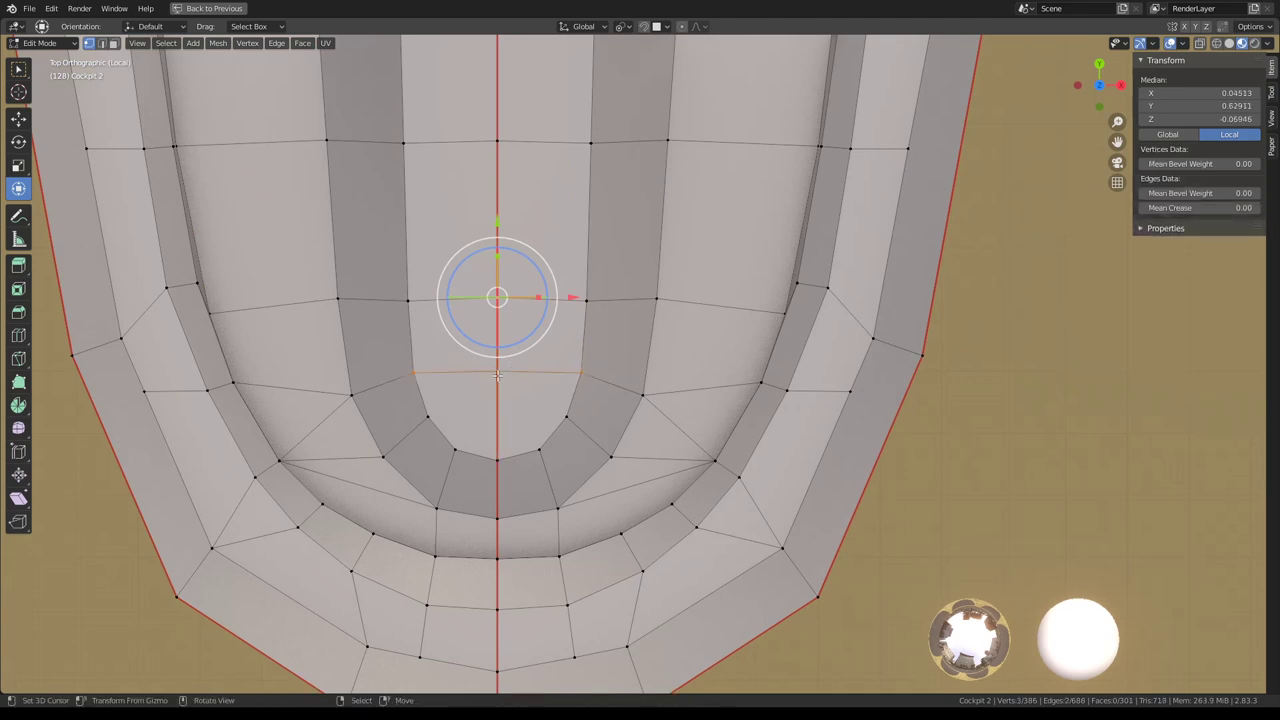
pyautogui.press('k')
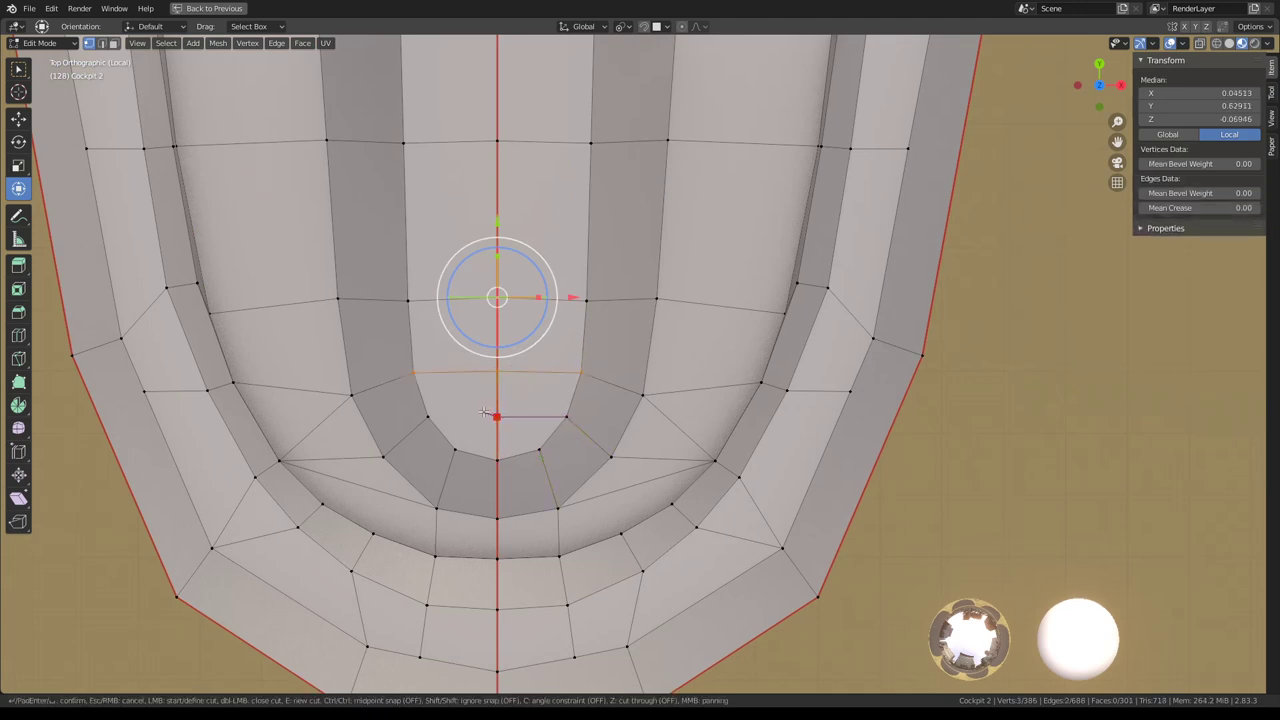
pyautogui.press('Return')
pyautogui.moveTo(484, 413)
pyautogui.mouseDown(button='middle')
pyautogui.moveTo(786, 382)
pyautogui.moveTo(557, 355)
pyautogui.mouseUp(button='middle')
pyautogui.scroll(3, 557, 355)
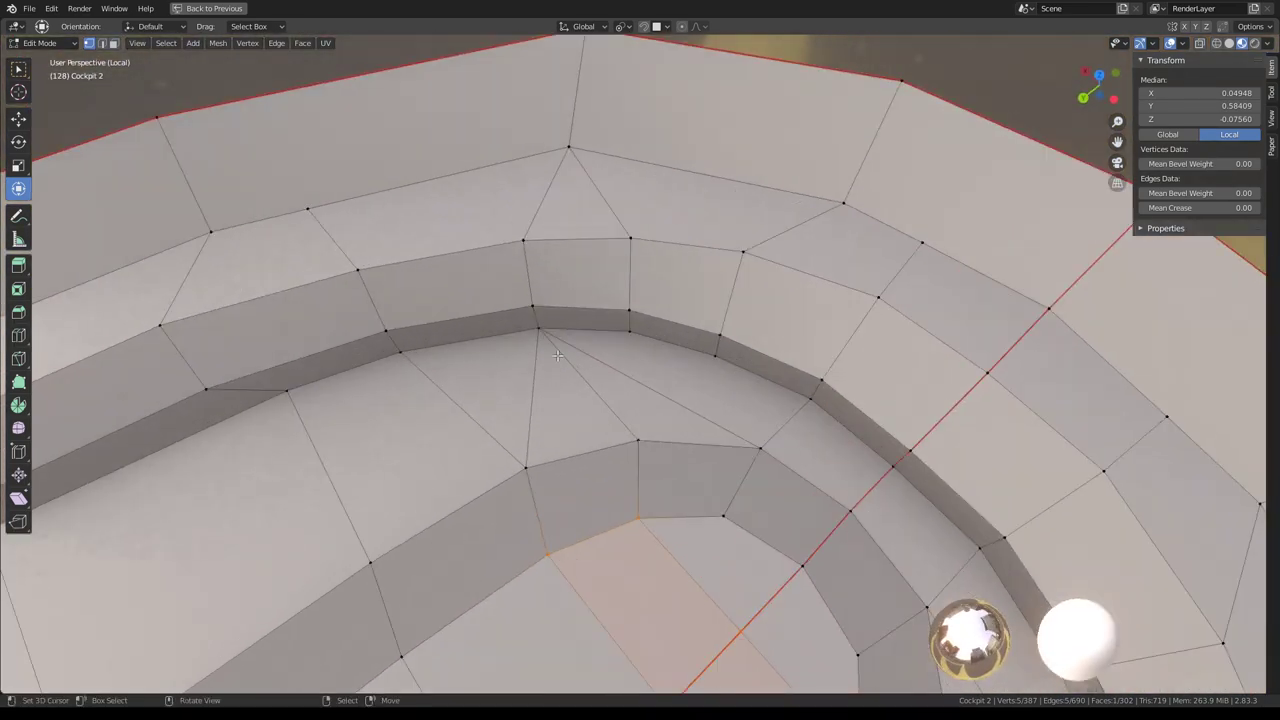
pyautogui.scroll(-2, 557, 355)
pyautogui.scroll(-2, 557, 355)
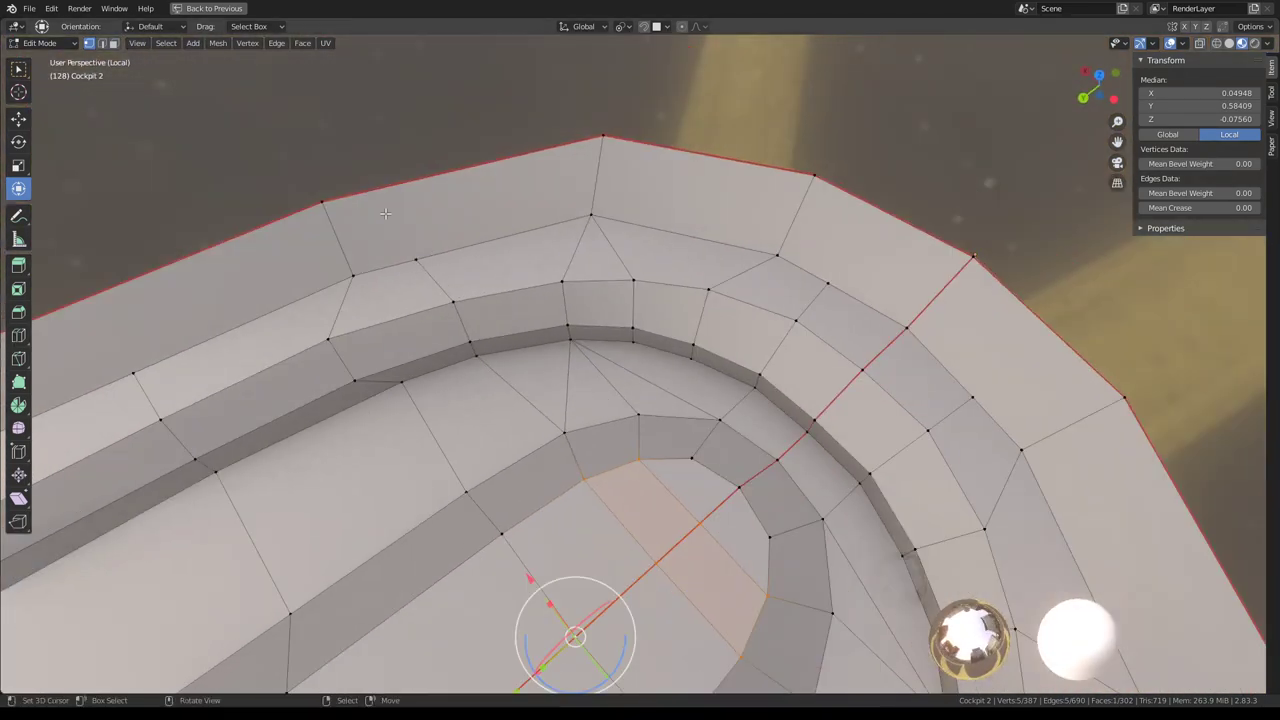
pyautogui.click(114, 44)
pyautogui.click(540, 380)
pyautogui.keyDown('shift'); pyautogui.click(870, 600); pyautogui.keyUp('shift')
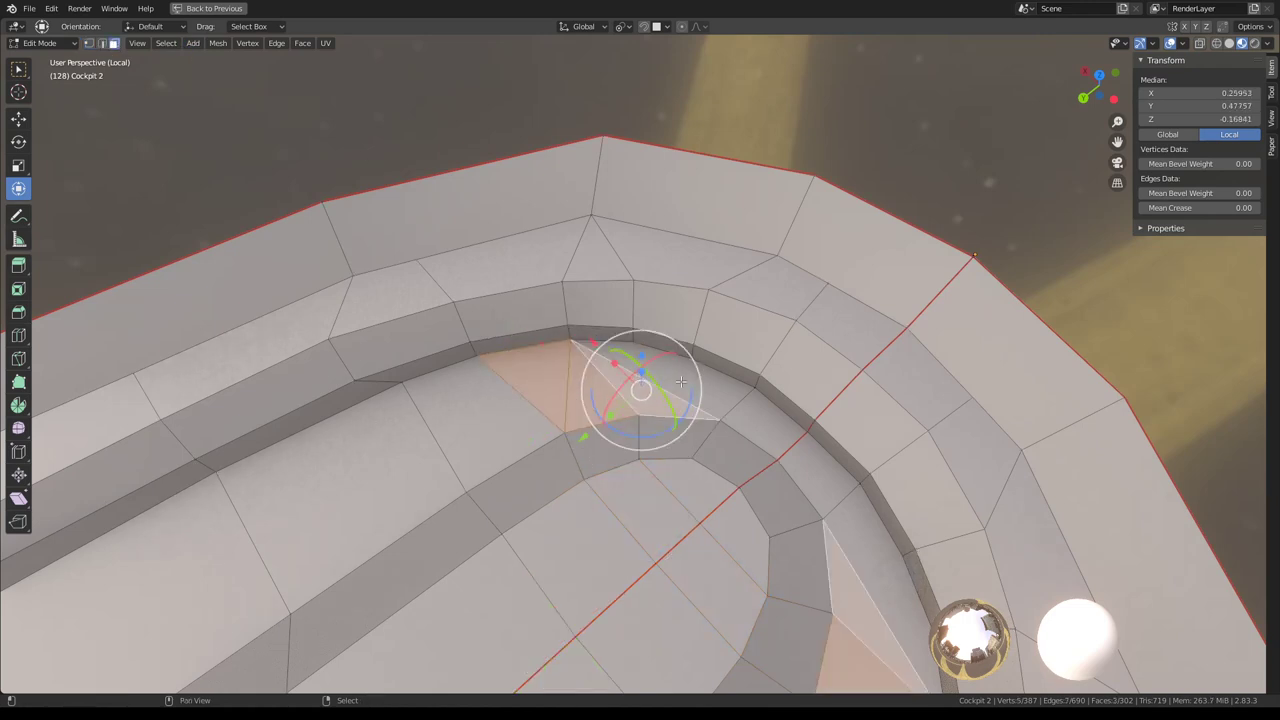
pyautogui.keyDown('shift'); pyautogui.click(748, 399); pyautogui.keyUp('shift')
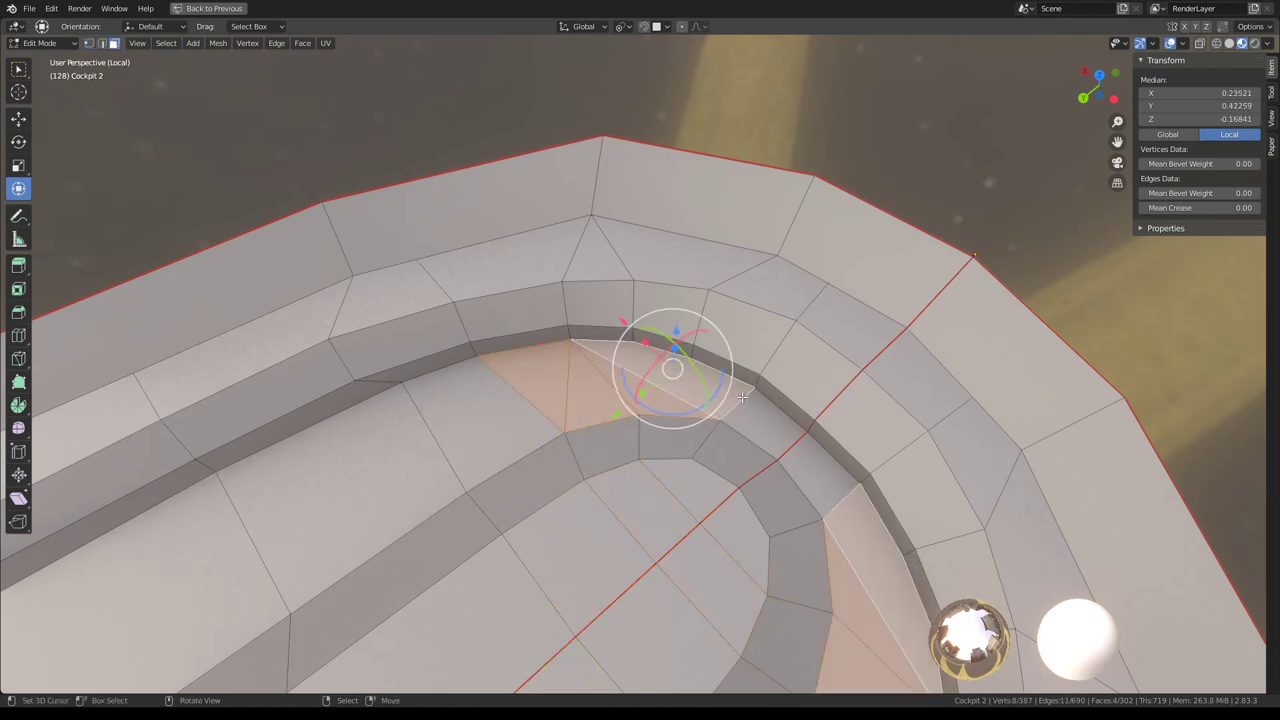
pyautogui.click(742, 397)
pyautogui.moveTo(742, 397); pyautogui.dragTo(724, 399, button='middle')
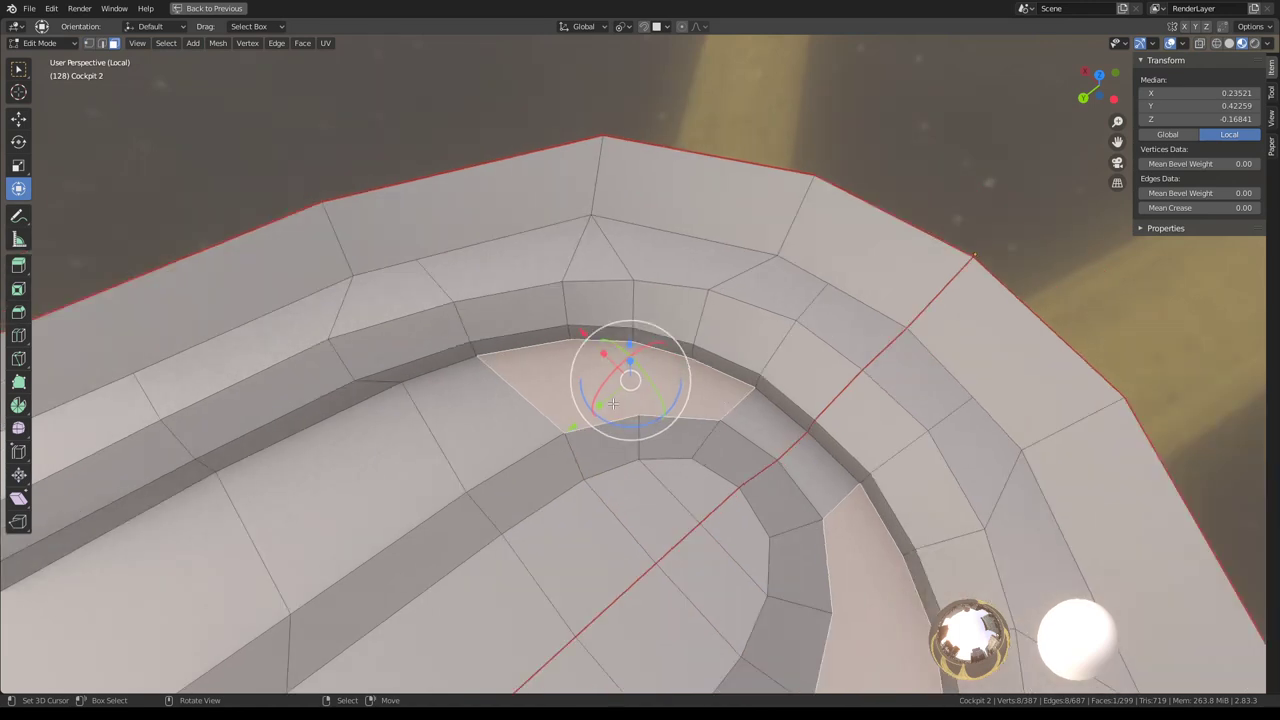
pyautogui.hotkey('ctrl', 'z')
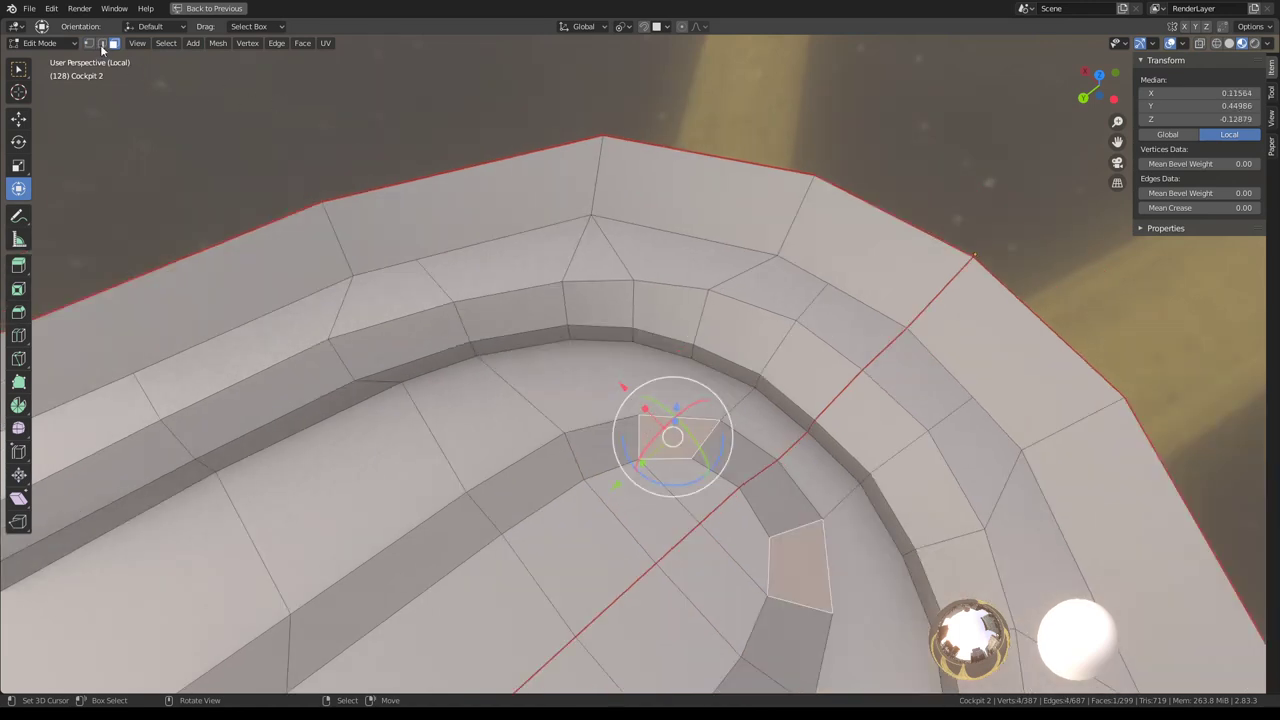
pyautogui.hotkey('ctrl', 'z')
pyautogui.hotkey('ctrl', 'z')
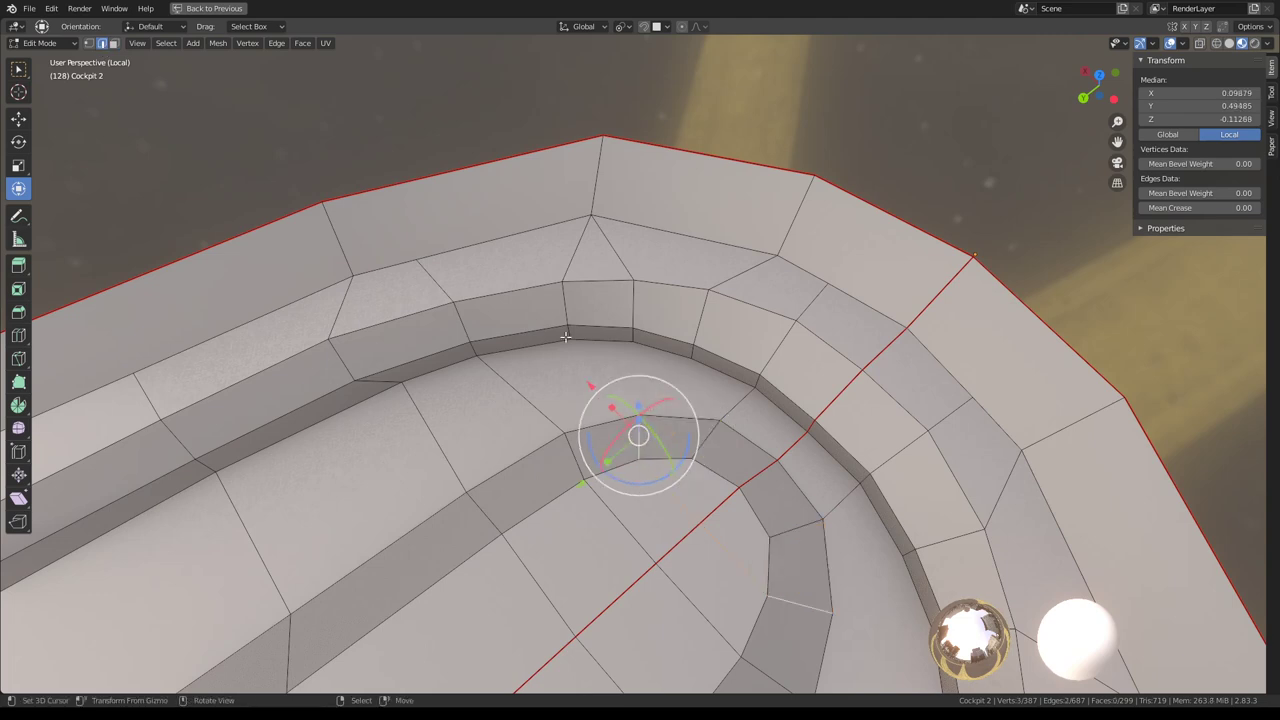
pyautogui.moveTo(655, 320); pyautogui.dragTo(615, 311, button='middle')
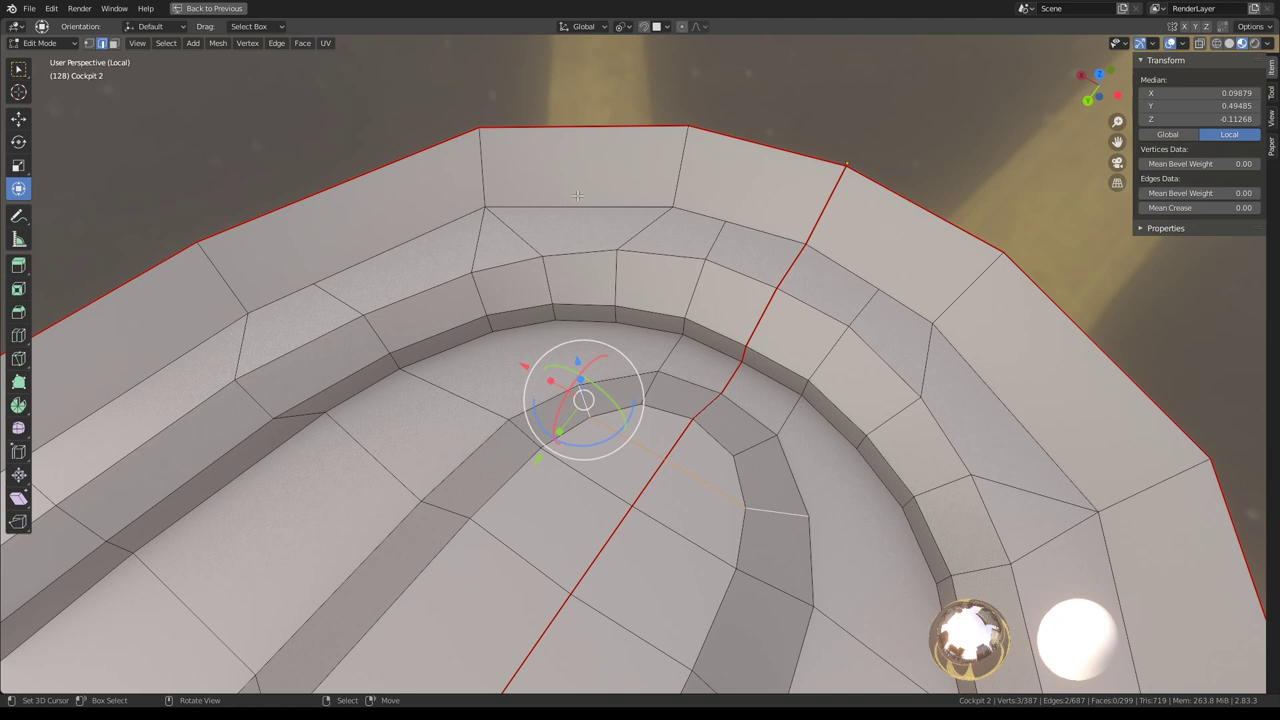
# Subdivide the top rim edges via Quick Favorites and slide the new middle edge
pyautogui.click(577, 195)
pyautogui.press('q')
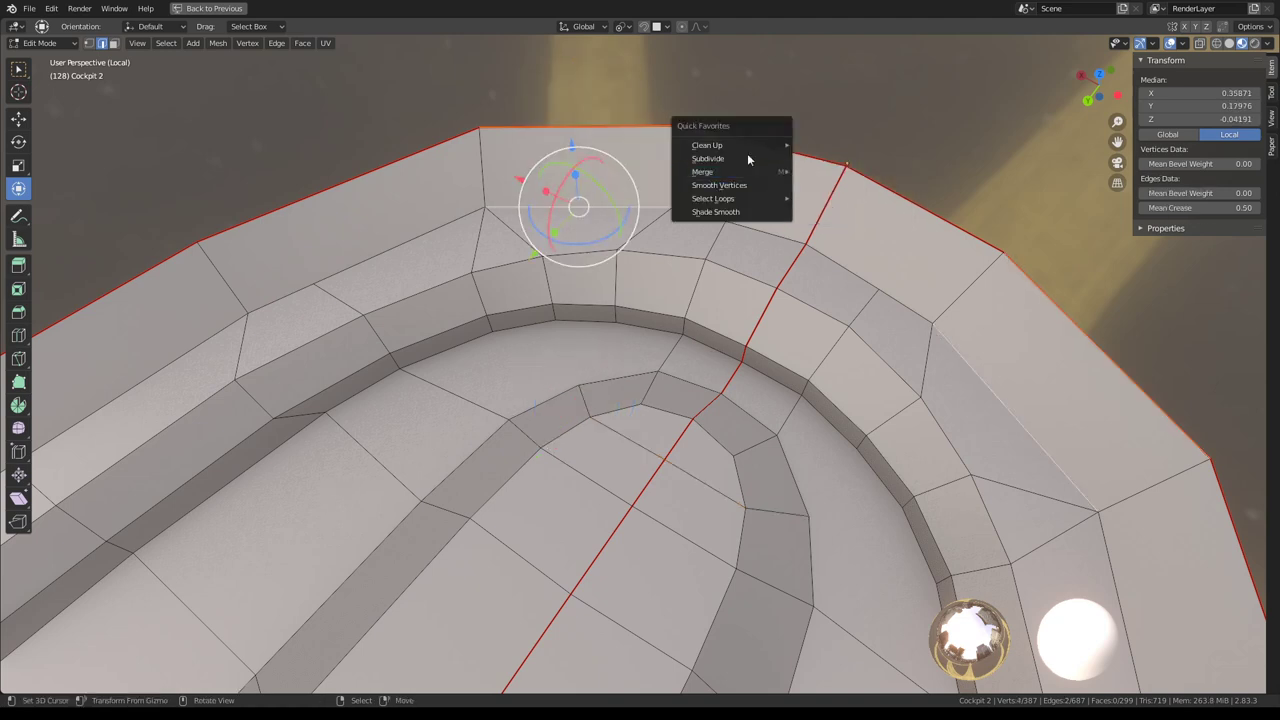
pyautogui.click(747, 160)
pyautogui.click(596, 165)
pyautogui.press('g')
pyautogui.press('g')
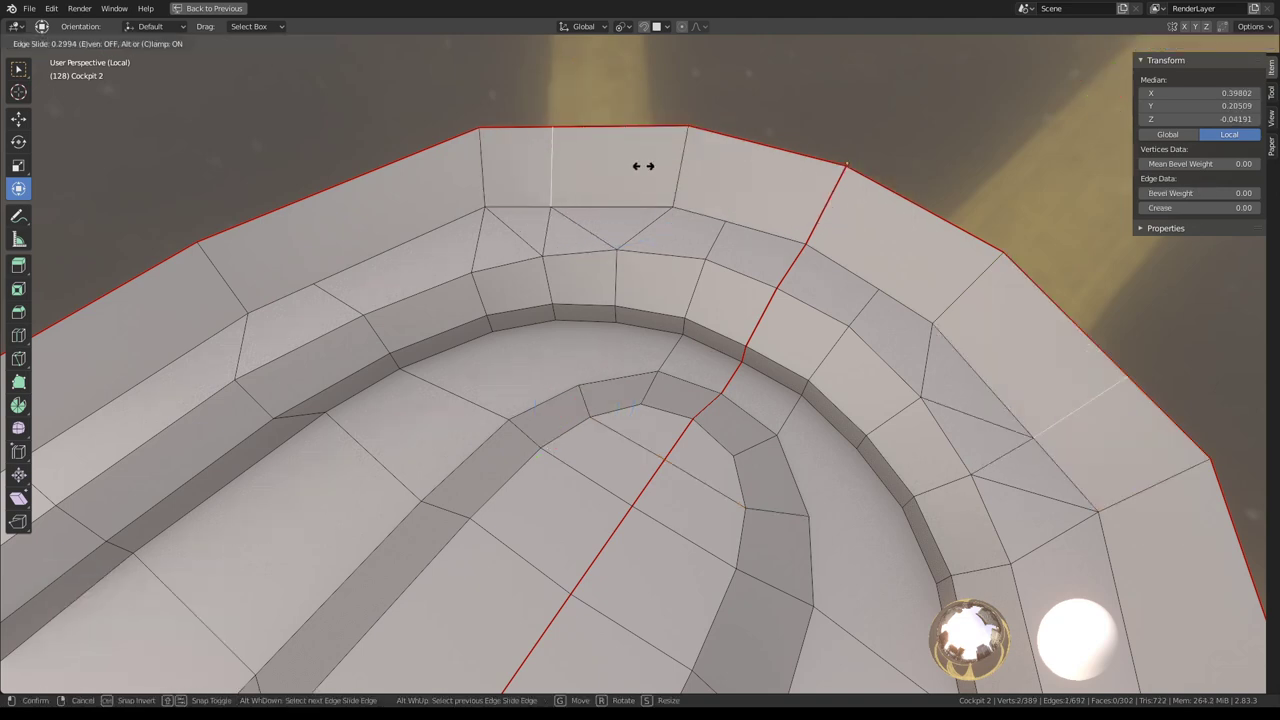
pyautogui.click(643, 166)
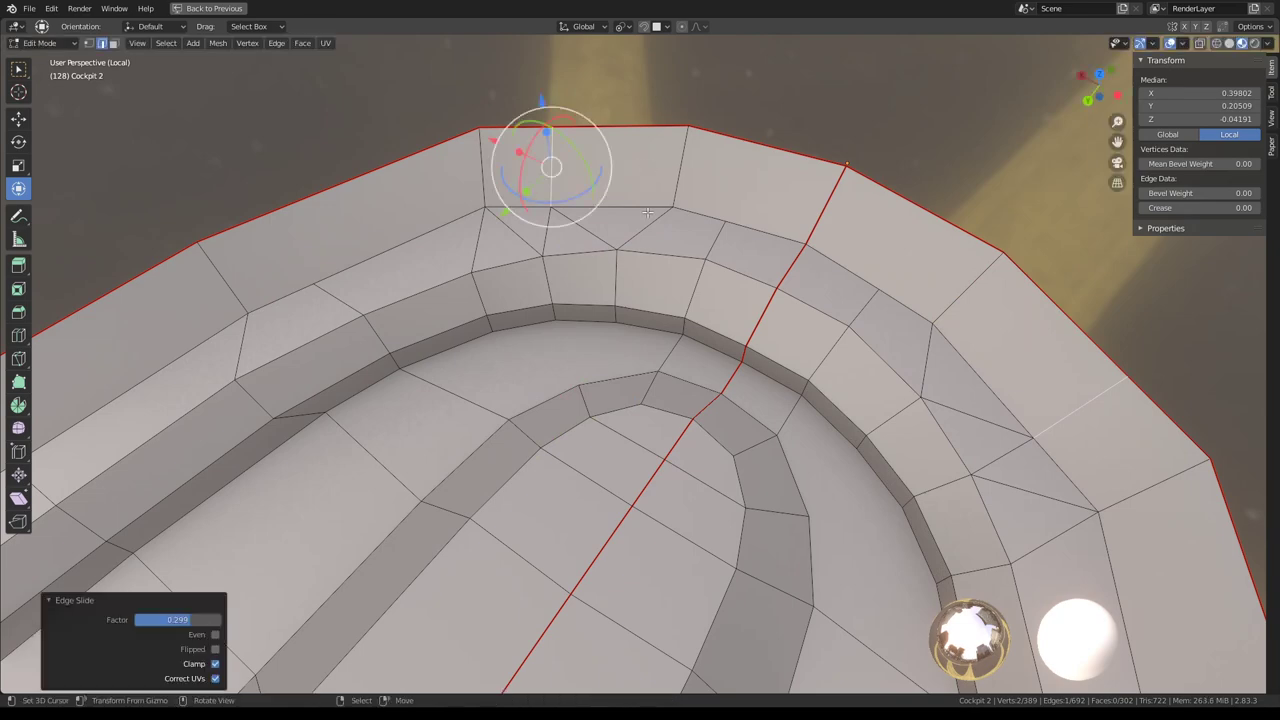
# Edge-slide the upper-left rim edge along the rim surface
pyautogui.click(607, 261)
pyautogui.moveTo(607, 261); pyautogui.dragTo(658, 283, button='middle')
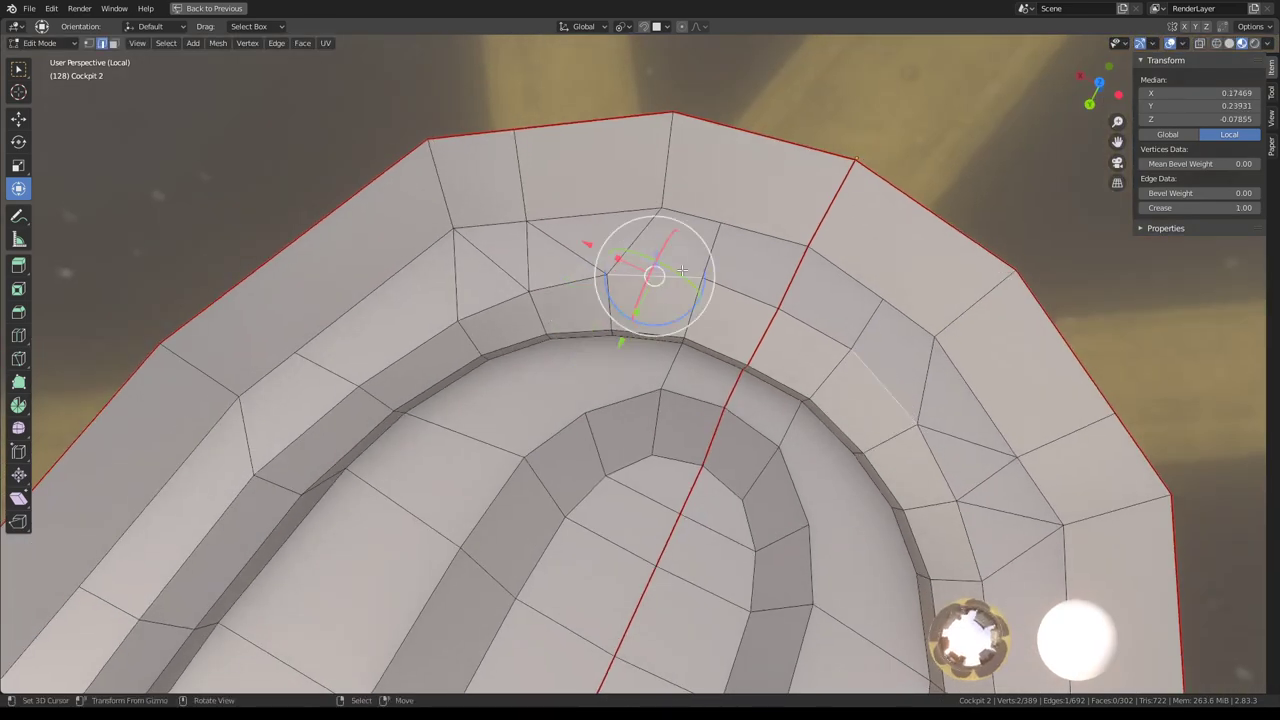
pyautogui.moveTo(681, 270); pyautogui.dragTo(650, 255, button='middle')
pyautogui.click(450, 172)
pyautogui.press('g')
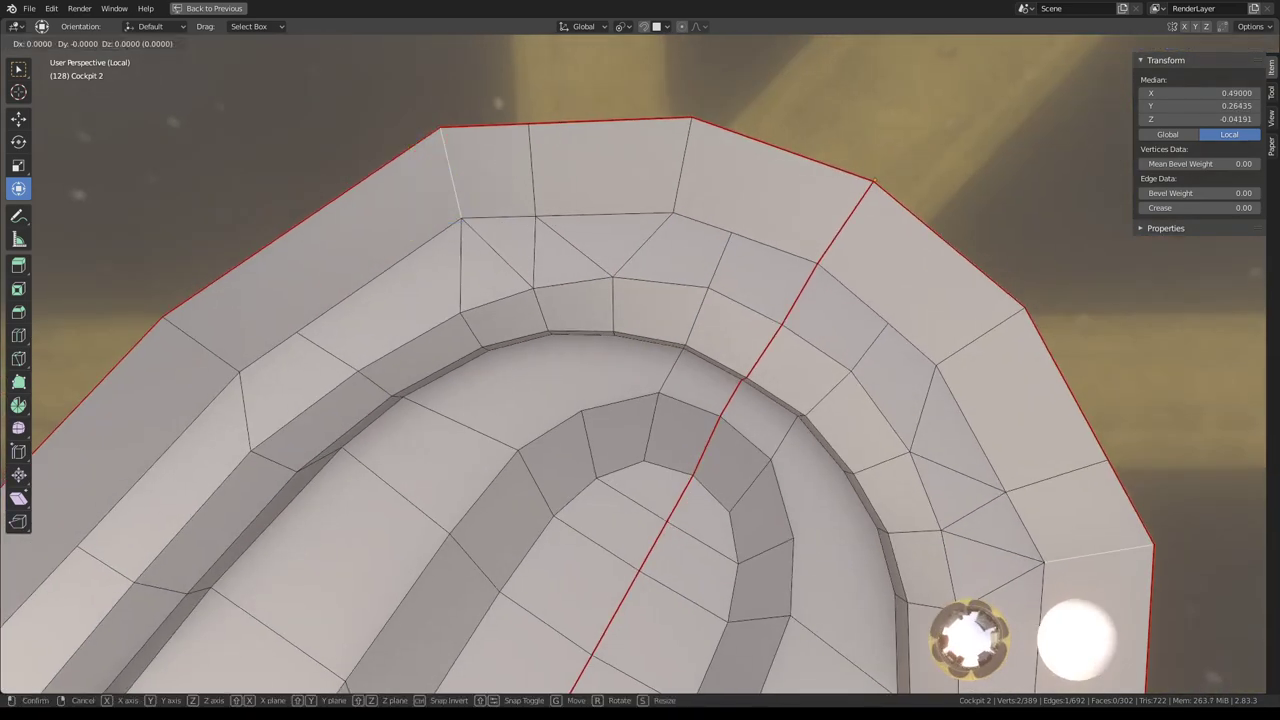
pyautogui.press('g')
pyautogui.click(537, 230)
# Subdivide the outer upper-left rim edge and join it with a knife cut
pyautogui.click(311, 340)
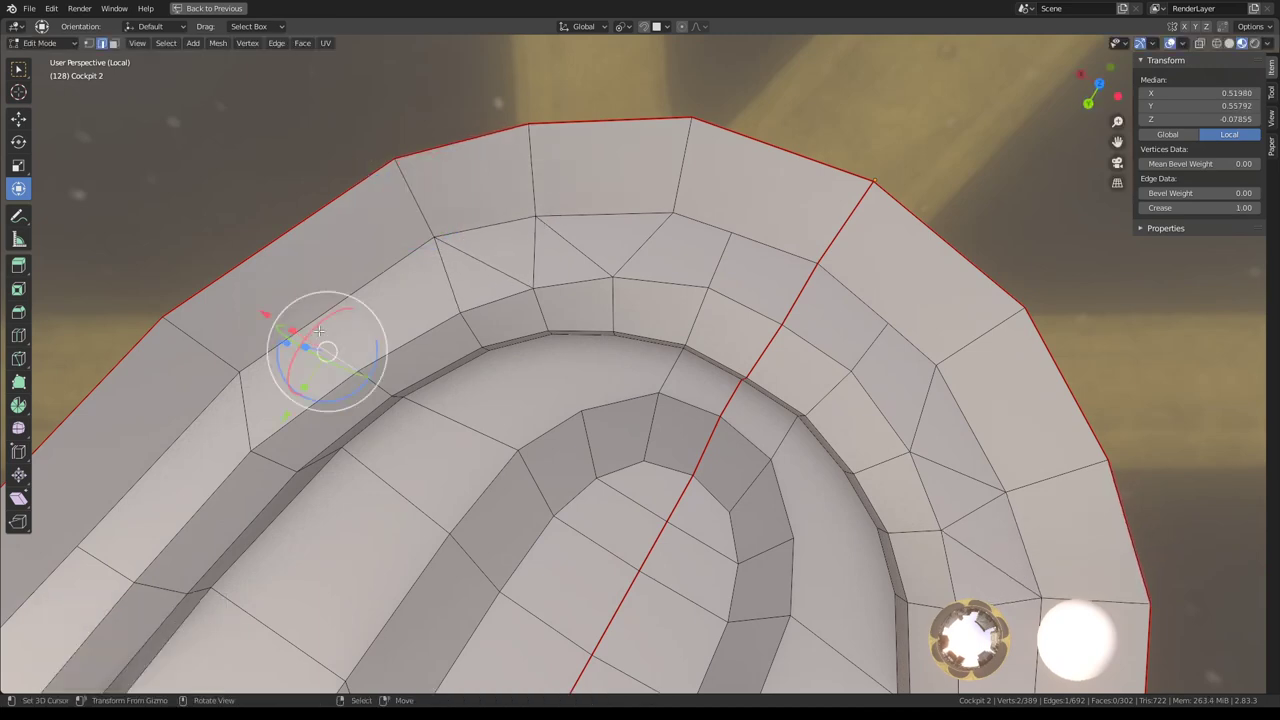
pyautogui.click(290, 230)
pyautogui.rightClick(576, 276)
pyautogui.click(576, 276)
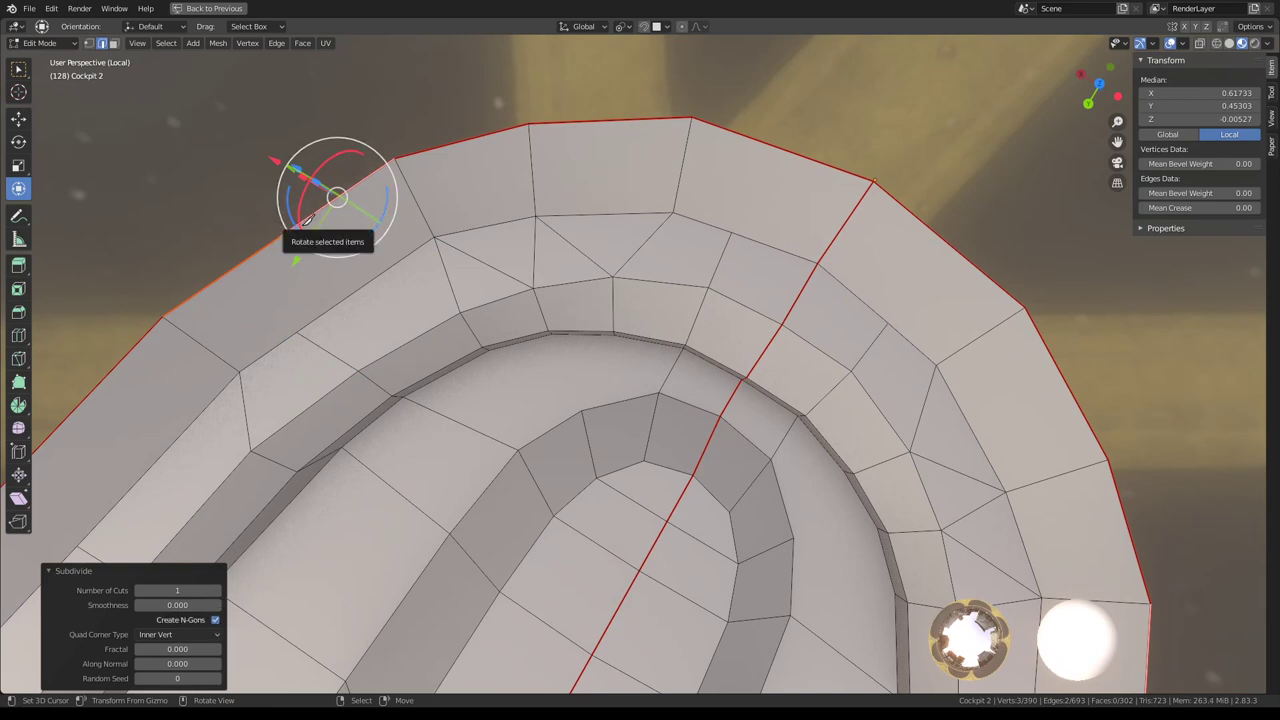
pyautogui.press('k')
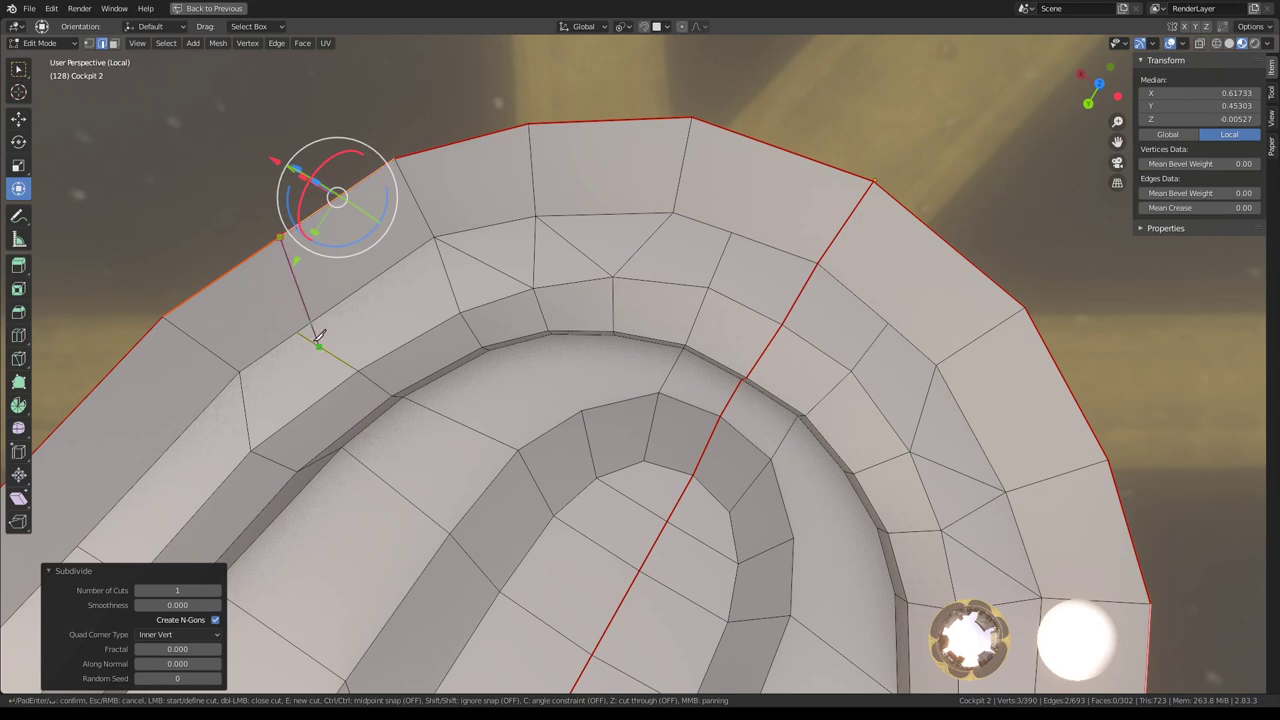
pyautogui.press('Return')
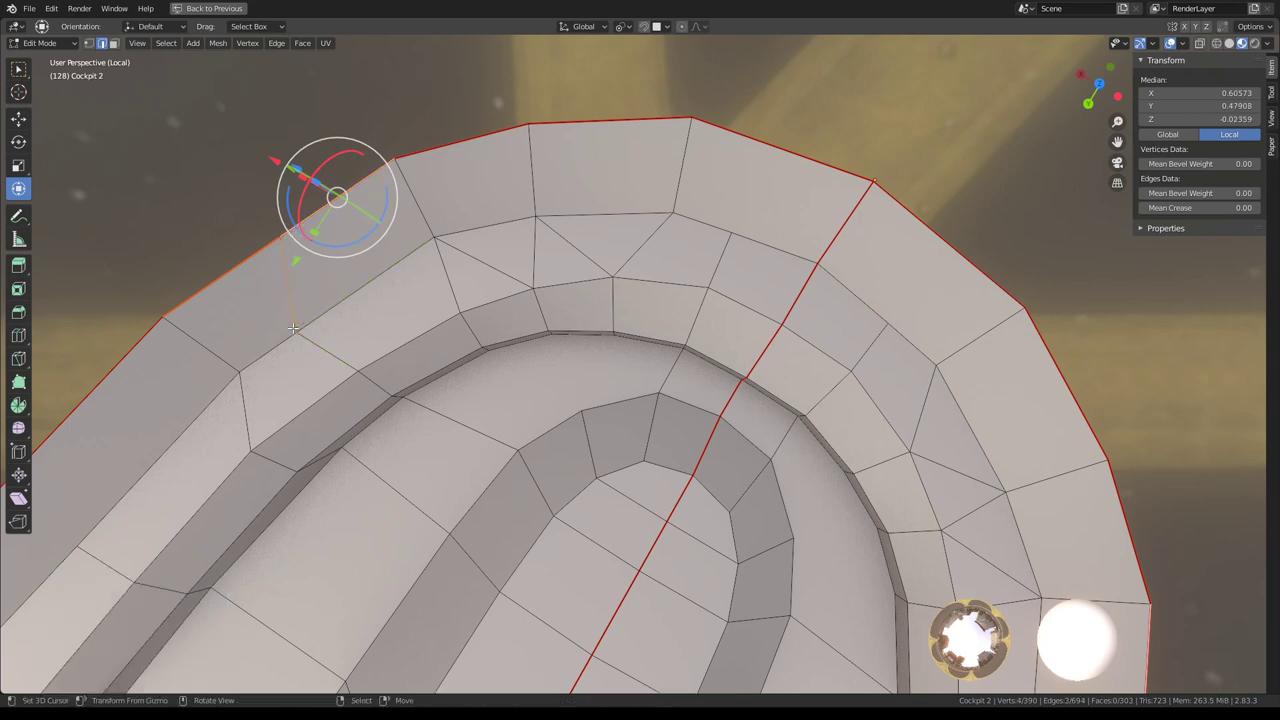
# Select two edges on the rim corner
pyautogui.click(408, 338)
pyautogui.moveTo(408, 338); pyautogui.dragTo(428, 310, button='middle')
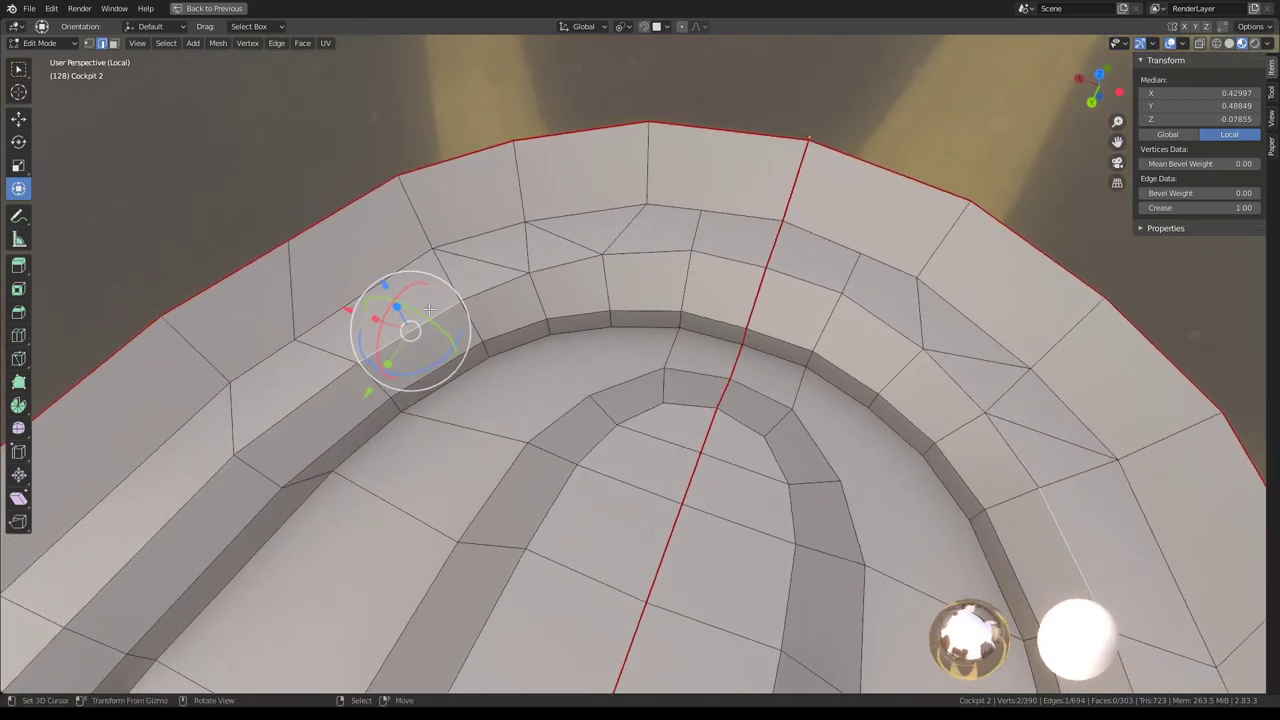
pyautogui.keyDown('ctrl'); pyautogui.click(480, 350); pyautogui.keyUp('ctrl')
# Slide the two selected rim edges, then reposition the selection in top view
pyautogui.press('g')
pyautogui.press('g')
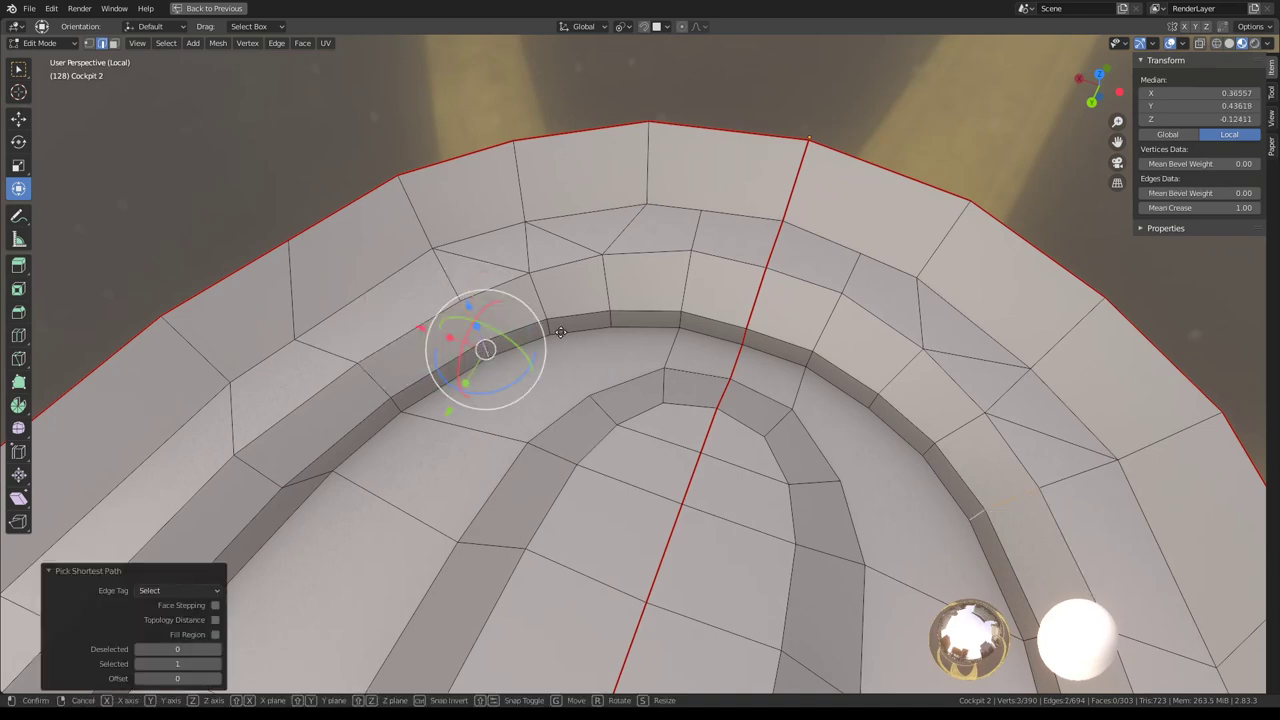
pyautogui.click(545, 330)
pyautogui.moveTo(545, 330); pyautogui.dragTo(650, 325, button='middle')
pyautogui.press('KP_7')
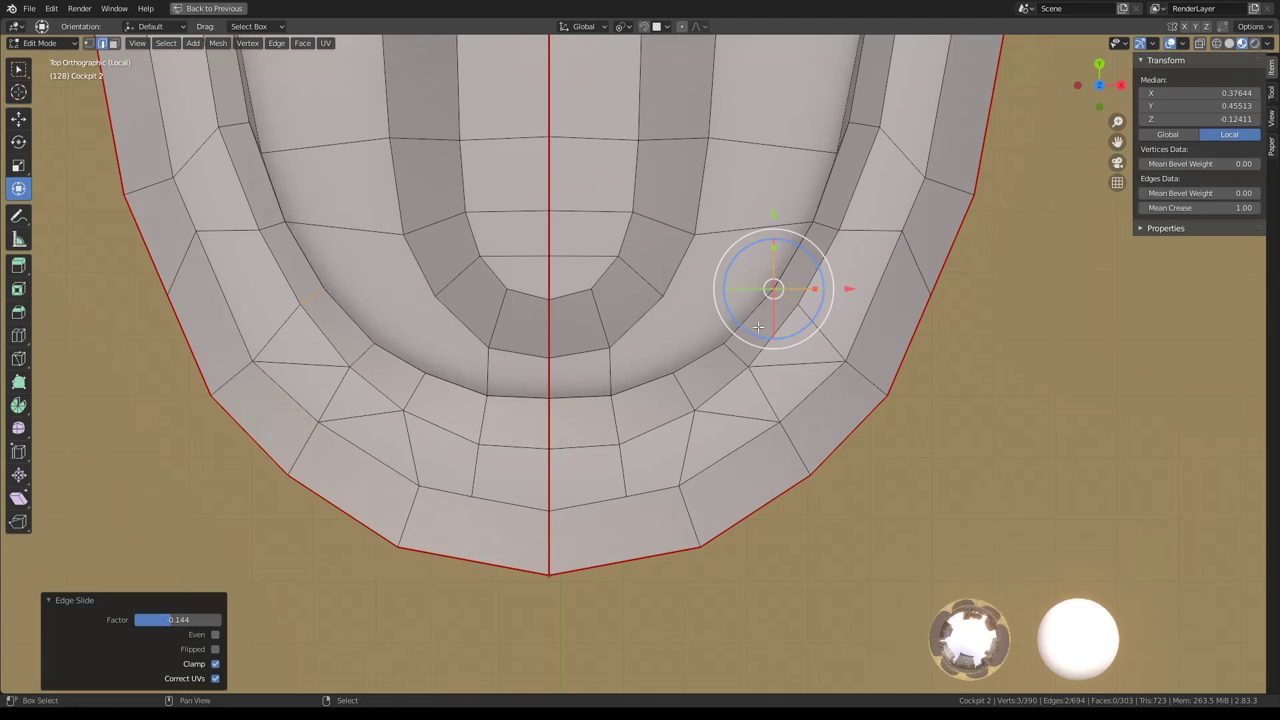
pyautogui.keyDown('shift'); pyautogui.moveTo(755, 336); pyautogui.dragTo(687, 365, button='middle'); pyautogui.keyUp('shift')
pyautogui.press('g')
pyautogui.click(705, 314)
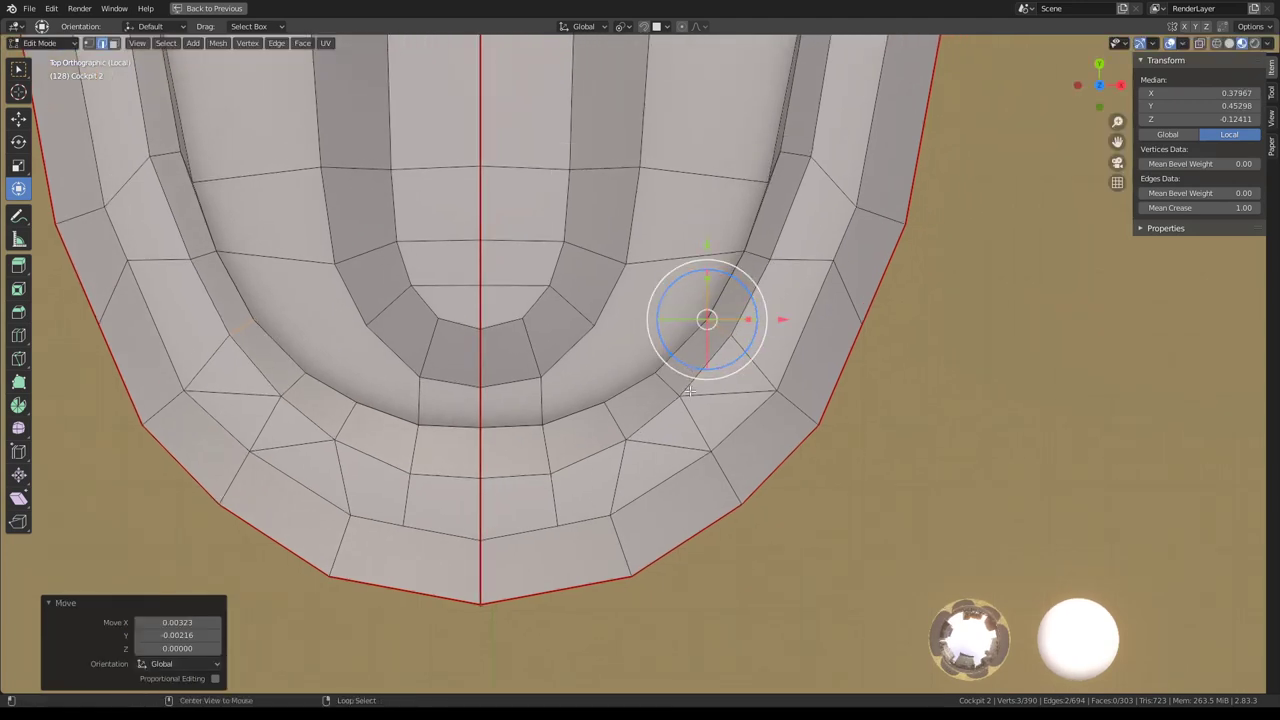
# Move other rim geometry and a few rim vertices into new positions
pyautogui.click(666, 386)
pyautogui.press('g')
pyautogui.click(702, 365)
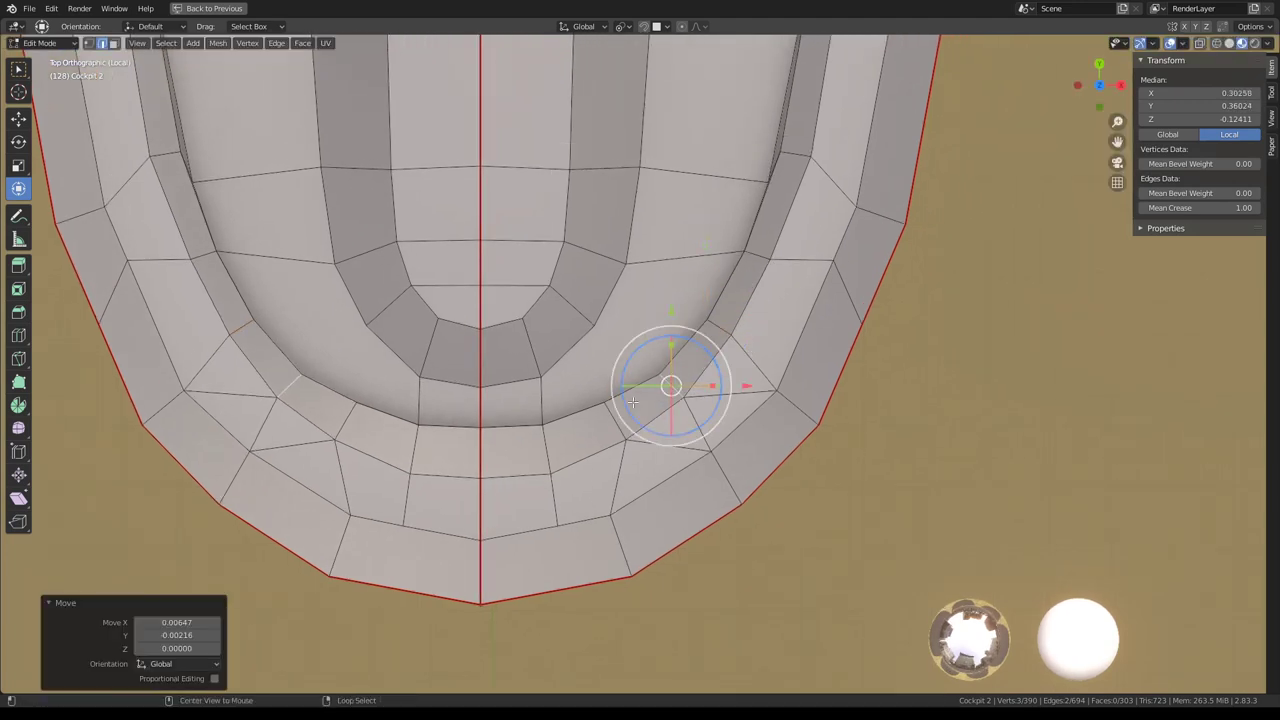
pyautogui.keyDown('alt'); pyautogui.click(645, 363); pyautogui.keyUp('alt')
pyautogui.click(612, 415)
pyautogui.press('g')
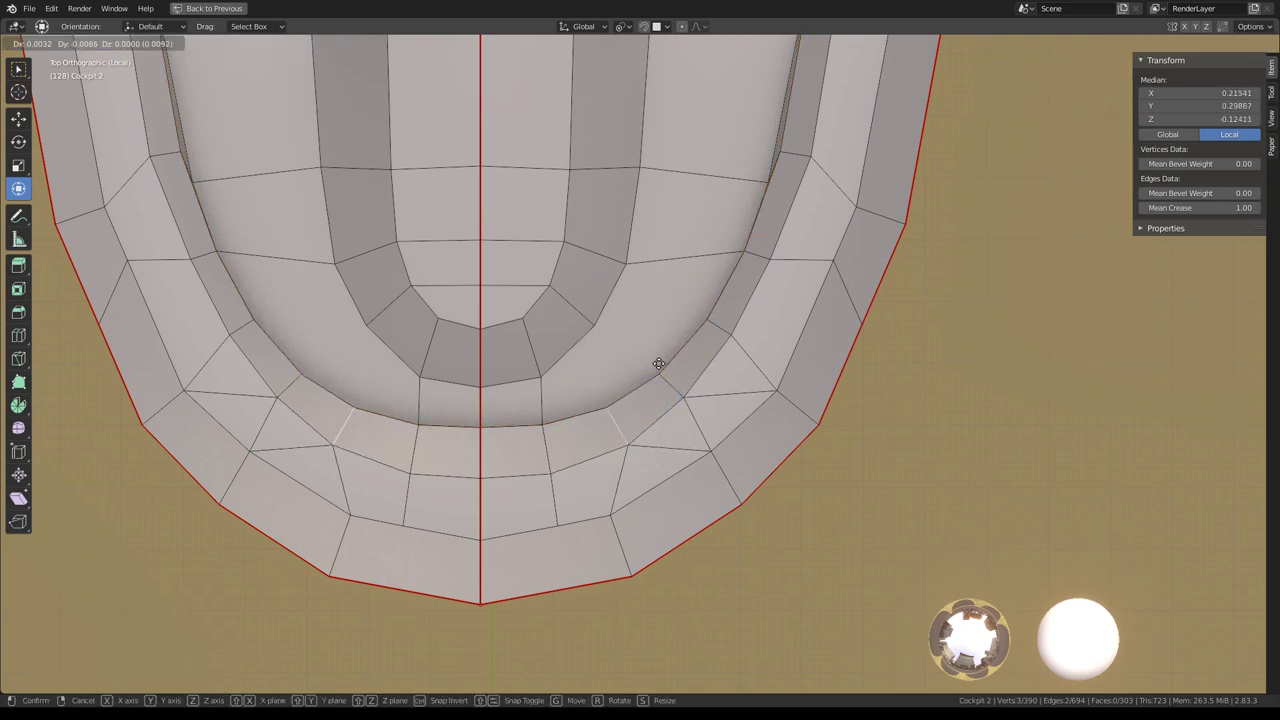
pyautogui.click(657, 363)
# Select the floor edge loop and slide a lower rim edge into place
pyautogui.click(575, 305)
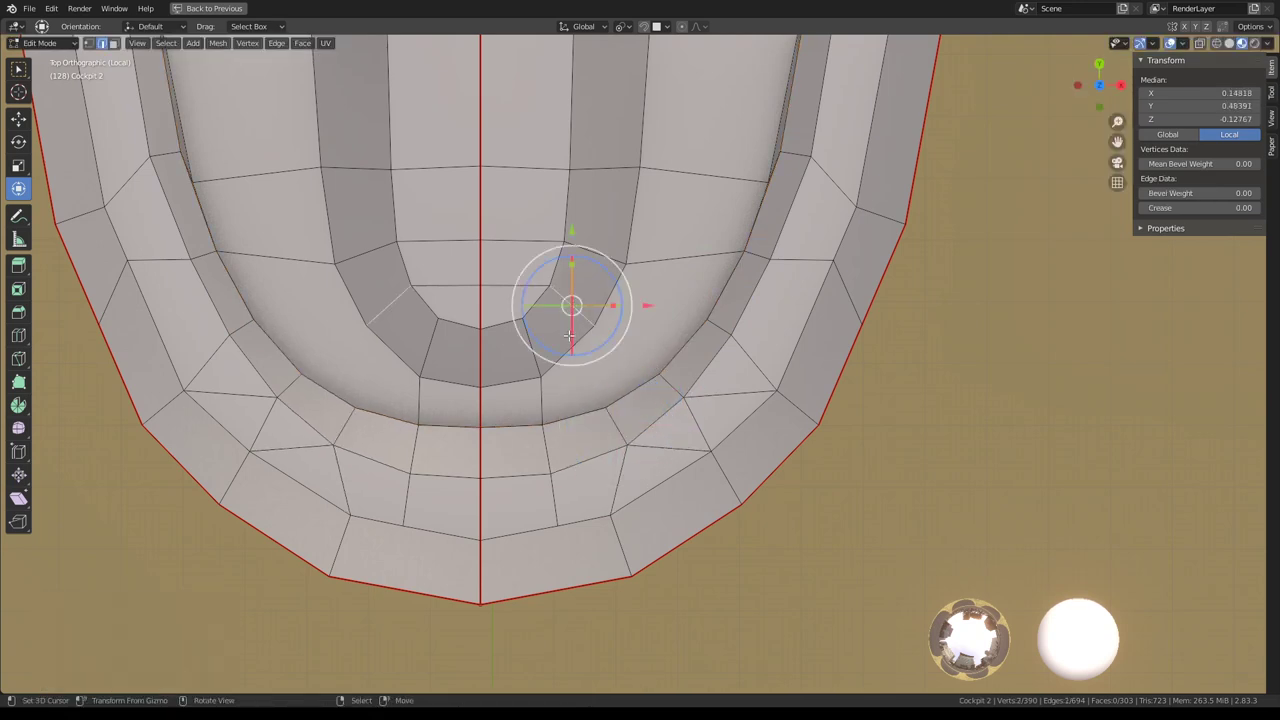
pyautogui.keyDown('alt'); pyautogui.click(571, 305); pyautogui.keyUp('alt')
pyautogui.scroll(-2, 617, 305)
pyautogui.scroll(2, 617, 305)
pyautogui.keyDown('alt'); pyautogui.click(617, 305); pyautogui.keyUp('alt')
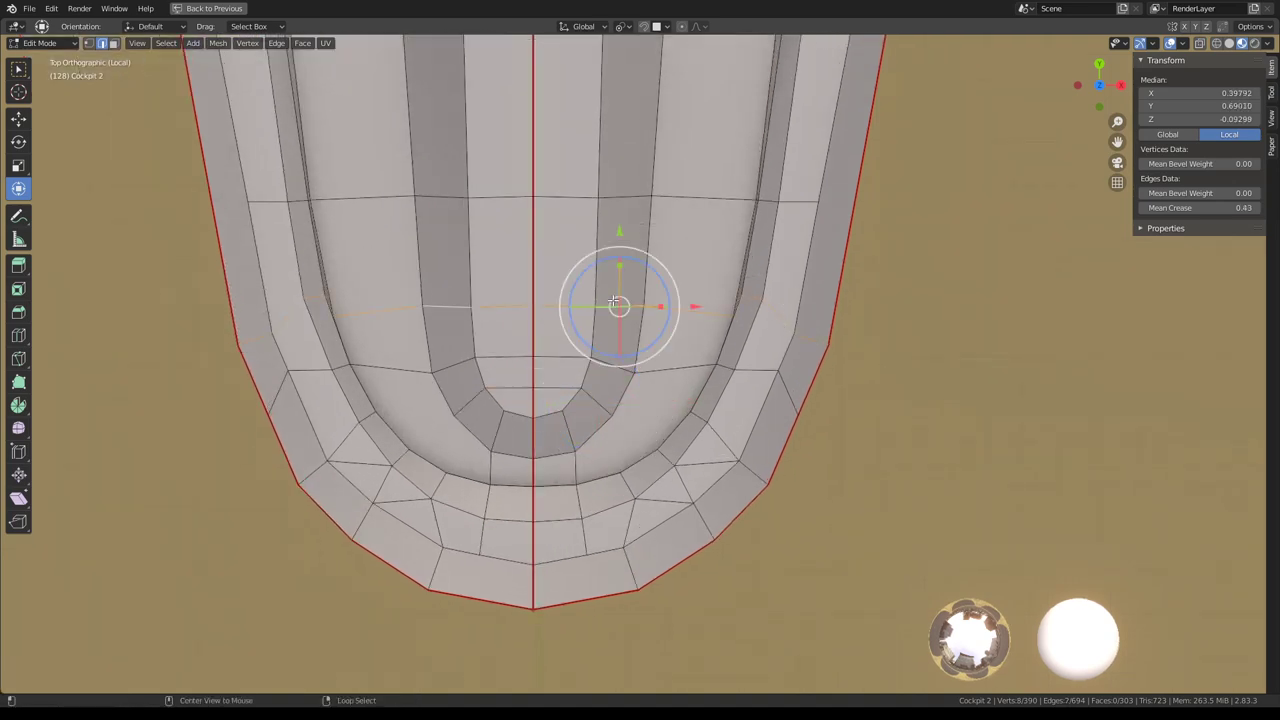
pyautogui.scroll(2, 617, 305)
pyautogui.scroll(2, 617, 305)
pyautogui.moveTo(617, 305); pyautogui.dragTo(706, 312, button='middle')
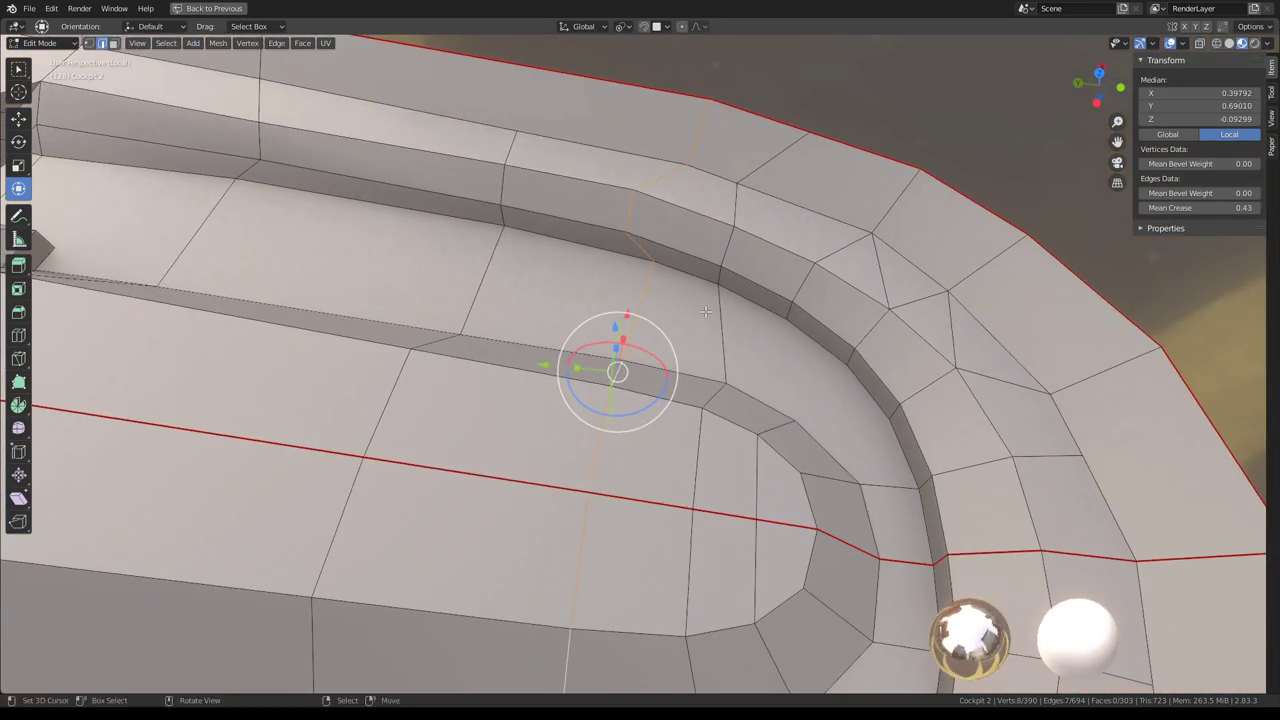
pyautogui.keyDown('ctrl'); pyautogui.click(575, 480); pyautogui.keyUp('ctrl')
pyautogui.press('g')
pyautogui.press('g')
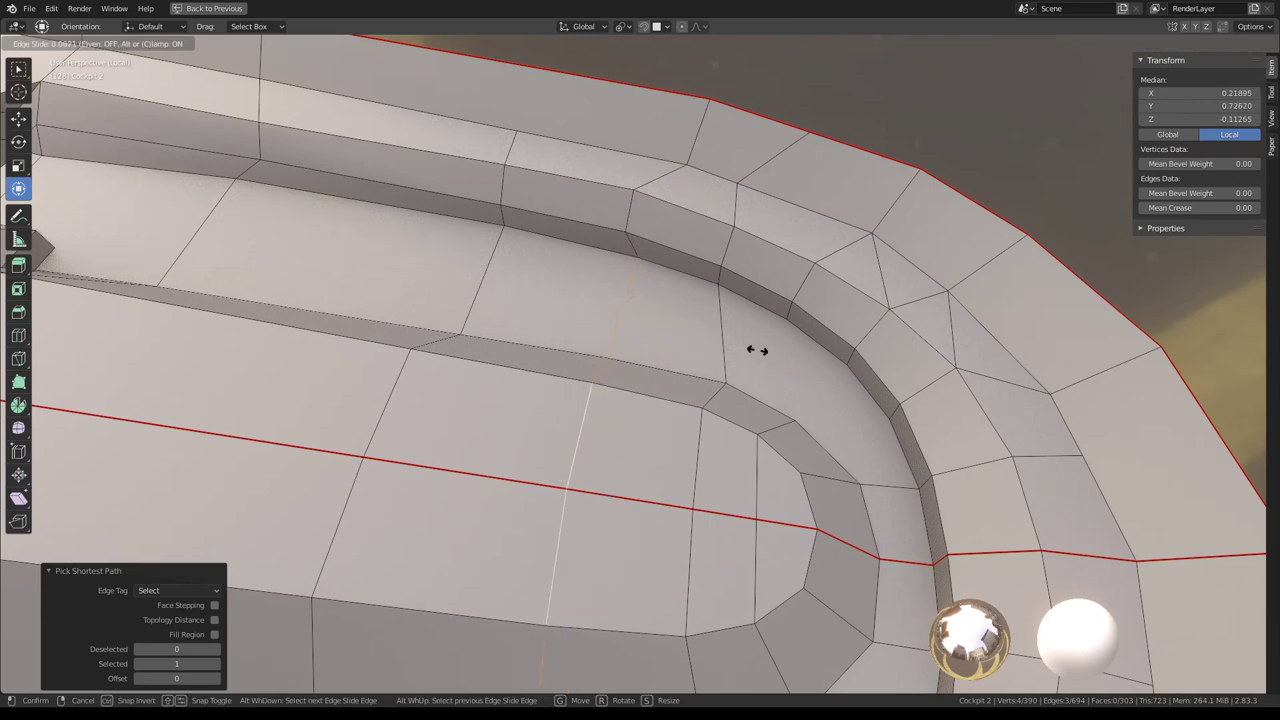
pyautogui.click(740, 349)
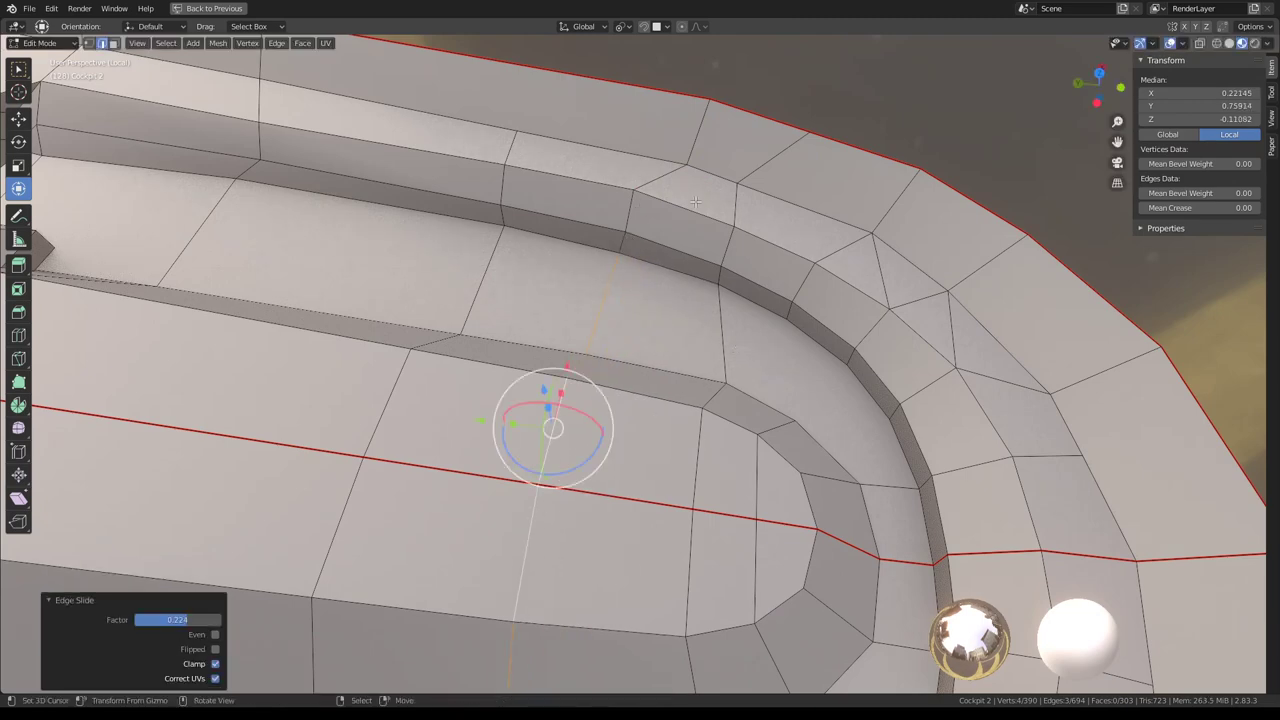
# Back in top view, select the horizontal edge loop across the floor
pyautogui.press('KP_7')
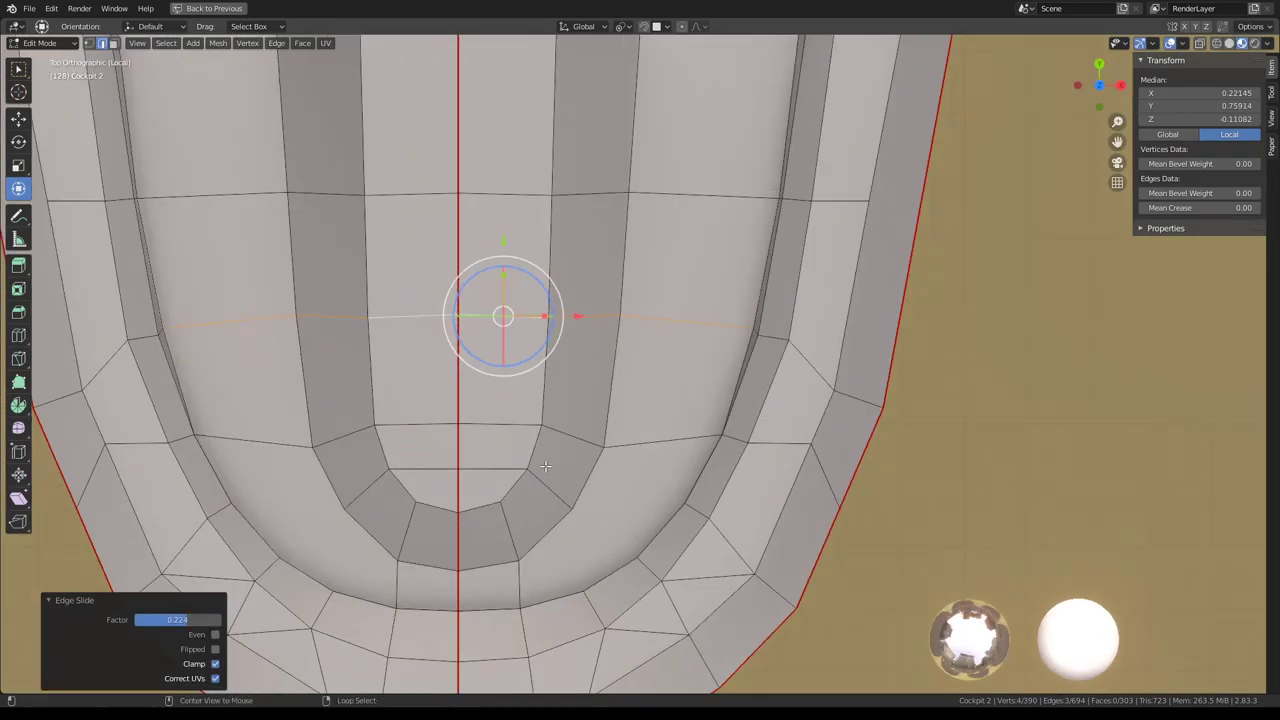
pyautogui.hotkey('alt', 'a')
pyautogui.keyDown('alt'); pyautogui.click(600, 438); pyautogui.keyUp('alt')
pyautogui.hotkey('ctrl', 'e')
pyautogui.press('Escape')
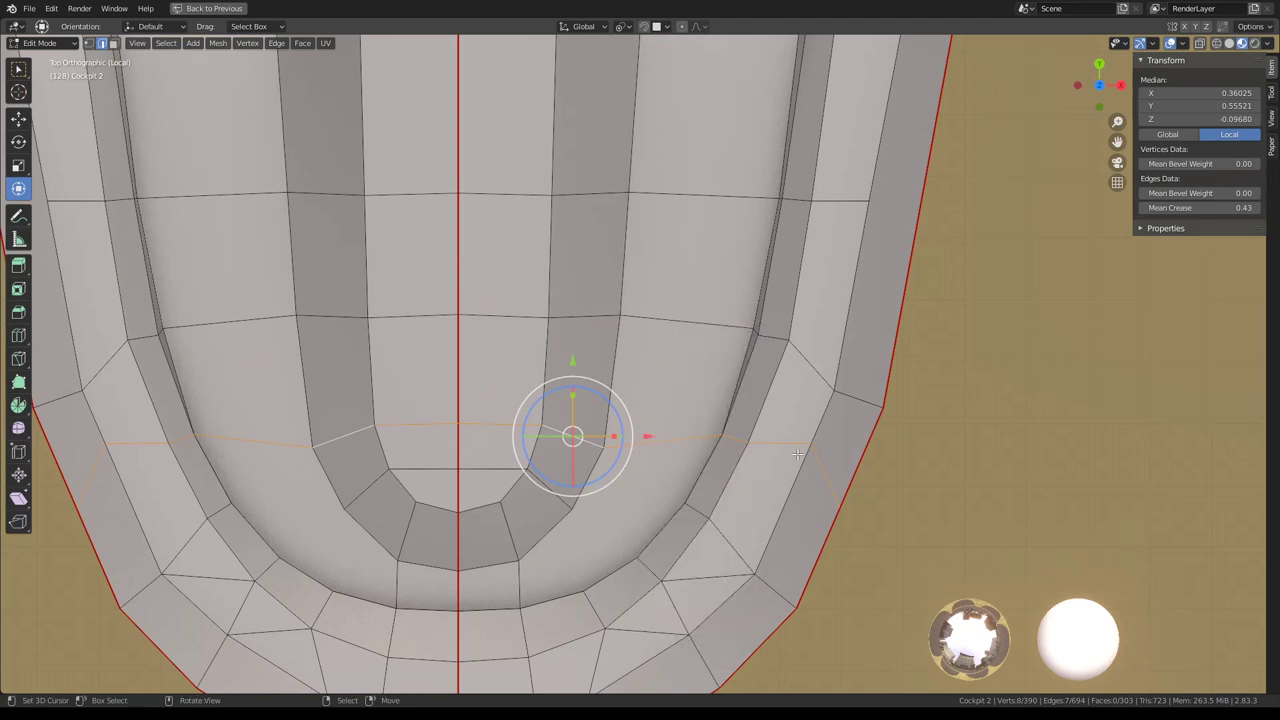
# Vertex-slide a vertex on the right rim along its edge
pyautogui.press('1')
pyautogui.click(810, 432)
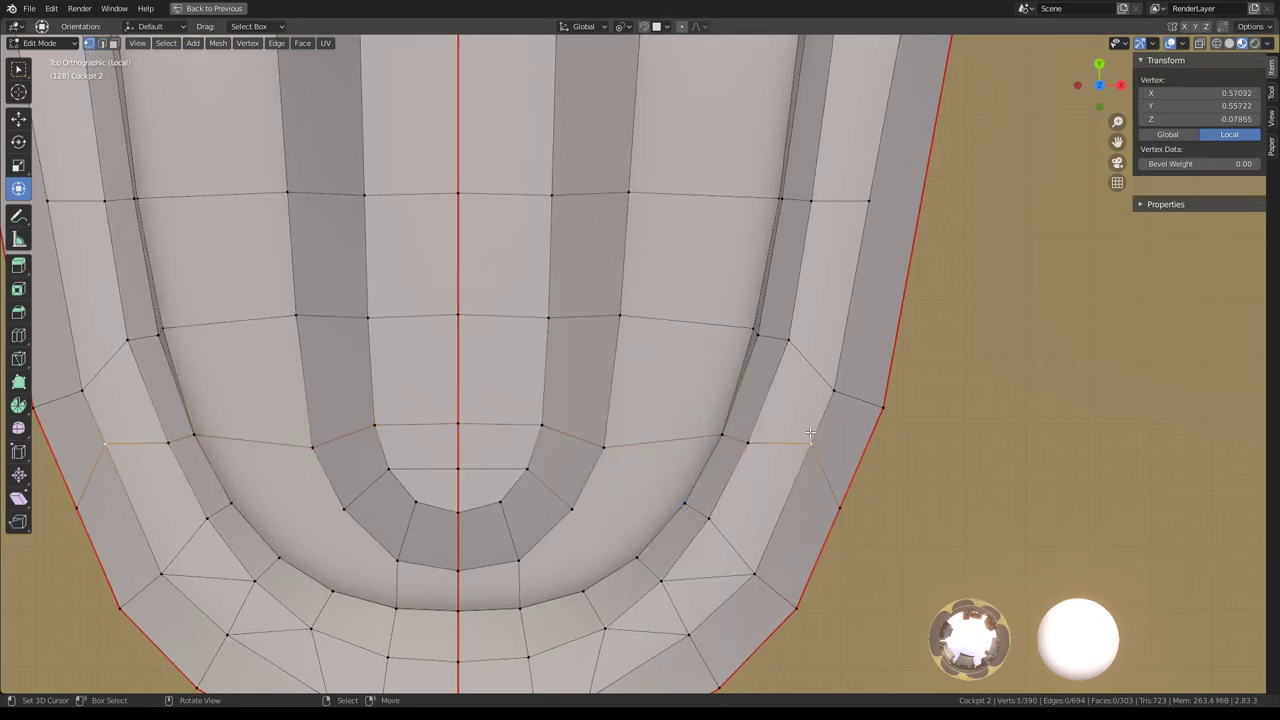
pyautogui.hotkey('shift', 'v')
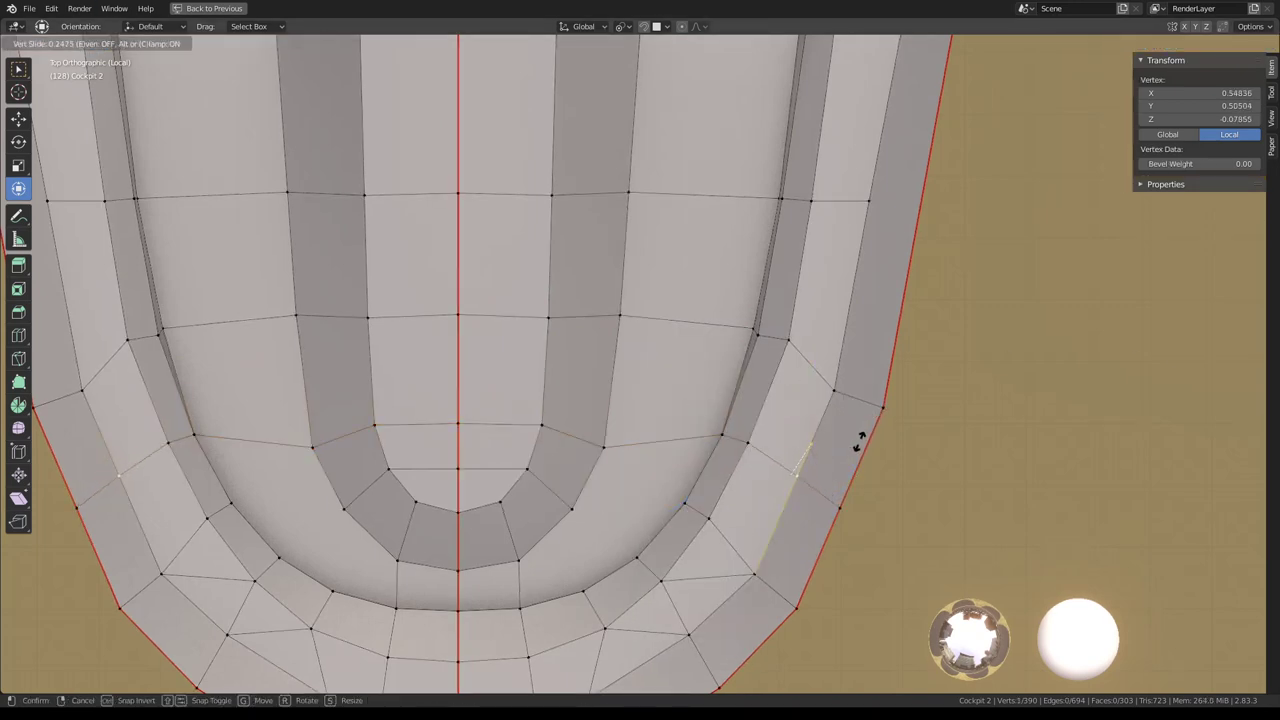
pyautogui.click(860, 440)
# Select vertex paths along the edge row, then cancel the attempted slide
pyautogui.click(747, 442)
pyautogui.keyDown('ctrl'); pyautogui.click(604, 447); pyautogui.keyUp('ctrl')
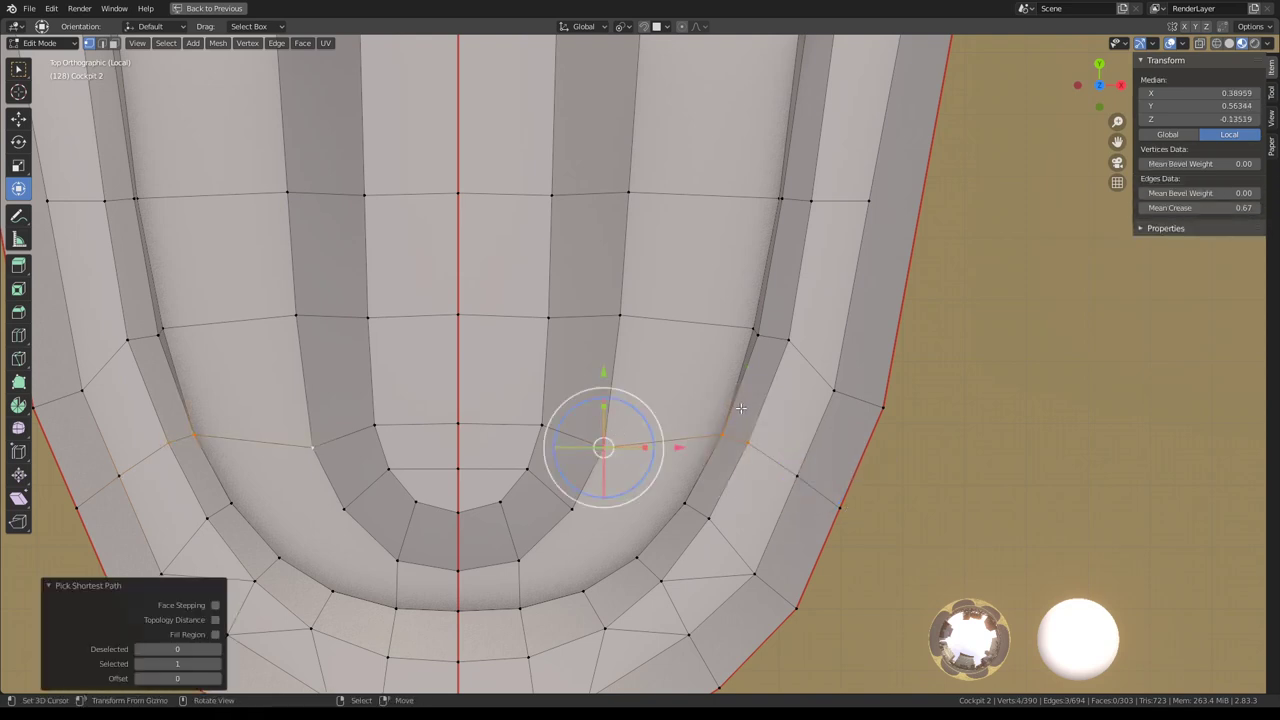
pyautogui.click(797, 476)
pyautogui.keyDown('ctrl'); pyautogui.click(795, 390); pyautogui.keyUp('ctrl')
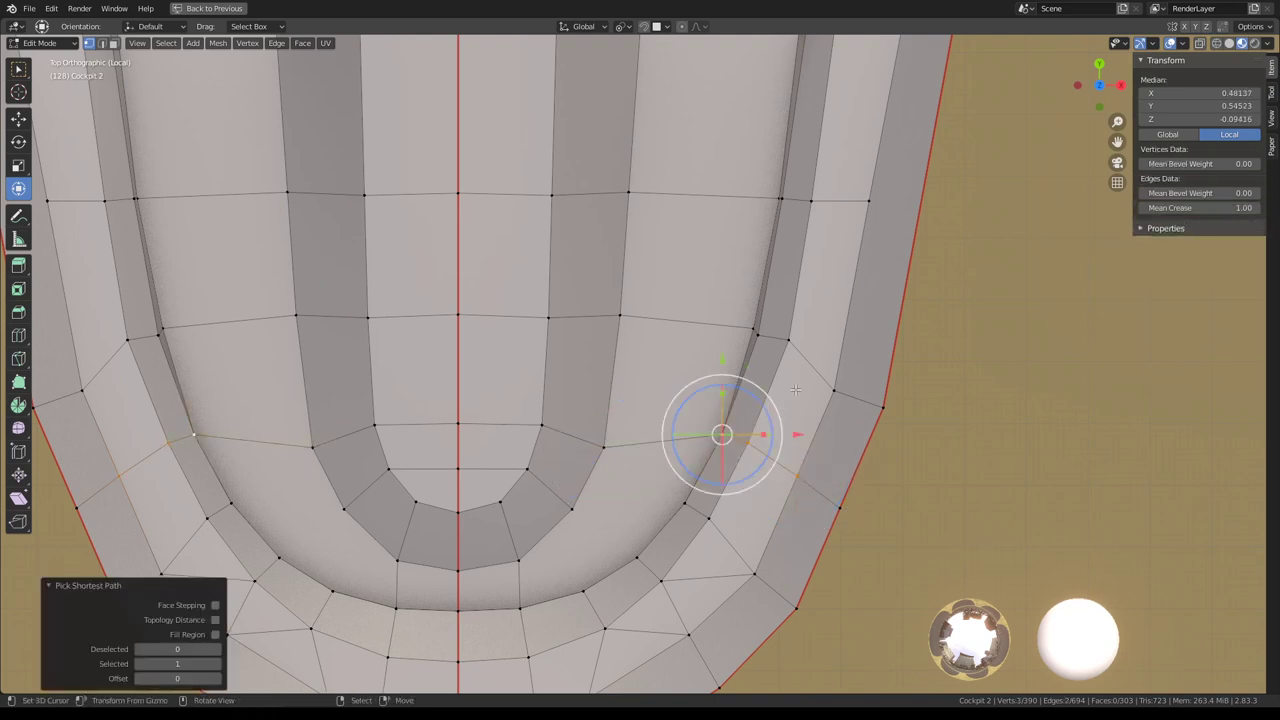
pyautogui.press('g')
pyautogui.press('g')
pyautogui.press('Escape')
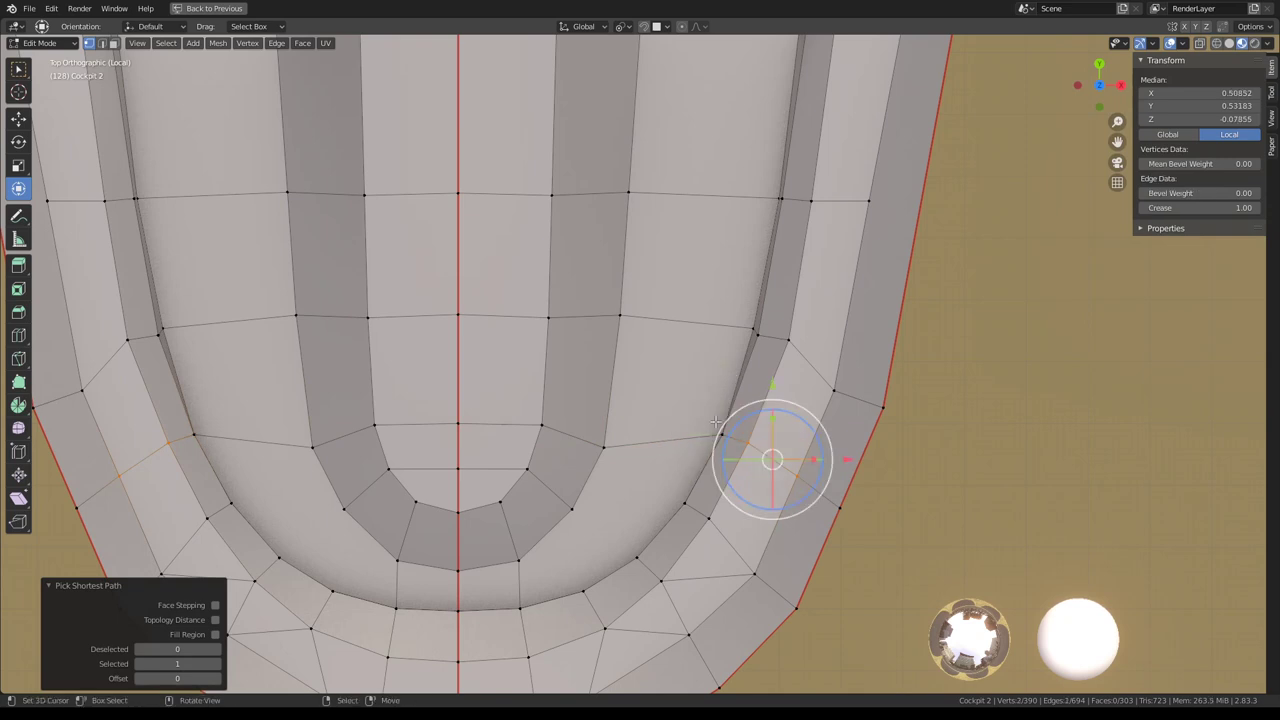
# Move the vertex path across the rounded end, then adjust one right inner rim vertex
pyautogui.click(797, 476)
pyautogui.keyDown('ctrl'); pyautogui.click(604, 444); pyautogui.keyUp('ctrl')
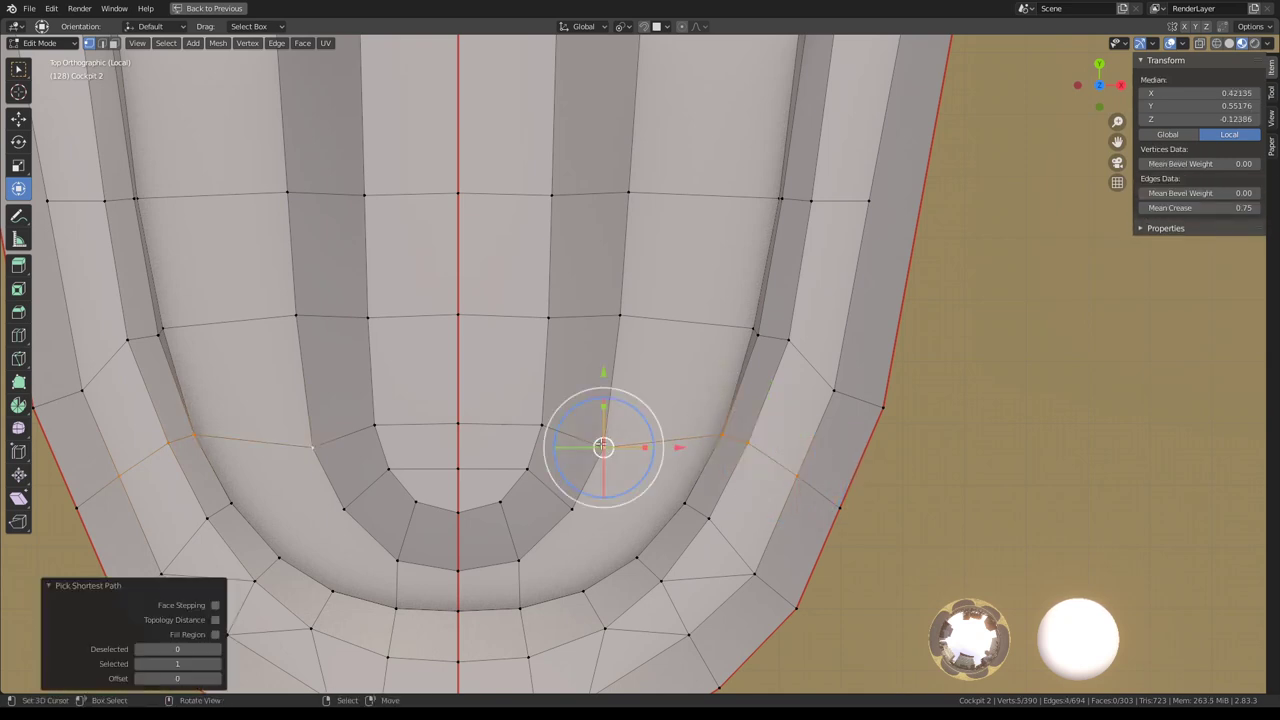
pyautogui.press('g')
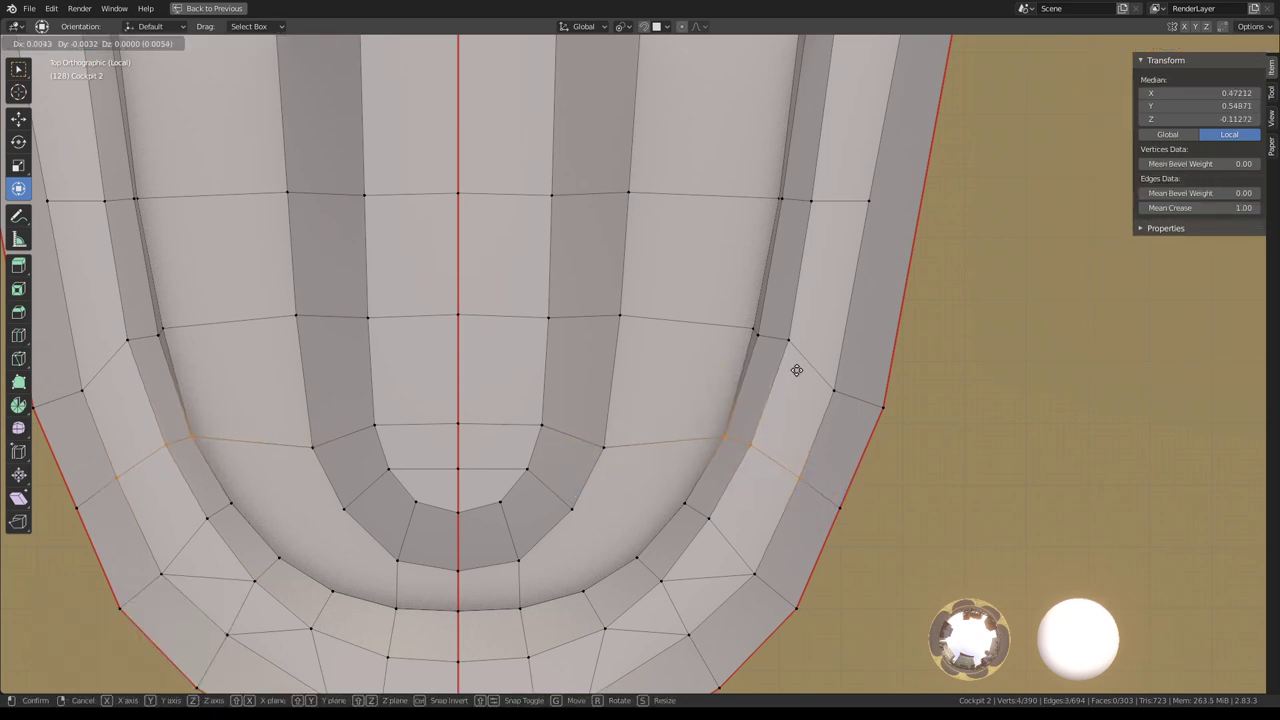
pyautogui.click(797, 371)
pyautogui.click(782, 346)
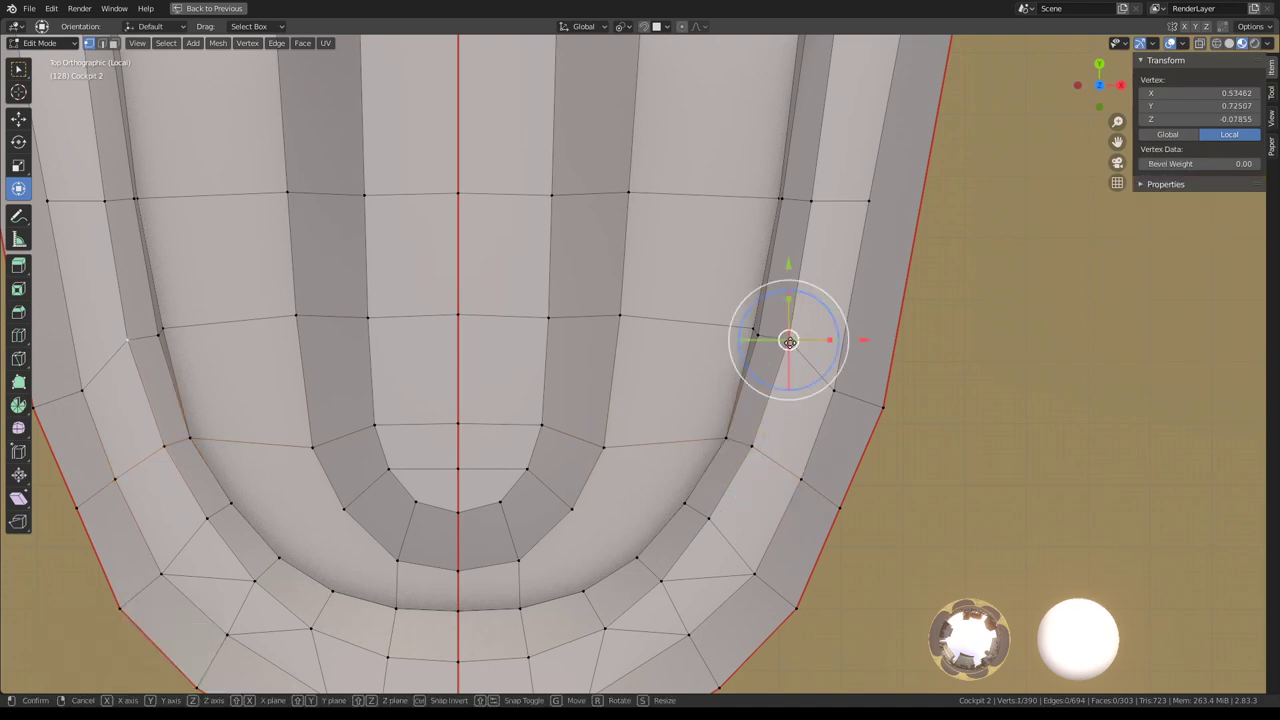
pyautogui.press('g')
pyautogui.click(786, 350)
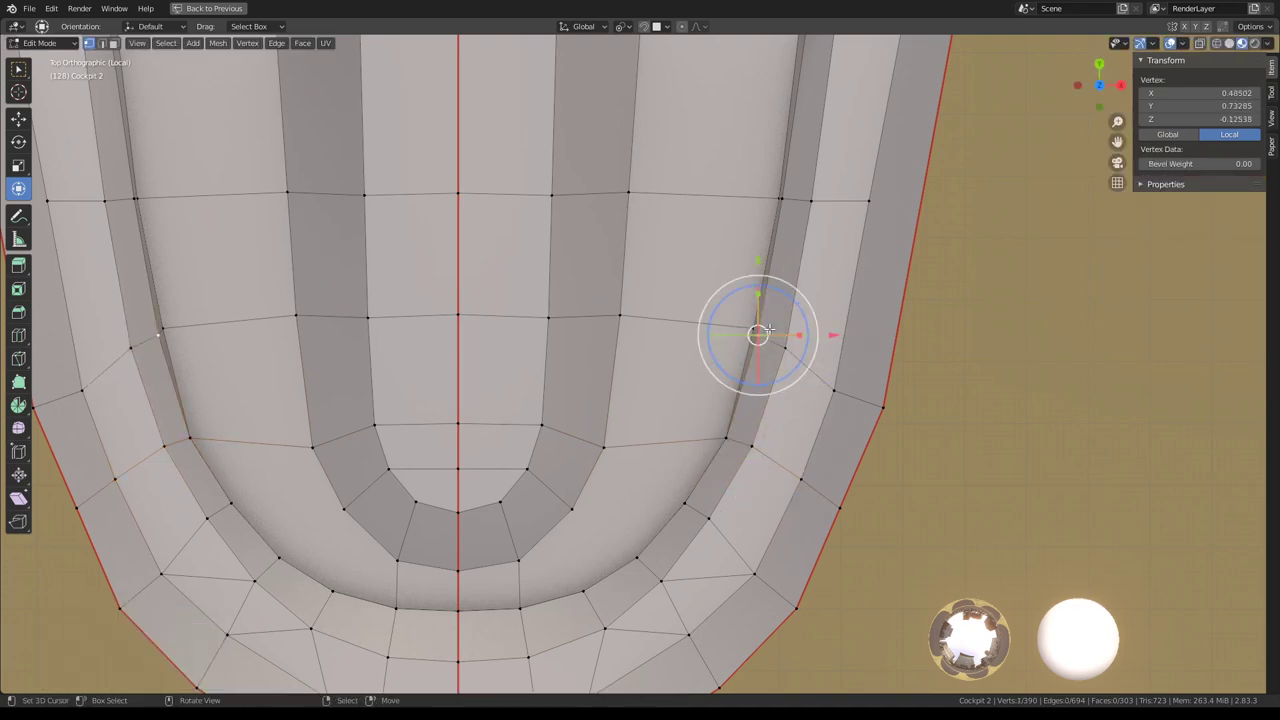
# In a tilted perspective, select an edge path across the channel and edge-slide it
pyautogui.scroll(-3, 757, 334)
pyautogui.moveTo(750, 348)
pyautogui.mouseDown(button='middle')
pyautogui.moveTo(655, 333)
pyautogui.moveTo(566, 345)
pyautogui.mouseUp(button='middle')
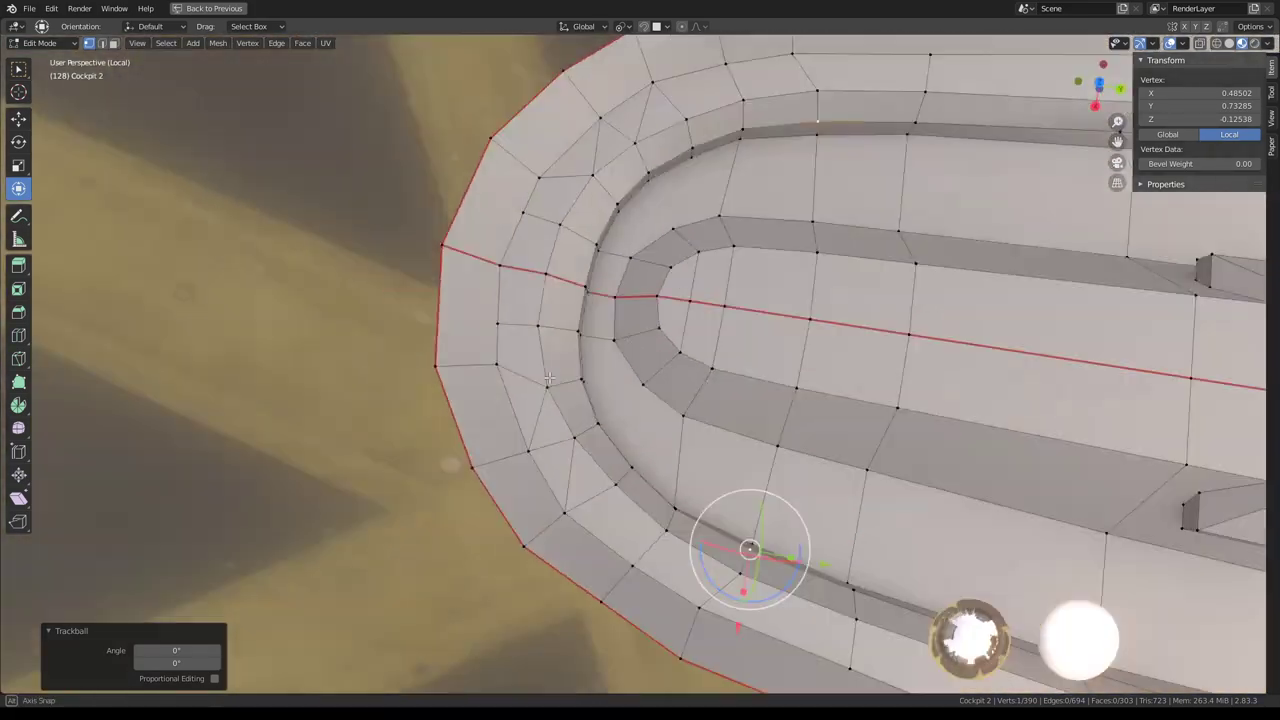
pyautogui.scroll(5, 566, 345)
pyautogui.scroll(-3, 566, 345)
pyautogui.scroll(3, 580, 390)
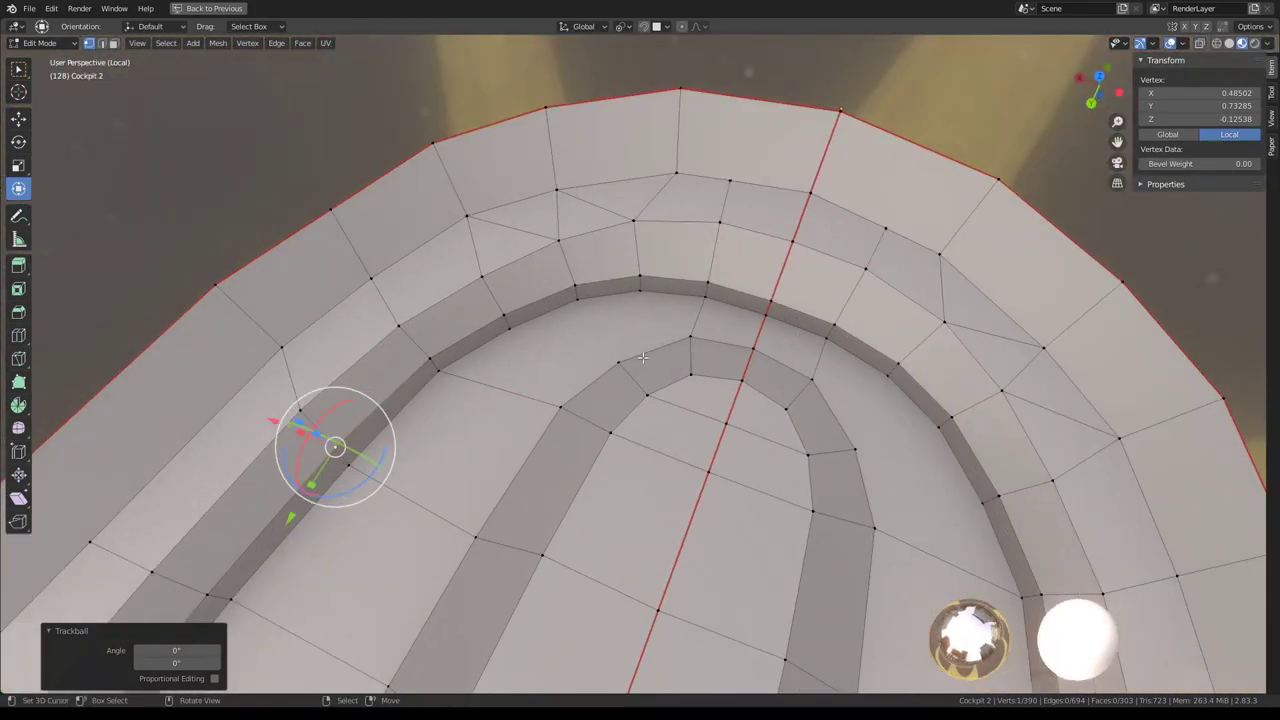
pyautogui.keyDown('shift'); pyautogui.click(591, 429); pyautogui.keyUp('shift')
pyautogui.keyDown('ctrl'); pyautogui.click(578, 408); pyautogui.keyUp('ctrl')
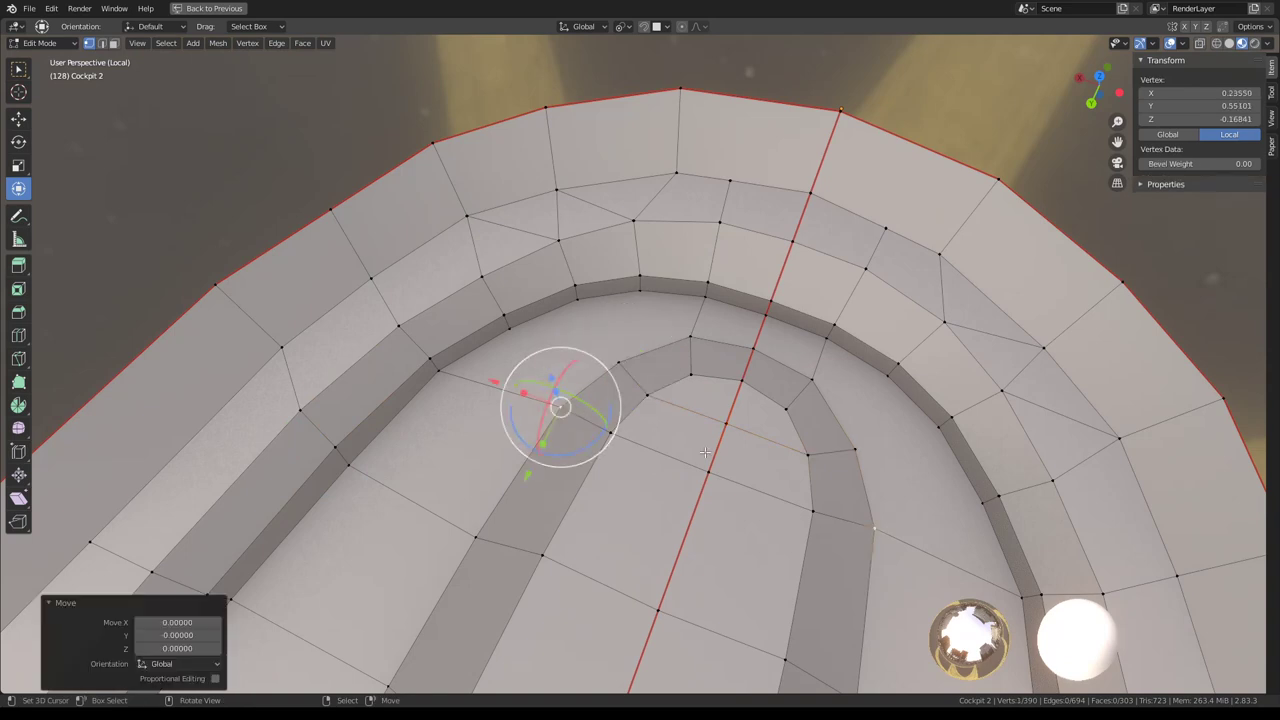
pyautogui.press('g')
pyautogui.press('g')
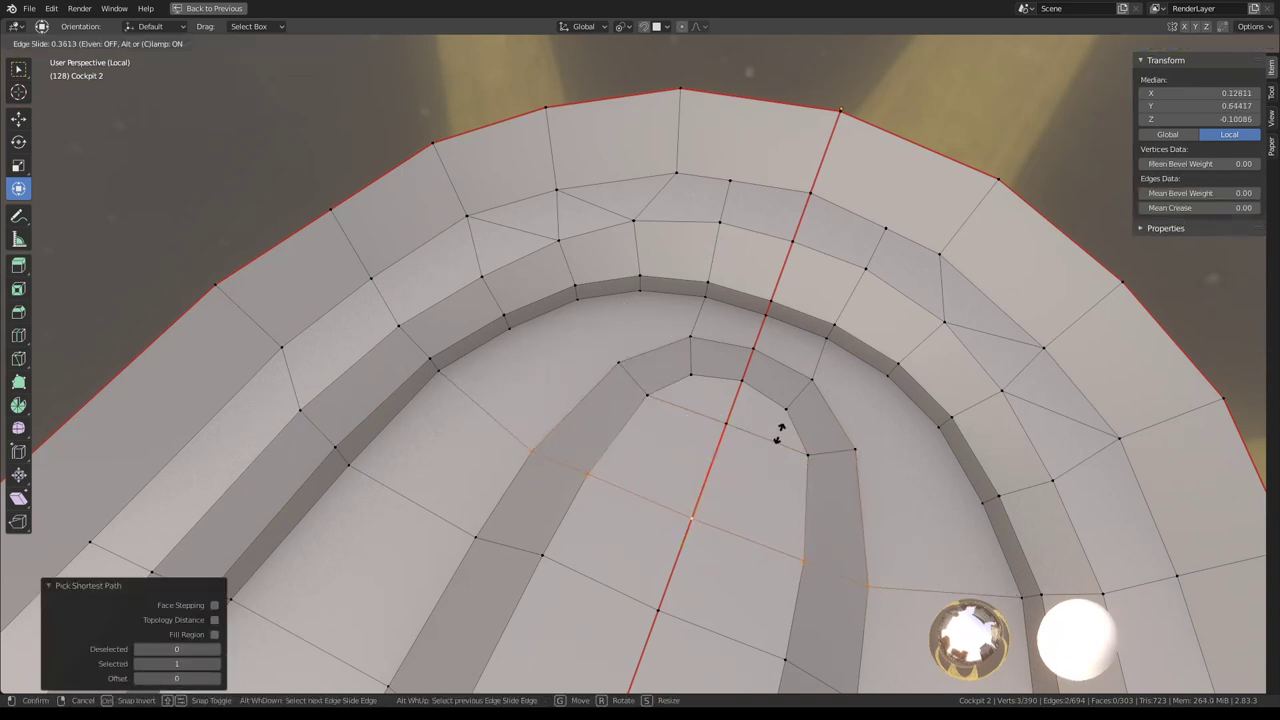
pyautogui.click(766, 430)
# Try a single-segment Bevel Edges on the loop, then undo it
pyautogui.keyDown('shift'); pyautogui.click(620, 365); pyautogui.keyUp('shift')
pyautogui.hotkey('ctrl', 'e')
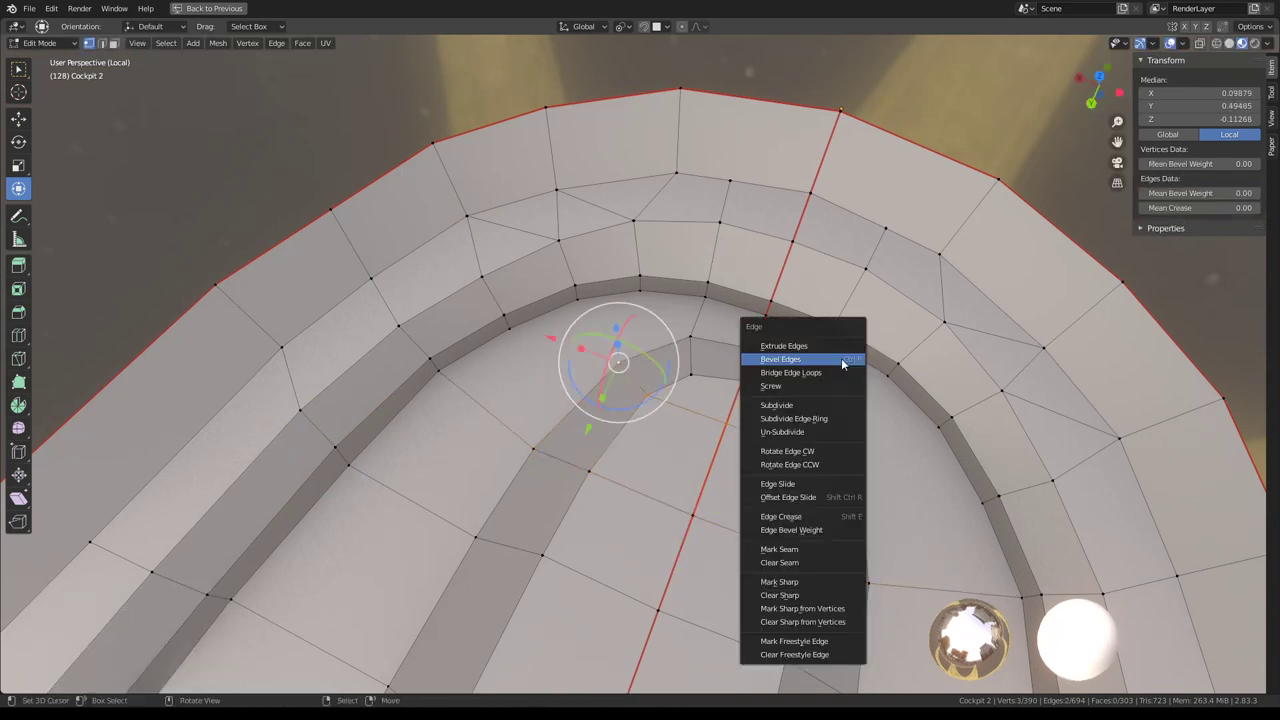
pyautogui.click(842, 360)
pyautogui.scroll(3, 864, 358)
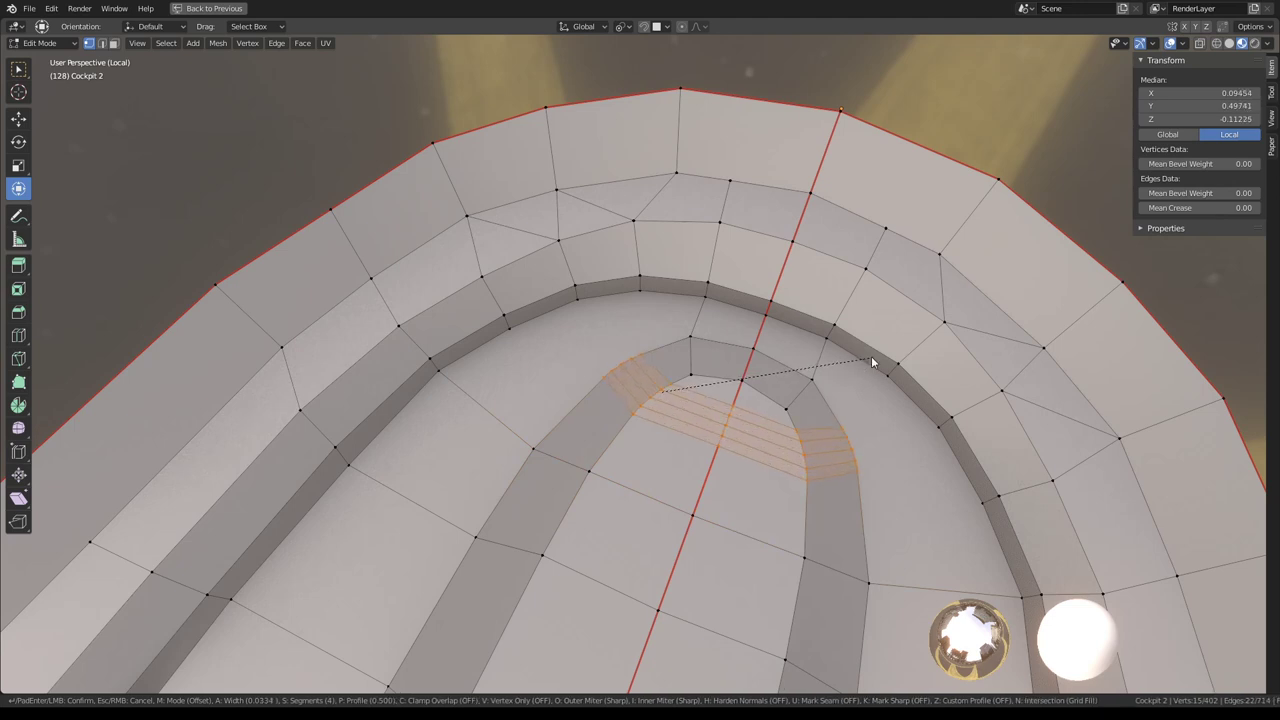
pyautogui.click(871, 356)
pyautogui.moveTo(150, 532); pyautogui.dragTo(128, 532)
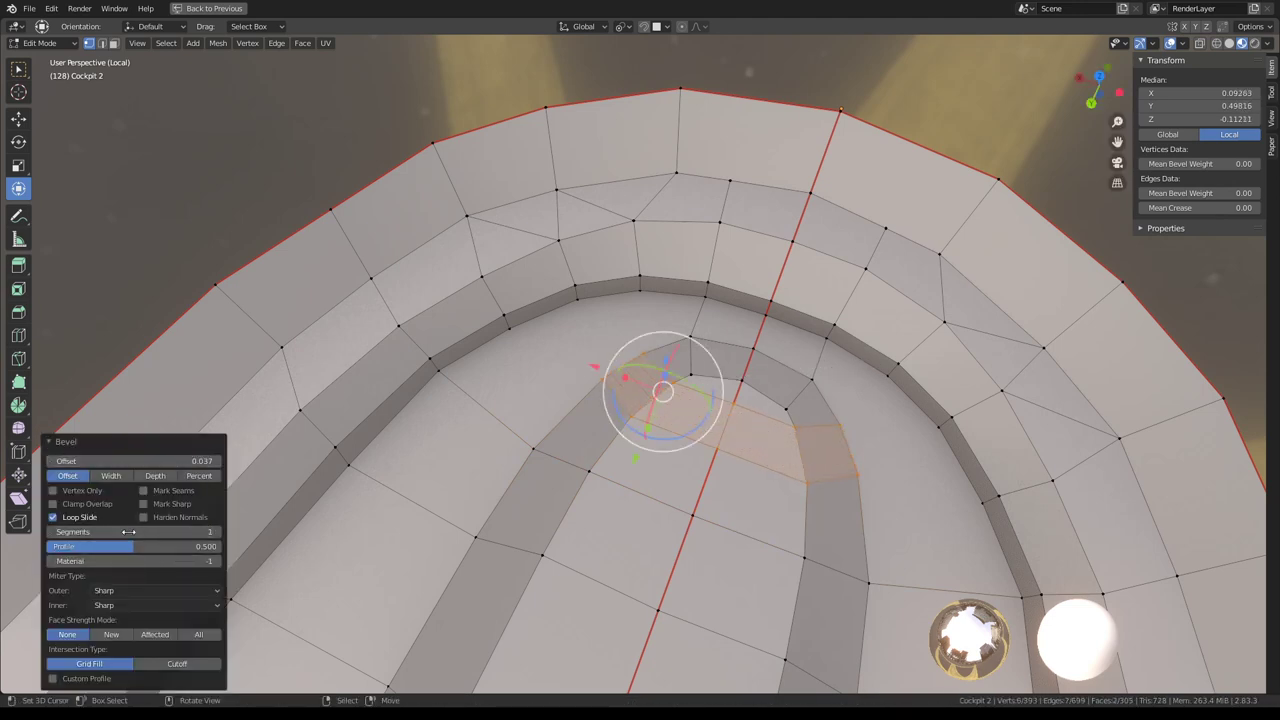
pyautogui.hotkey('ctrl', 'z')
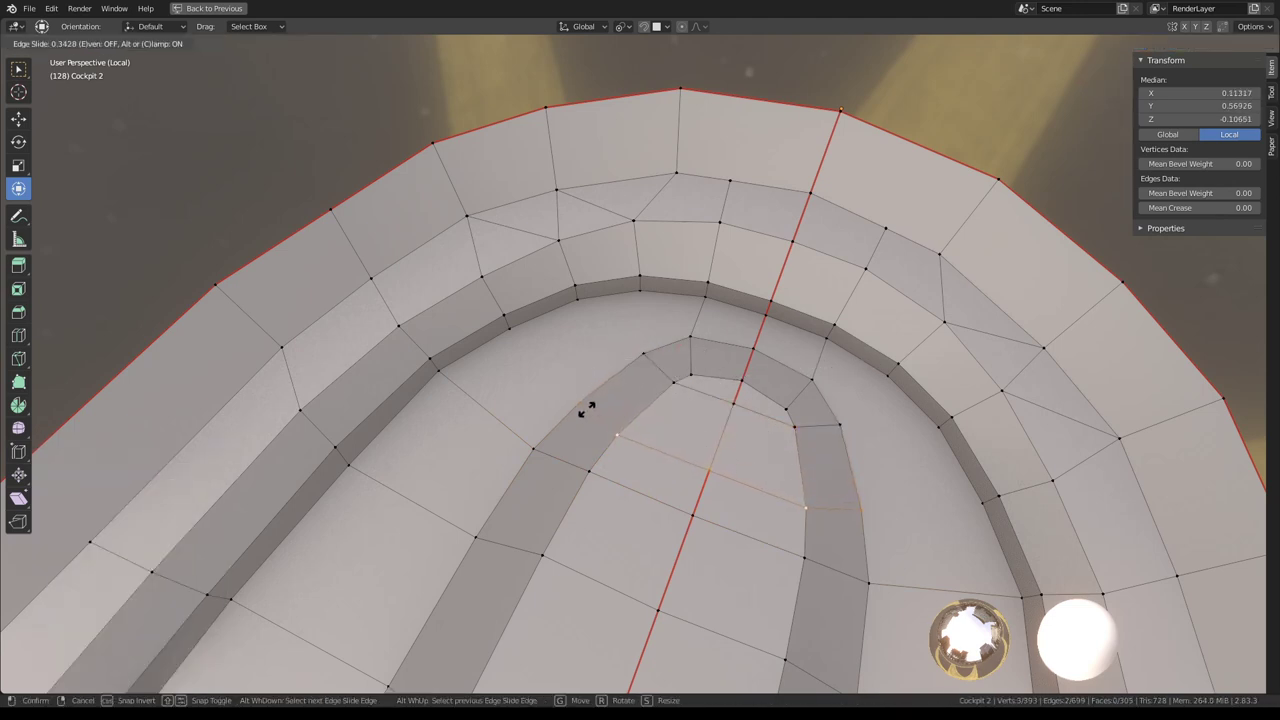
pyautogui.hotkey('ctrl', 'z')
# Re-slide the edge loop and move it into its new position
pyautogui.press('g')
pyautogui.press('g')
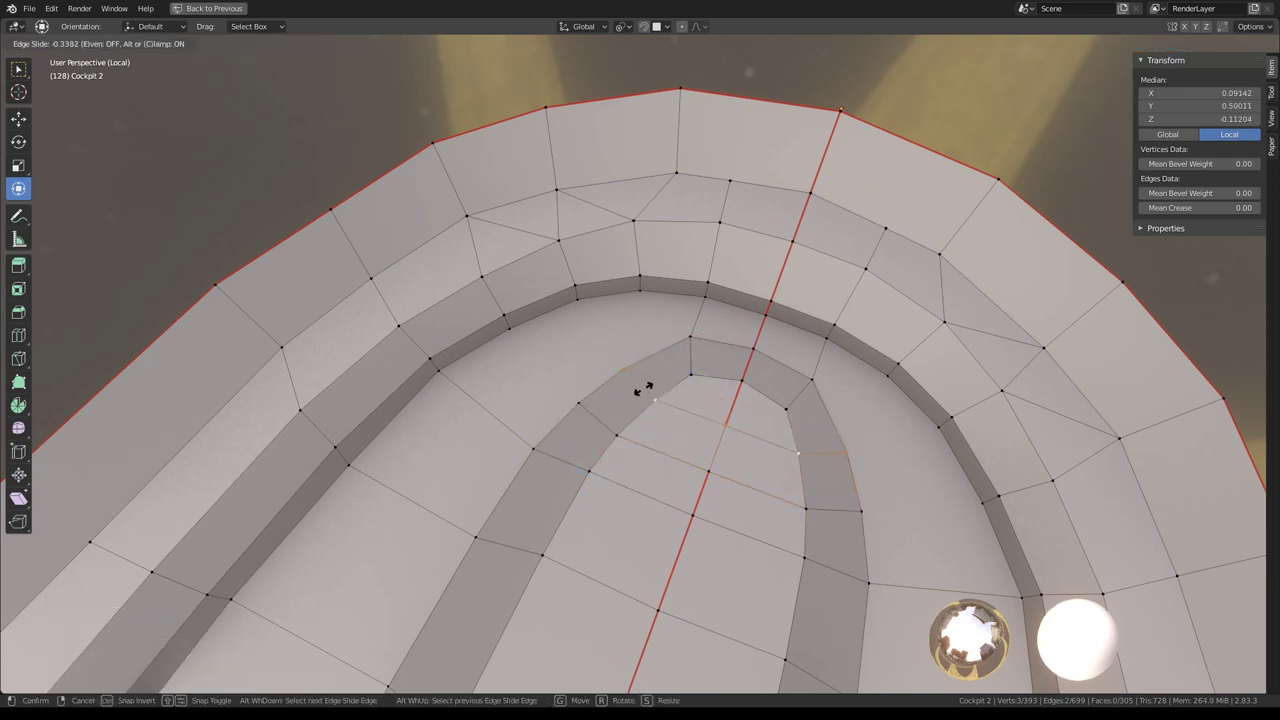
pyautogui.click(643, 390)
pyautogui.press('g')
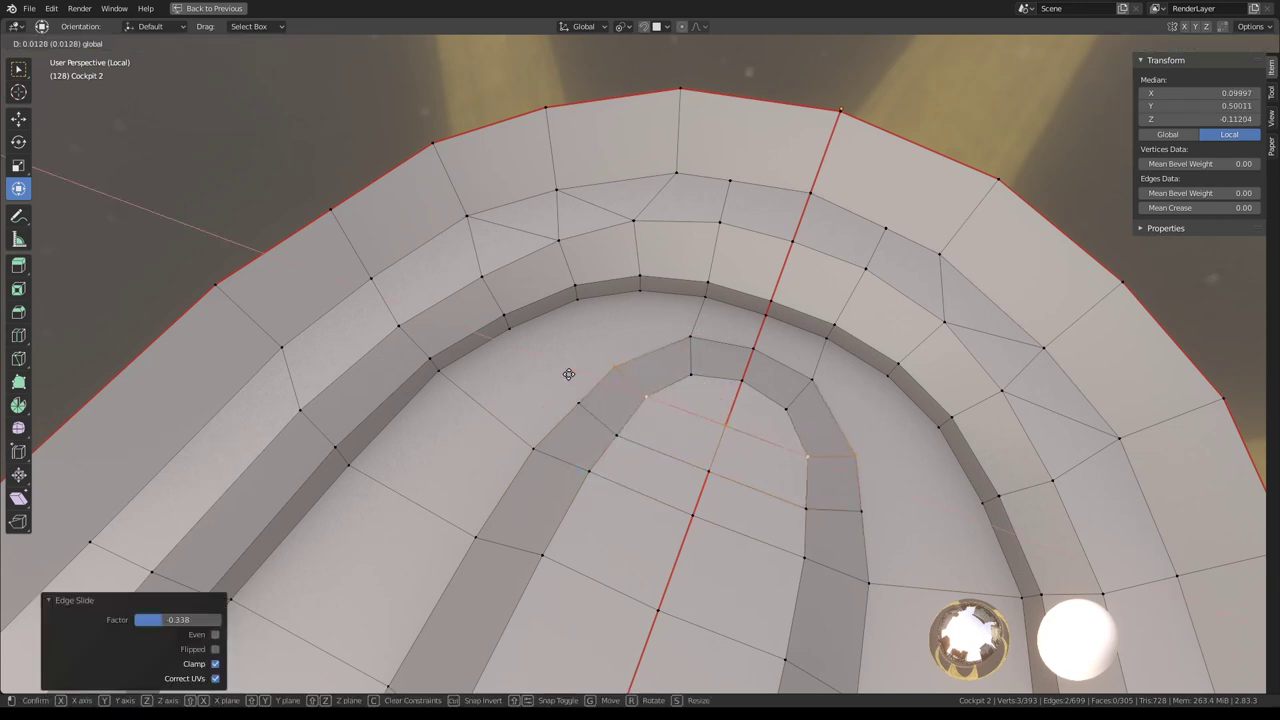
pyautogui.press('o')
pyautogui.press('o')
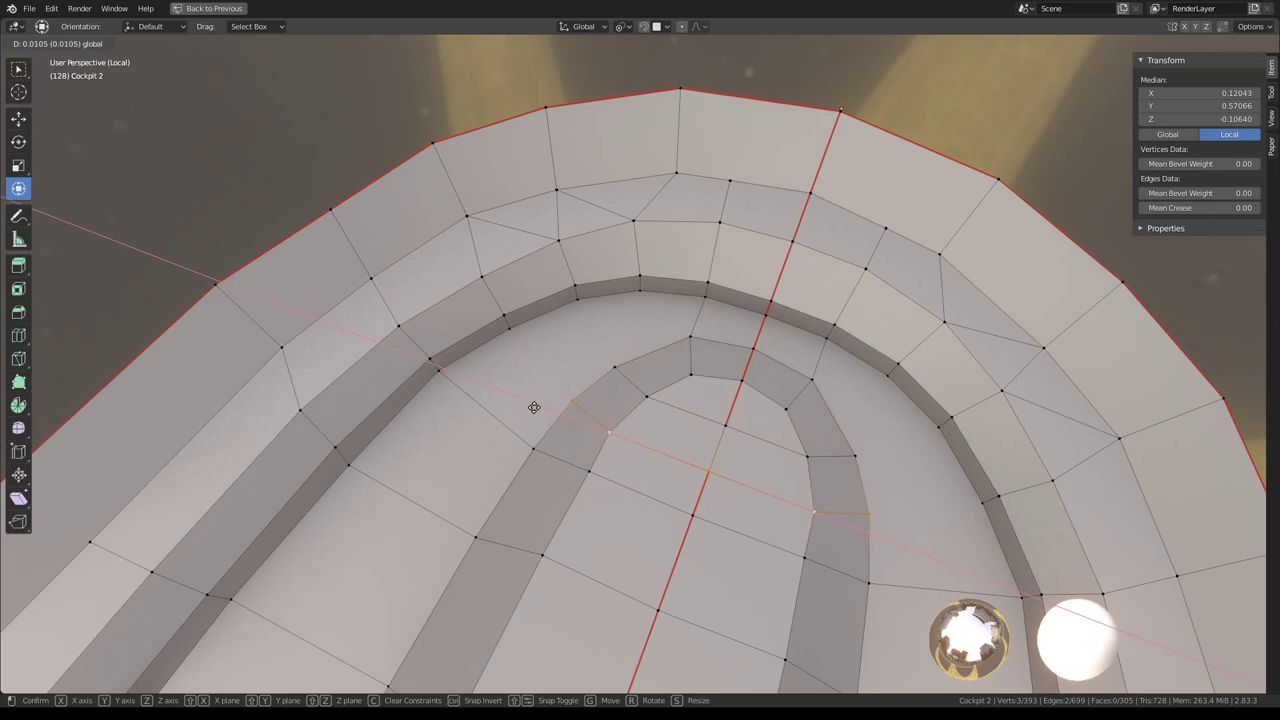
pyautogui.click(534, 407)
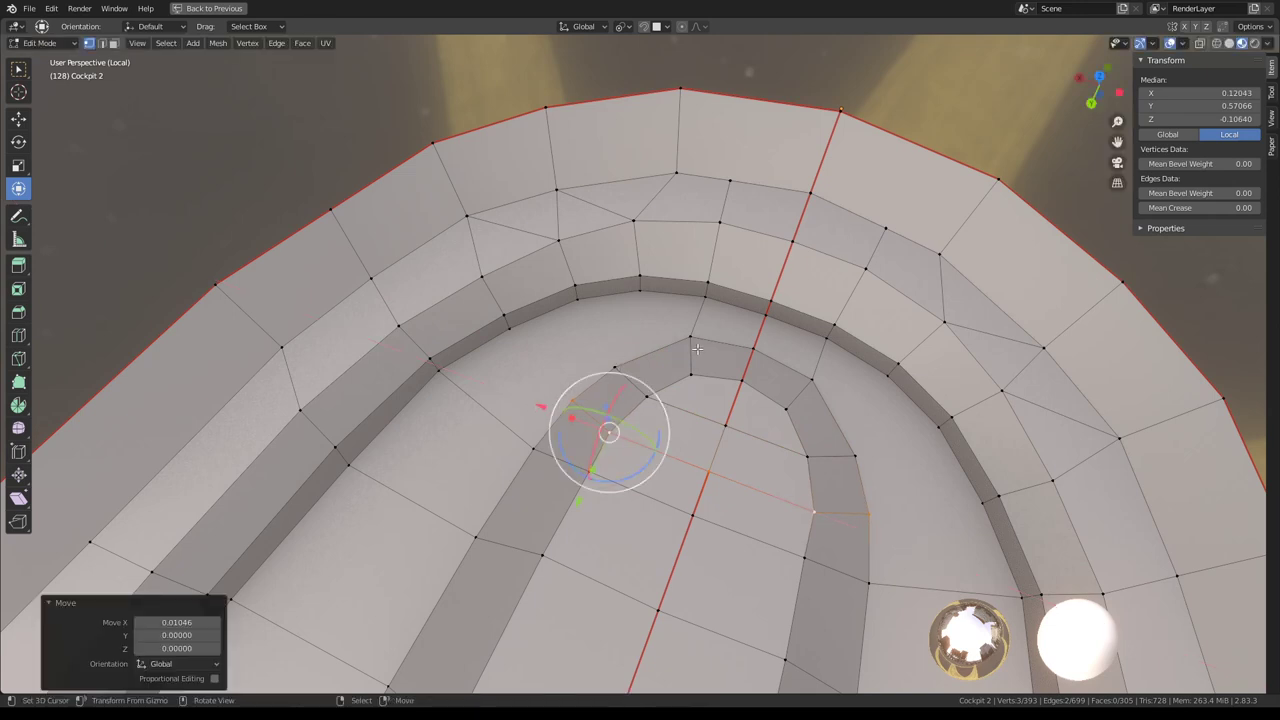
# Select the edge path across the rounded end and bring up the edge operations
pyautogui.click(691, 374)
pyautogui.keyDown('alt'); pyautogui.click(691, 374); pyautogui.keyUp('alt')
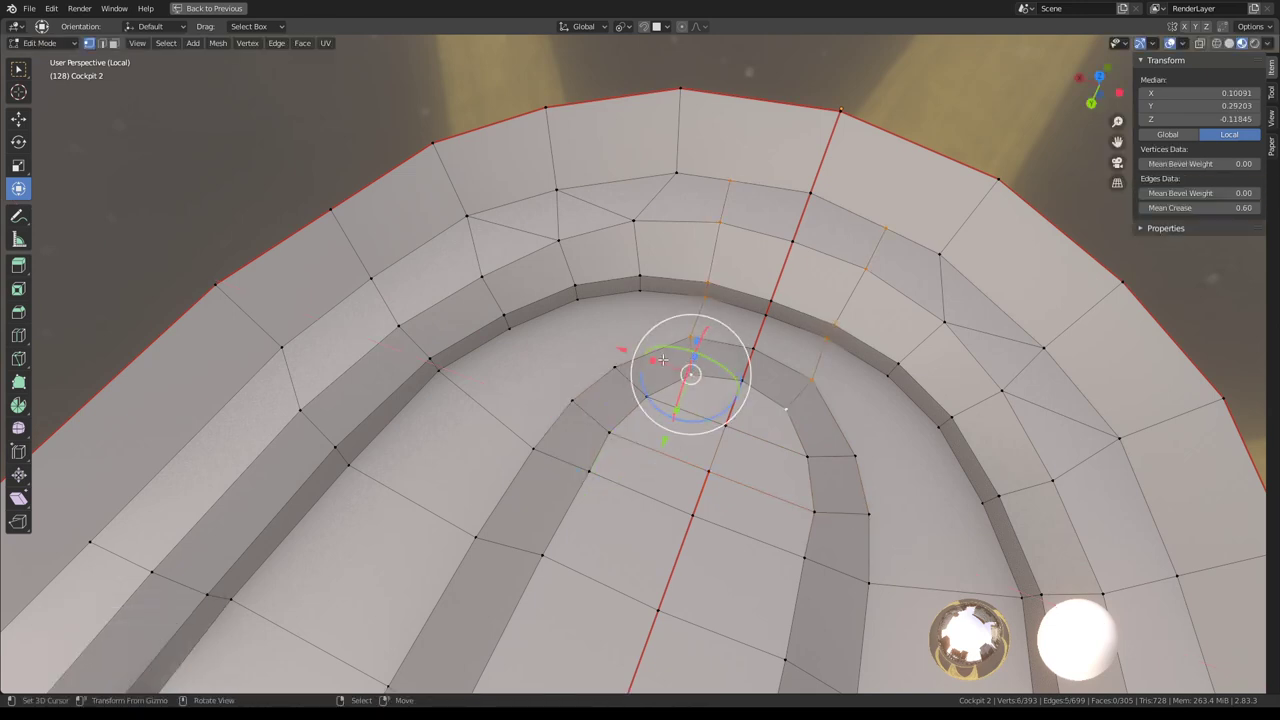
pyautogui.hotkey('ctrl', 'e')
# Bevel the selected edge path near the inner trim and nudge the bevelled edges along Y
pyautogui.click(745, 341)
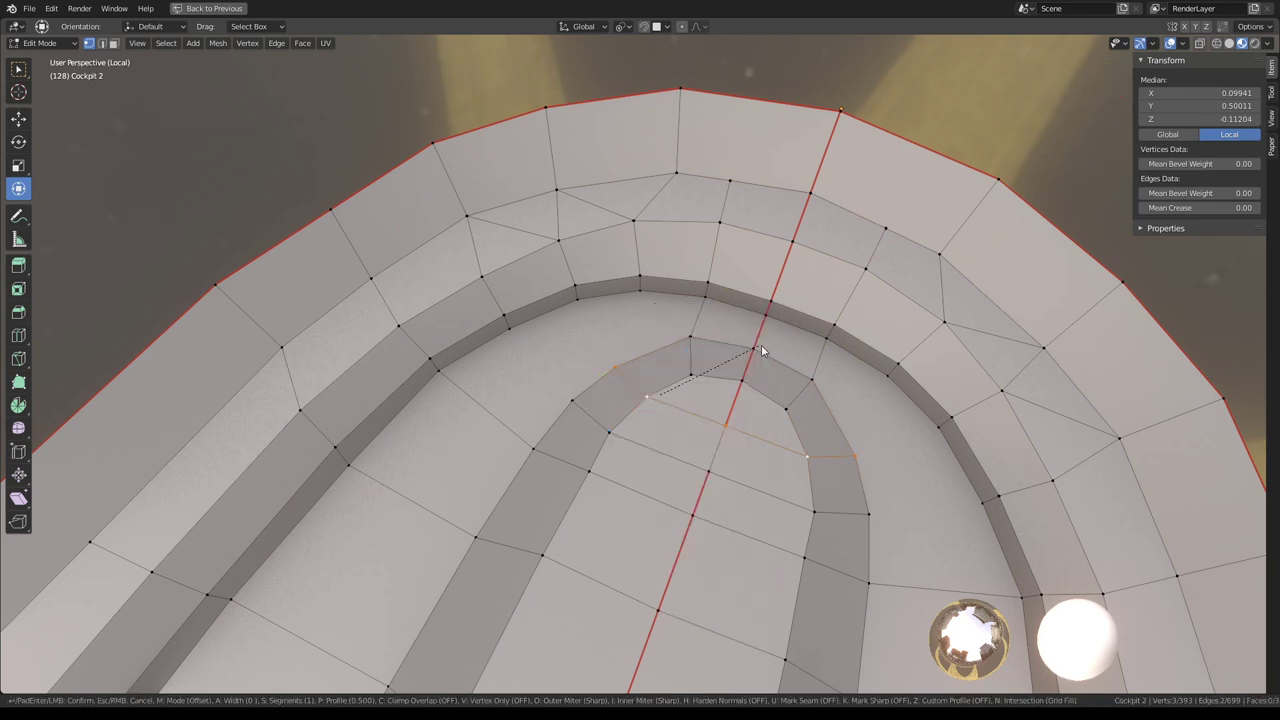
pyautogui.click(777, 345)
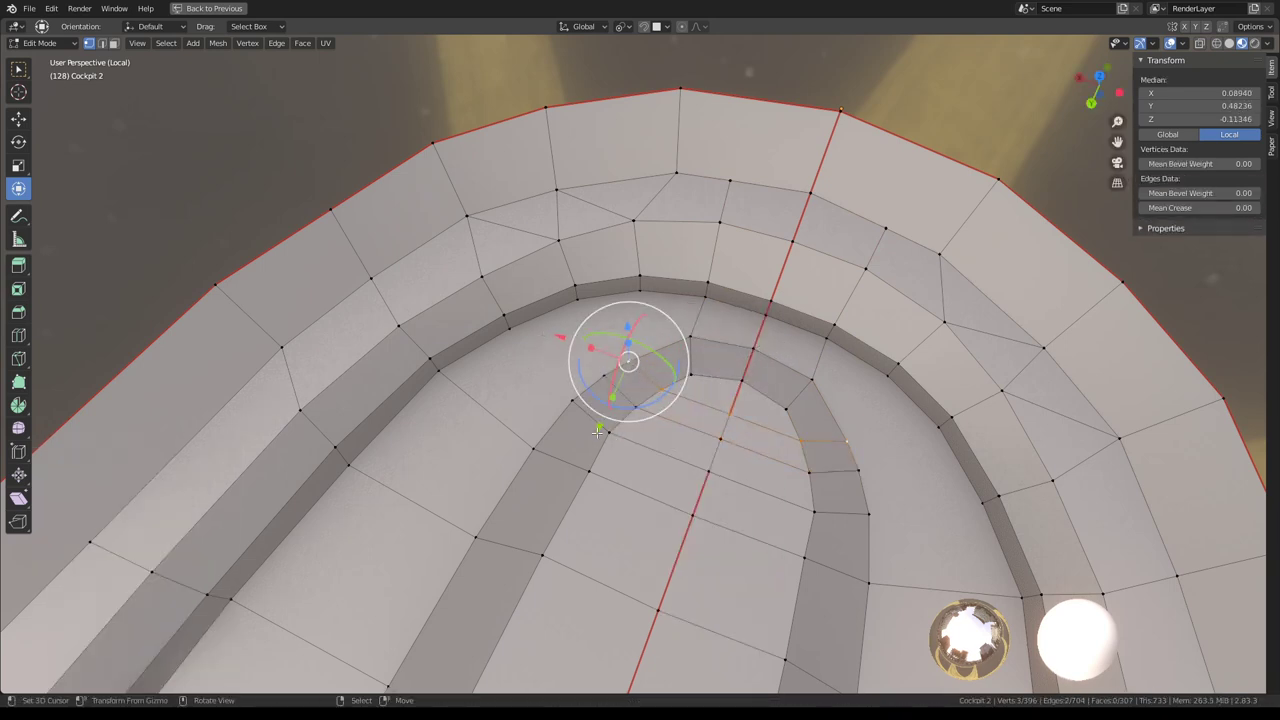
pyautogui.moveTo(597, 431); pyautogui.dragTo(603, 418)
pyautogui.moveTo(620, 400); pyautogui.dragTo(685, 465, button='middle')
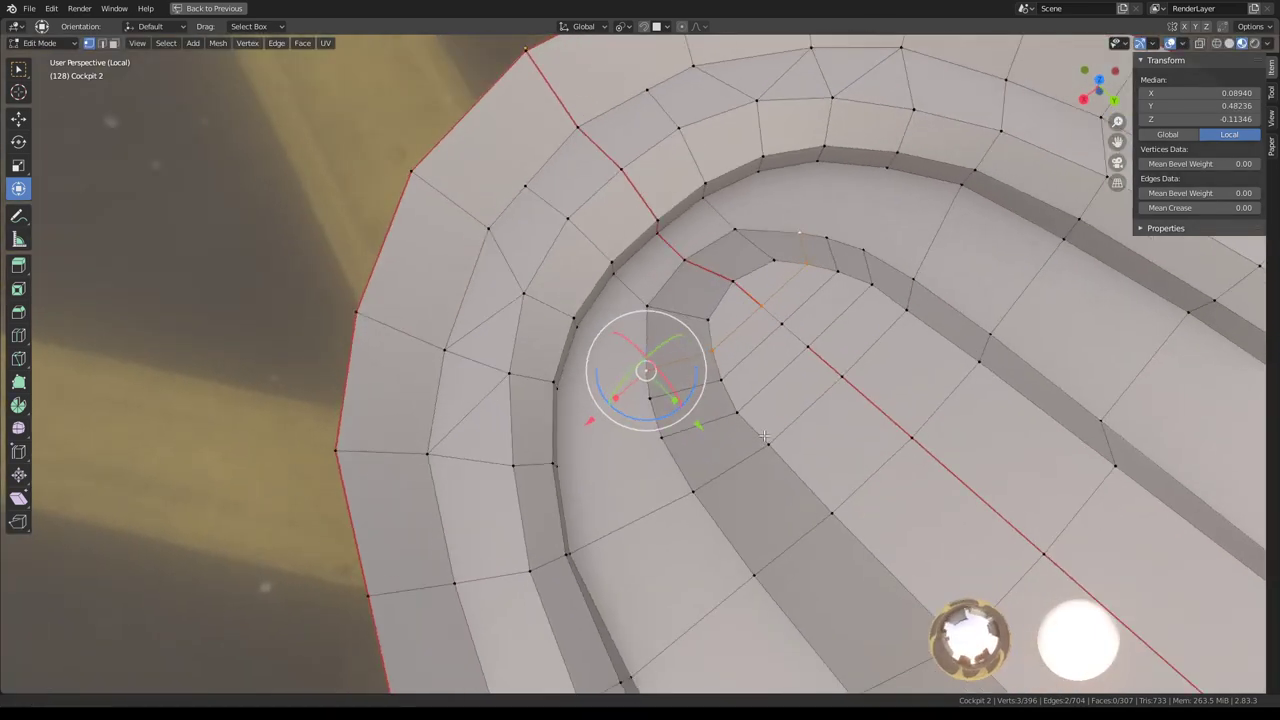
pyautogui.click(676, 452)
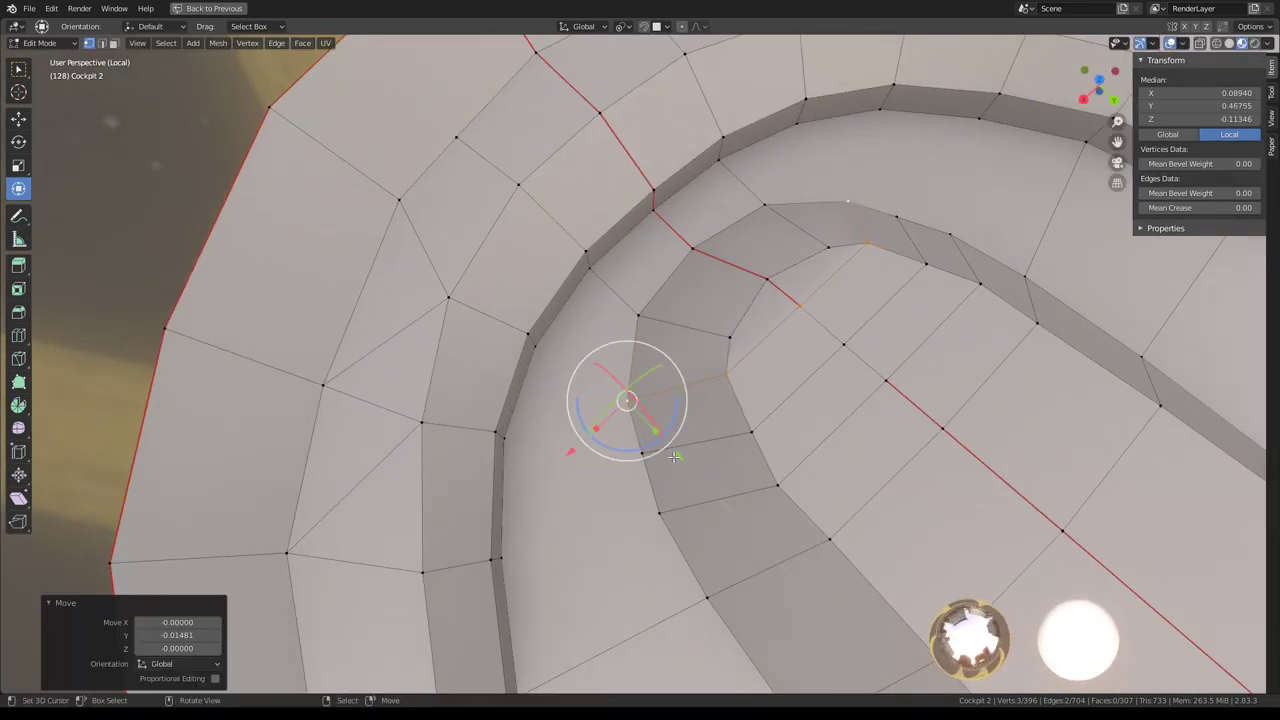
# Nudge a vertex on the inner arch along Y, then try sliding an arch edge and undo it
pyautogui.click(745, 342)
pyautogui.moveTo(773, 373); pyautogui.dragTo(771, 382)
pyautogui.moveTo(723, 329); pyautogui.dragTo(671, 340, button='middle')
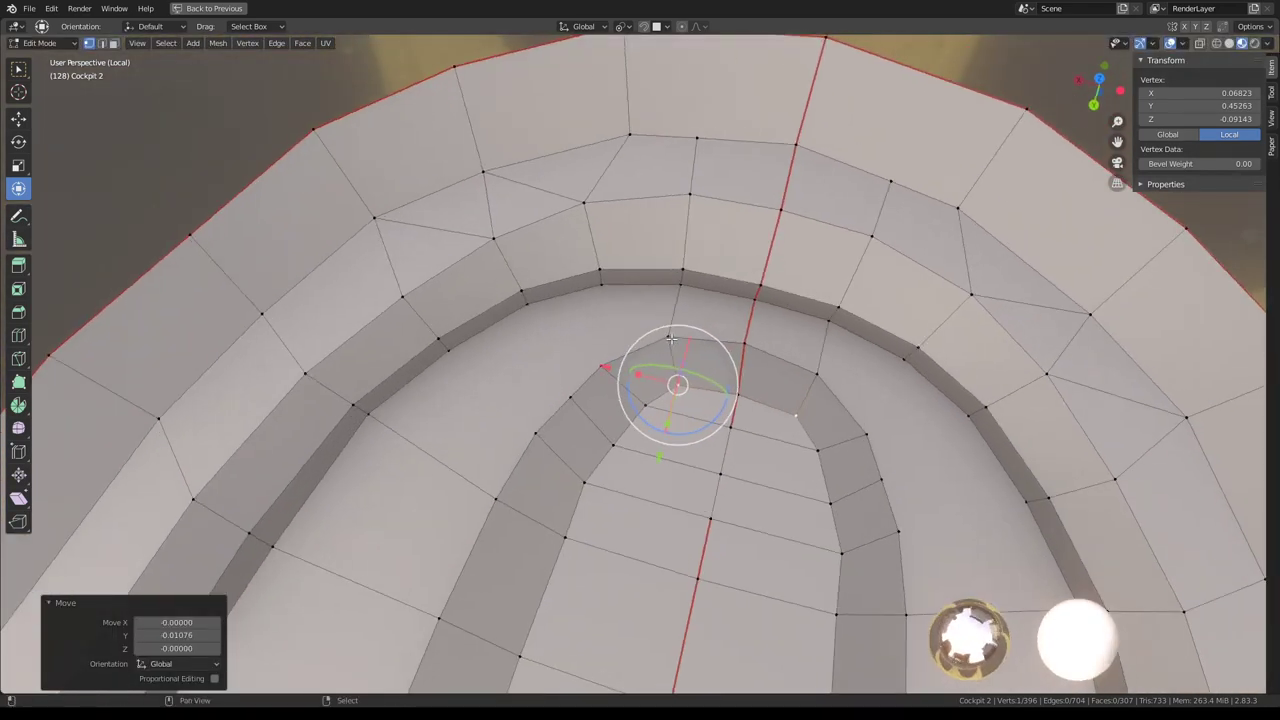
pyautogui.click(671, 340)
pyautogui.press('g')
pyautogui.press('g')
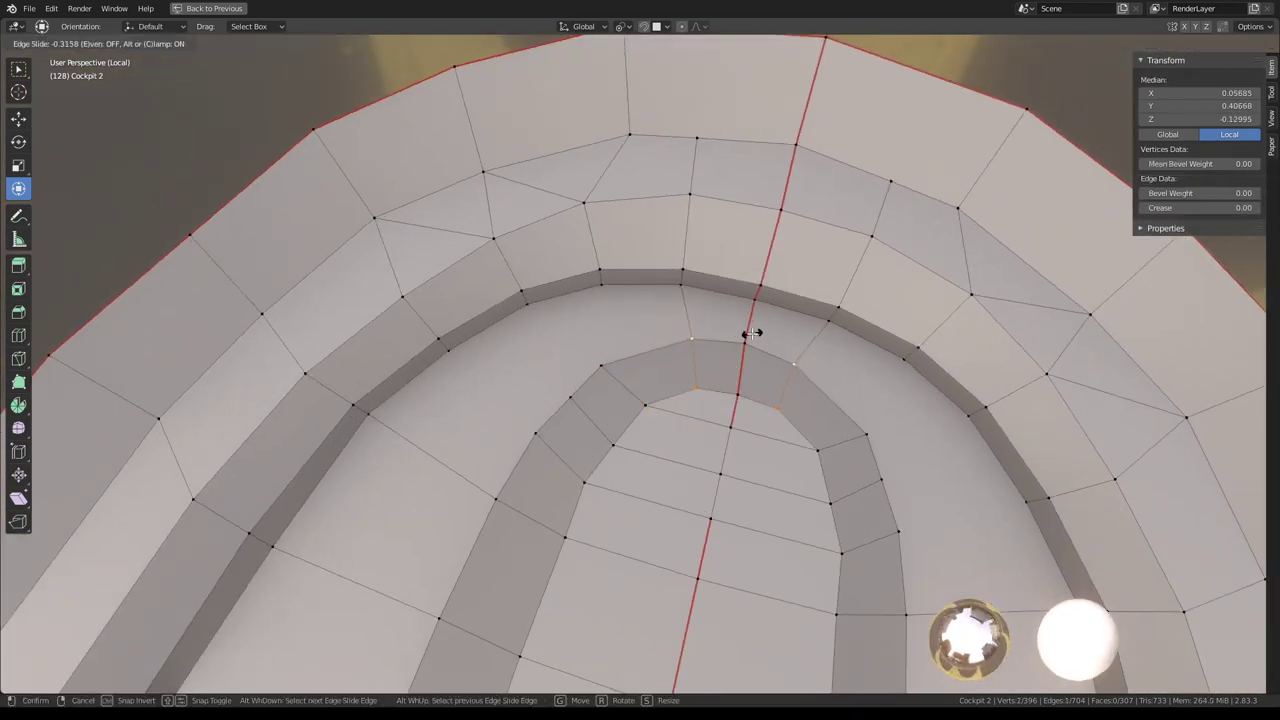
pyautogui.click(752, 333)
pyautogui.moveTo(705, 431); pyautogui.dragTo(676, 410)
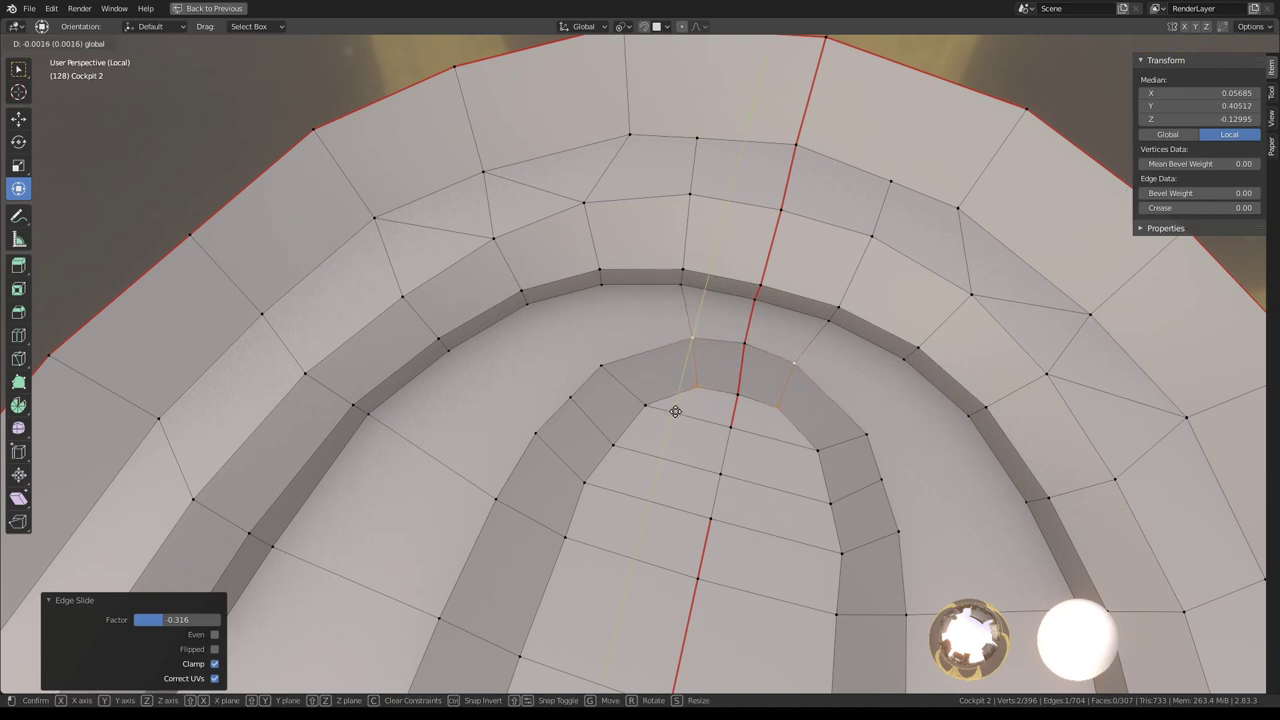
pyautogui.press('Escape')
pyautogui.hotkey('ctrl', 'z')
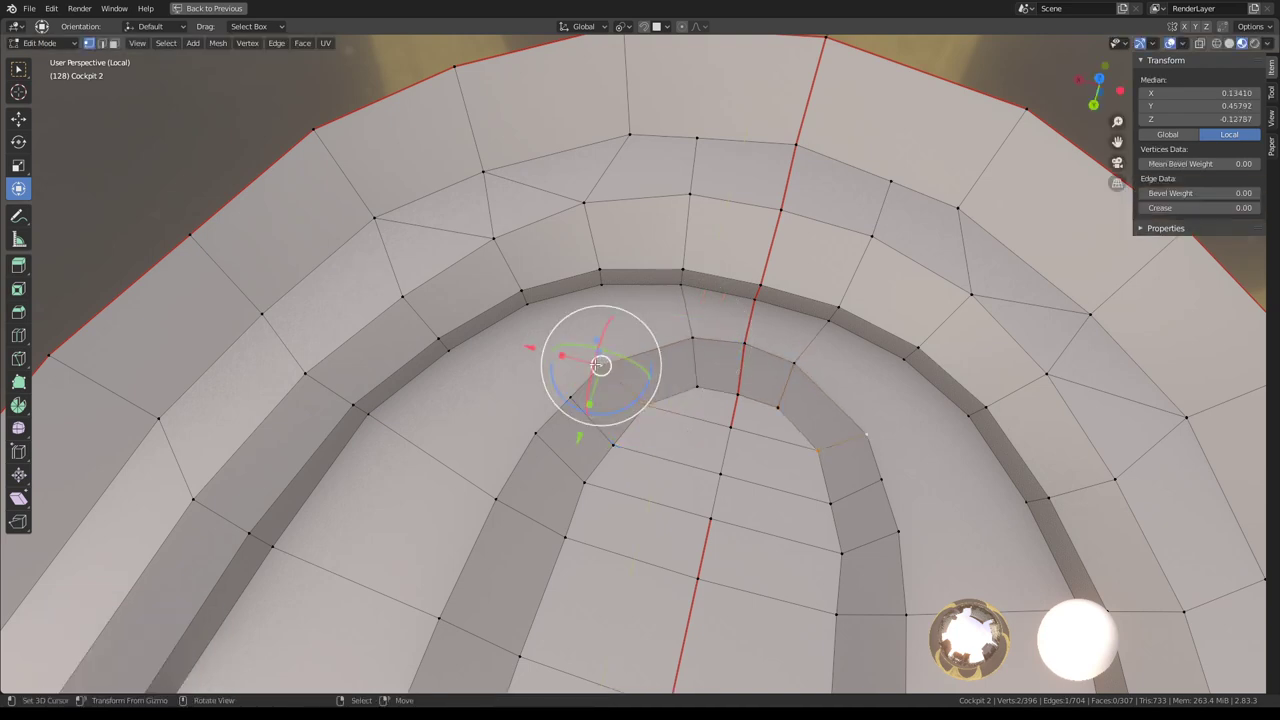
# Test edge slides at factors 0.231 and 0.195, discarding each
pyautogui.press('g')
pyautogui.press('g')
pyautogui.click(607, 358)
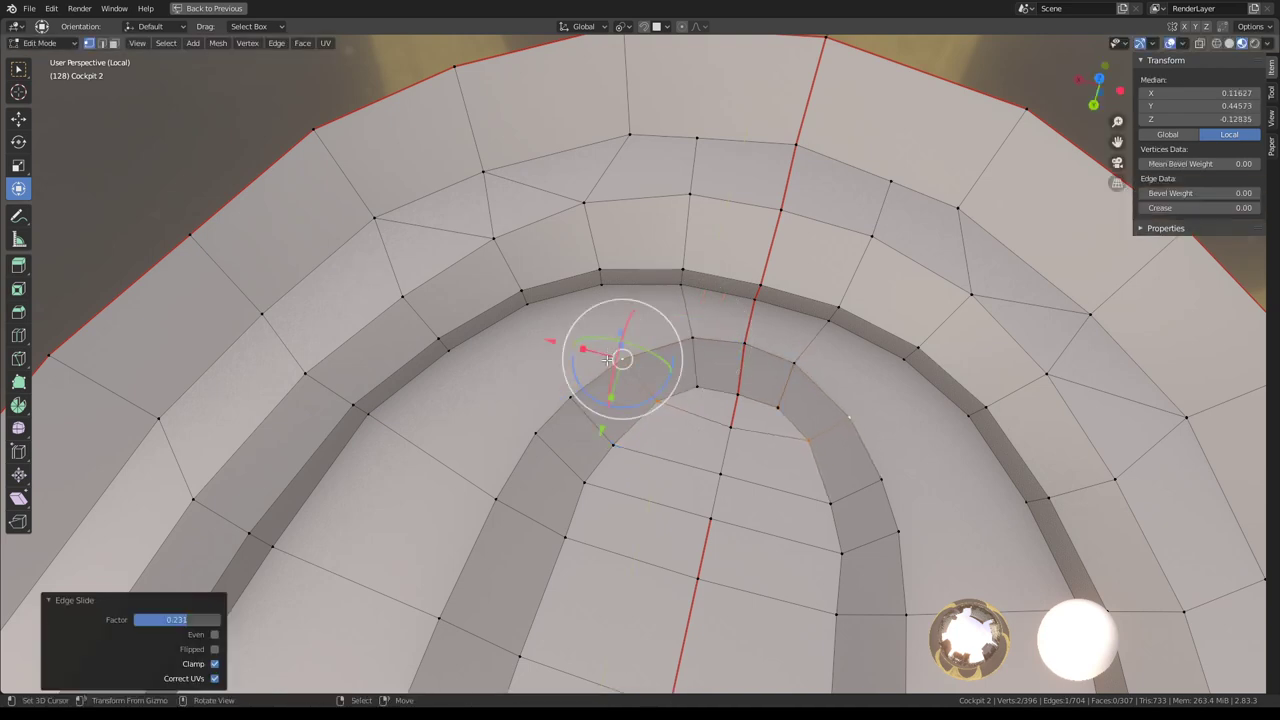
pyautogui.press('g')
pyautogui.click(600, 430)
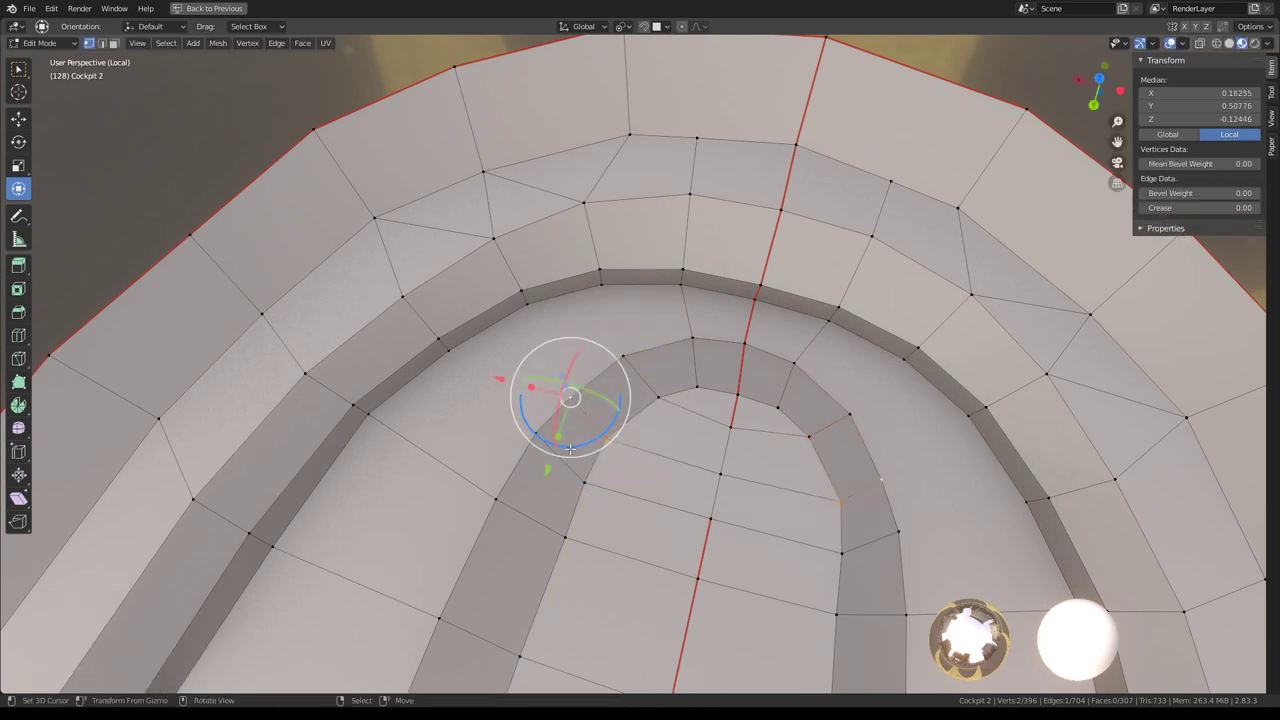
pyautogui.press('g')
pyautogui.press('g')
pyautogui.click(572, 466)
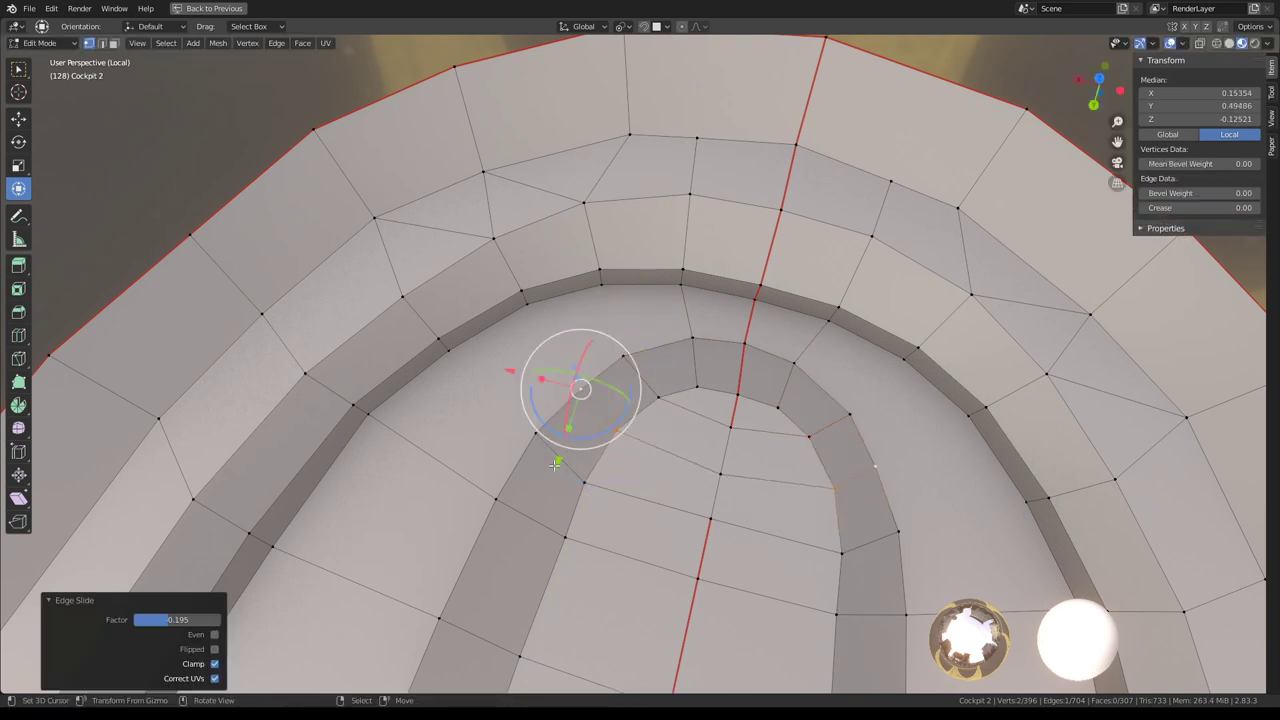
pyautogui.press('g')
pyautogui.press('g')
# Edge-slide the selected edges slightly to factor 0.103
pyautogui.click(556, 464)
pyautogui.hotkey('ctrl', 'z')
pyautogui.hotkey('ctrl', 'z')
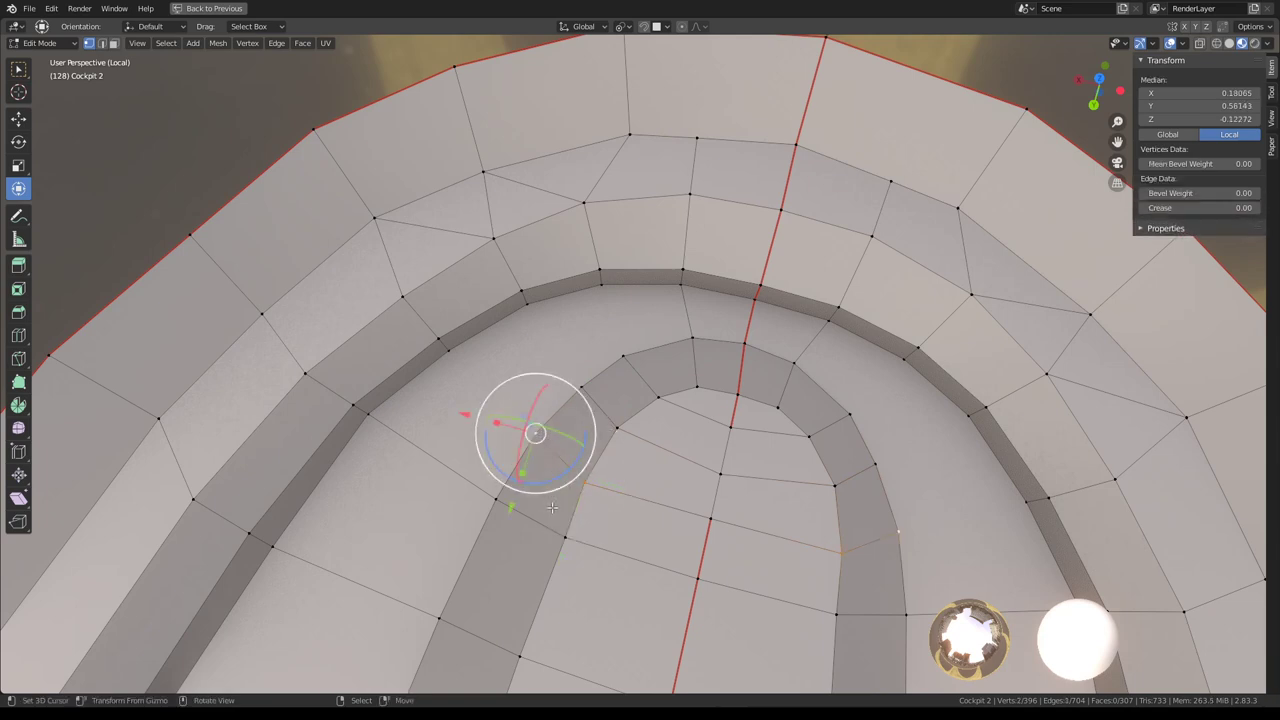
pyautogui.press('g')
pyautogui.press('g')
pyautogui.rightClick(551, 508)
pyautogui.press('g')
pyautogui.press('g')
pyautogui.click(622, 381)
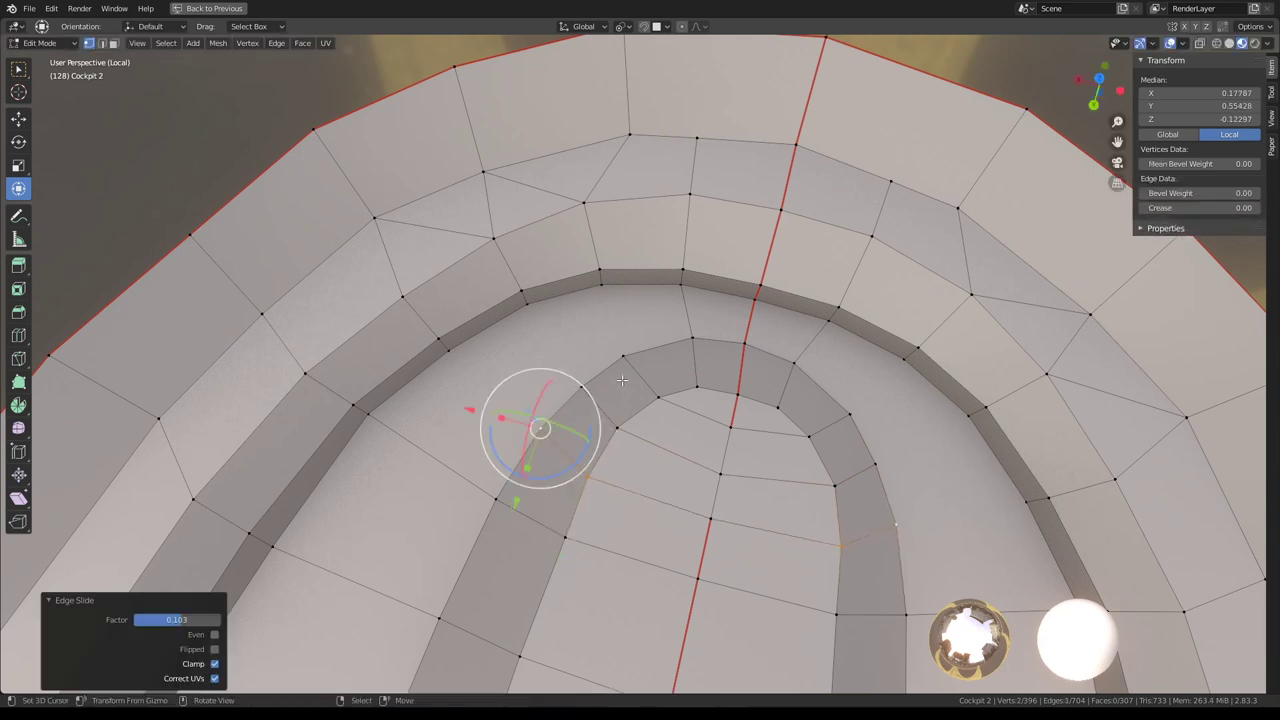
# Start a knife cut, cancel it without changing the mesh, and switch to face select mode
pyautogui.press('k')
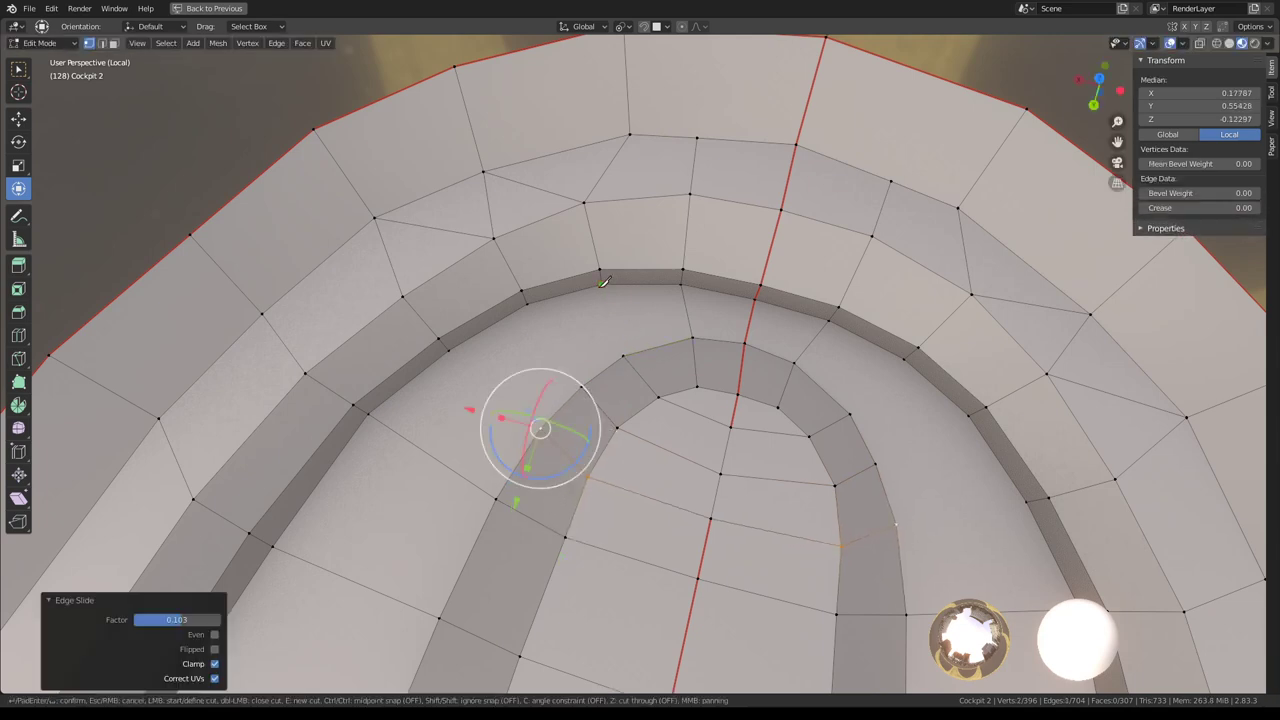
pyautogui.press('Escape')
pyautogui.click(113, 43)
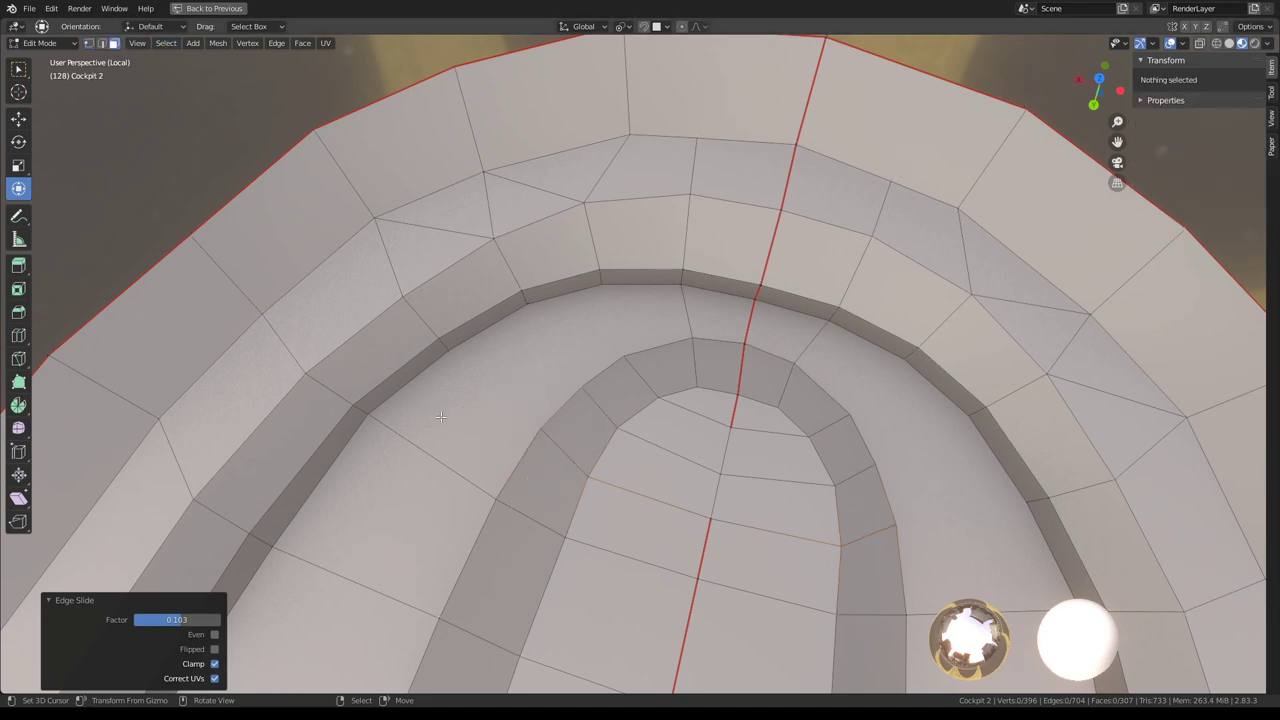
# Triangulate the two inner-trim face arcs, rejoin them with Tris to Quads at 40°, then view the cockpit in Object Mode
pyautogui.hotkey('ctrl', 't')
pyautogui.hotkey('alt', 'j')
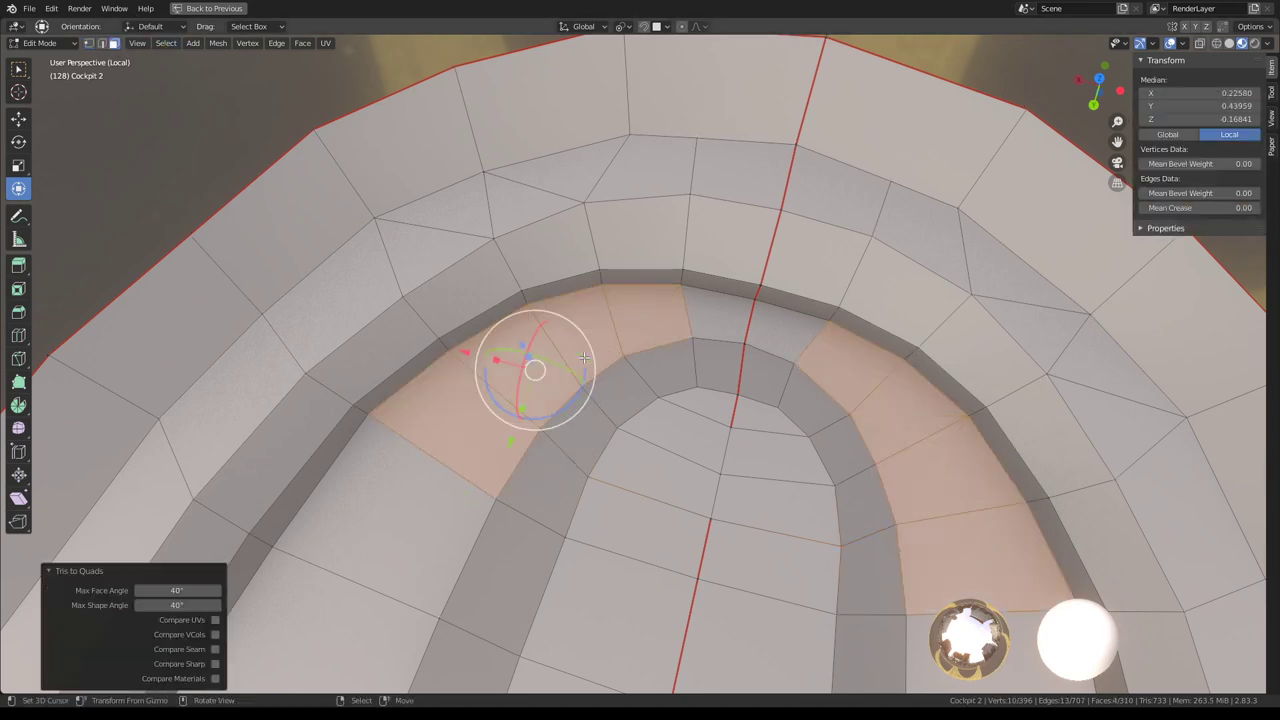
pyautogui.scroll(-5, 702, 323)
pyautogui.press('Tab')
pyautogui.moveTo(590, 371)
pyautogui.mouseDown(button='middle')
pyautogui.moveTo(775, 305)
pyautogui.moveTo(700, 337)
pyautogui.moveTo(666, 331)
pyautogui.moveTo(789, 354)
pyautogui.moveTo(573, 333)
pyautogui.moveTo(526, 299)
pyautogui.moveTo(658, 327)
pyautogui.moveTo(735, 372)
pyautogui.moveTo(646, 354)
pyautogui.moveTo(517, 357)
pyautogui.moveTo(623, 351)
pyautogui.moveTo(698, 215)
pyautogui.moveTo(712, 217)
pyautogui.moveTo(720, 276)
pyautogui.mouseUp(button='middle')
# In Edit Mode, select the floor strip faces, then the floor edge loop and a single floor edge
pyautogui.scroll(5, 736, 291)
pyautogui.press('Tab')
pyautogui.scroll(3, 526, 388)
pyautogui.click(518, 398)
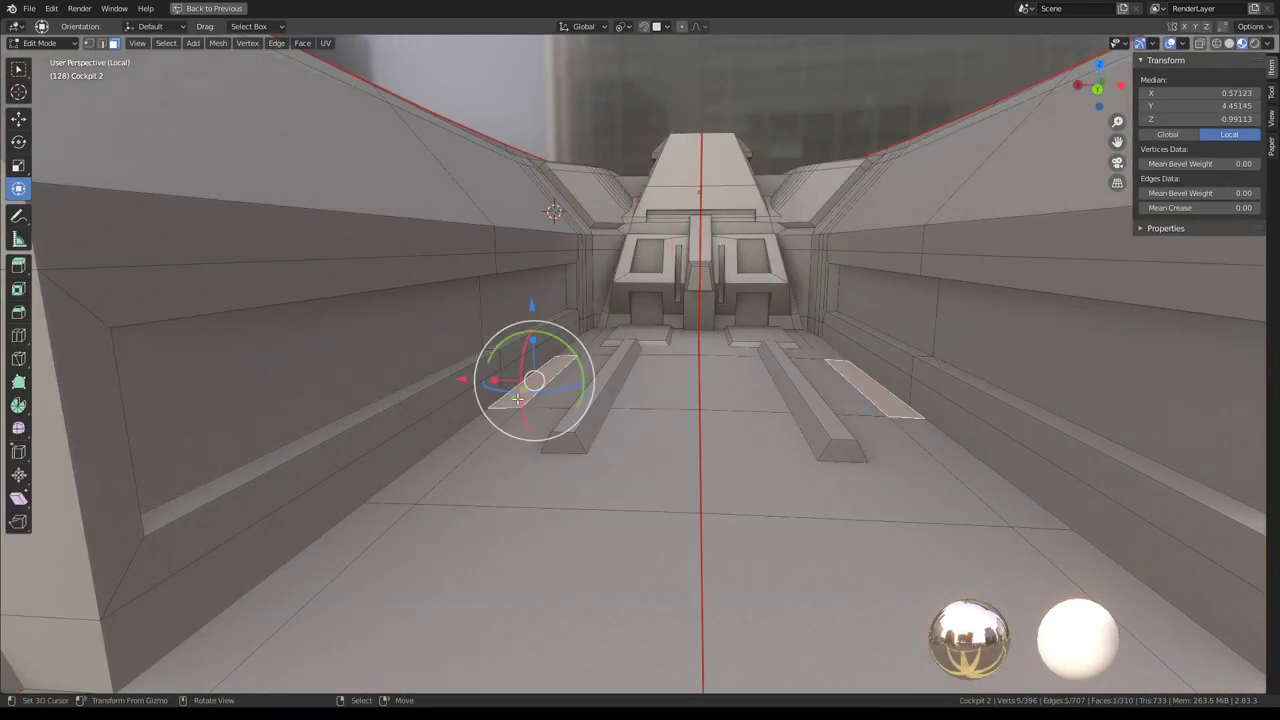
pyautogui.moveTo(506, 435); pyautogui.dragTo(600, 430, button='middle')
pyautogui.scroll(4, 633, 437)
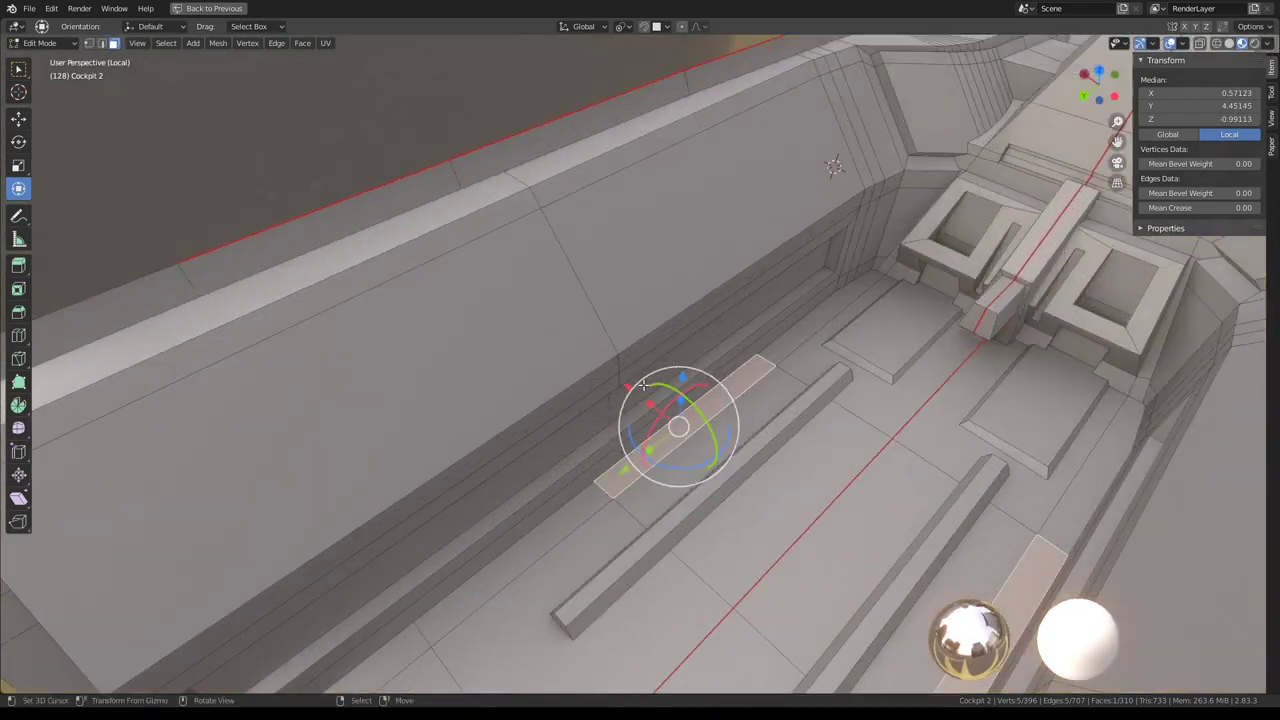
pyautogui.click(101, 43)
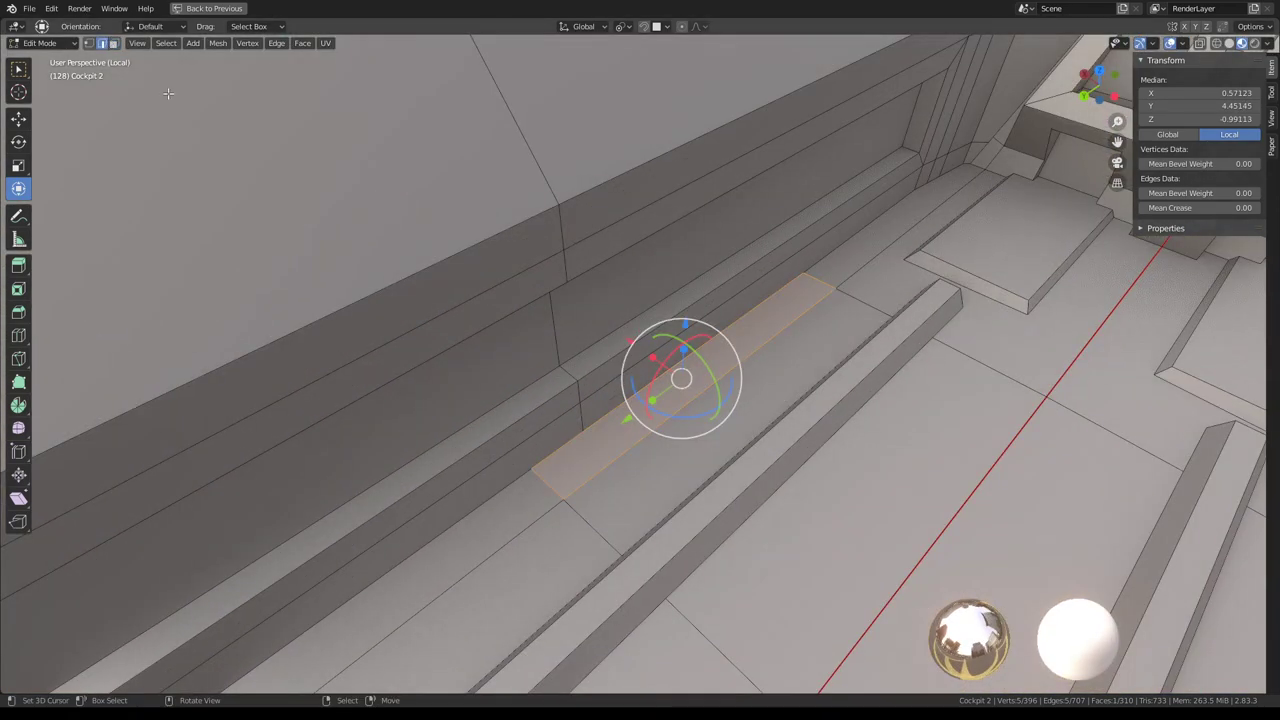
pyautogui.click(589, 522)
pyautogui.keyDown('alt'); pyautogui.click(592, 527); pyautogui.keyUp('alt')
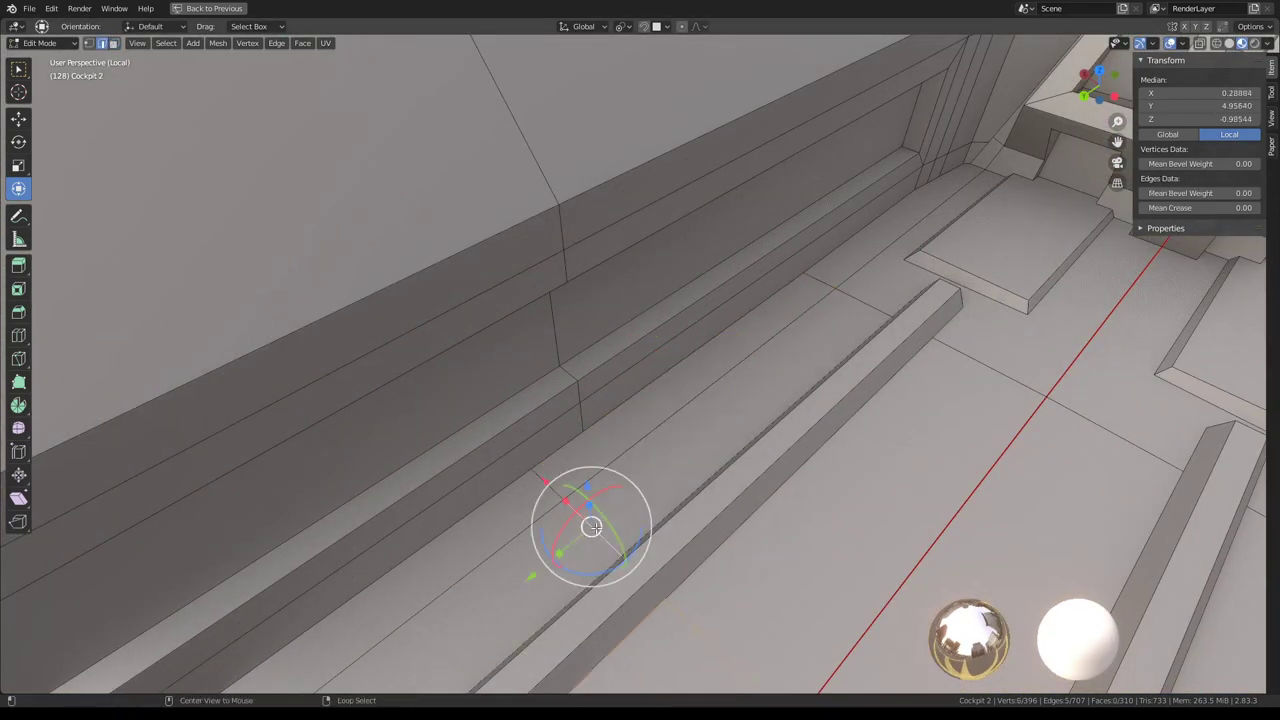
pyautogui.scroll(-5, 611, 480)
pyautogui.moveTo(600, 450)
pyautogui.mouseDown(button='middle')
pyautogui.moveTo(646, 420)
pyautogui.moveTo(593, 341)
pyautogui.mouseUp(button='middle')
pyautogui.click(648, 420)
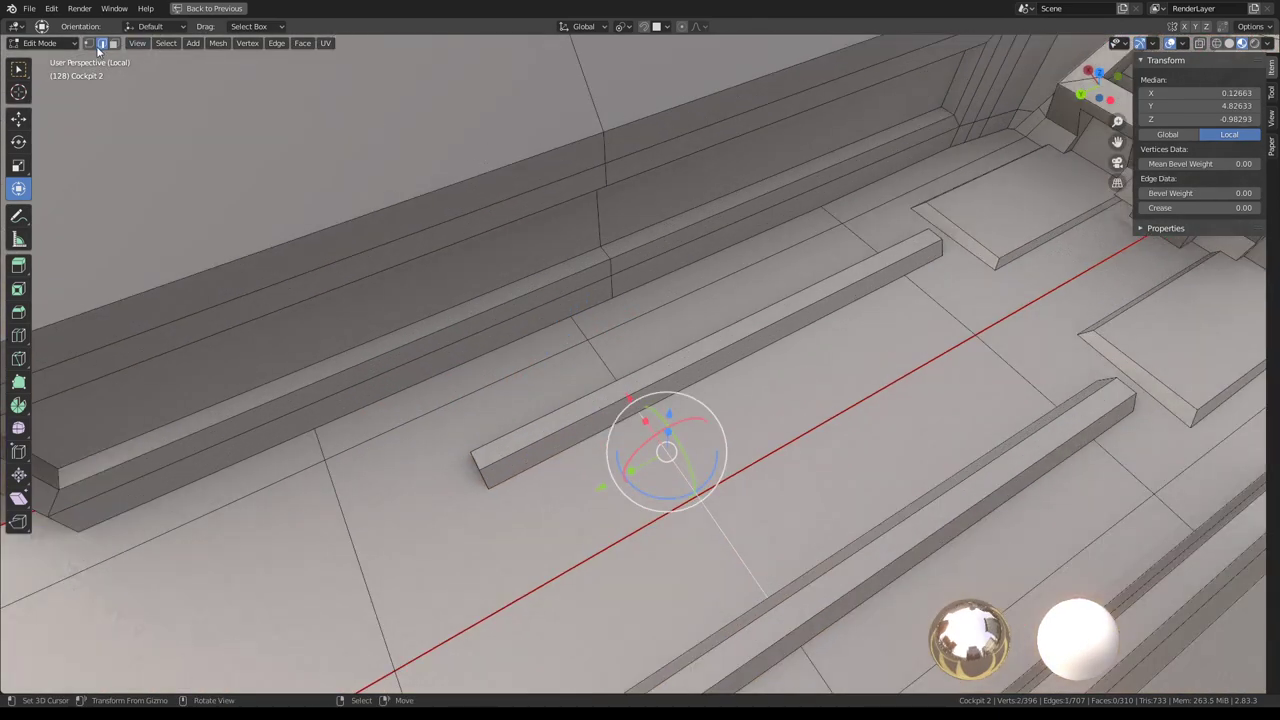
# Slide the vertex at the floor strip's end along the floor edge into place
pyautogui.click(89, 44)
pyautogui.click(605, 305)
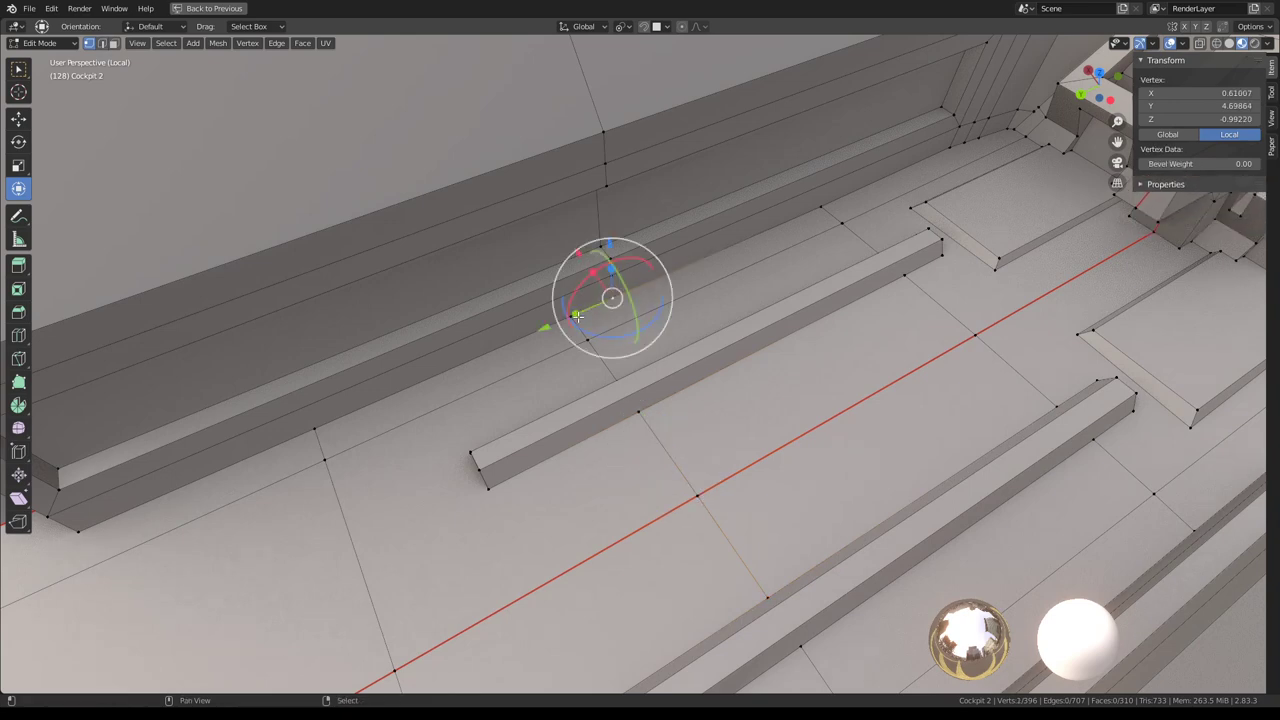
pyautogui.scroll(-5, 600, 350)
pyautogui.scroll(5, 567, 414)
pyautogui.click(522, 341)
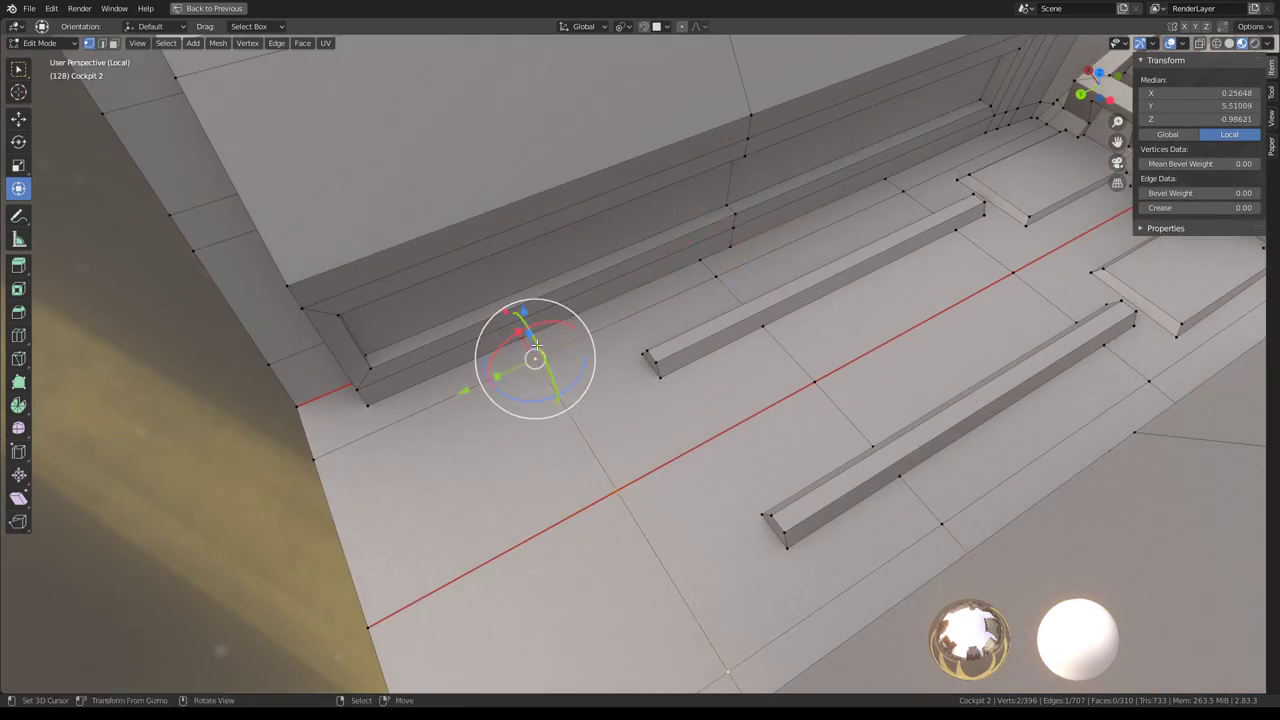
pyautogui.press('g')
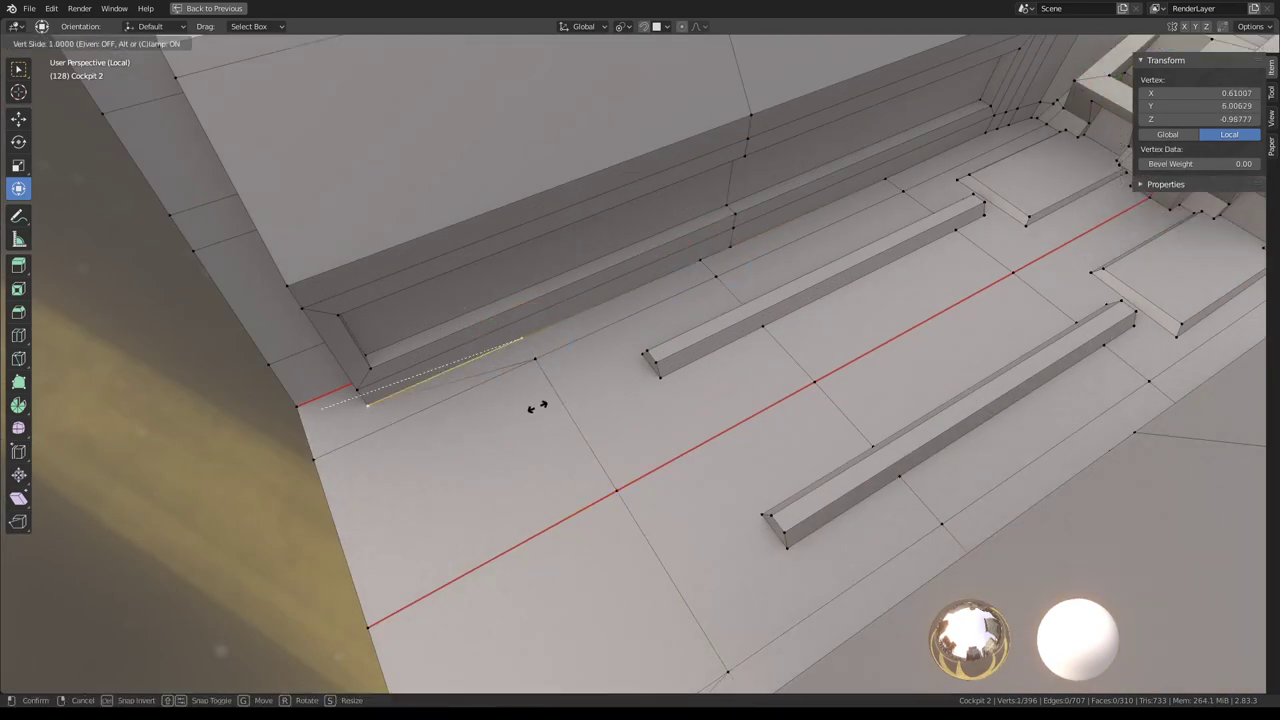
pyautogui.click(366, 400)
pyautogui.moveTo(366, 400); pyautogui.dragTo(697, 258)
pyautogui.press('g')
pyautogui.click(775, 222)
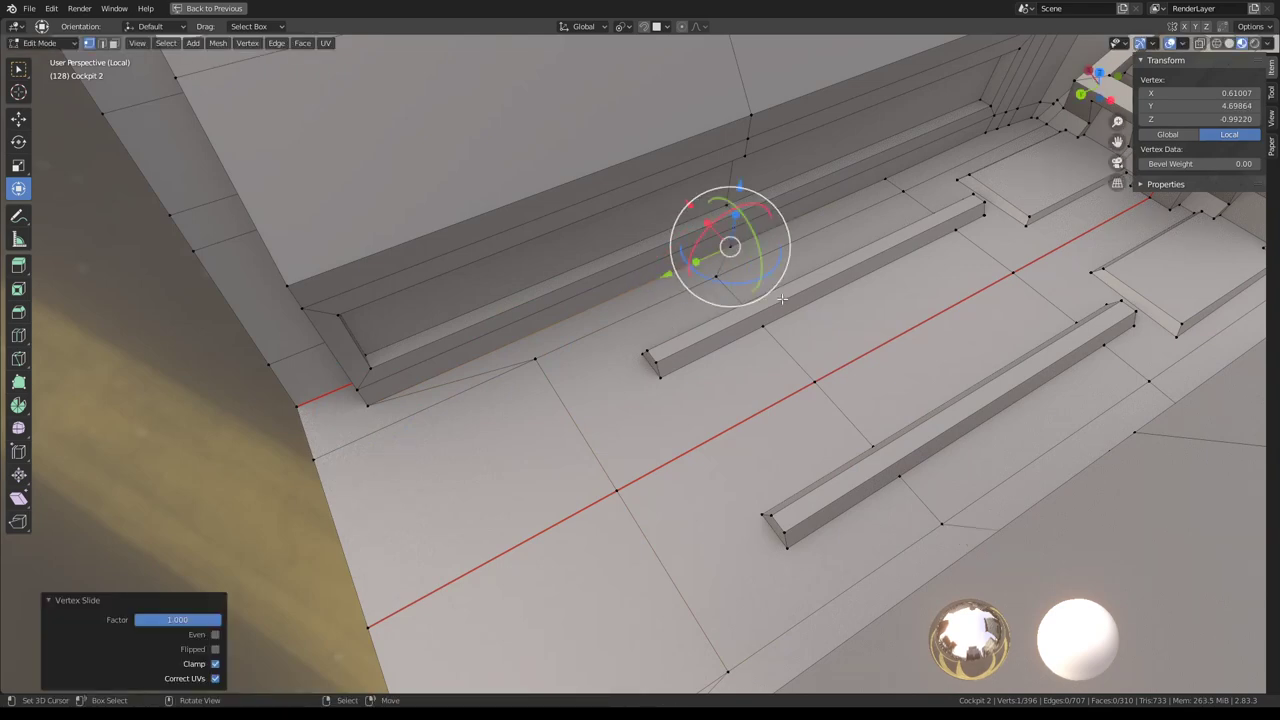
# Slide the horizontal edge loop across the cockpit channel floor to a new position
pyautogui.moveTo(782, 300); pyautogui.dragTo(757, 345, button='middle')
pyautogui.moveTo(655, 341); pyautogui.dragTo(812, 292, button='middle')
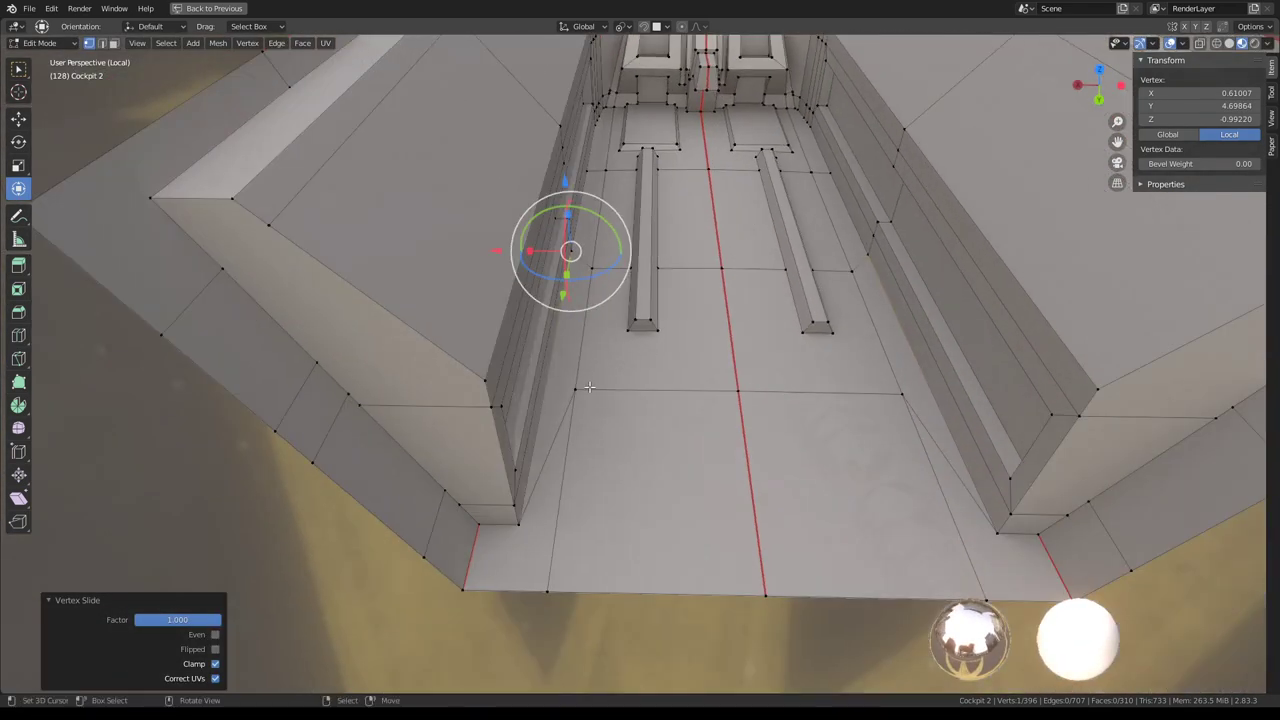
pyautogui.keyDown('alt'); pyautogui.click(589, 389); pyautogui.keyUp('alt')
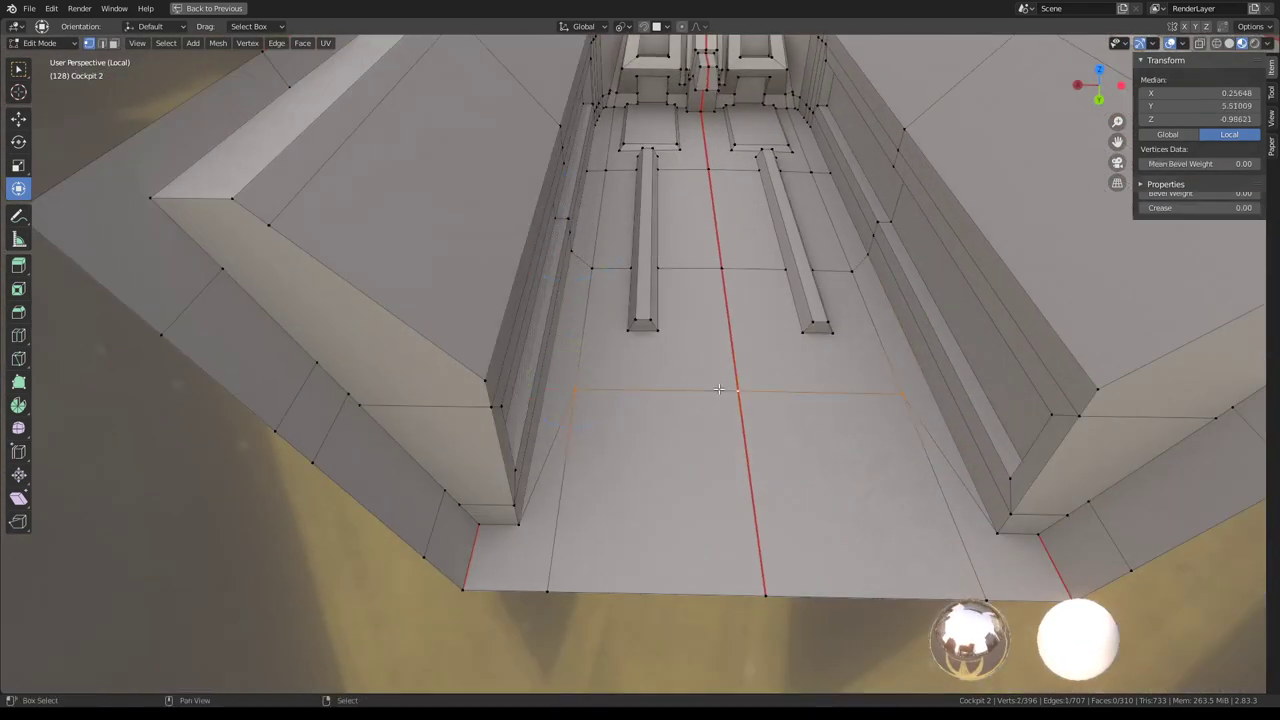
pyautogui.press('g')
pyautogui.press('g')
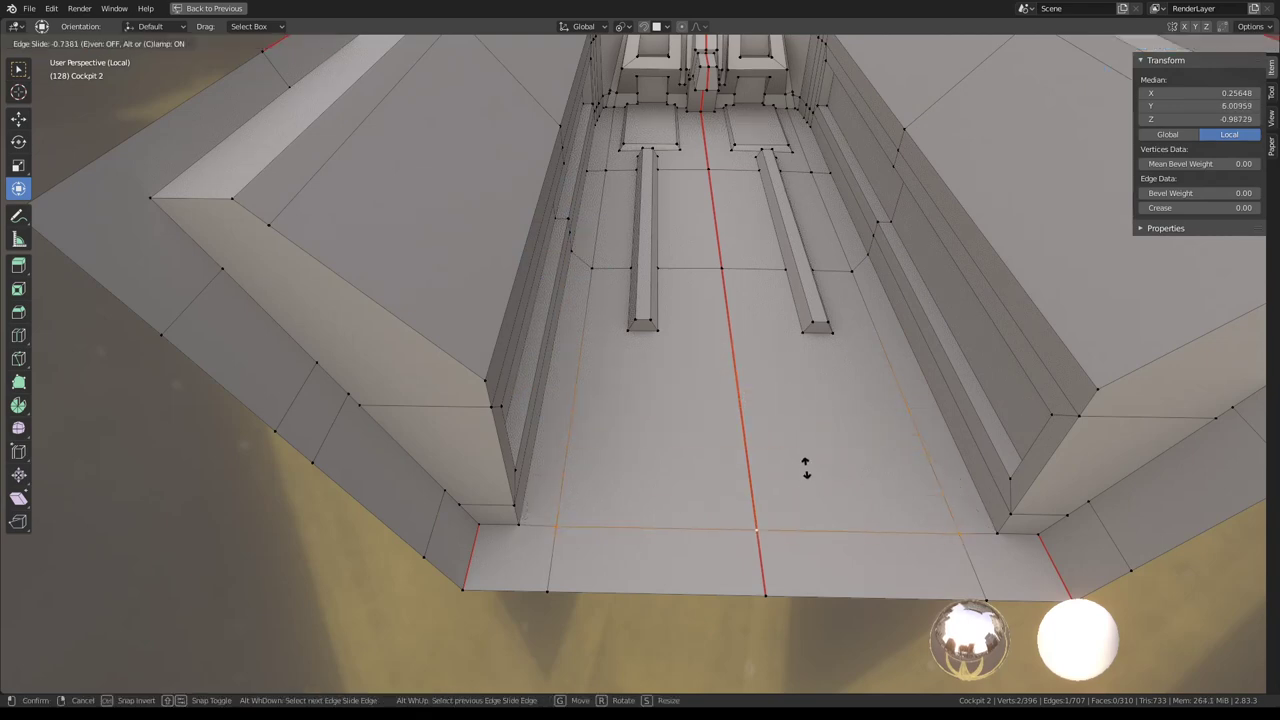
pyautogui.click(805, 468)
# Vertex-slide a floor vertex beside the console strip into line
pyautogui.moveTo(805, 468); pyautogui.dragTo(562, 354, button='middle')
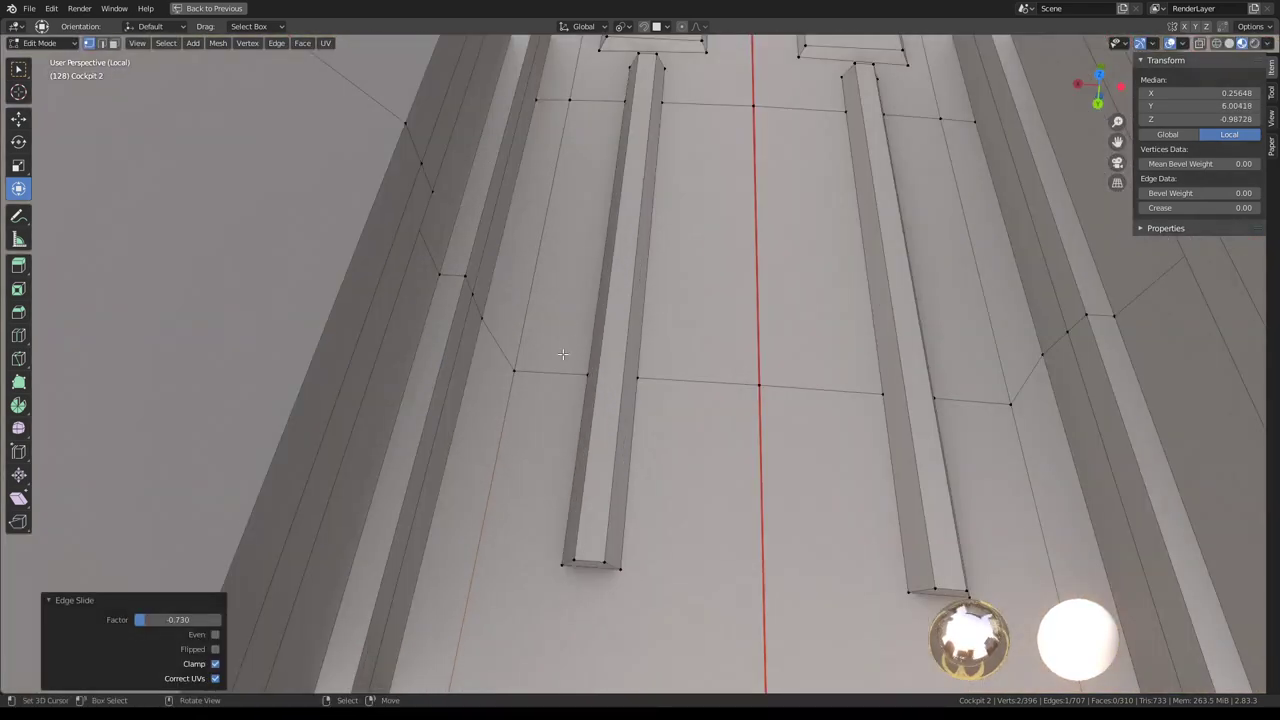
pyautogui.click(515, 370)
pyautogui.keyDown('ctrl'); pyautogui.click(745, 387); pyautogui.keyUp('ctrl')
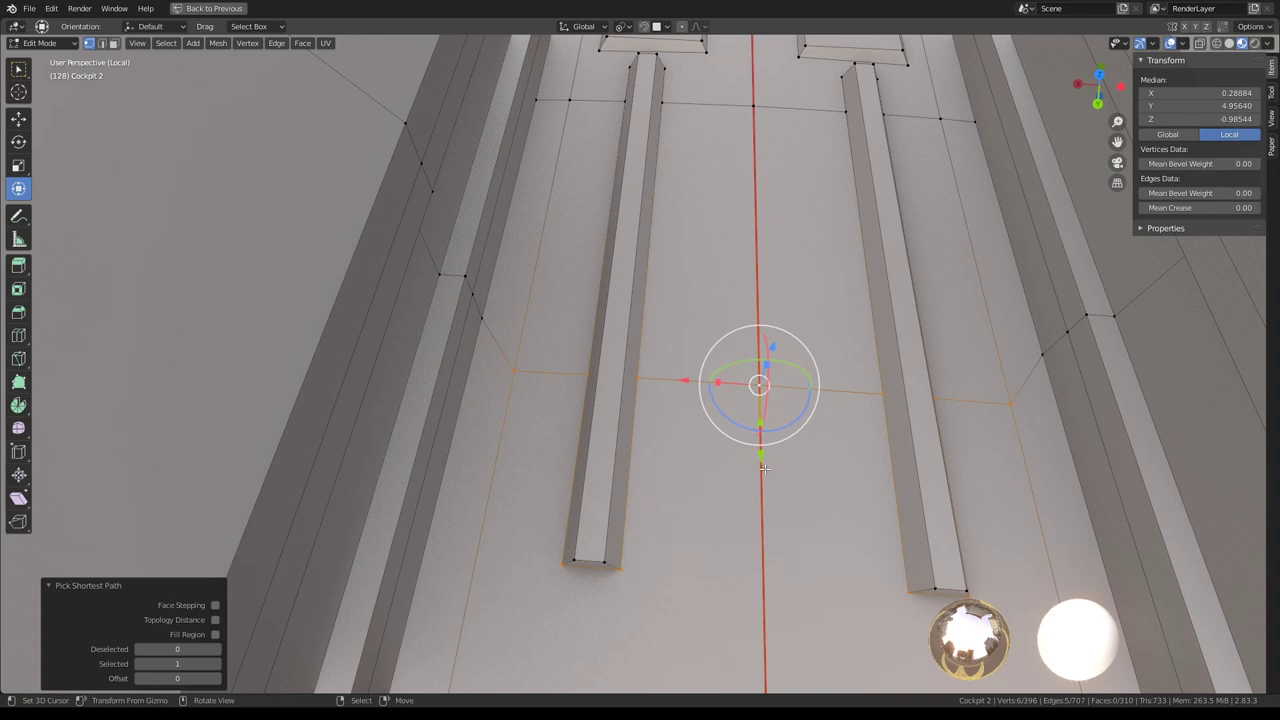
pyautogui.click(636, 377)
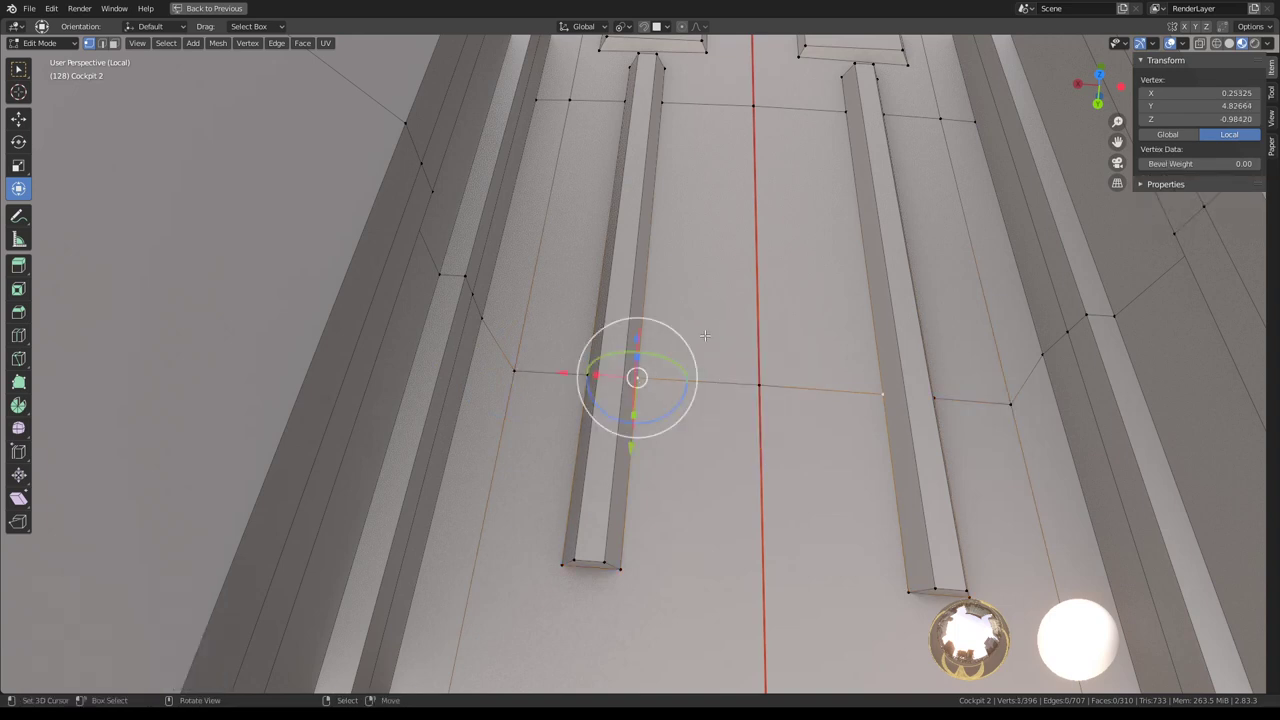
pyautogui.hotkey('shift', 'v')
pyautogui.click(658, 553)
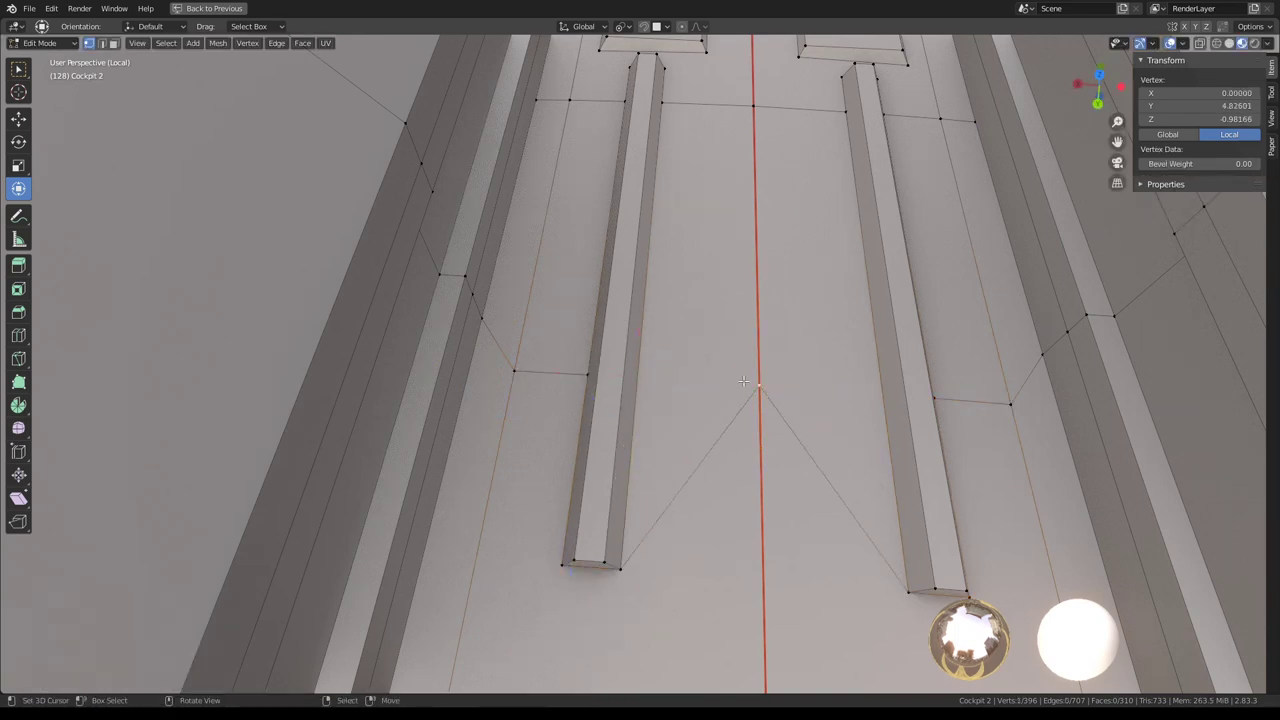
# Vertex-slide the red centre-line vertex and another floor vertex, then select all and open Quick Favorites
pyautogui.click(758, 383)
pyautogui.hotkey('shift', 'v')
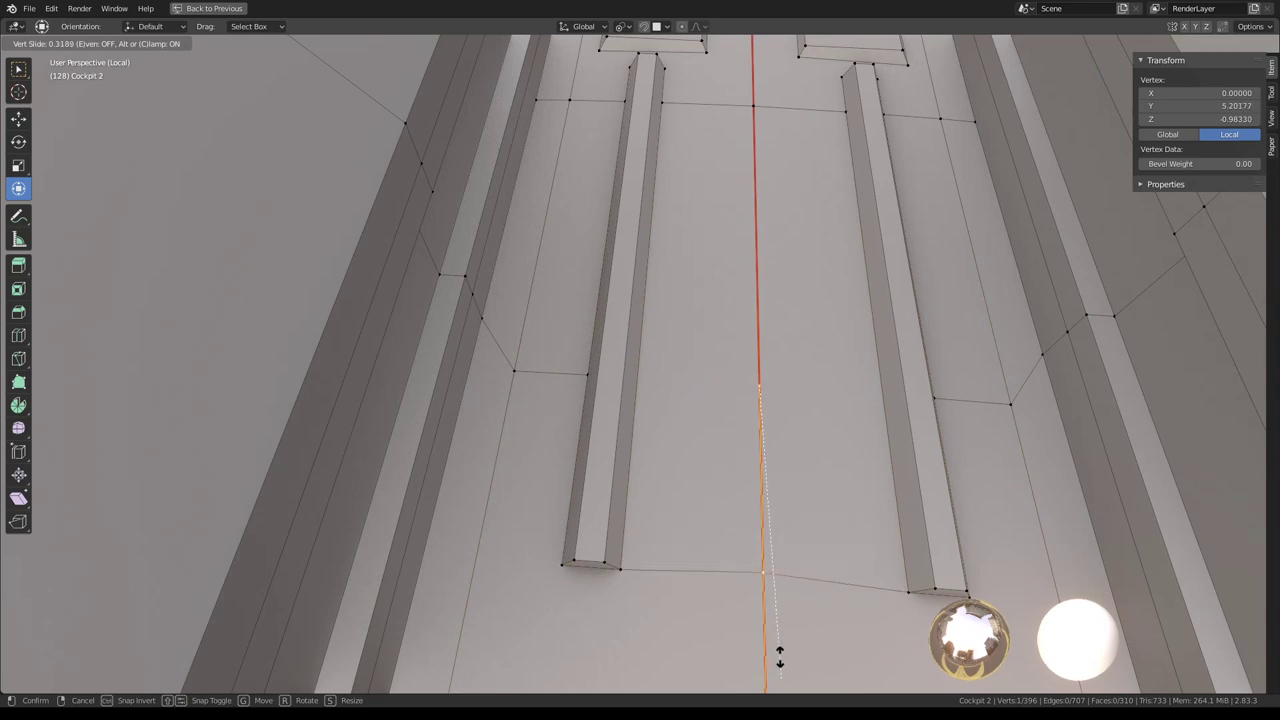
pyautogui.click(780, 657)
pyautogui.scroll(-4, 760, 570)
pyautogui.scroll(4, 690, 450)
pyautogui.click(598, 371)
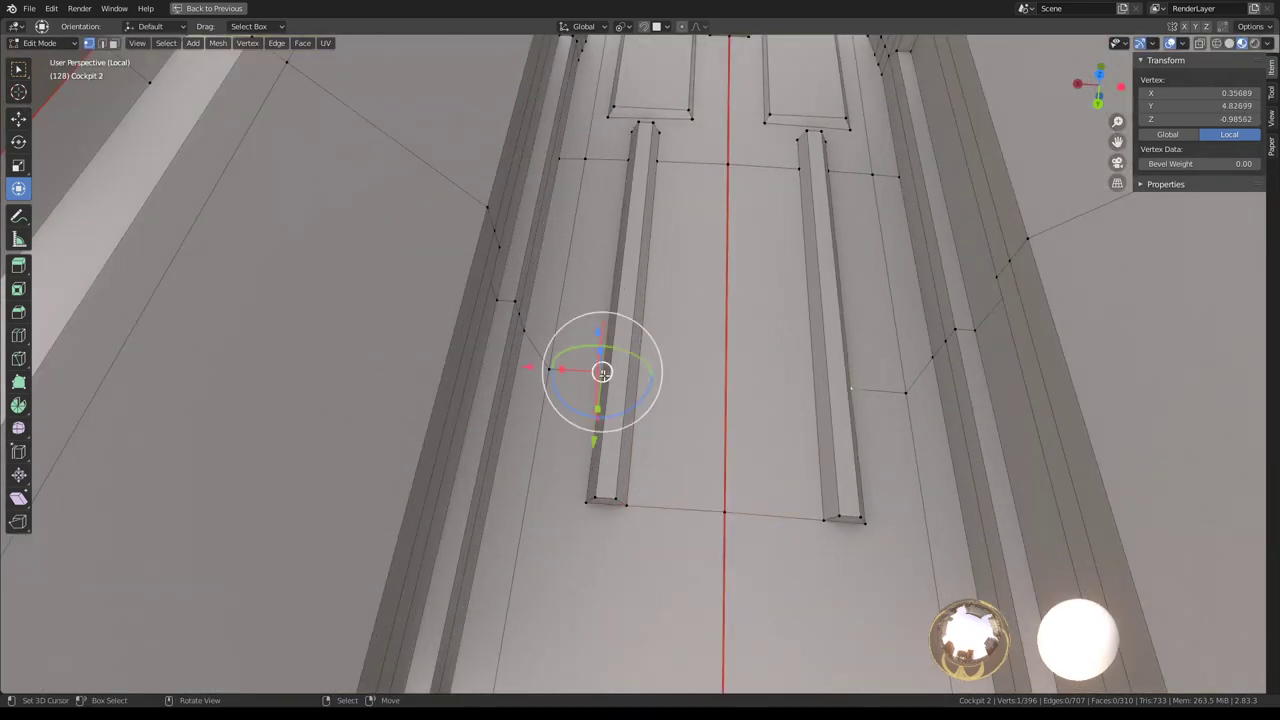
pyautogui.hotkey('shift', 'v')
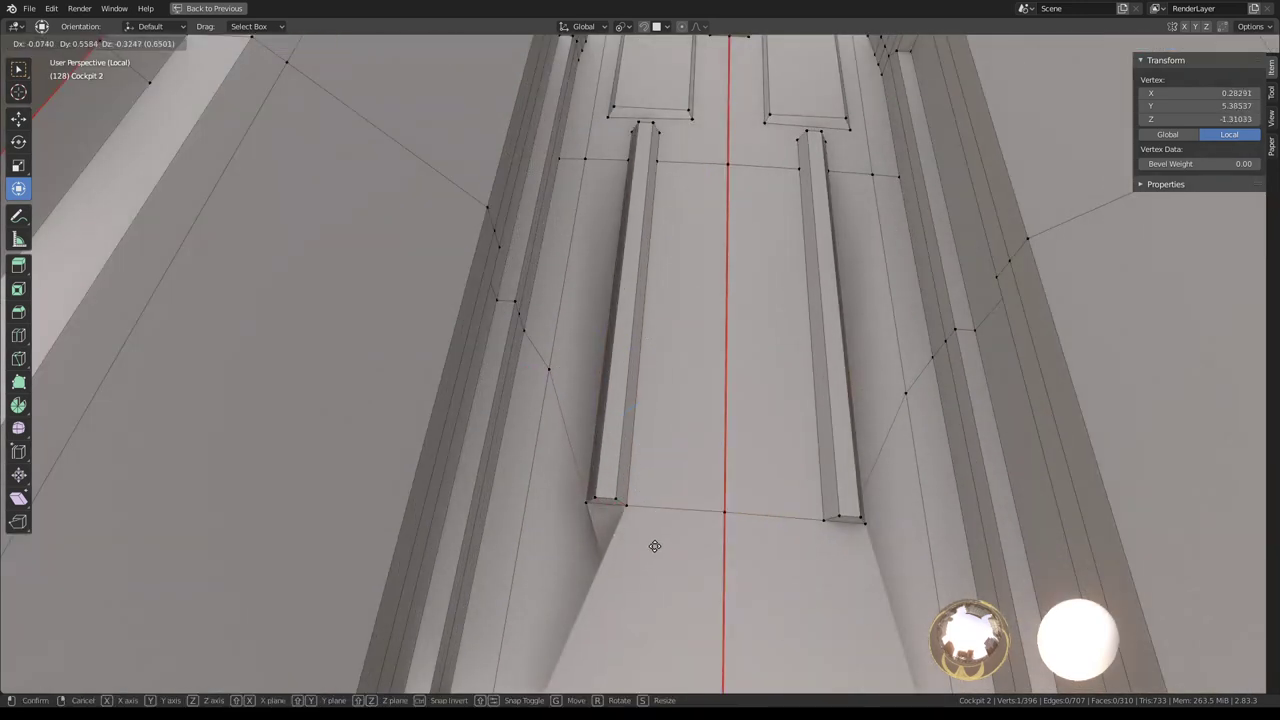
pyautogui.click(659, 563)
pyautogui.moveTo(659, 563); pyautogui.dragTo(604, 320, button='middle')
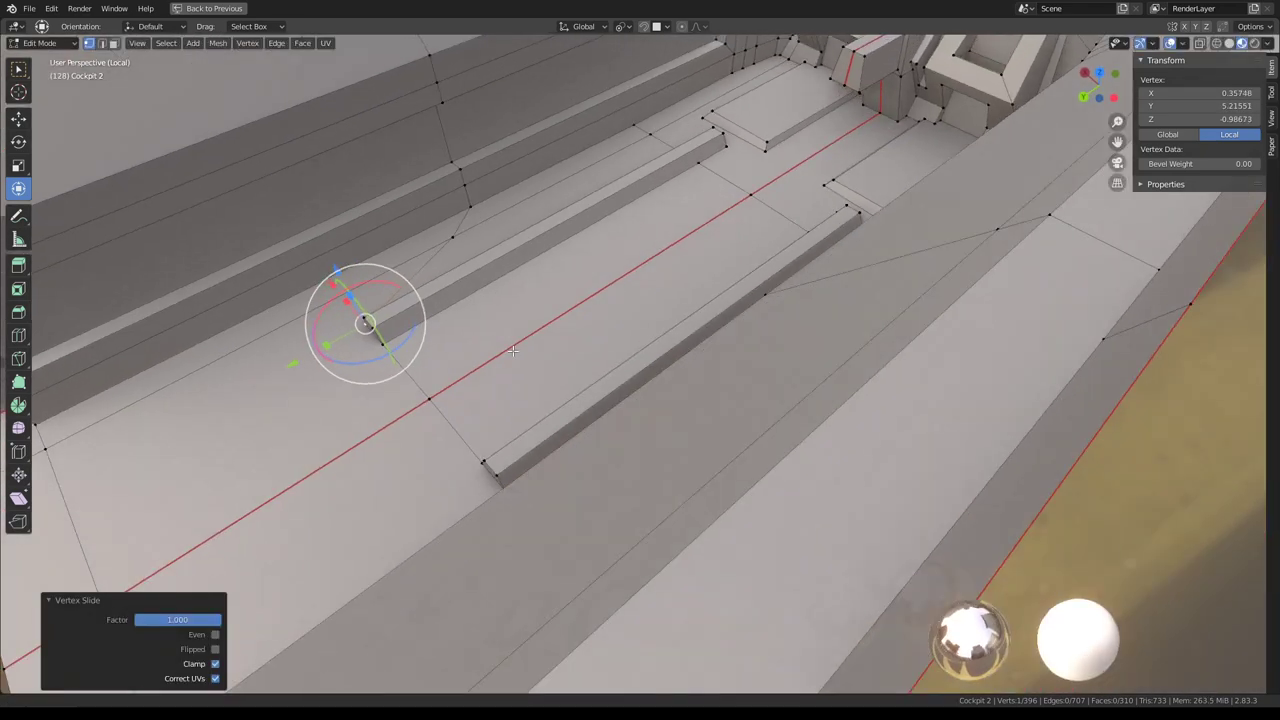
pyautogui.press('a')
pyautogui.press('q')
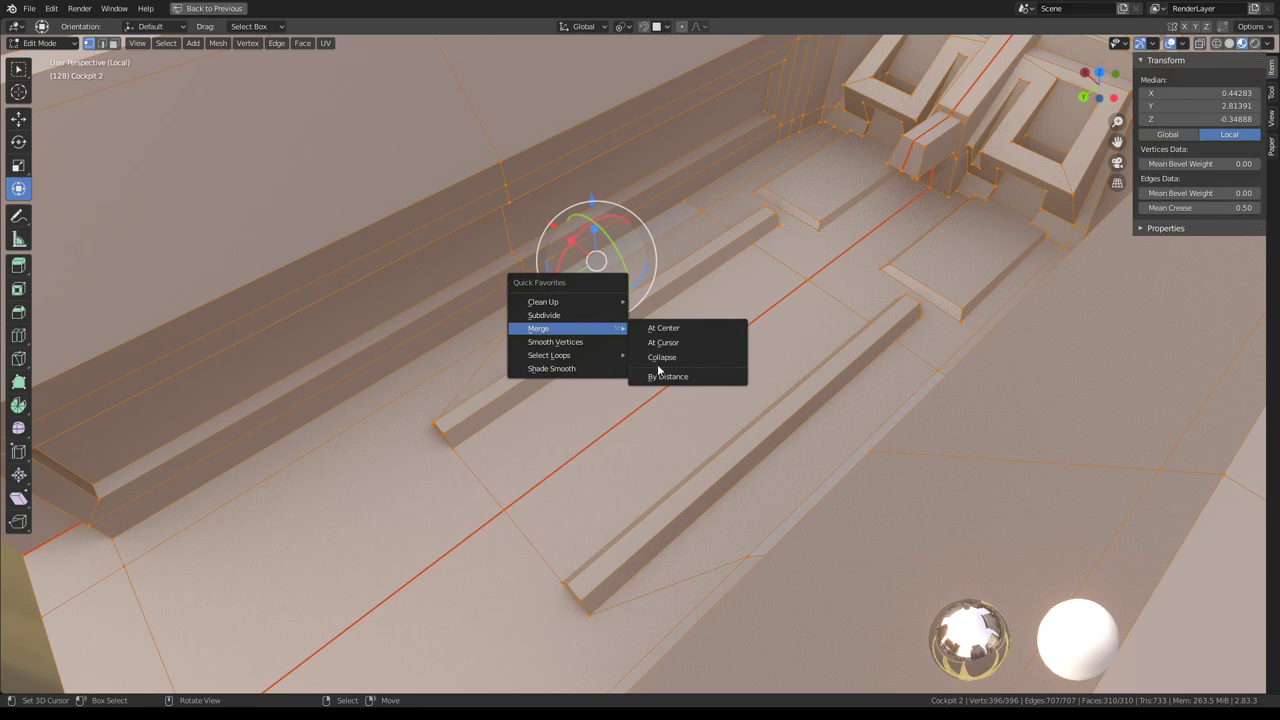
# Merge overlapping vertices, then vertex-slide a vertex on the cockpit underside
pyautogui.click(657, 372)
pyautogui.click(544, 317)
pyautogui.scroll(-5, 544, 317)
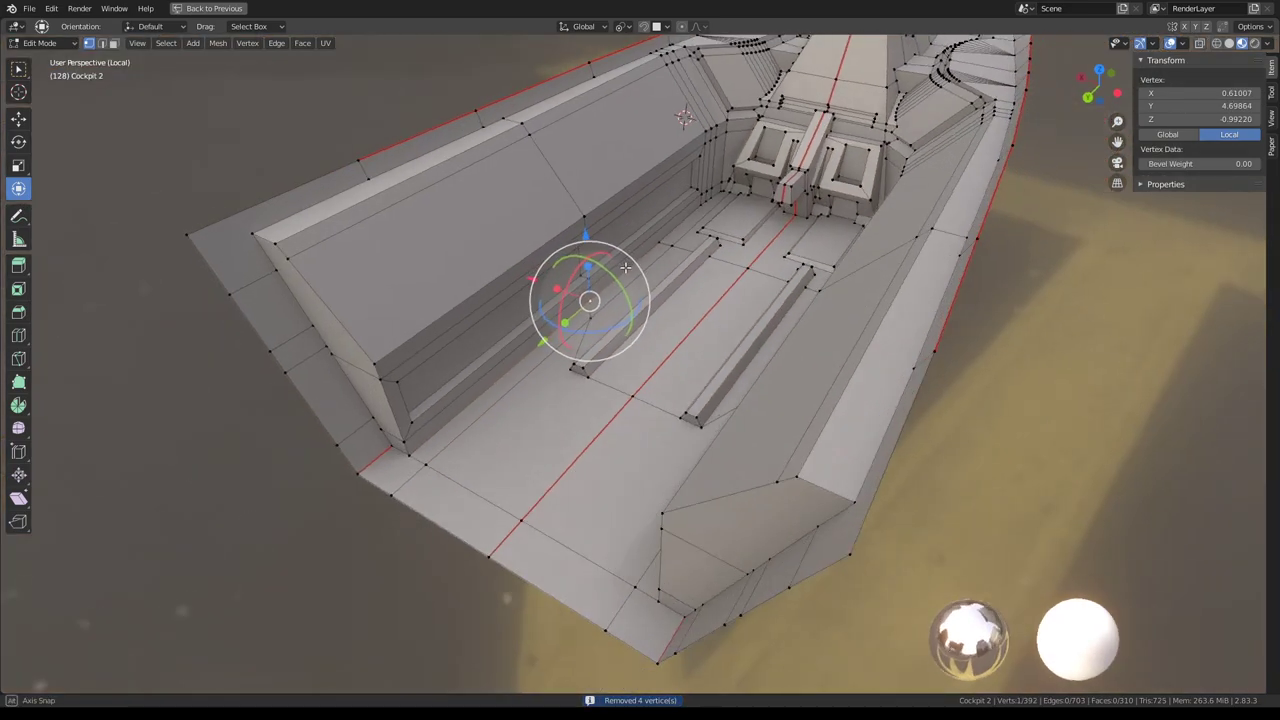
pyautogui.moveTo(544, 317)
pyautogui.mouseDown(button='middle')
pyautogui.moveTo(608, 355)
pyautogui.moveTo(671, 277)
pyautogui.moveTo(666, 380)
pyautogui.moveTo(640, 390)
pyautogui.moveTo(617, 387)
pyautogui.moveTo(634, 366)
pyautogui.moveTo(794, 337)
pyautogui.moveTo(829, 301)
pyautogui.moveTo(805, 278)
pyautogui.mouseUp(button='middle')
pyautogui.scroll(6, 608, 355)
pyautogui.click(803, 272)
pyautogui.hotkey('shift', 'v')
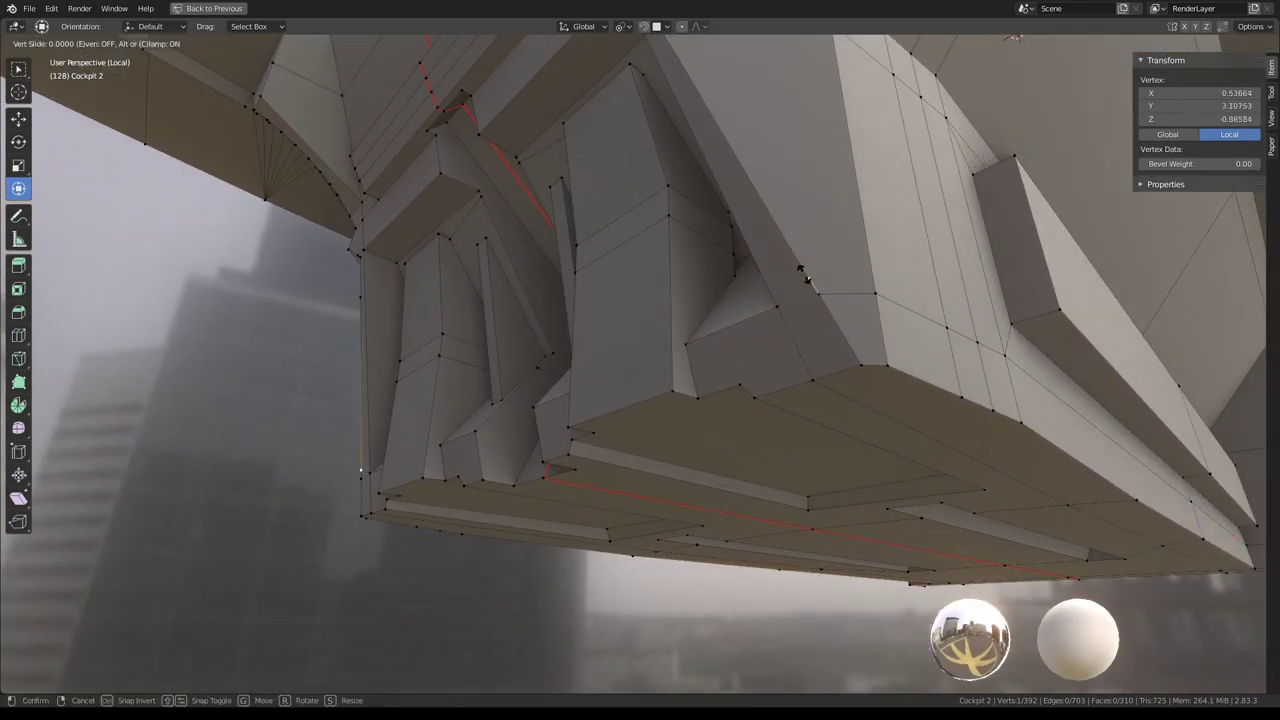
pyautogui.click(851, 310)
# Merge overlapping vertices across the whole mesh and inspect the hull in Object Mode
pyautogui.press('a')
pyautogui.press('q')
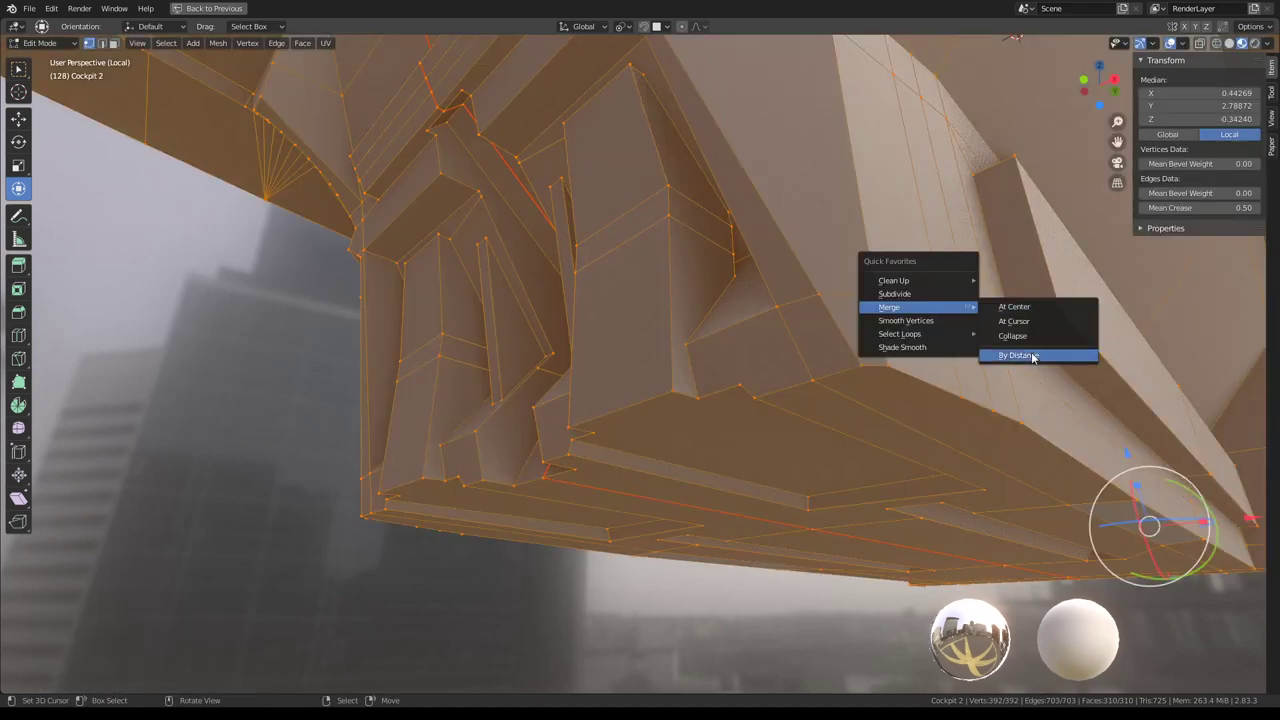
pyautogui.click(1033, 356)
pyautogui.press('Tab')
pyautogui.moveTo(900, 303)
pyautogui.mouseDown(button='middle')
pyautogui.moveTo(663, 420)
pyautogui.moveTo(717, 362)
pyautogui.moveTo(742, 266)
pyautogui.moveTo(744, 283)
pyautogui.mouseUp(button='middle')
pyautogui.scroll(-5, 740, 350)
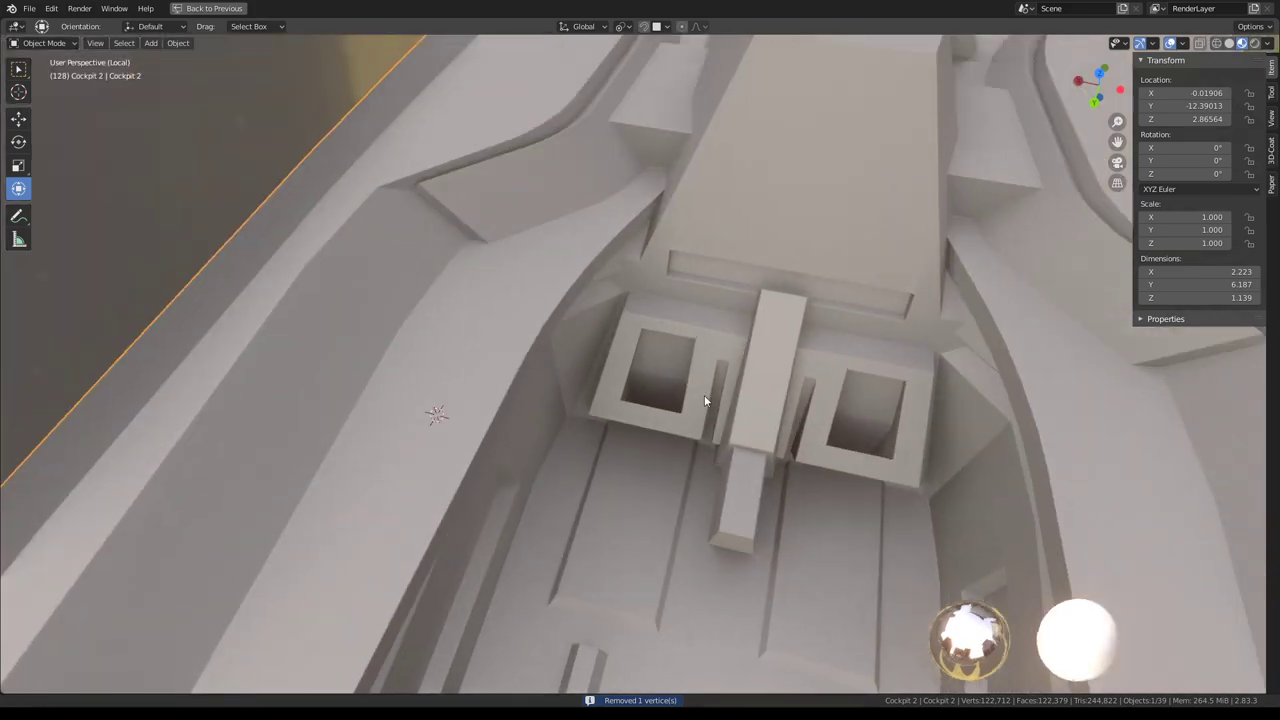
pyautogui.scroll(-3, 714, 368)
pyautogui.moveTo(714, 368)
pyautogui.mouseDown(button='middle')
pyautogui.moveTo(595, 328)
pyautogui.moveTo(440, 340)
pyautogui.moveTo(440, 318)
pyautogui.mouseUp(button='middle')
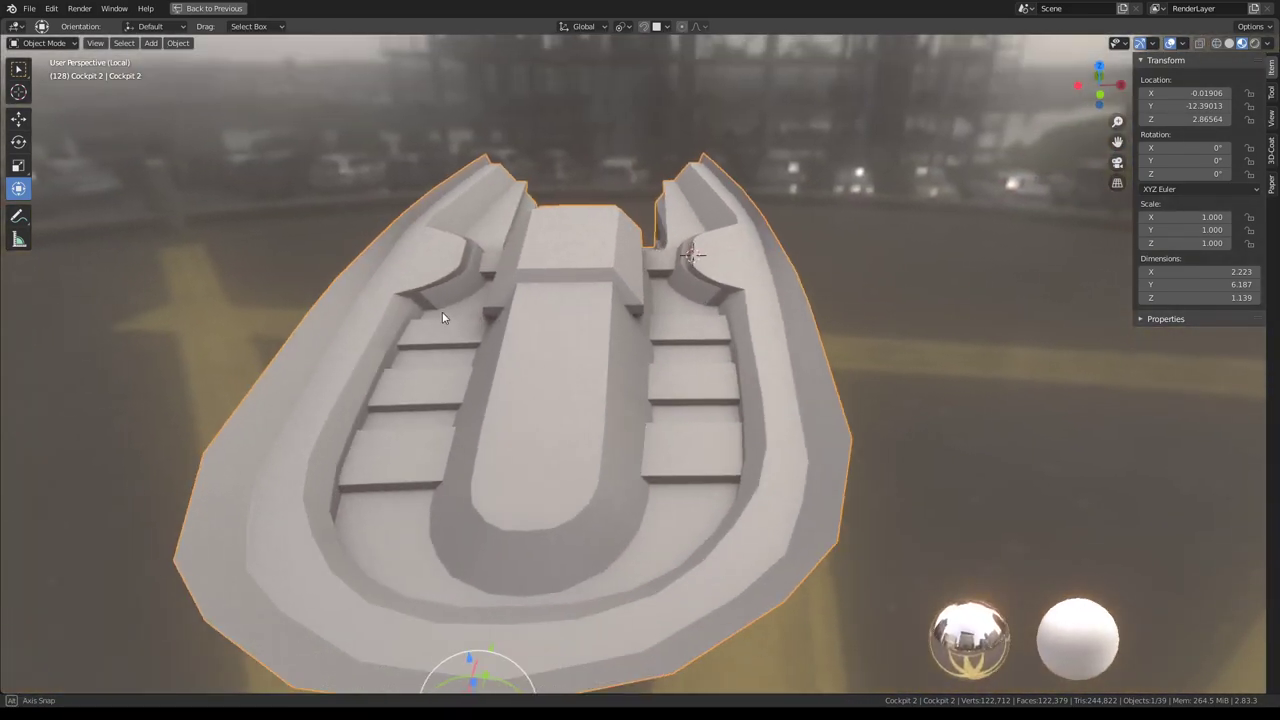
pyautogui.scroll(5, 441, 314)
pyautogui.scroll(3, 691, 337)
pyautogui.scroll(-4, 740, 282)
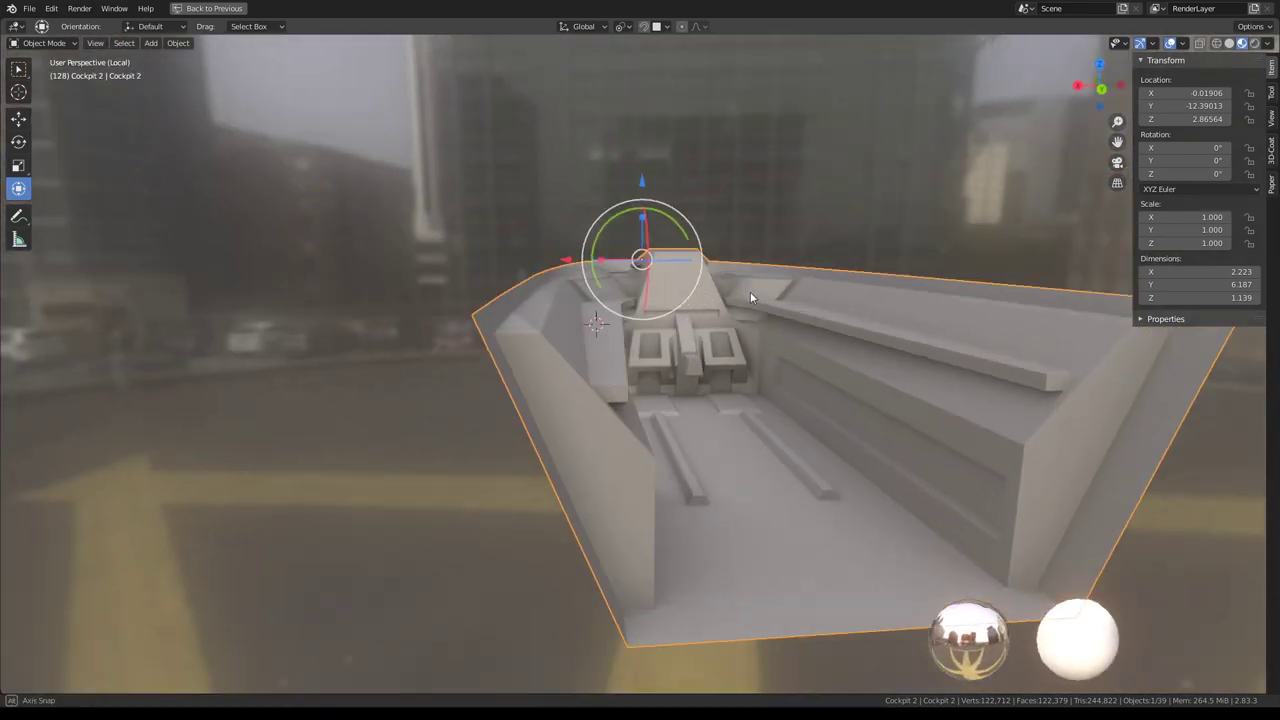
pyautogui.moveTo(750, 291)
pyautogui.mouseDown(button='middle')
pyautogui.moveTo(756, 314)
pyautogui.moveTo(587, 322)
pyautogui.moveTo(613, 333)
pyautogui.mouseUp(button='middle')
pyautogui.scroll(3, 756, 314)
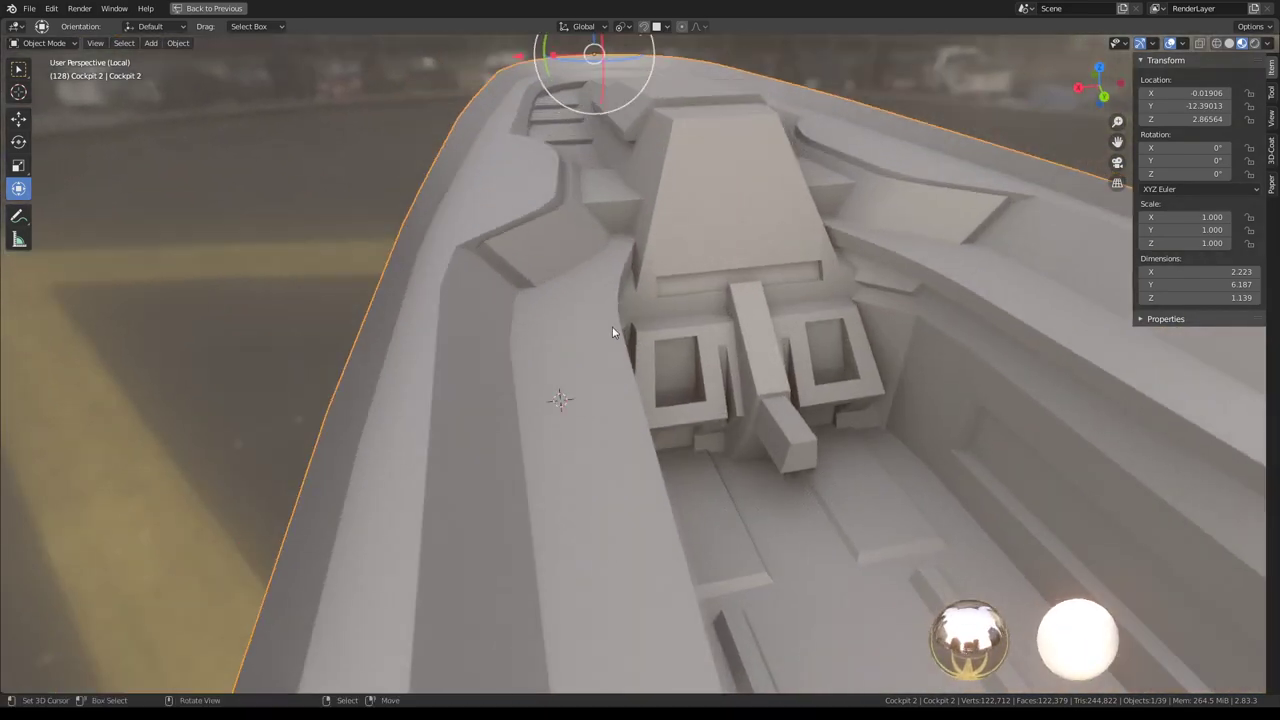
# Re-enter Edit Mode, select a vertex on the cockpit's side ledge, and orbit close to it
pyautogui.press('Tab')
pyautogui.click(414, 272)
pyautogui.moveTo(414, 272)
pyautogui.mouseDown(button='middle')
pyautogui.moveTo(467, 314)
pyautogui.moveTo(491, 377)
pyautogui.mouseUp(button='middle')
pyautogui.moveTo(589, 364)
pyautogui.mouseDown(button='middle')
pyautogui.moveTo(703, 331)
pyautogui.moveTo(628, 309)
pyautogui.moveTo(605, 421)
pyautogui.moveTo(637, 347)
pyautogui.mouseUp(button='middle')
# Move the side-wall vertex slightly along the X axis
pyautogui.press('Tab')
pyautogui.press('Tab')
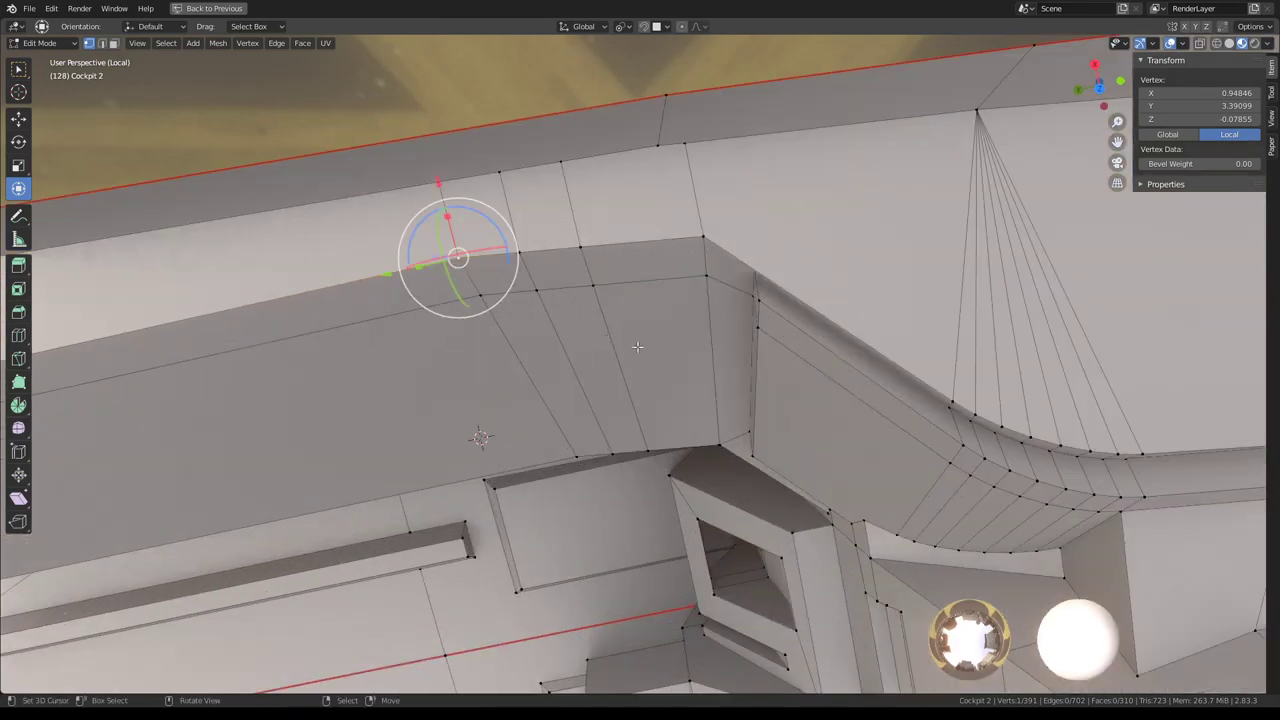
pyautogui.moveTo(536, 293)
pyautogui.mouseDown(button='middle')
pyautogui.moveTo(760, 341)
pyautogui.moveTo(687, 370)
pyautogui.mouseUp(button='middle')
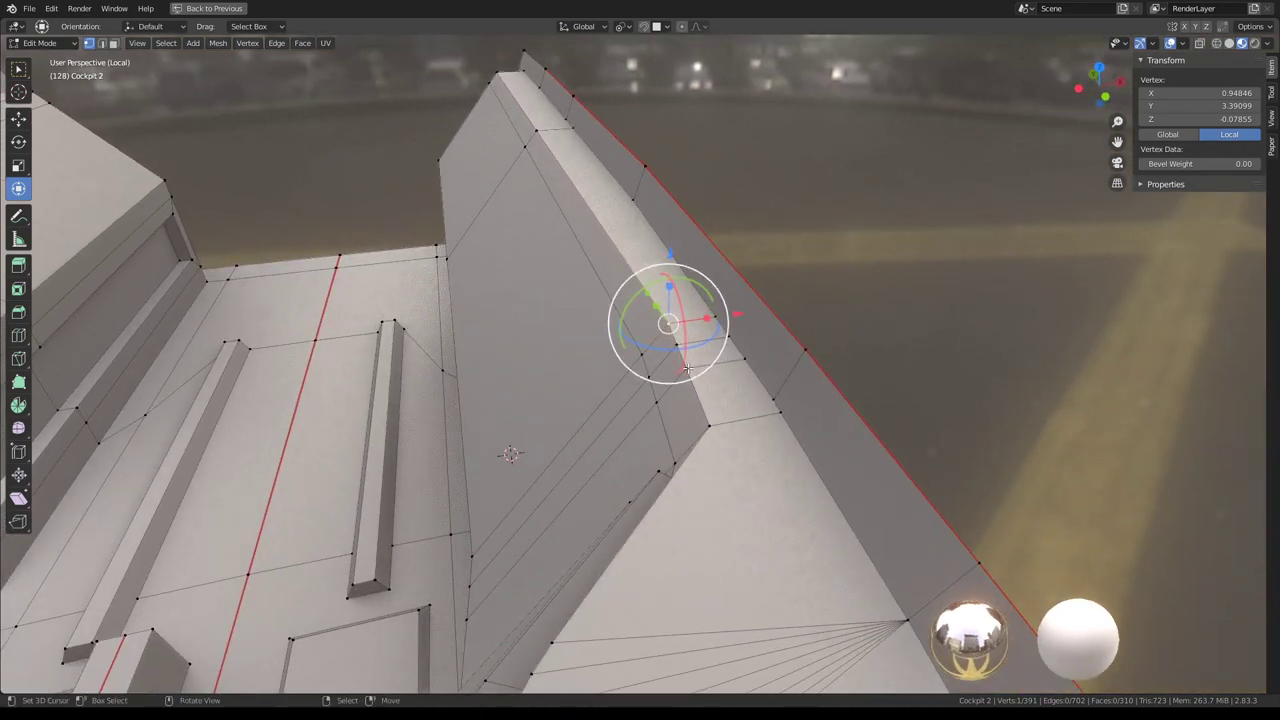
pyautogui.moveTo(733, 316); pyautogui.dragTo(734, 314)
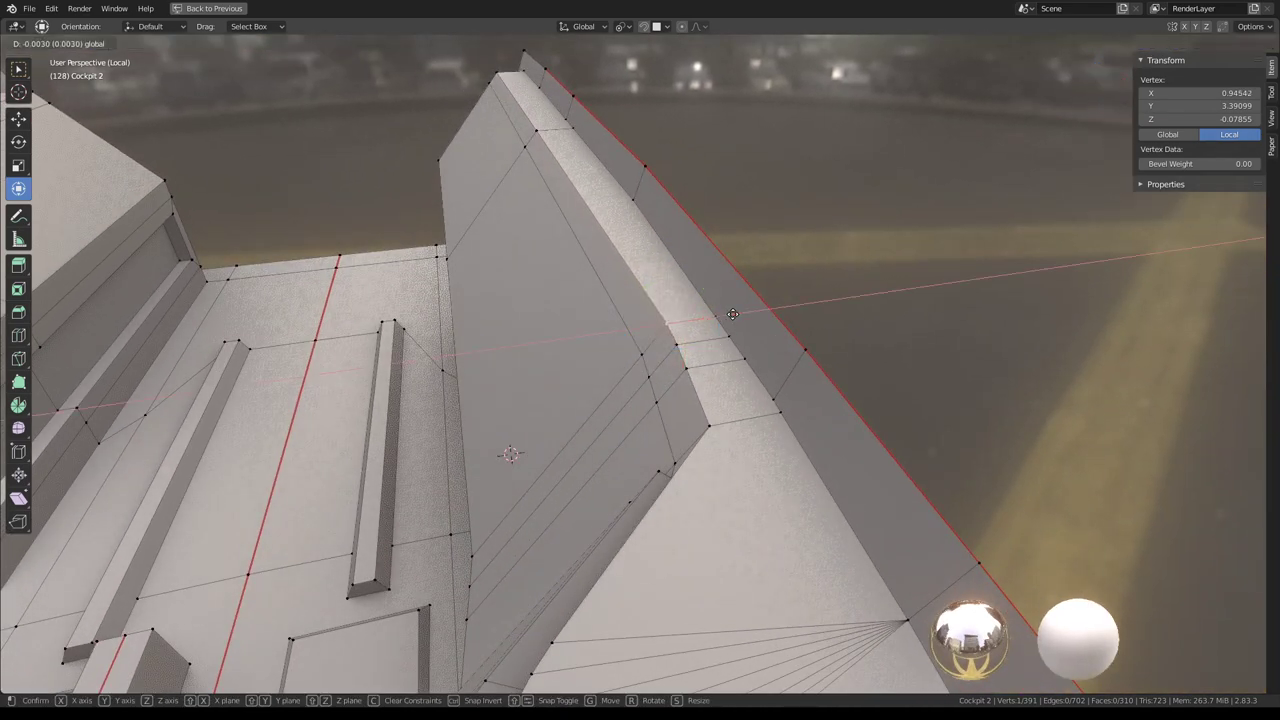
pyautogui.click(733, 314)
# Return to Object Mode, view the cockpit lengthwise, and restore the full Shading workspace layout
pyautogui.press('Tab')
pyautogui.moveTo(733, 314)
pyautogui.mouseDown(button='middle')
pyautogui.moveTo(640, 317)
pyautogui.moveTo(632, 351)
pyautogui.moveTo(608, 371)
pyautogui.moveTo(670, 254)
pyautogui.moveTo(691, 283)
pyautogui.moveTo(643, 329)
pyautogui.moveTo(657, 257)
pyautogui.moveTo(643, 300)
pyautogui.moveTo(703, 240)
pyautogui.moveTo(677, 246)
pyautogui.mouseUp(button='middle')
pyautogui.scroll(3, 638, 283)
pyautogui.scroll(3, 637, 283)
pyautogui.scroll(2, 672, 290)
pyautogui.scroll(-3, 643, 300)
pyautogui.scroll(3, 663, 266)
pyautogui.scroll(-3, 633, 287)
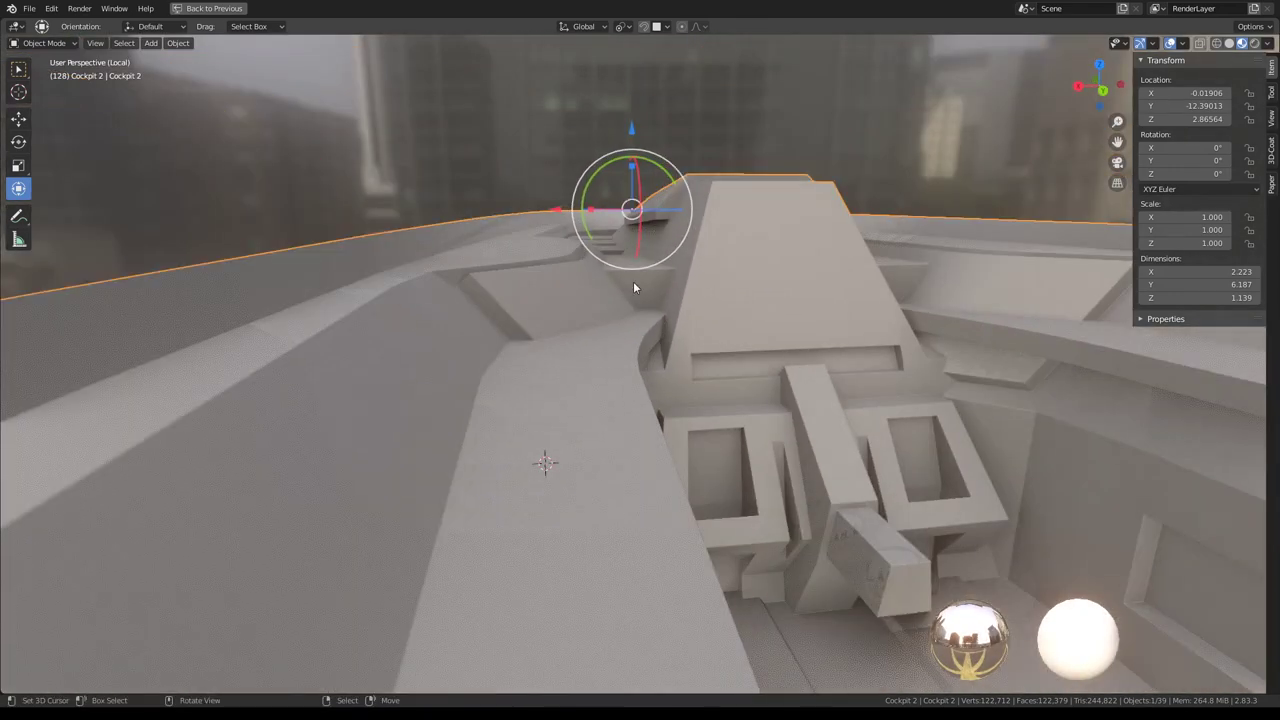
pyautogui.scroll(-2, 633, 287)
pyautogui.moveTo(633, 287)
pyautogui.mouseDown(button='middle')
pyautogui.moveTo(609, 289)
pyautogui.moveTo(590, 326)
pyautogui.mouseUp(button='middle')
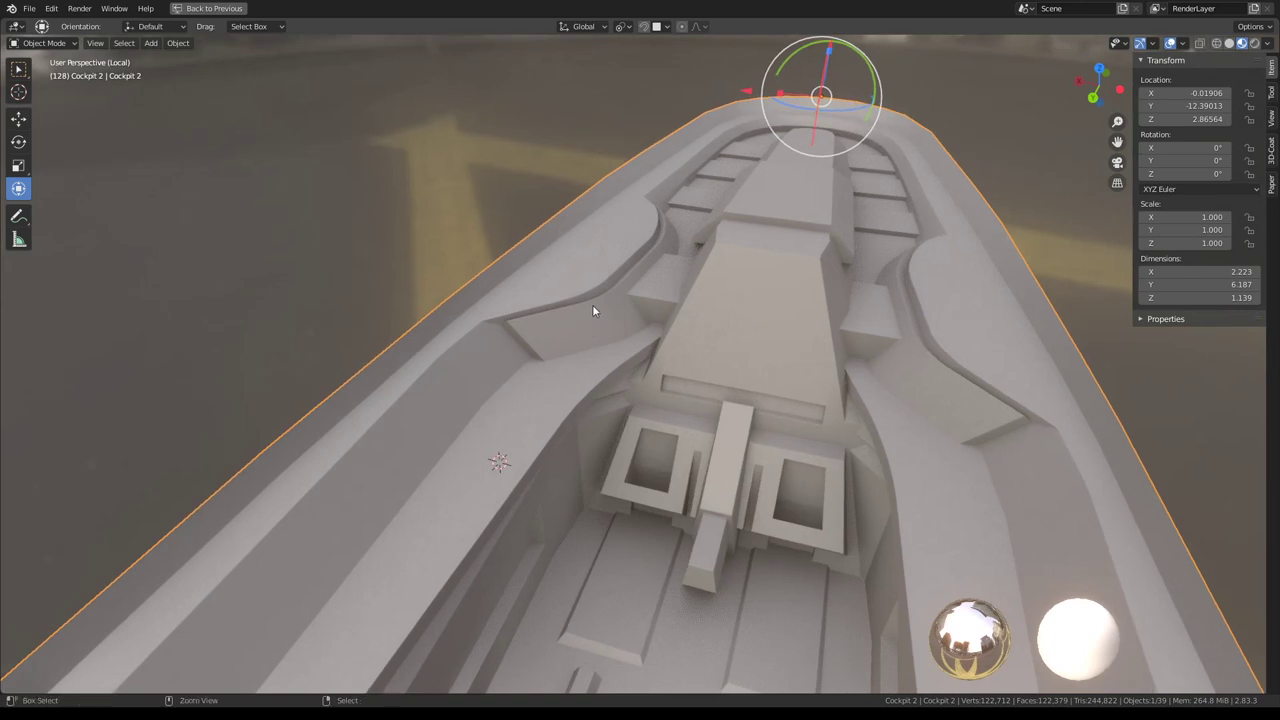
pyautogui.hotkey('ctrl', 'space')
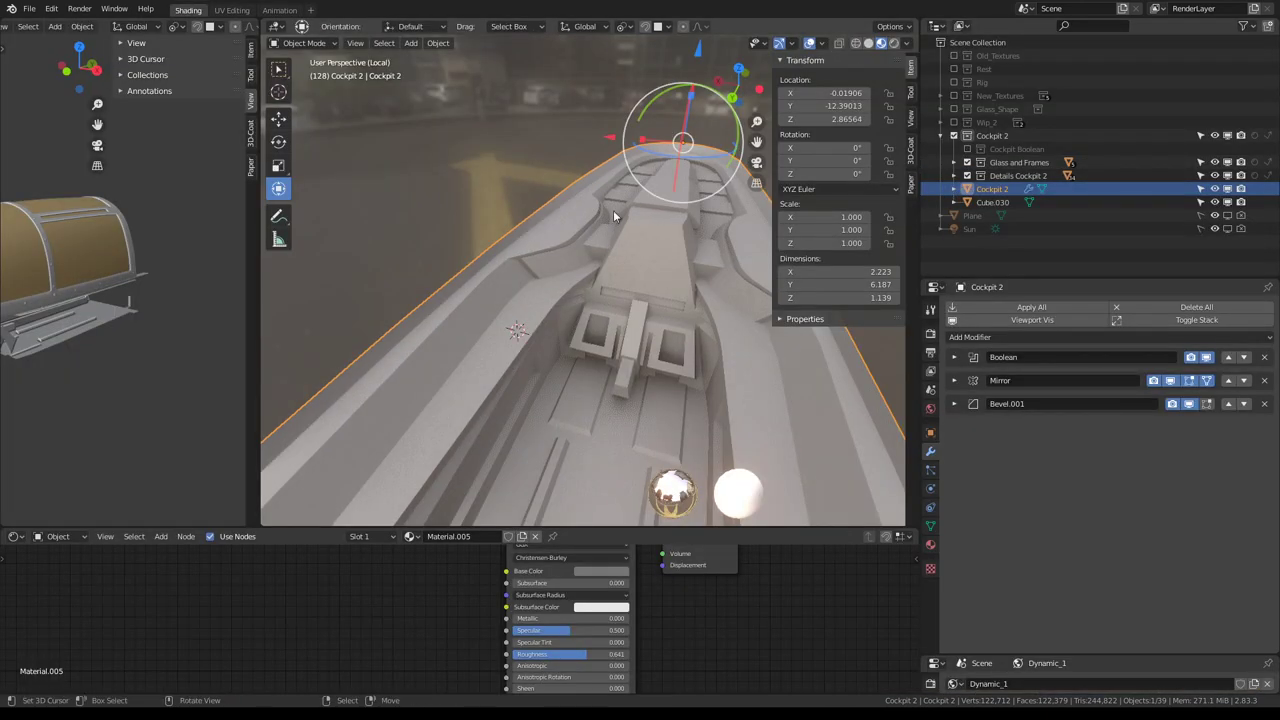
# Unhide the cockpit frame objects, select the Cube.030 side console strip, and maximize the 3D view
pyautogui.scroll(2, 541, 241)
pyautogui.press('KP_Divide')
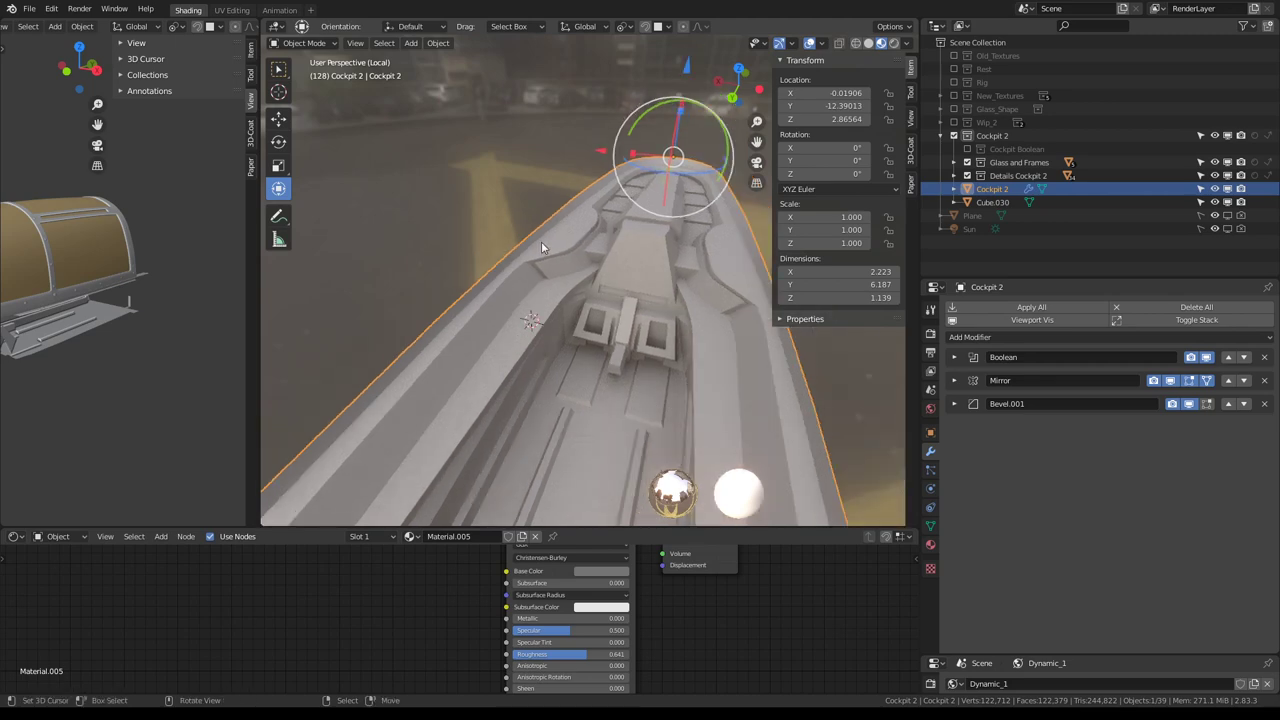
pyautogui.scroll(3, 541, 241)
pyautogui.moveTo(541, 247); pyautogui.dragTo(610, 313, button='middle')
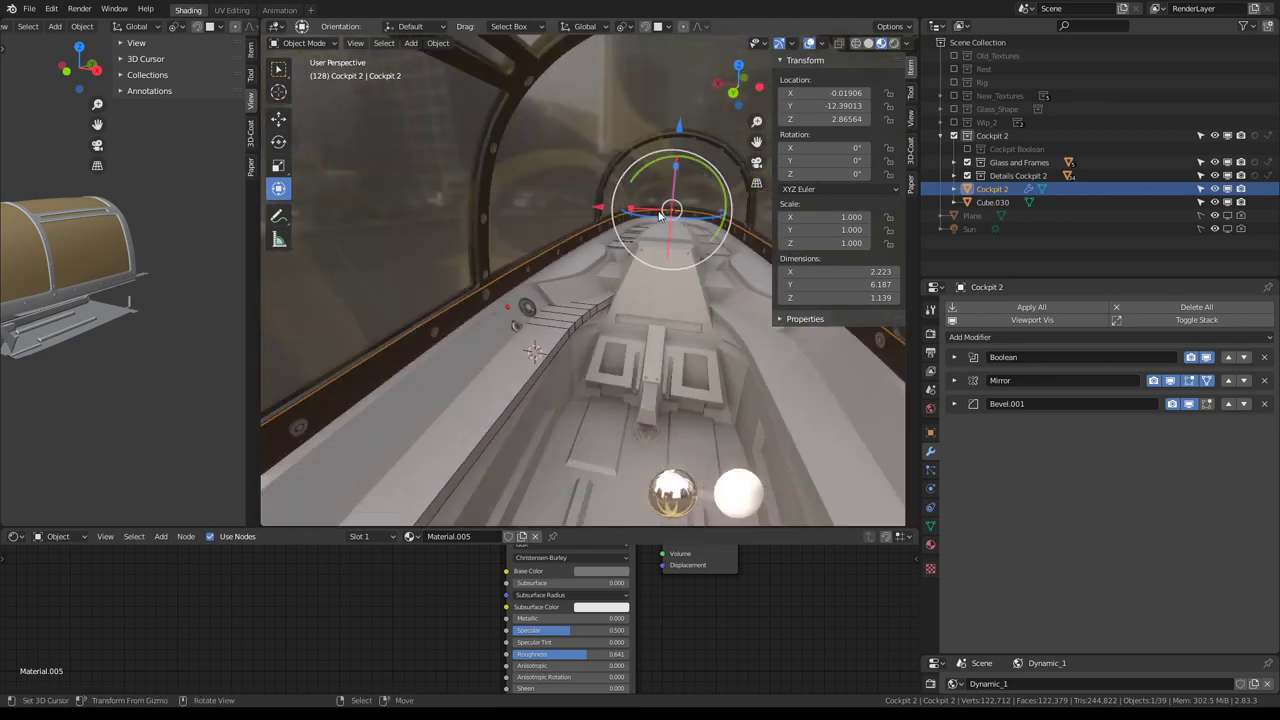
pyautogui.click(610, 313)
pyautogui.scroll(3, 572, 311)
pyautogui.scroll(2, 575, 310)
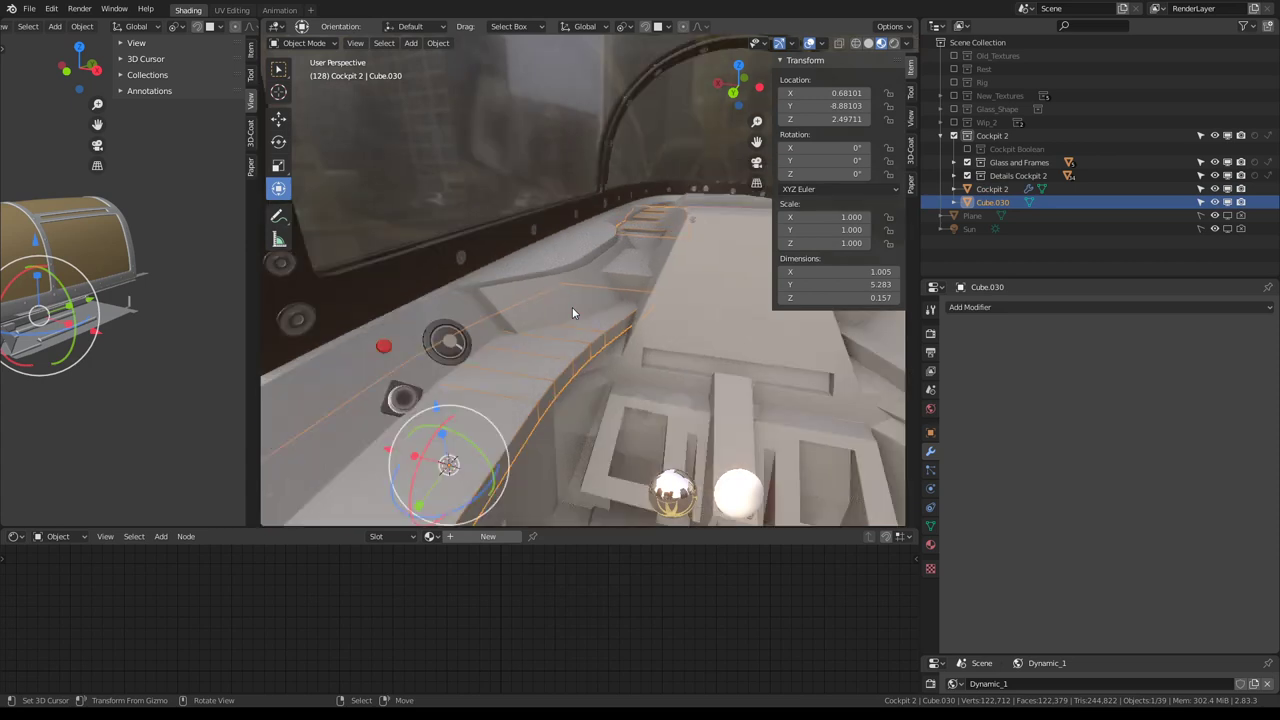
pyautogui.moveTo(580, 303); pyautogui.dragTo(580, 295, button='middle')
pyautogui.hotkey('ctrl', 'space')
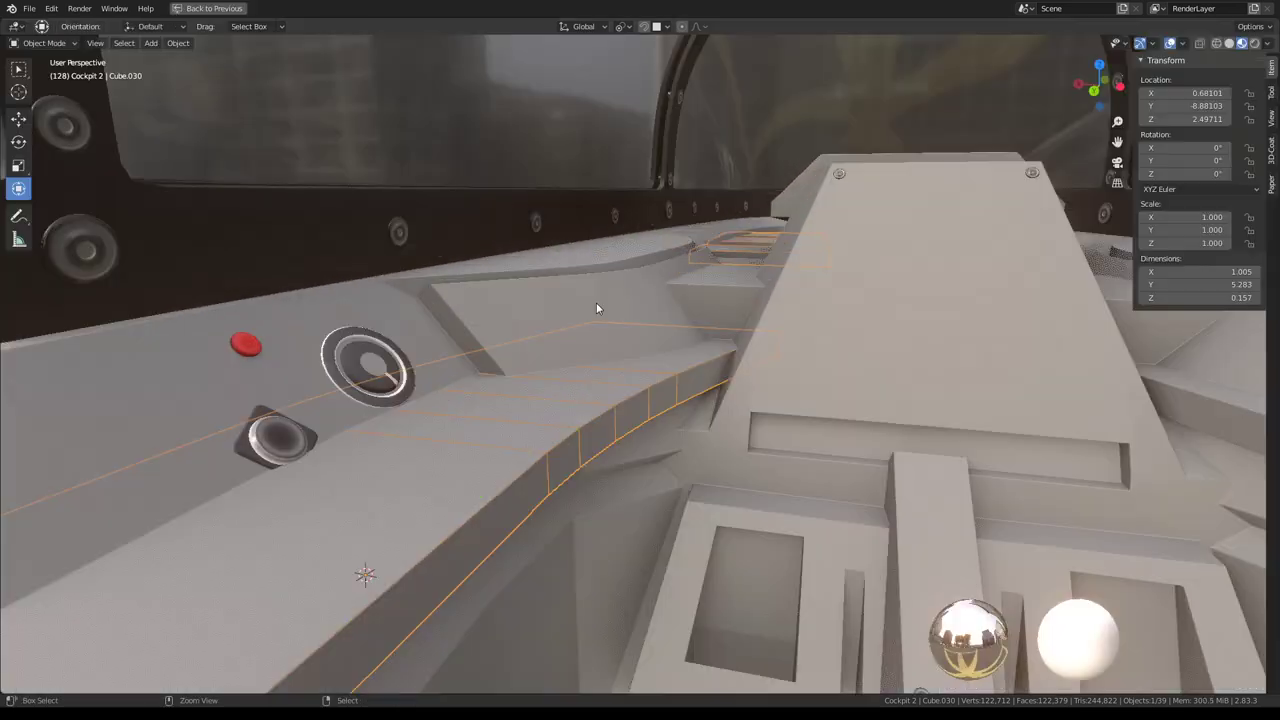
# Shade the whole Cube.030 console strip smooth and frame it in a close side view
pyautogui.press('Tab')
pyautogui.press('a')
pyautogui.press('q')
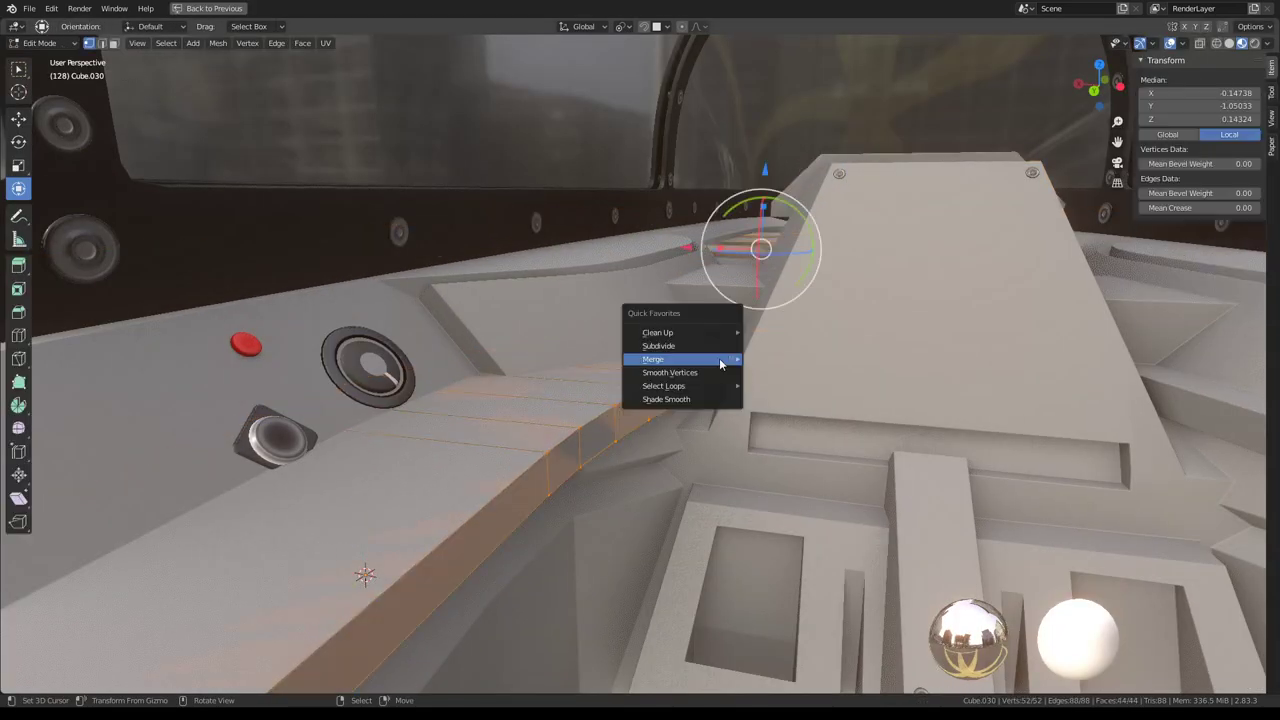
pyautogui.click(688, 399)
pyautogui.press('Tab')
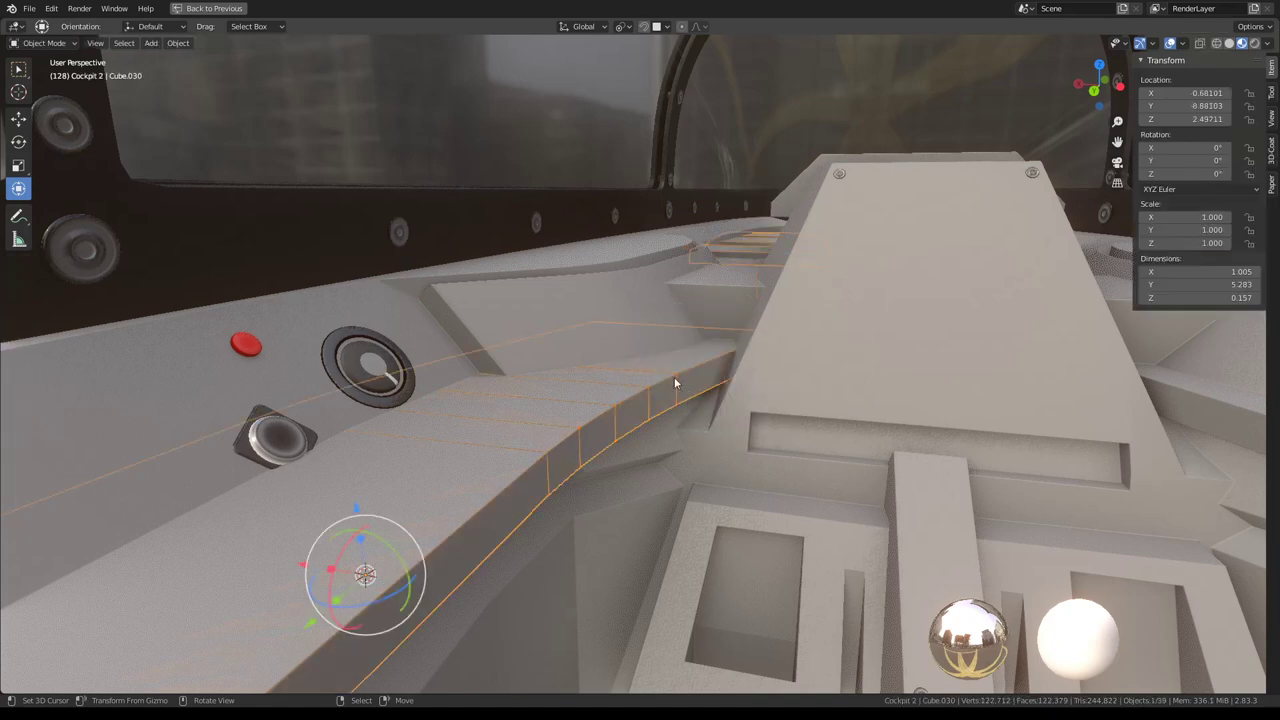
pyautogui.press('Tab')
pyautogui.press('Tab')
pyautogui.press('KP_Decimal')
pyautogui.moveTo(630, 366)
pyautogui.mouseDown(button='middle')
pyautogui.moveTo(772, 441)
pyautogui.moveTo(516, 325)
pyautogui.moveTo(498, 334)
pyautogui.moveTo(667, 333)
pyautogui.mouseUp(button='middle')
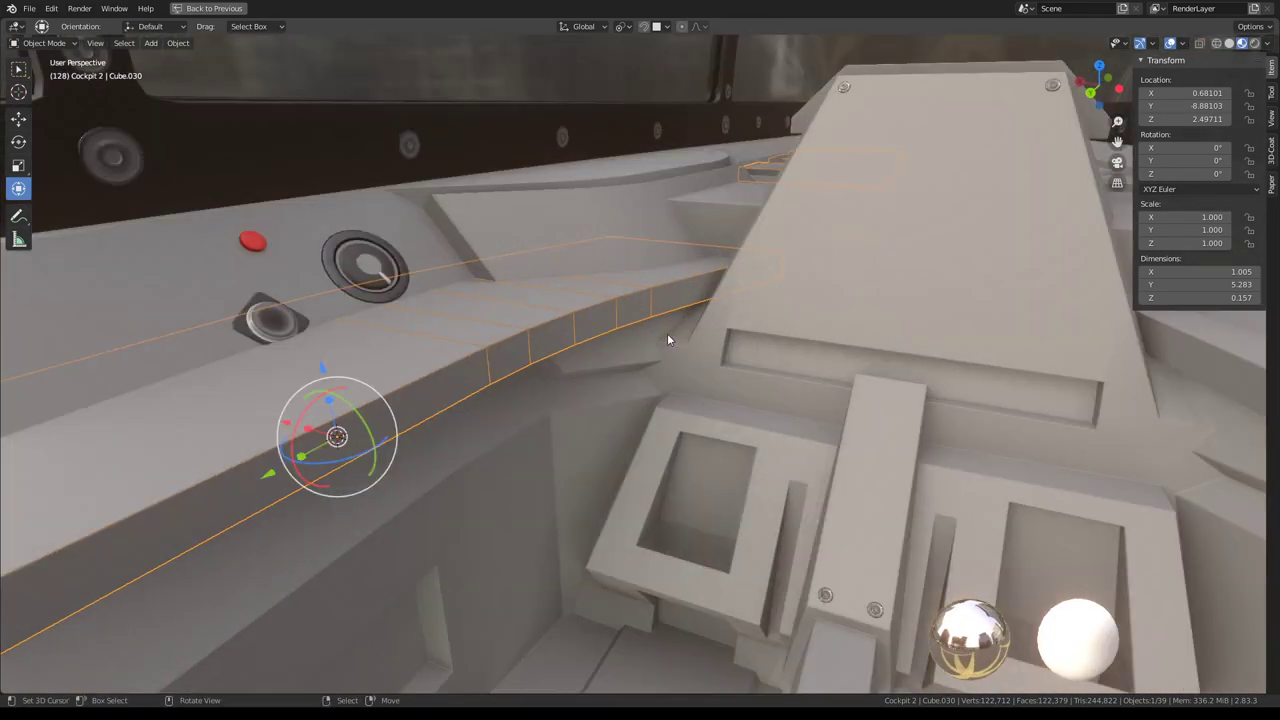
# Select a cross edge loop on the console strip and edge-slide it along the ledge
pyautogui.press('Tab')
pyautogui.click(590, 308)
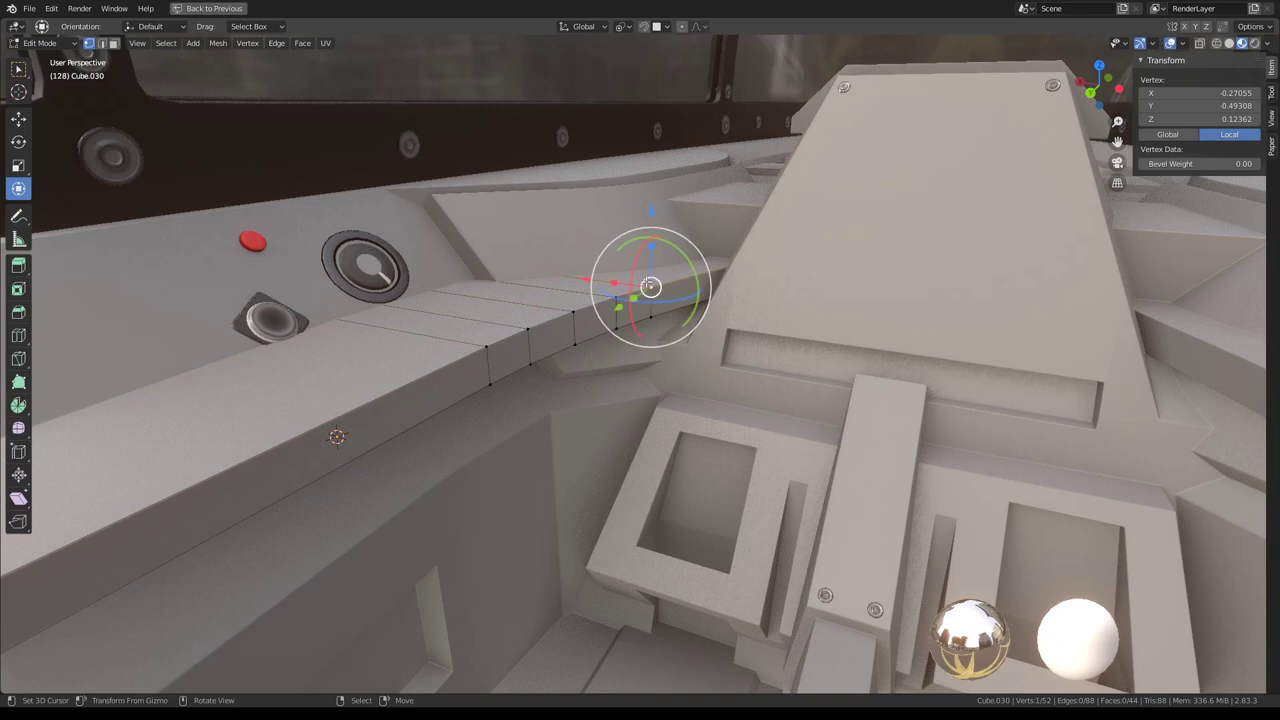
pyautogui.press('Tab')
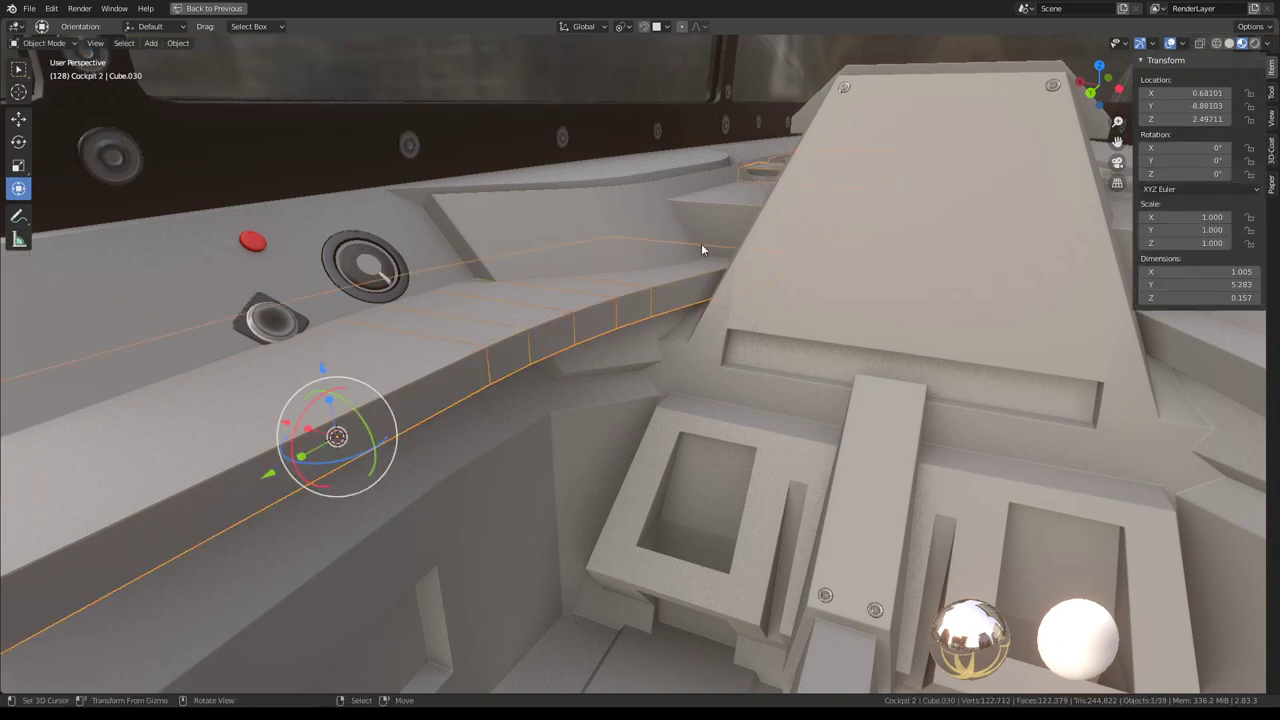
pyautogui.moveTo(701, 249); pyautogui.dragTo(706, 244, button='middle')
pyautogui.press('Tab')
pyautogui.keyDown('alt'); pyautogui.click(513, 355); pyautogui.keyUp('alt')
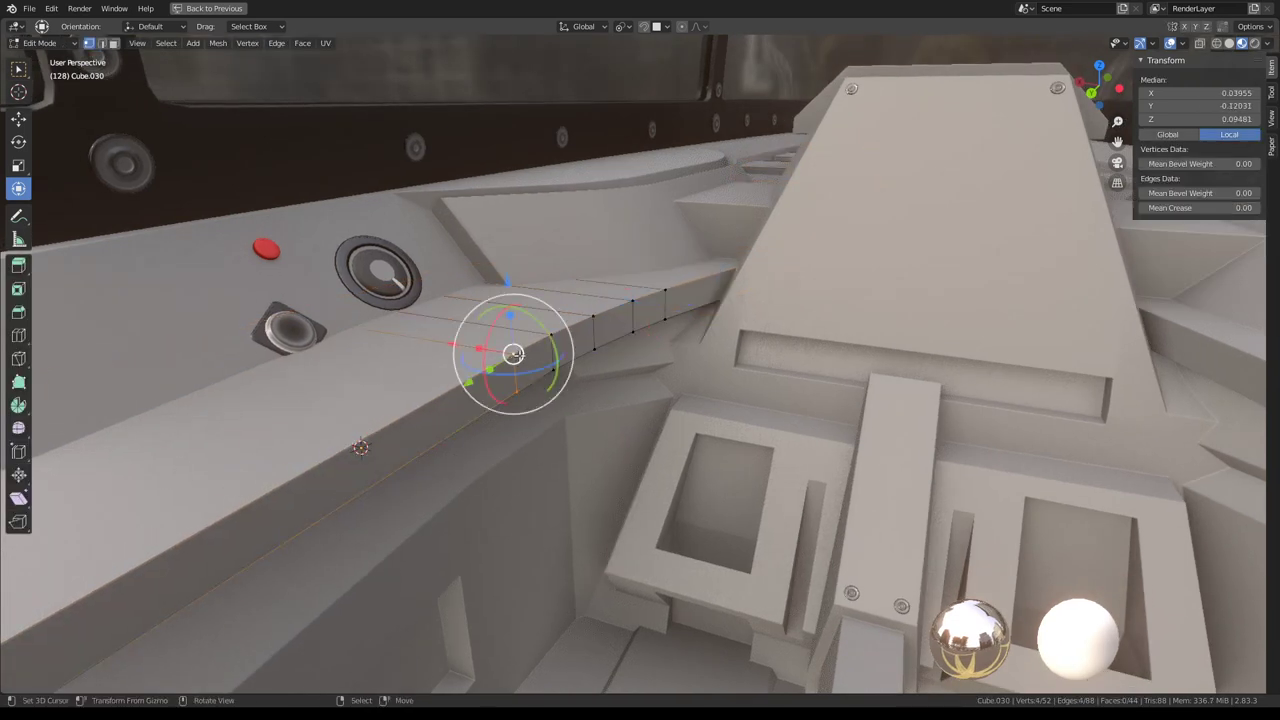
pyautogui.scroll(-6, 655, 352)
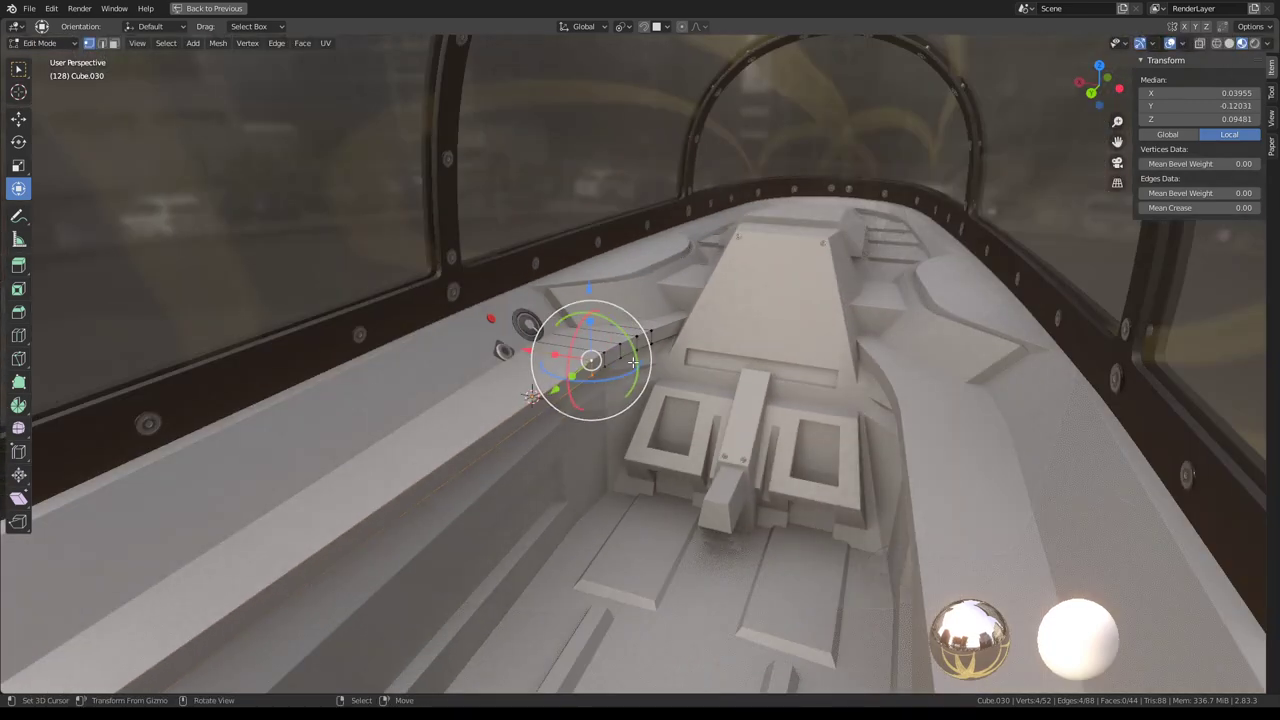
pyautogui.press('g')
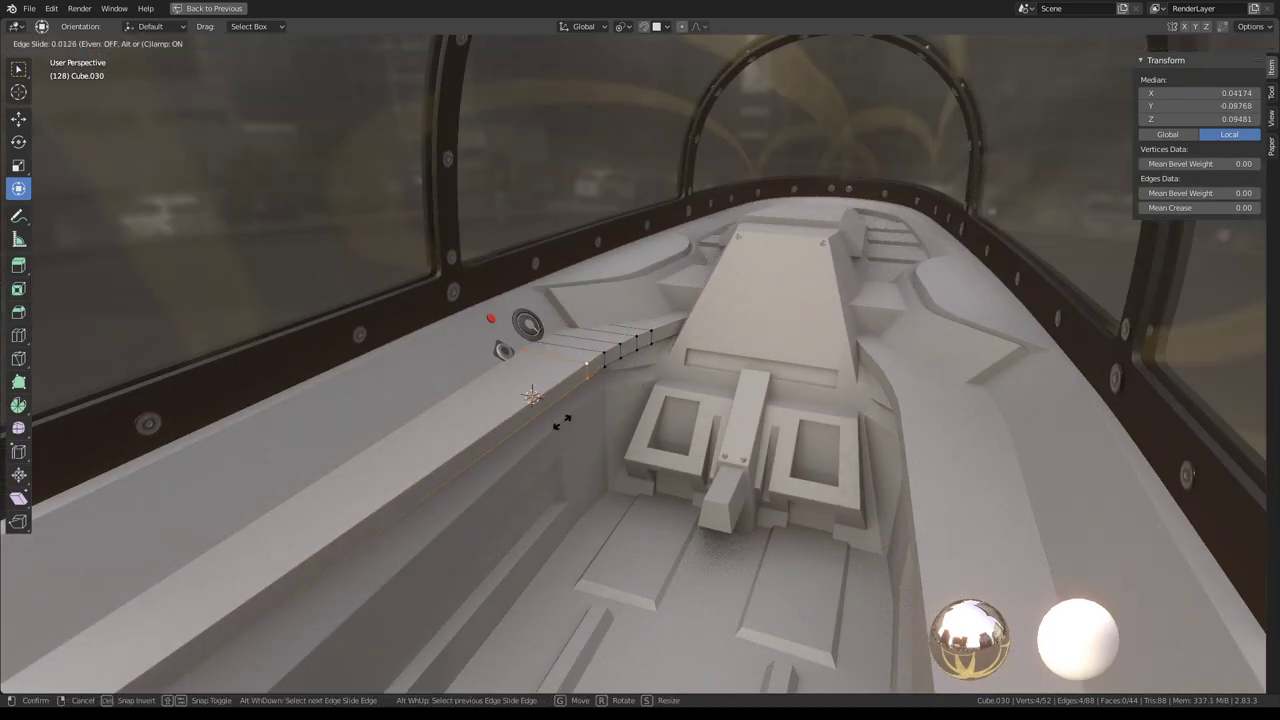
pyautogui.click(386, 630)
# Edge-slide two more cross loops to even the spacing, then return to Object Mode and the full layout
pyautogui.moveTo(386, 630); pyautogui.dragTo(669, 365, button='middle')
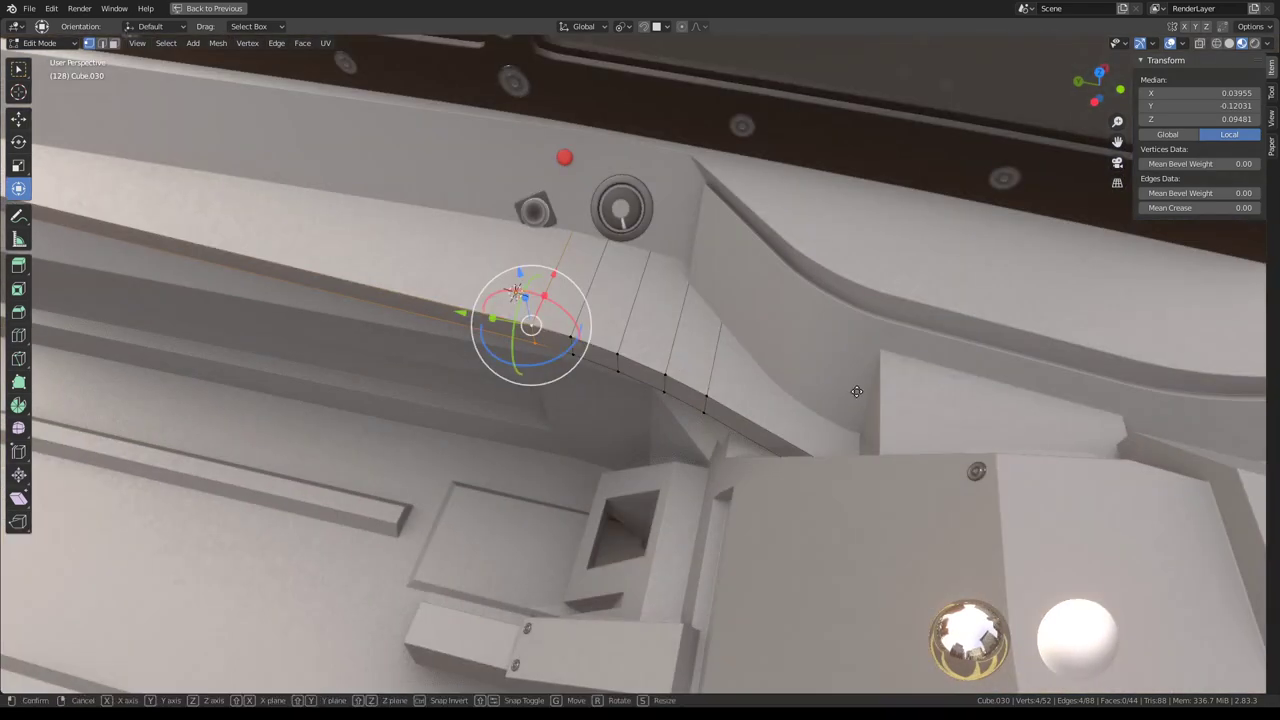
pyautogui.press('g')
pyautogui.press('g')
pyautogui.click(730, 354)
pyautogui.moveTo(730, 354); pyautogui.dragTo(771, 372, button='middle')
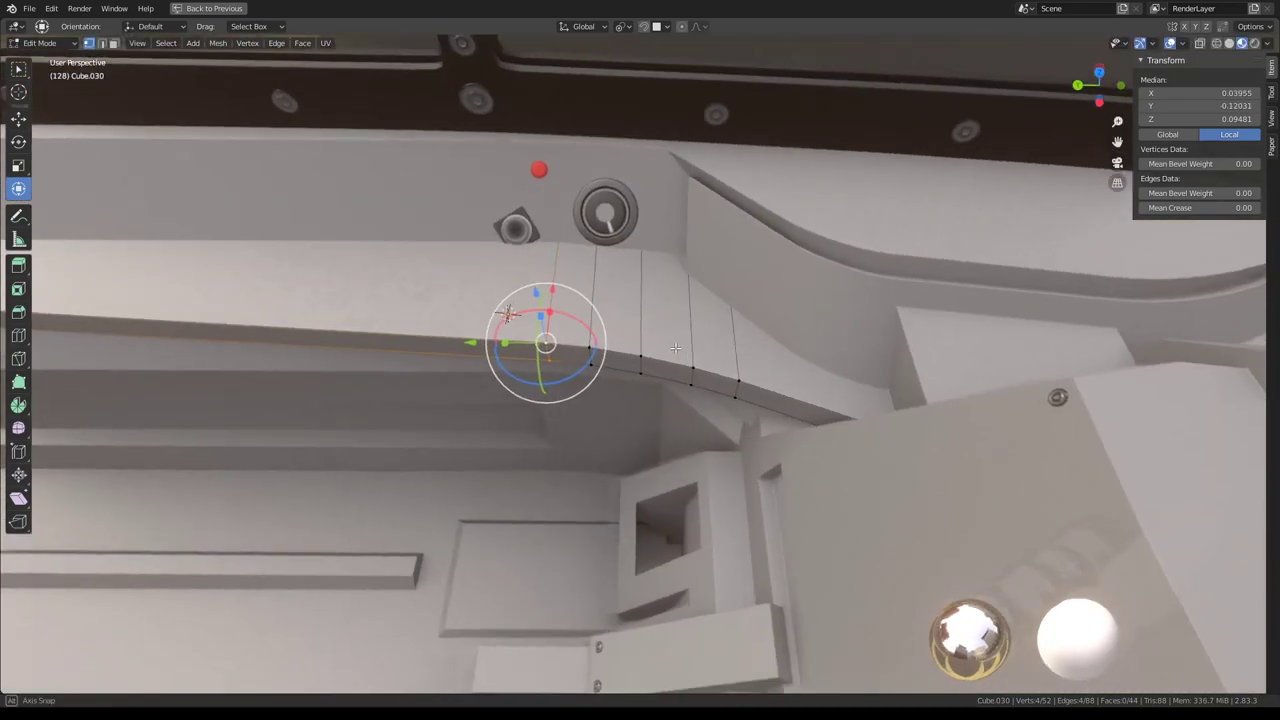
pyautogui.press('g')
pyautogui.press('g')
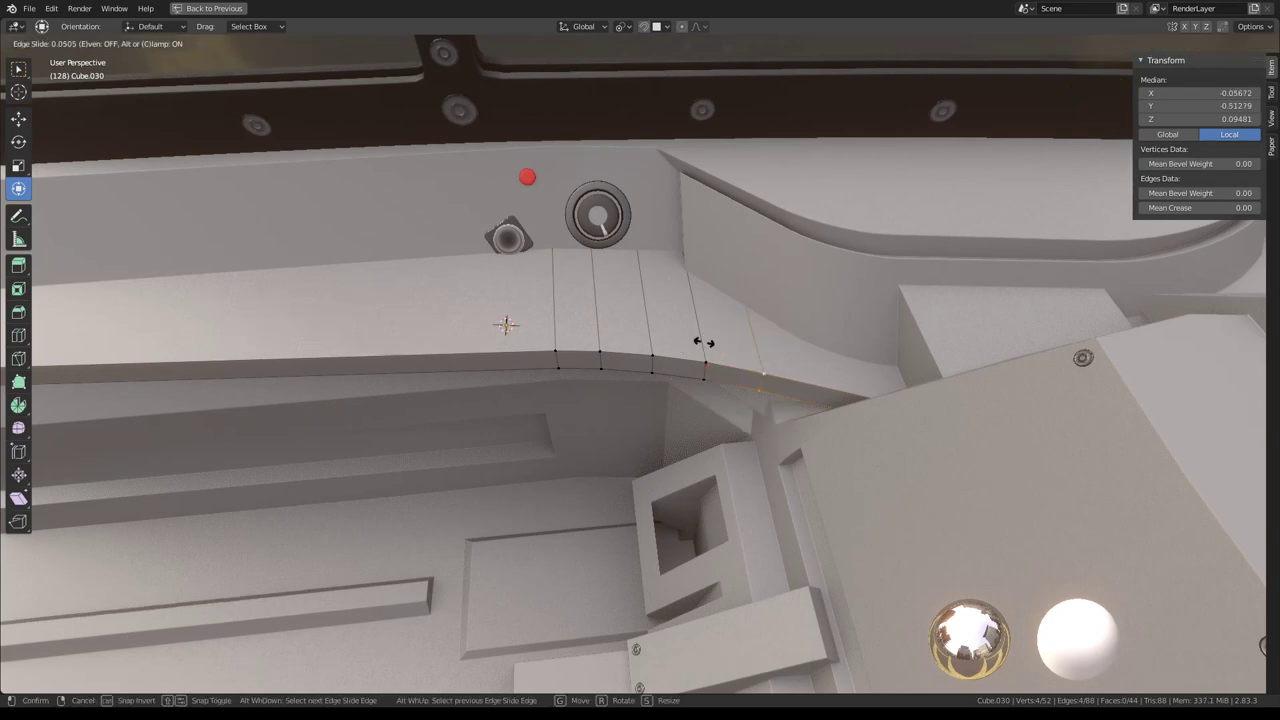
pyautogui.click(699, 328)
pyautogui.moveTo(699, 328)
pyautogui.mouseDown(button='middle')
pyautogui.moveTo(560, 316)
pyautogui.moveTo(729, 246)
pyautogui.moveTo(602, 352)
pyautogui.mouseUp(button='middle')
pyautogui.press('Tab')
pyautogui.scroll(2, 602, 352)
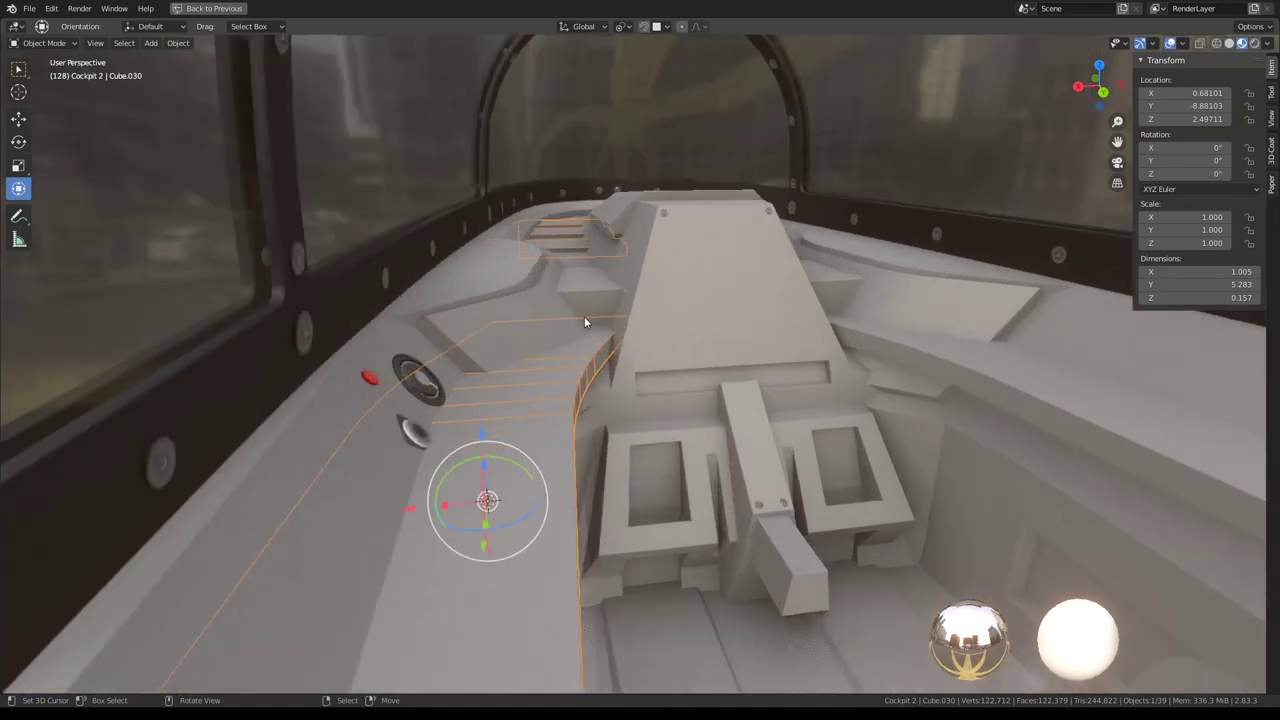
pyautogui.hotkey('ctrl', 'alt', 'space')
# Add a Subdivision Surface modifier to the Cube.030 console strip
pyautogui.click(990, 307)
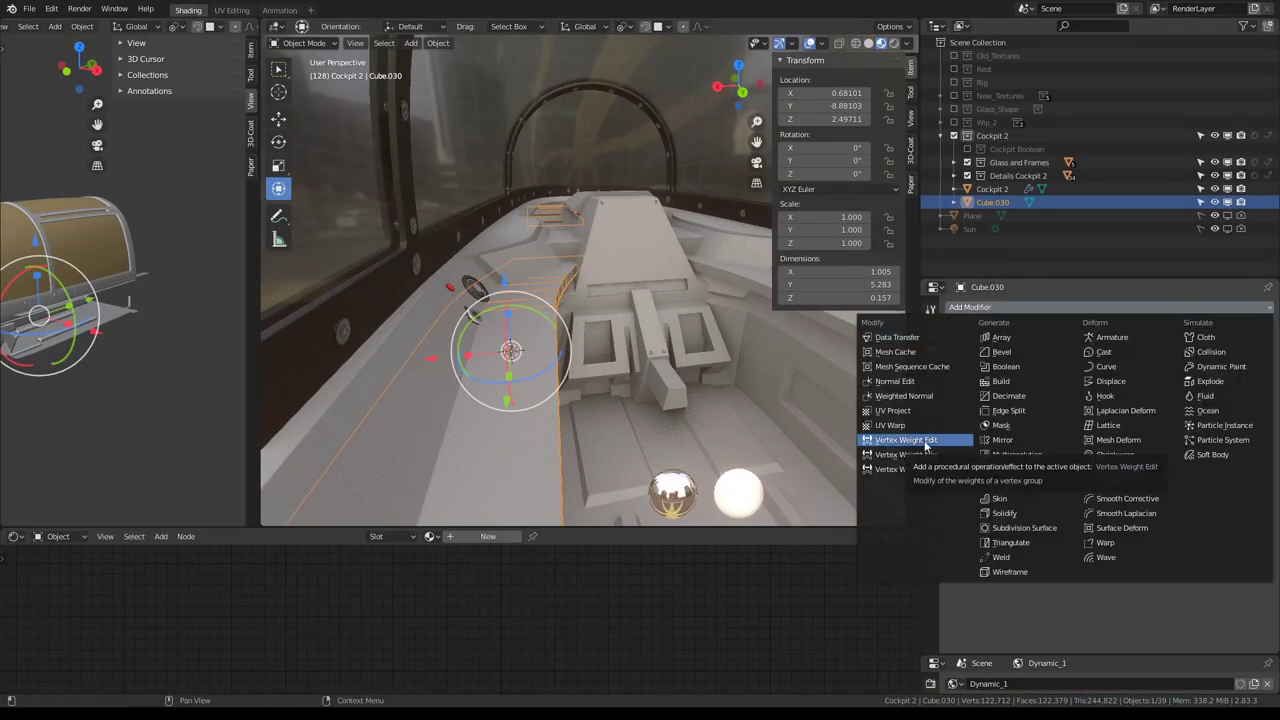
pyautogui.click(1046, 528)
pyautogui.moveTo(620, 300)
pyautogui.mouseDown(button='middle')
pyautogui.moveTo(516, 213)
pyautogui.moveTo(680, 237)
pyautogui.moveTo(493, 285)
pyautogui.moveTo(713, 314)
pyautogui.moveTo(597, 241)
pyautogui.moveTo(615, 298)
pyautogui.mouseUp(button='middle')
# Inspect the smoothed strip and select its linked pieces on the cockpit ledge in Edit Mode
pyautogui.press('Tab')
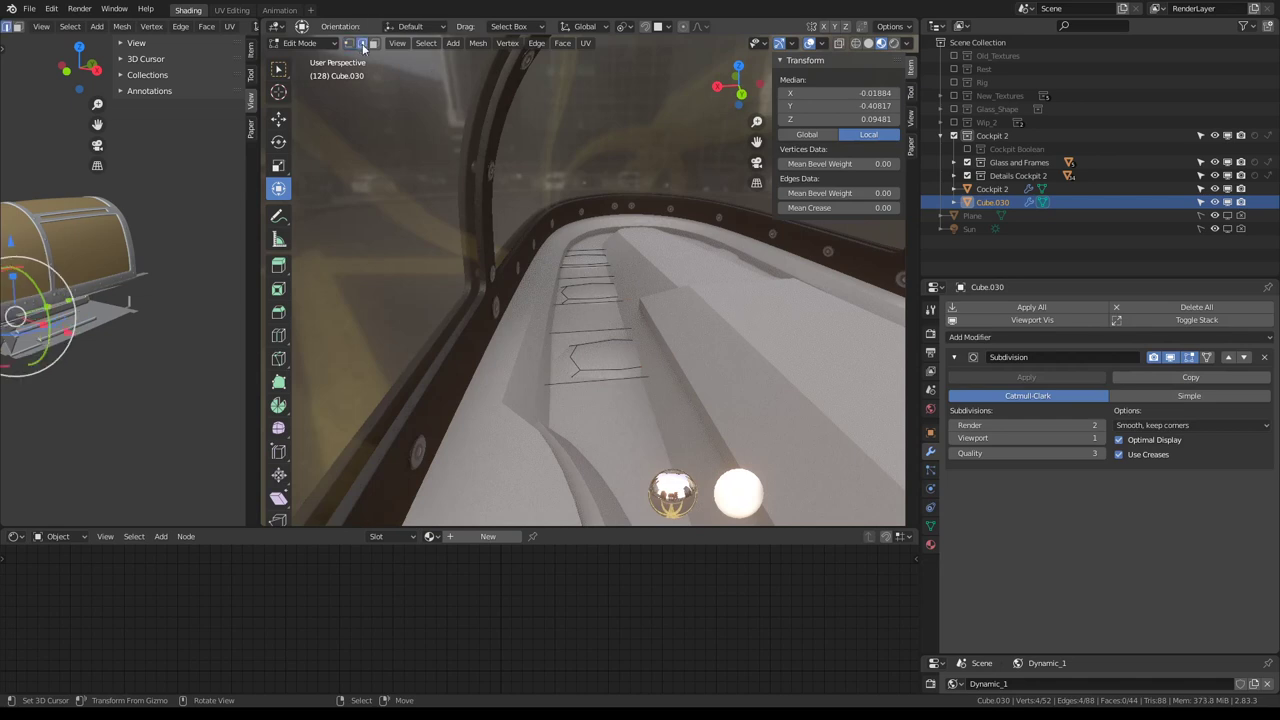
pyautogui.press('l')
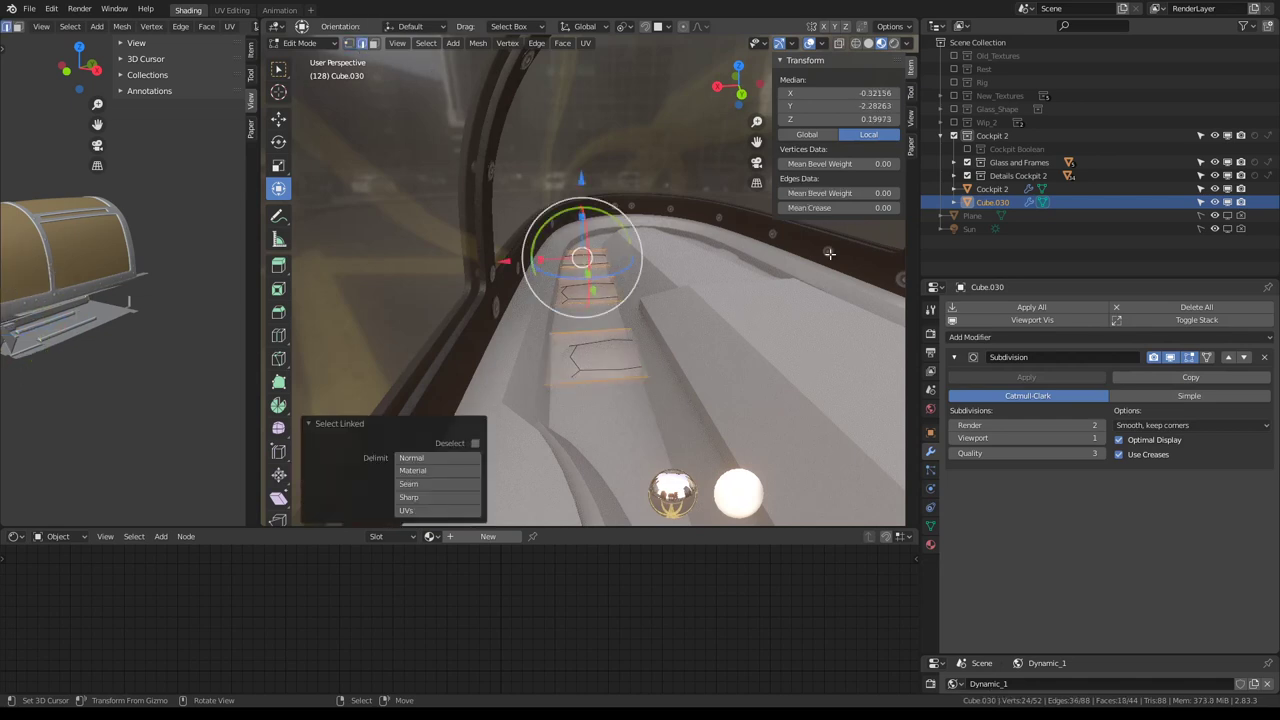
pyautogui.press('Tab')
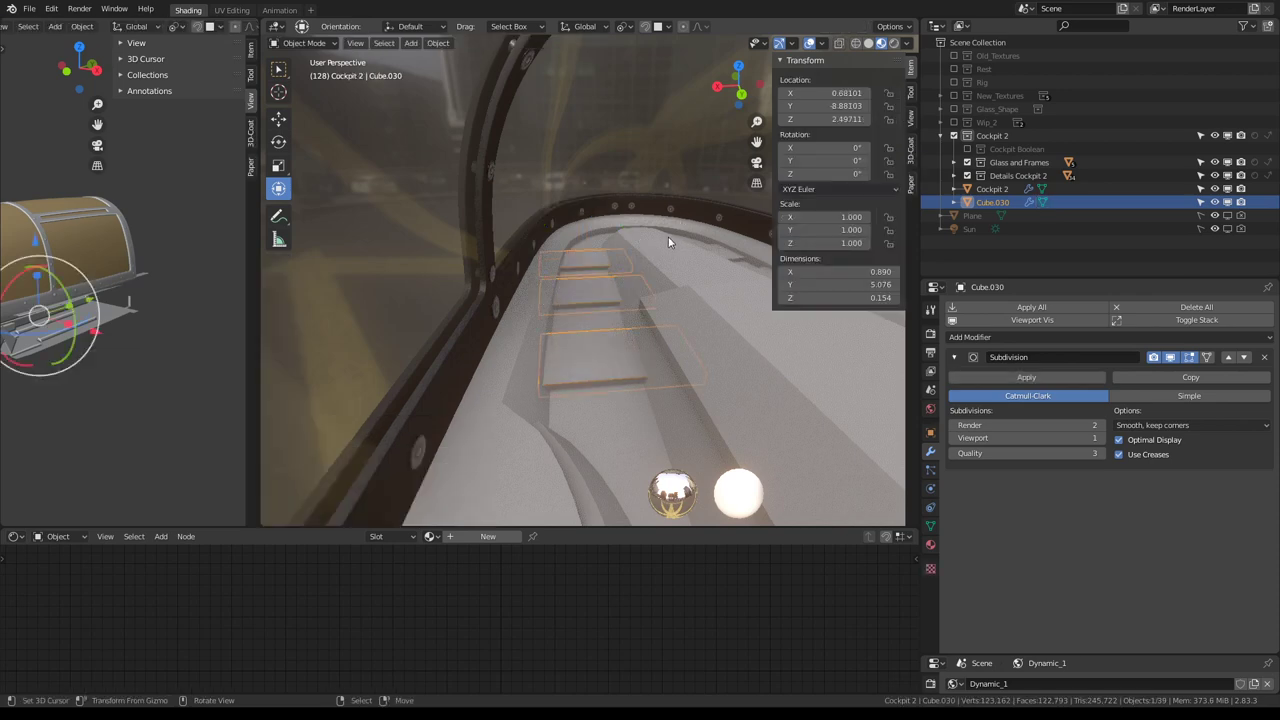
pyautogui.moveTo(669, 240)
pyautogui.mouseDown(button='middle')
pyautogui.moveTo(599, 243)
pyautogui.moveTo(588, 259)
pyautogui.moveTo(705, 227)
pyautogui.moveTo(580, 186)
pyautogui.moveTo(571, 168)
pyautogui.moveTo(538, 188)
pyautogui.moveTo(560, 195)
pyautogui.mouseUp(button='middle')
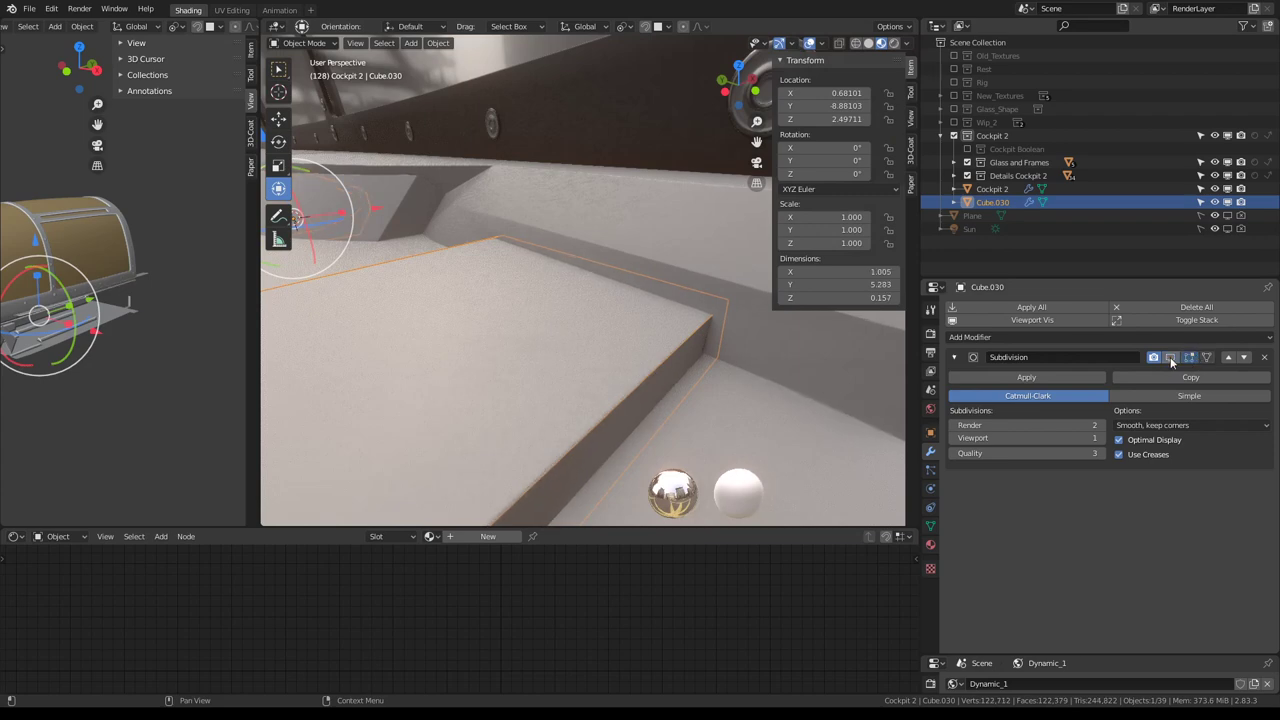
pyautogui.moveTo(853, 327)
pyautogui.mouseDown(button='middle')
pyautogui.moveTo(638, 277)
pyautogui.moveTo(707, 240)
pyautogui.moveTo(602, 264)
pyautogui.moveTo(611, 287)
pyautogui.mouseUp(button='middle')
pyautogui.press('Tab')
pyautogui.press('l')
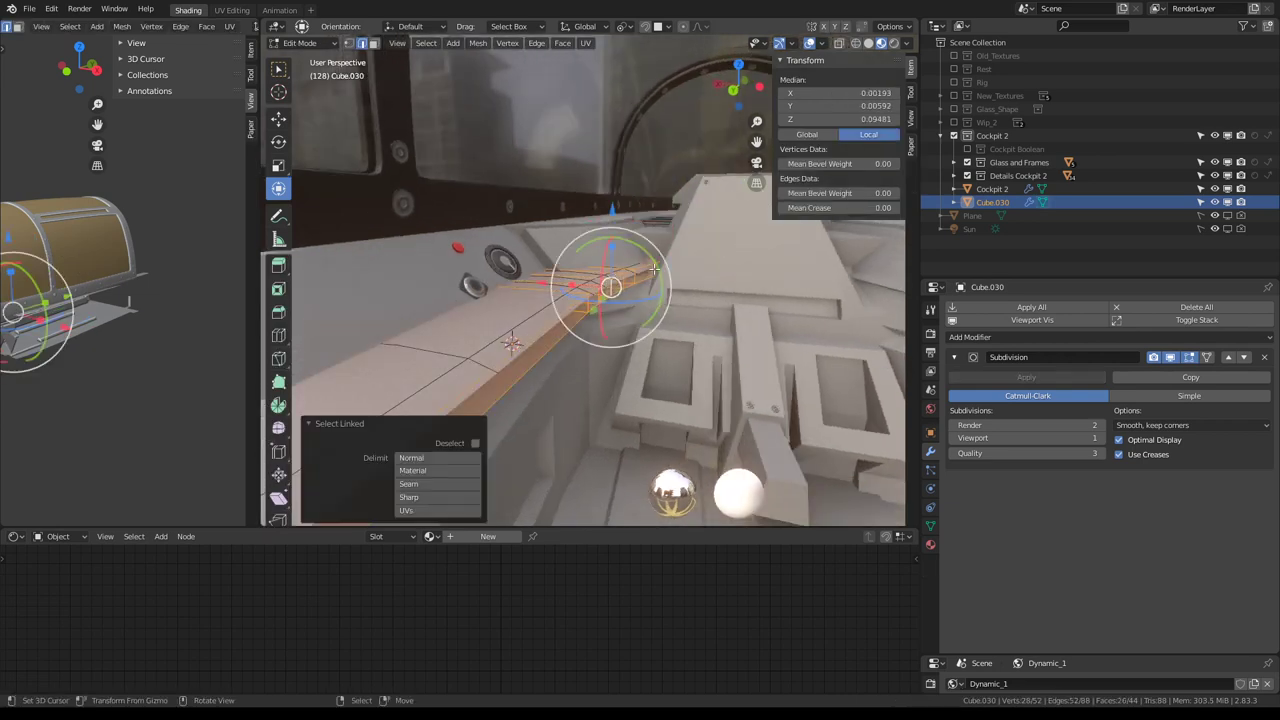
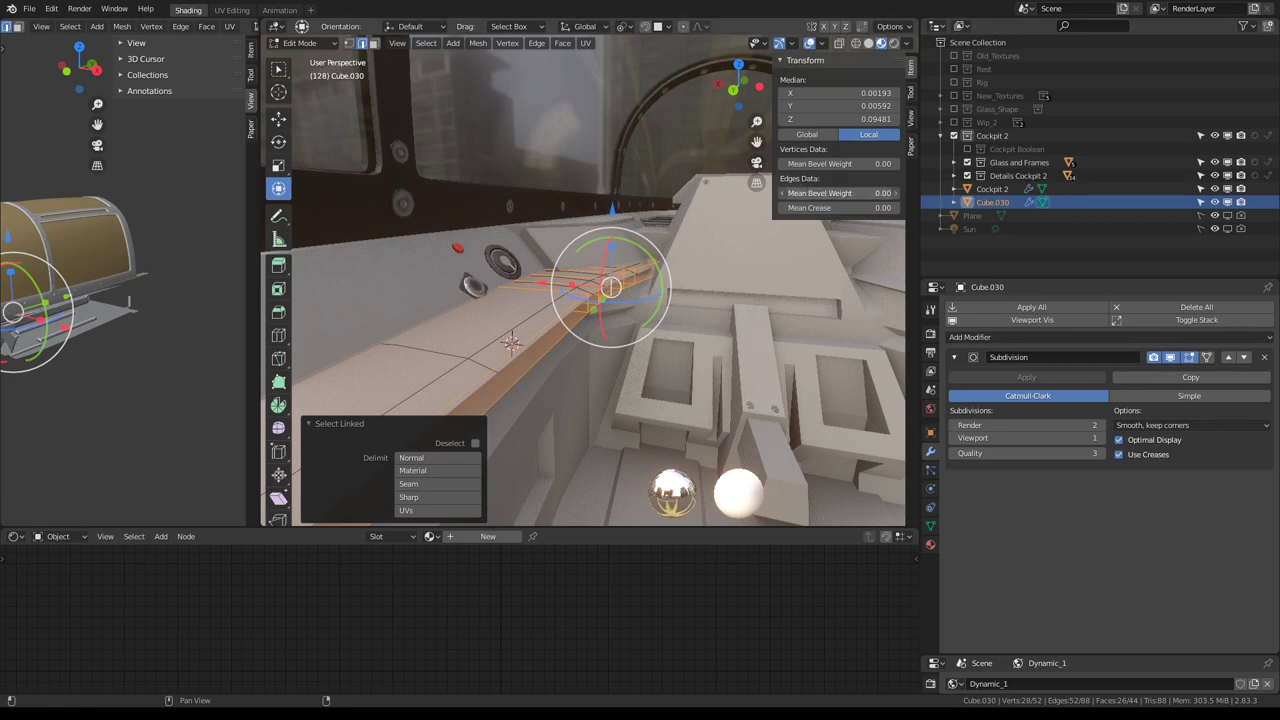
# Select the trim strip's boundary loop with Select Loops and give it a full 1.00 crease
pyautogui.moveTo(804, 207); pyautogui.dragTo(870, 207)
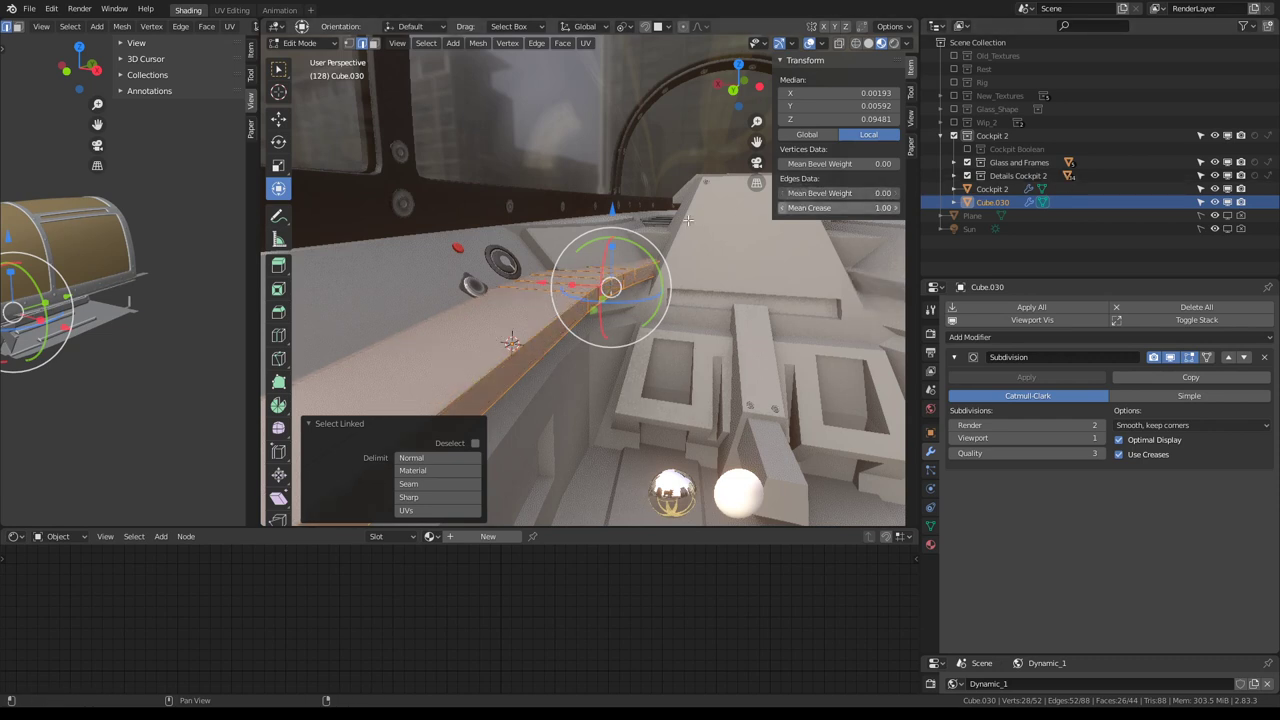
pyautogui.moveTo(850, 207); pyautogui.dragTo(812, 228)
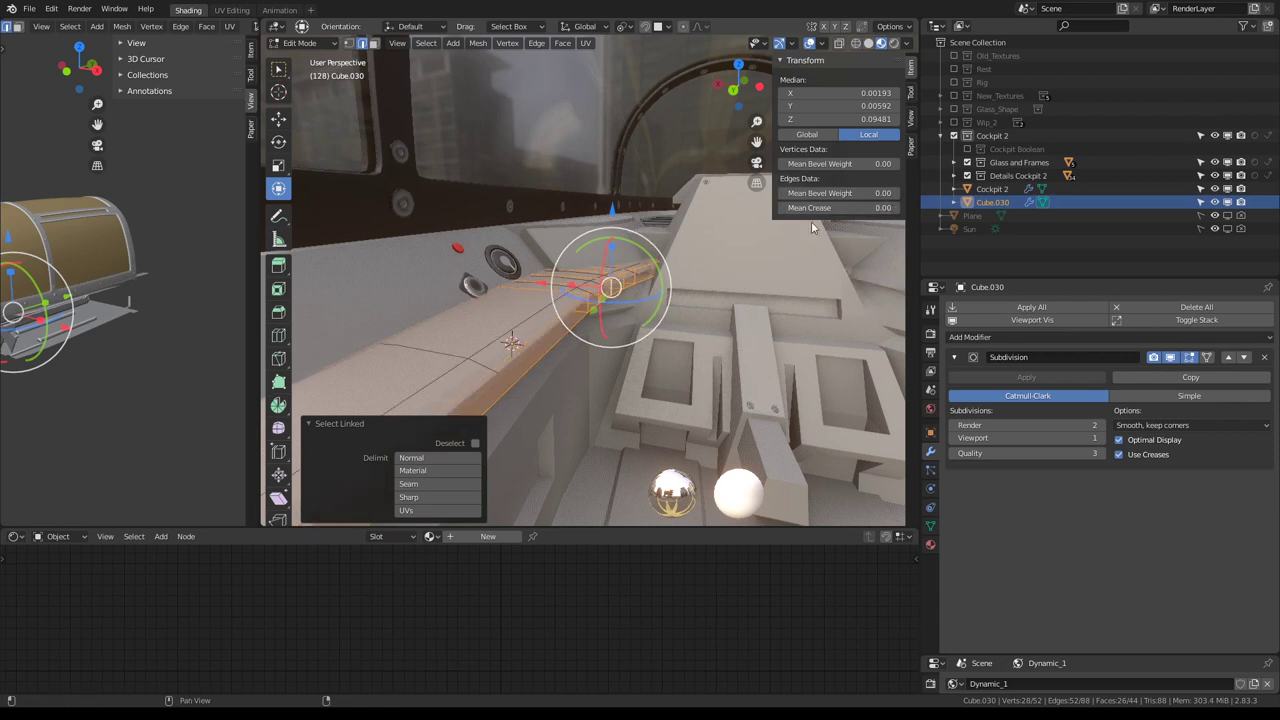
pyautogui.click(500, 286)
pyautogui.keyDown('alt'); pyautogui.click(593, 289); pyautogui.keyUp('alt')
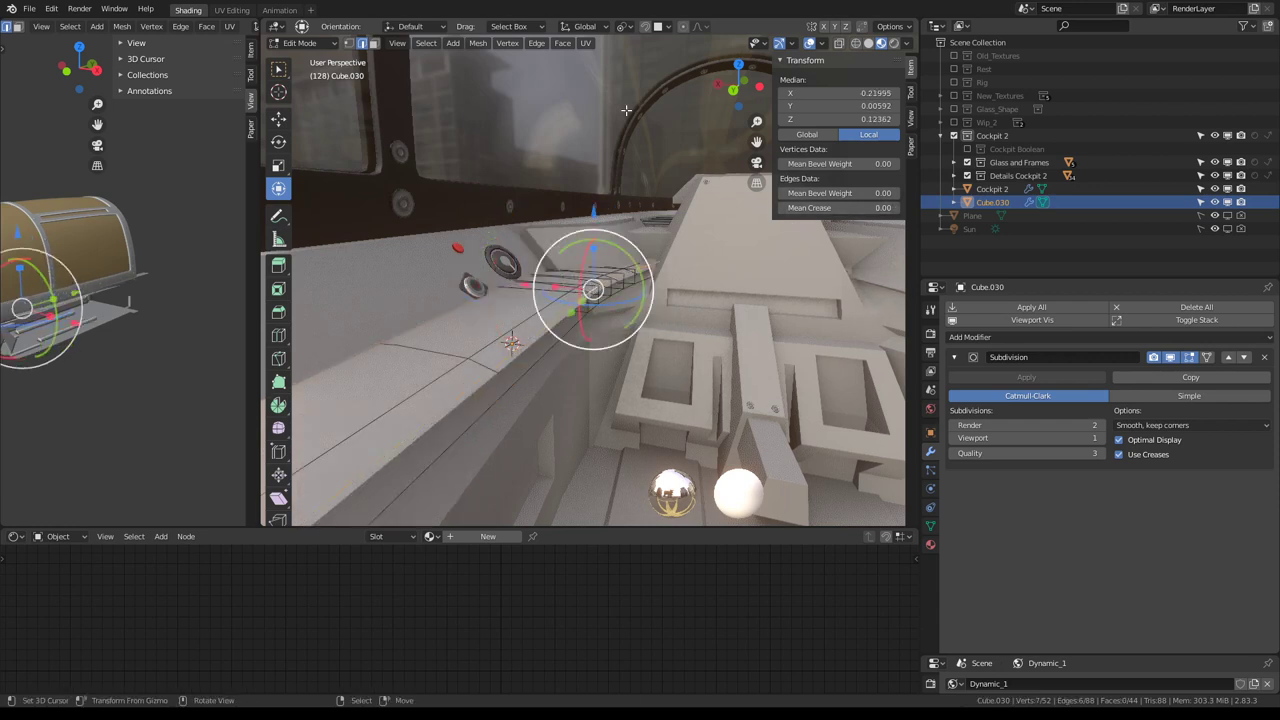
pyautogui.click(374, 43)
pyautogui.keyDown('alt'); pyautogui.click(560, 315); pyautogui.keyUp('alt')
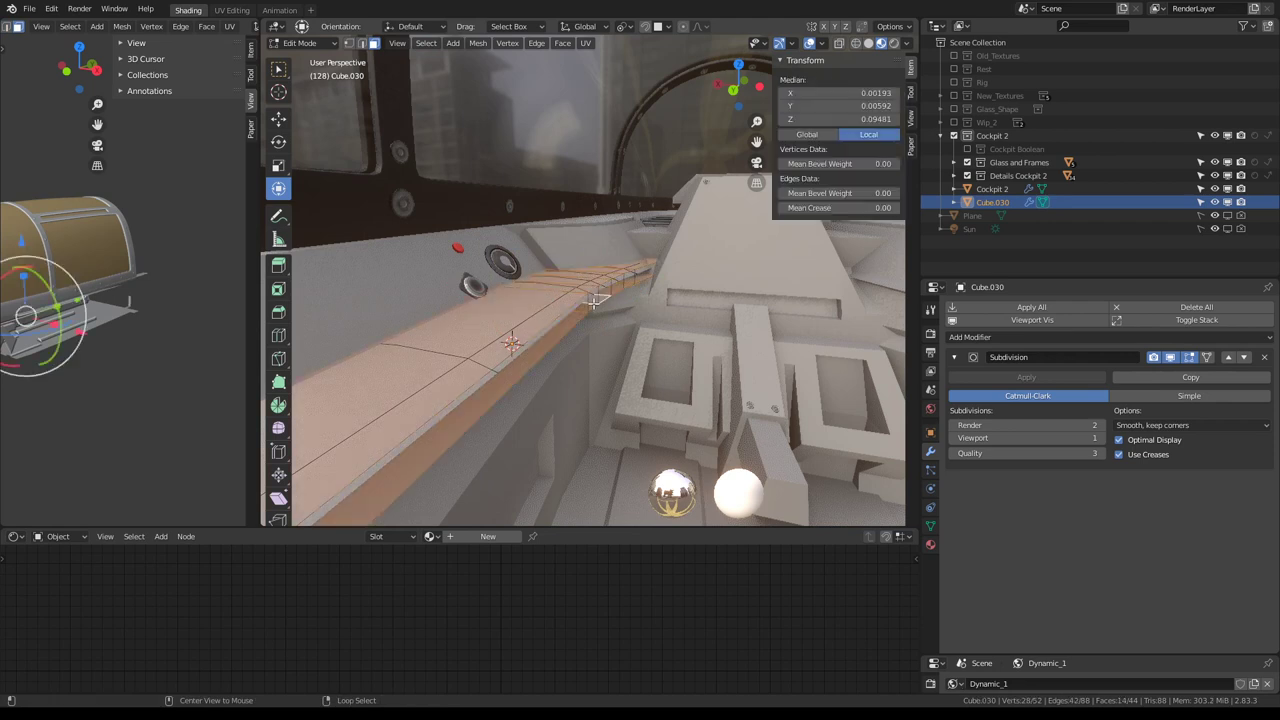
pyautogui.press('q')
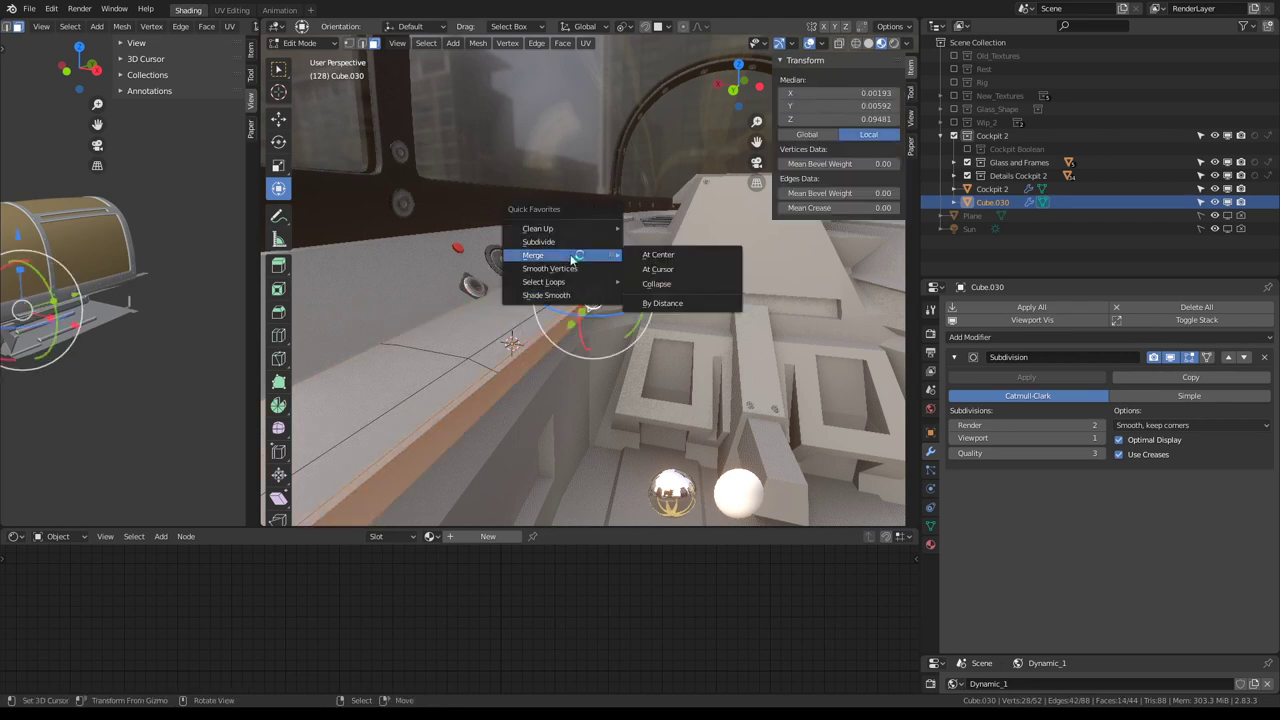
pyautogui.click(673, 321)
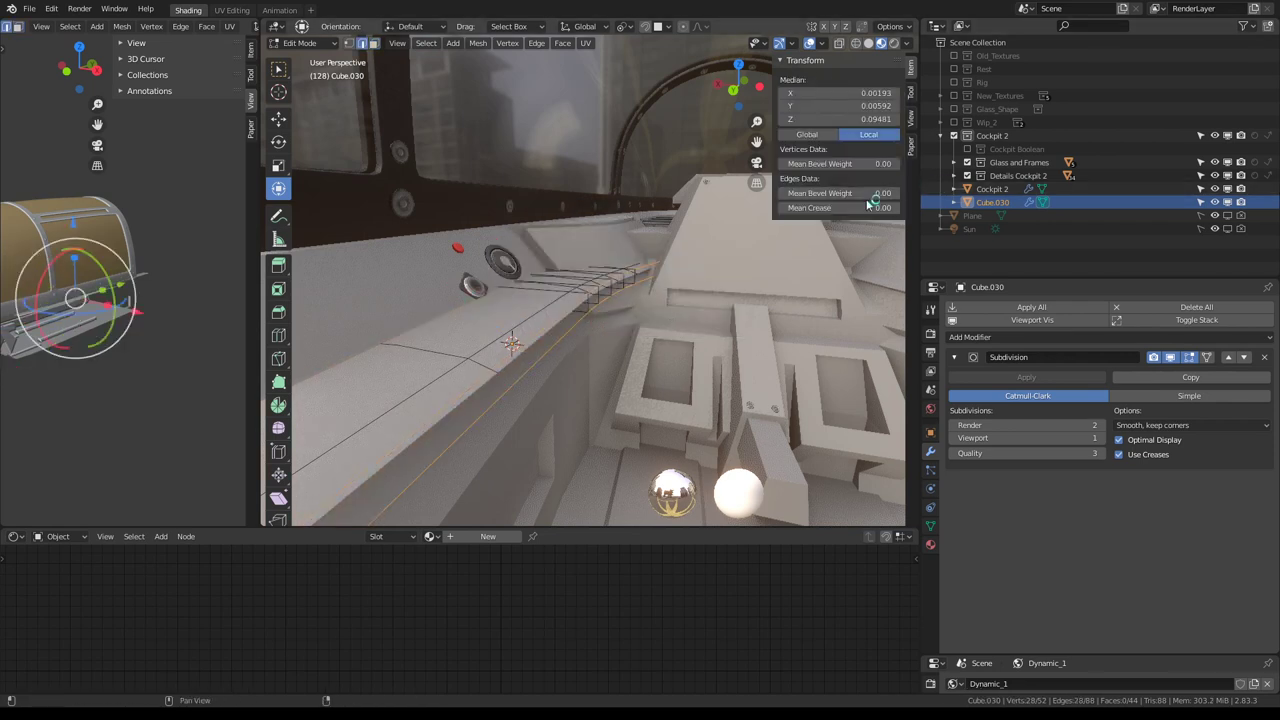
pyautogui.moveTo(840, 207); pyautogui.dragTo(880, 207)
# Select two edges along the strip, then leave Edit Mode on Cube.030
pyautogui.moveTo(740, 280); pyautogui.dragTo(688, 298, button='middle')
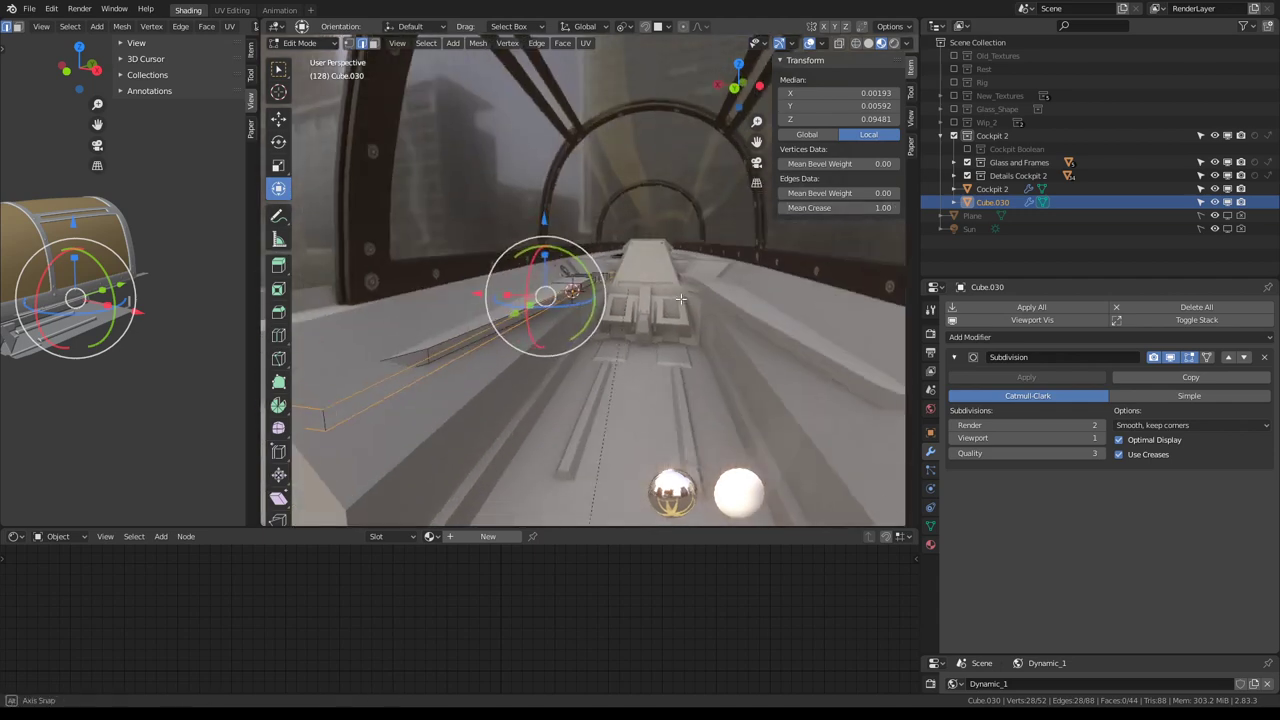
pyautogui.click(418, 404)
pyautogui.moveTo(418, 404); pyautogui.dragTo(447, 401, button='middle')
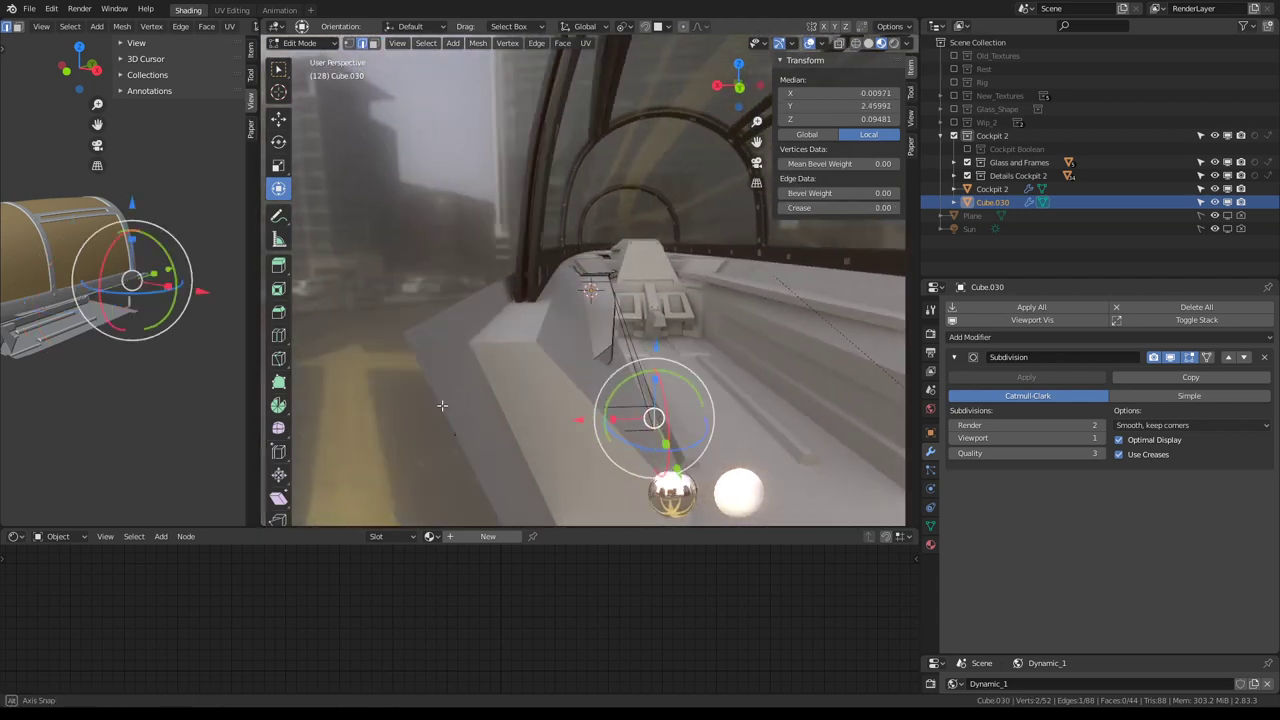
pyautogui.keyDown('shift'); pyautogui.click(541, 358); pyautogui.keyUp('shift')
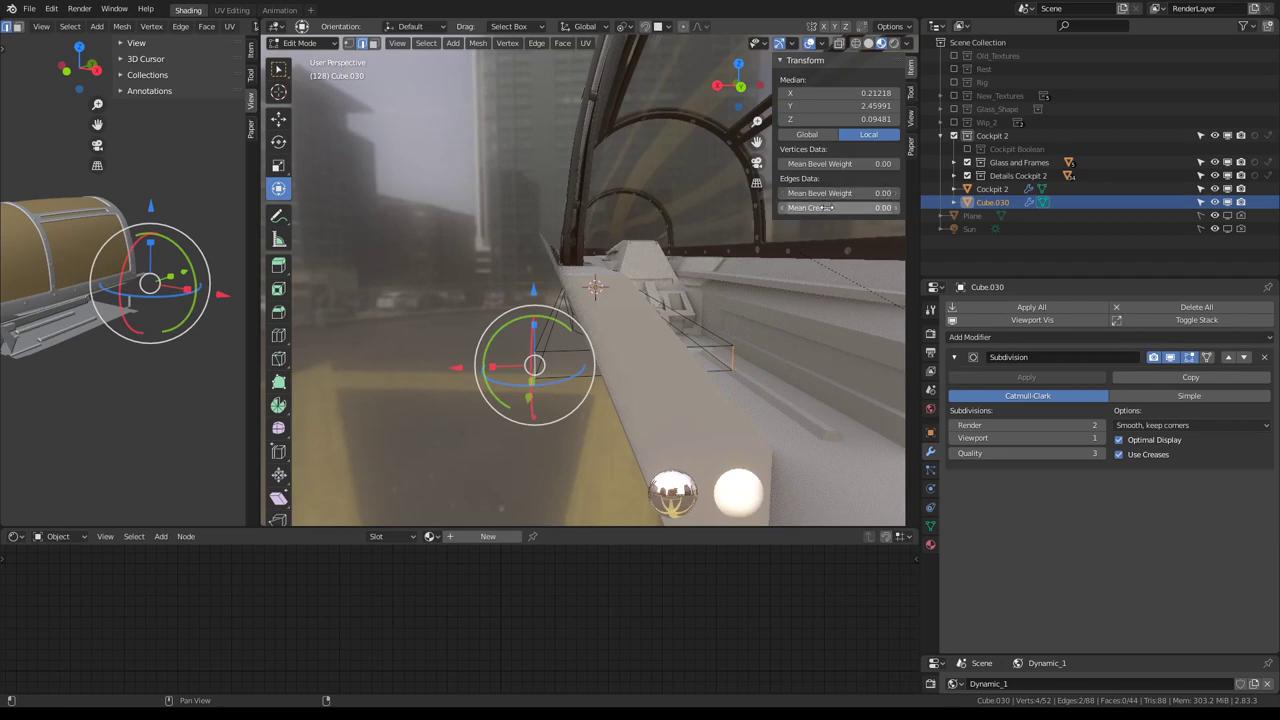
pyautogui.moveTo(499, 292)
pyautogui.mouseDown(button='middle')
pyautogui.moveTo(619, 284)
pyautogui.moveTo(449, 318)
pyautogui.moveTo(631, 262)
pyautogui.moveTo(494, 276)
pyautogui.moveTo(688, 248)
pyautogui.moveTo(678, 198)
pyautogui.mouseUp(button='middle')
pyautogui.press('Tab')
pyautogui.press('Tab')
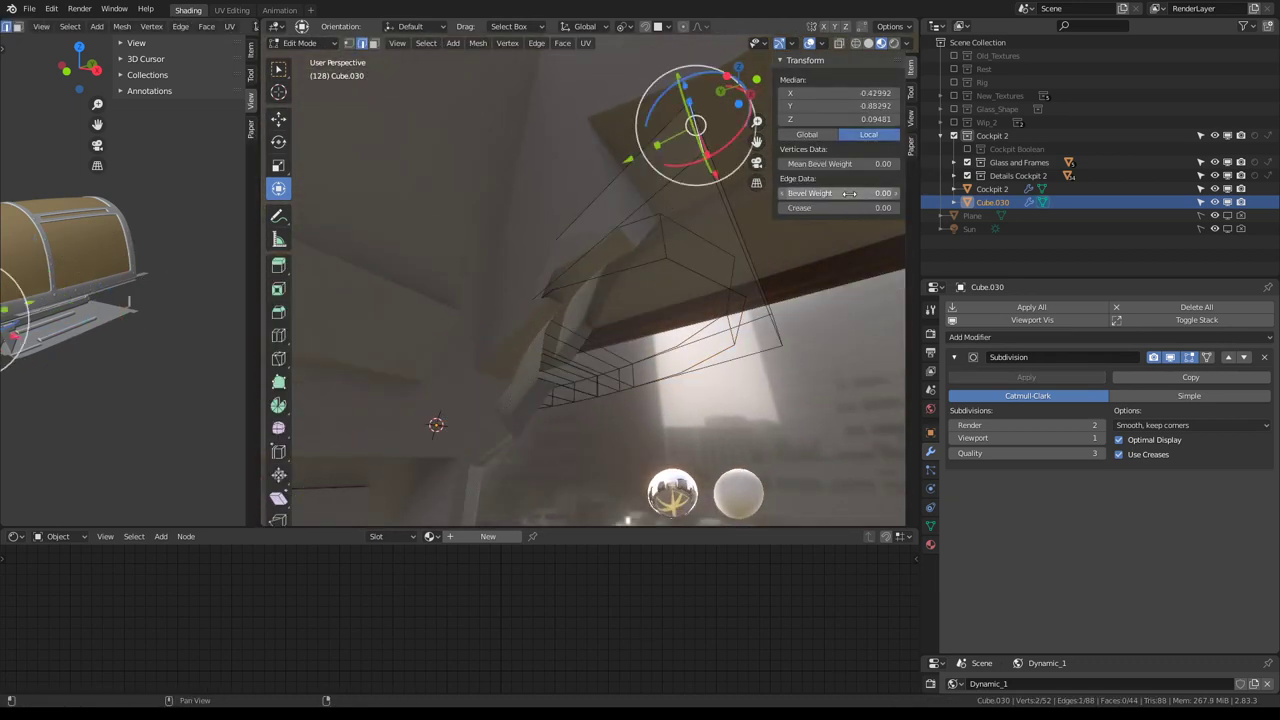
pyautogui.press('Tab')
# Select Cockpit 2, enter Edit Mode and pick an edge on the dashboard ridge
pyautogui.moveTo(490, 261)
pyautogui.mouseDown(button='middle')
pyautogui.moveTo(611, 370)
pyautogui.moveTo(640, 269)
pyautogui.moveTo(642, 339)
pyautogui.mouseUp(button='middle')
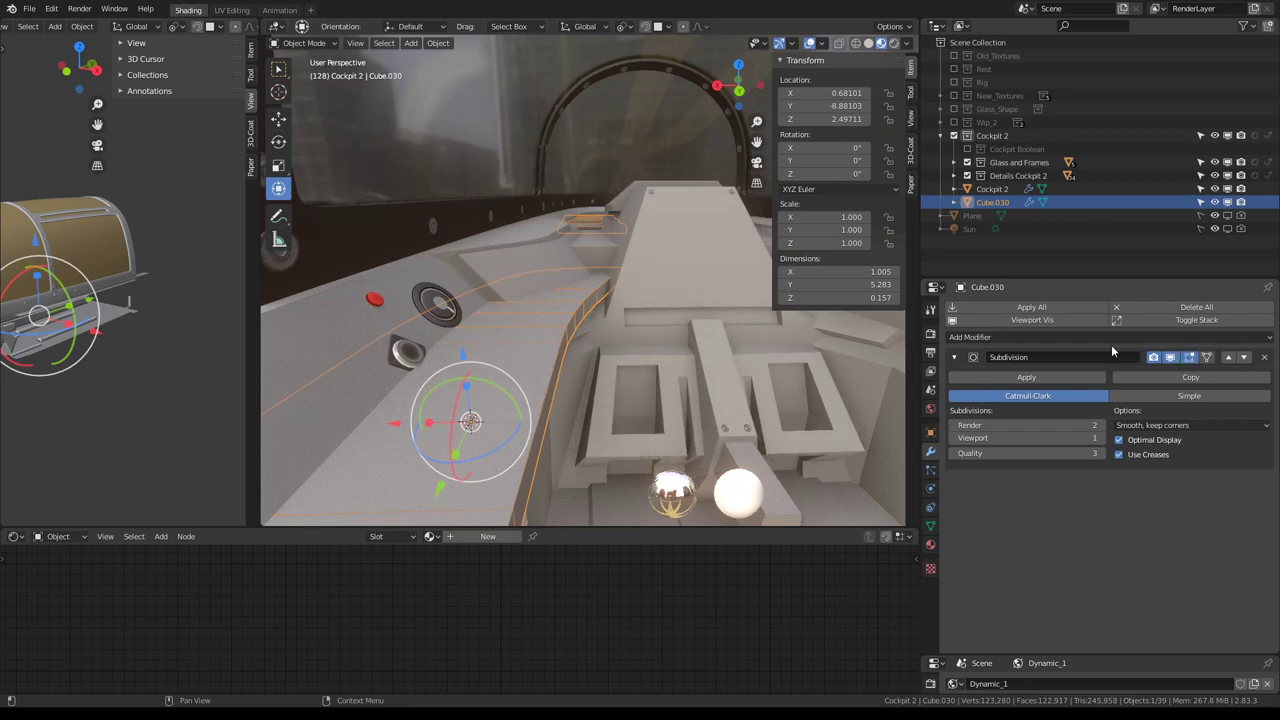
pyautogui.moveTo(700, 300)
pyautogui.mouseDown(button='middle')
pyautogui.moveTo(610, 302)
pyautogui.moveTo(731, 293)
pyautogui.moveTo(483, 296)
pyautogui.moveTo(400, 206)
pyautogui.moveTo(338, 216)
pyautogui.moveTo(457, 263)
pyautogui.moveTo(508, 224)
pyautogui.moveTo(672, 250)
pyautogui.mouseUp(button='middle')
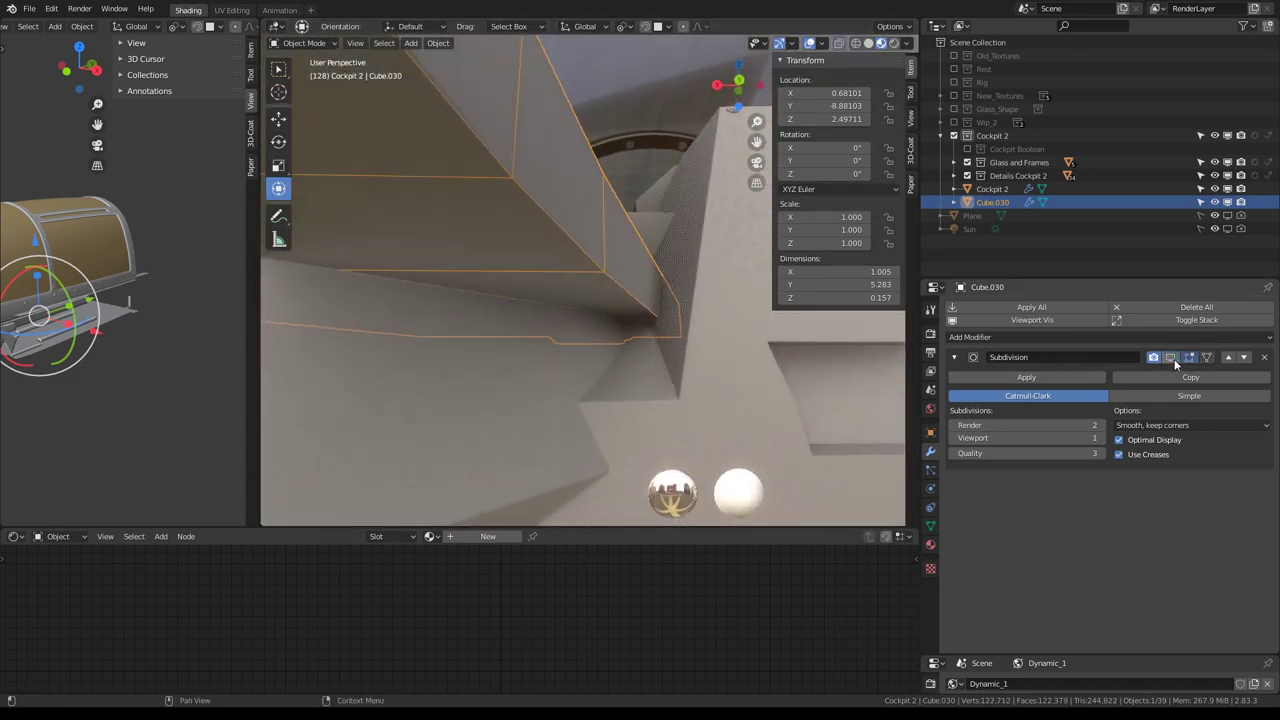
pyautogui.moveTo(700, 250)
pyautogui.mouseDown(button='middle')
pyautogui.moveTo(514, 229)
pyautogui.moveTo(509, 297)
pyautogui.moveTo(571, 300)
pyautogui.moveTo(675, 273)
pyautogui.moveTo(674, 217)
pyautogui.moveTo(589, 217)
pyautogui.moveTo(578, 248)
pyautogui.moveTo(603, 229)
pyautogui.moveTo(700, 236)
pyautogui.moveTo(648, 288)
pyautogui.moveTo(562, 282)
pyautogui.moveTo(542, 244)
pyautogui.moveTo(590, 292)
pyautogui.moveTo(569, 292)
pyautogui.moveTo(558, 284)
pyautogui.moveTo(610, 270)
pyautogui.moveTo(604, 286)
pyautogui.moveTo(584, 264)
pyautogui.moveTo(826, 272)
pyautogui.moveTo(573, 287)
pyautogui.mouseUp(button='middle')
pyautogui.click(573, 295)
pyautogui.press('Tab')
pyautogui.keyDown('shift'); pyautogui.click(610, 270); pyautogui.keyUp('shift')
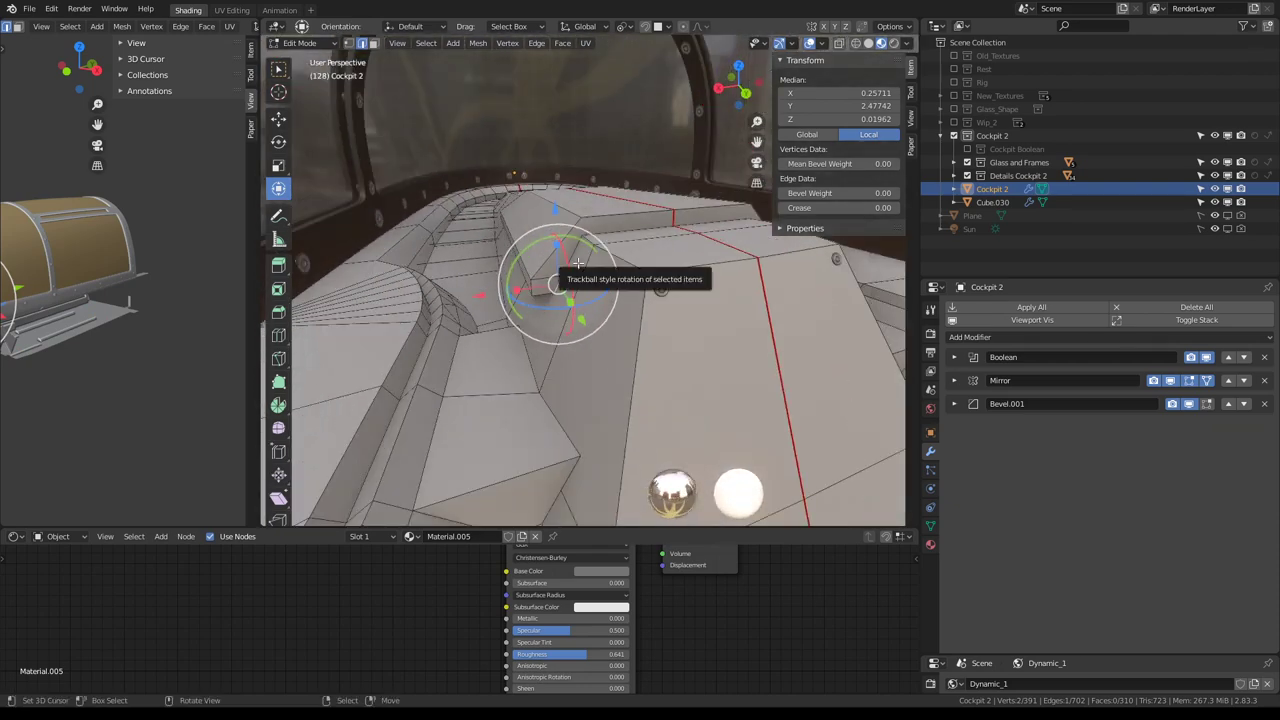
# Return Cockpit 2 to Object Mode and expand its 3-segment Bevel.001 modifier panel
pyautogui.press('Tab')
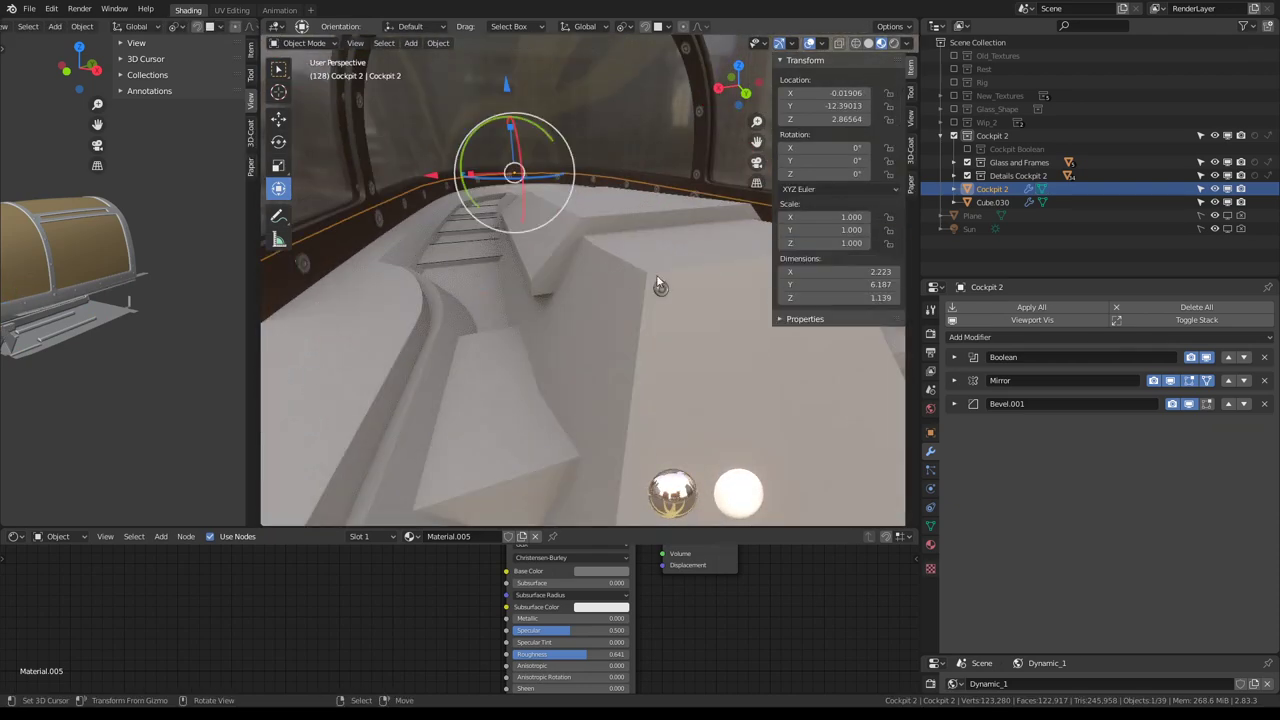
pyautogui.moveTo(648, 295)
pyautogui.mouseDown(button='middle')
pyautogui.moveTo(637, 348)
pyautogui.moveTo(613, 342)
pyautogui.mouseUp(button='middle')
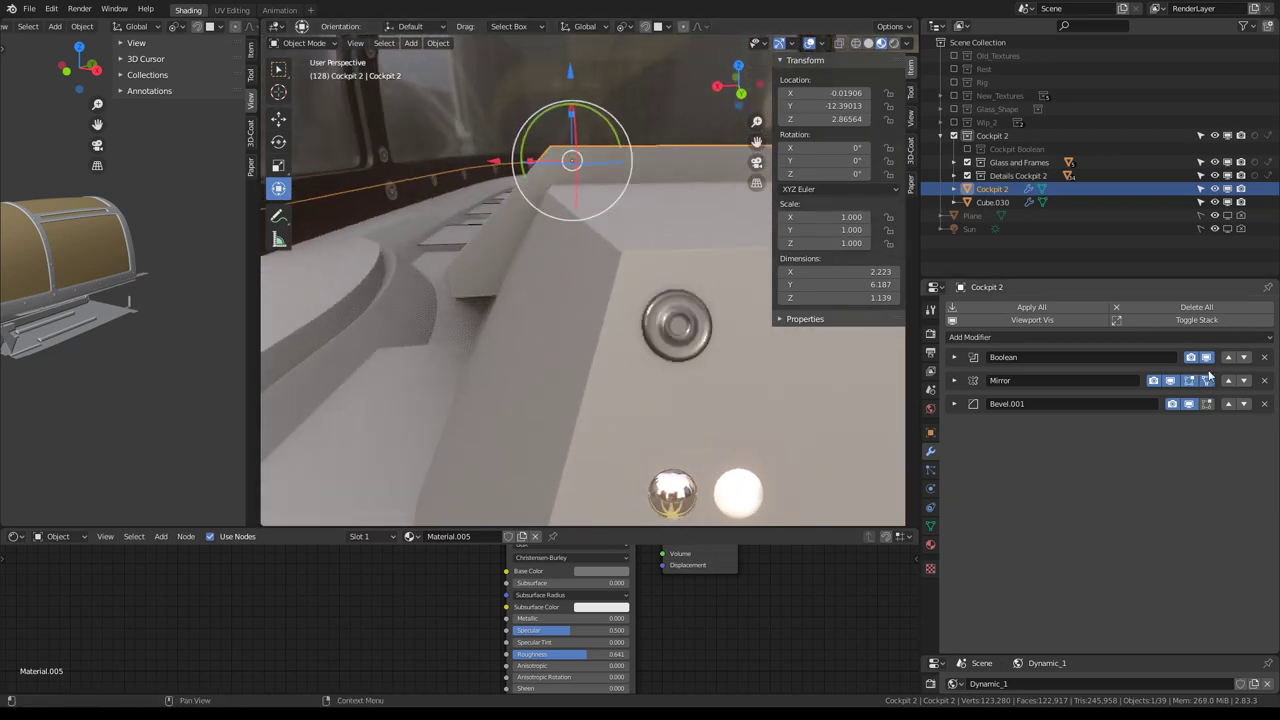
pyautogui.click(954, 404)
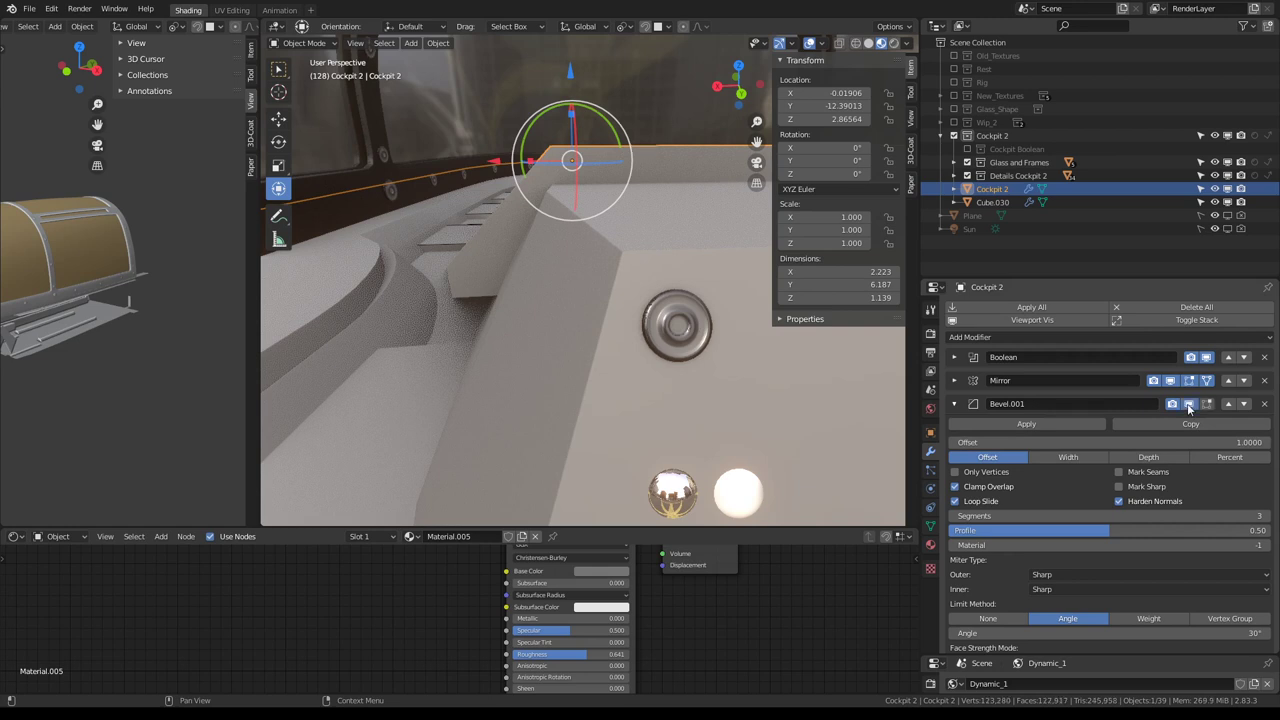
pyautogui.press('Tab')
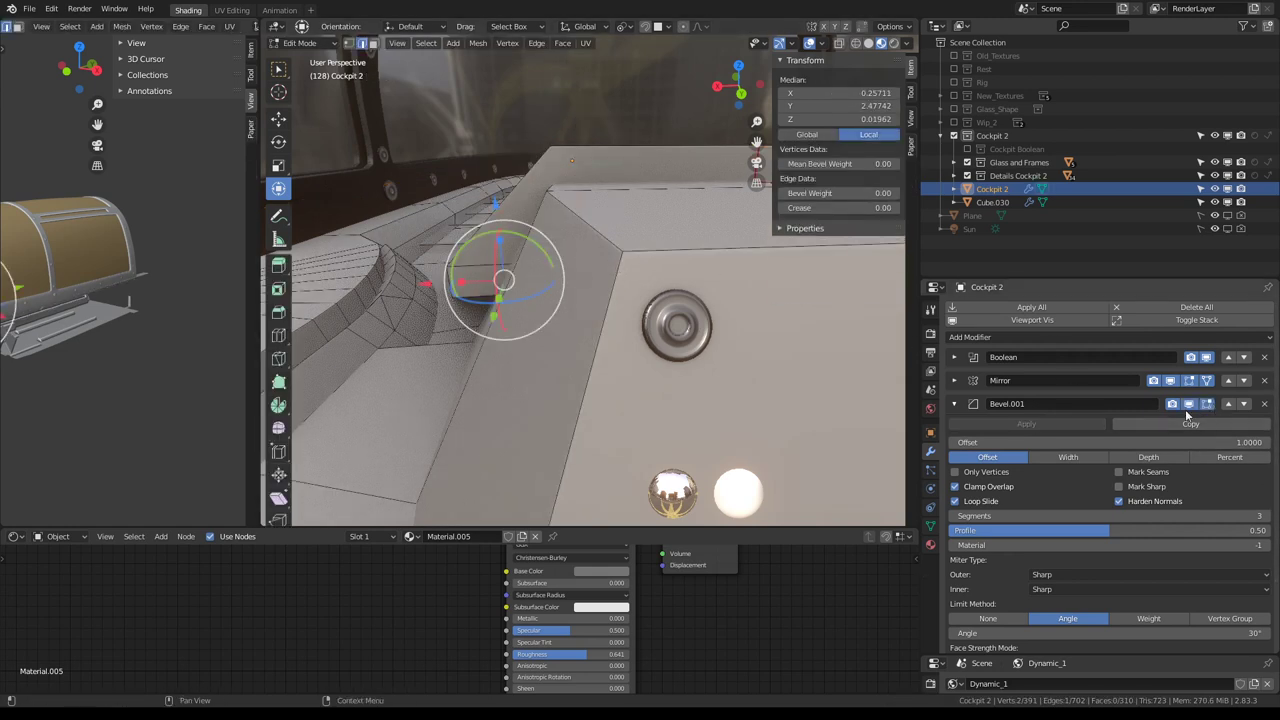
pyautogui.press('Tab')
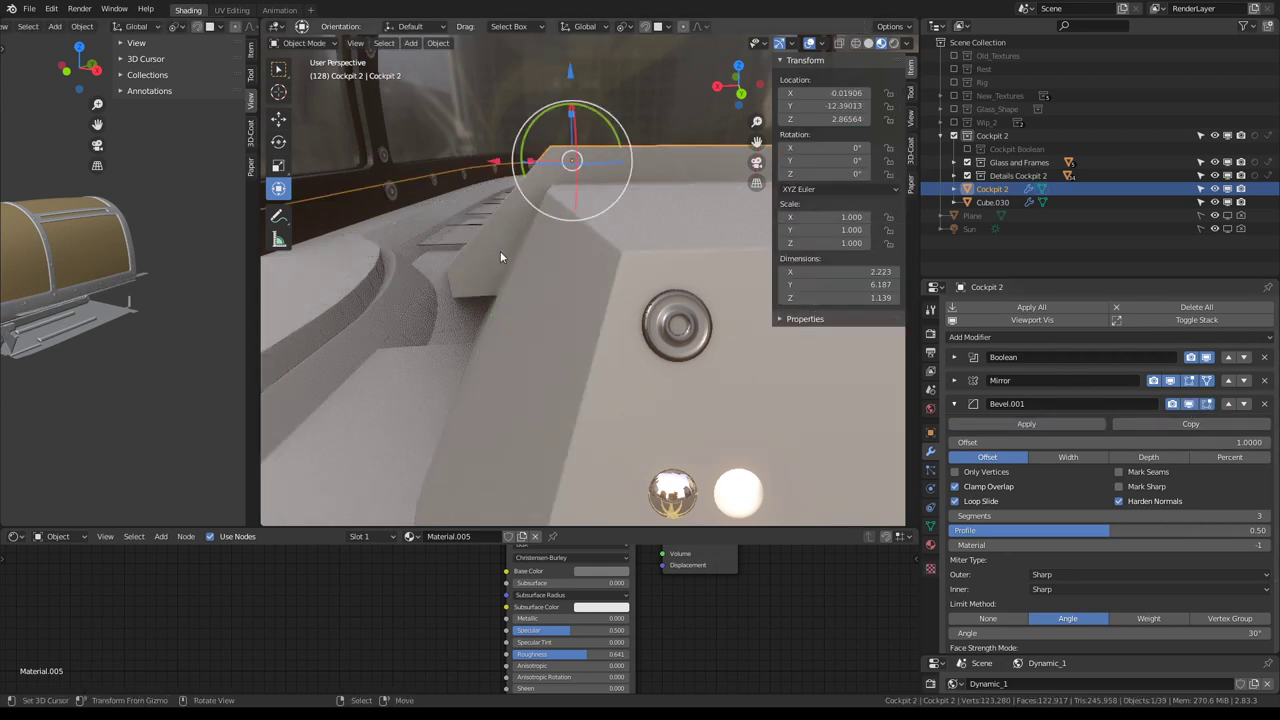
pyautogui.moveTo(500, 251); pyautogui.dragTo(503, 208, button='middle')
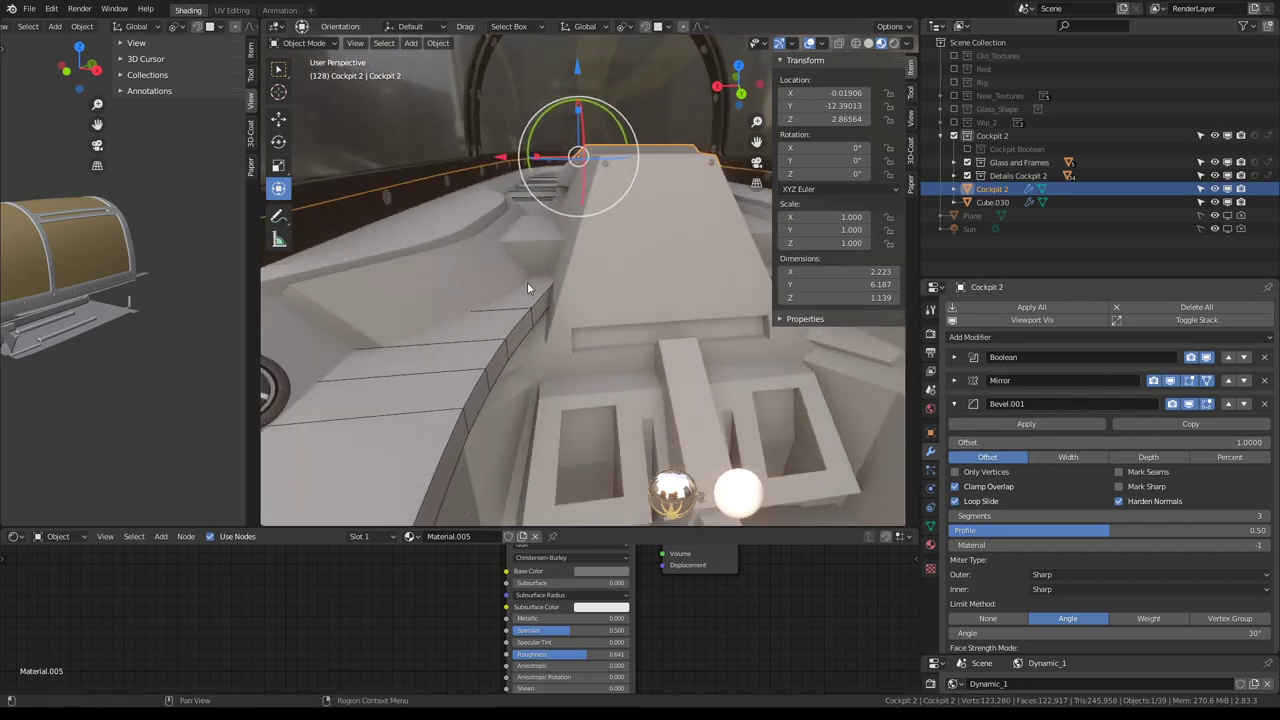
pyautogui.scroll(2, 478, 319)
# Set Cube.030's Subdivision viewport level to 2, then reselect Cockpit 2
pyautogui.click(478, 319)
pyautogui.scroll(-1, 484, 320)
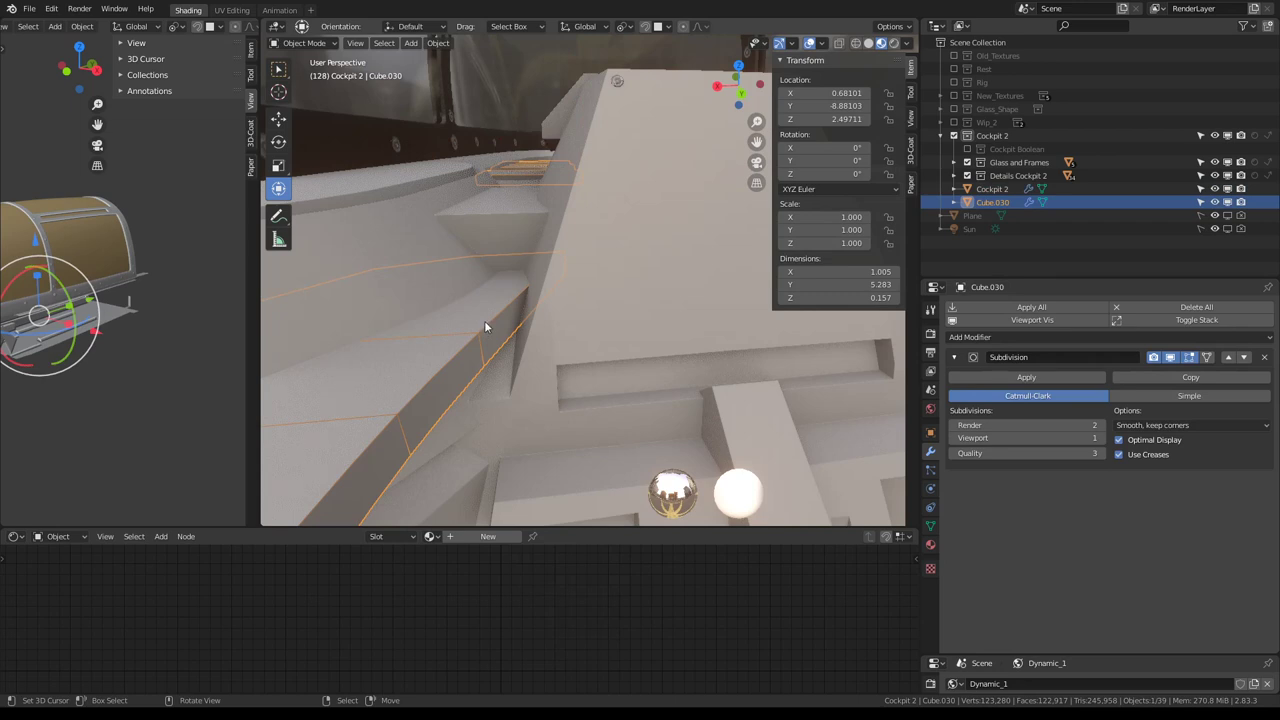
pyautogui.scroll(-3, 484, 320)
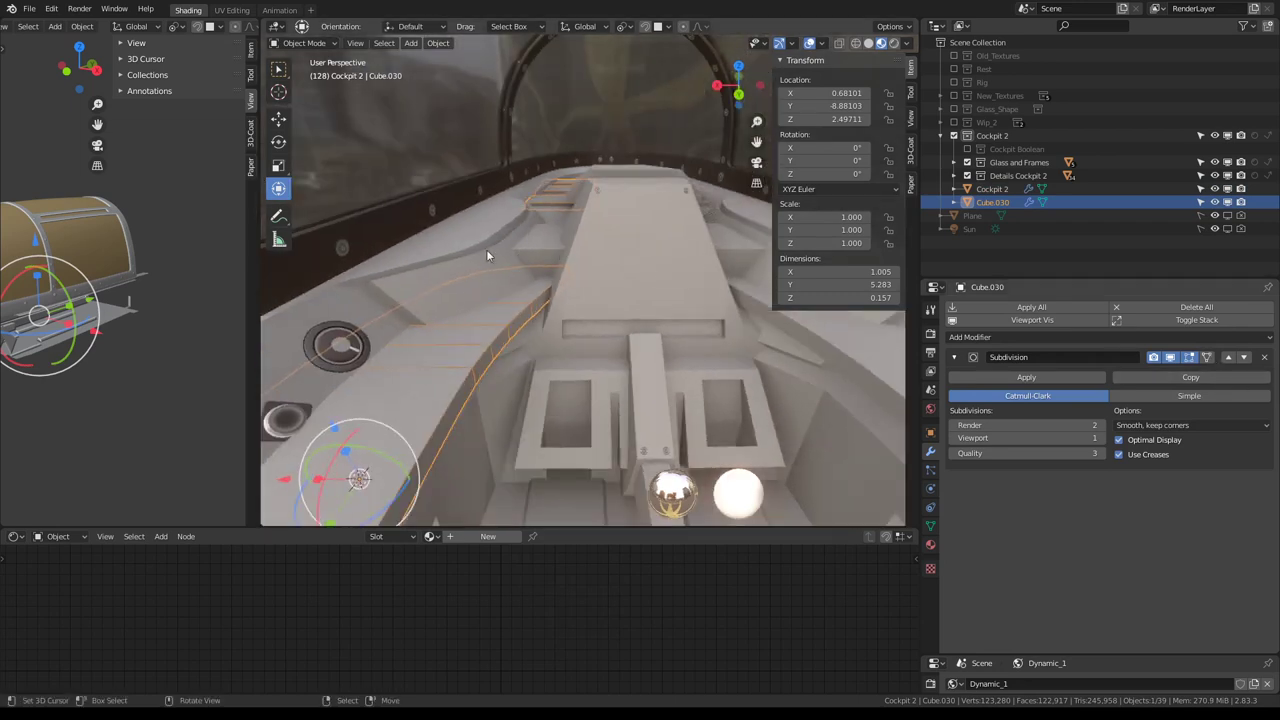
pyautogui.scroll(3, 540, 194)
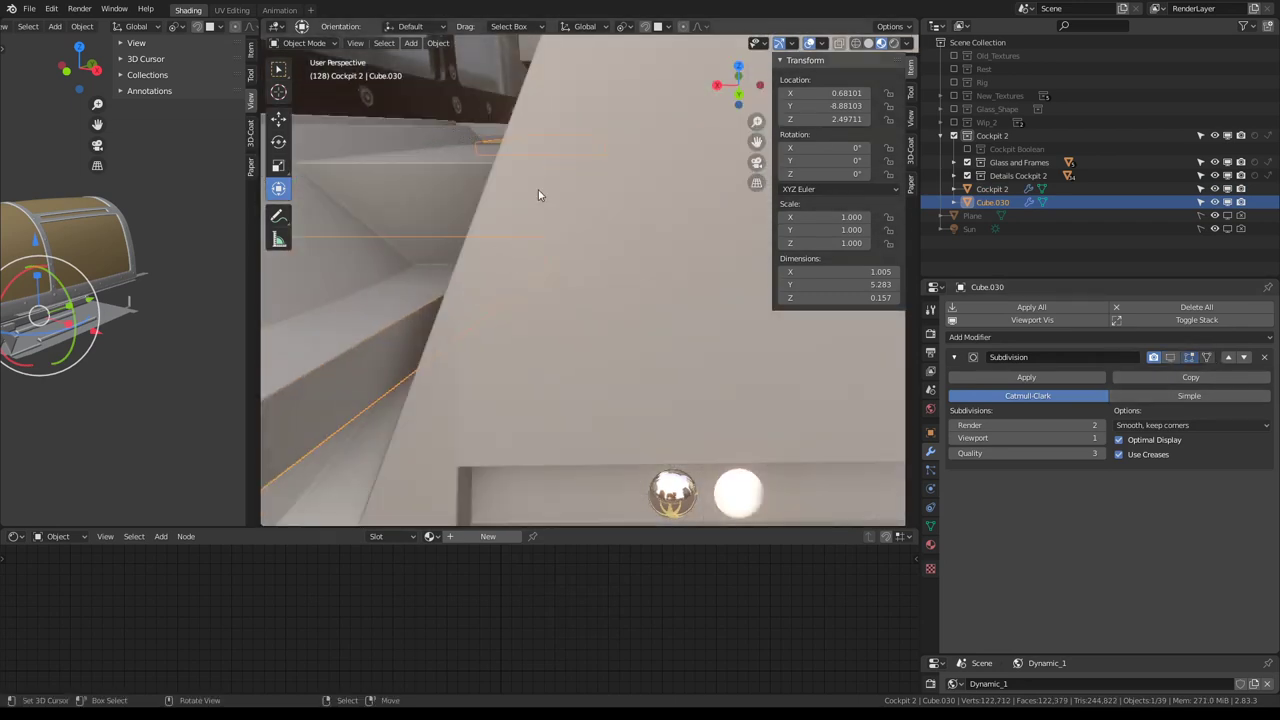
pyautogui.scroll(-2, 591, 357)
pyautogui.scroll(1, 594, 343)
pyautogui.scroll(2, 535, 285)
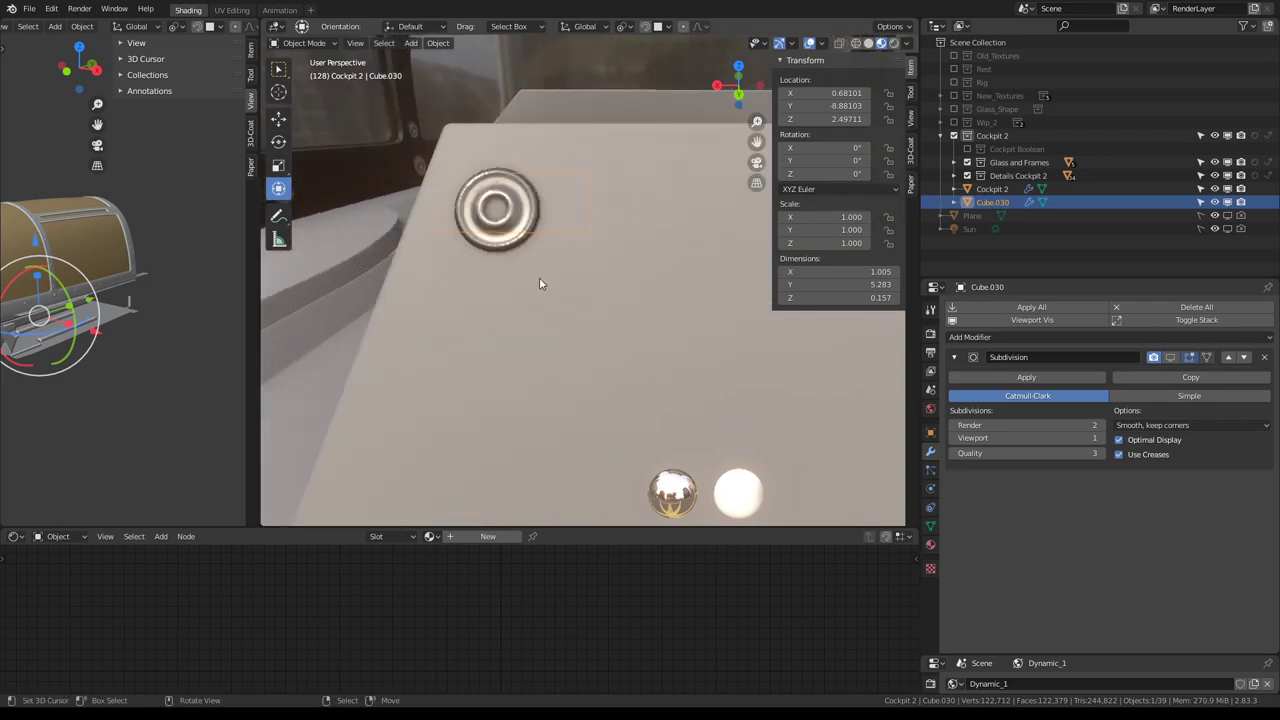
pyautogui.keyDown('shift'); pyautogui.moveTo(539, 277); pyautogui.dragTo(551, 286, button='middle'); pyautogui.keyUp('shift')
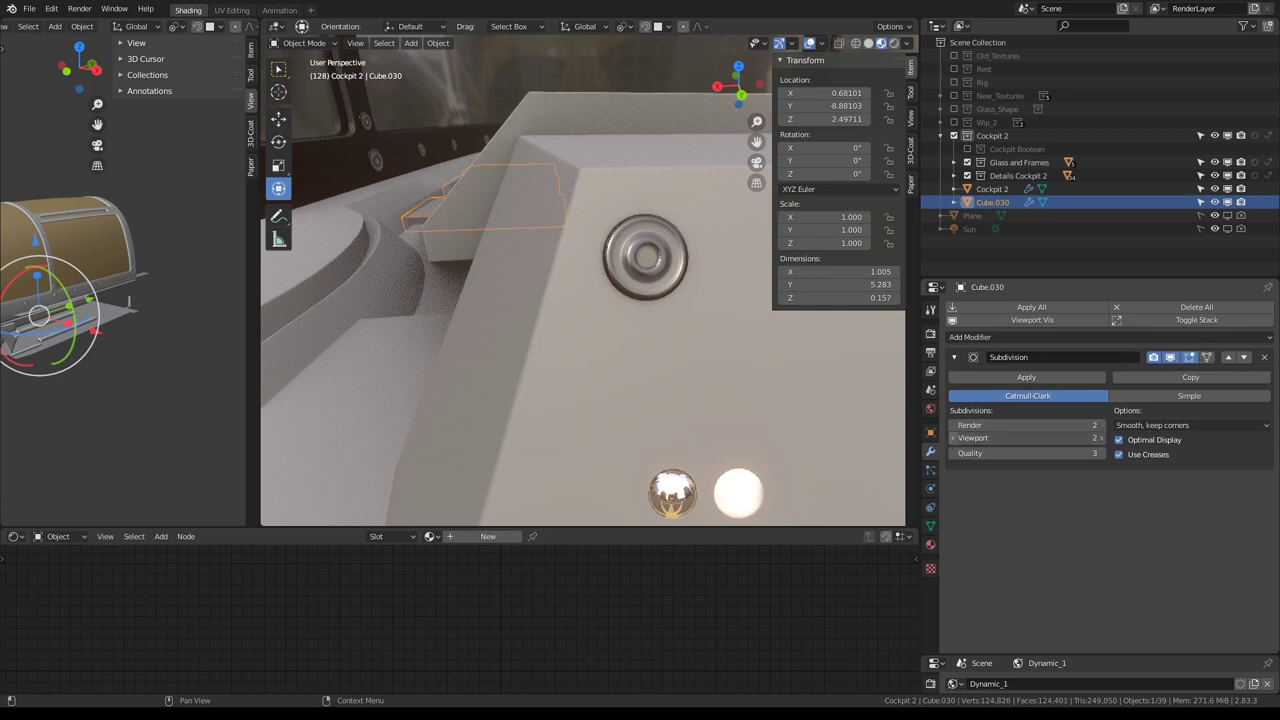
pyautogui.moveTo(560, 300); pyautogui.dragTo(491, 288, button='middle')
pyautogui.click(571, 283)
# Collapse Bevel.001 and merge overlapping Cockpit 2 vertices with Merge By Distance
pyautogui.press('Tab')
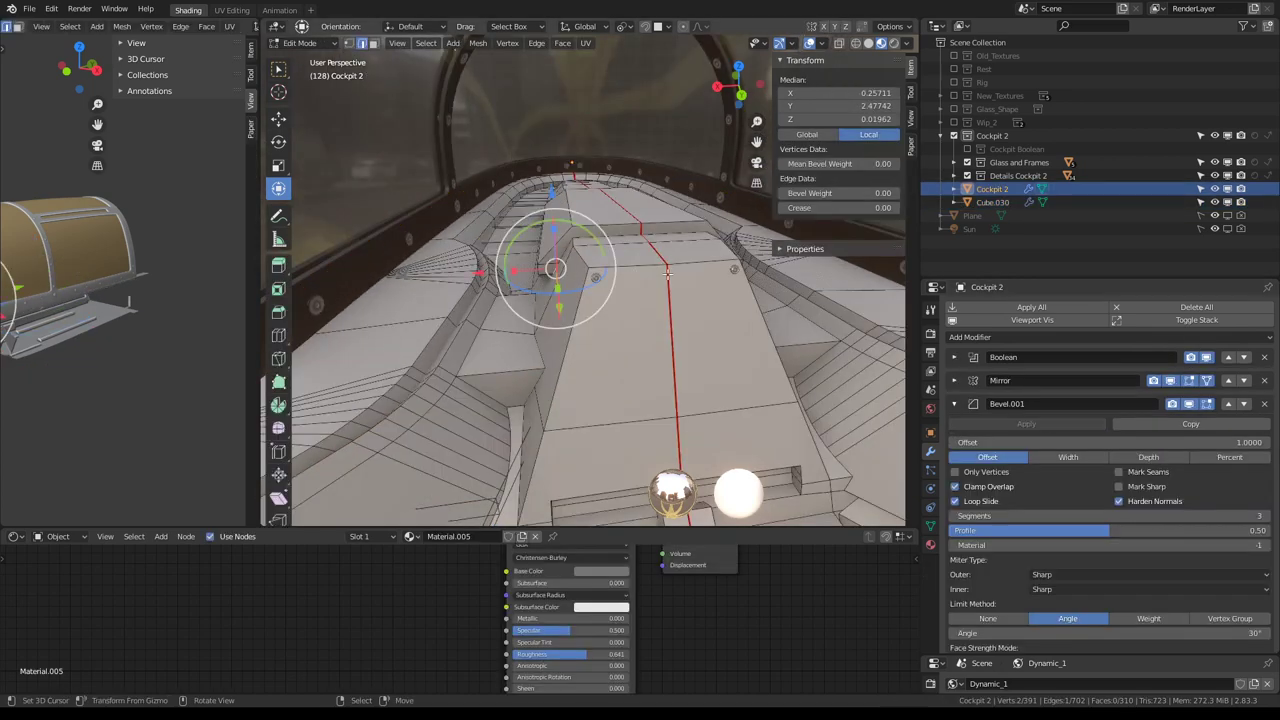
pyautogui.moveTo(571, 283)
pyautogui.mouseDown(button='middle')
pyautogui.moveTo(633, 250)
pyautogui.moveTo(620, 237)
pyautogui.moveTo(530, 275)
pyautogui.moveTo(561, 289)
pyautogui.moveTo(365, 283)
pyautogui.moveTo(249, 32)
pyautogui.mouseUp(button='middle')
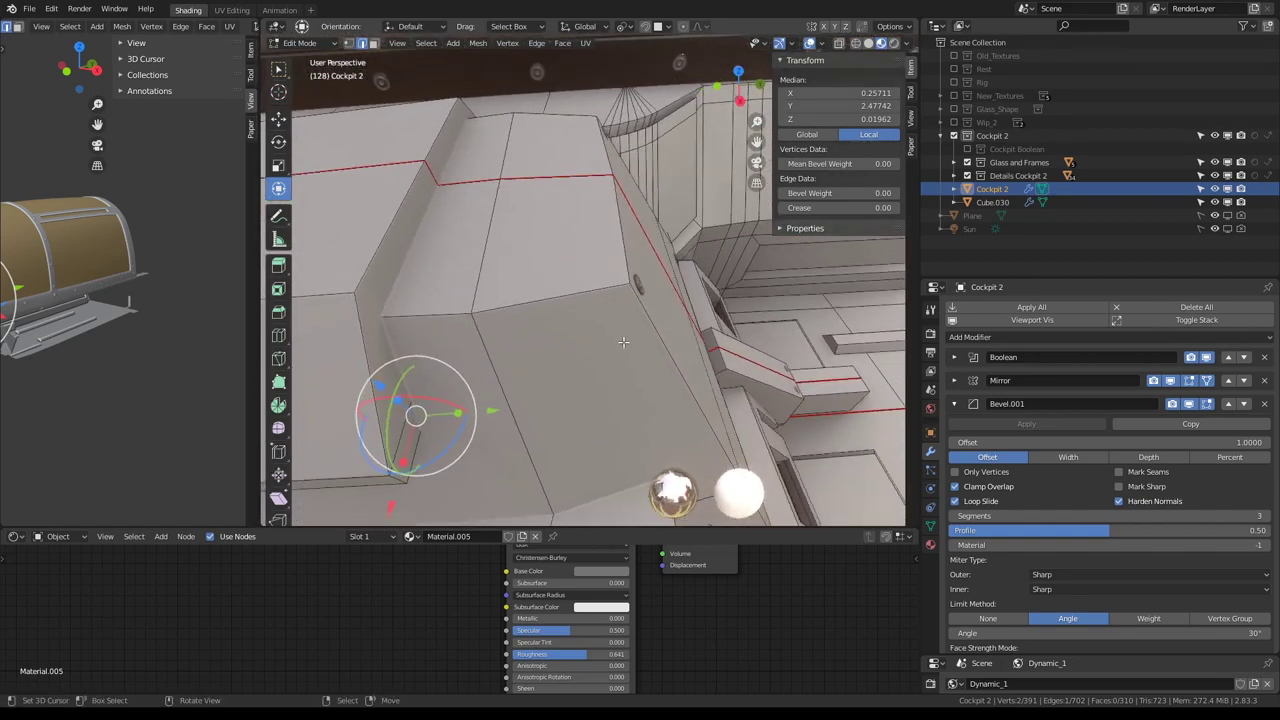
pyautogui.click(955, 403)
pyautogui.press('Tab')
pyautogui.press('Tab')
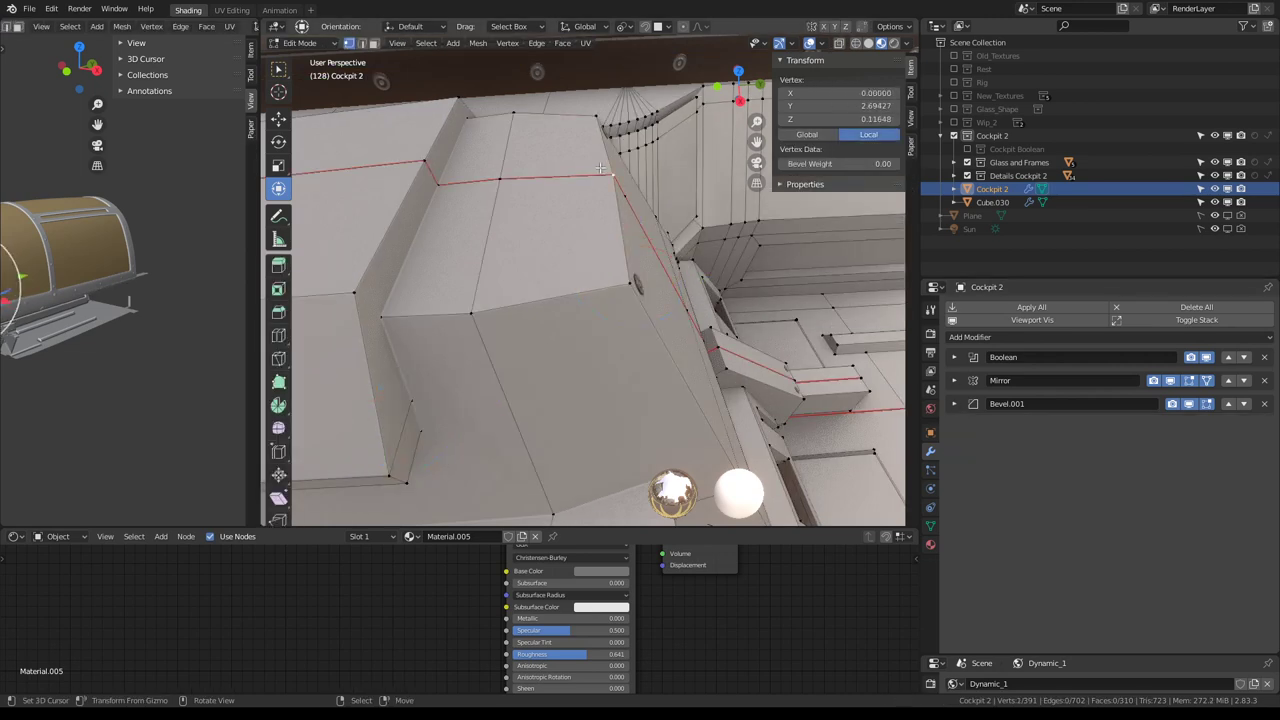
pyautogui.moveTo(661, 251); pyautogui.dragTo(698, 205, button='middle')
pyautogui.hotkey('shift', 'v')
pyautogui.click(698, 205)
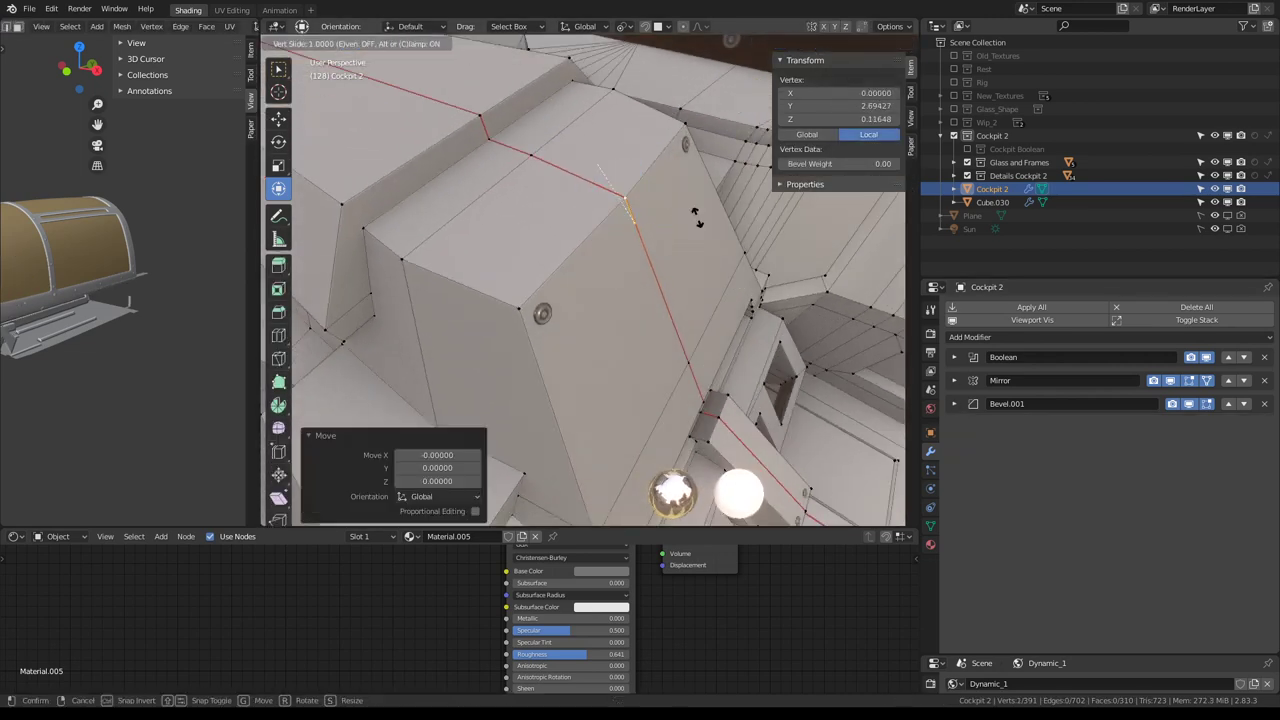
pyautogui.press('q')
pyautogui.click(760, 238)
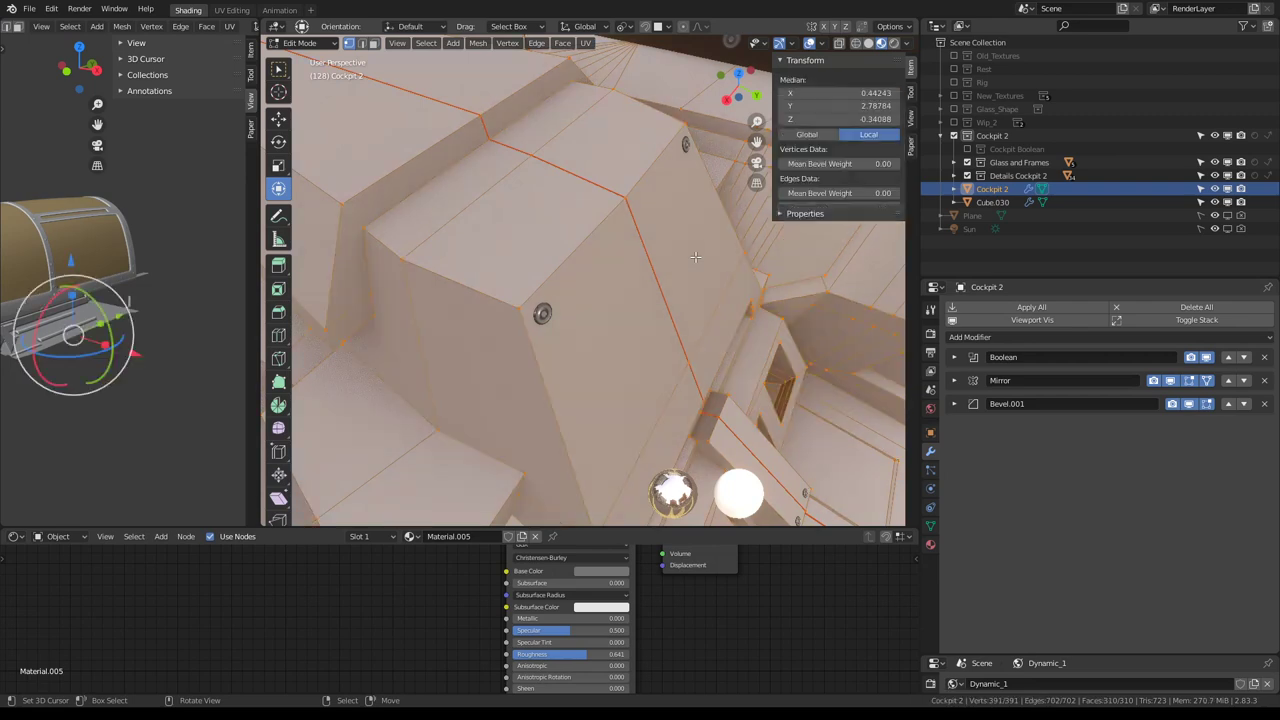
pyautogui.press('q')
pyautogui.moveTo(630, 231)
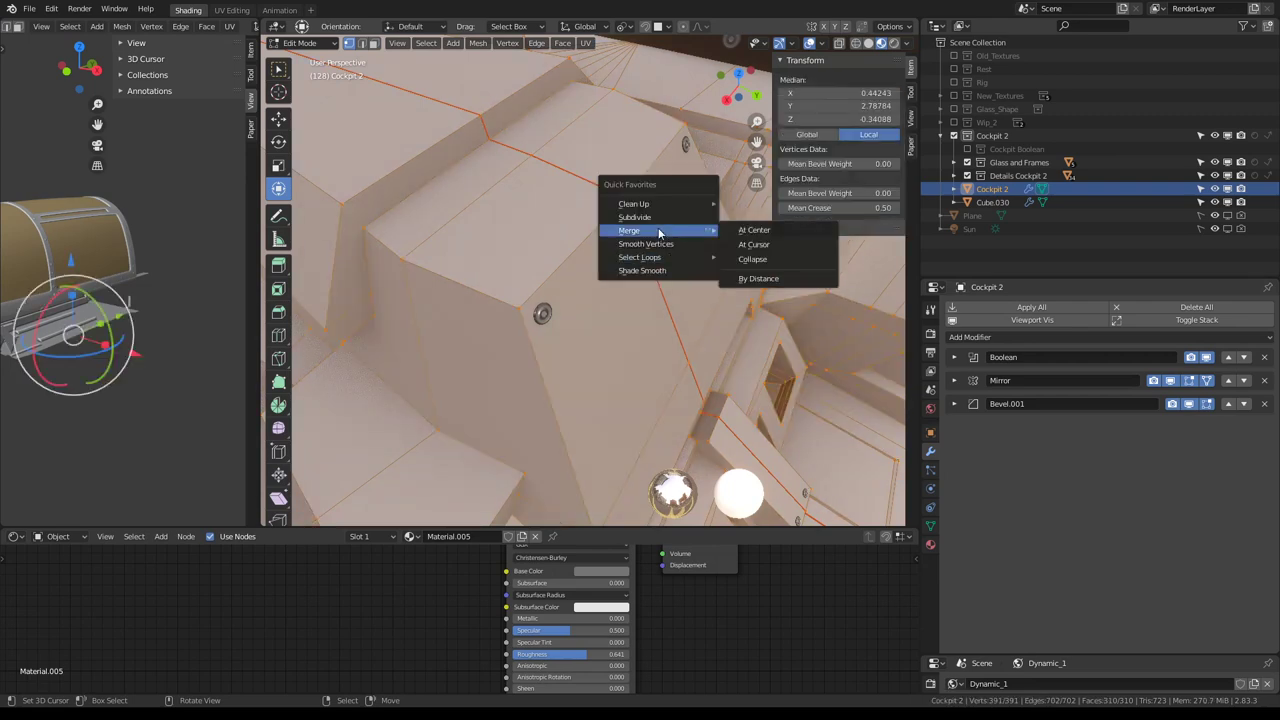
pyautogui.click(782, 280)
# Flatten the selected cockpit-block vertex pairs with a zero scale along Y
pyautogui.click(616, 202)
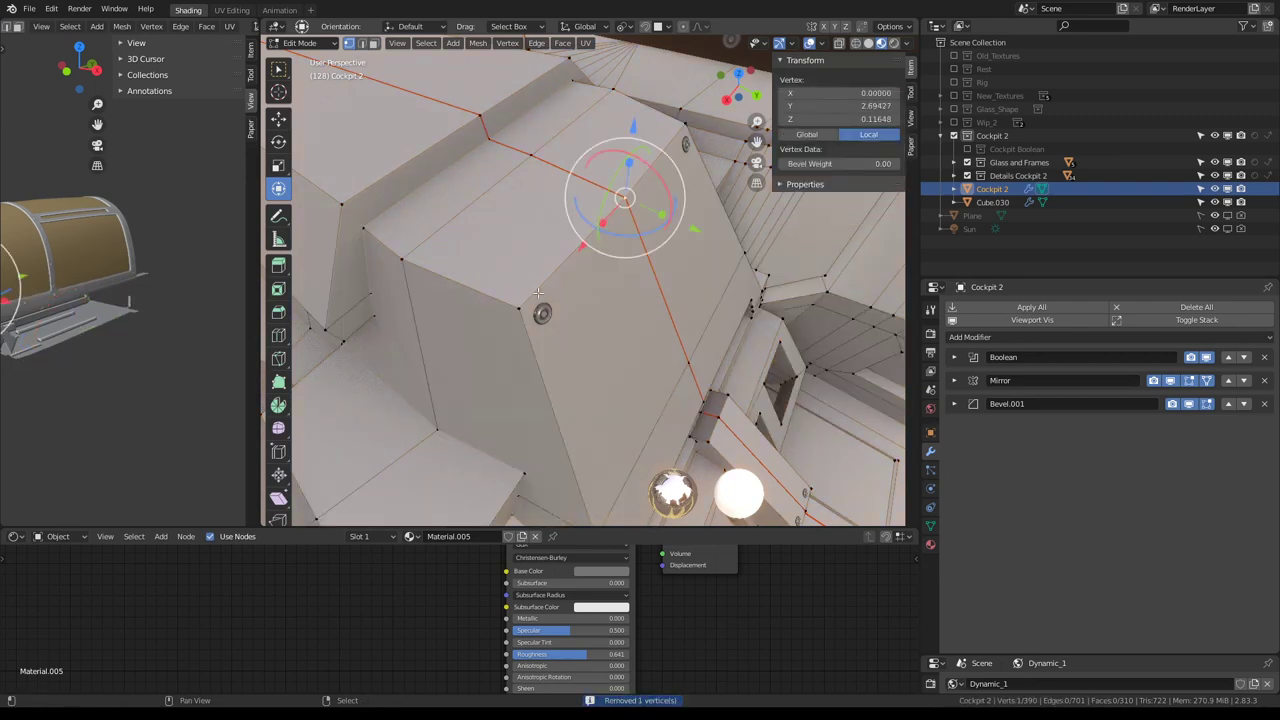
pyautogui.click(524, 306)
pyautogui.press('KP_Decimal')
pyautogui.press('s')
pyautogui.press('y')
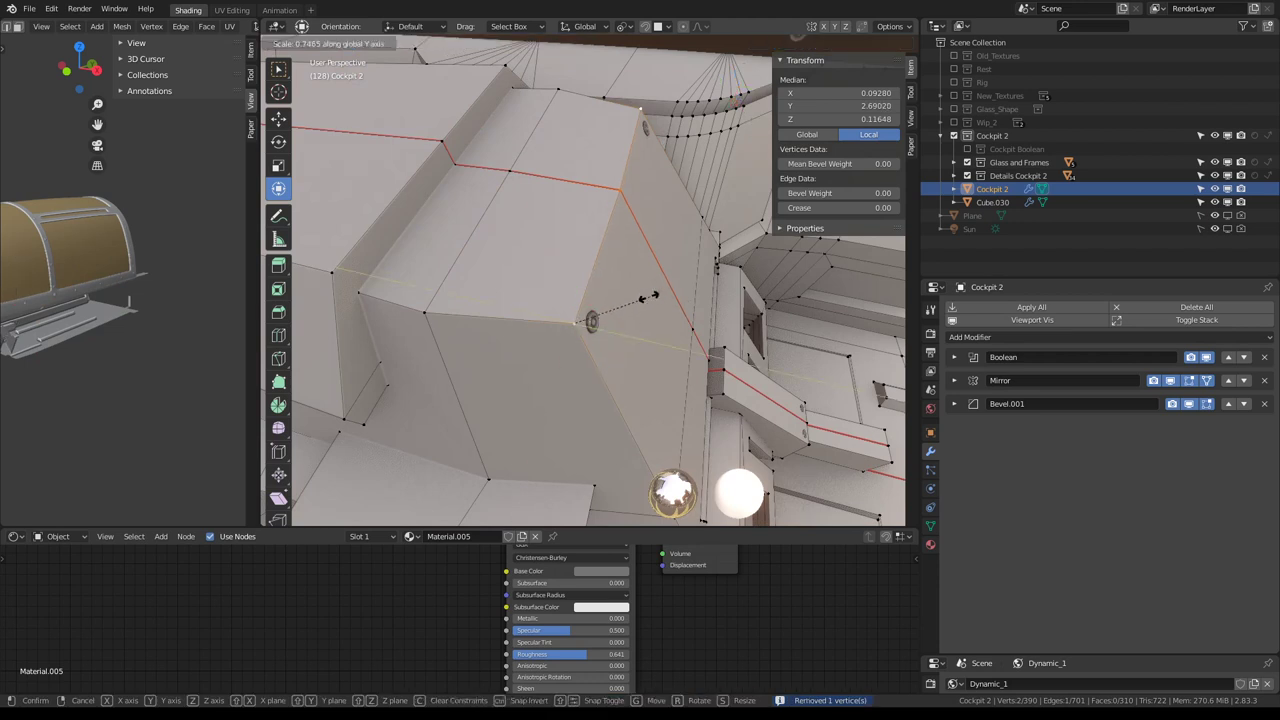
pyautogui.moveTo(603, 257); pyautogui.dragTo(755, 327, button='middle')
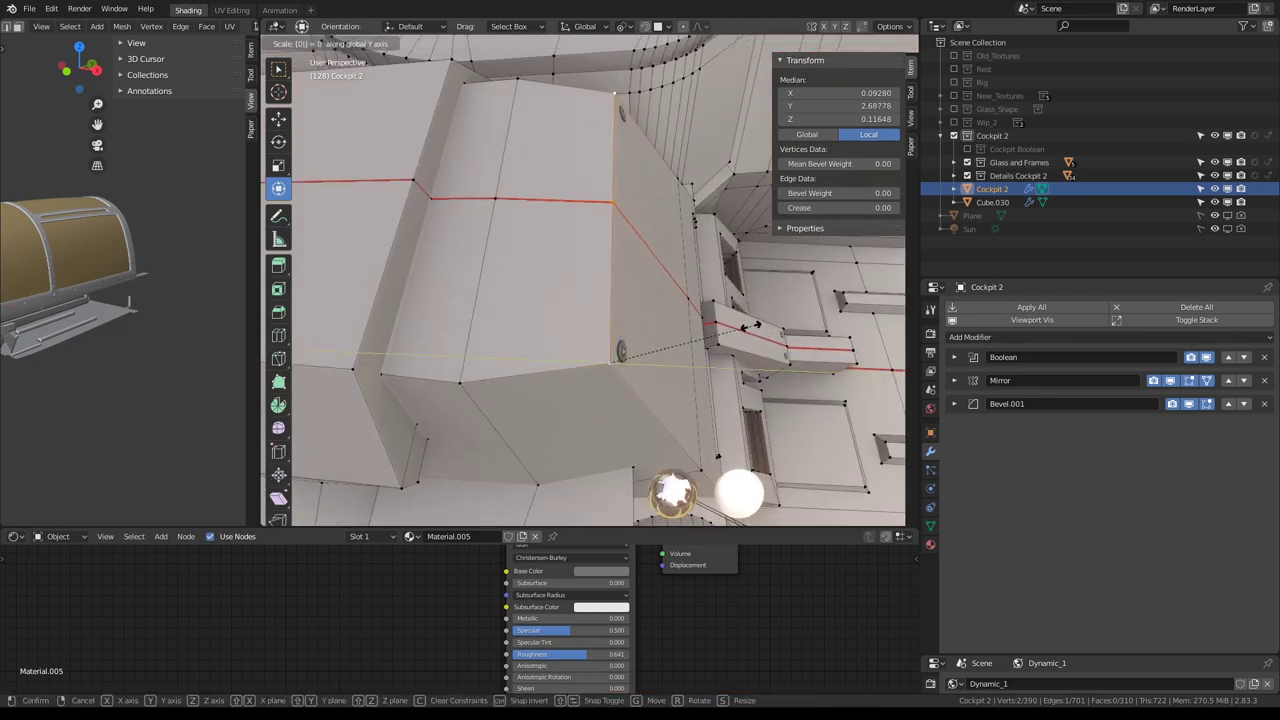
pyautogui.press('Return')
pyautogui.moveTo(609, 363); pyautogui.dragTo(612, 430, button='middle')
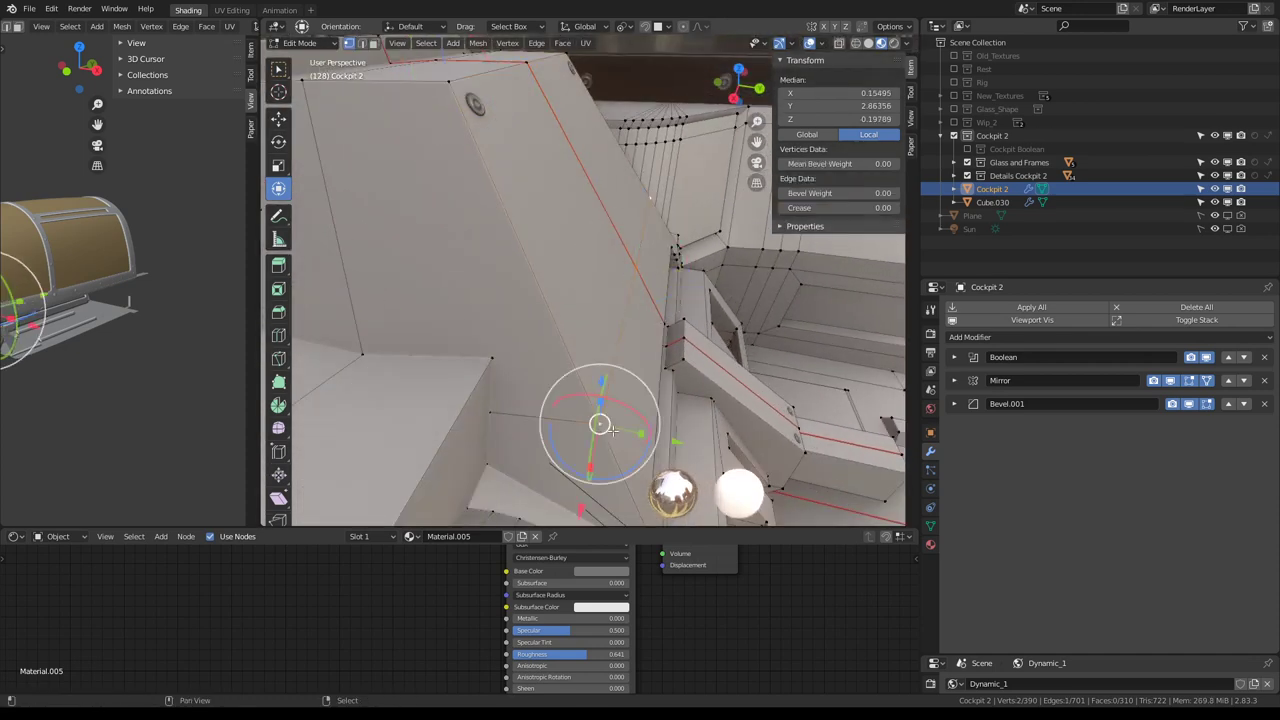
pyautogui.press('s')
pyautogui.press('y')
pyautogui.press('Return')
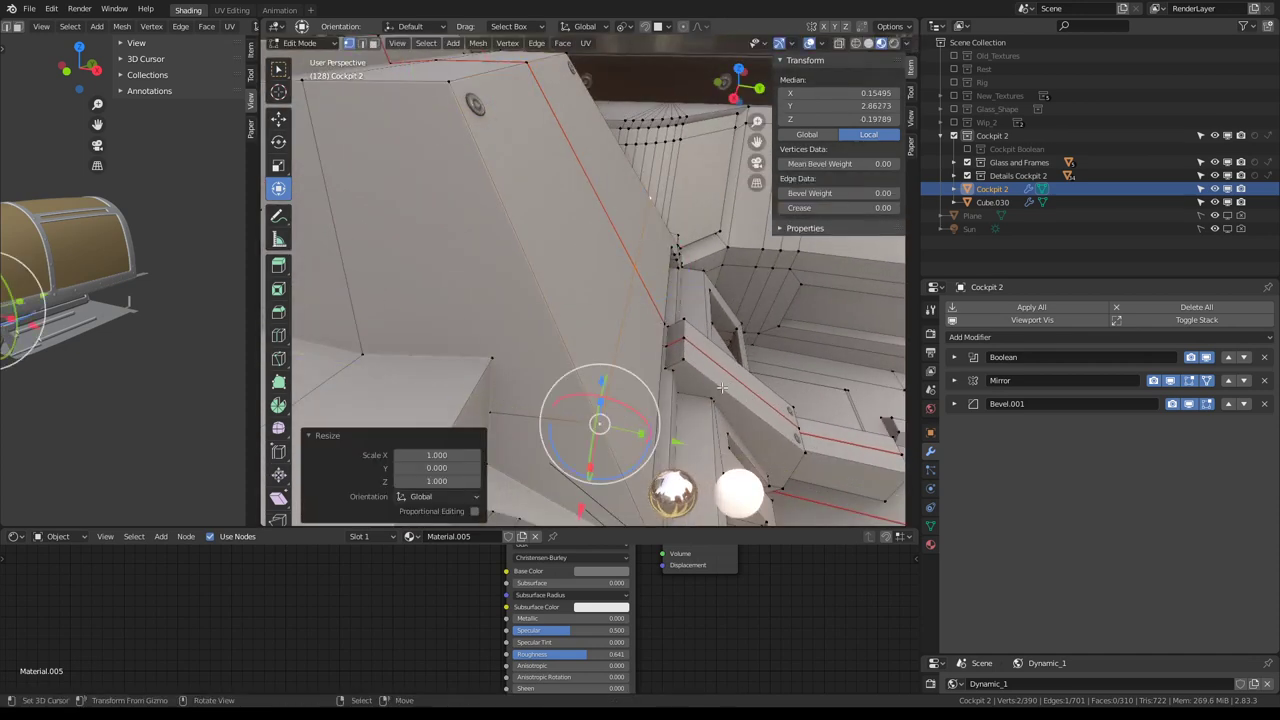
# Flatten two angled-panel vertices to zero on Y and return to Object Mode
pyautogui.moveTo(720, 388)
pyautogui.mouseDown(button='middle')
pyautogui.moveTo(600, 262)
pyautogui.moveTo(521, 381)
pyautogui.mouseUp(button='middle')
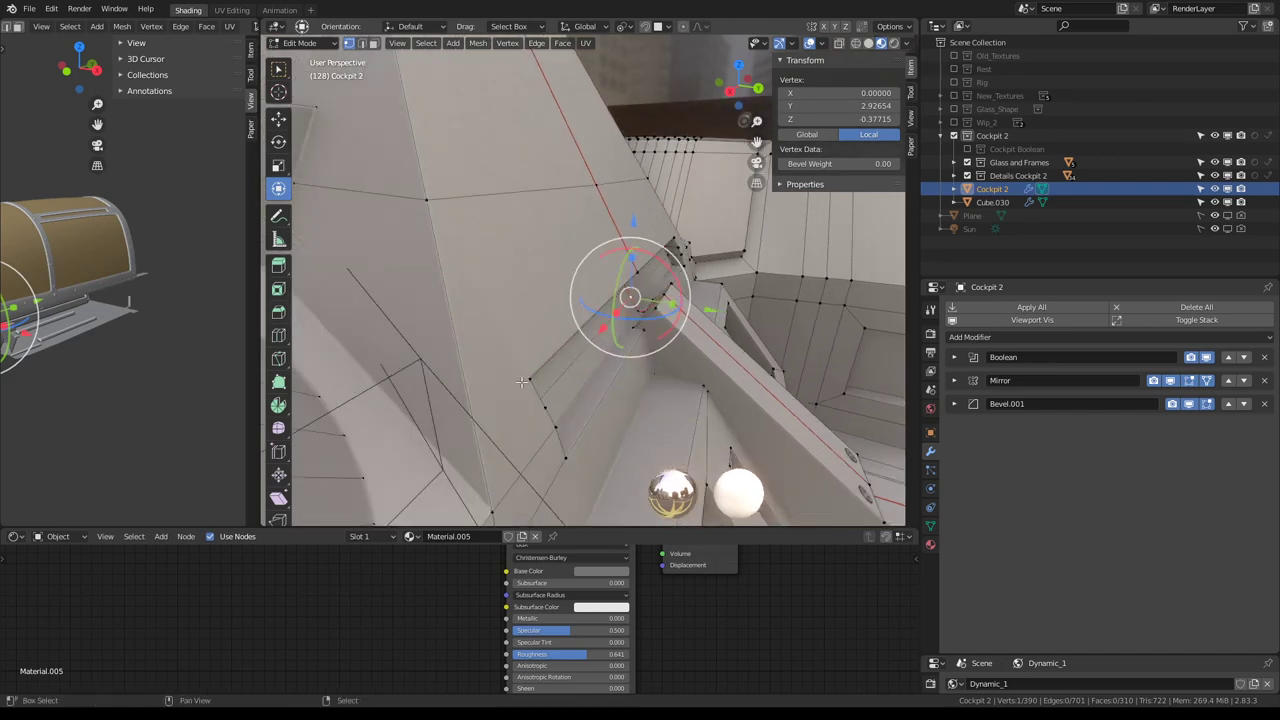
pyautogui.moveTo(648, 305)
pyautogui.mouseDown(button='middle')
pyautogui.moveTo(467, 310)
pyautogui.moveTo(600, 320)
pyautogui.mouseUp(button='middle')
pyautogui.keyDown('shift'); pyautogui.click(467, 310); pyautogui.keyUp('shift')
pyautogui.keyDown('shift'); pyautogui.click(467, 310); pyautogui.keyUp('shift')
pyautogui.press('s')
pyautogui.press('y')
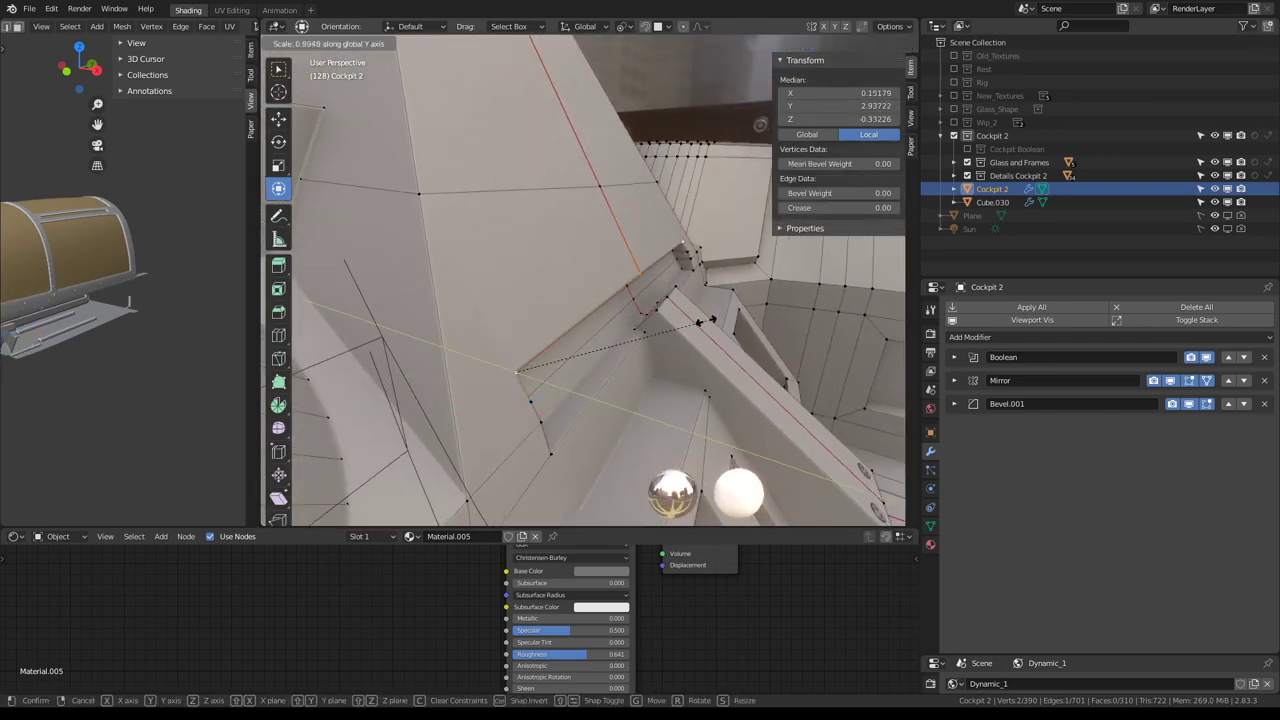
pyautogui.click(705, 320)
pyautogui.press('Tab')
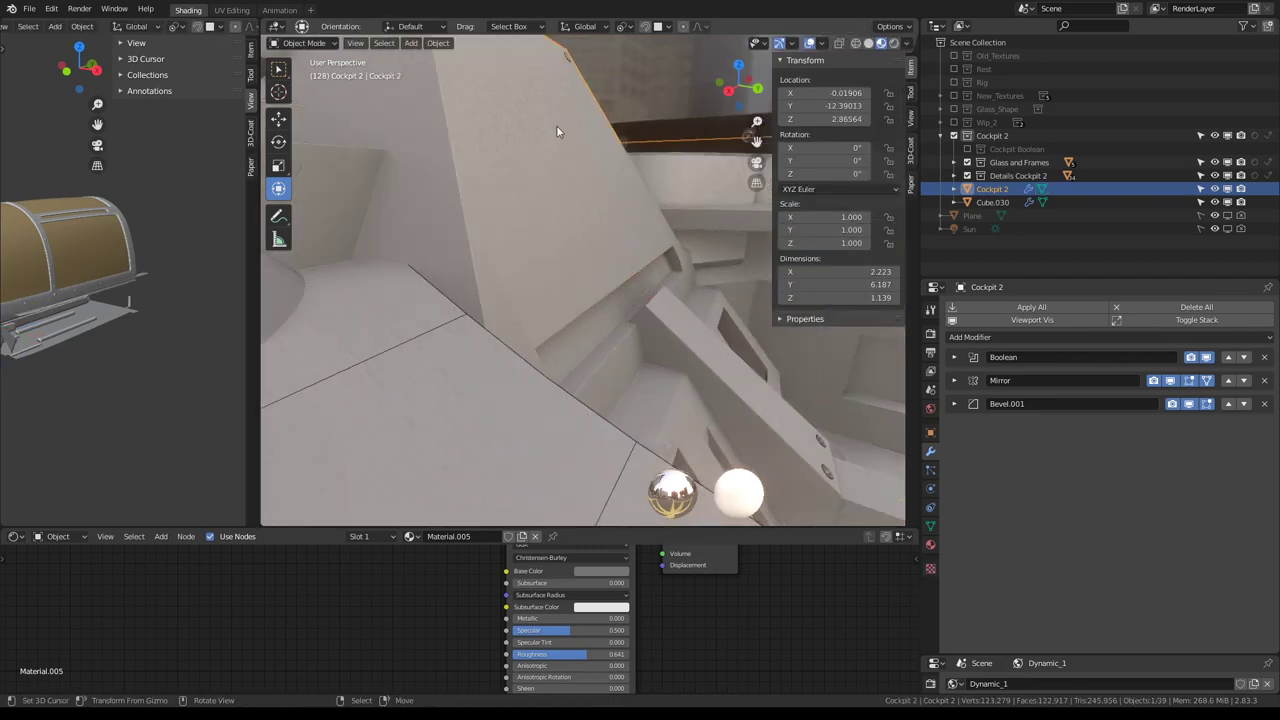
# Reselect Cockpit 2 and toggle its Boolean and Mirror viewport display off and on
pyautogui.moveTo(556, 125)
pyautogui.mouseDown(button='middle')
pyautogui.moveTo(478, 159)
pyautogui.moveTo(560, 329)
pyautogui.moveTo(574, 263)
pyautogui.moveTo(505, 394)
pyautogui.moveTo(505, 375)
pyautogui.moveTo(591, 289)
pyautogui.moveTo(621, 298)
pyautogui.moveTo(622, 360)
pyautogui.moveTo(527, 386)
pyautogui.moveTo(560, 365)
pyautogui.moveTo(519, 268)
pyautogui.moveTo(577, 319)
pyautogui.moveTo(580, 303)
pyautogui.mouseUp(button='middle')
pyautogui.press('Tab')
pyautogui.press('Tab')
pyautogui.click(503, 390)
pyautogui.scroll(3, 505, 375)
pyautogui.click(519, 268)
pyautogui.click(1206, 360)
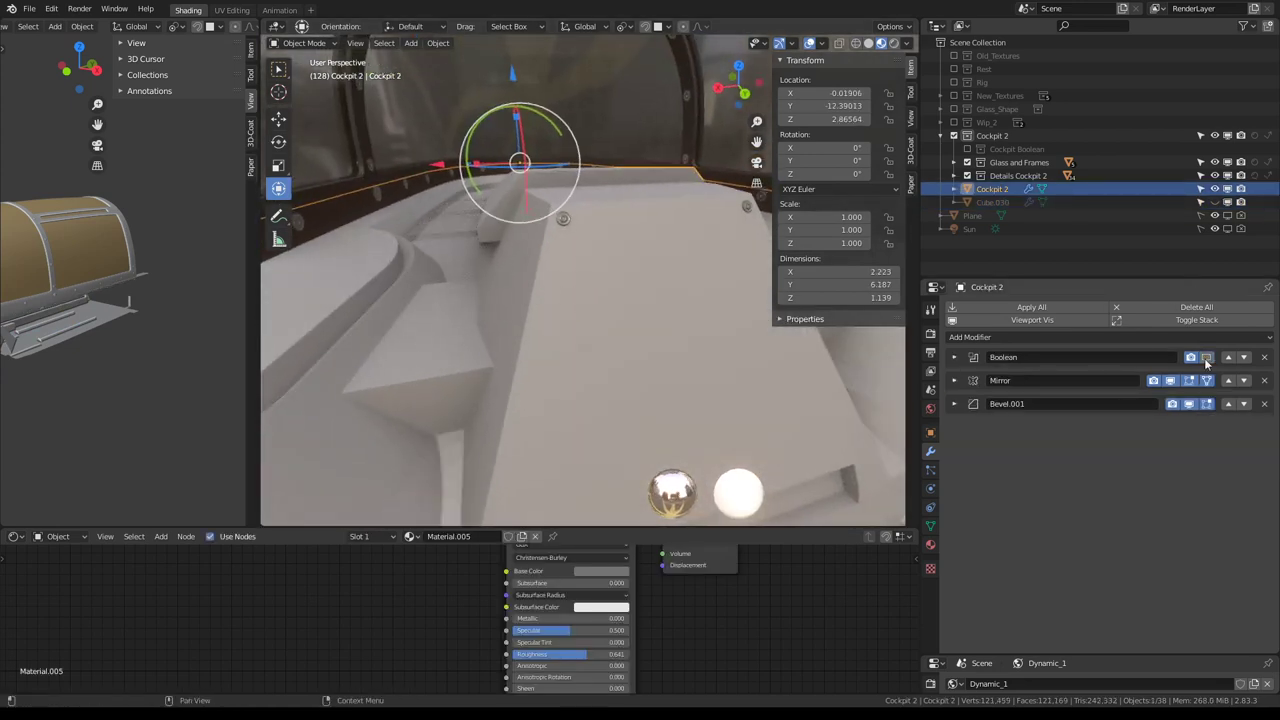
pyautogui.click(1206, 358)
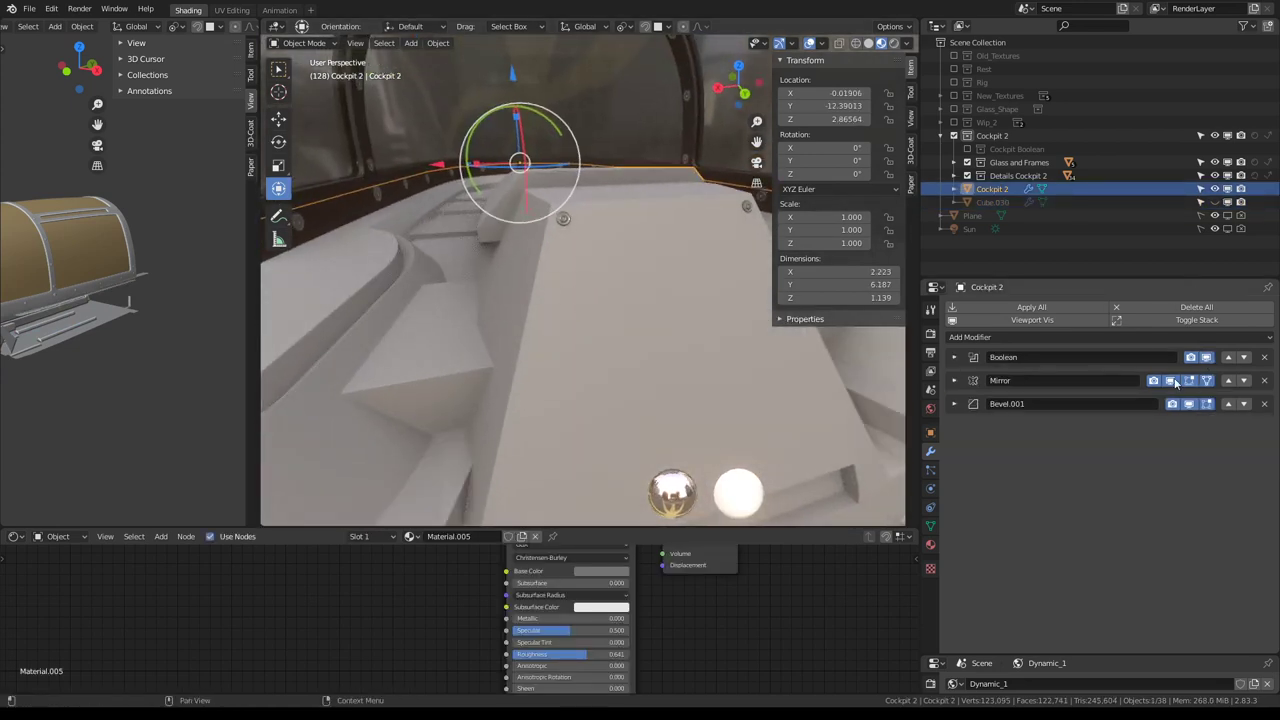
pyautogui.click(1175, 382)
pyautogui.click(1173, 382)
# Expand Bevel.001 and set its Segments to 3
pyautogui.moveTo(563, 288); pyautogui.dragTo(580, 284, button='middle')
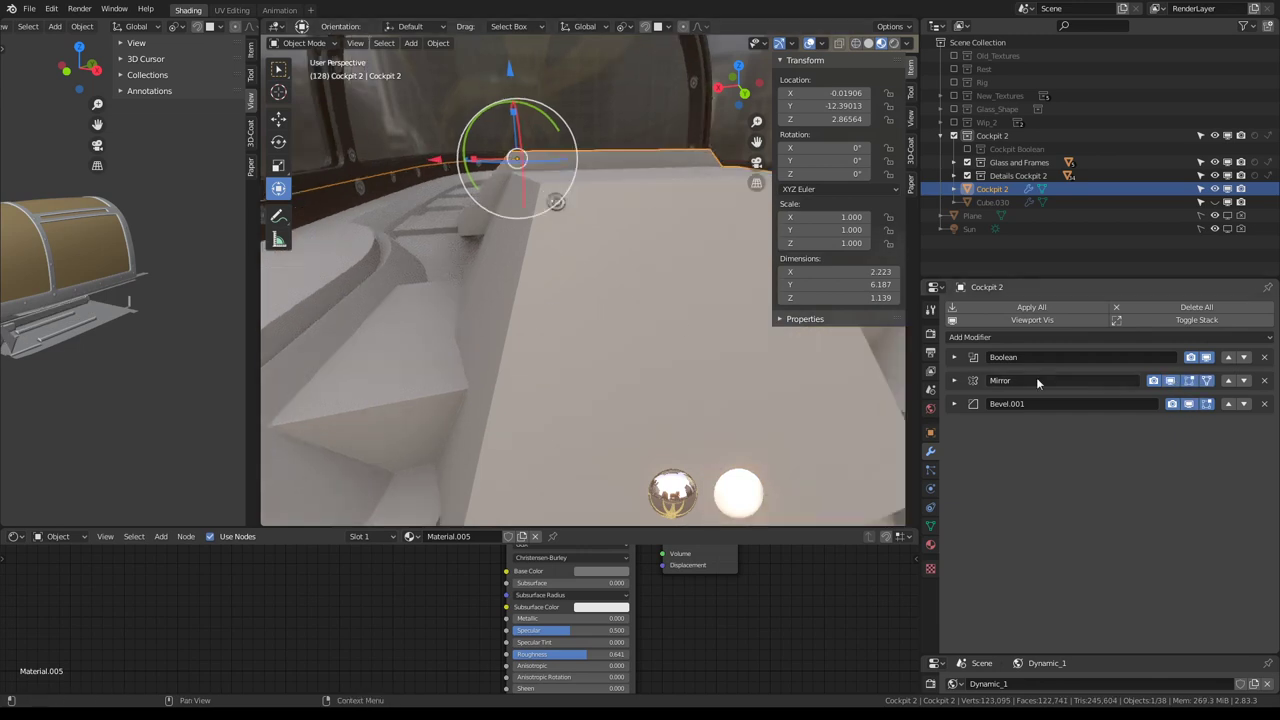
pyautogui.click(955, 405)
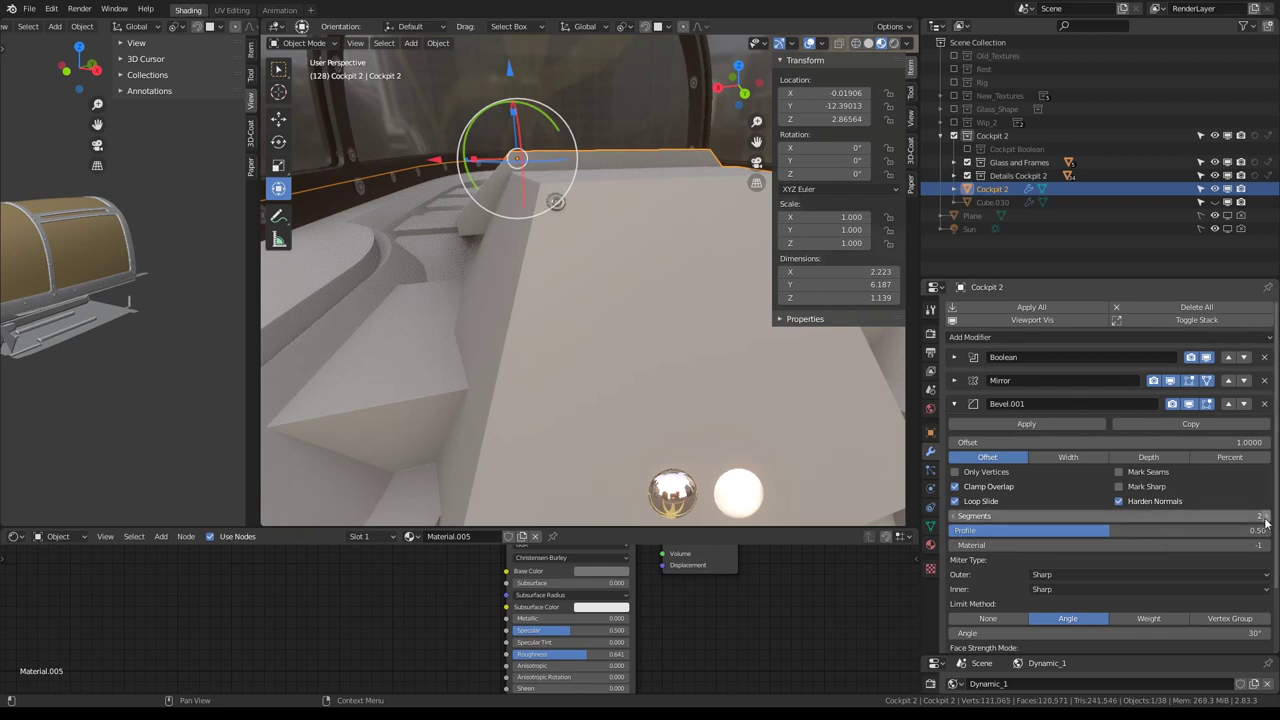
pyautogui.moveTo(986, 516); pyautogui.dragTo(1010, 516)
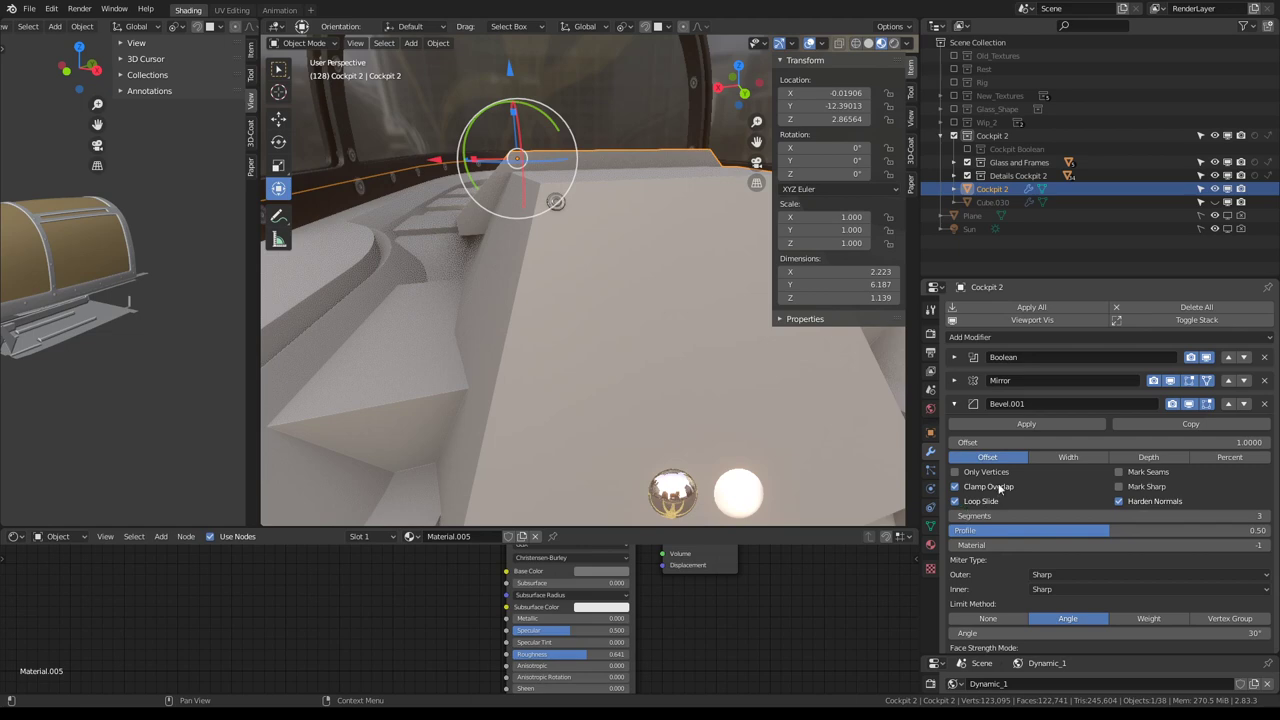
pyautogui.moveTo(470, 230)
pyautogui.mouseDown(button='middle')
pyautogui.moveTo(494, 213)
pyautogui.moveTo(532, 280)
pyautogui.moveTo(662, 290)
pyautogui.moveTo(525, 245)
pyautogui.moveTo(637, 293)
pyautogui.moveTo(592, 276)
pyautogui.moveTo(598, 230)
pyautogui.moveTo(628, 260)
pyautogui.moveTo(613, 276)
pyautogui.moveTo(640, 260)
pyautogui.moveTo(675, 199)
pyautogui.moveTo(652, 210)
pyautogui.mouseUp(button='middle')
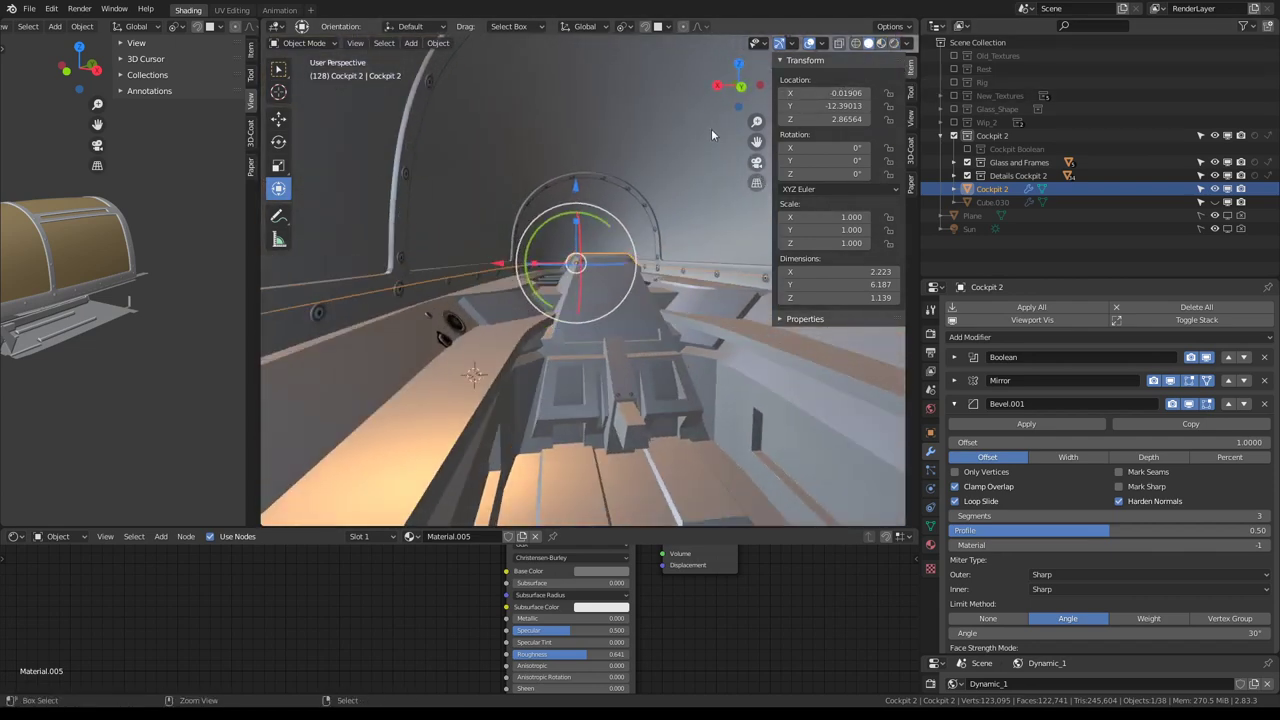
# Maximize the 3D view, apply the beige clay MatCap, and enter Edit Mode on Cockpit 2
pyautogui.hotkey('ctrl', 'space')
pyautogui.click(1267, 44)
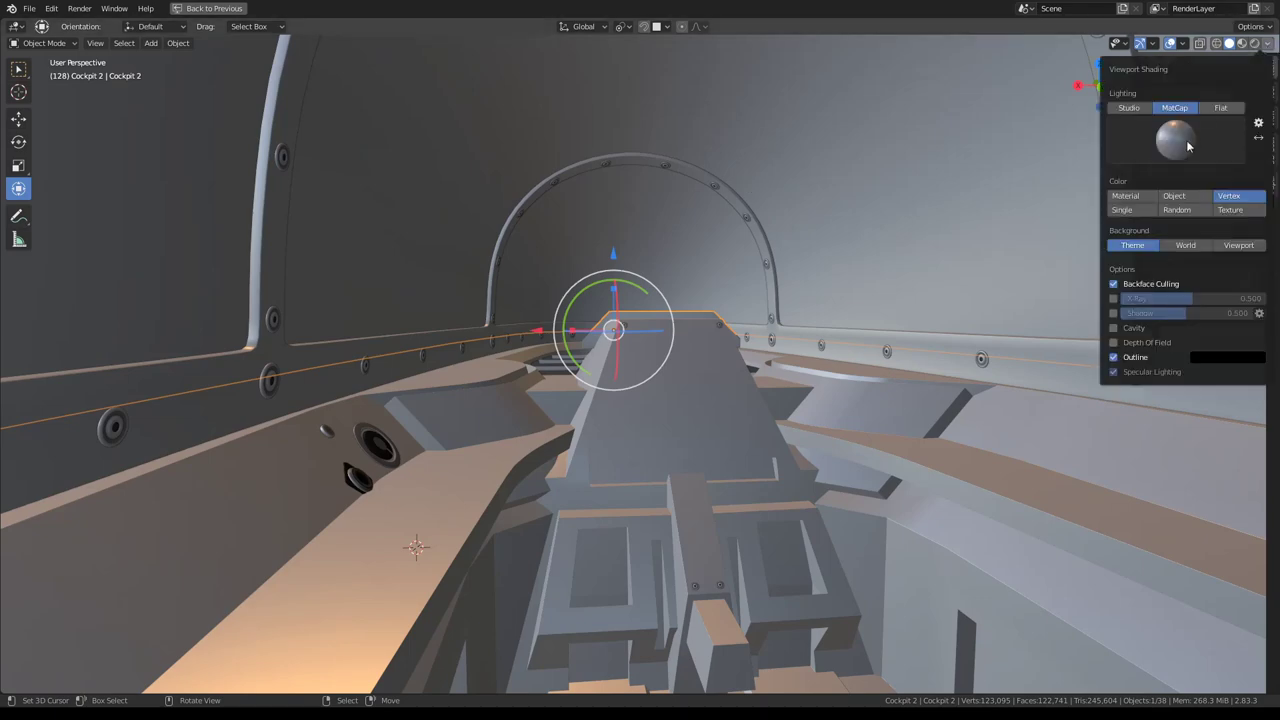
pyautogui.click(1188, 146)
pyautogui.click(987, 188)
pyautogui.moveTo(987, 188)
pyautogui.mouseDown(button='middle')
pyautogui.moveTo(731, 238)
pyautogui.moveTo(751, 353)
pyautogui.mouseUp(button='middle')
pyautogui.click(1268, 44)
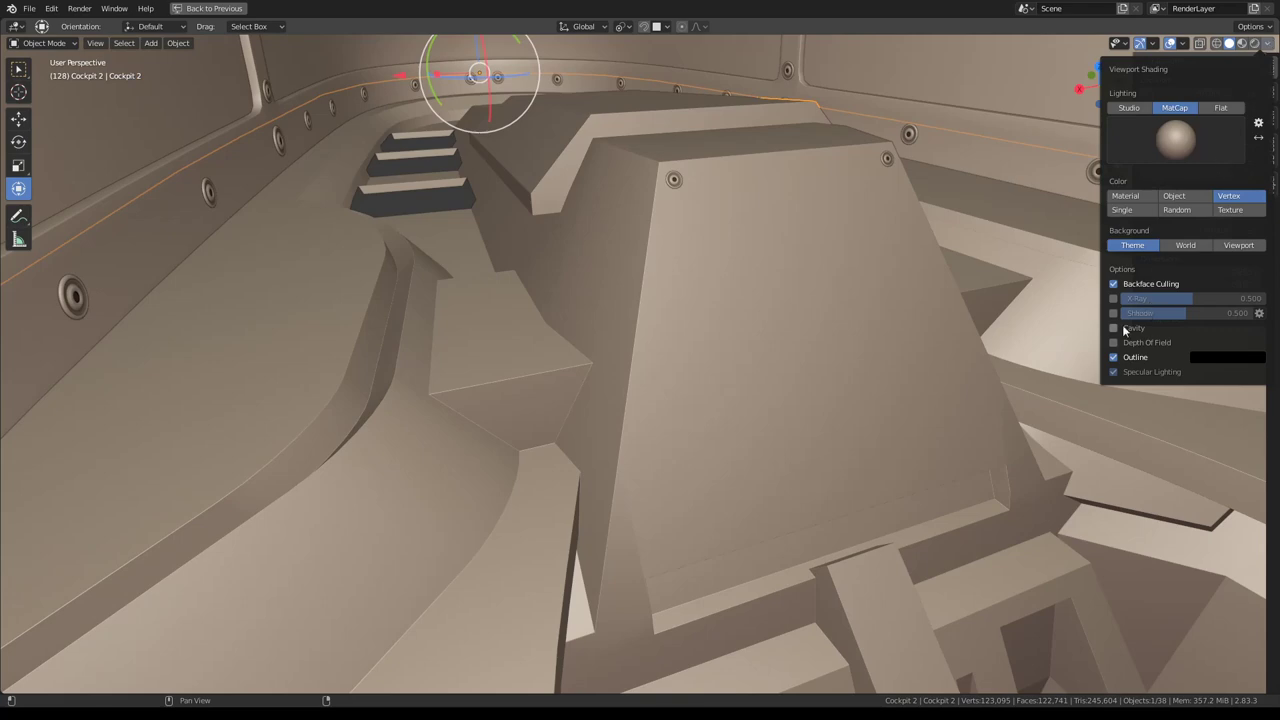
pyautogui.moveTo(1075, 332); pyautogui.dragTo(668, 275, button='middle')
pyautogui.scroll(5, 668, 275)
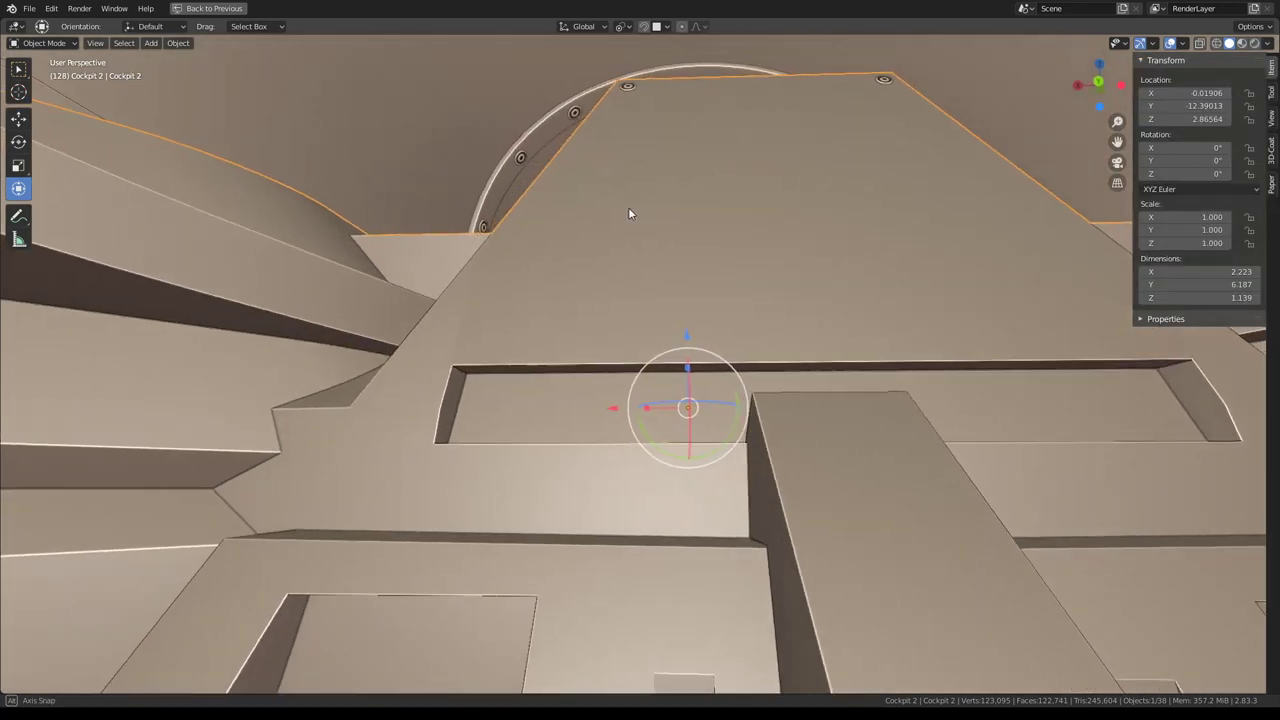
pyautogui.moveTo(628, 207)
pyautogui.mouseDown(button='middle')
pyautogui.moveTo(666, 214)
pyautogui.moveTo(649, 246)
pyautogui.moveTo(700, 435)
pyautogui.mouseUp(button='middle')
pyautogui.scroll(3, 666, 214)
pyautogui.press('Tab')
pyautogui.scroll(2, 700, 435)
# Subdivide a panel edge and slide the new midpoint vertex along it
pyautogui.scroll(-2, 668, 419)
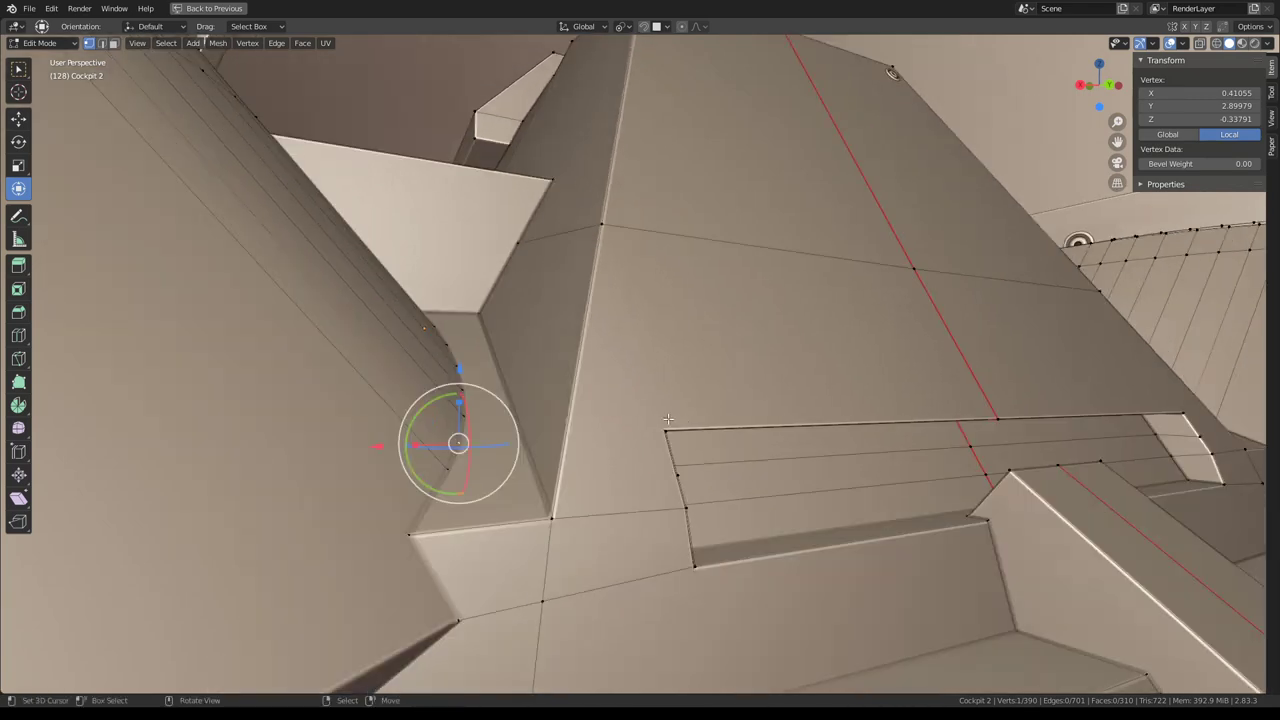
pyautogui.moveTo(527, 357); pyautogui.dragTo(706, 373, button='middle')
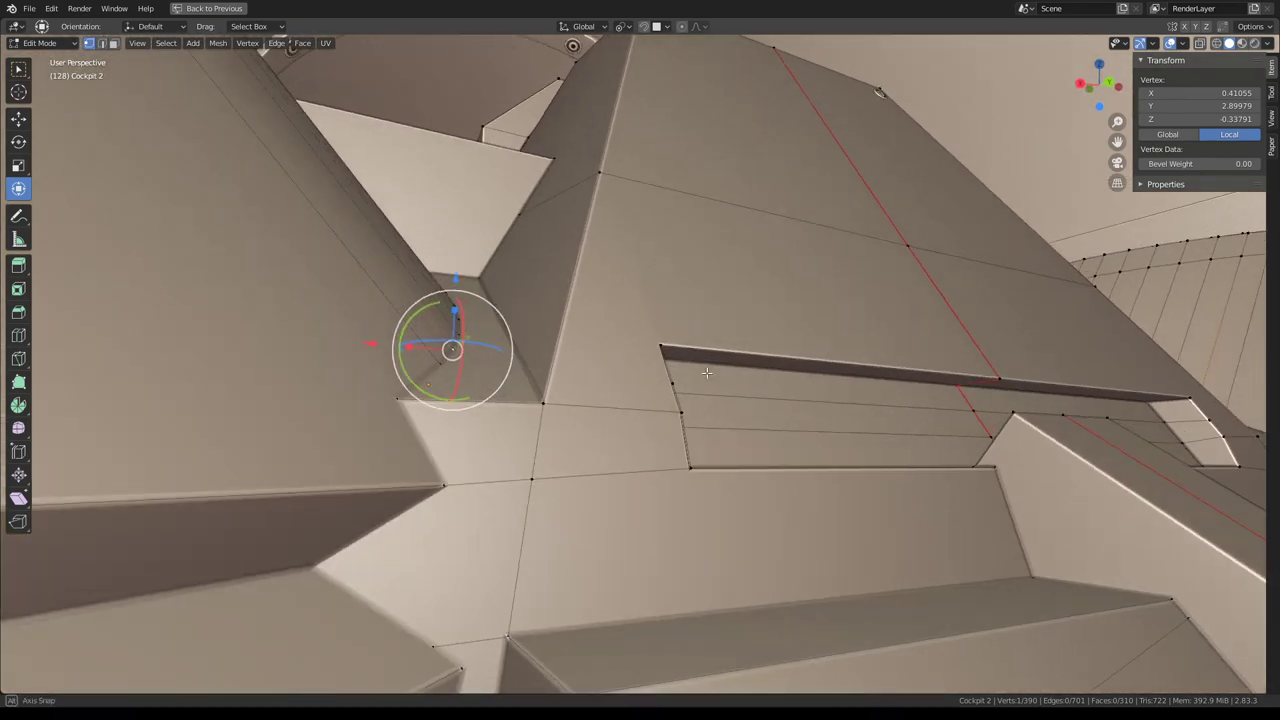
pyautogui.click(601, 173)
pyautogui.keyDown('shift'); pyautogui.click(543, 403); pyautogui.keyUp('shift')
pyautogui.press('q')
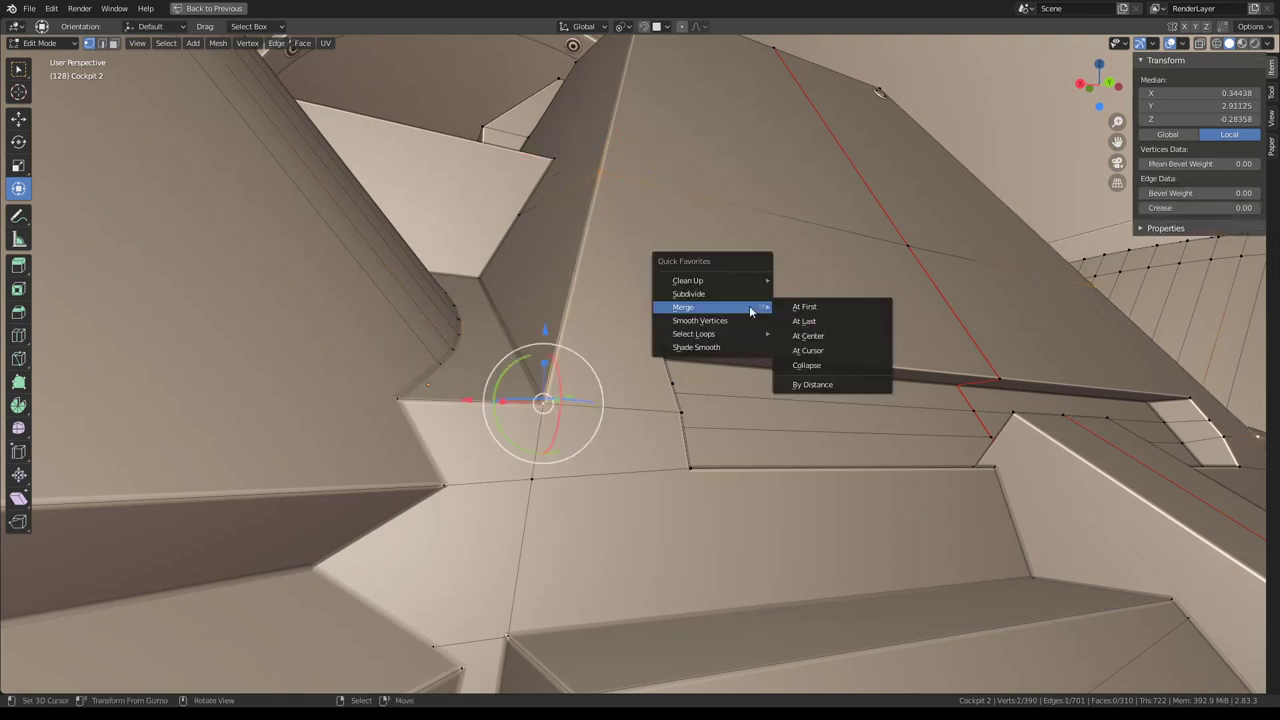
pyautogui.click(744, 294)
pyautogui.click(572, 265)
pyautogui.hotkey('shift', 'v')
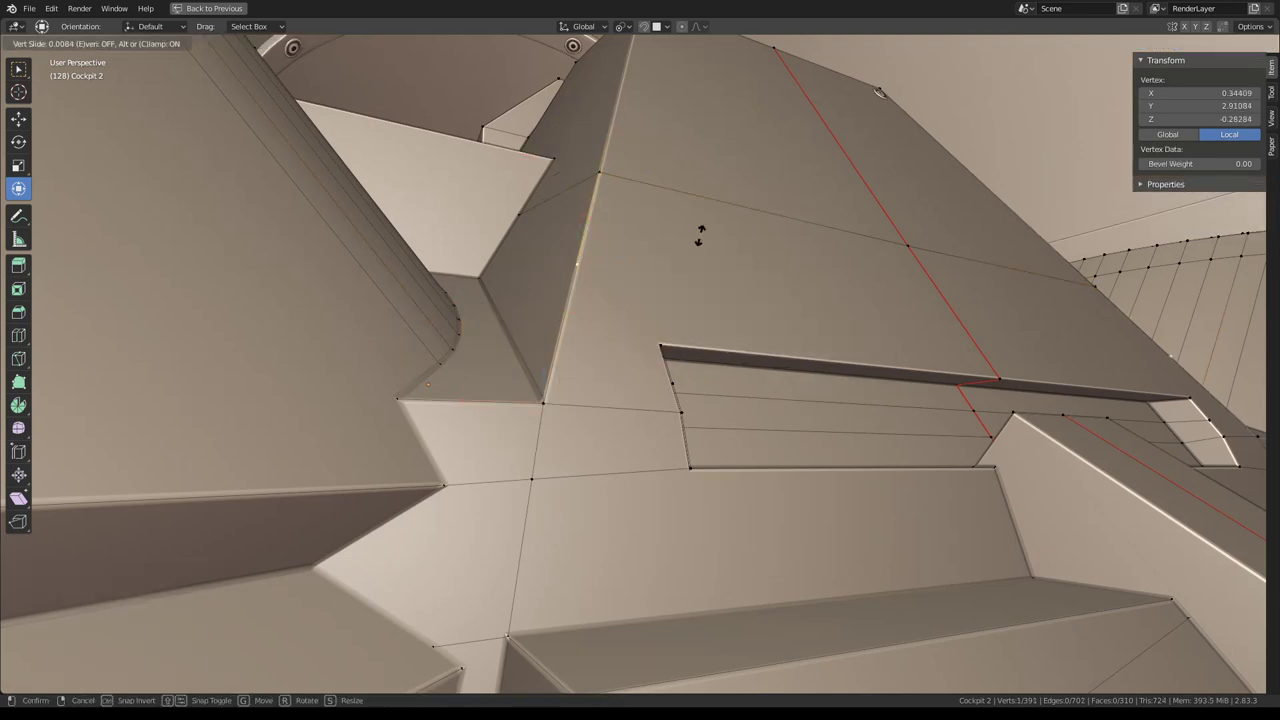
pyautogui.click(686, 310)
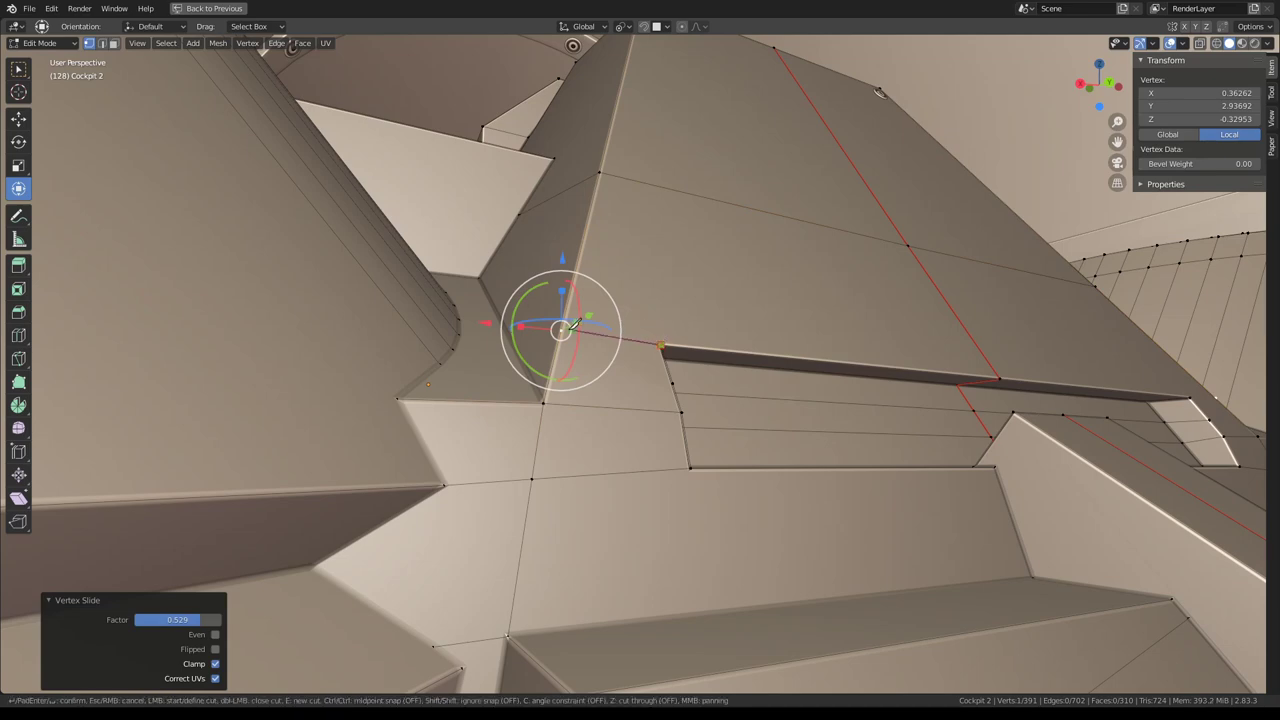
pyautogui.press('Tab')
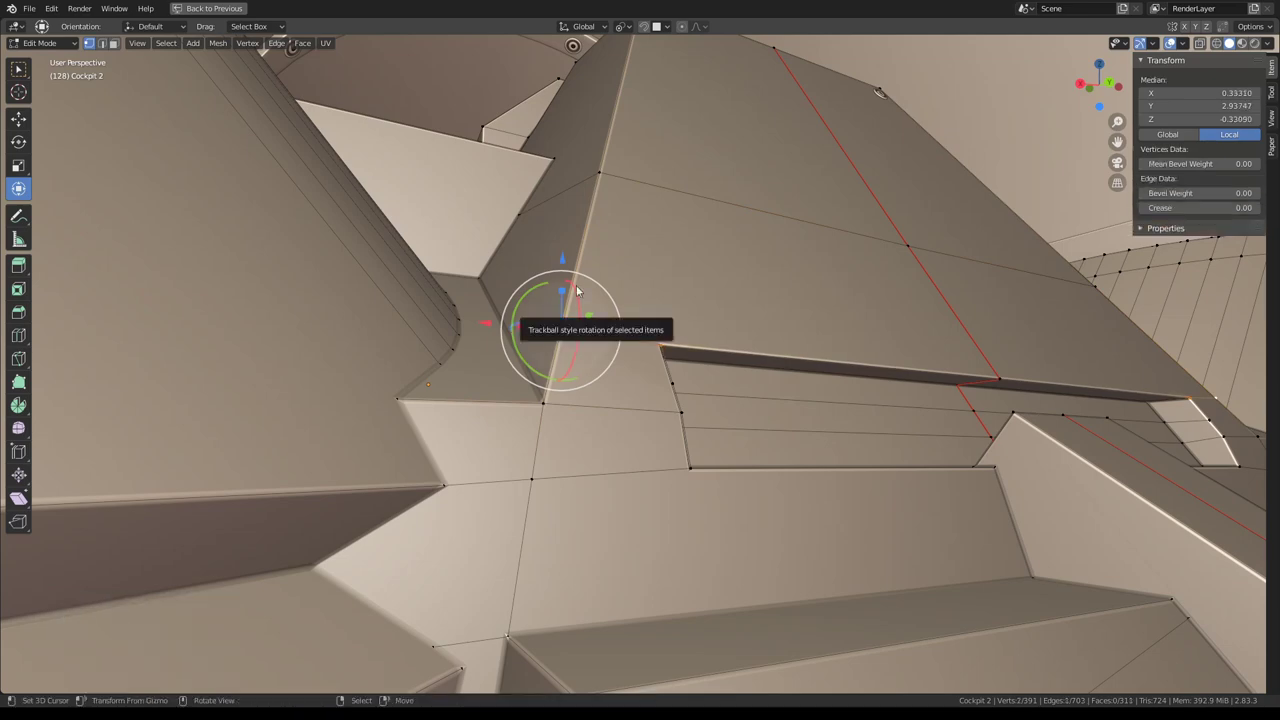
# Move the recess edge up to the upper edge, then merge by distance removing 3 vertices
pyautogui.scroll(3, 575, 325)
pyautogui.moveTo(581, 320); pyautogui.dragTo(601, 300, button='middle')
pyautogui.press('Tab')
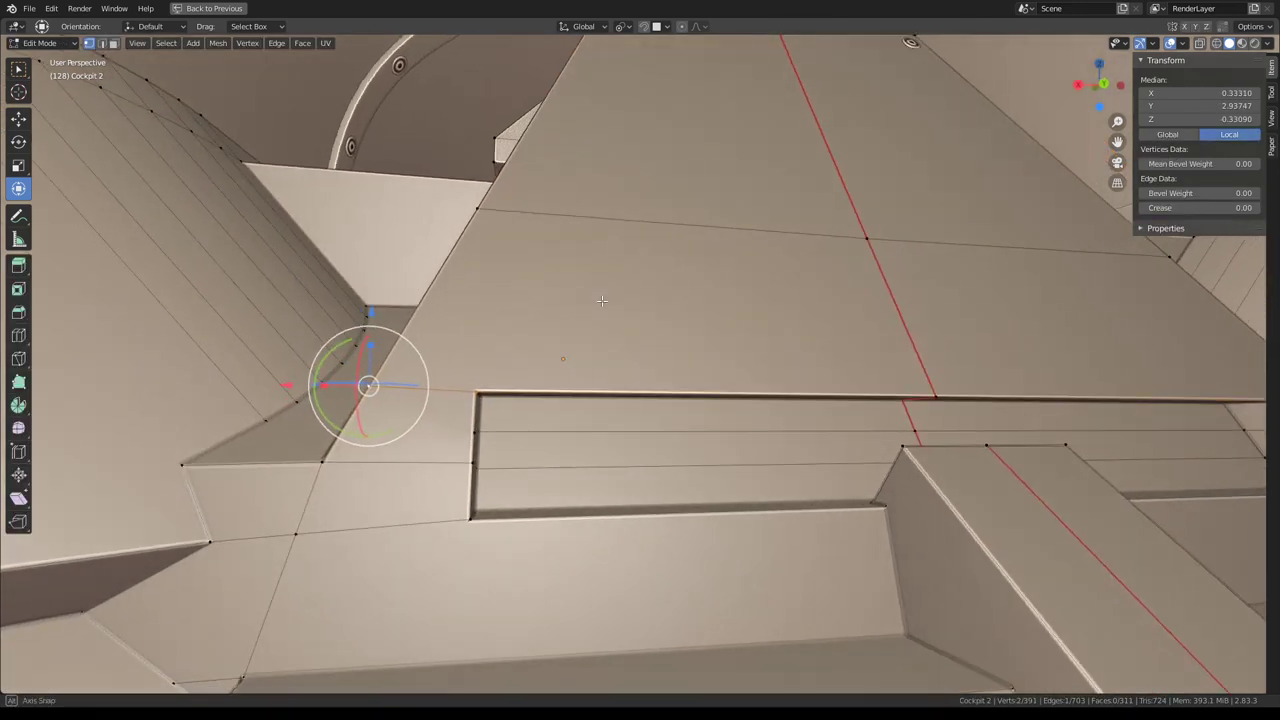
pyautogui.click(916, 450)
pyautogui.moveTo(511, 425); pyautogui.dragTo(456, 487, button='middle')
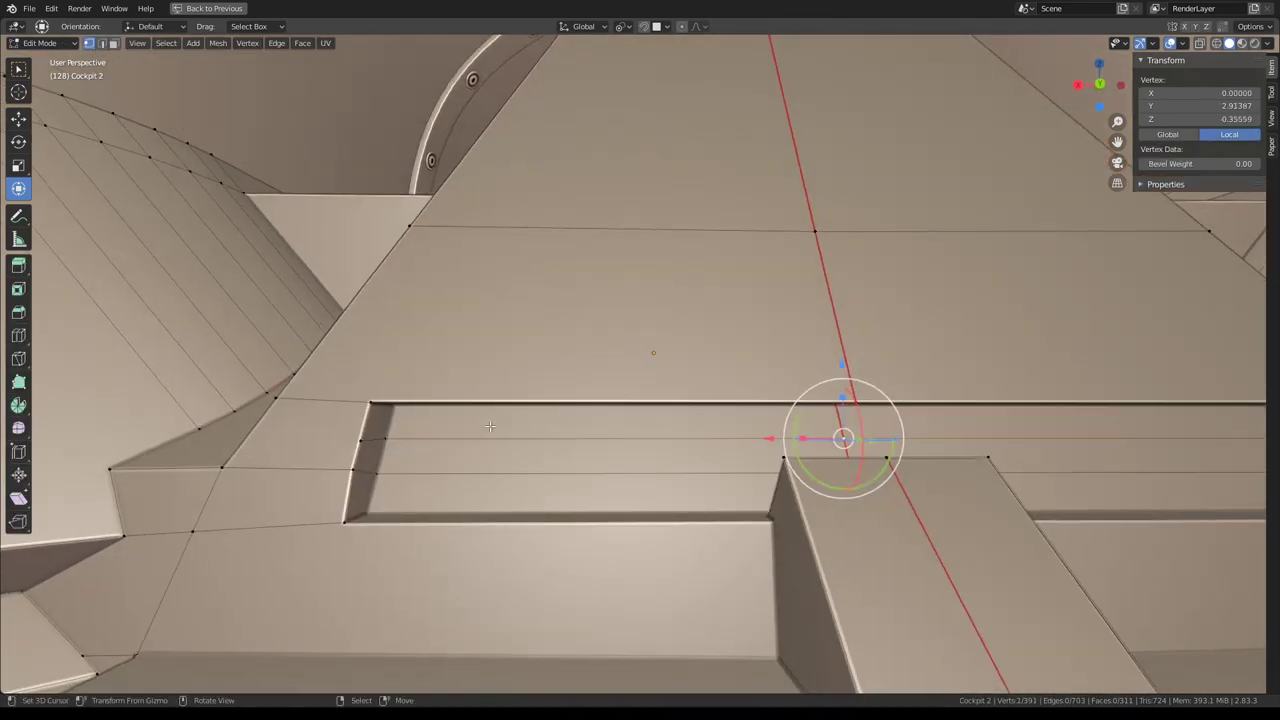
pyautogui.keyDown('ctrl'); pyautogui.click(456, 487); pyautogui.keyUp('ctrl')
pyautogui.press('g')
pyautogui.press('g')
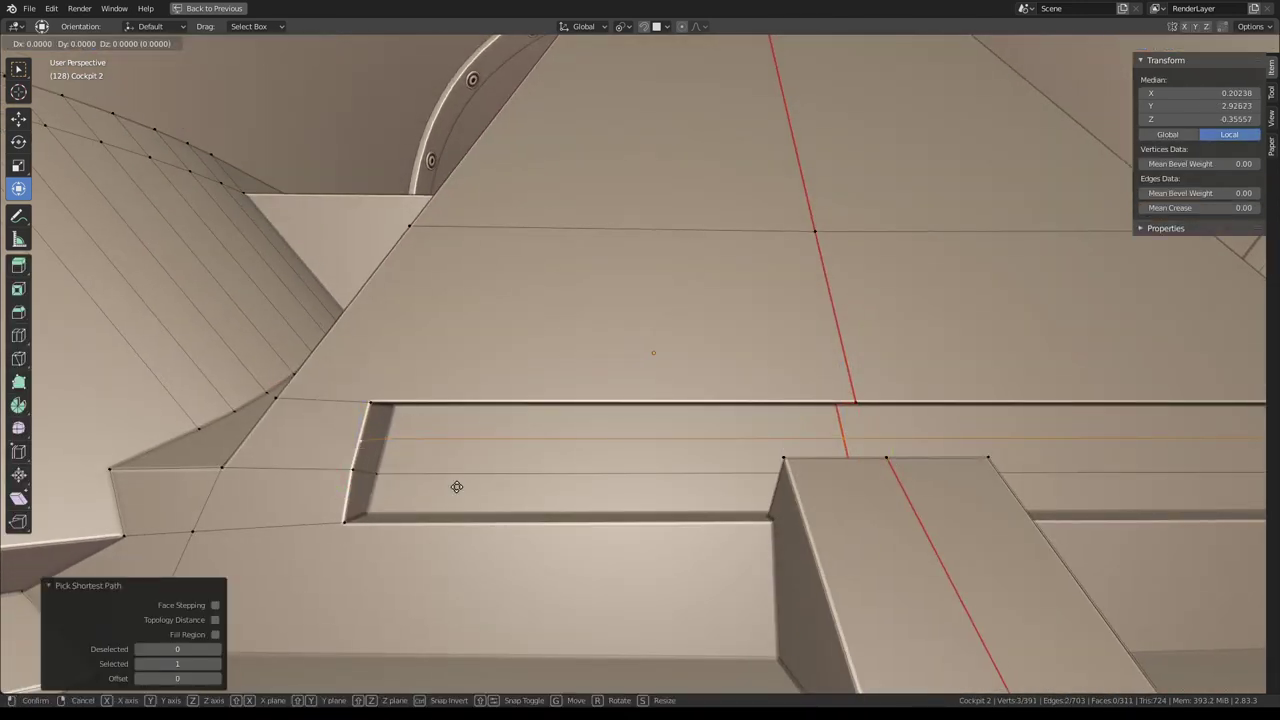
pyautogui.click(458, 383)
pyautogui.press('ctrl+KP_Add')
pyautogui.press('q')
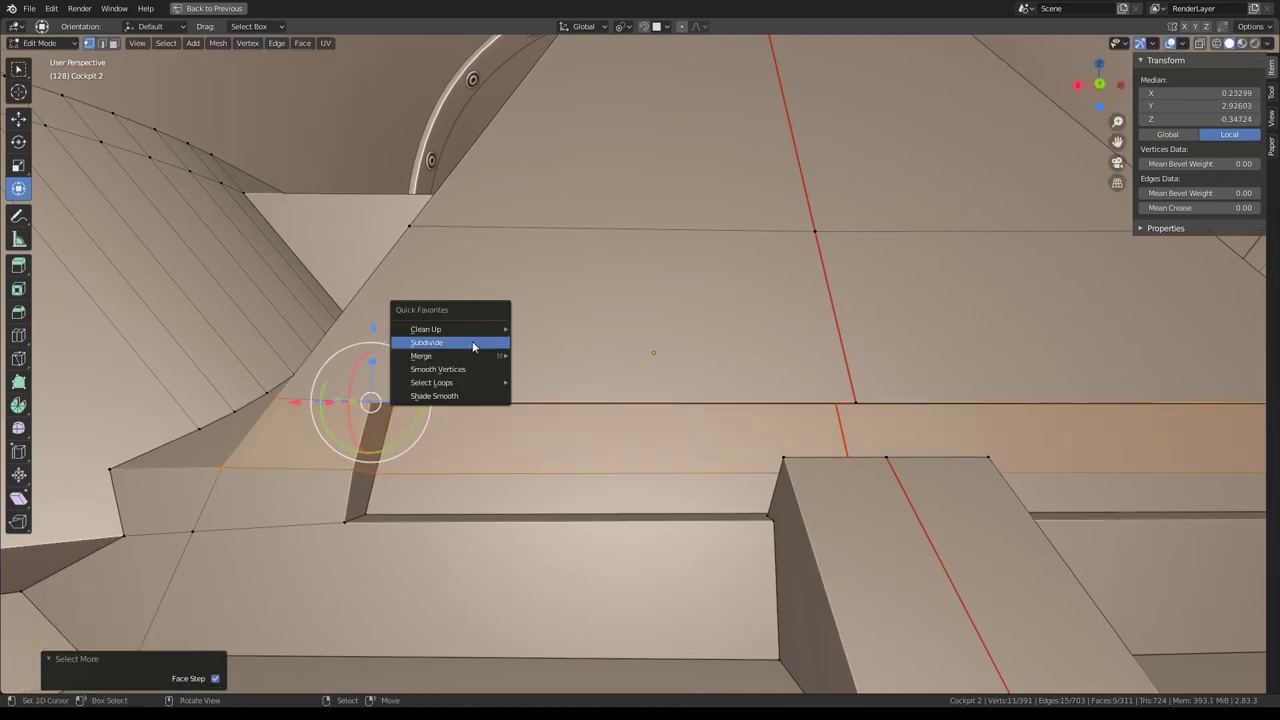
pyautogui.moveTo(421, 356)
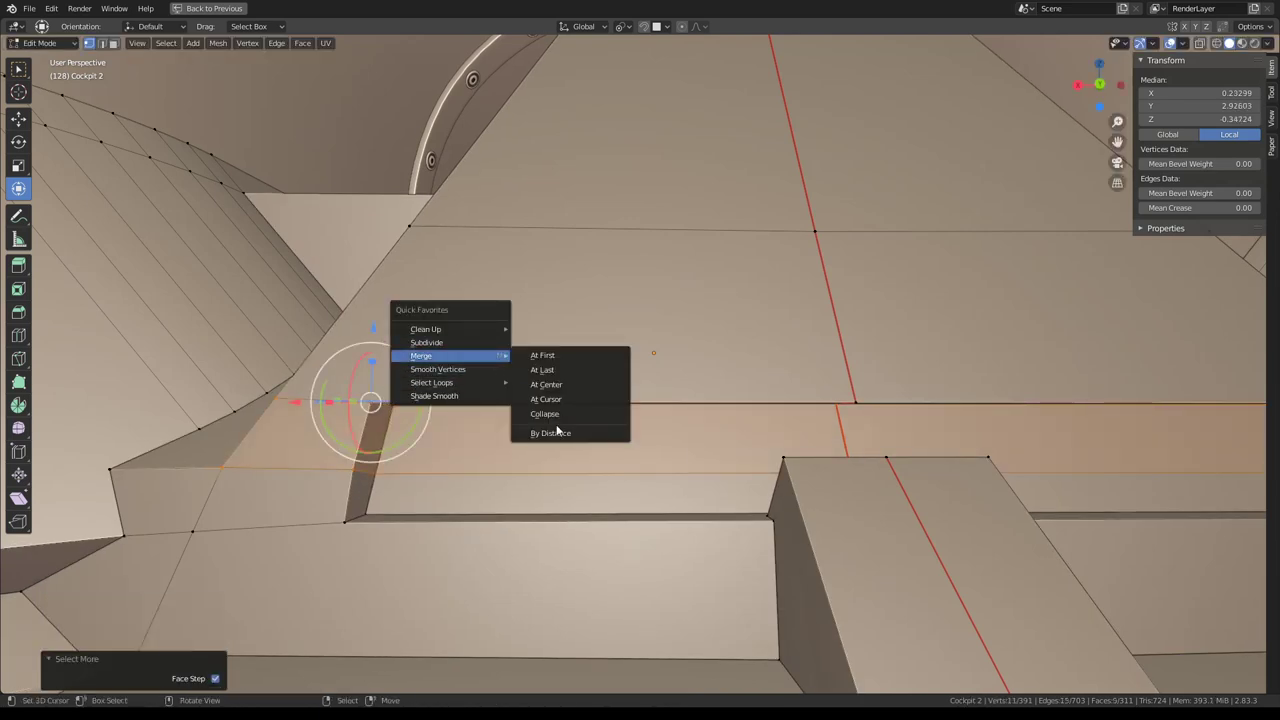
pyautogui.click(550, 433)
pyautogui.press('Tab')
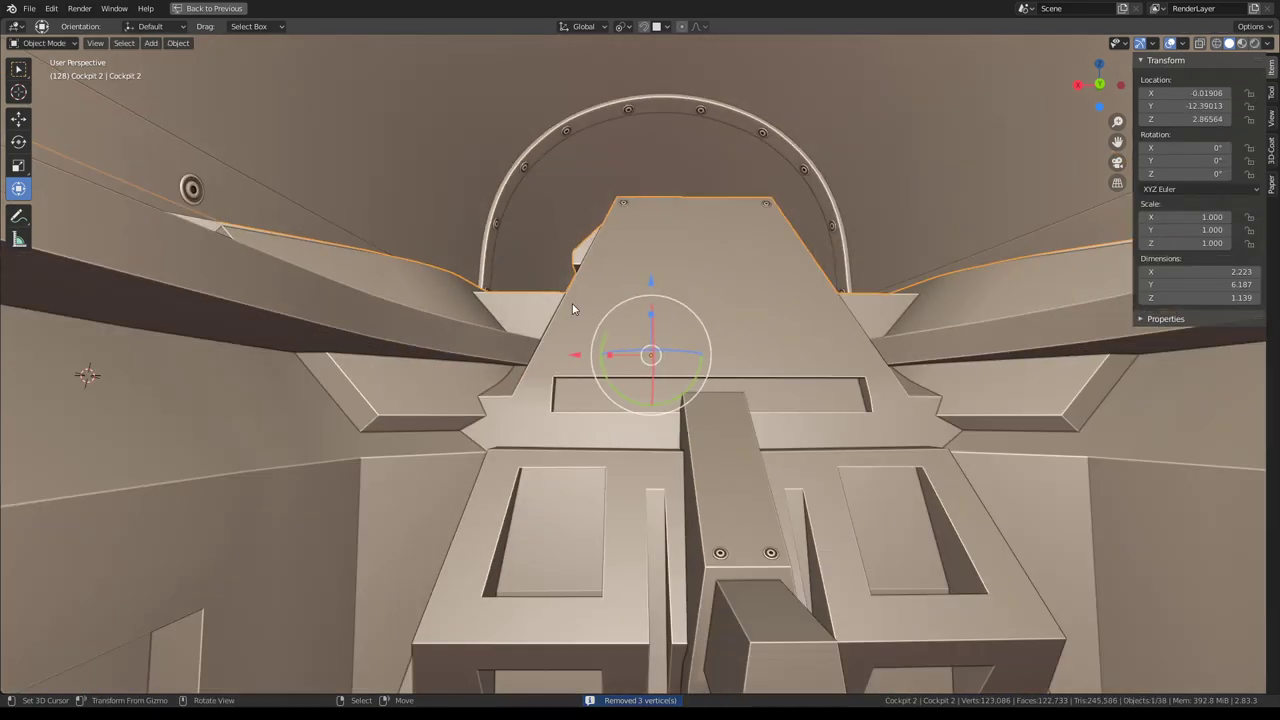
pyautogui.moveTo(585, 308)
pyautogui.mouseDown(button='middle')
pyautogui.moveTo(586, 338)
pyautogui.moveTo(558, 278)
pyautogui.mouseUp(button='middle')
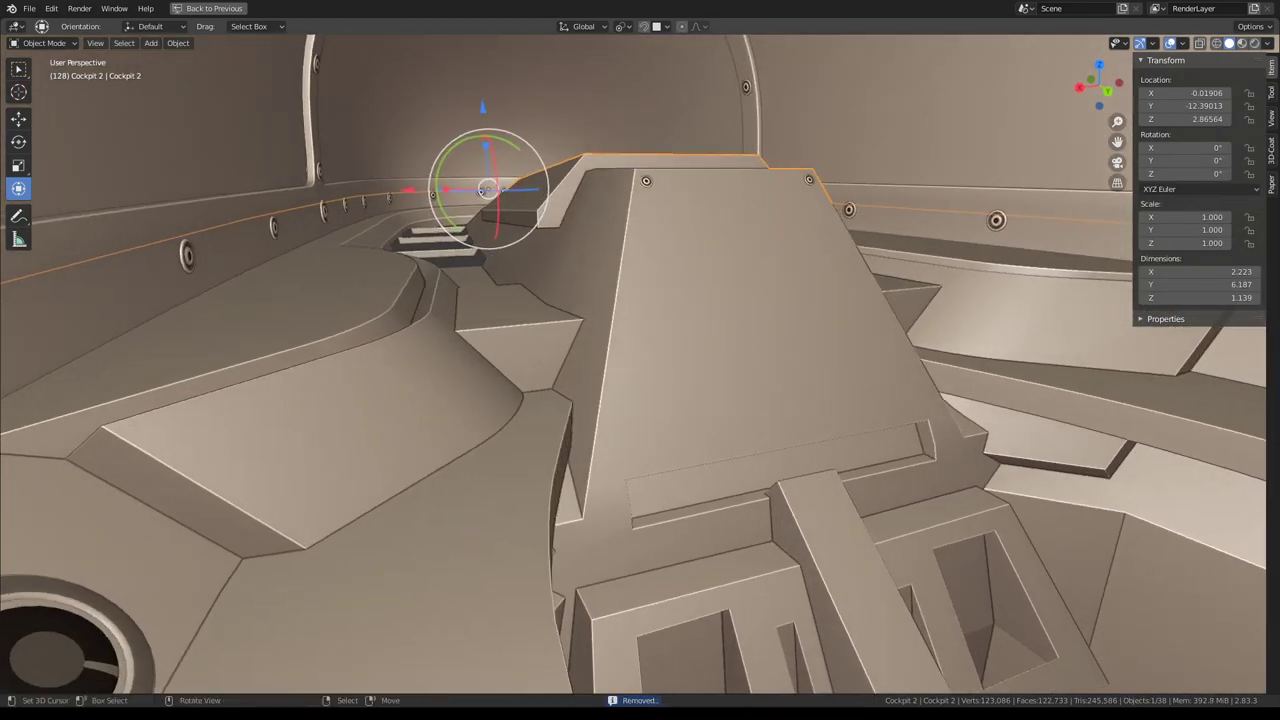